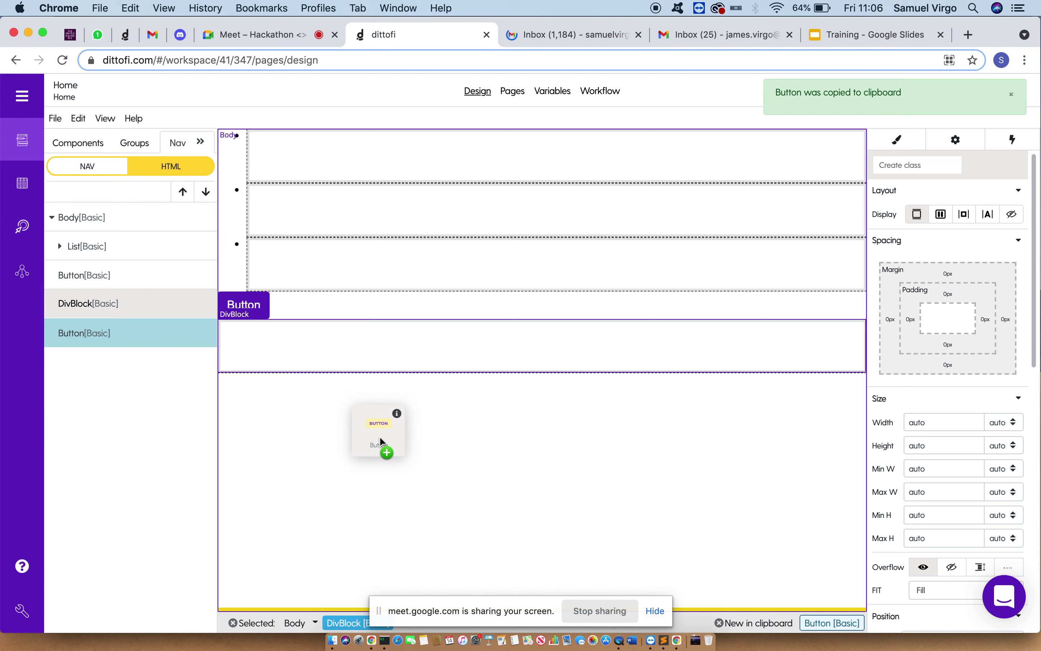
- Insert a Div Block as the first child of the page Body
left_click(421, 331)
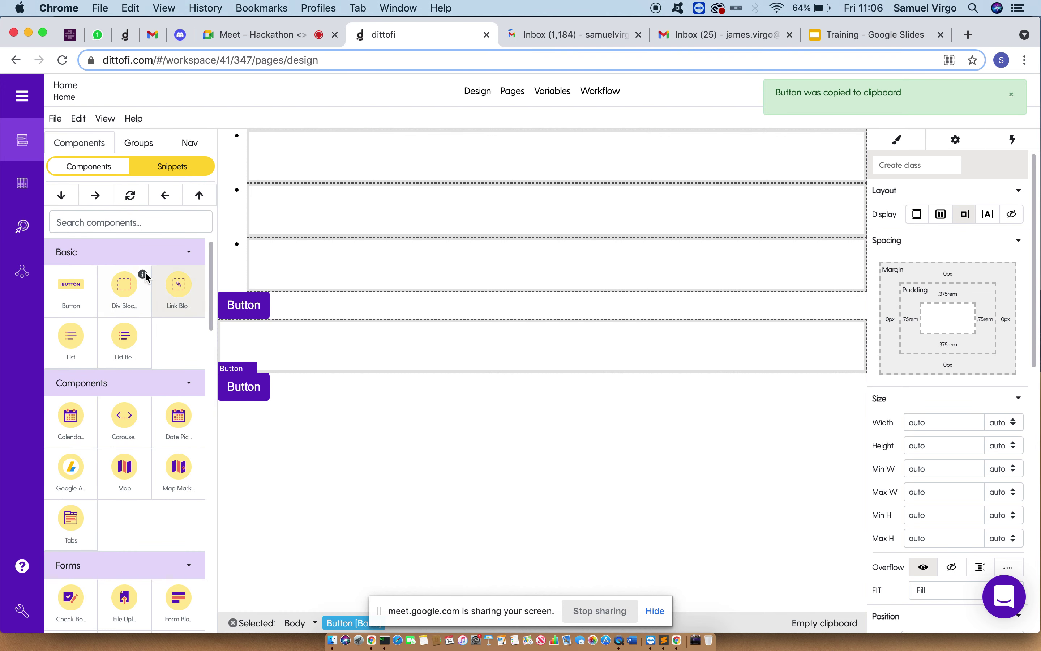
left_click(143, 273)
left_click(336, 470)
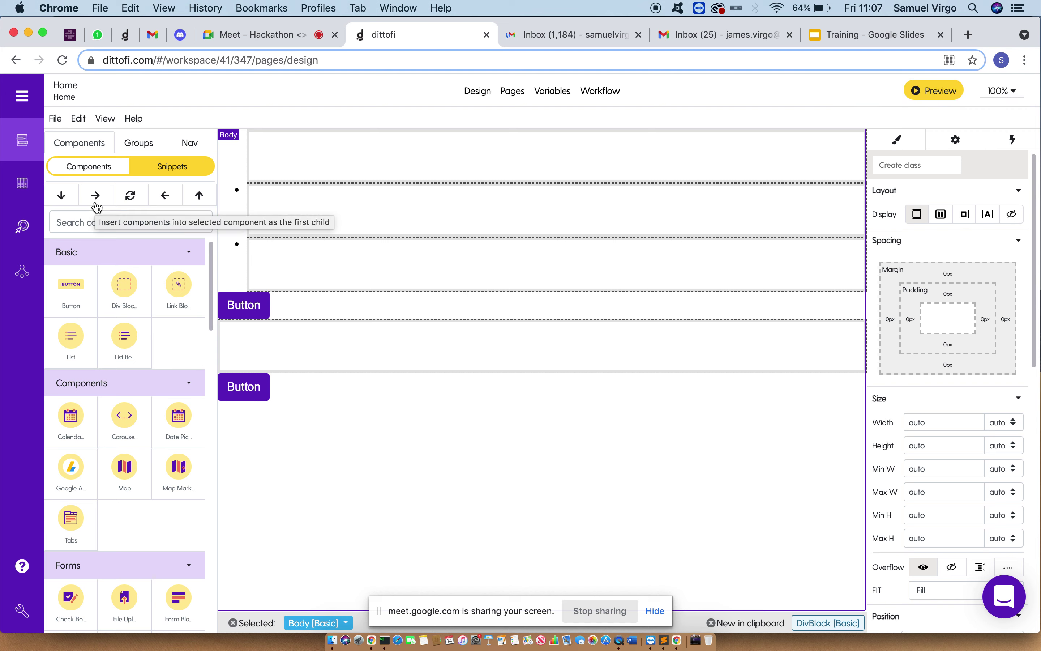
left_click(96, 207)
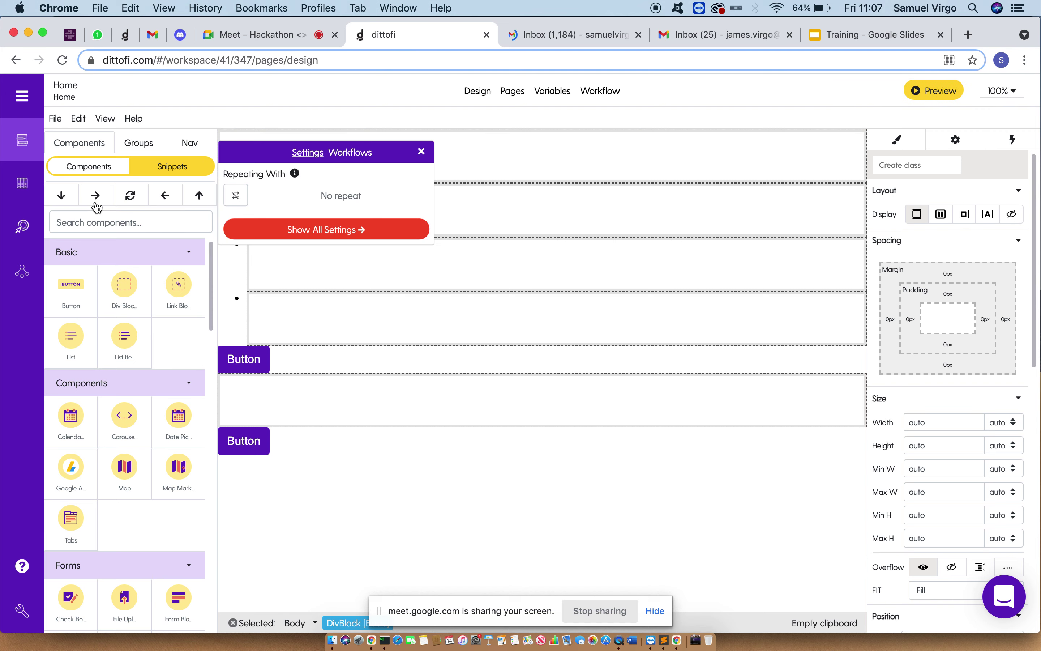
left_click(421, 157)
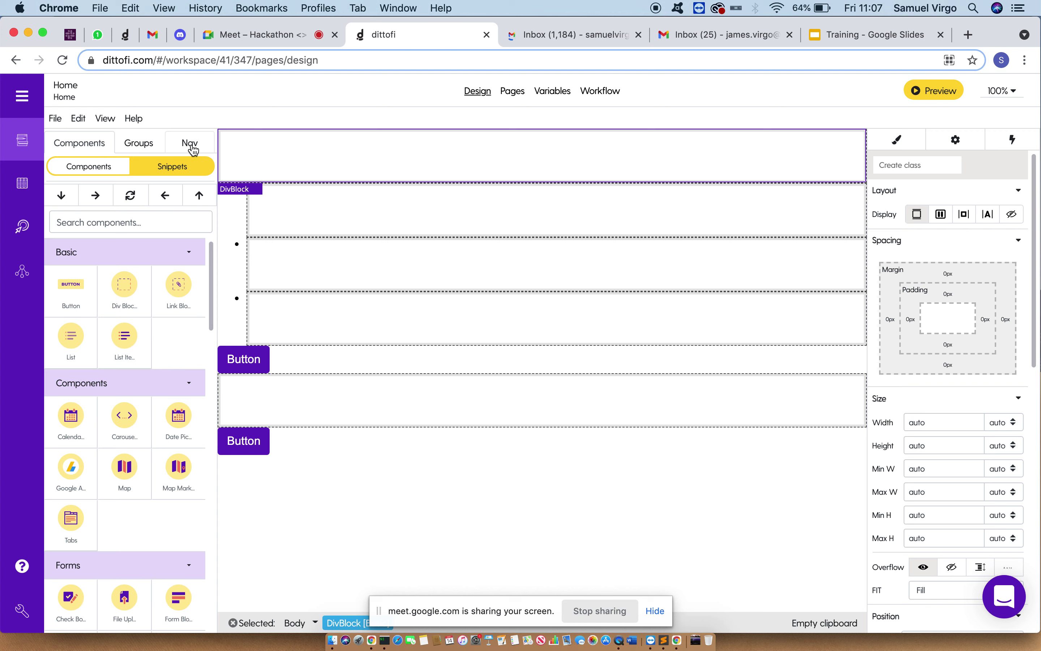
- Examine the page's element hierarchy from the list down to the last button, and expand the List to show its children
left_click(189, 143)
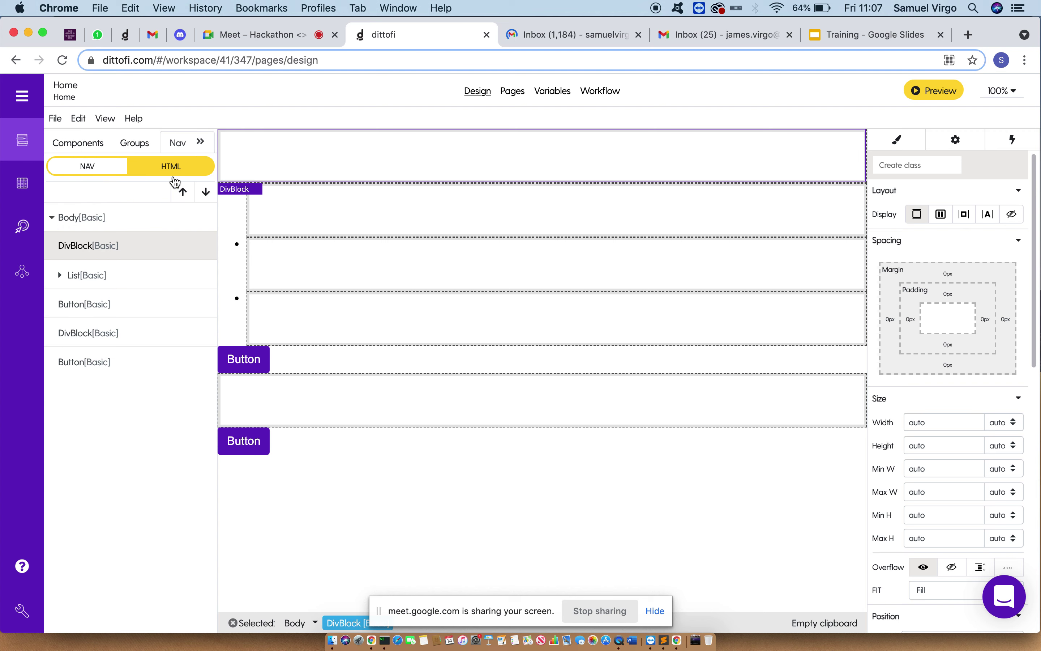
left_click(117, 274)
left_click(111, 305)
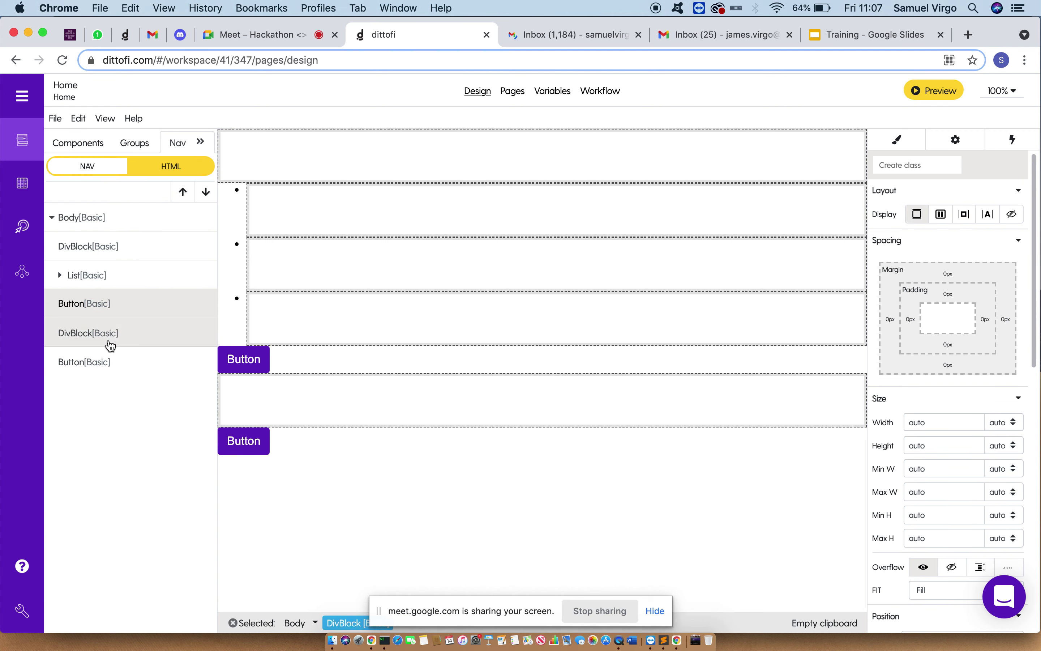
left_click(111, 345)
left_click(107, 363)
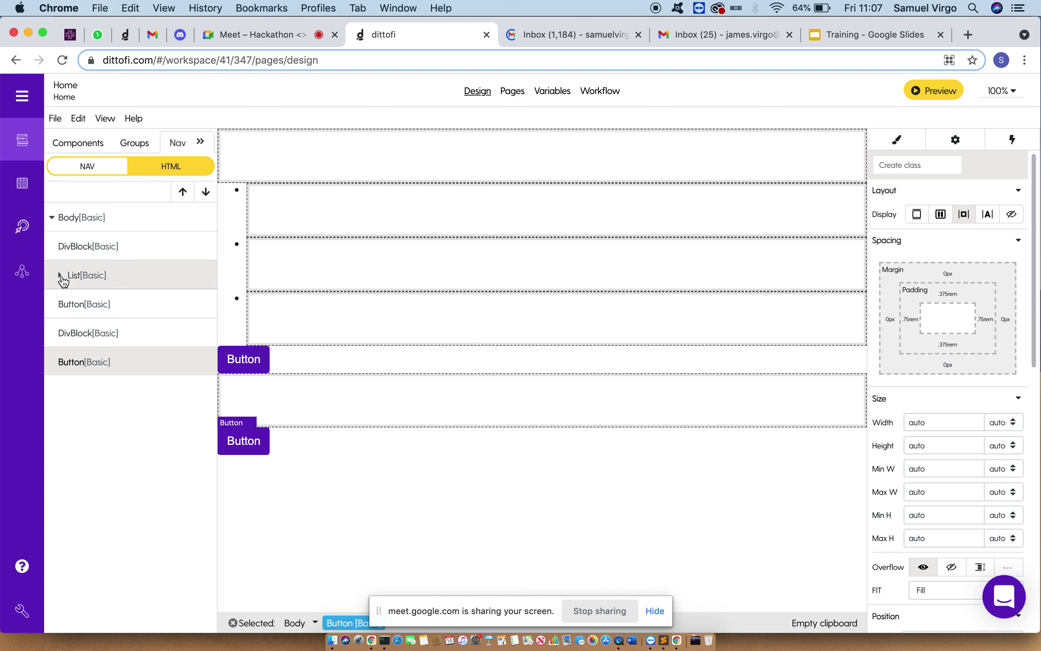
left_click(63, 277)
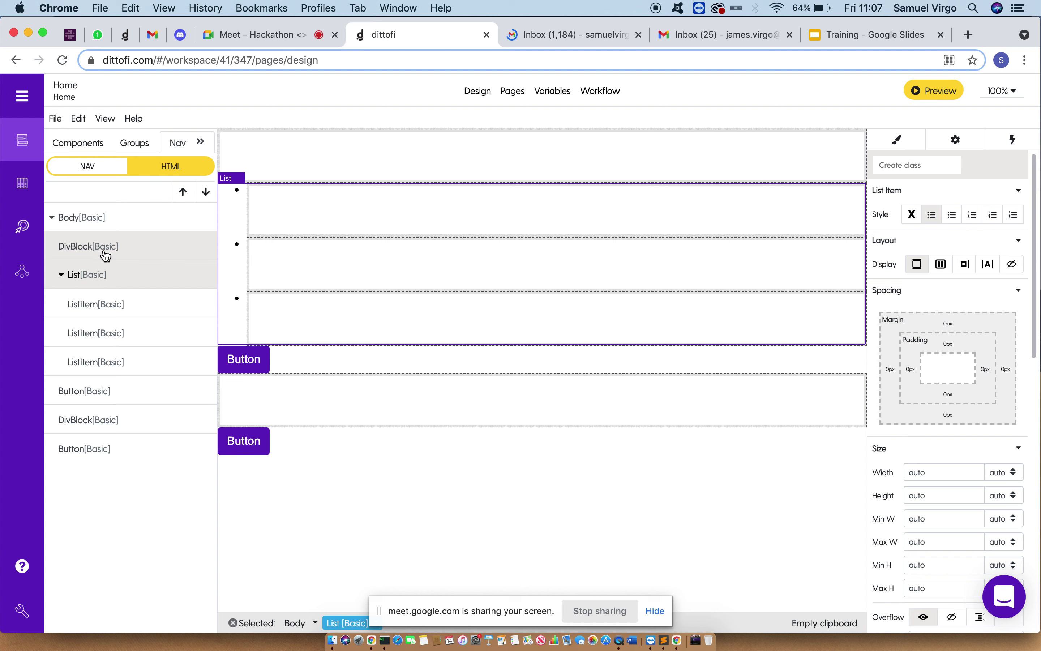
- Delete the two Buttons and the DivBlock that sit below the List in the page hierarchy
left_click(125, 400)
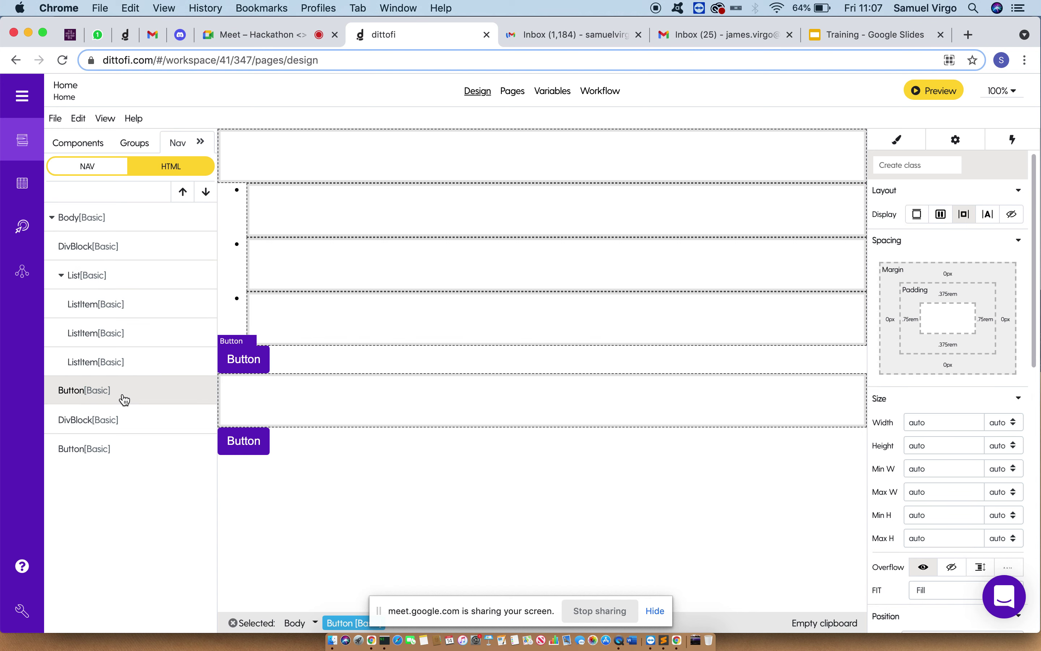
key("Delete")
left_click(109, 393)
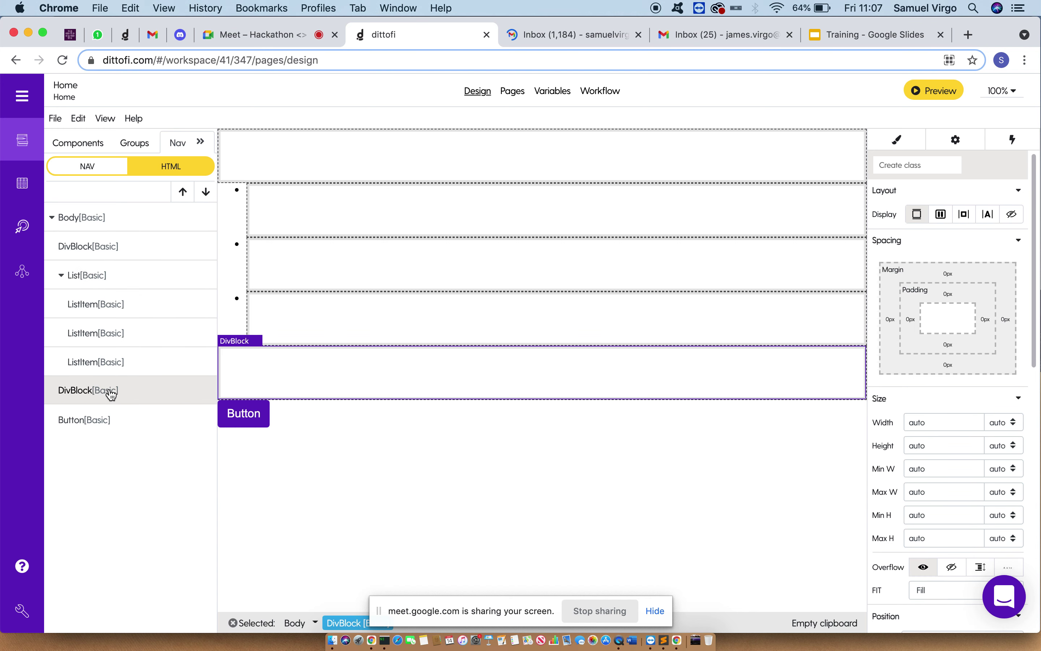
key("Delete")
left_click(111, 394)
key("Delete")
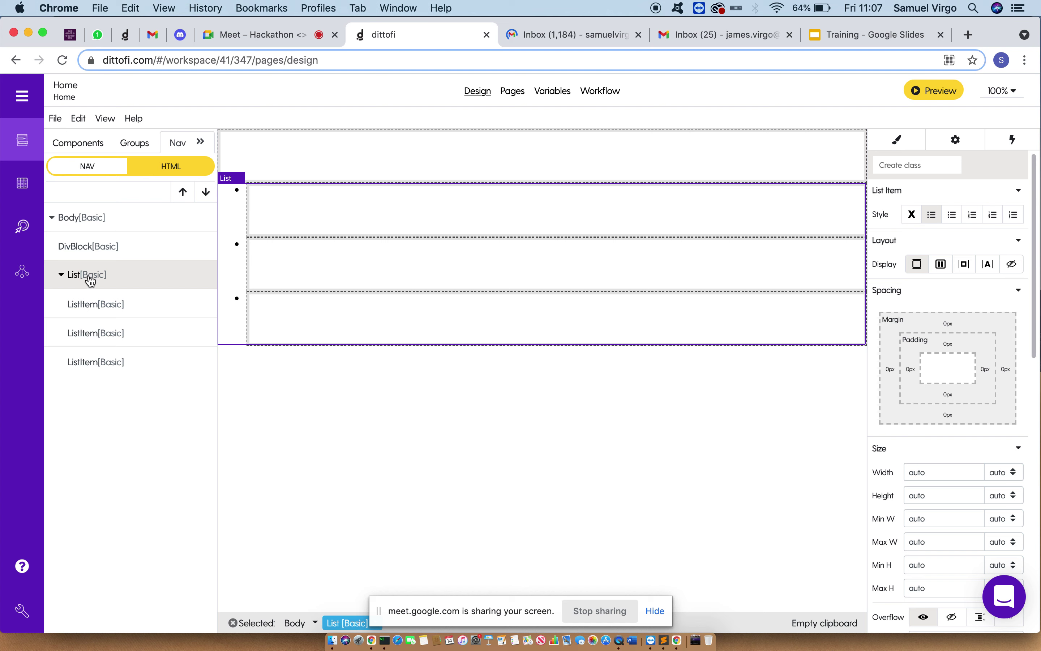
- Examine how the three list items nest under the List, matching each hierarchy entry to its place on the page
left_click(126, 303)
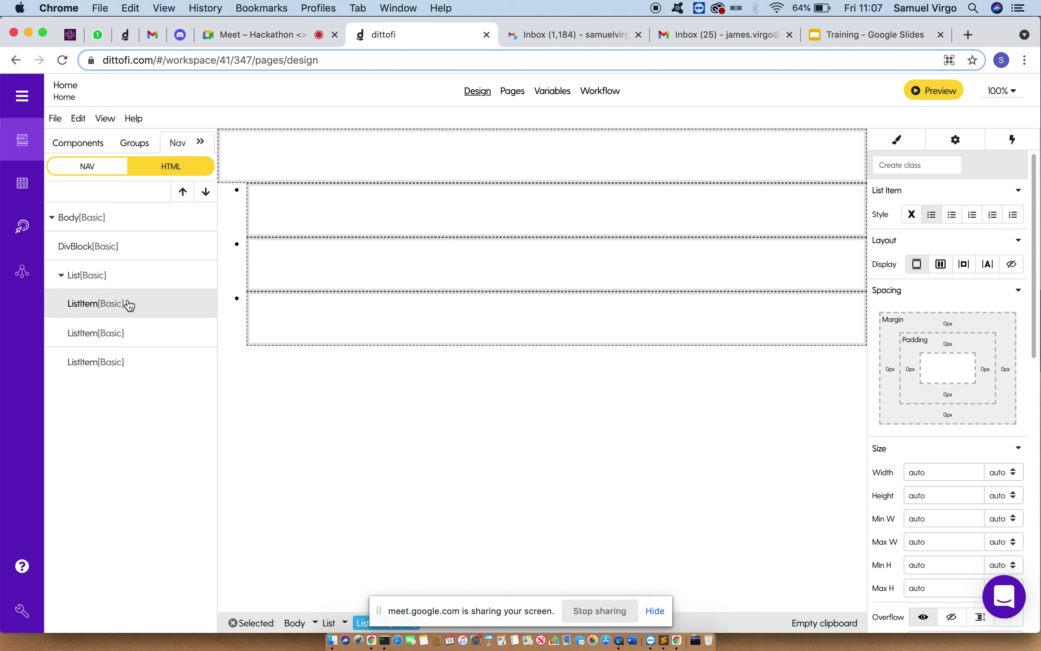
left_click(144, 342)
left_click(149, 358)
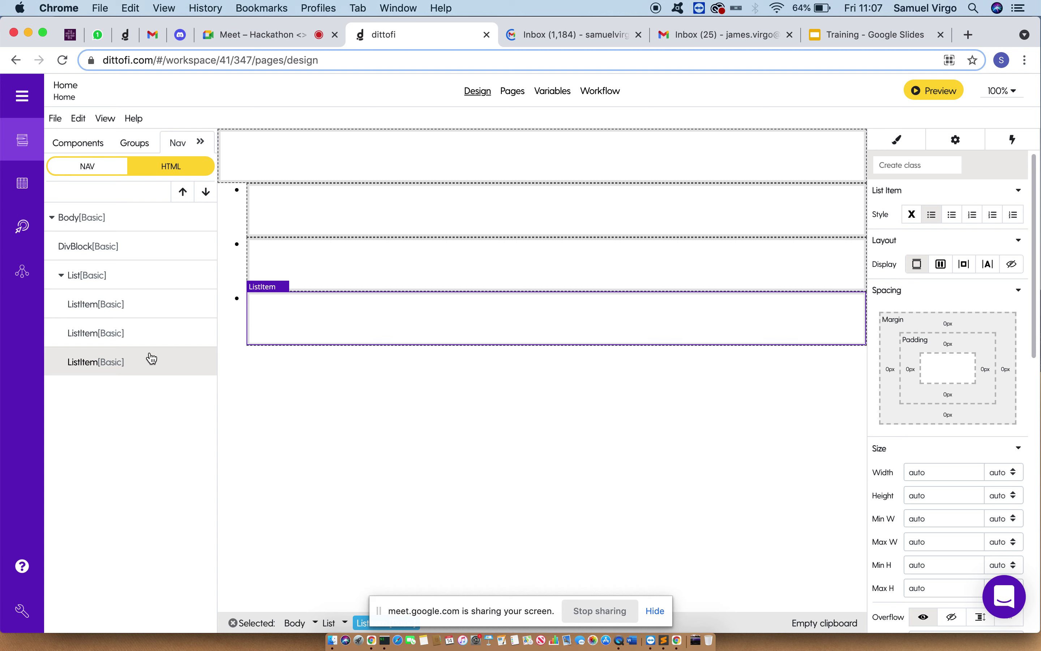
left_click(158, 327)
left_click(164, 304)
left_click(61, 275)
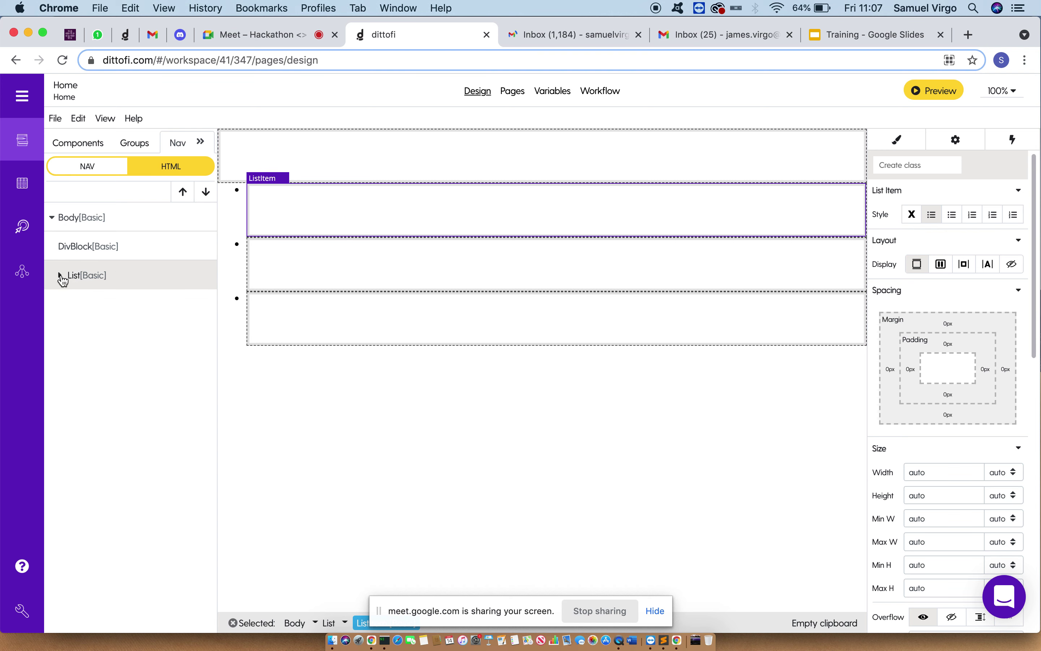
left_click(61, 277)
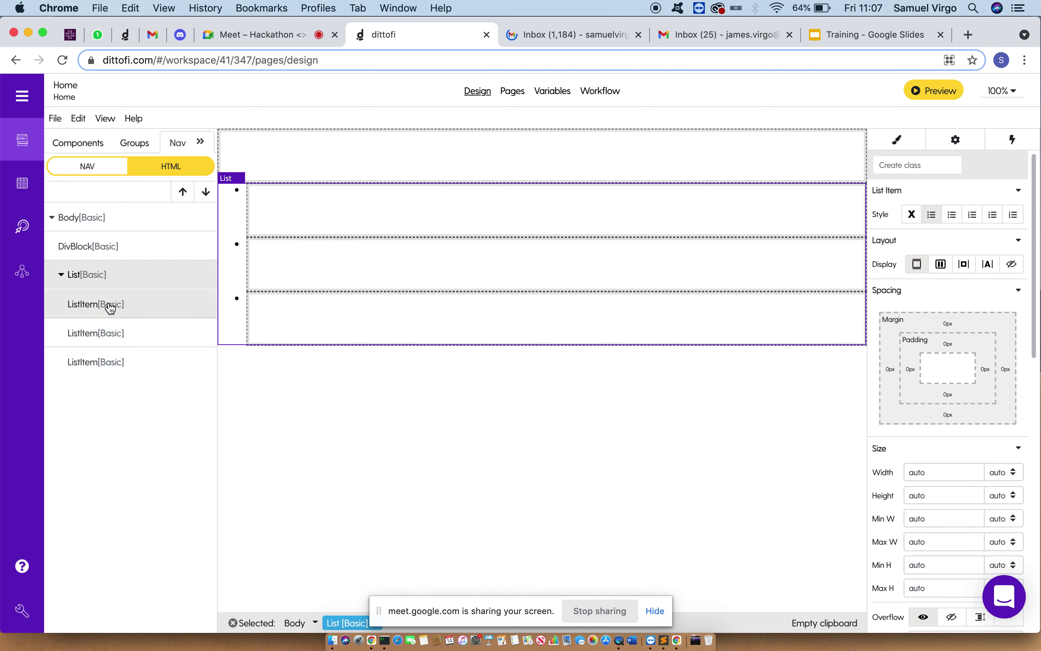
left_click(111, 305)
left_click(117, 333)
left_click(126, 357)
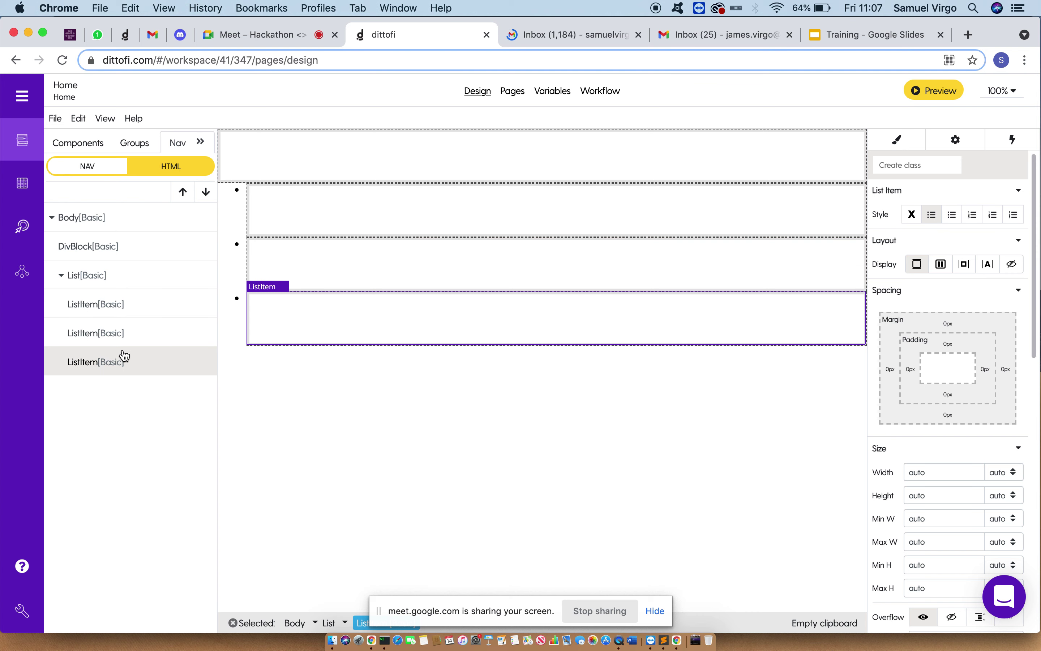
- Insert a Button into the third list item and dismiss its settings
left_click(82, 143)
left_click_drag(91, 300, 349, 311)
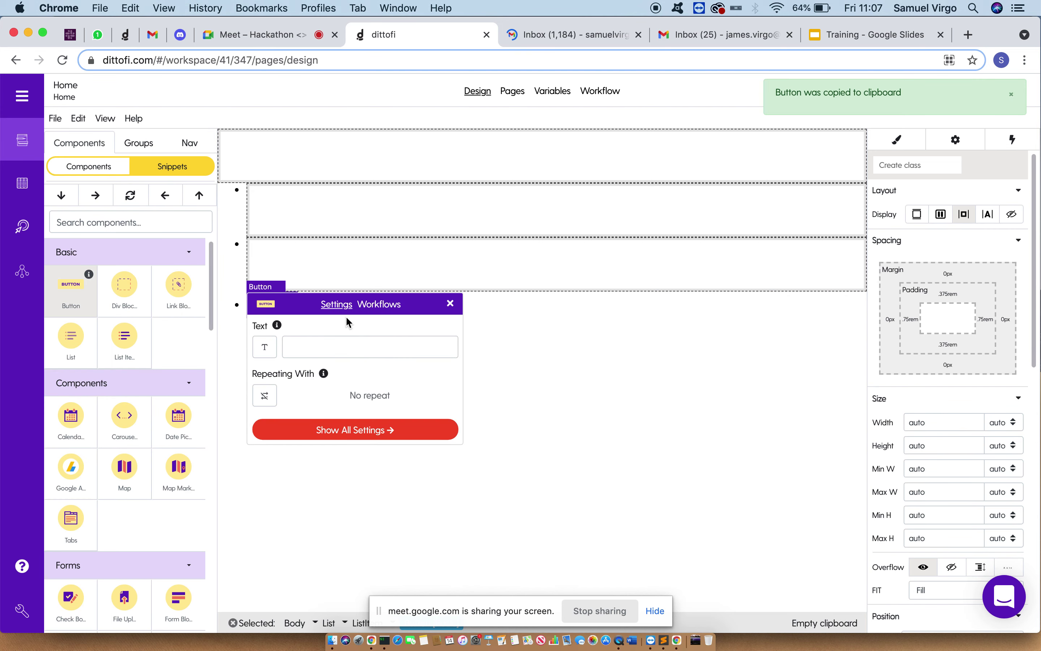
left_click(450, 304)
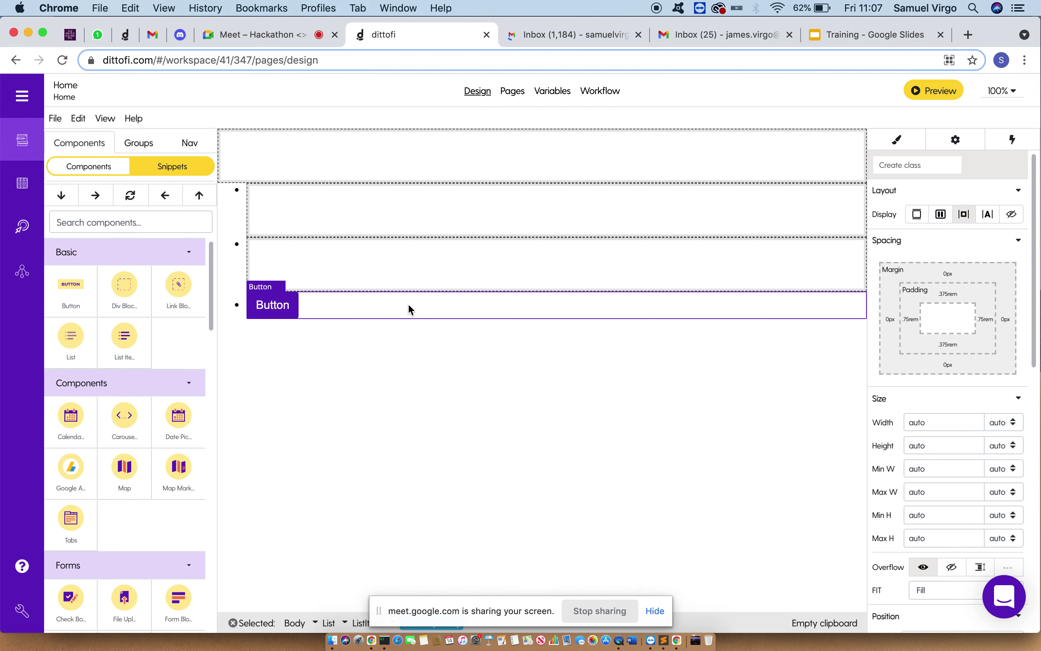
- Insert a Form Block as the first child of the first list item
left_click(384, 216)
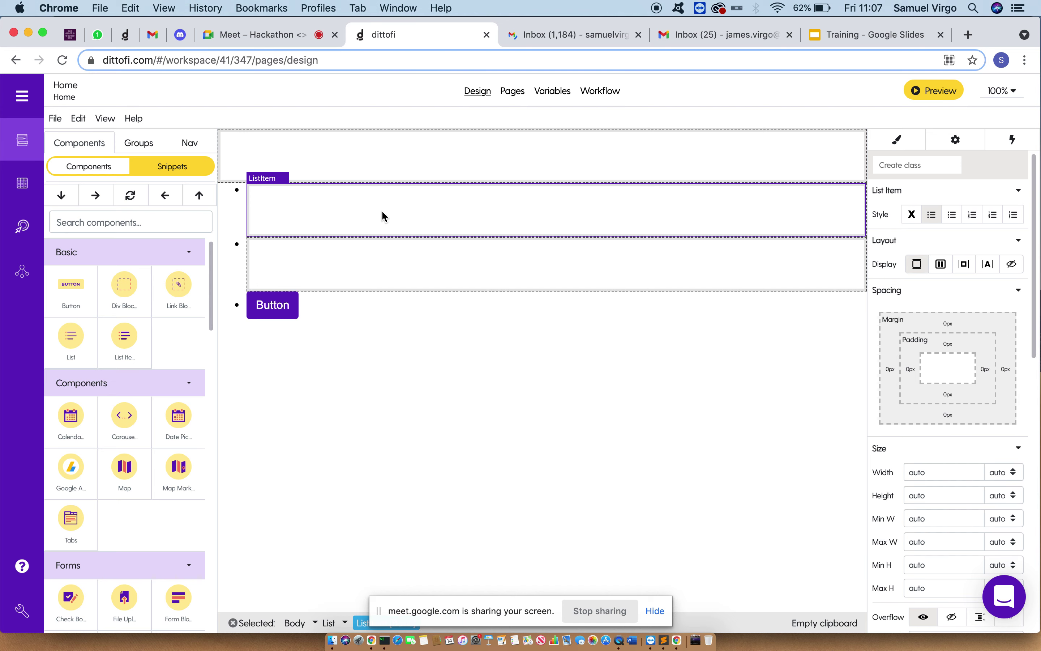
scroll(169, 339, "down", 4)
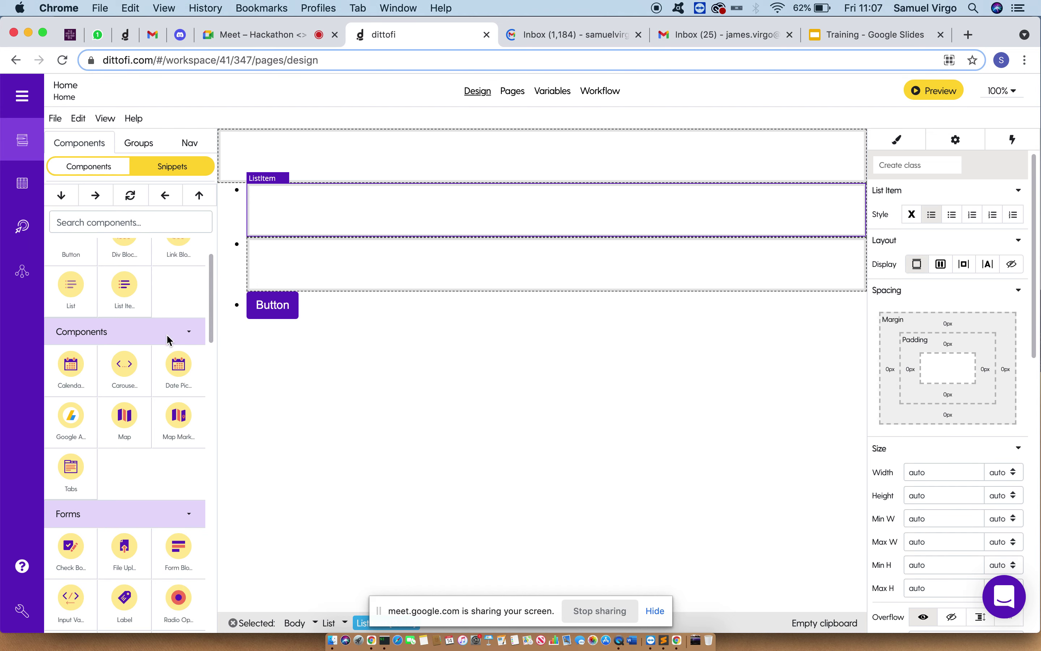
scroll(168, 342, "down", 2)
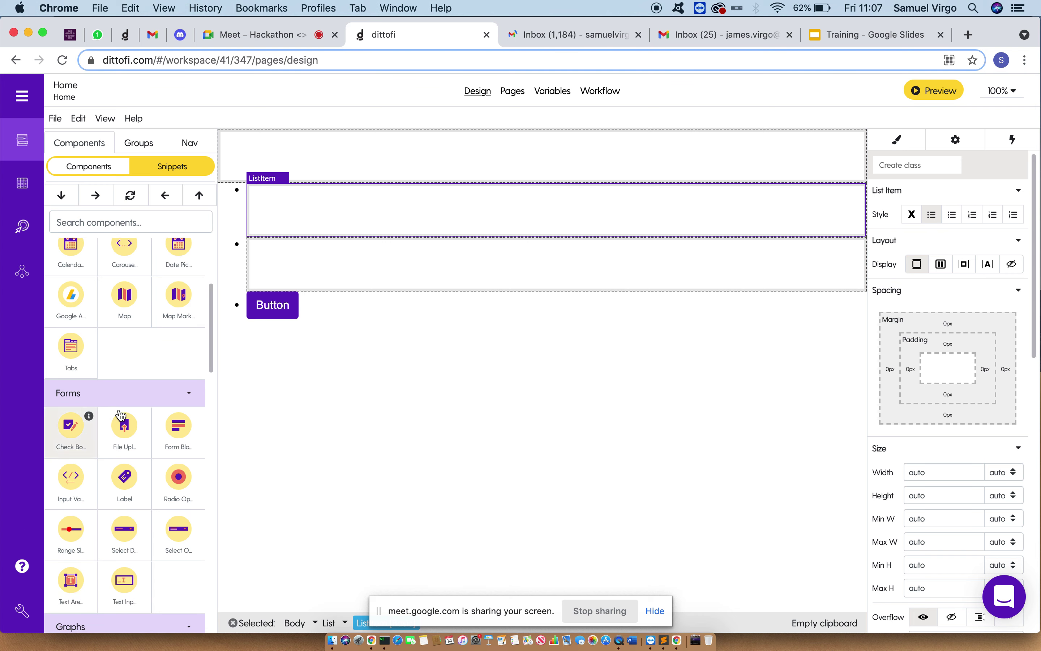
left_click(176, 430)
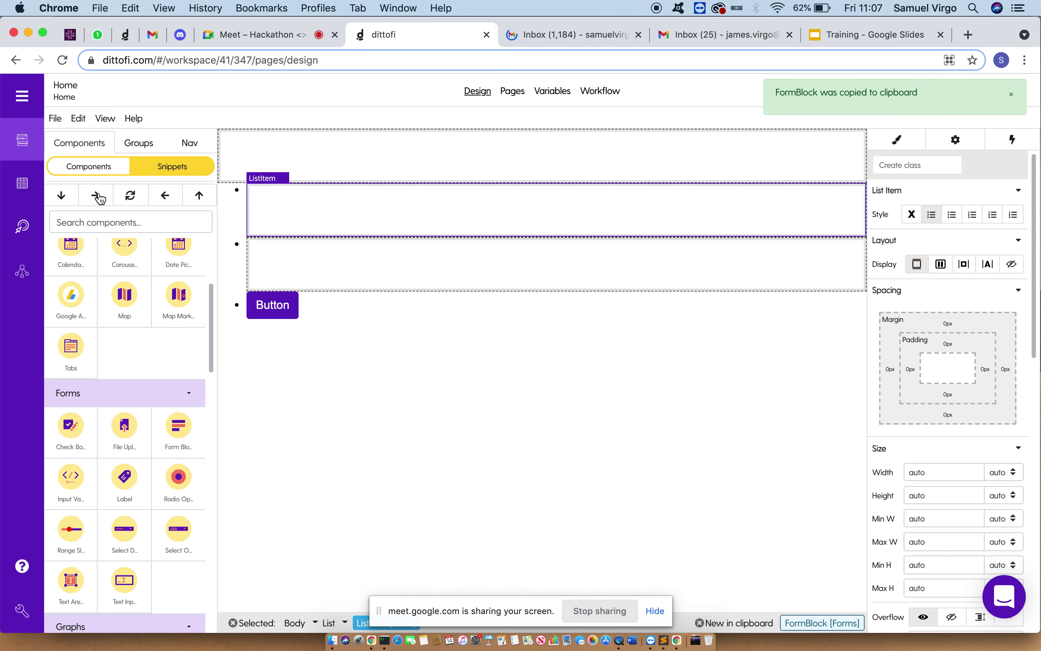
left_click(98, 196)
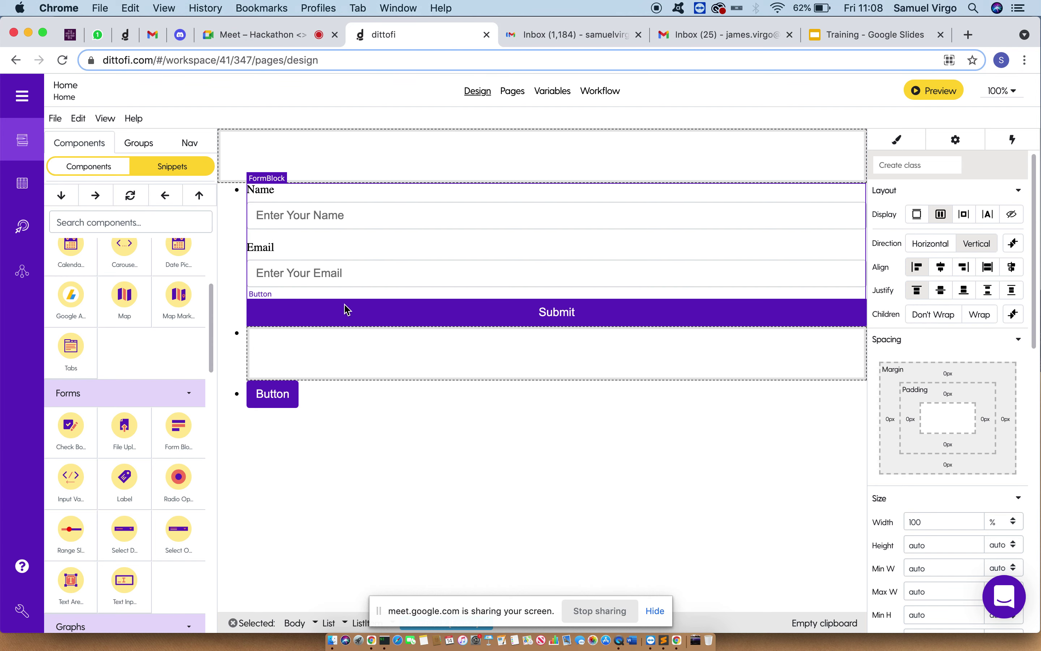
- Examine the FormBlock's child elements and its parent chain through the list item and List in the page hierarchy
left_click(194, 151)
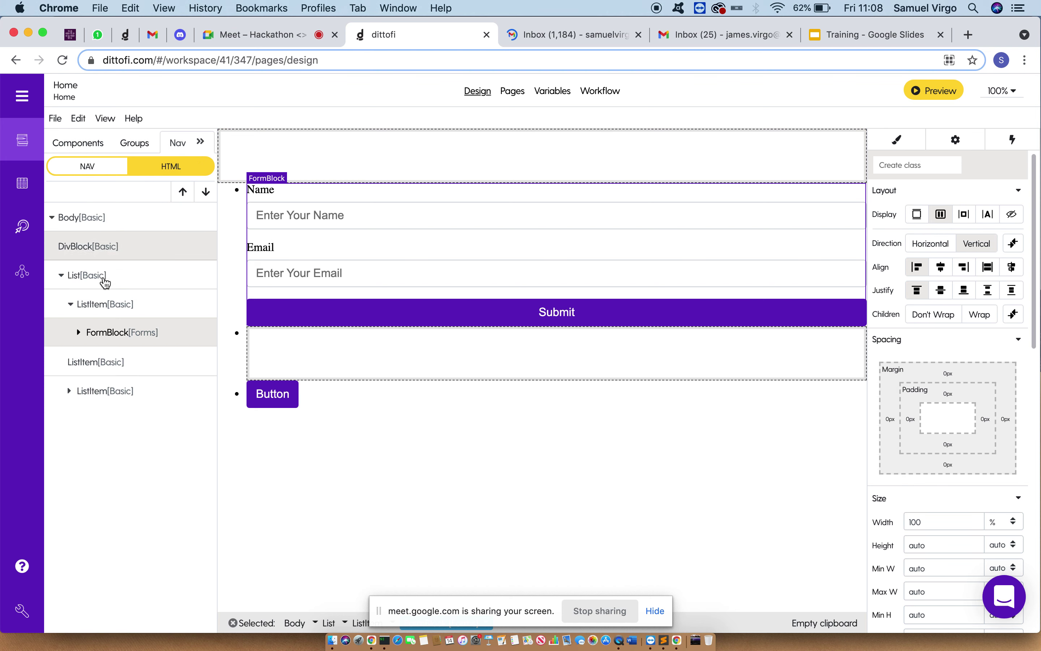
left_click(81, 335)
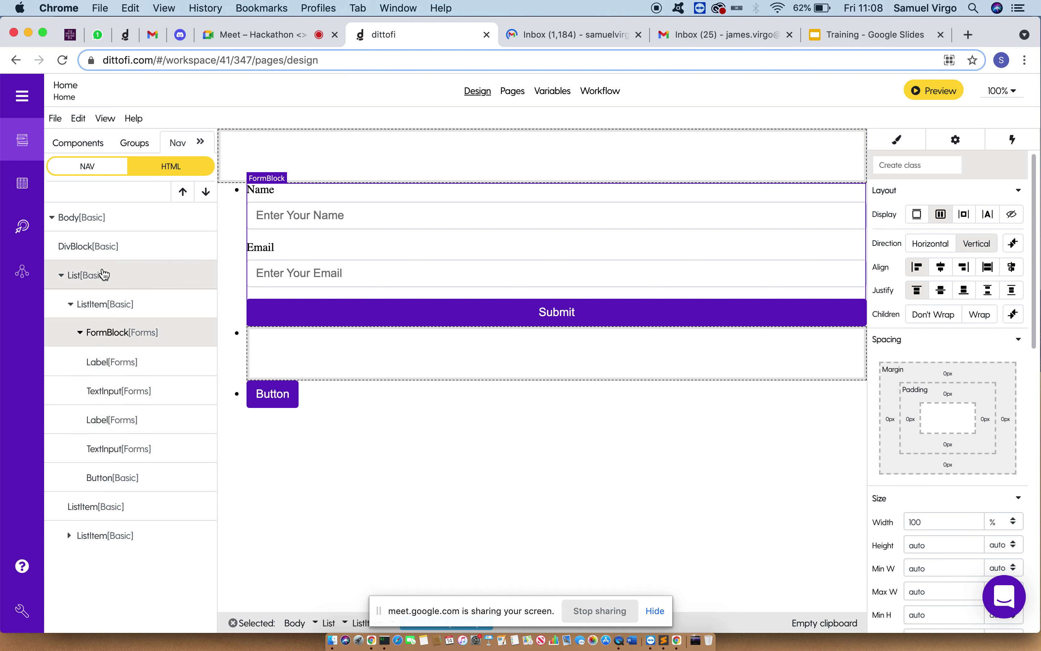
left_click(107, 228)
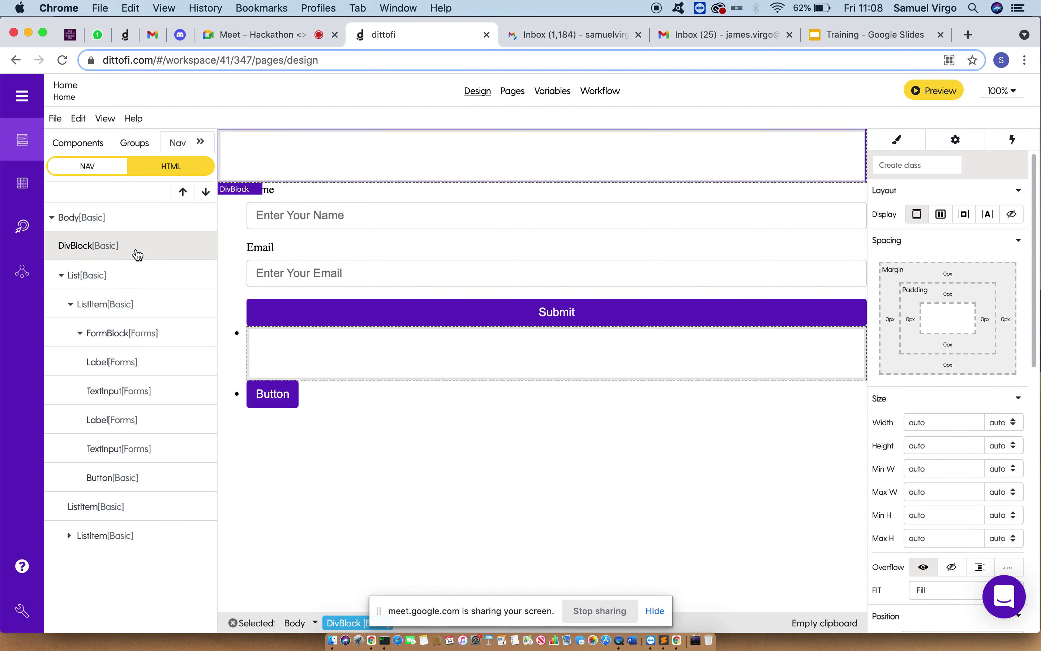
left_click(143, 274)
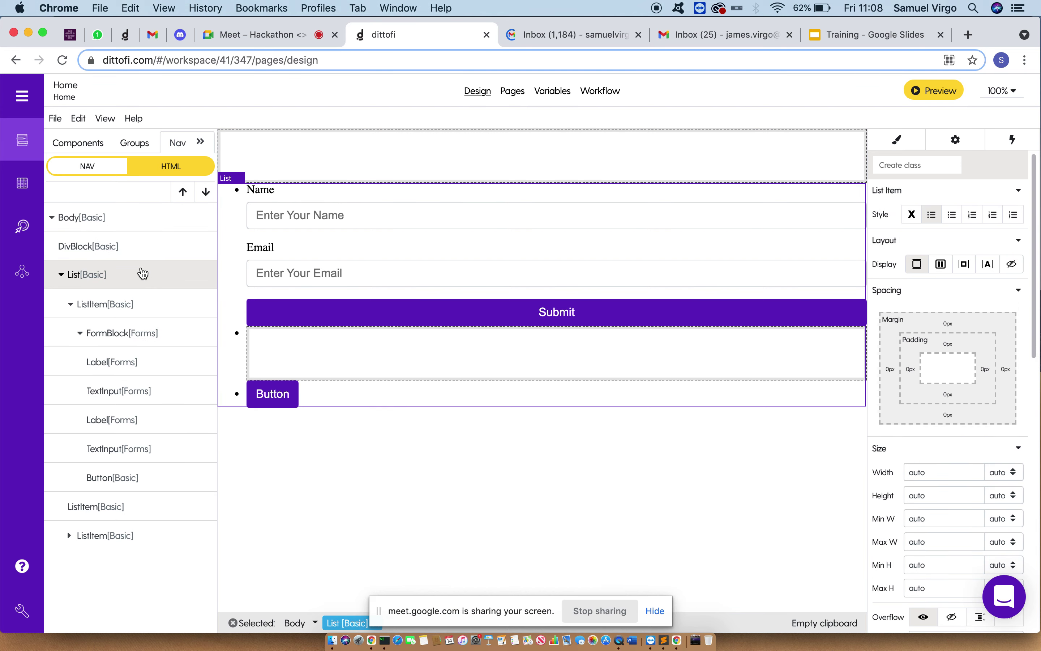
left_click(135, 302)
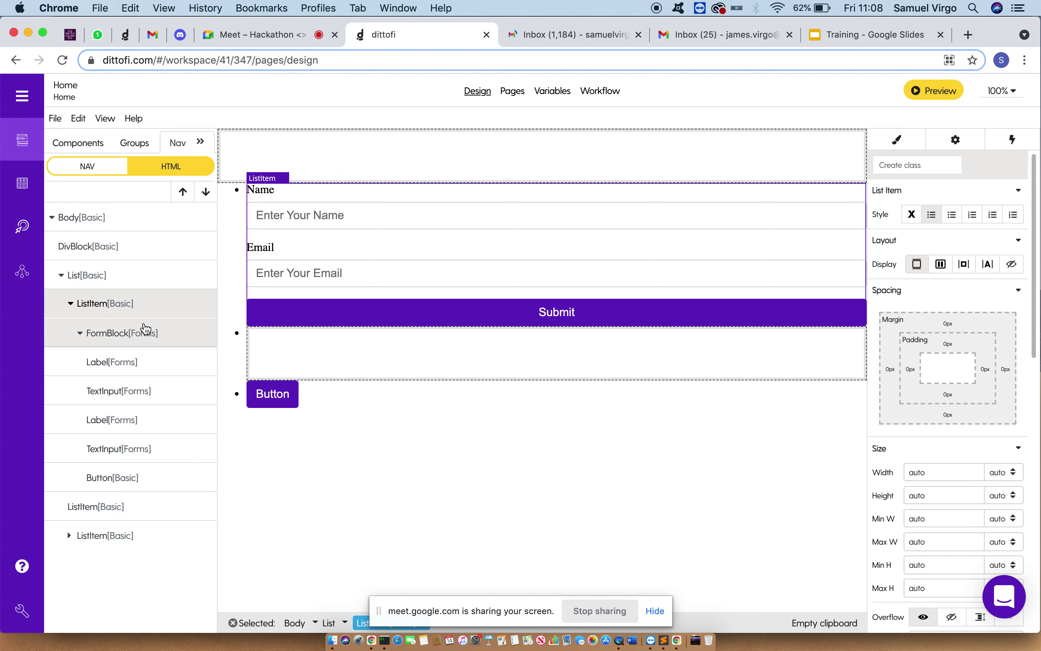
- Delete the FormBlock, all three list items and the List itself, keeping only the DivBlock in the Body
left_click(147, 334)
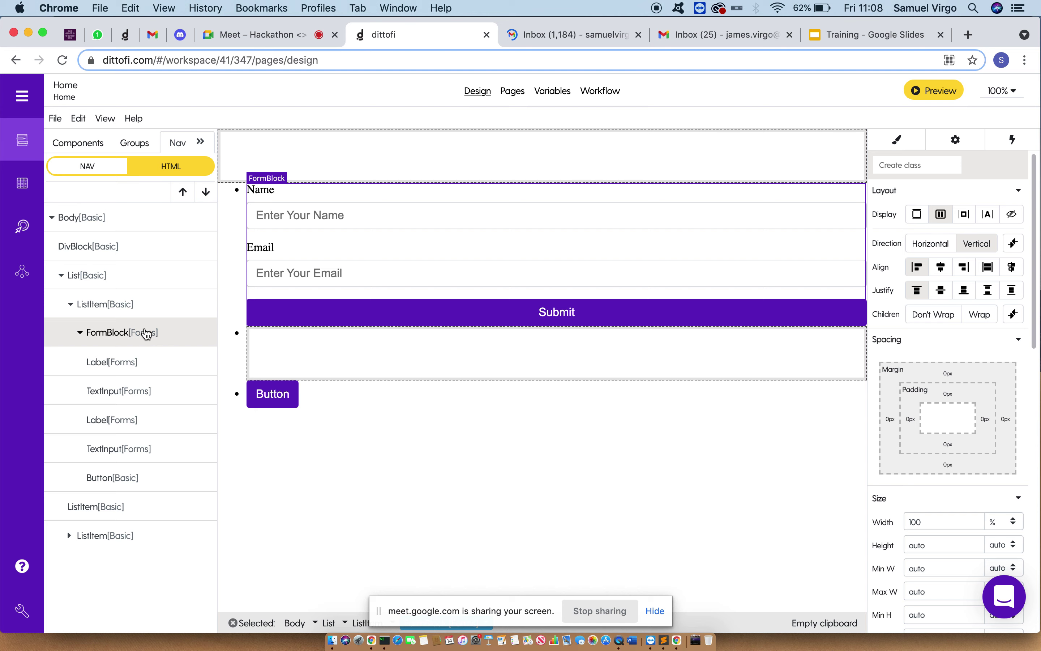
key("Delete")
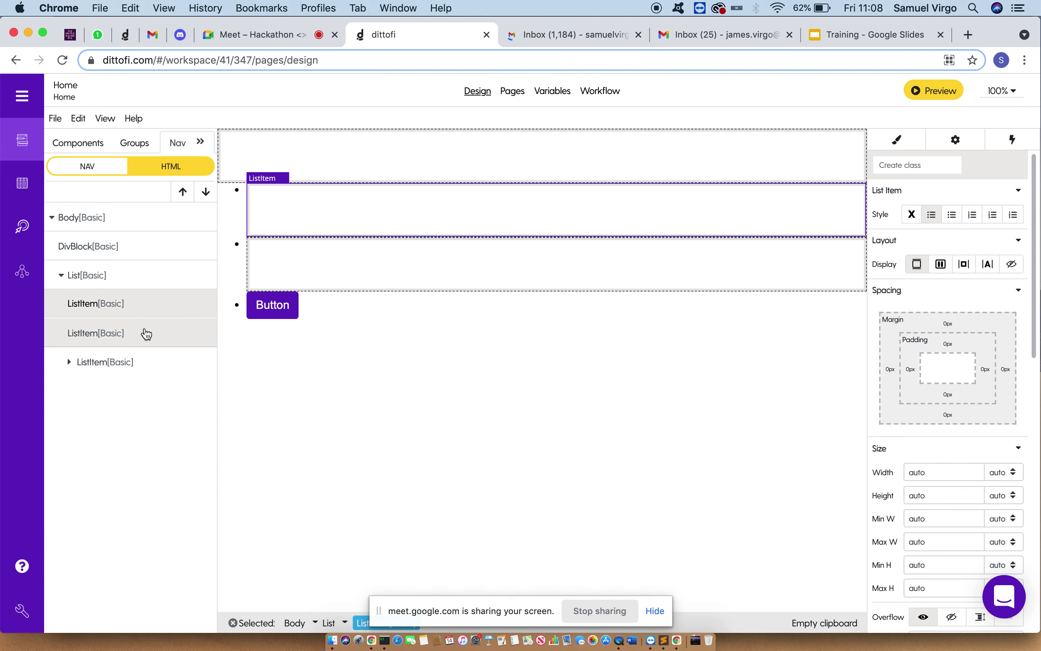
key("Delete")
key("Delete")
key("Delete")
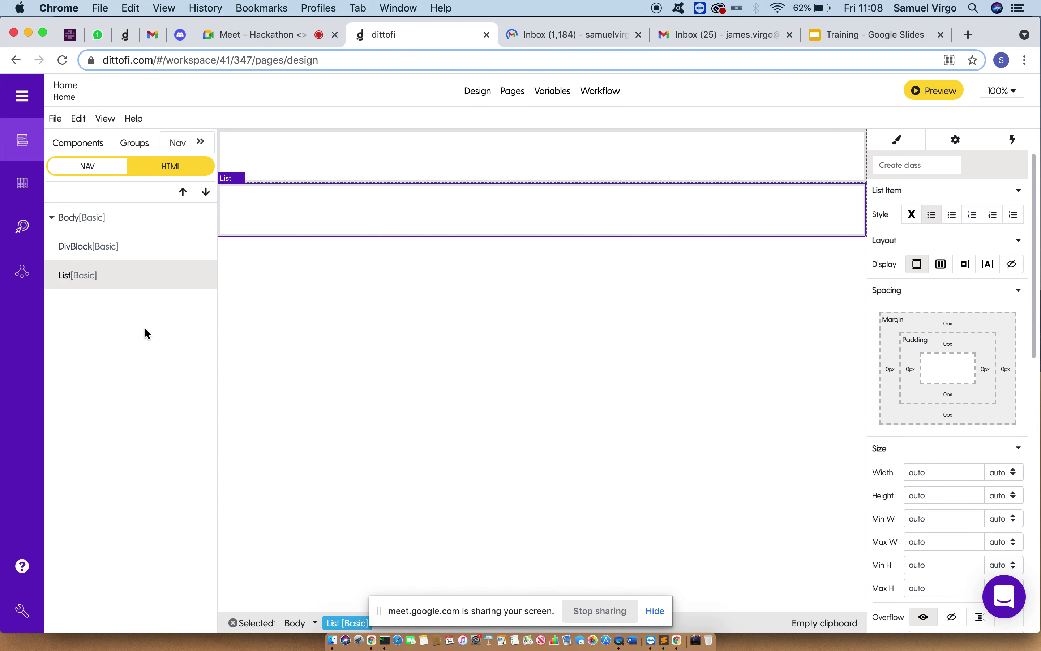
key("Delete")
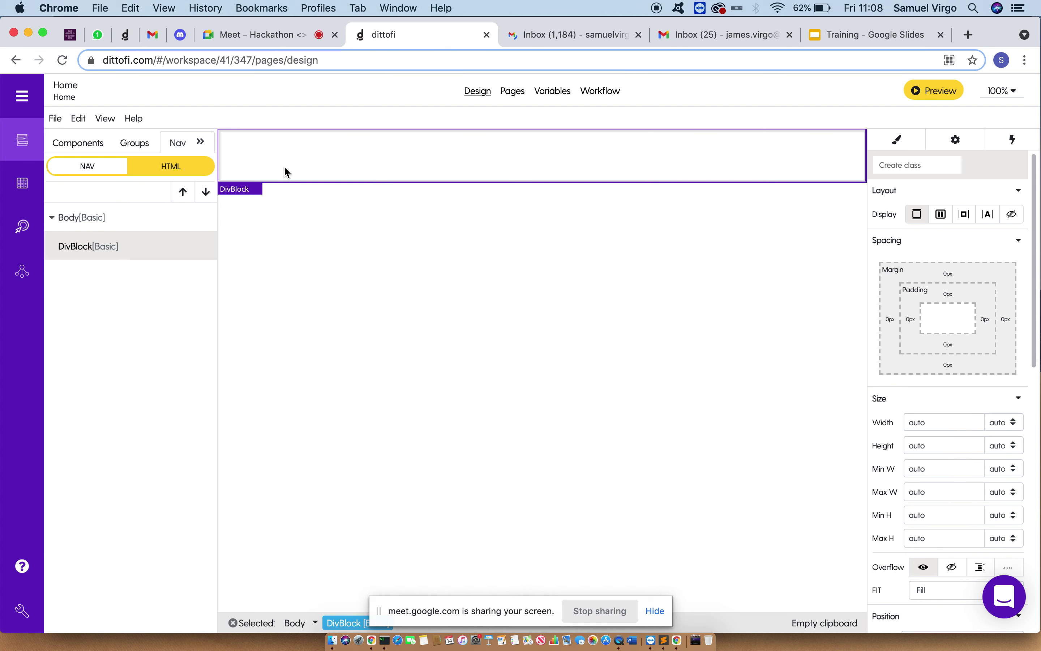
- Add a new List to the page Body below the DivBlock
left_click(90, 149)
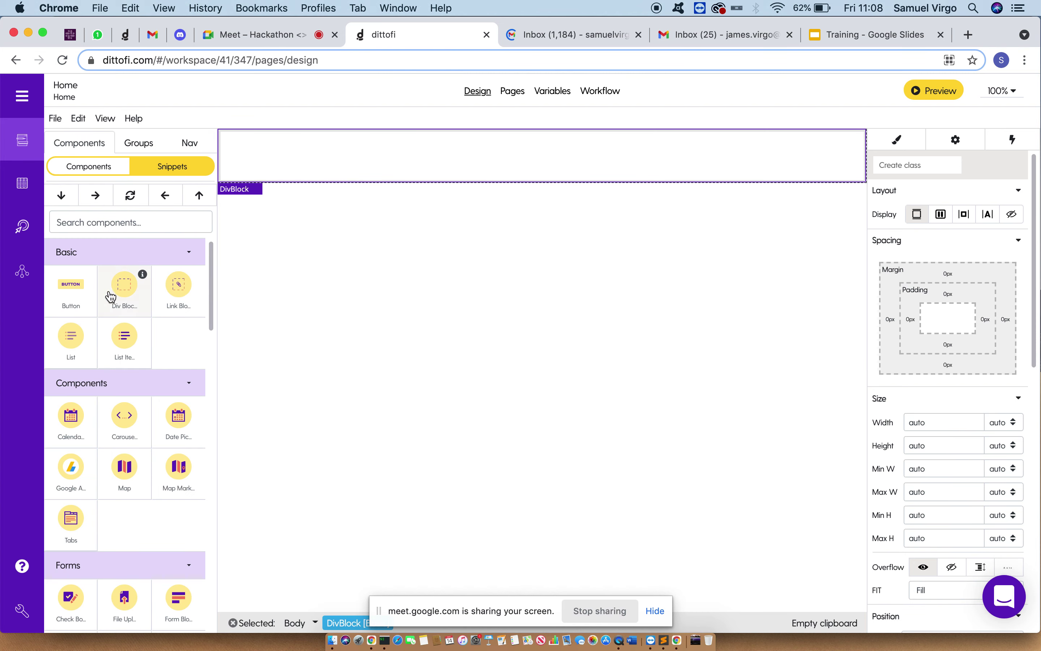
left_click_drag(84, 341, 330, 379)
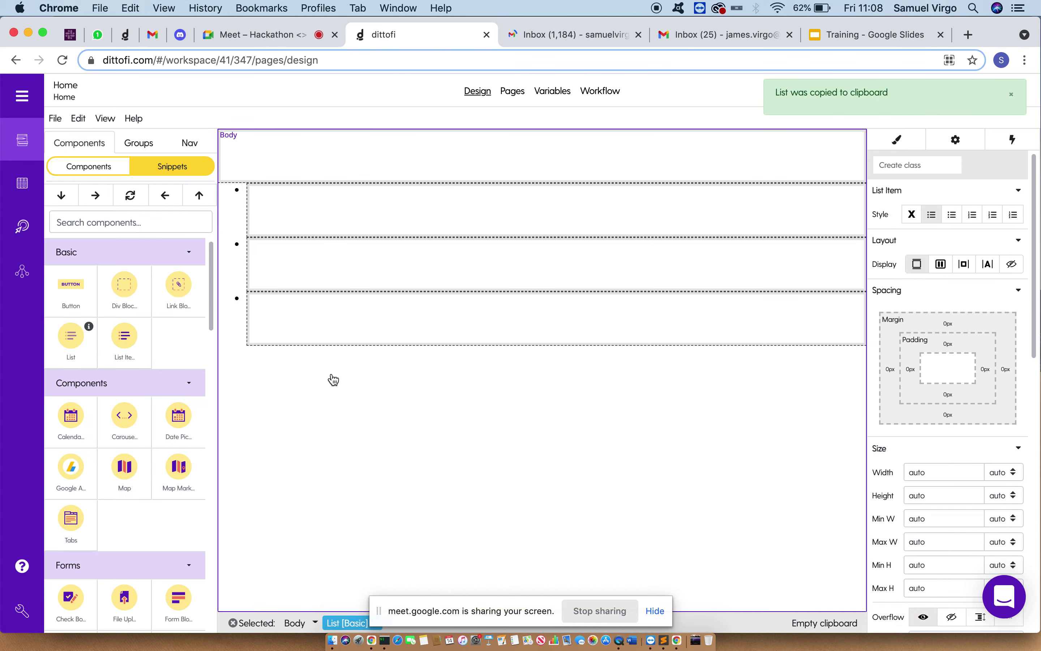
left_click(425, 208)
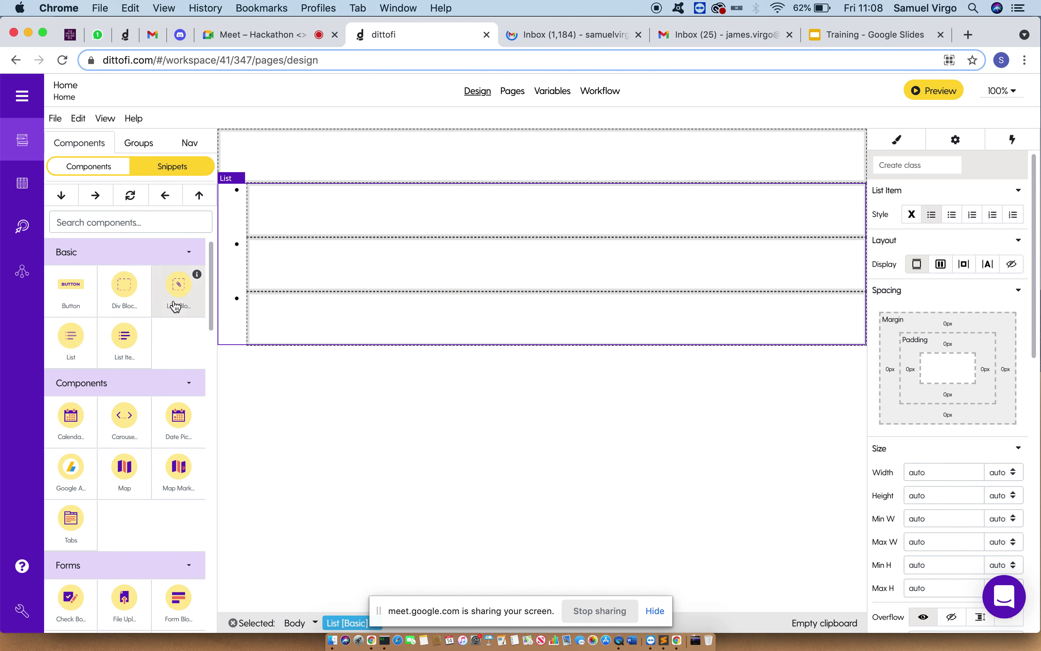
- Add a Button and a Div Block to the page Body below the List
left_click_drag(72, 297, 331, 421)
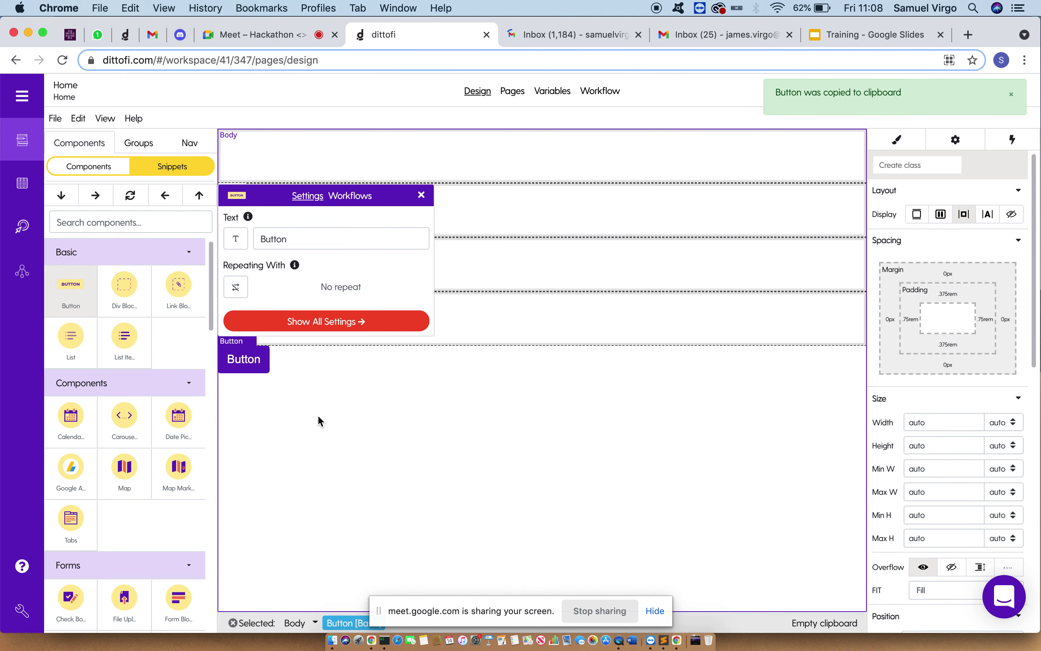
left_click(423, 198)
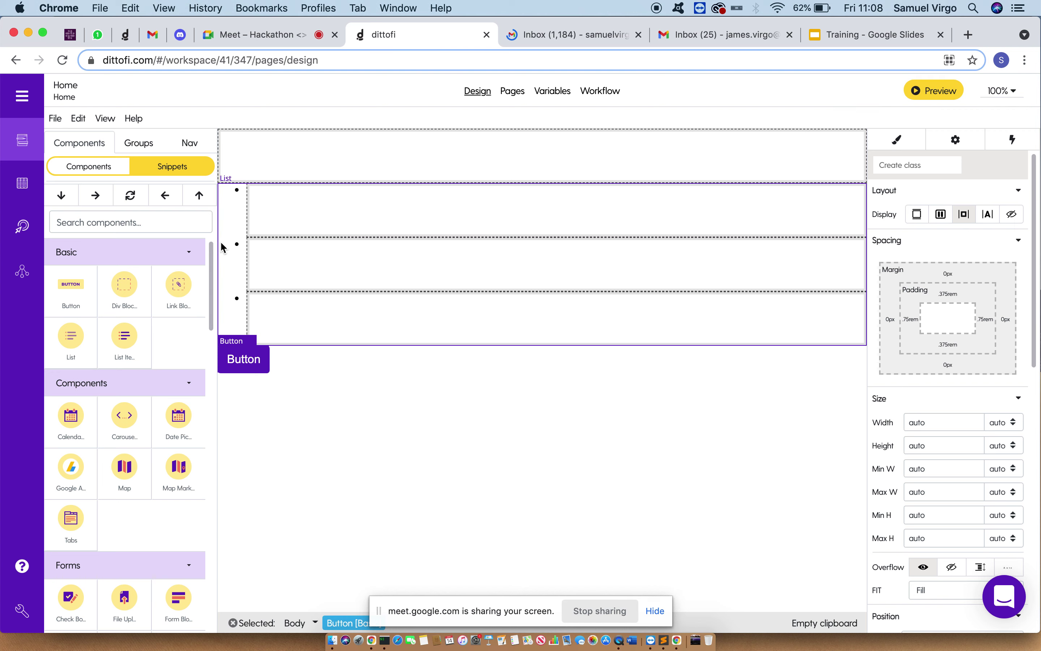
left_click_drag(125, 284, 351, 469)
left_click(421, 359)
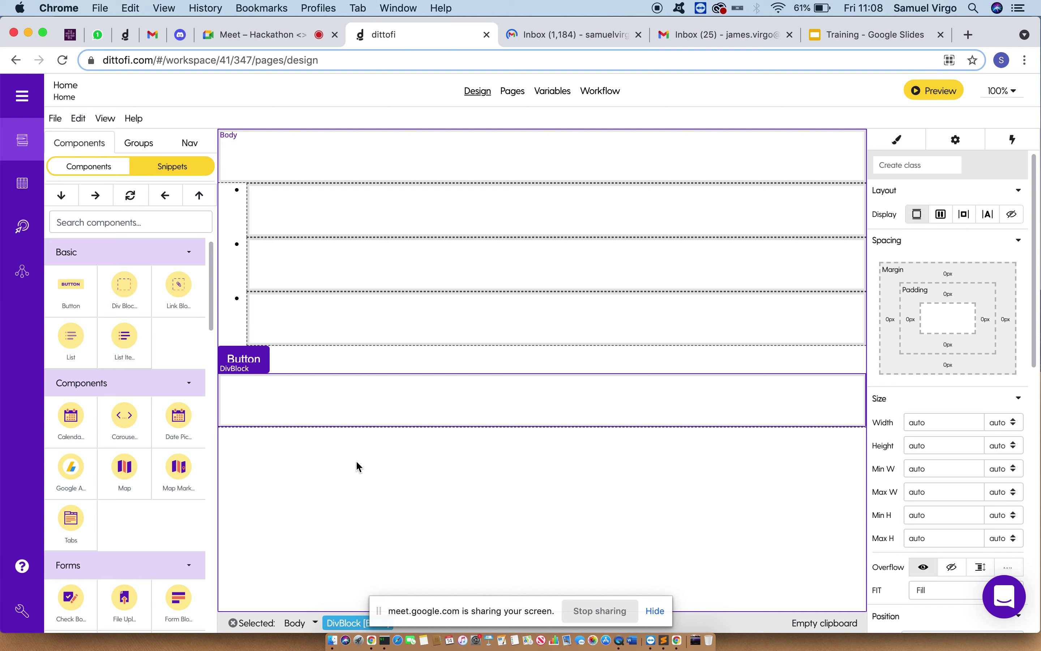
- Insert a Button into the second list item, followed by a Div Block as that item's last child
left_click(304, 272)
left_click(396, 164)
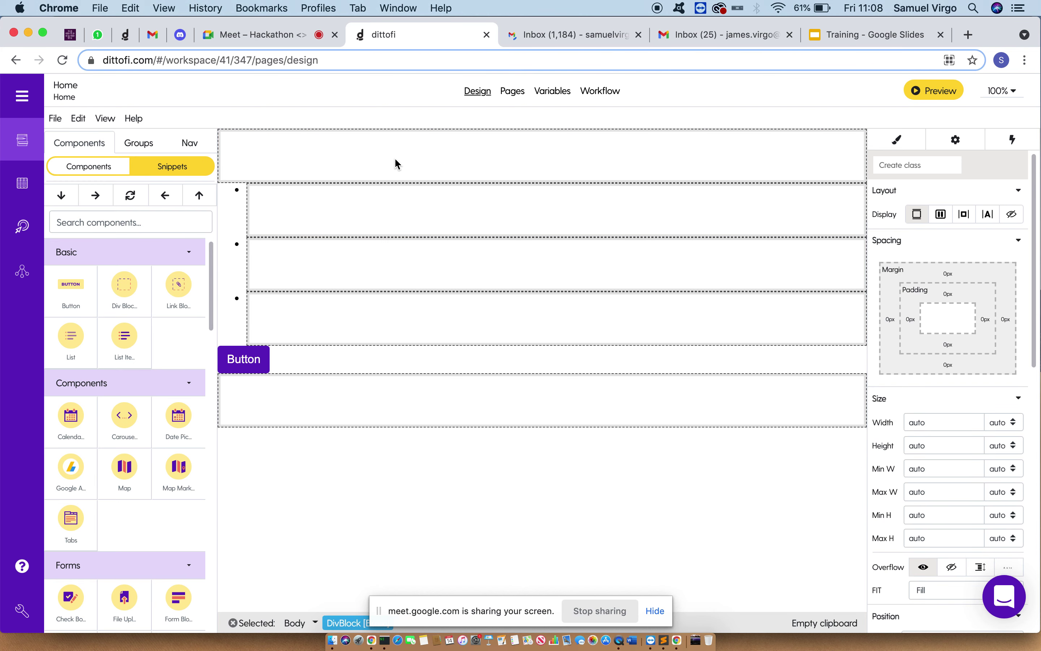
left_click(347, 264)
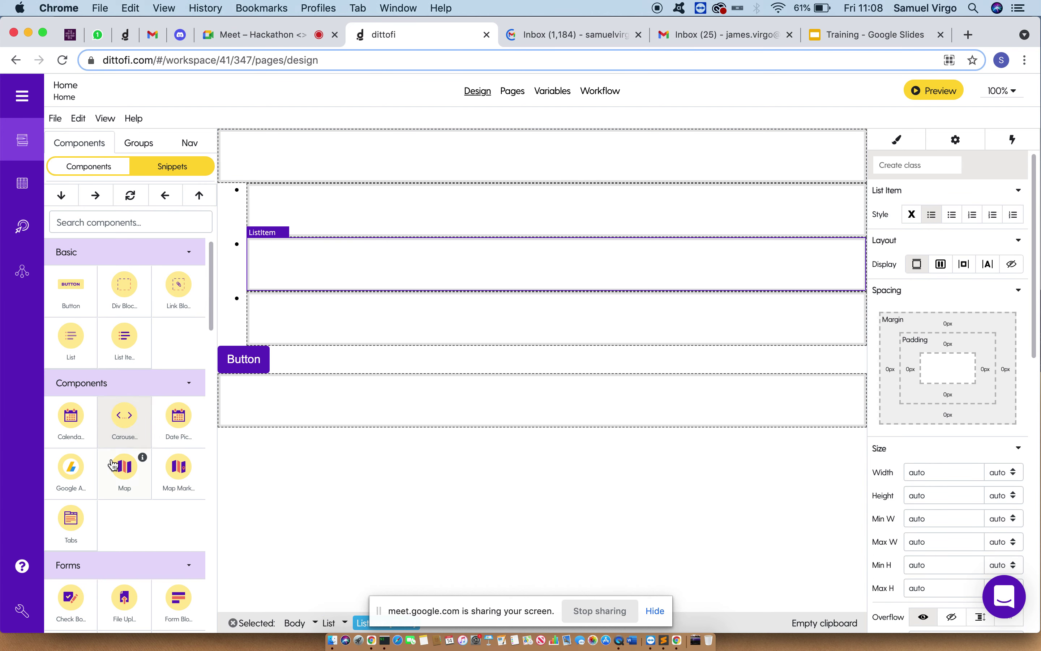
left_click_drag(75, 297, 391, 262)
left_click(451, 248)
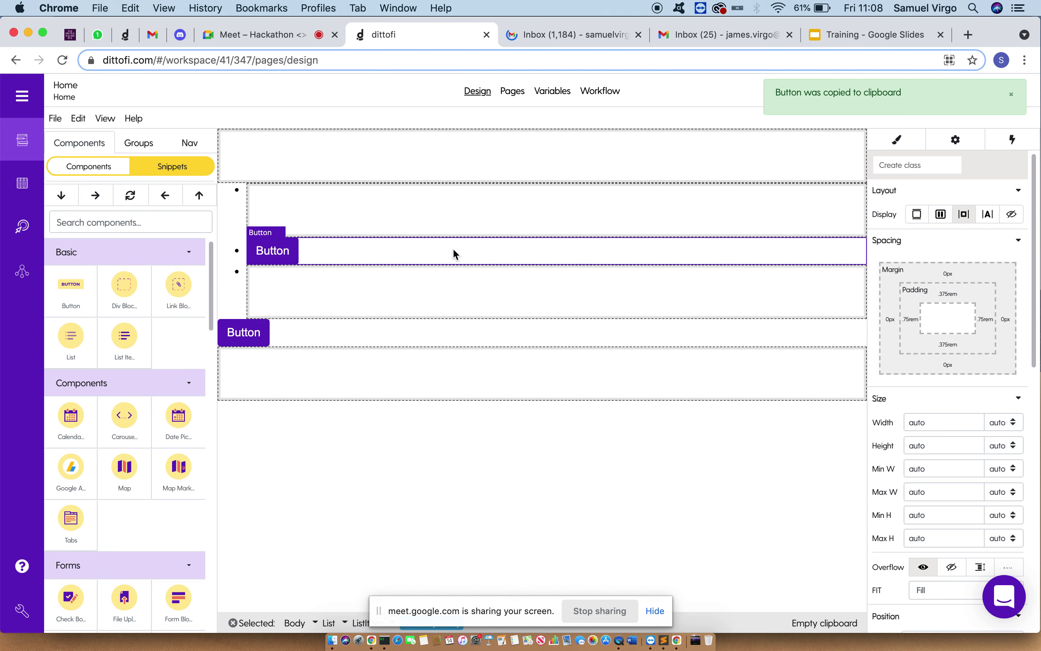
left_click(478, 249)
left_click(125, 287)
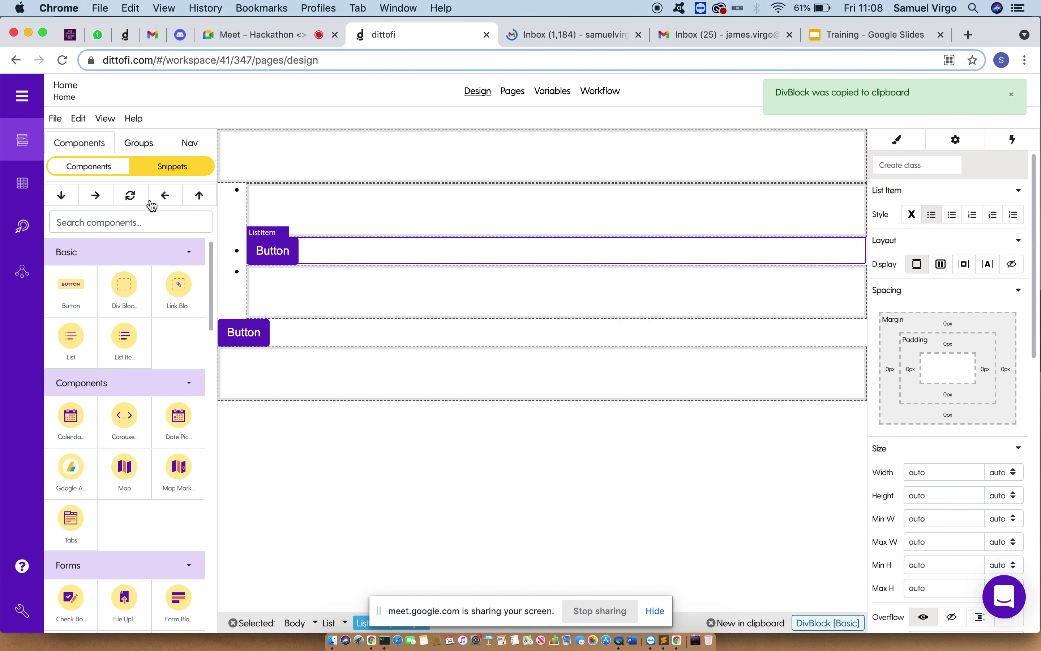
left_click(165, 199)
left_click(451, 254)
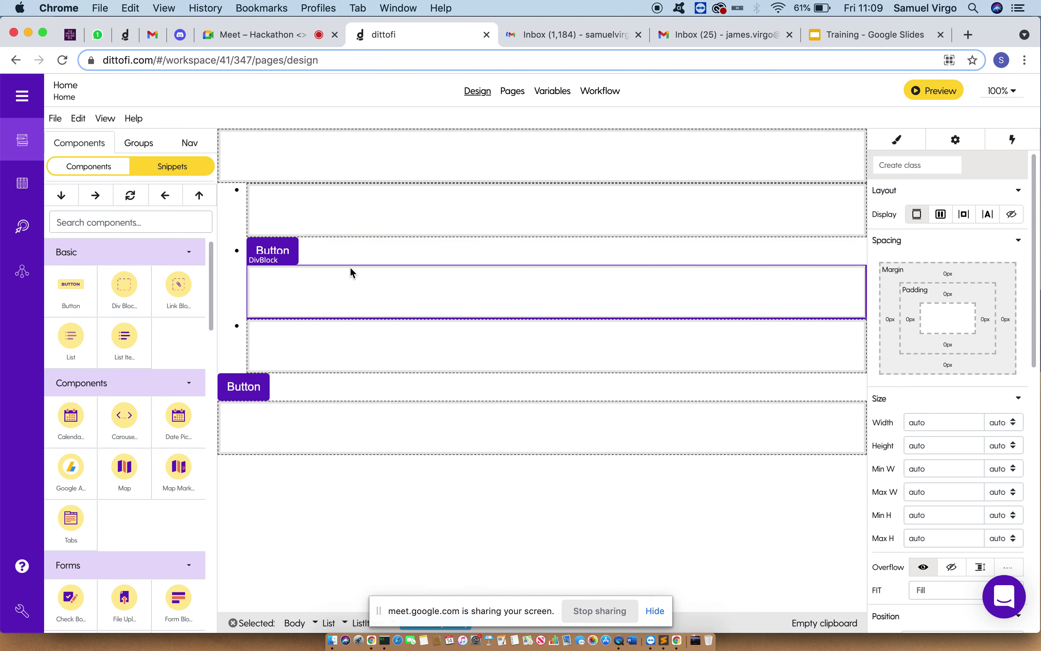
- Examine how the boxes stack on the page by selecting the Body, DivBlocks, list items and bottom Button in turn
left_click(332, 251)
left_click(328, 292)
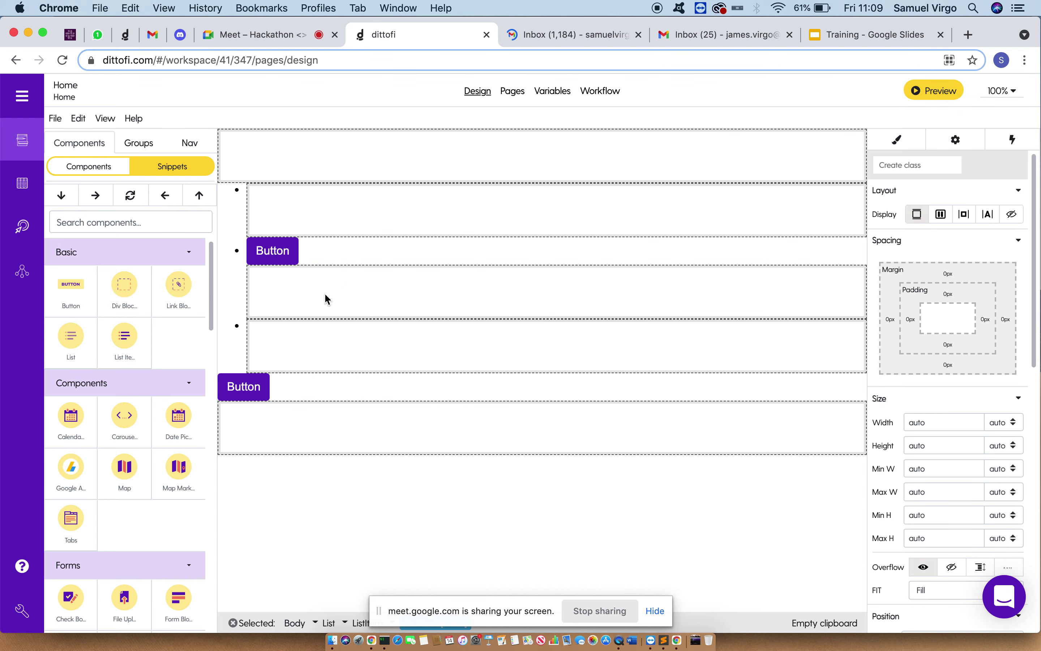
left_click(317, 360)
left_click(311, 382)
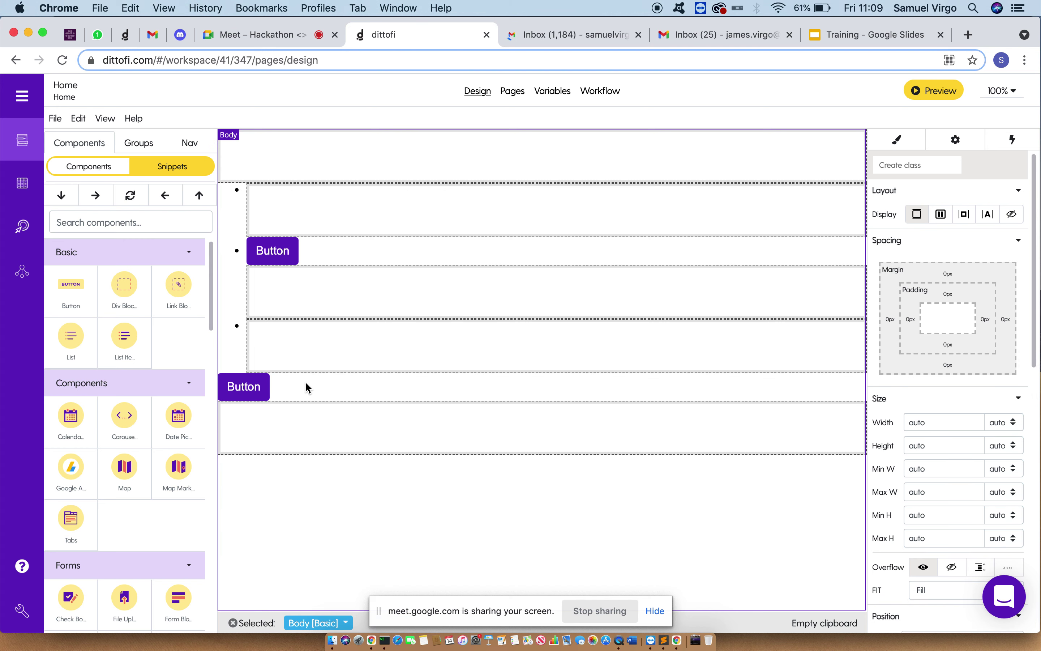
left_click(260, 437)
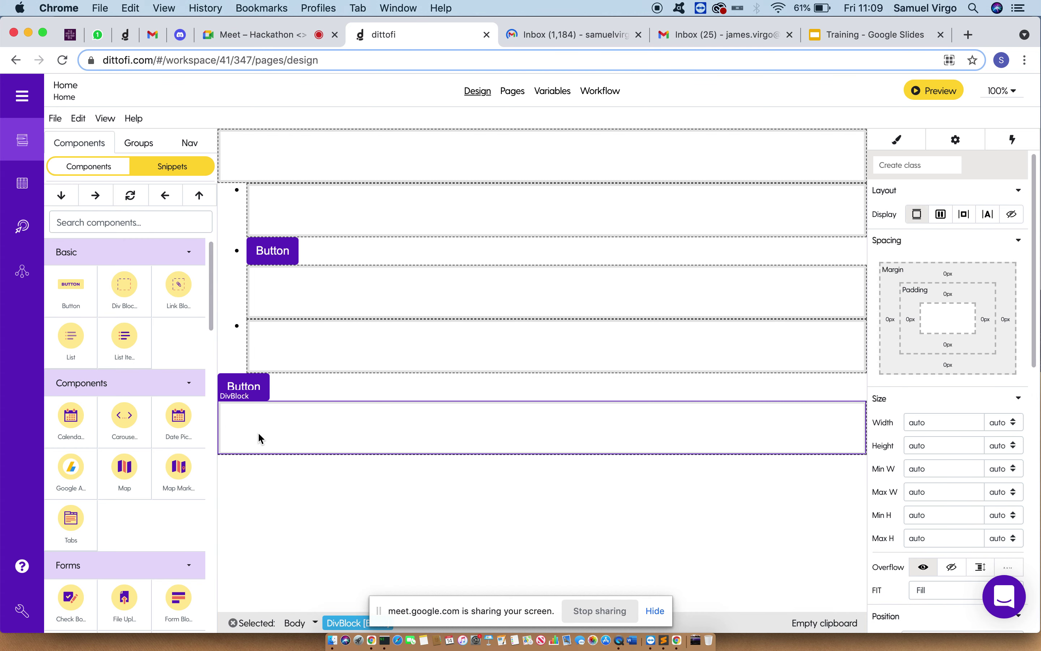
left_click(268, 387)
left_click(313, 300)
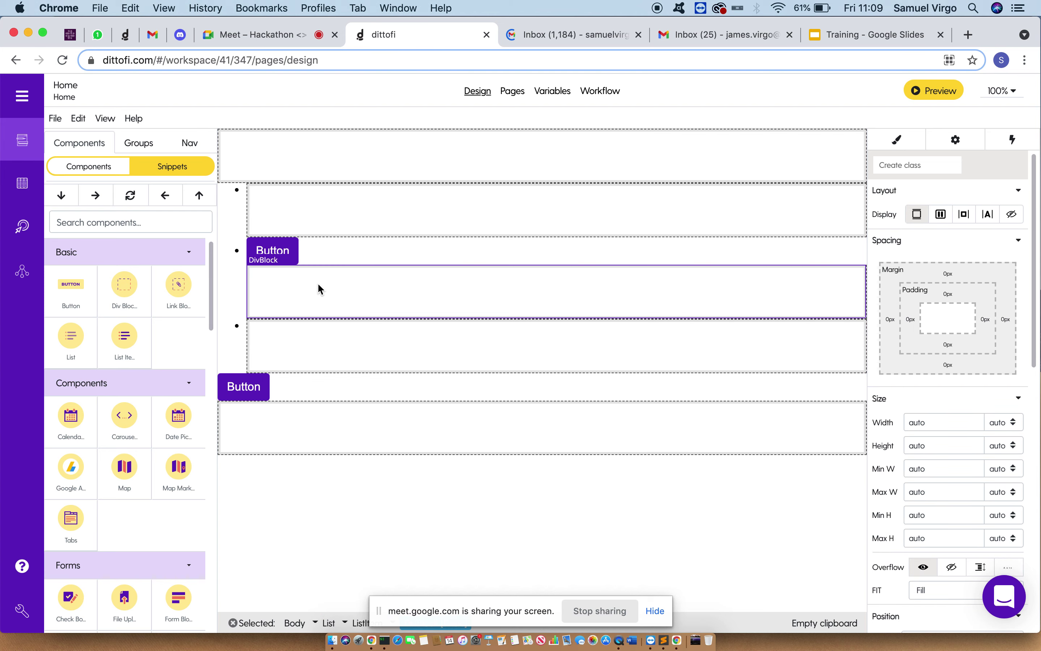
left_click(318, 212)
left_click(355, 162)
left_click(337, 219)
left_click(297, 249)
left_click(298, 282)
left_click(298, 287)
left_click(288, 344)
left_click(259, 391)
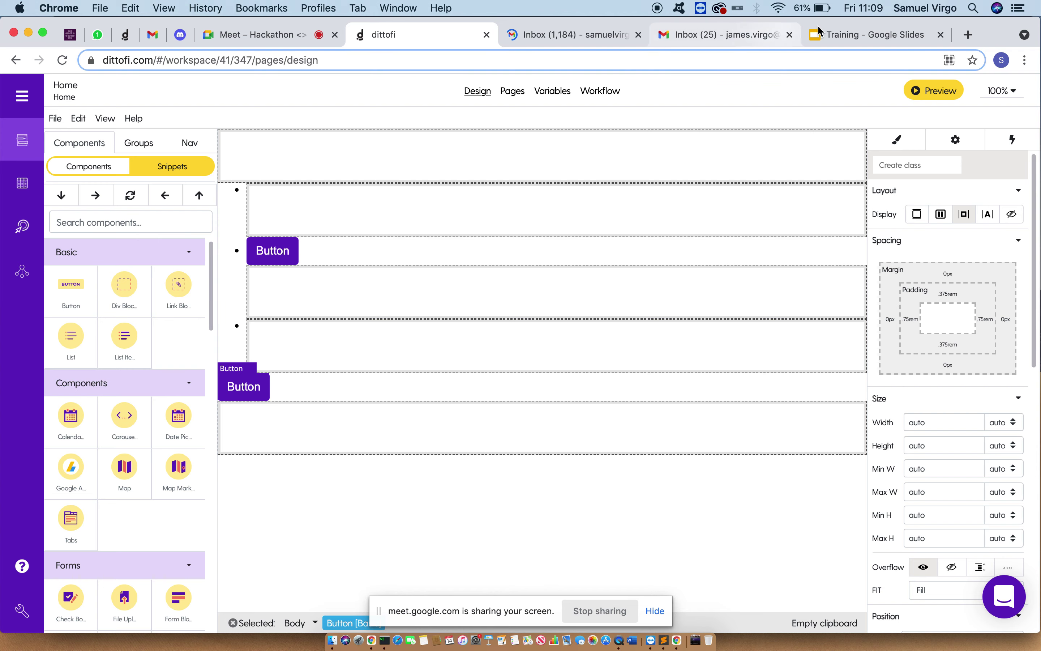
- Switch to the Training Google Slides, highlight the "Box naturally sit on top of each other (most of the time :/)" bullet, and return to dittofi
left_click_drag(846, 36, 544, 36)
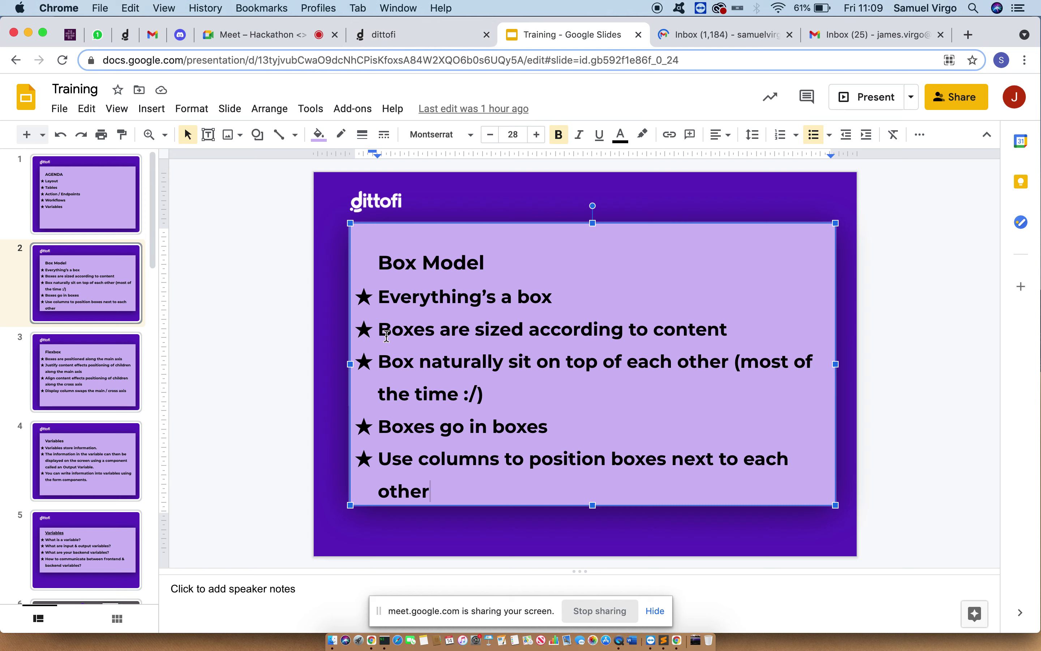
left_click_drag(378, 367, 504, 398)
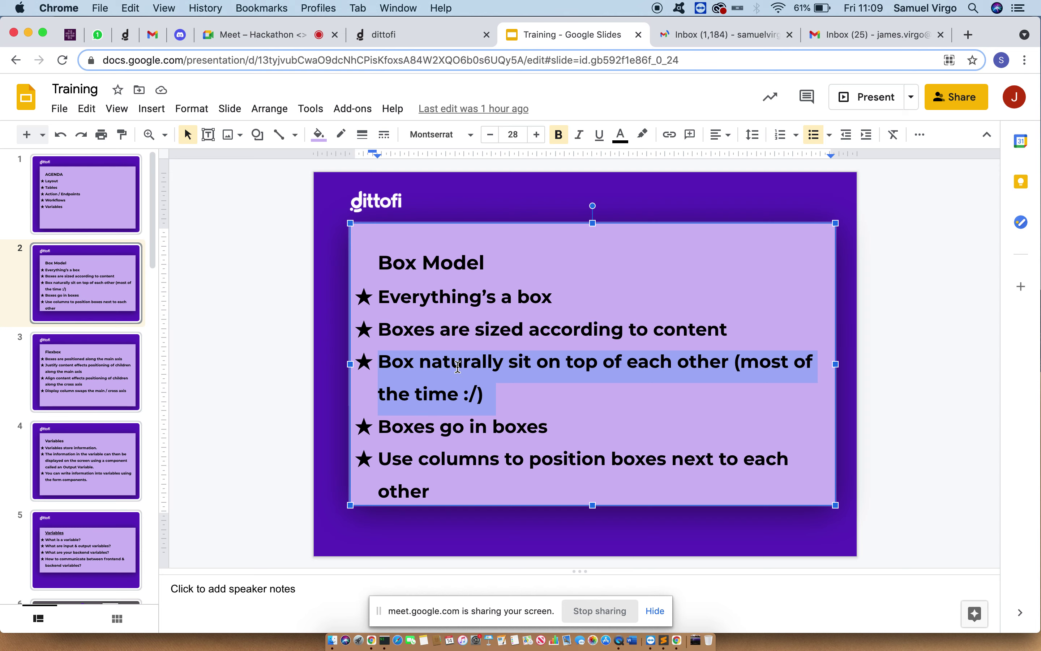
left_click(416, 36)
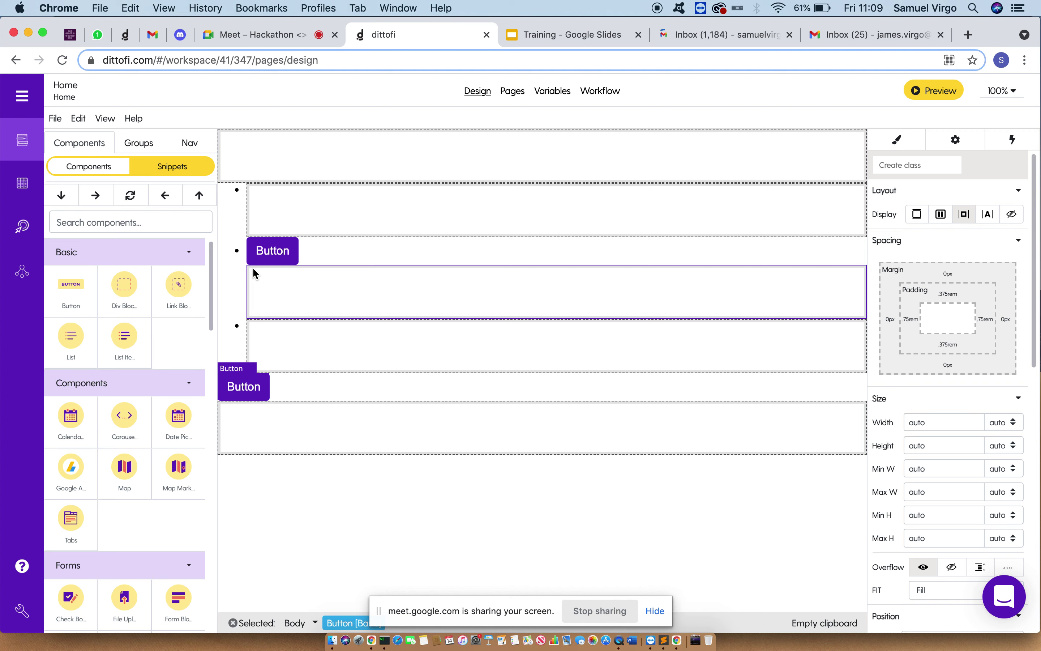
- Check the vertical order of the boxes from the first DivBlock through the List to the Button in the Body
left_click(261, 165)
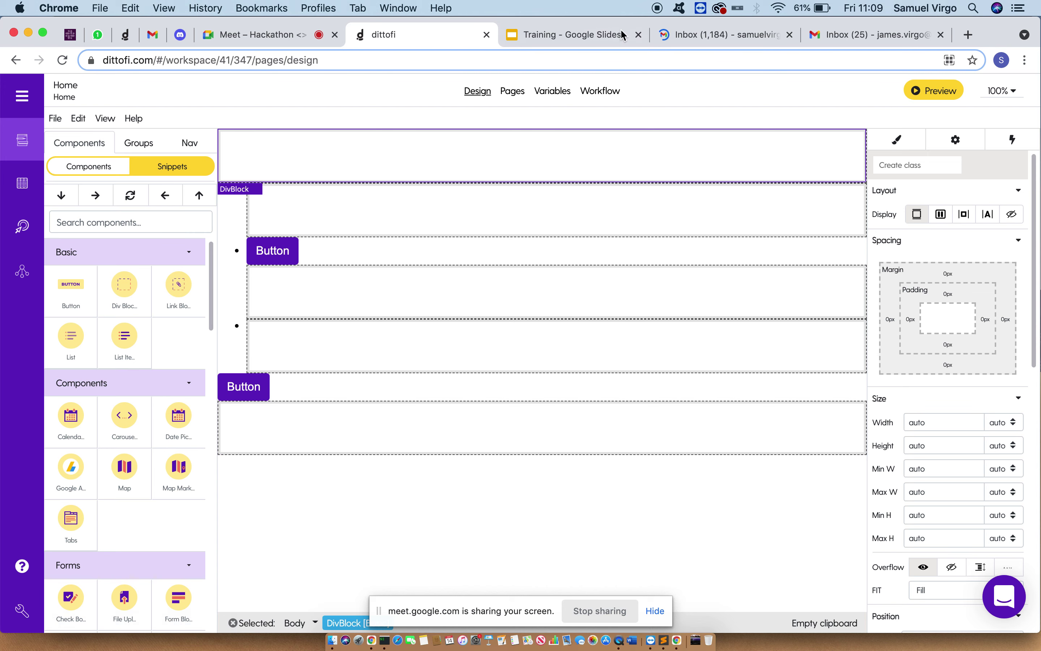
left_click(366, 209)
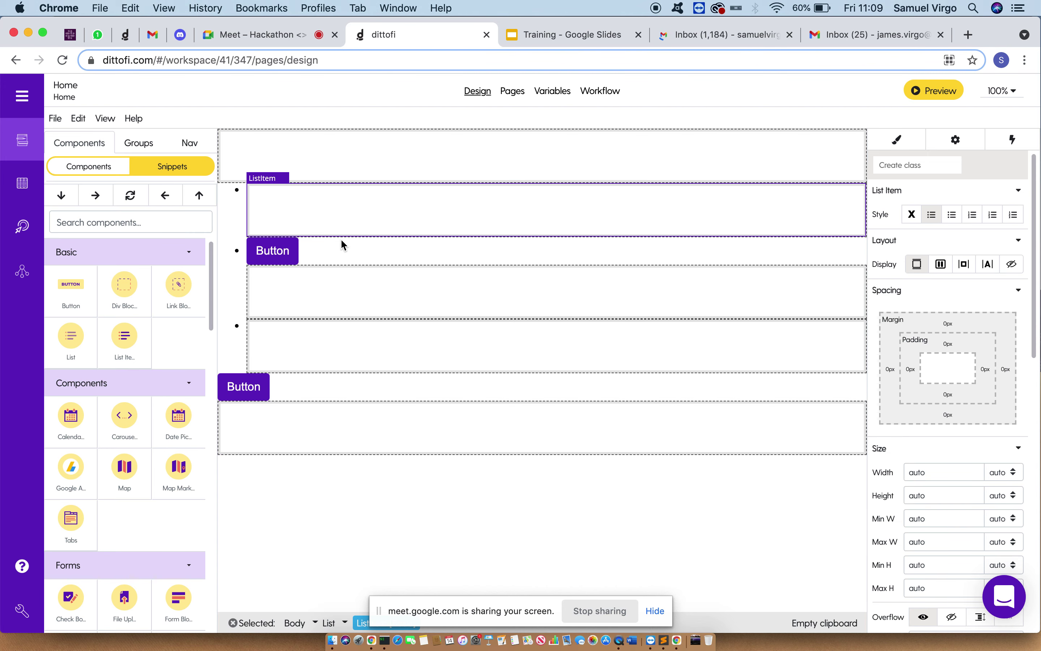
left_click(318, 289)
left_click(313, 357)
left_click(302, 393)
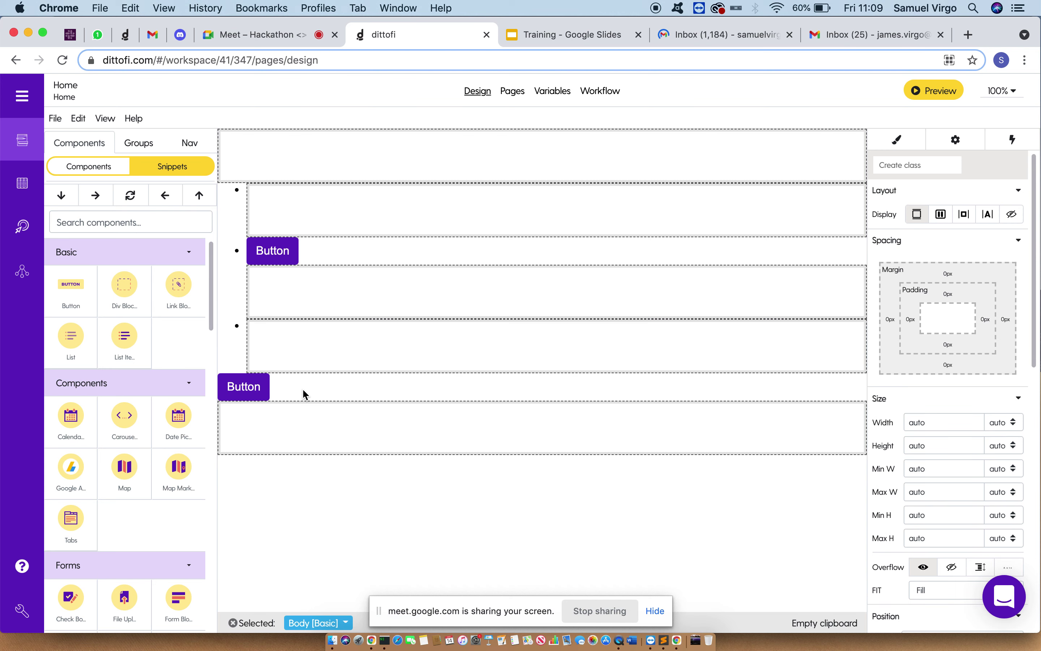
left_click(255, 399)
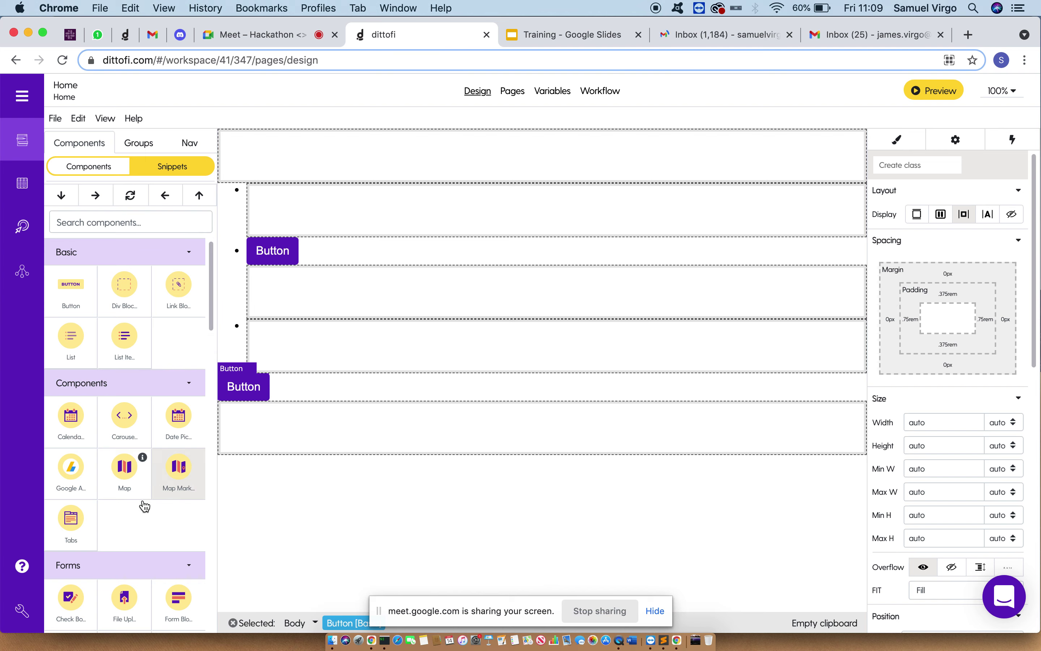
- Add a Map component to the page Body below the last DivBlock
scroll(144, 505, "down", 2)
left_click_drag(126, 440, 367, 540)
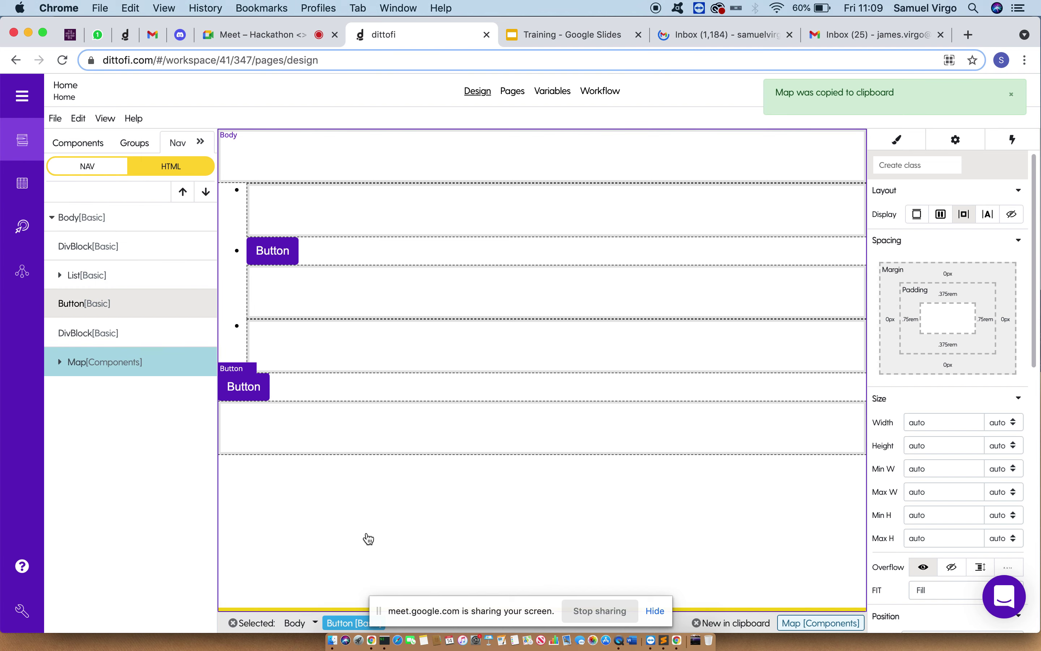
left_click(424, 389)
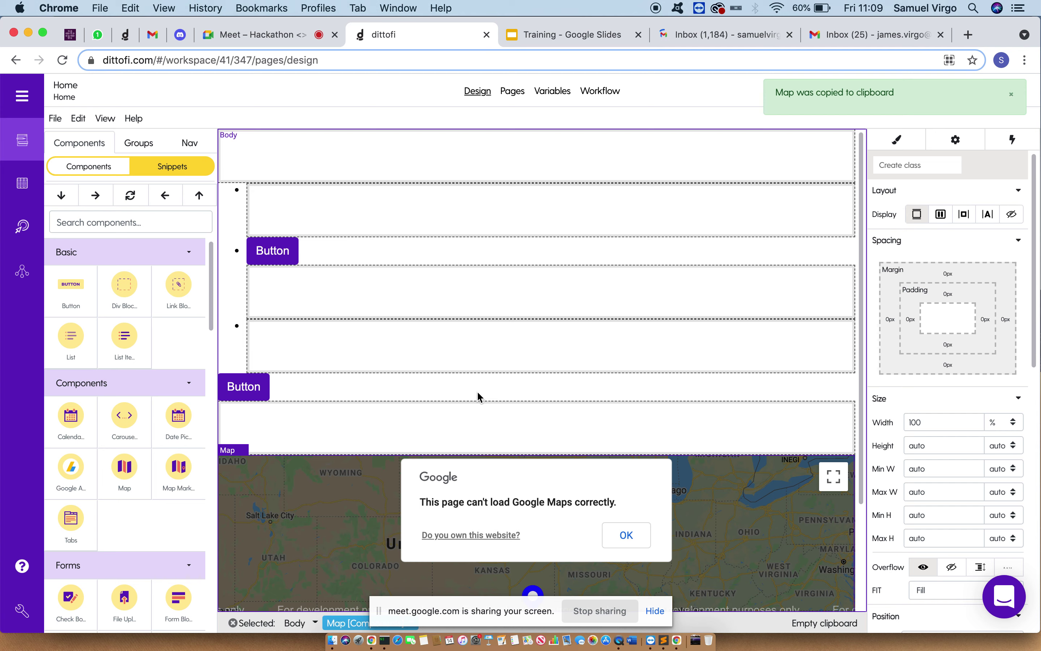
- Compare the first DivBlock with the Map, and locate the Layout group in the component library
scroll(479, 396, "down", 3)
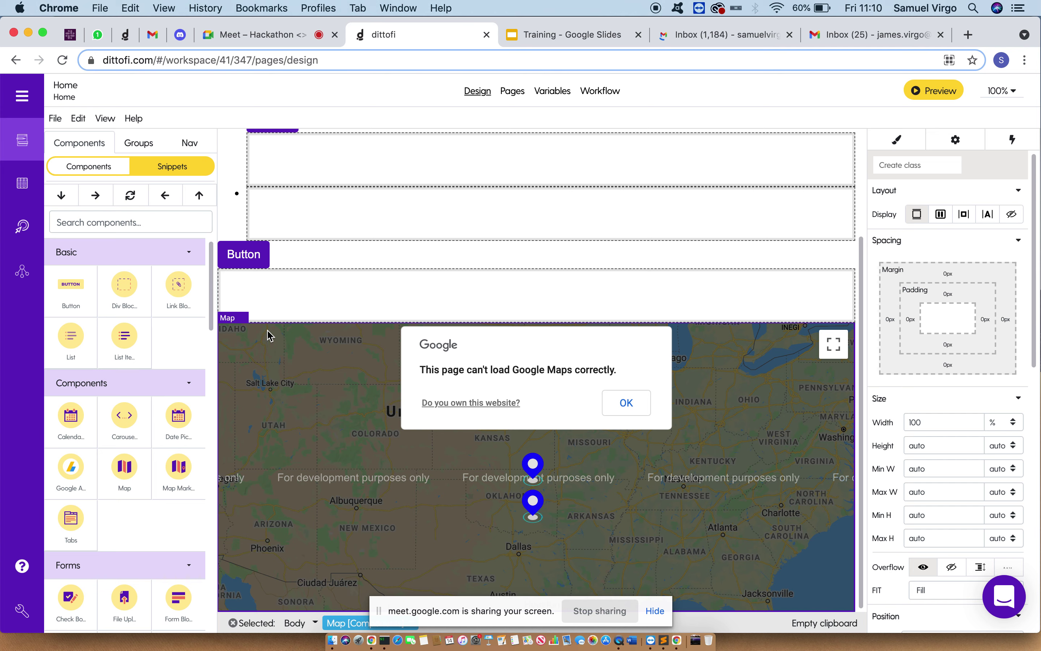
scroll(280, 322, "up", 3)
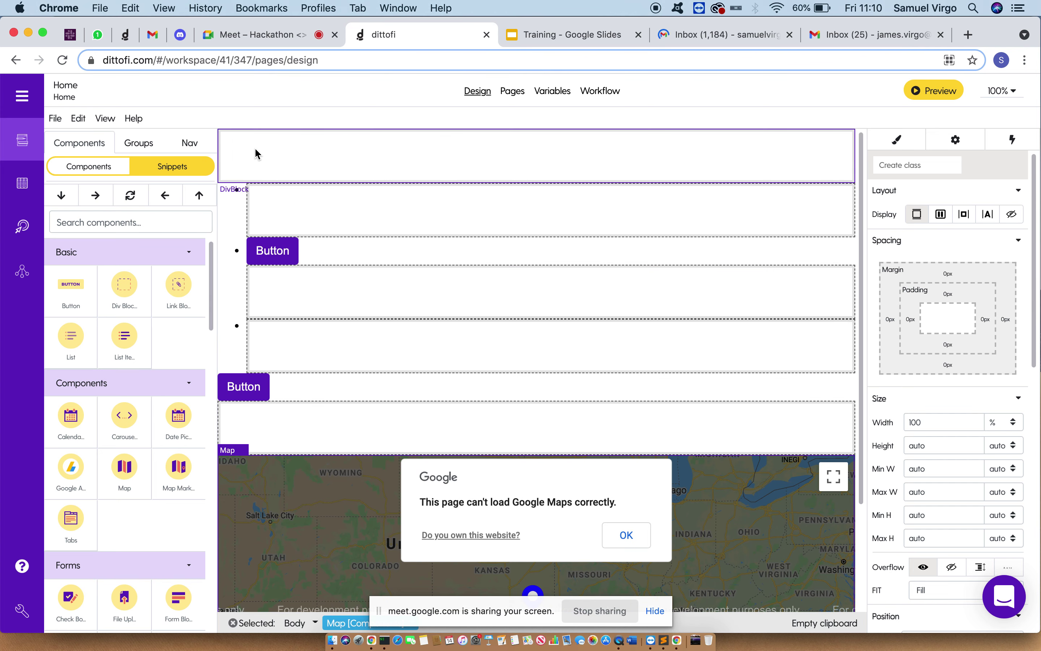
left_click(276, 166)
scroll(293, 267, "down", 3)
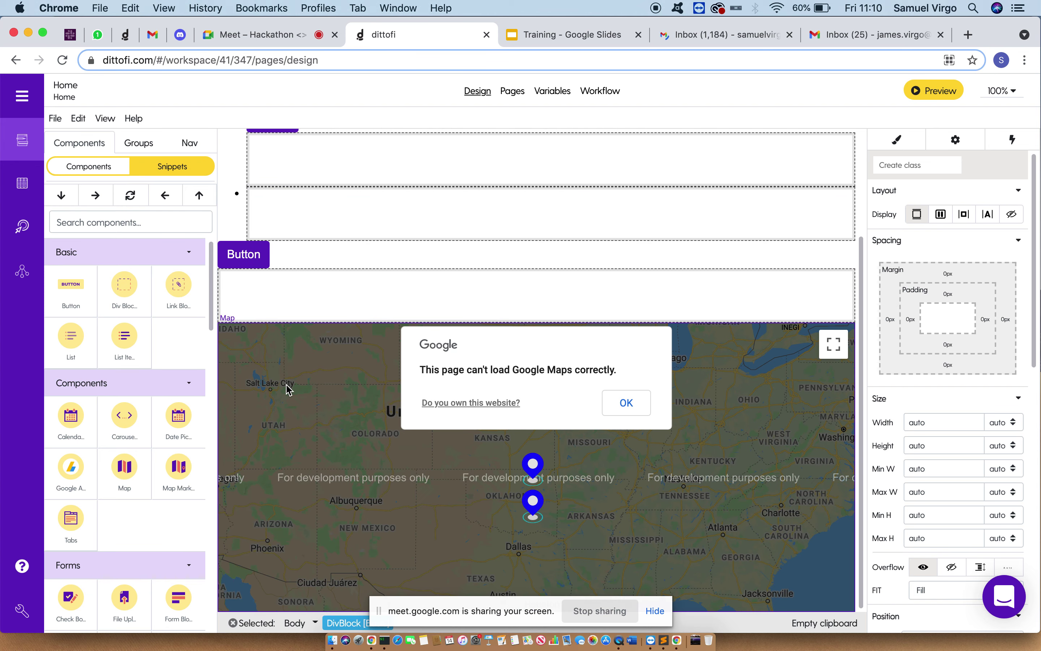
left_click(288, 388)
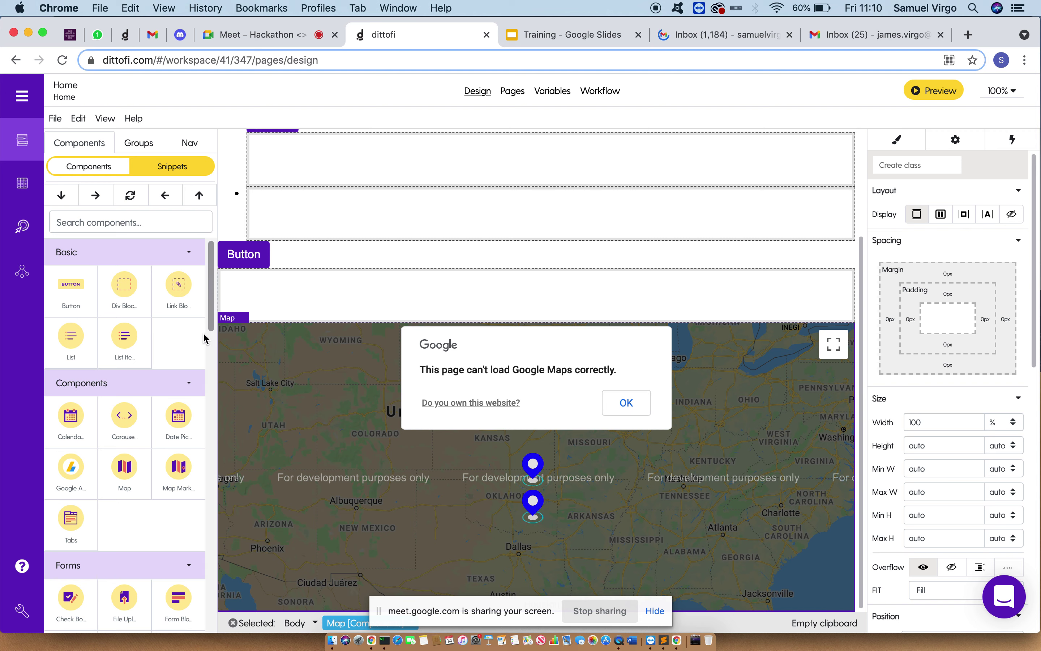
scroll(215, 308, "down", 2)
scroll(214, 307, "down", 12)
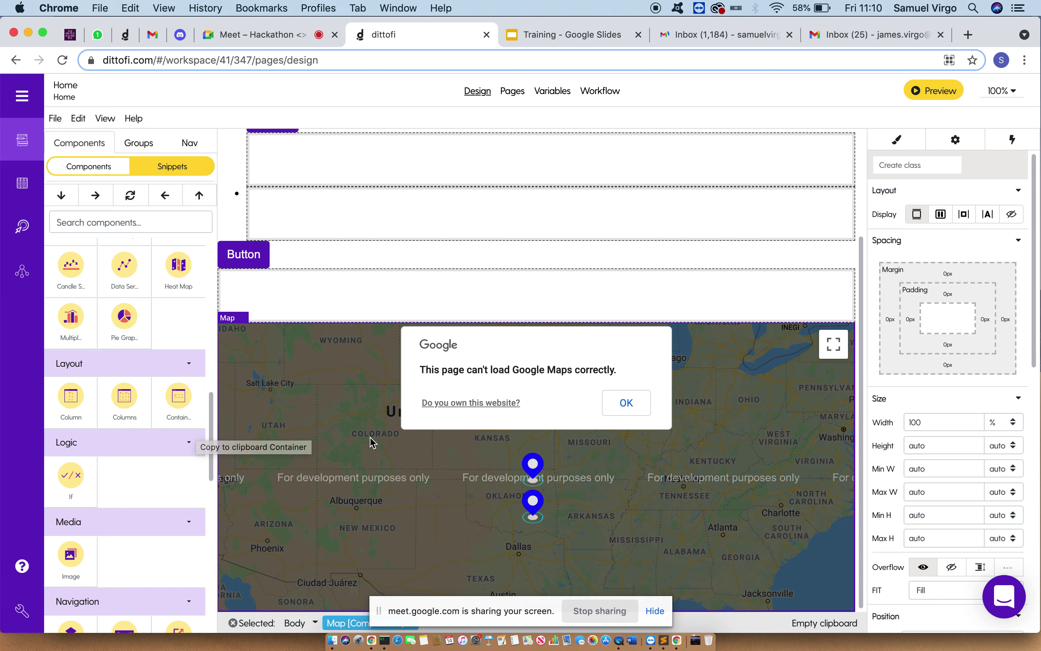
- Delete the Map, Buttons, DivBlocks and the List with all its items, leaving the page Body empty
key("BackSpace")
key("BackSpace")
key("BackSpace")
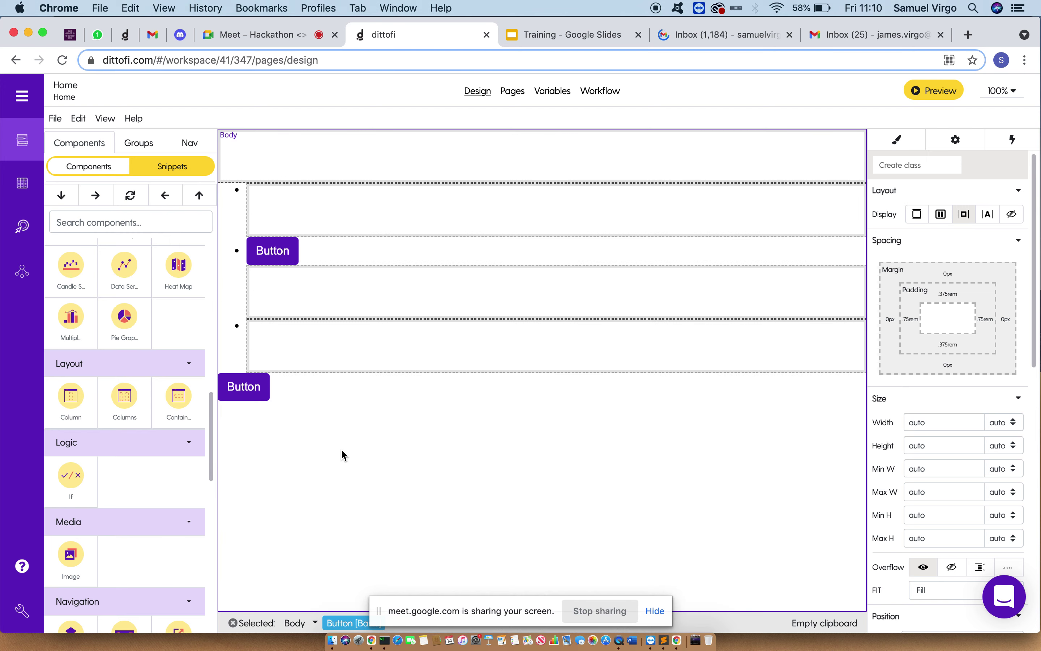
left_click(321, 325)
key("BackSpace")
left_click(319, 321)
key("BackSpace")
key("BackSpace")
key("BackSpace")
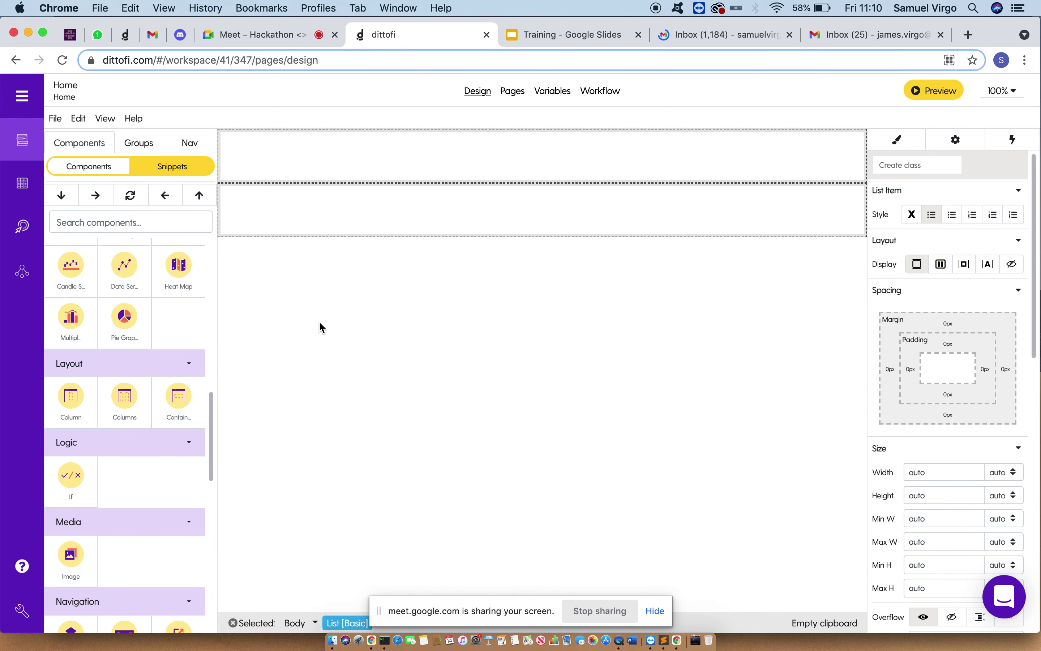
key("BackSpace")
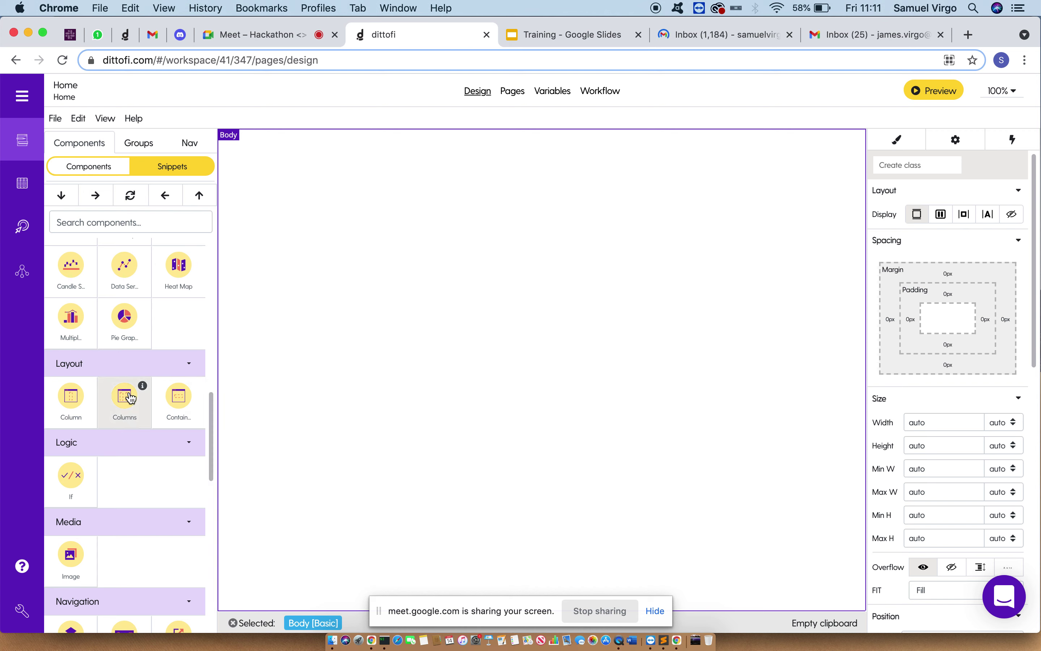
- Add a Columns component with the 6/6 layout to the empty Body, and search the component library for "colu"
left_click_drag(131, 398, 555, 360)
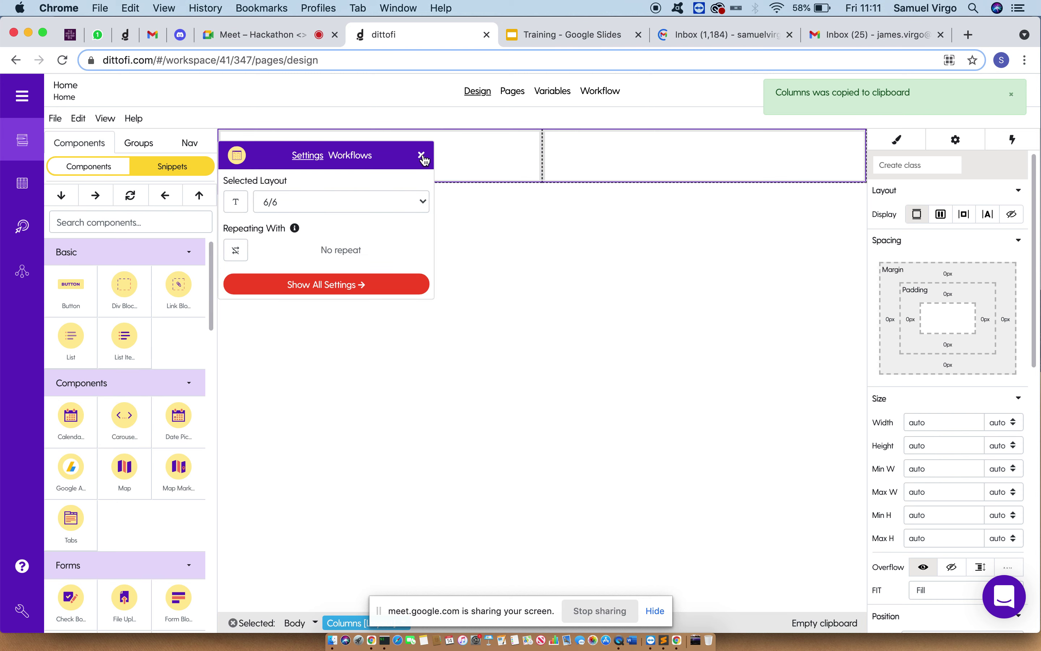
left_click(421, 155)
left_click(142, 222)
type("colu")
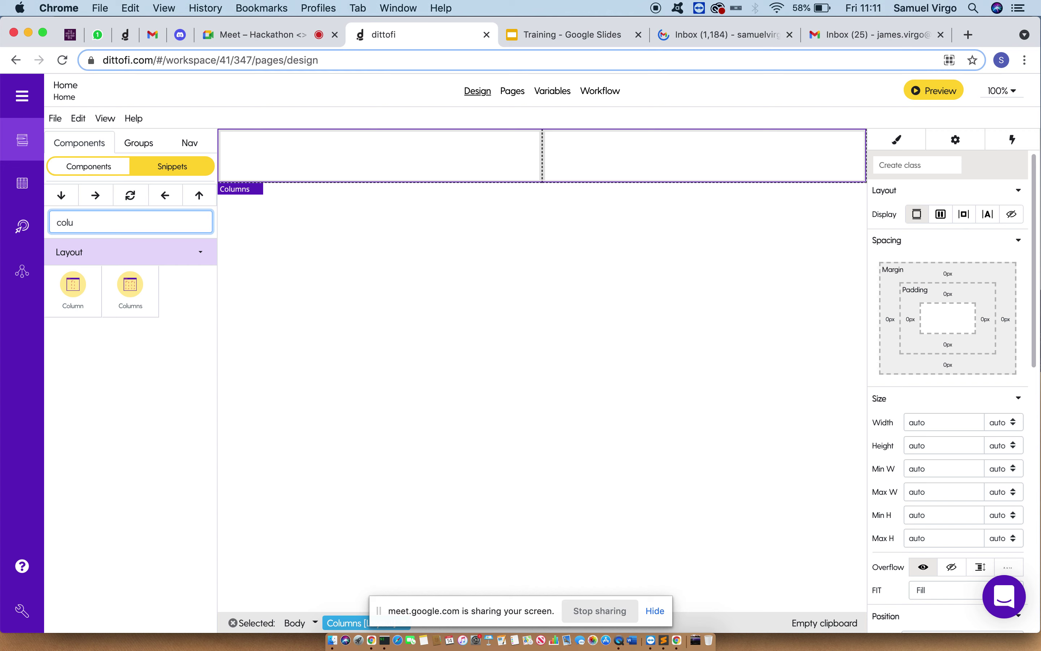
- Expand the Columns element in the page hierarchy and select its first Column
left_click(192, 144)
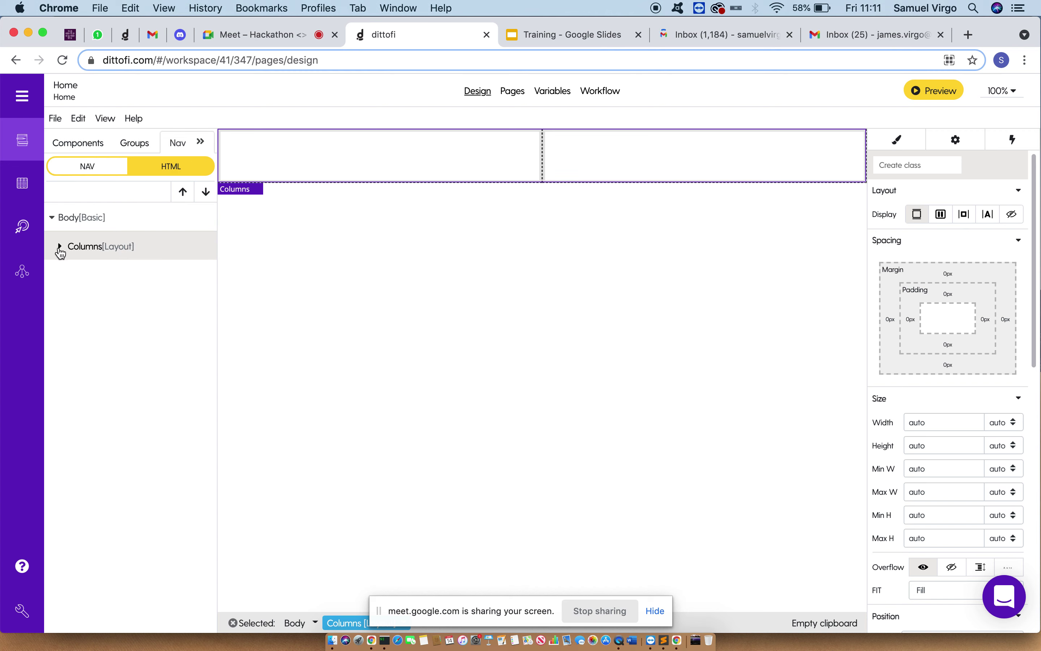
left_click(60, 247)
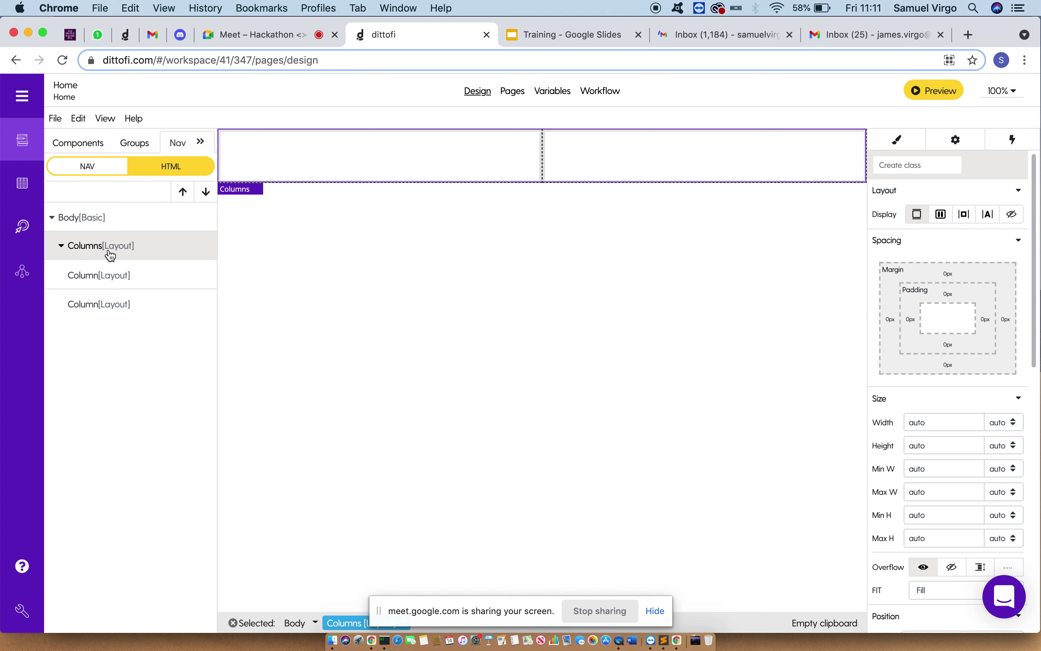
left_click(126, 280)
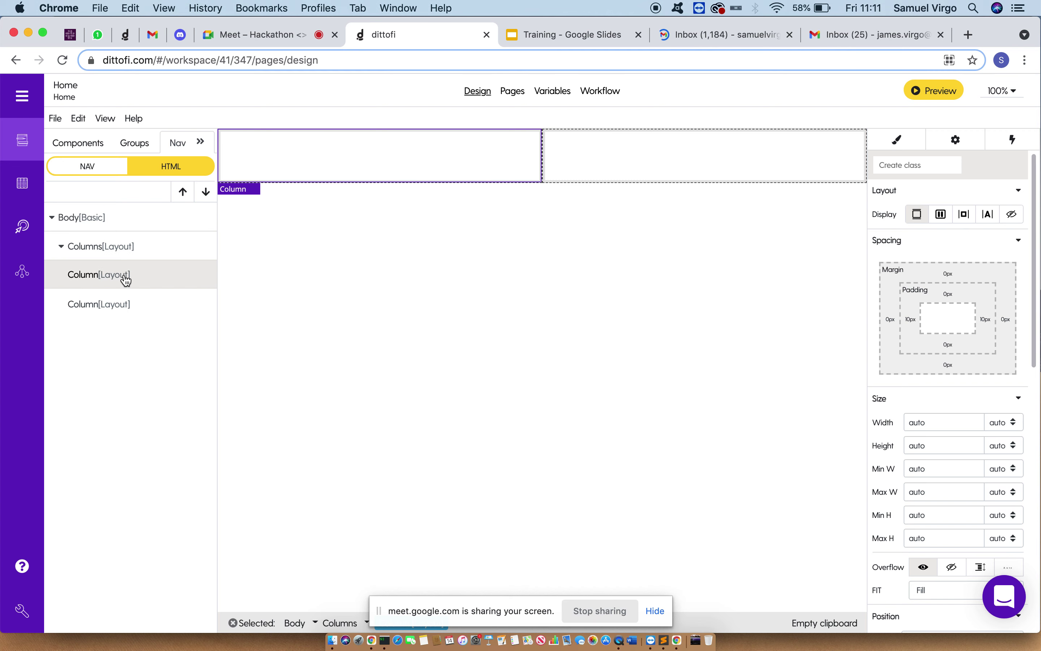
- Examine in the page hierarchy how the two Column elements nest inside their parent Columns element
left_click(151, 306)
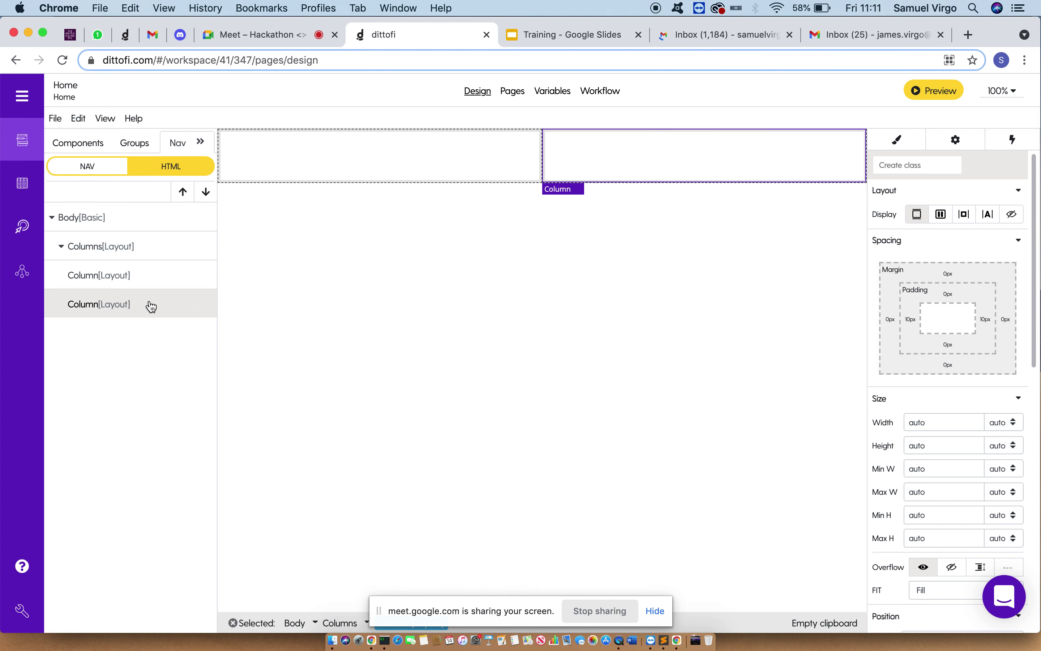
left_click(128, 279)
left_click(140, 313)
left_click(145, 276)
left_click(144, 302)
left_click(144, 278)
left_click(134, 309)
left_click(137, 279)
left_click(141, 258)
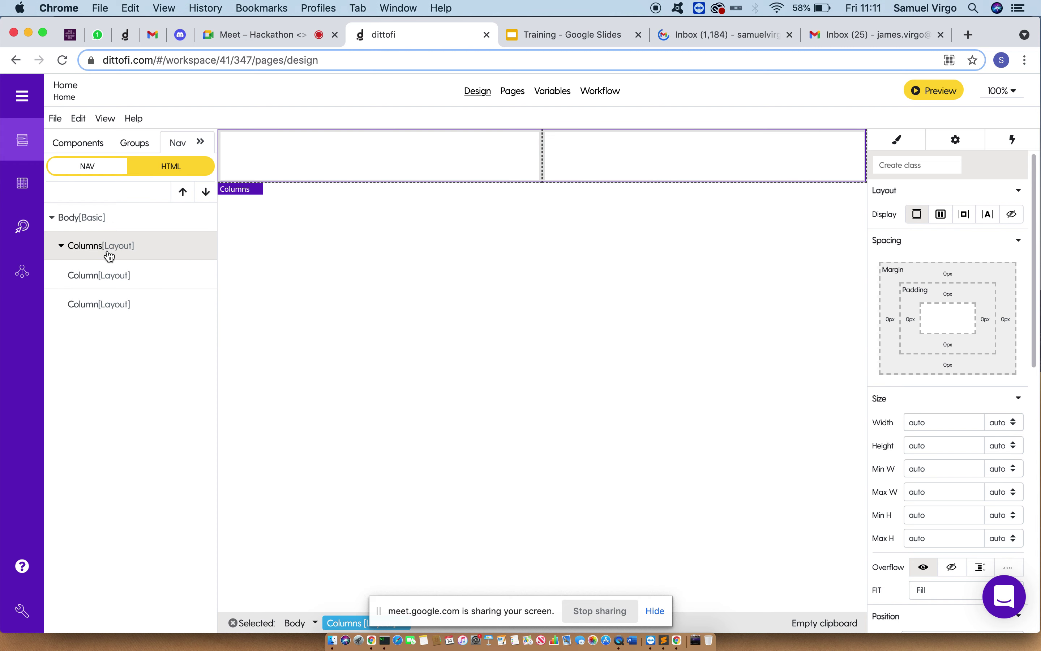
left_click(139, 282)
left_click(150, 314)
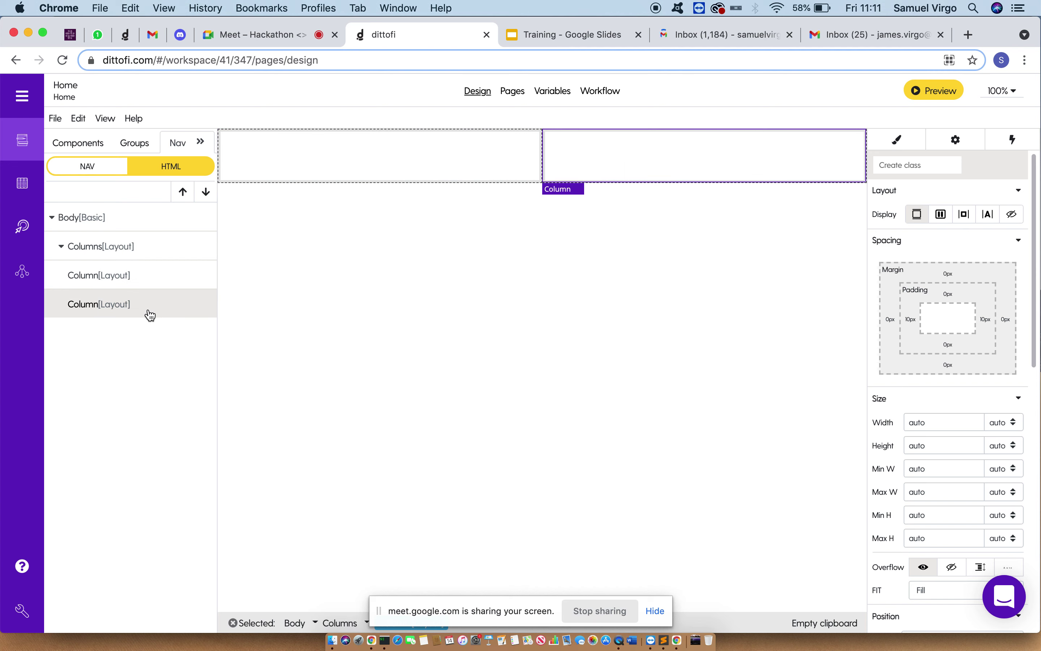
left_click(150, 282)
left_click(156, 245)
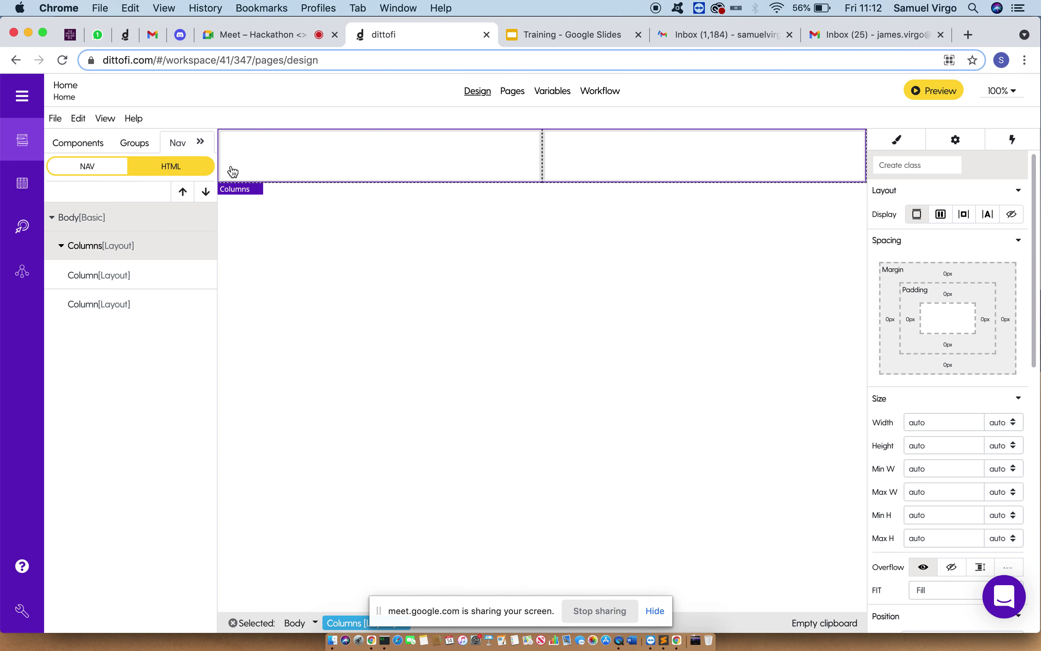
- Compare the two side-by-side Column boxes on the canvas by alternately selecting them
left_click(342, 160)
left_click(581, 158)
left_click(477, 154)
left_click(630, 159)
left_click(484, 162)
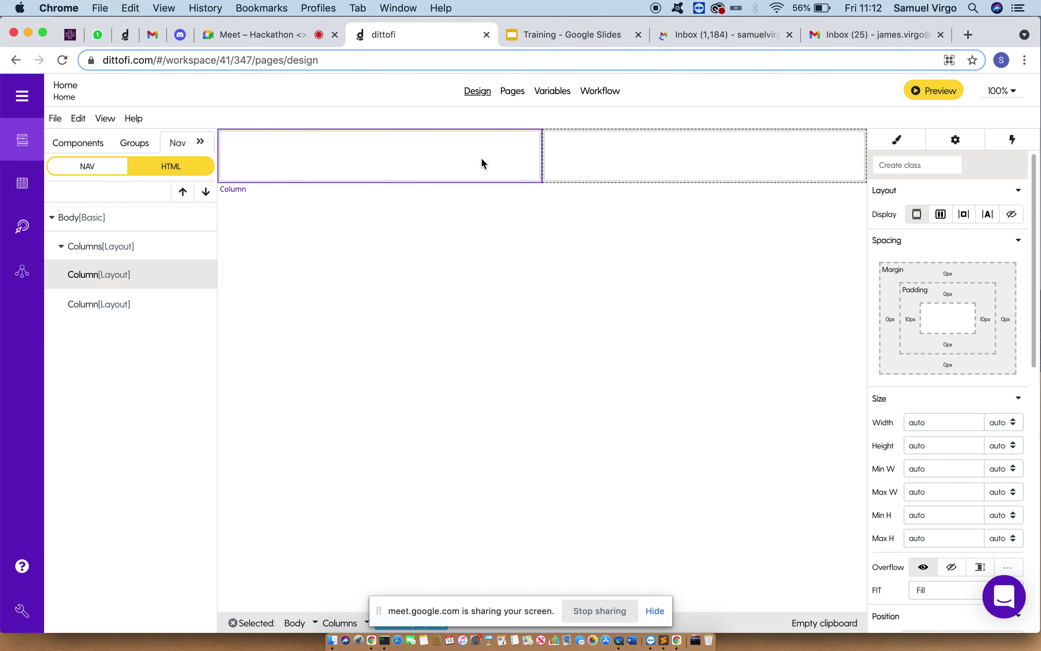
left_click(602, 163)
left_click(484, 165)
left_click(587, 158)
left_click(480, 167)
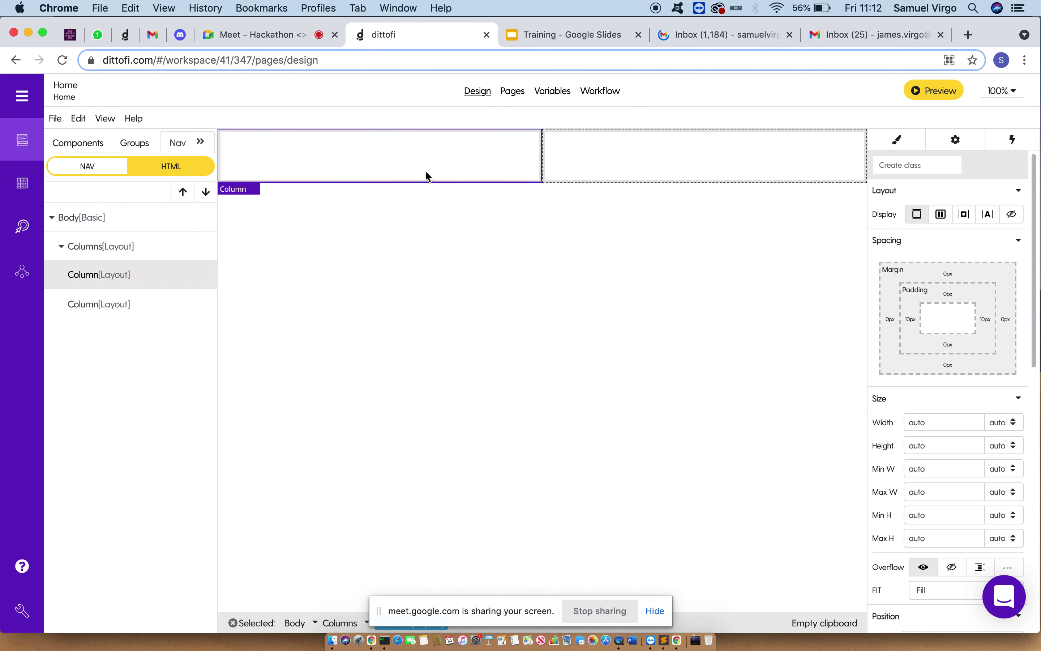
- Search the component library for "col" and add a second Columns component with the 6/6 layout below the first
left_click(91, 148)
left_click(127, 221)
type("col")
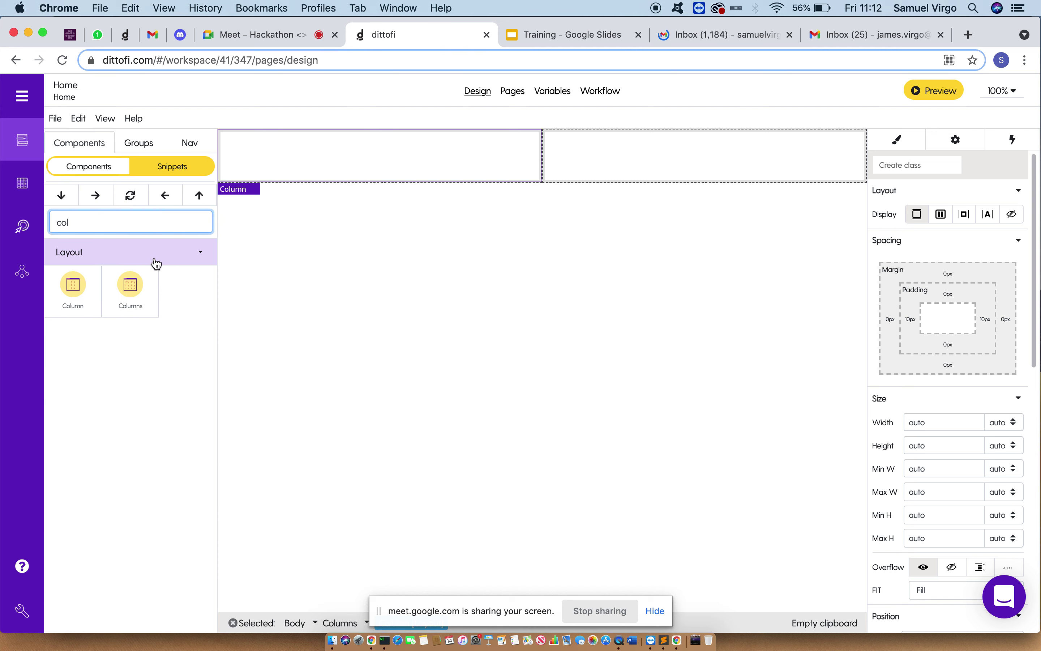
left_click_drag(129, 285, 471, 342)
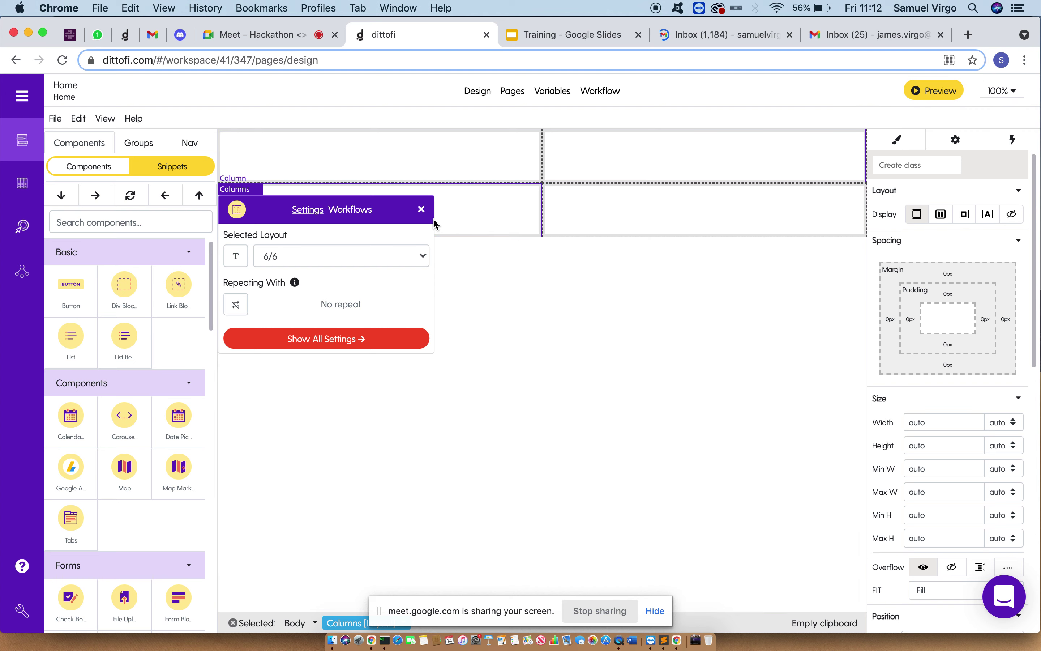
left_click(421, 209)
- Expand both Columns elements in the page hierarchy and inspect the Column elements nested in them
left_click(138, 146)
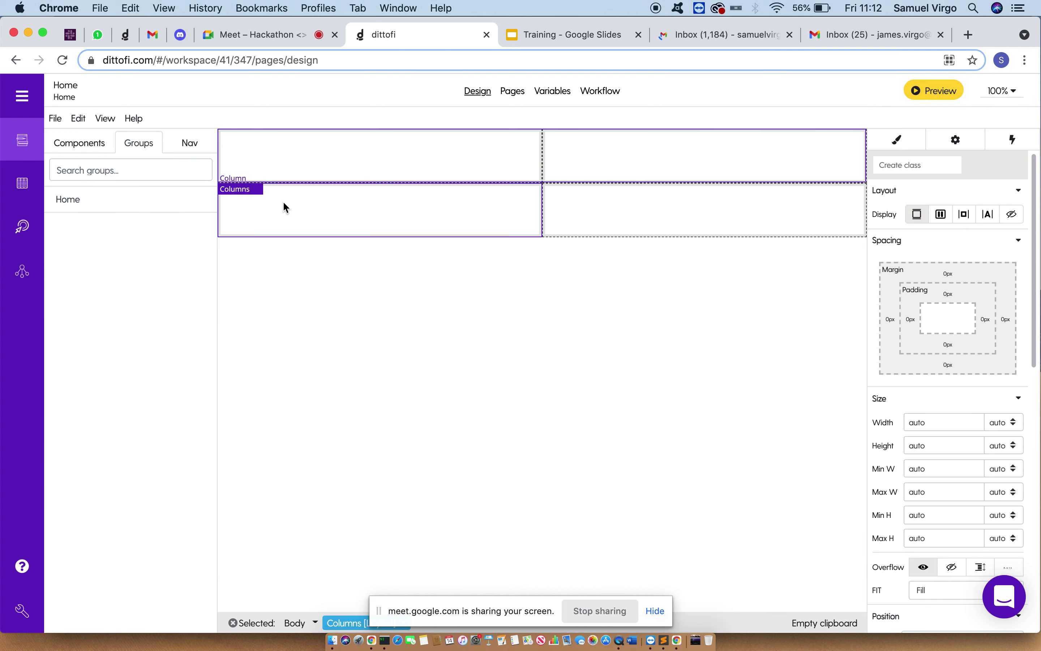
left_click(194, 149)
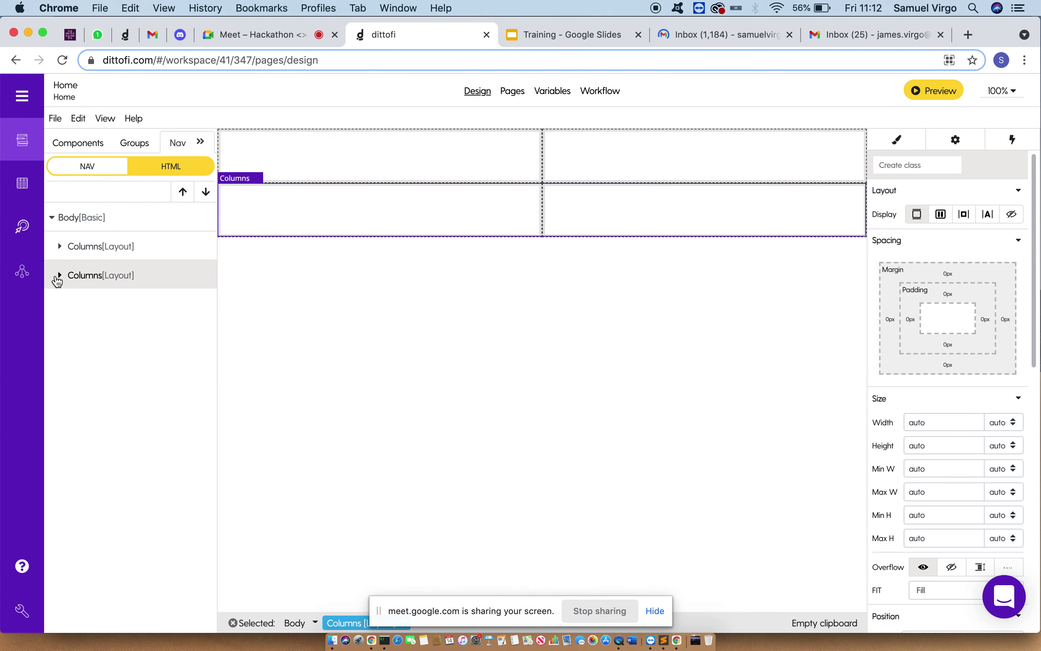
left_click(60, 275)
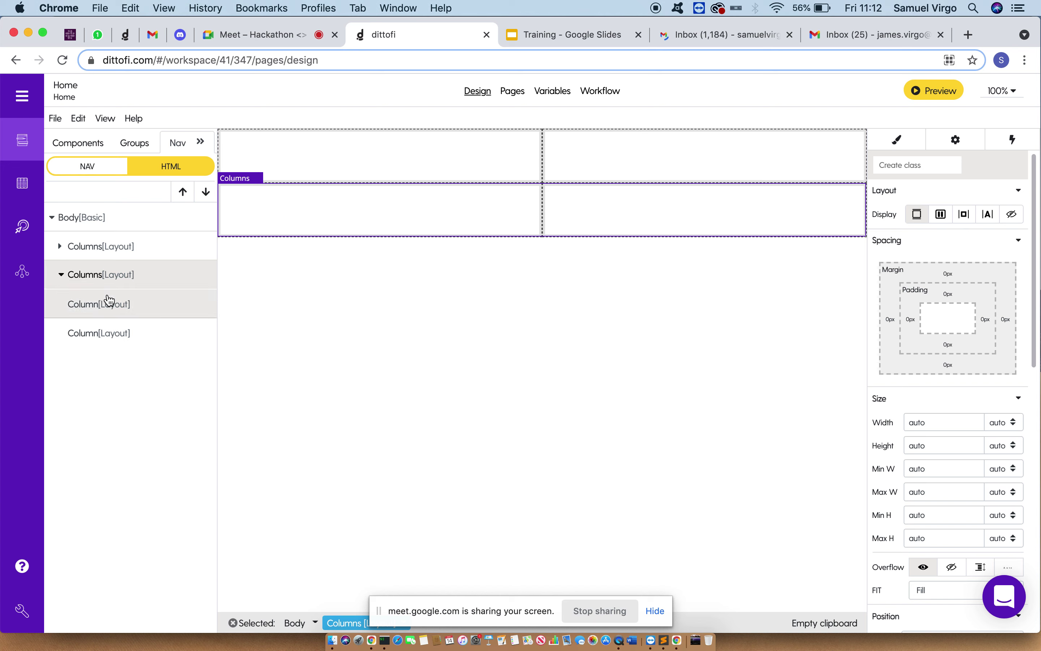
left_click(105, 304)
left_click(107, 334)
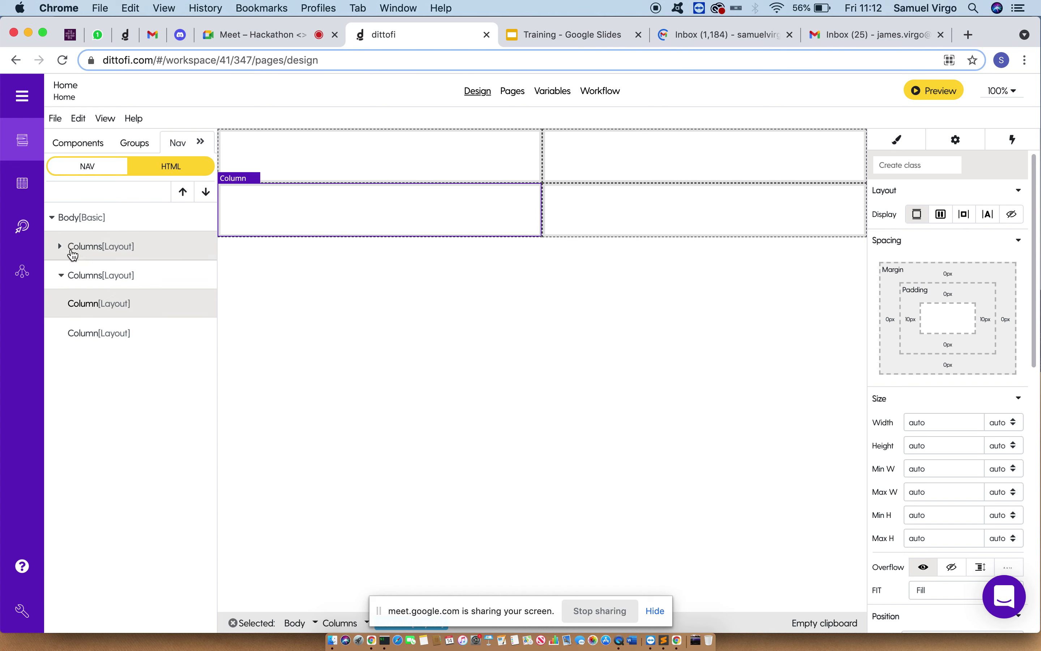
left_click(64, 249)
left_click(103, 302)
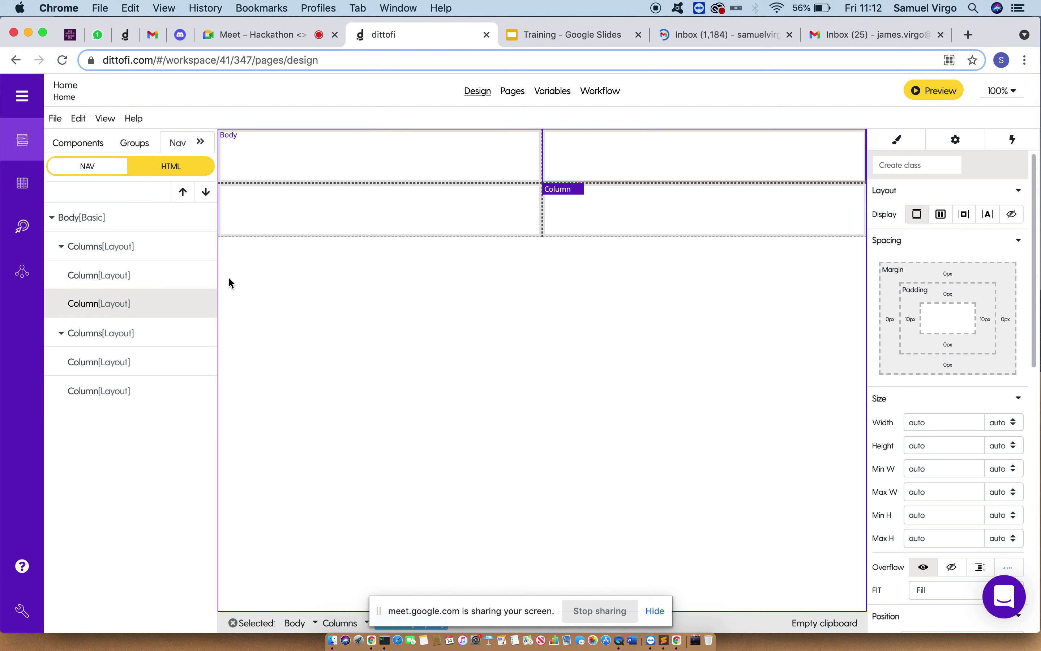
- Inspect the individual Column boxes of both rows on the canvas
left_click(390, 219)
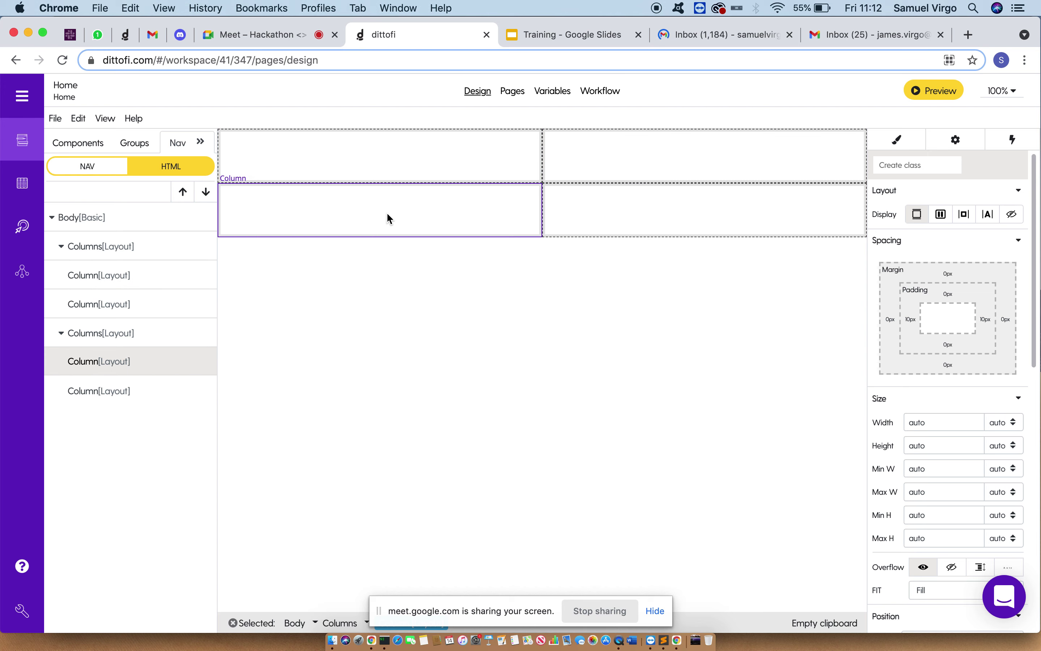
left_click(423, 170)
left_click(579, 169)
left_click(599, 224)
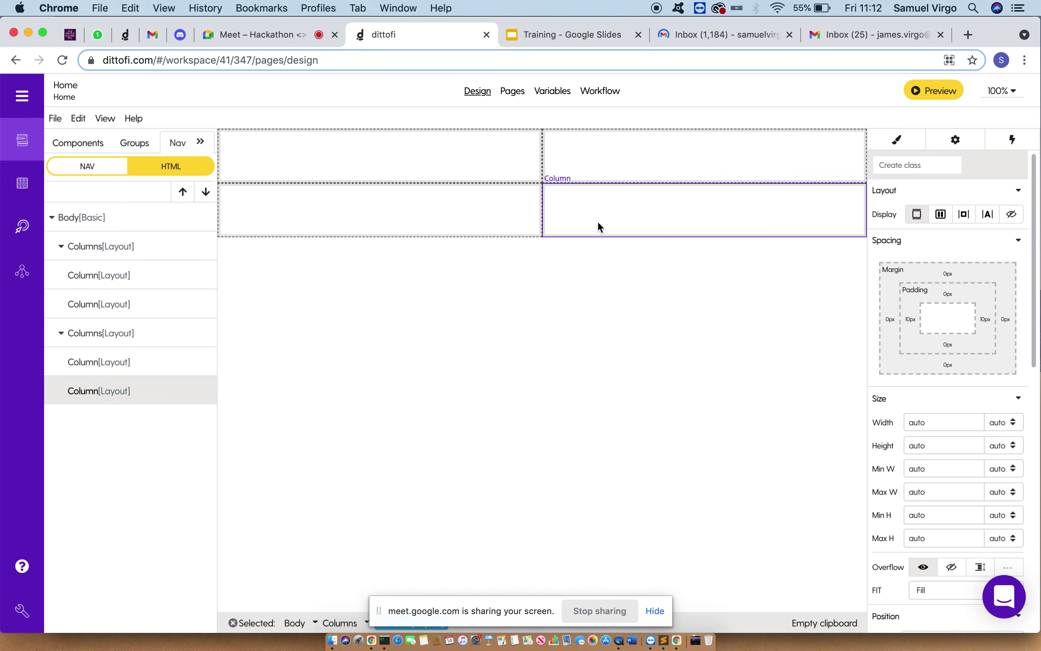
- Display the property settings of the second row's first Column and collapse its Custom Properties section
left_click(514, 235)
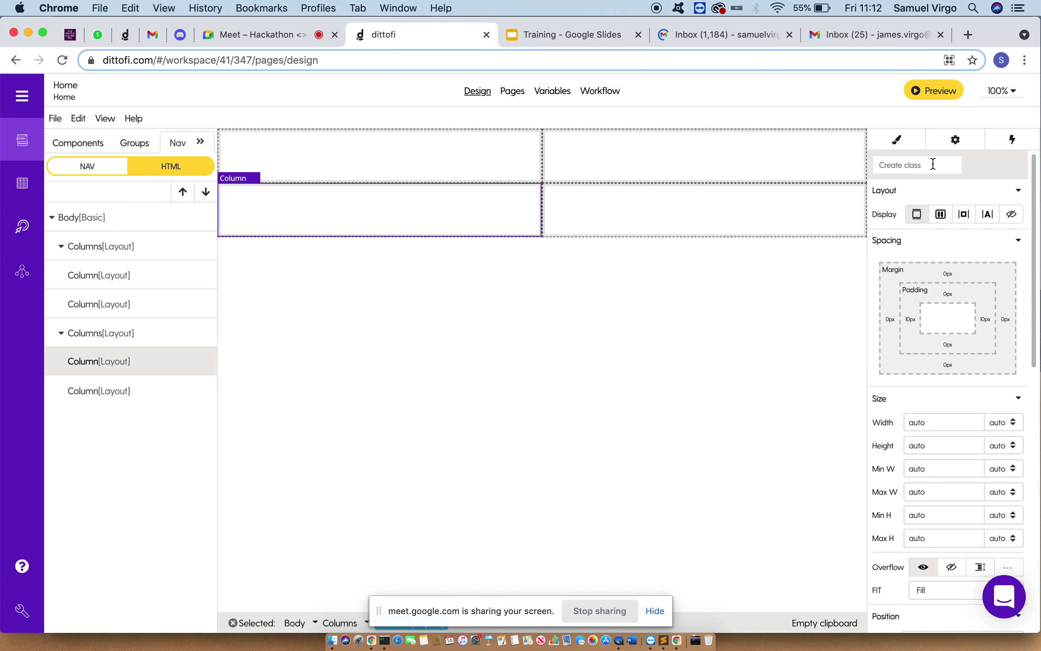
left_click(955, 146)
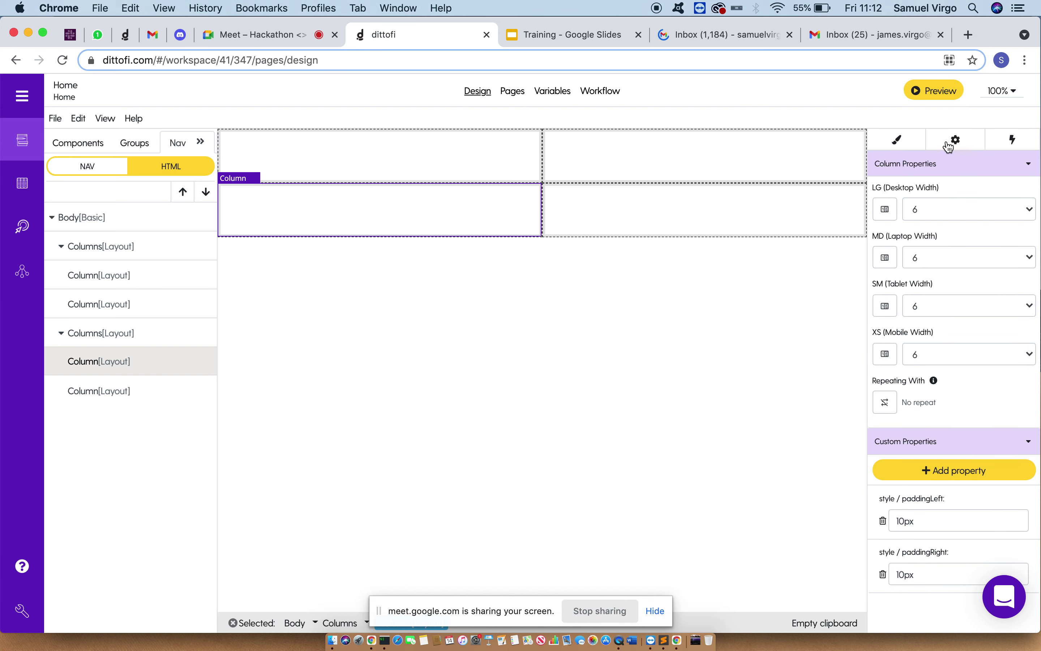
left_click(934, 440)
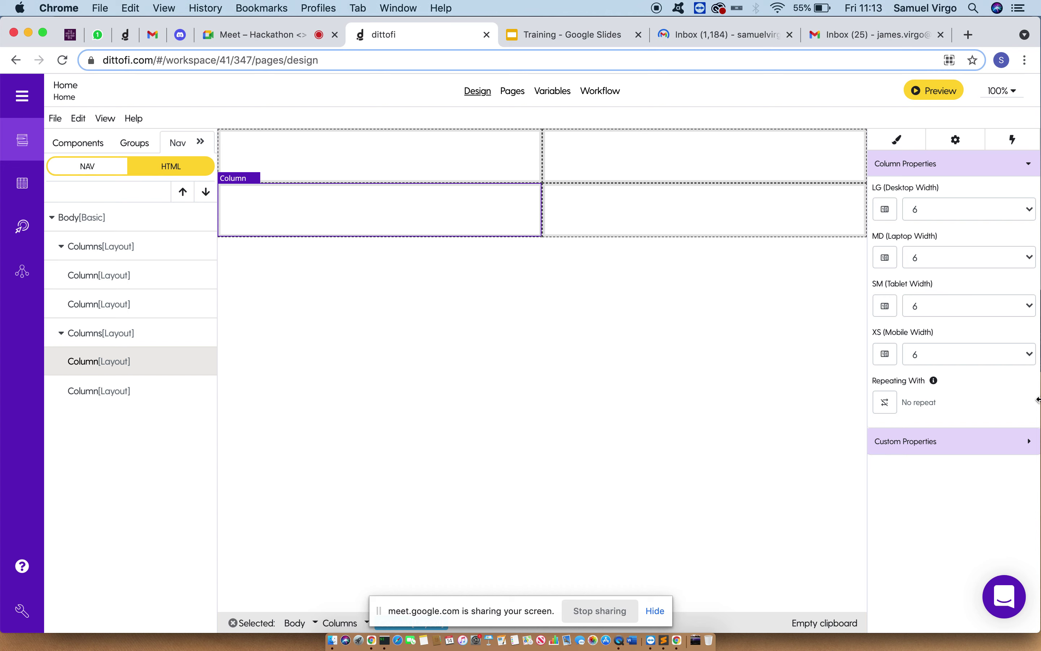
- Search the component library for "head" and add an h1 Heading to the page below the second Columns row
left_click(86, 147)
left_click(113, 220)
type("head")
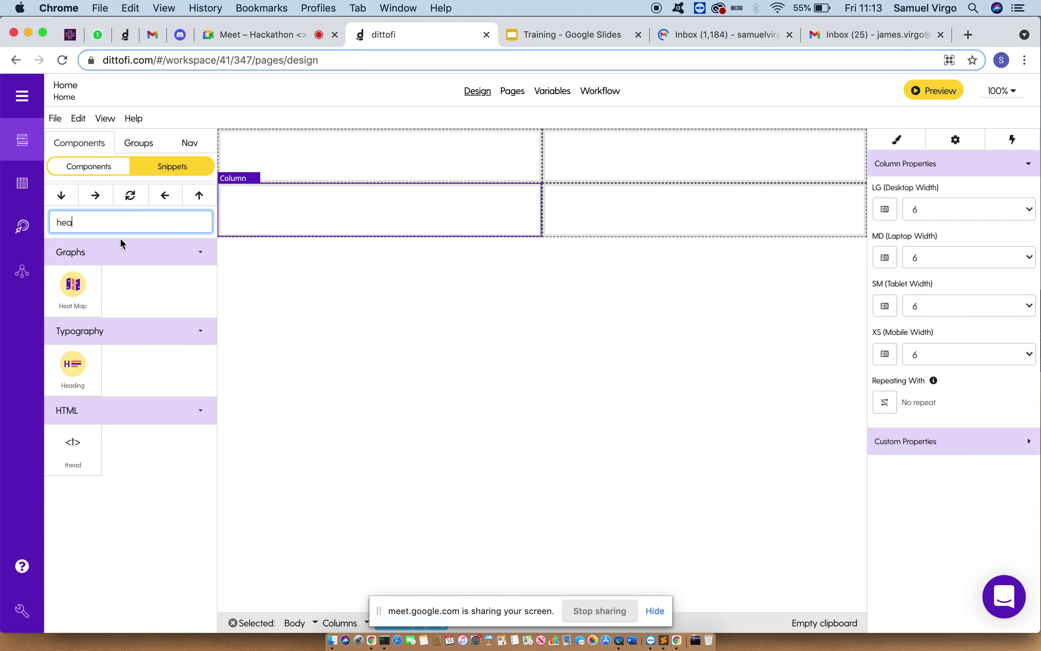
left_click_drag(72, 361, 360, 380)
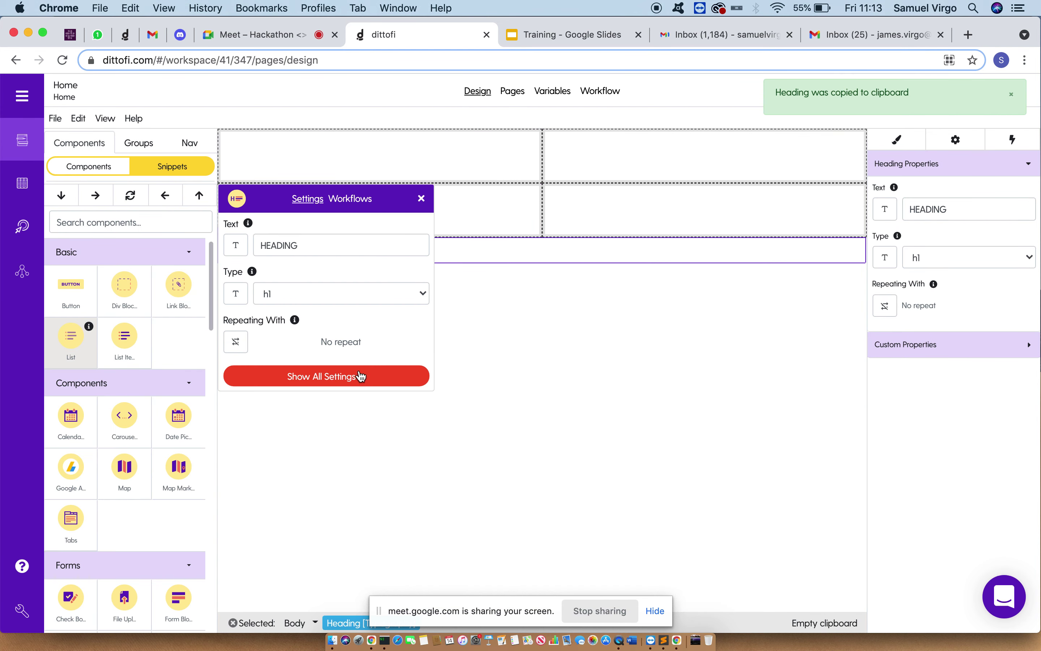
left_click(420, 196)
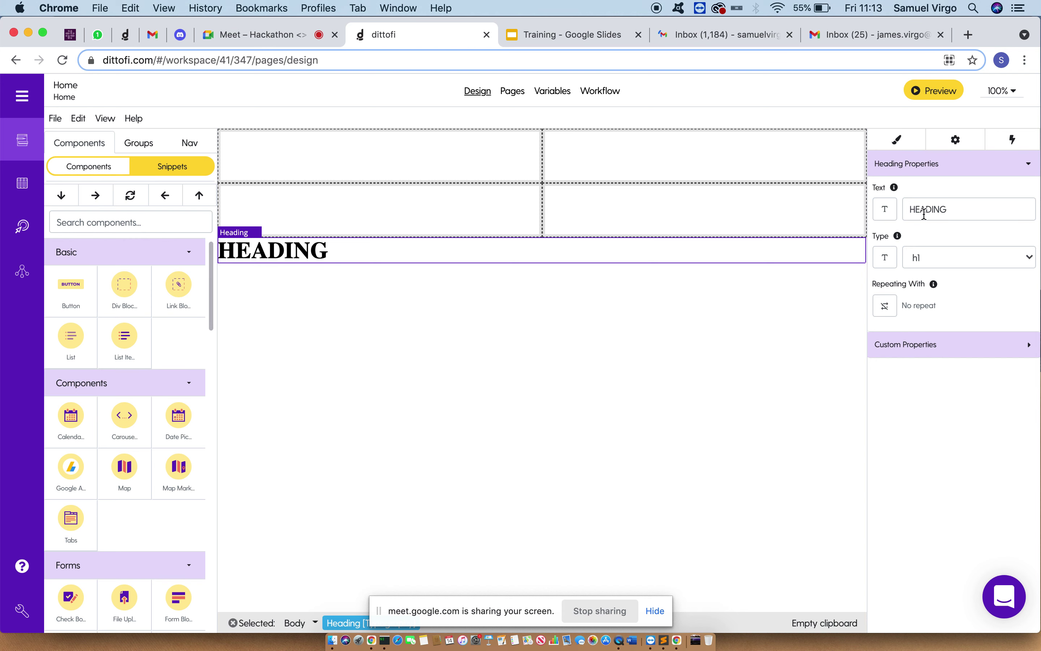
- Review the Heading's Text property and the Selected Layout property of the second Columns element
left_click_drag(908, 210, 967, 210)
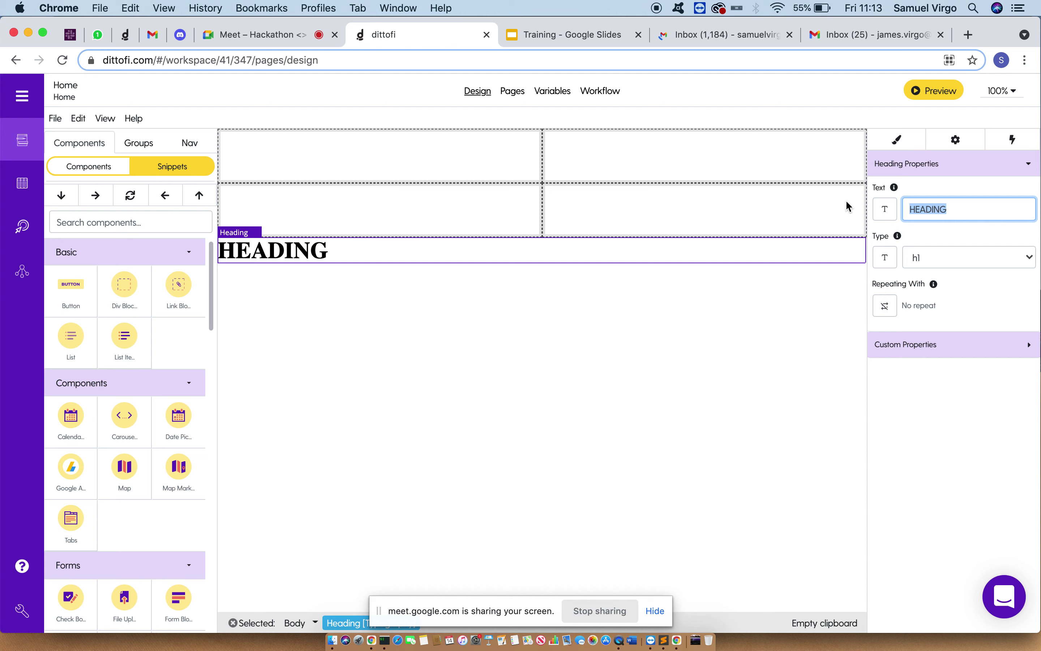
left_click(500, 203)
left_click(339, 626)
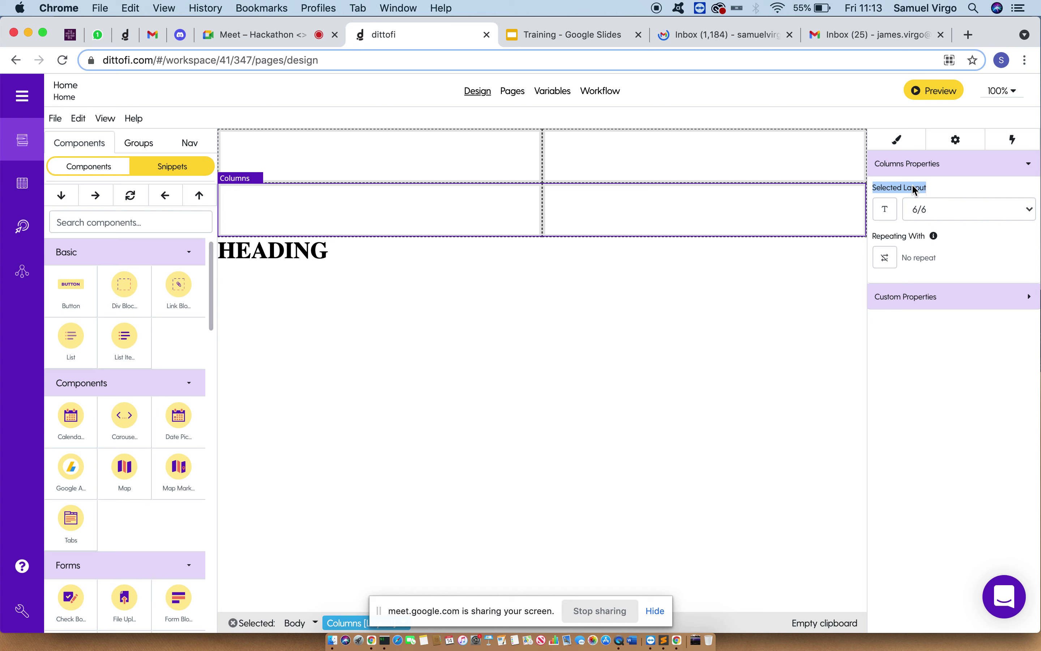
left_click(872, 183)
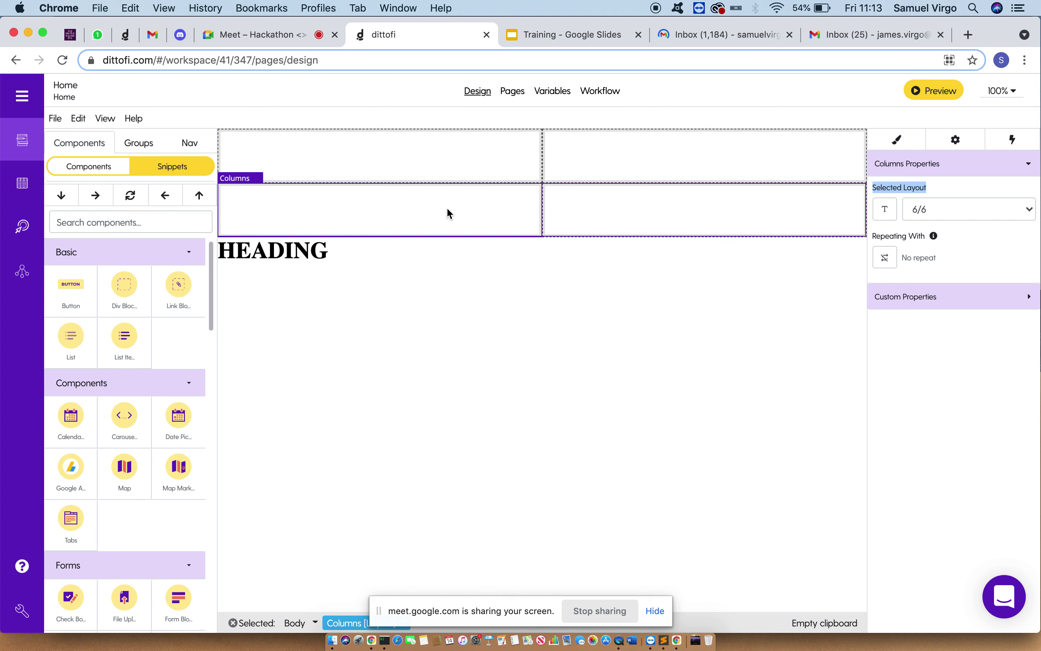
- Select the second row's parent Columns element in the page hierarchy
left_click(344, 206)
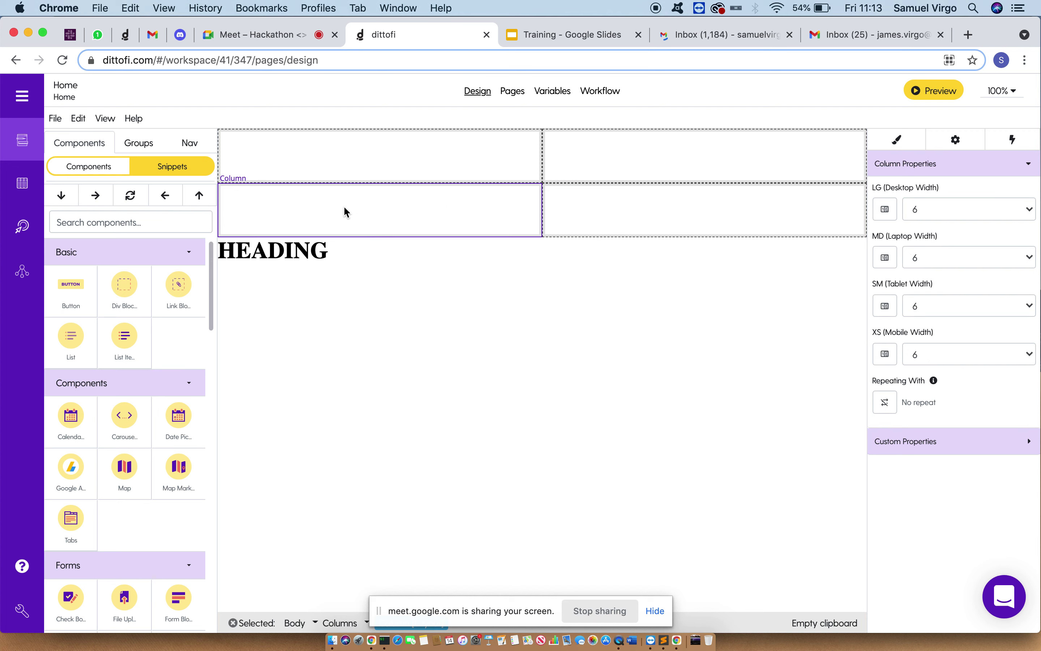
left_click(189, 148)
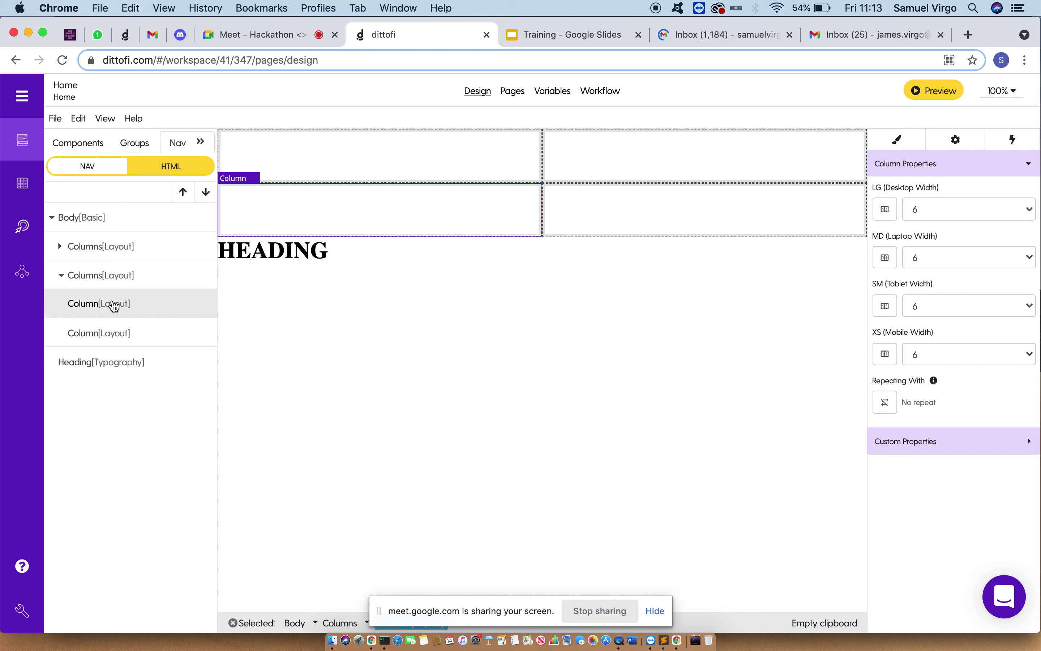
left_click(95, 280)
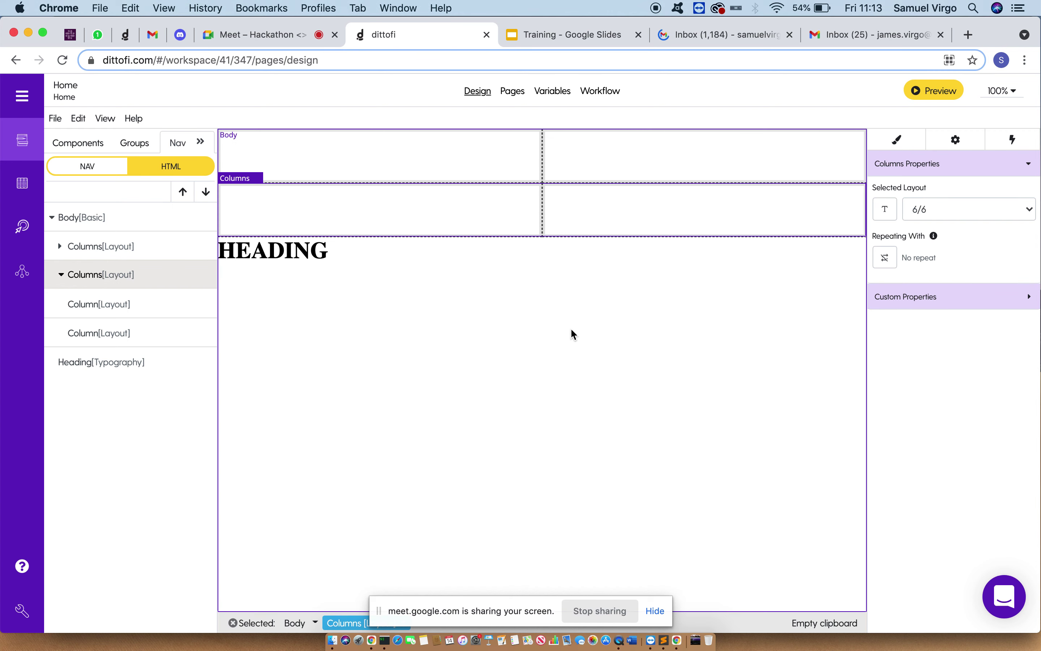
- Set the second Columns element's layout to 4/4/4 and dismiss its settings popup
left_click(934, 202)
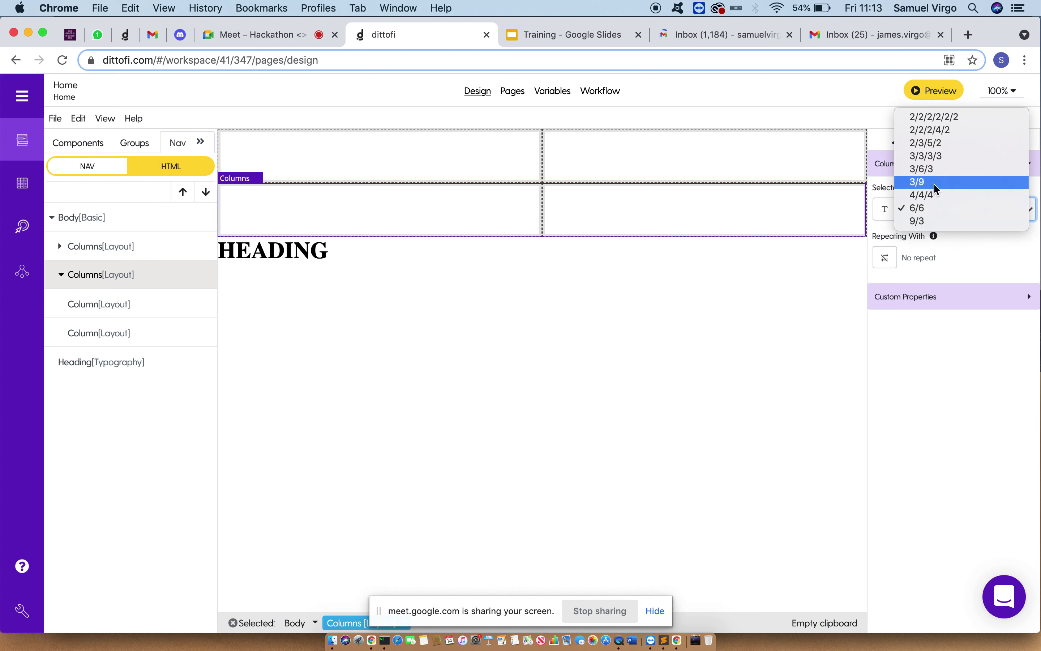
left_click(932, 195)
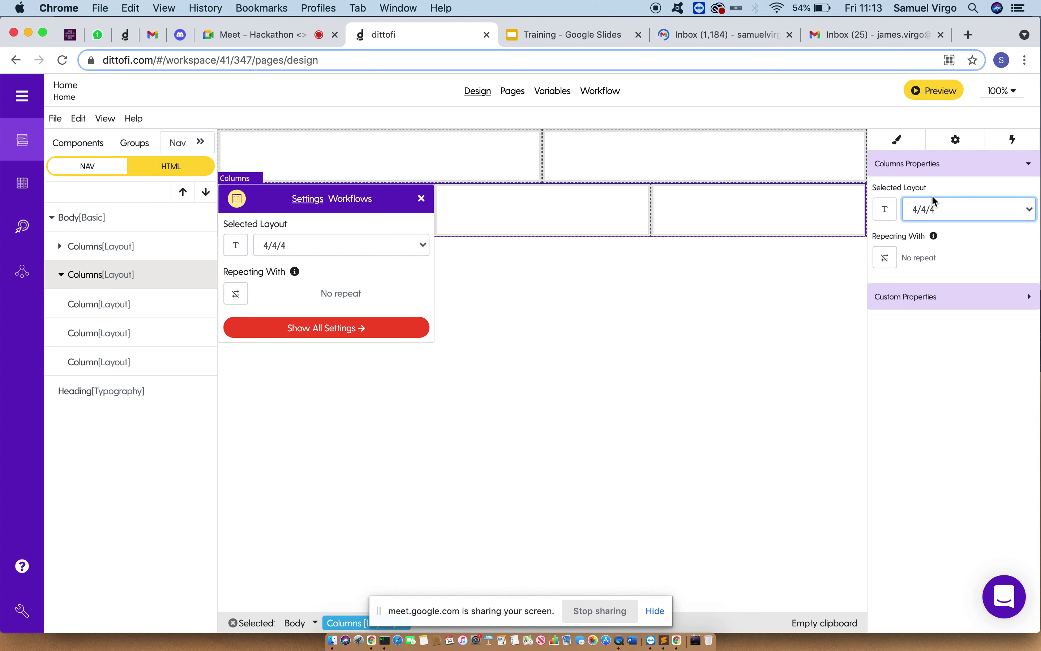
left_click(422, 198)
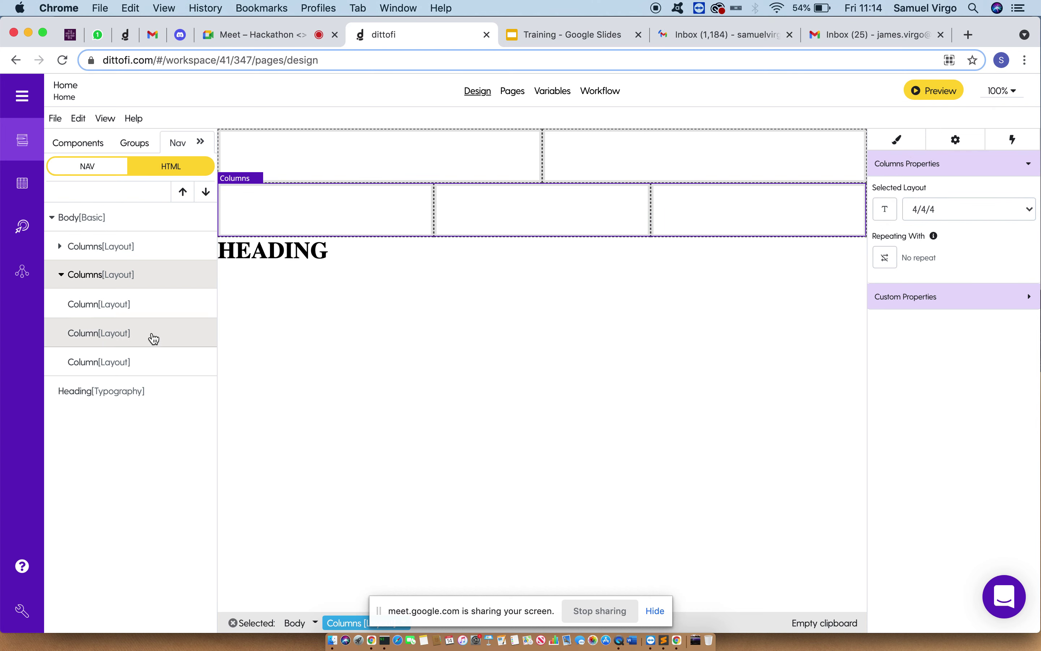
- Set the second Columns element's layout to 2/2/2/2/2/2 and dismiss its settings popup
left_click(985, 210)
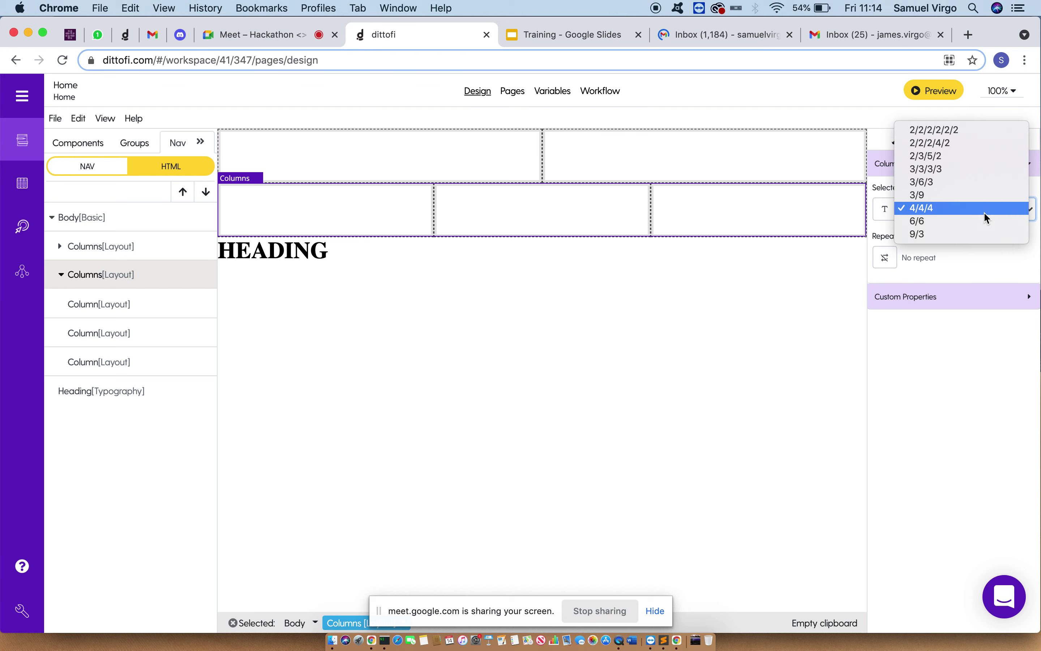
left_click(967, 133)
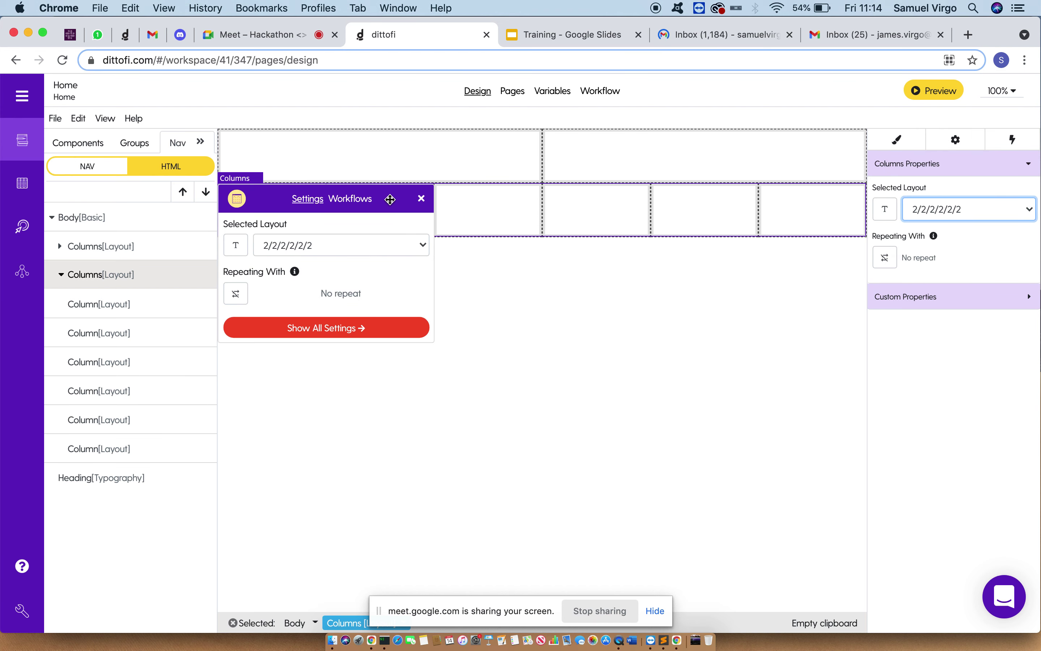
left_click(421, 198)
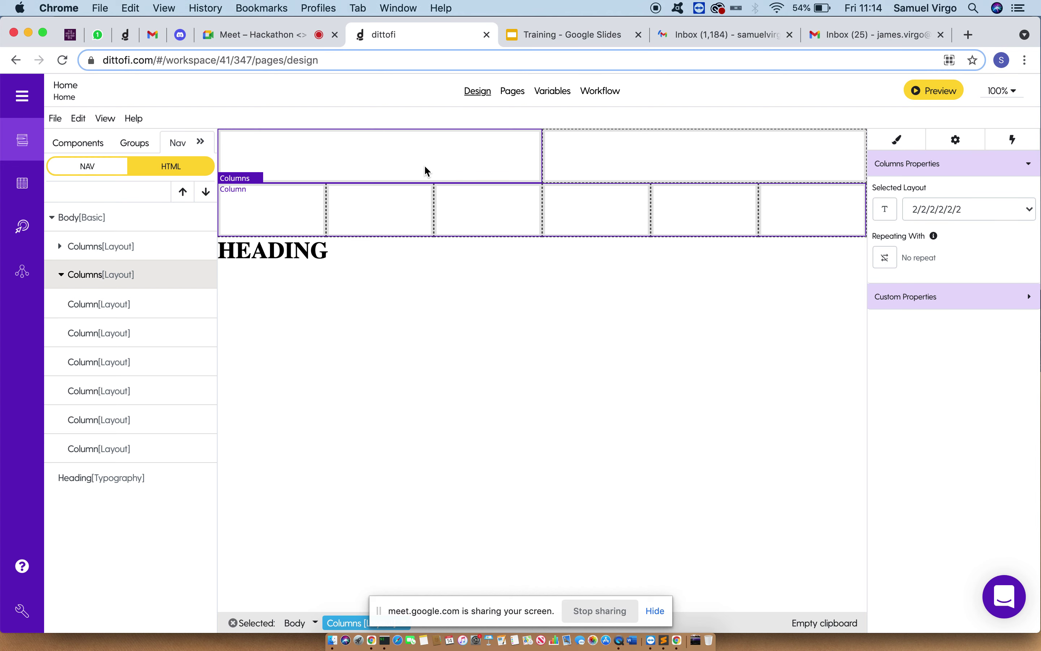
- Compare the first and second Columns elements in the page hierarchy
left_click(102, 247)
left_click(120, 274)
left_click(132, 247)
- Examine the width properties of the individual columns in the first and second rows
left_click(351, 156)
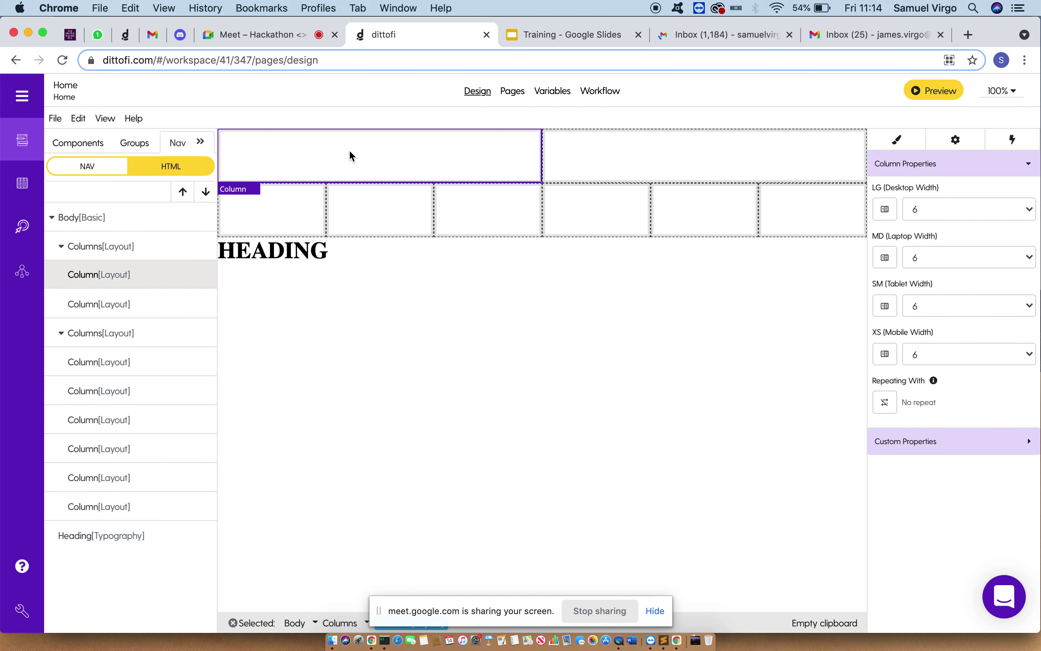
left_click(648, 144)
left_click(438, 147)
left_click(283, 226)
left_click(394, 224)
left_click(458, 222)
left_click(592, 214)
left_click(691, 203)
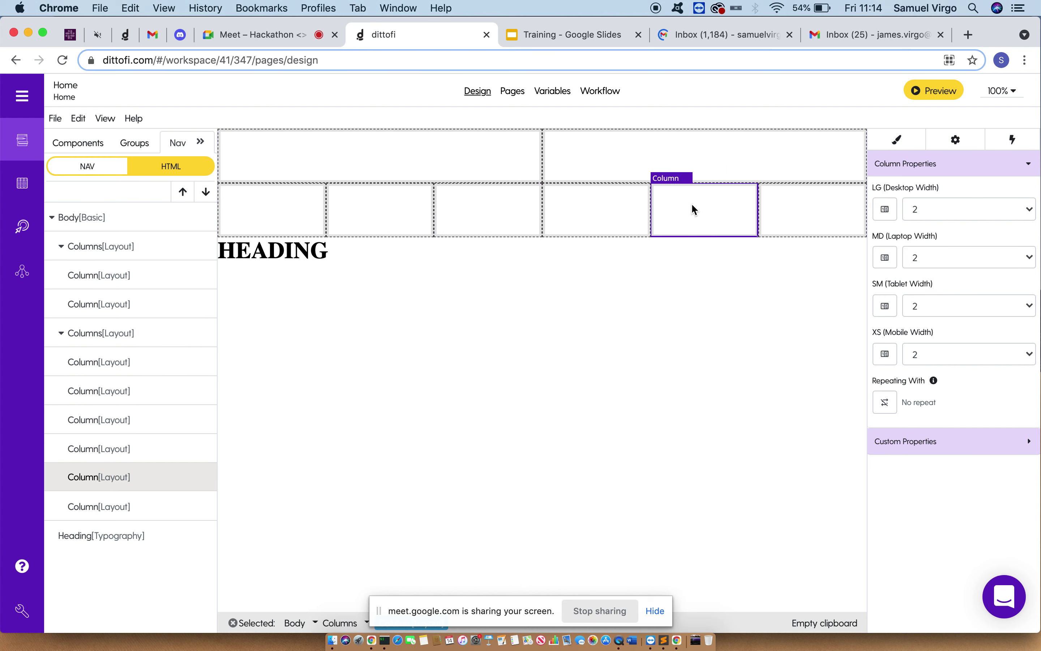
left_click(817, 215)
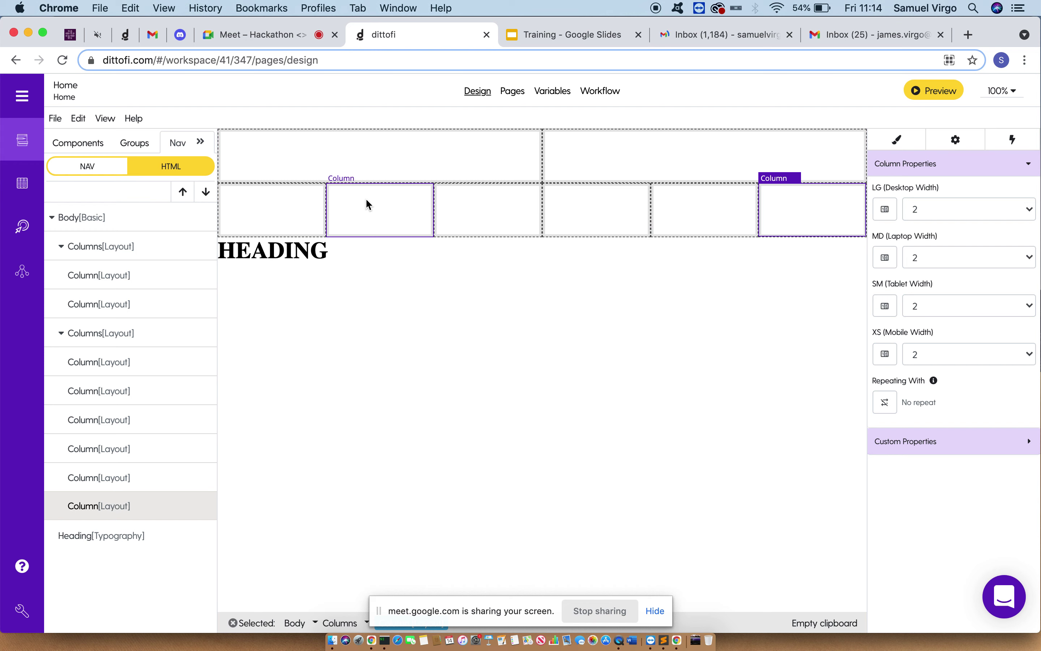
left_click(300, 214)
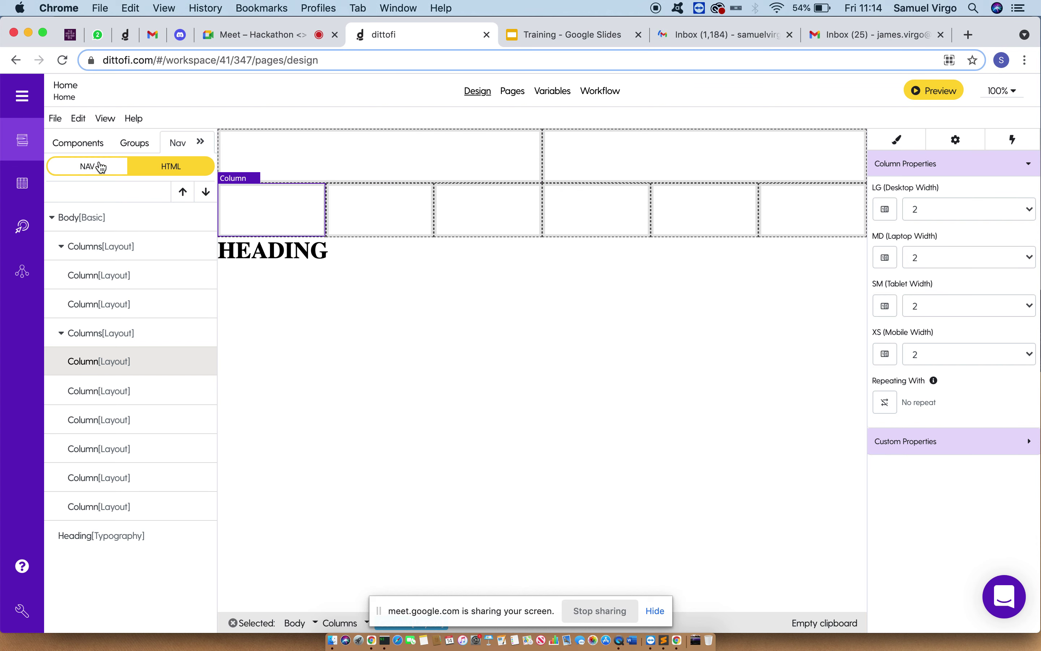
- Add a Heading inside the first row's first column and check its nesting in the page hierarchy
left_click(86, 144)
left_click(109, 221)
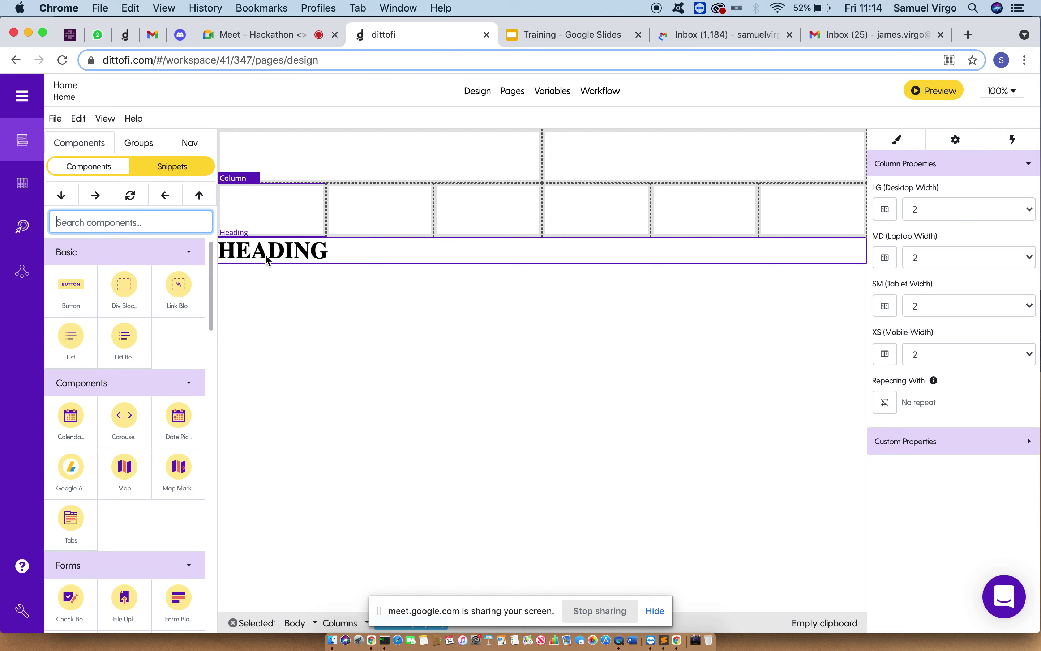
type("head")
left_click_drag(73, 285, 409, 148)
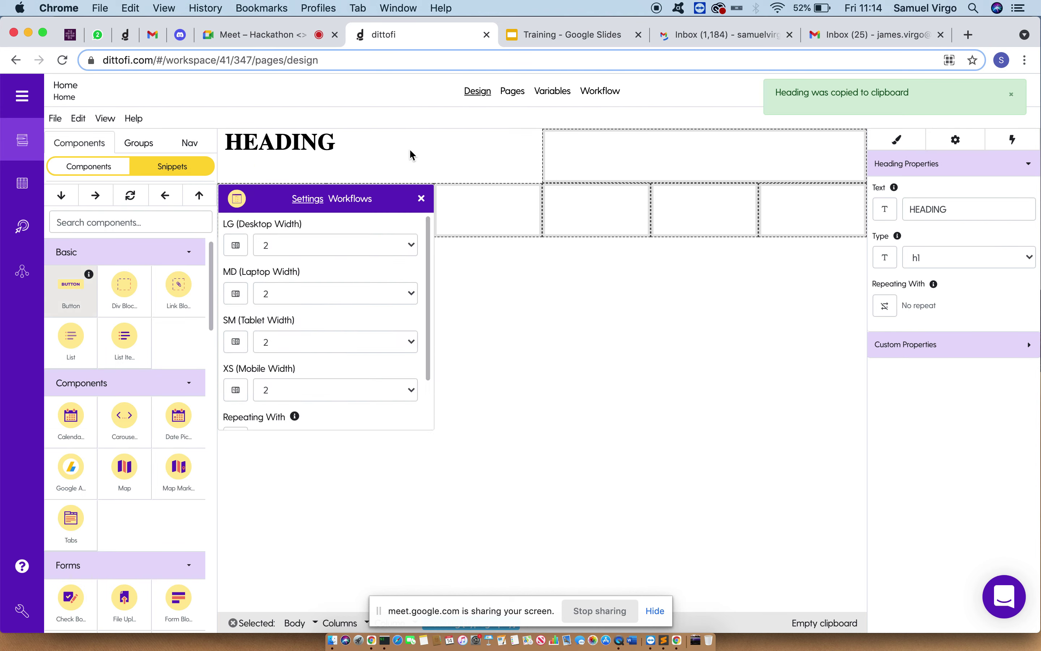
left_click(423, 199)
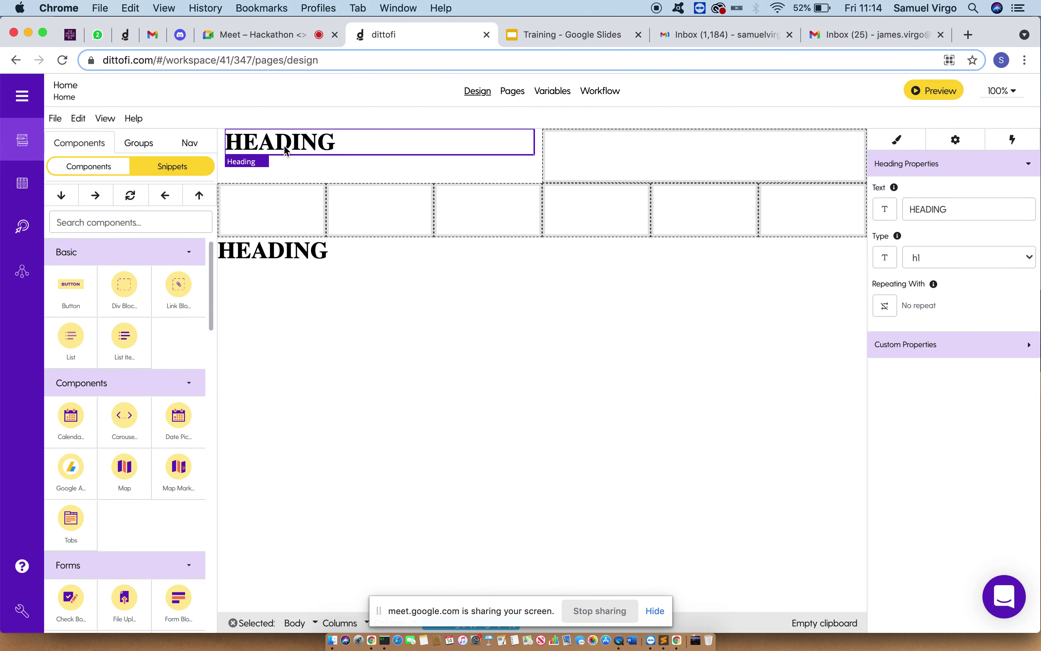
left_click(183, 148)
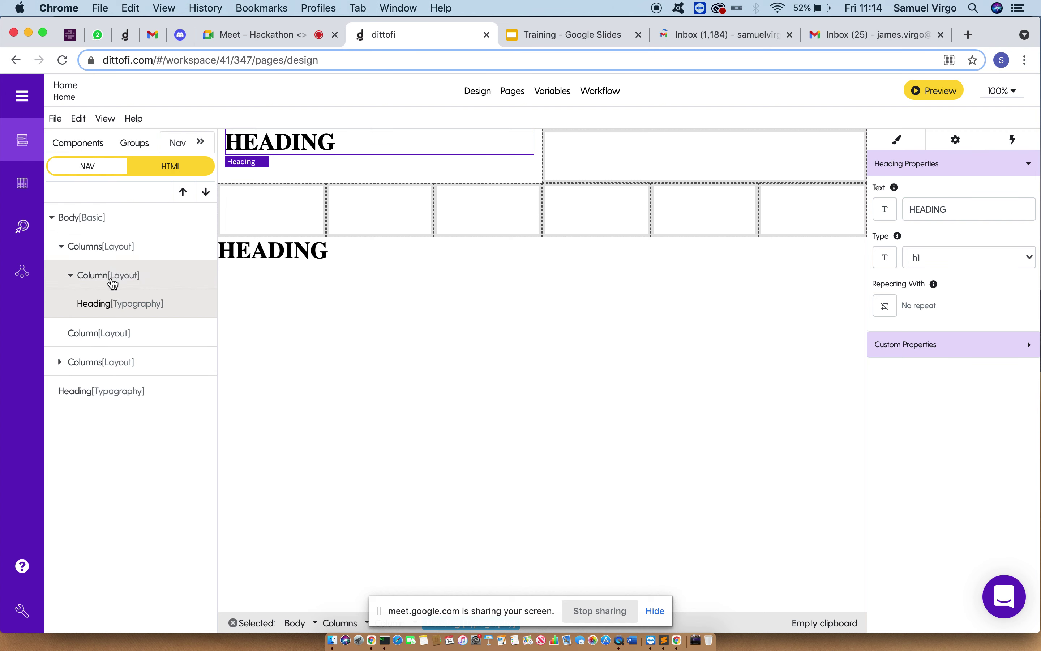
- Insert a Map component below the Heading inside the first row's first column and dismiss its settings popup
left_click(327, 165)
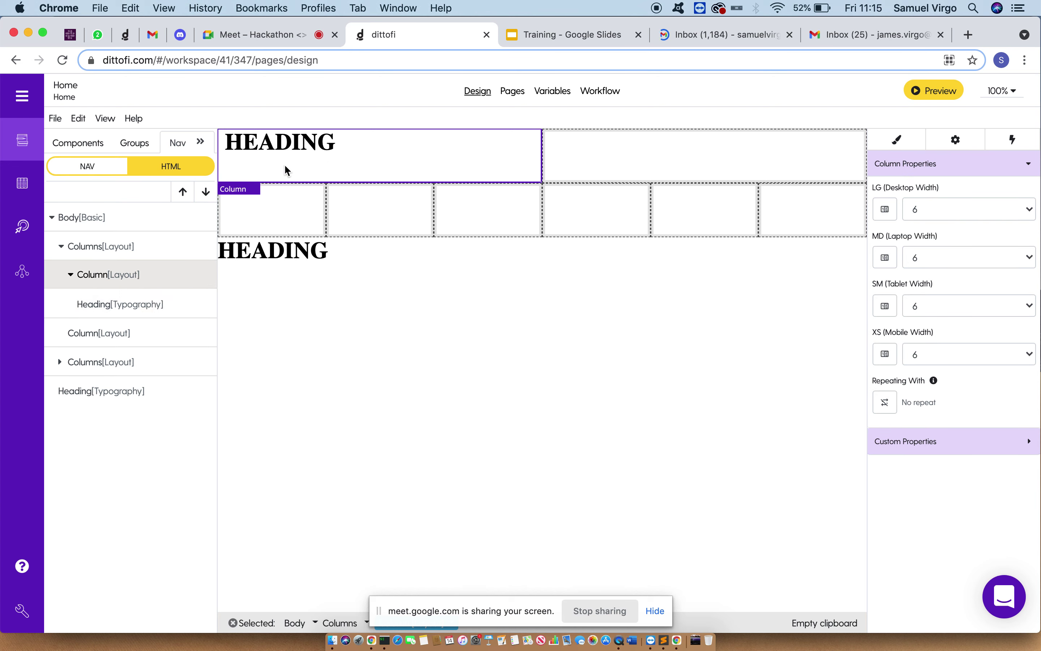
left_click(71, 144)
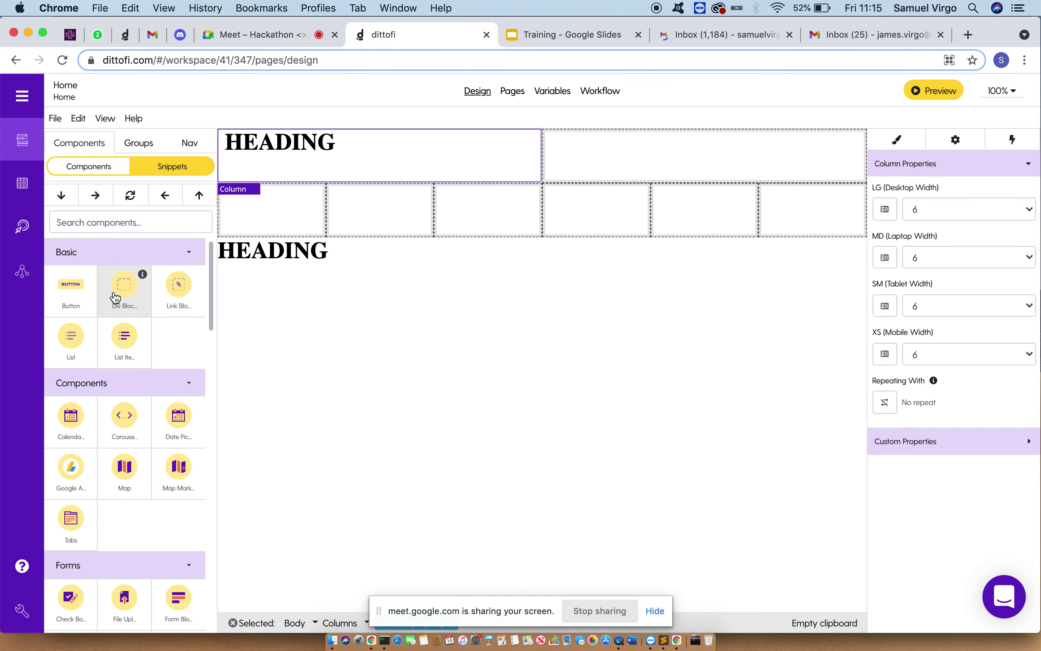
scroll(117, 299, "down", 3)
scroll(116, 298, "down", 1)
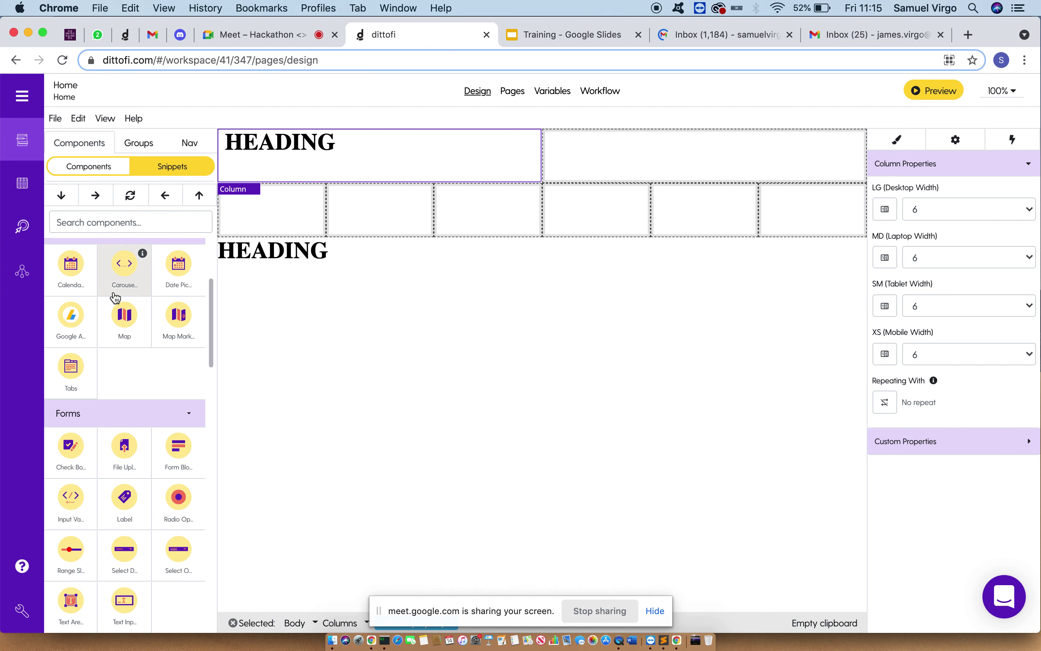
left_click(73, 274)
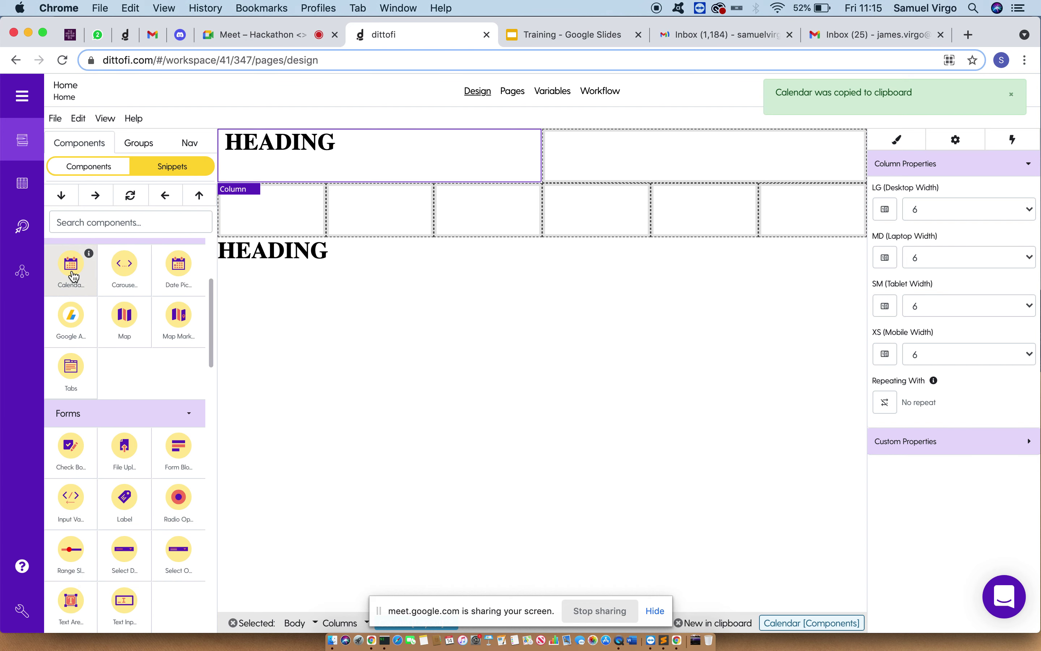
left_click(129, 334)
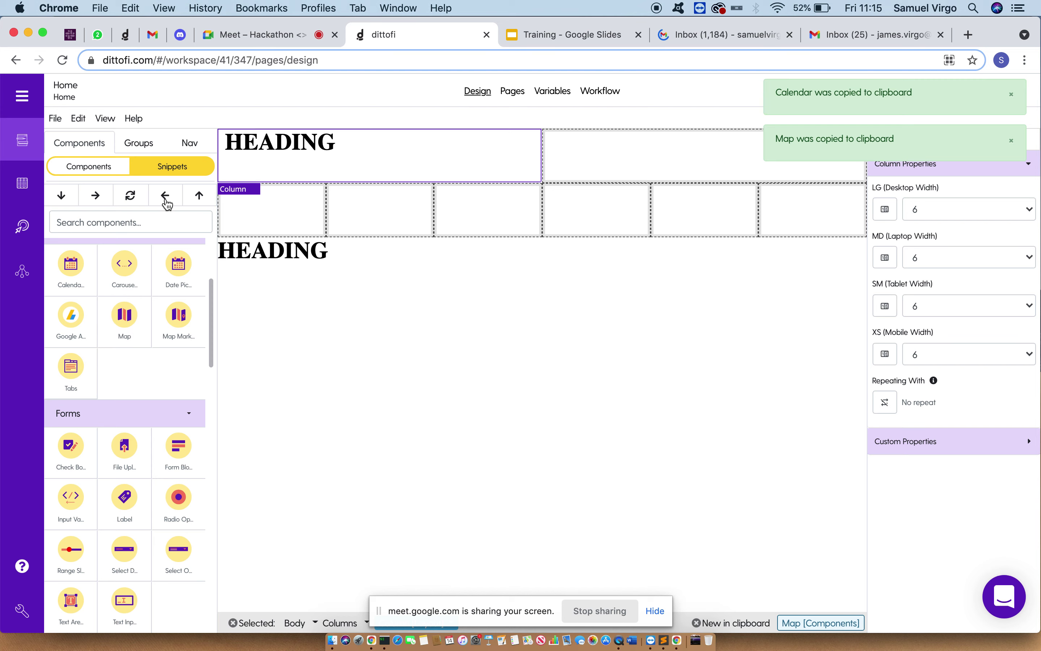
left_click(166, 200)
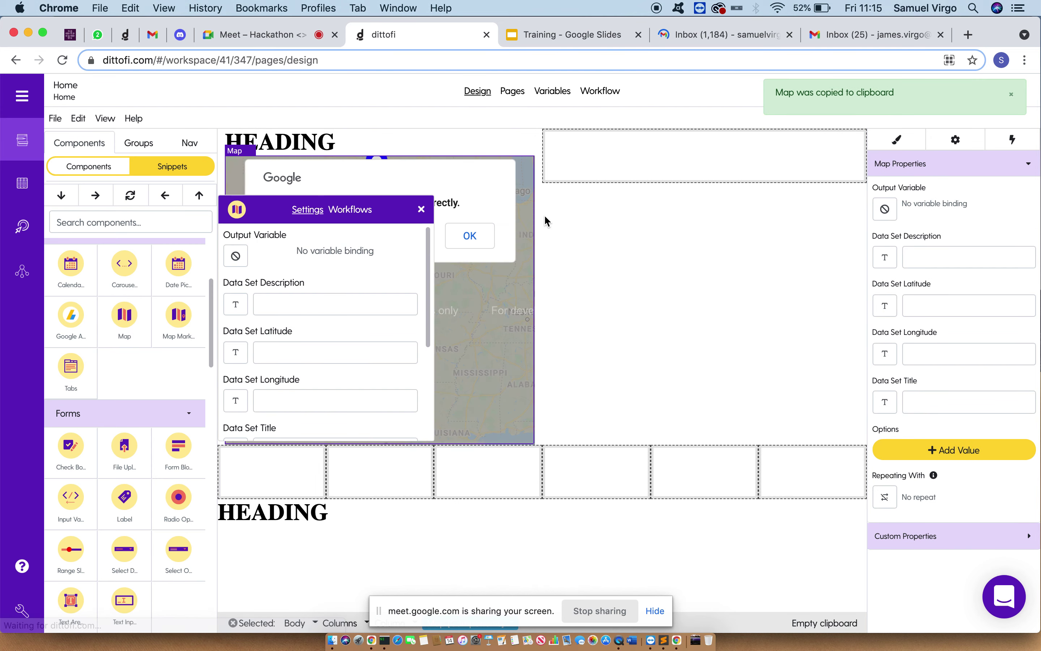
left_click(421, 210)
- Review the first column and its nested components in the page hierarchy and delete the Map
left_click(190, 143)
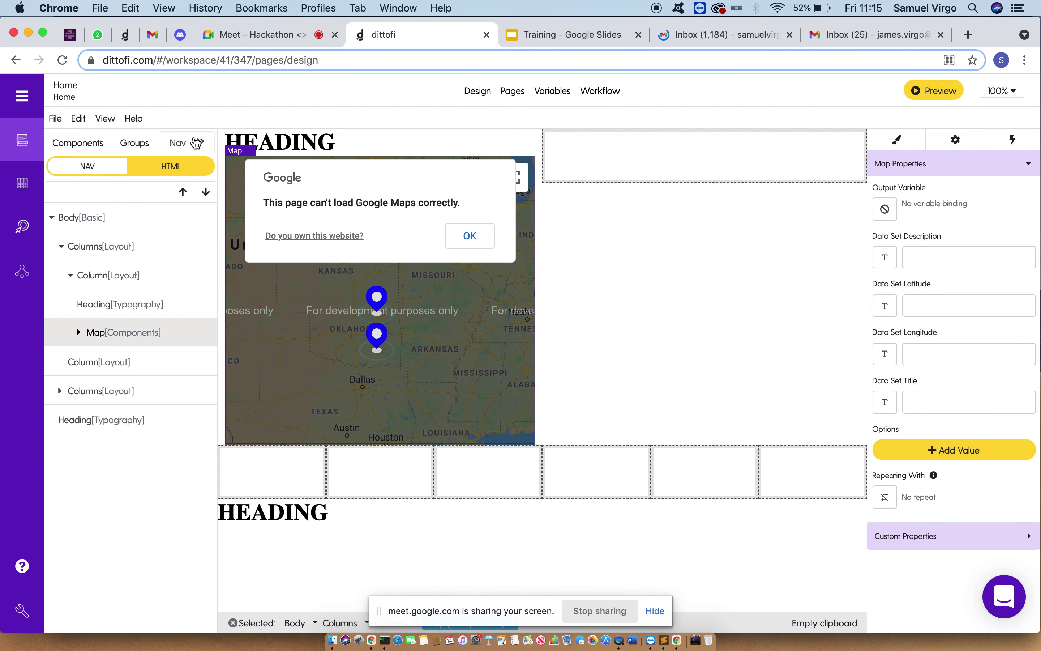
left_click(111, 284)
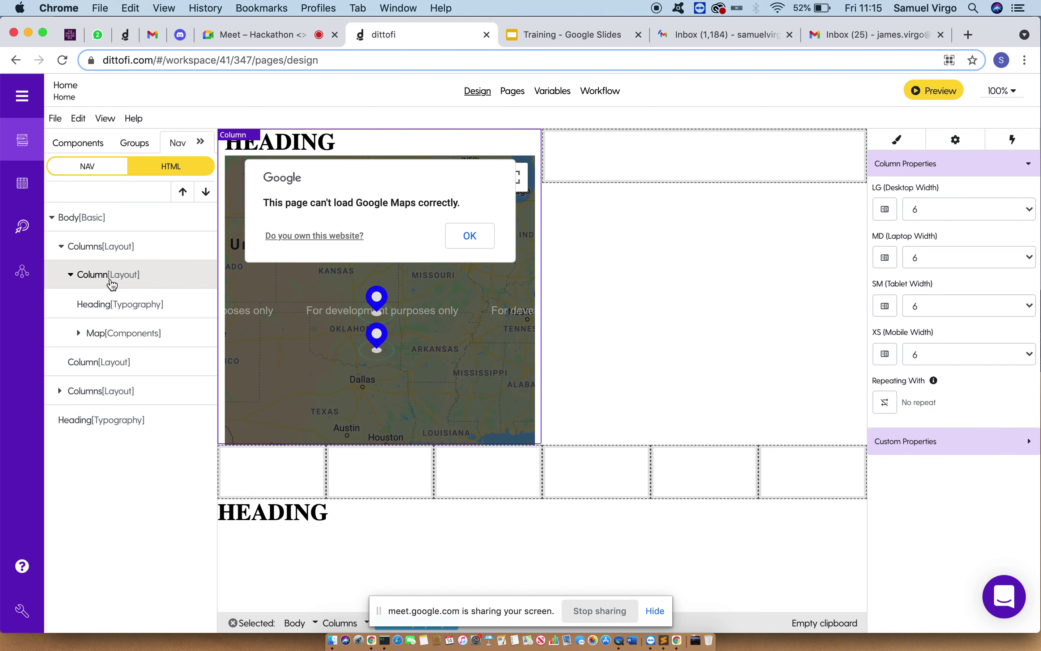
left_click(136, 303)
left_click(150, 340)
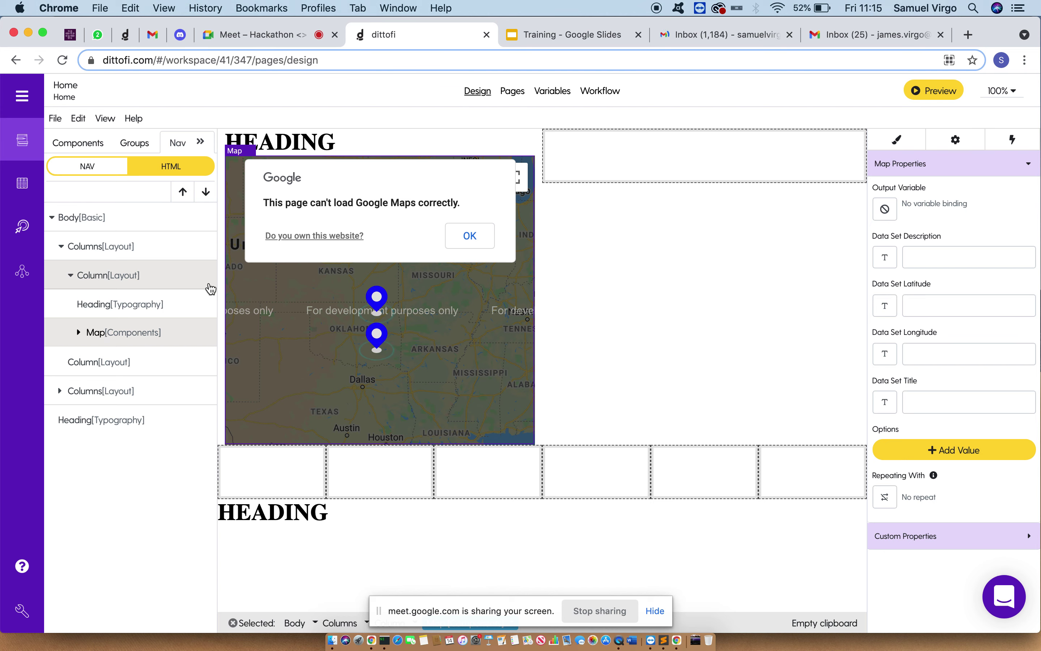
key("Delete")
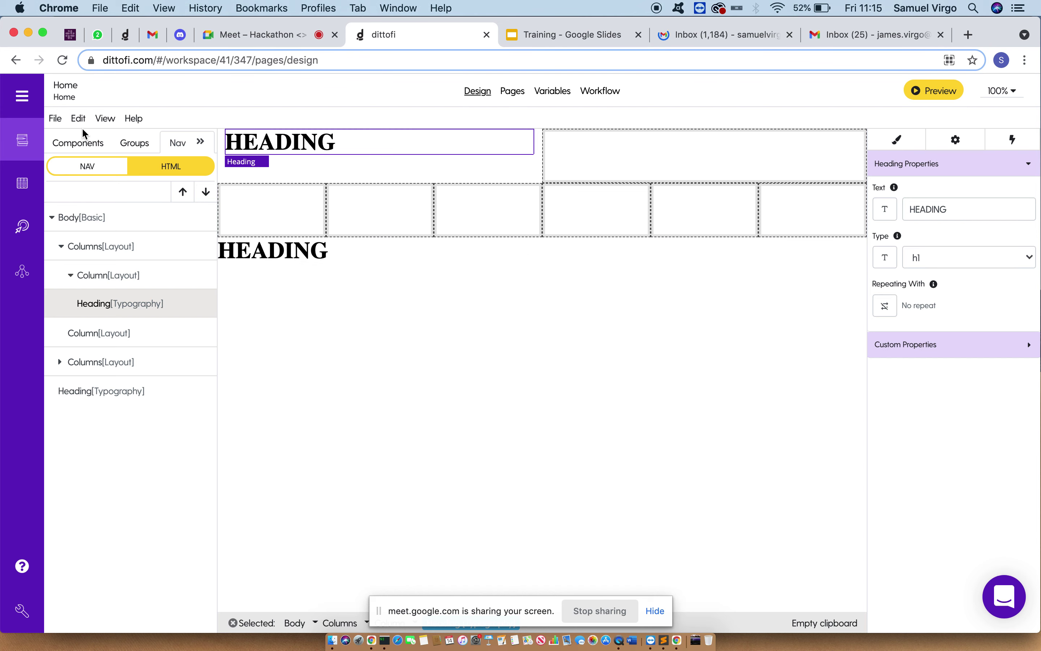
- Select the first row's first column and examine its nested Heading in the page hierarchy
left_click(81, 140)
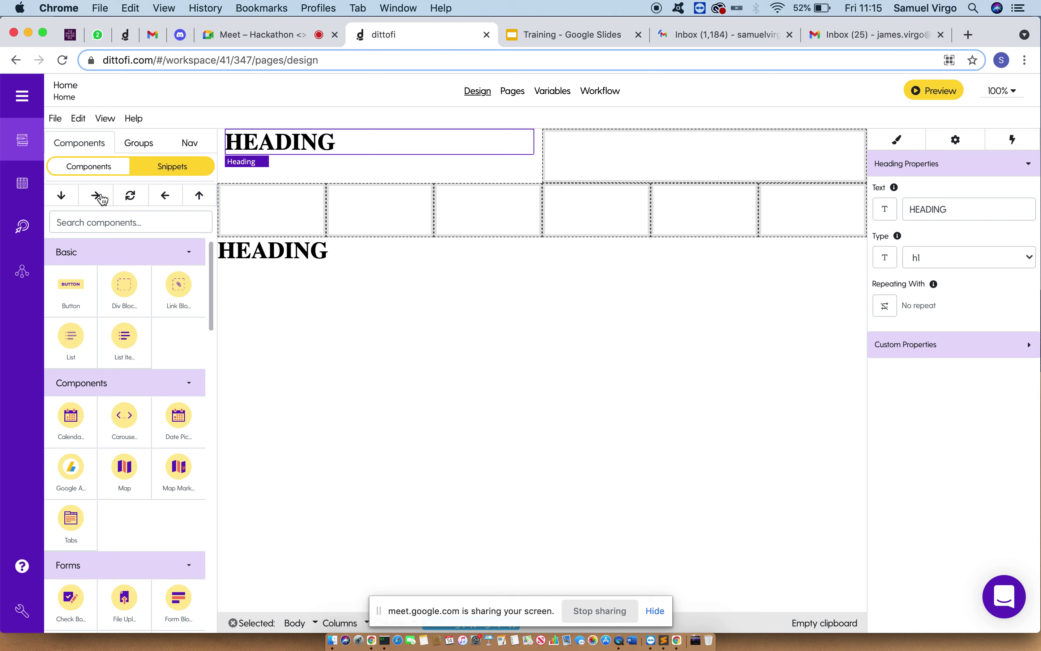
left_click(335, 166)
left_click(186, 145)
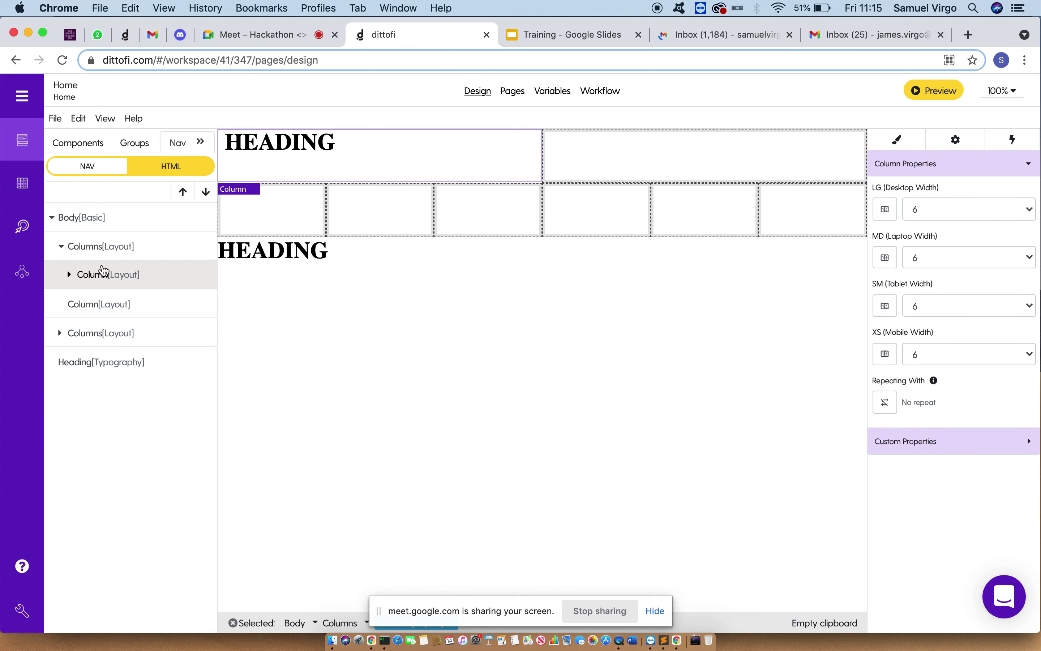
left_click(69, 274)
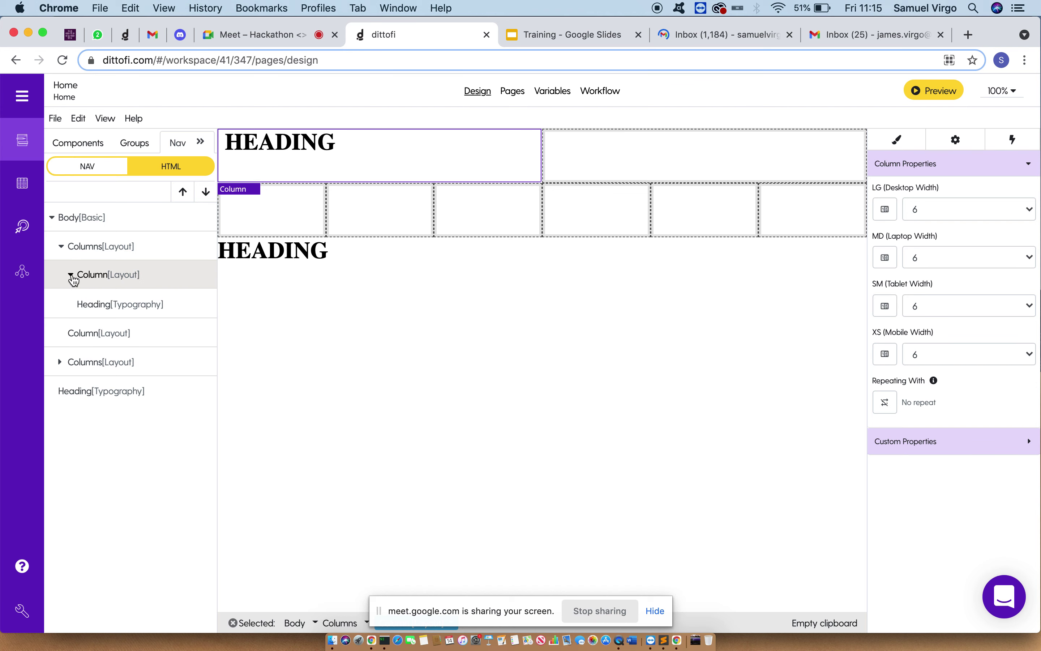
left_click(99, 149)
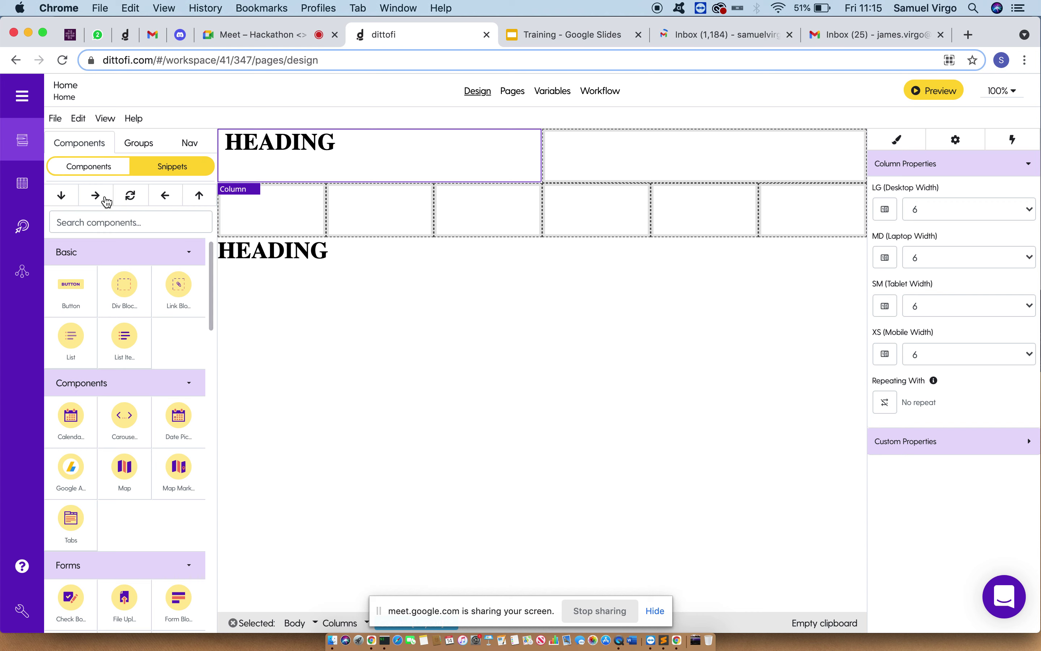
left_click(186, 146)
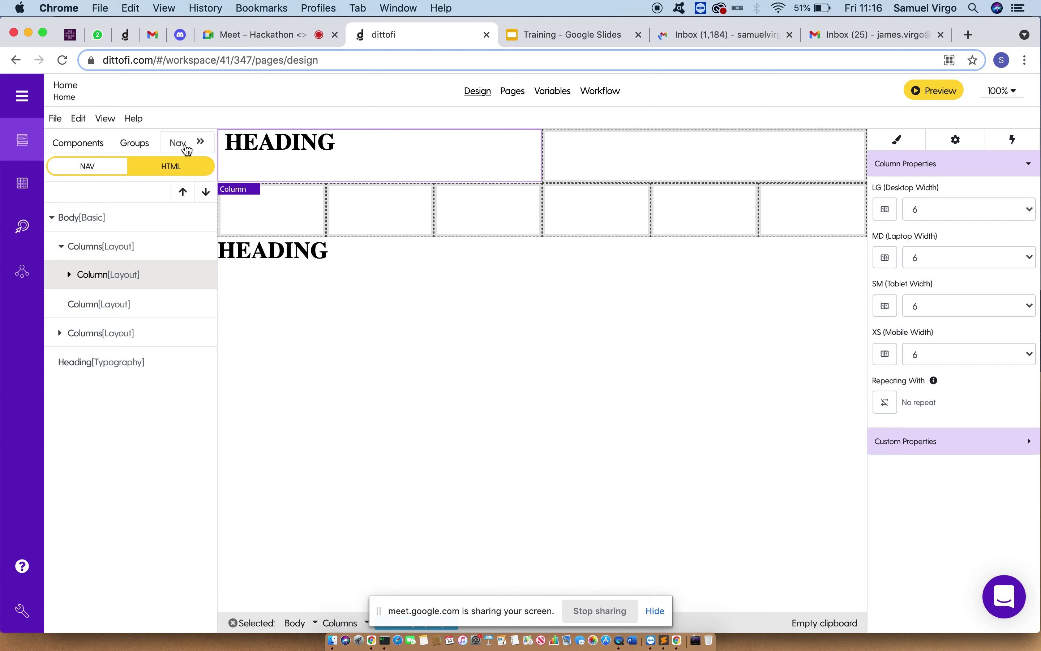
- Examine each of the second row's six columns and its matching entry in the page hierarchy
left_click(264, 206)
left_click(423, 206)
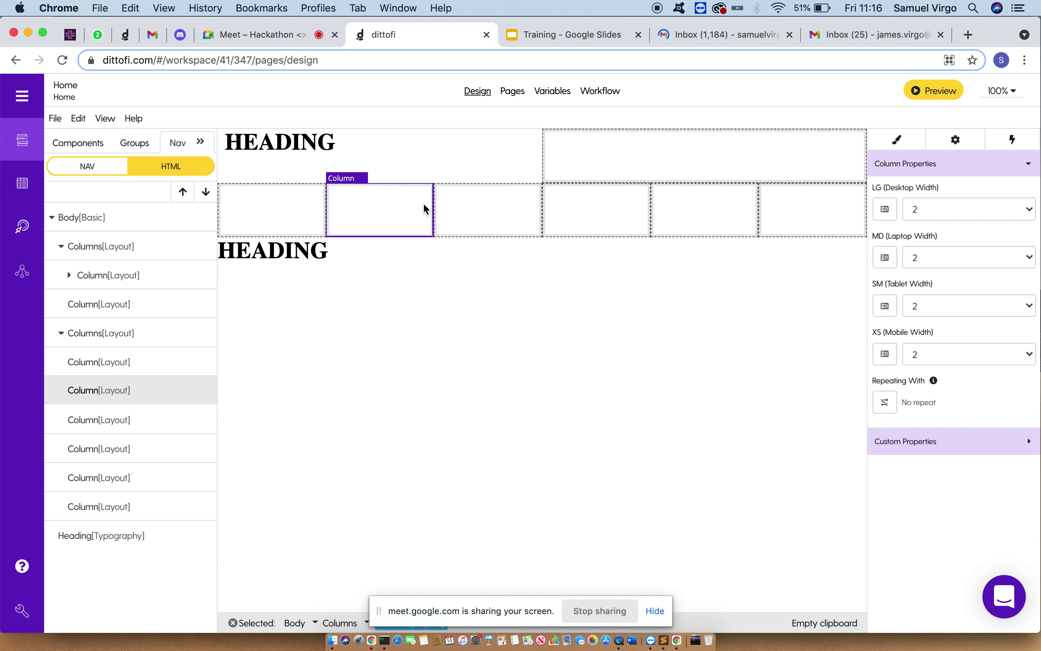
left_click(504, 206)
left_click(591, 205)
left_click(688, 200)
left_click(807, 207)
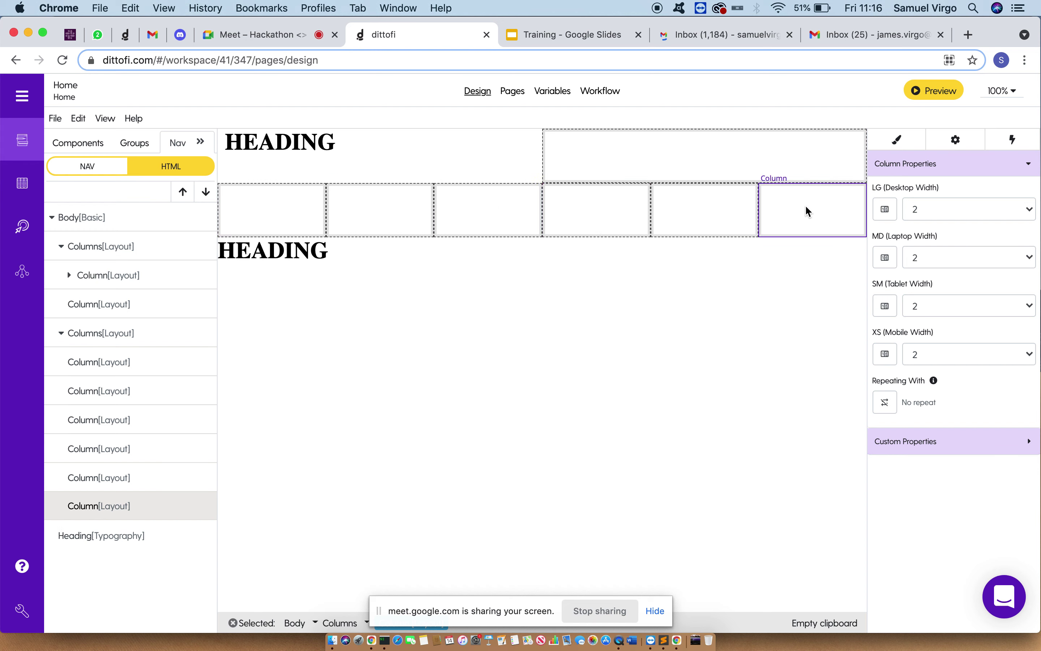
left_click(733, 221)
left_click(608, 217)
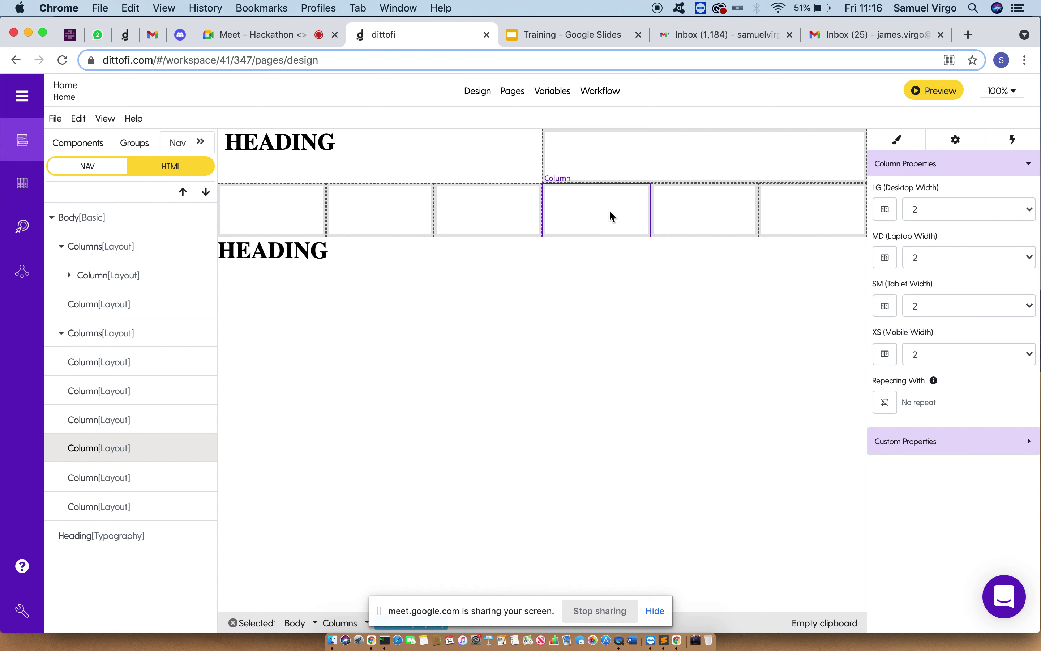
left_click(516, 219)
left_click(387, 225)
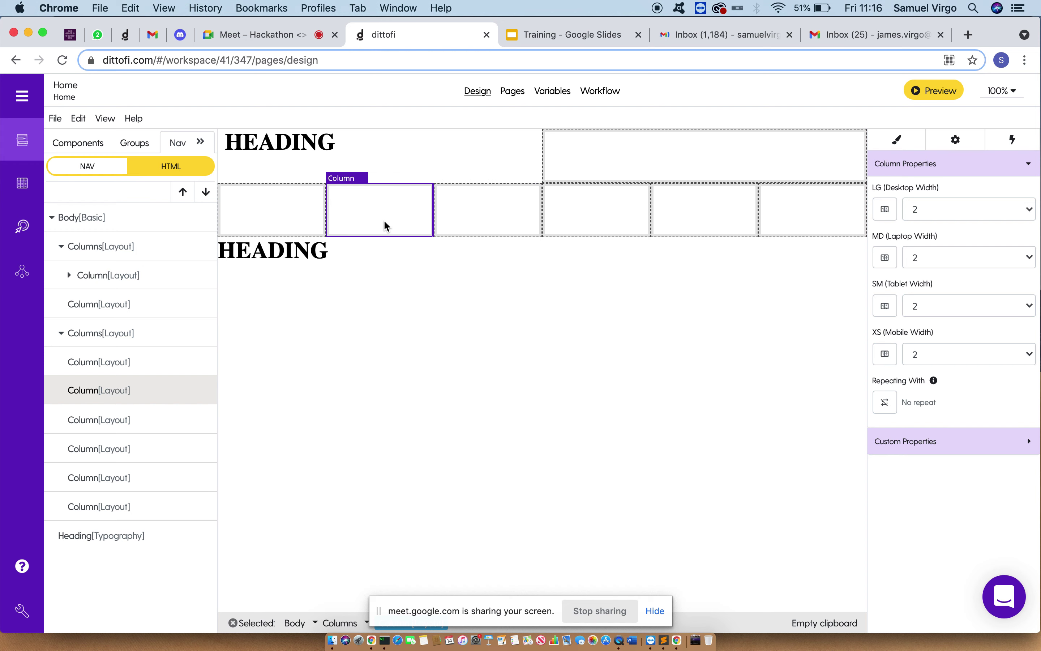
- Insert a Tabs component inside the second row's third column and dismiss its settings popup
left_click(471, 222)
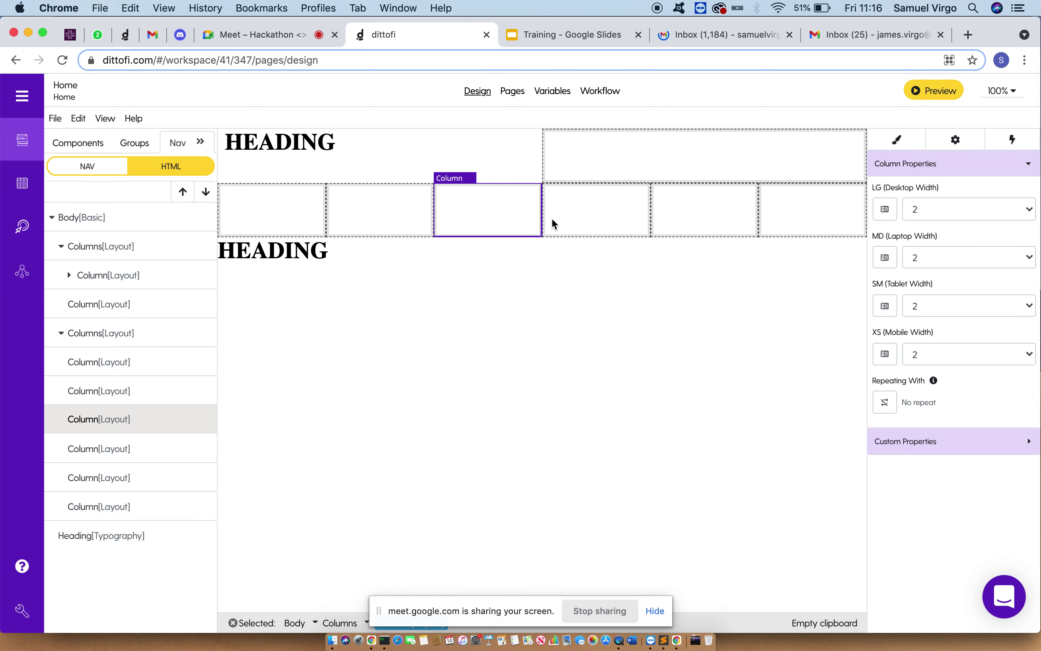
left_click(77, 143)
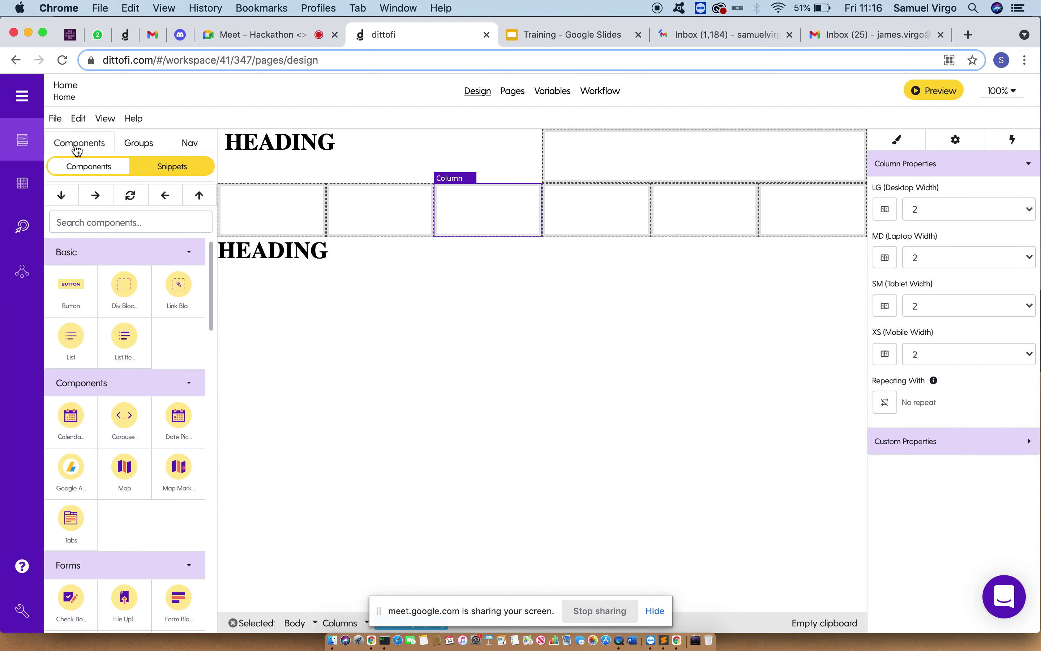
left_click(71, 521)
left_click(95, 196)
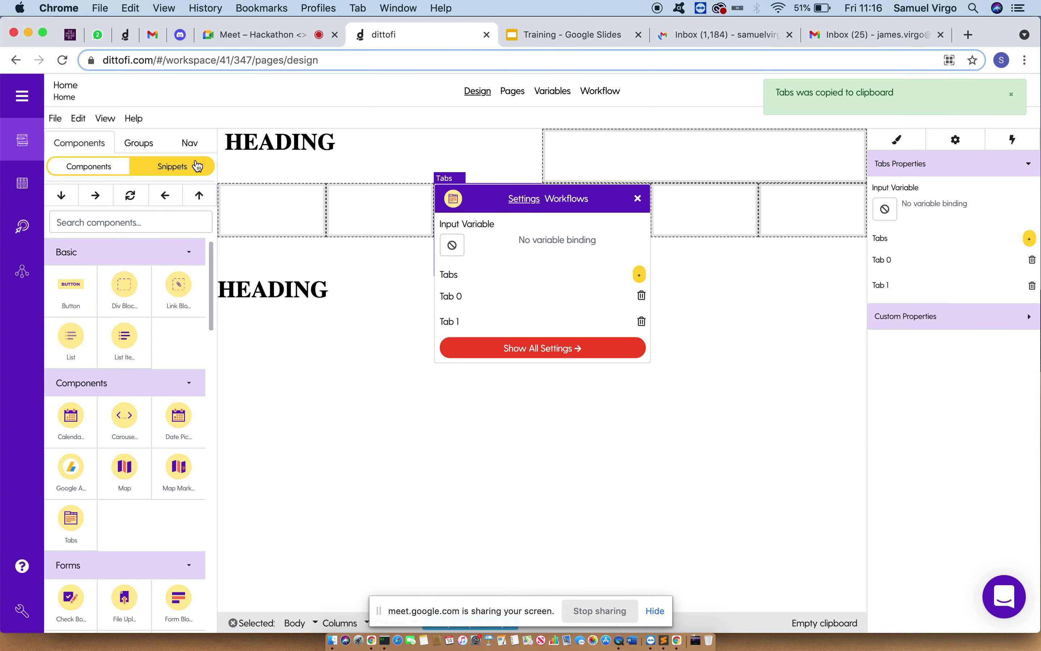
left_click(638, 199)
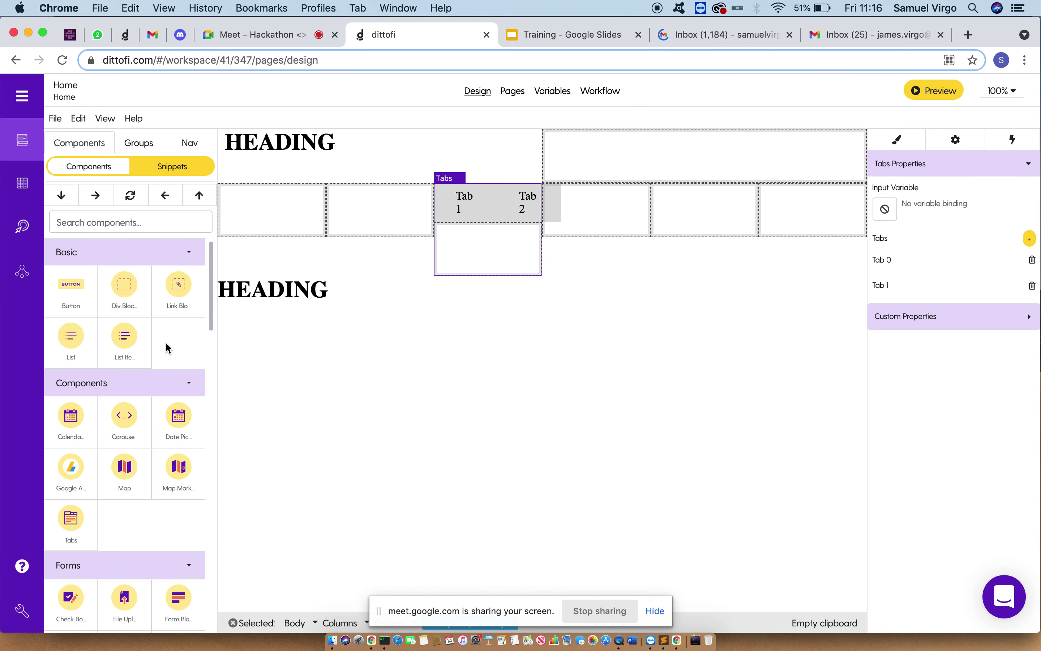
- Add a Div Block below the page's lower Heading and select the empty column in the first row
left_click_drag(125, 284, 460, 494)
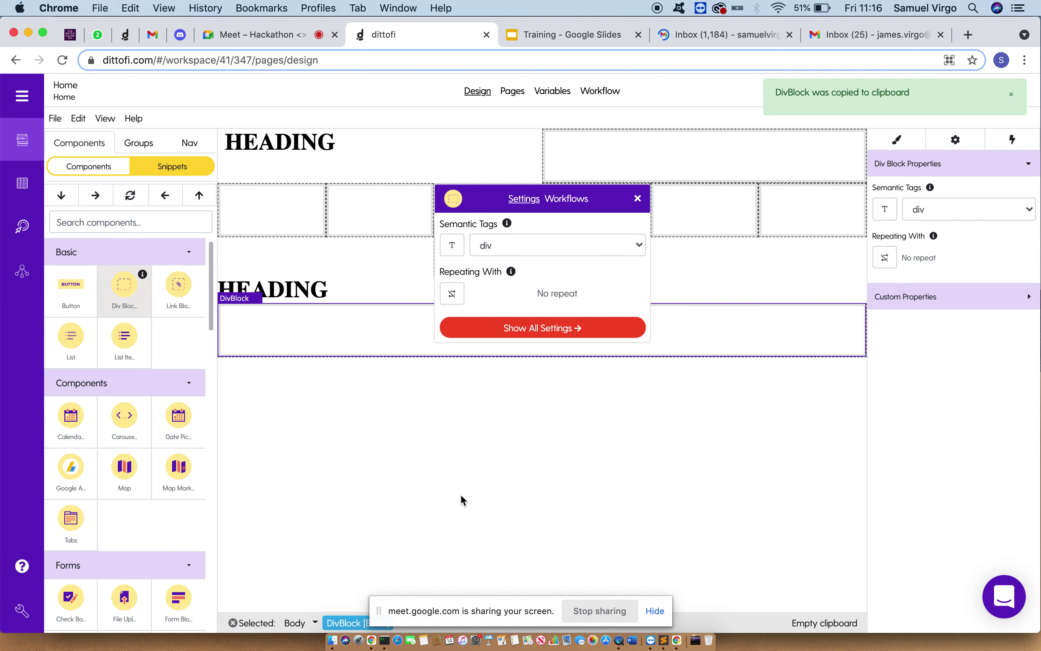
left_click(637, 198)
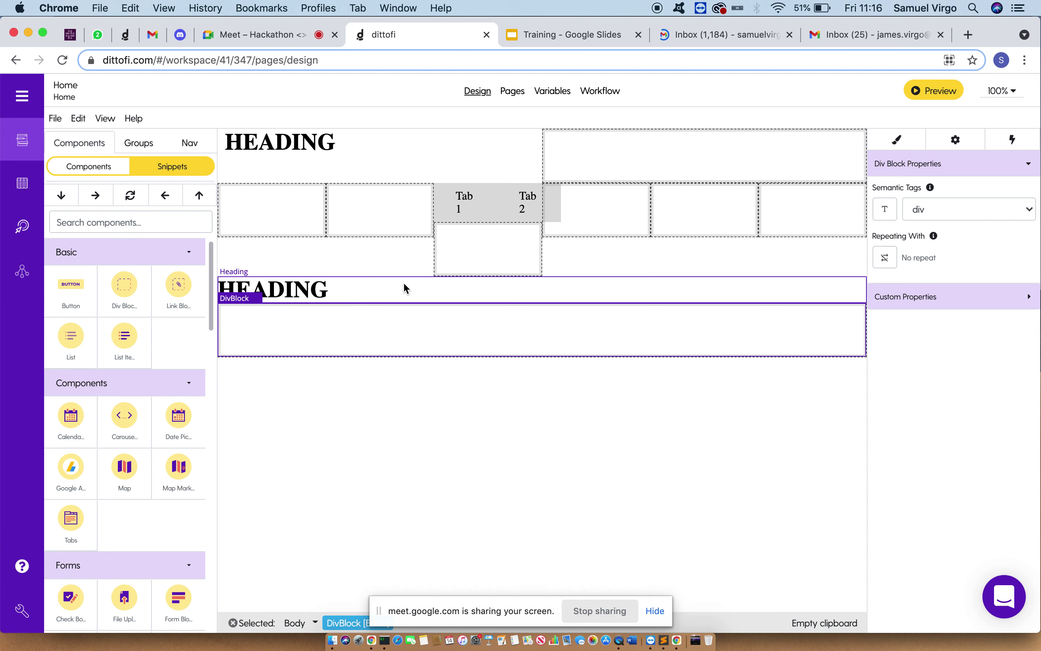
left_click(344, 215)
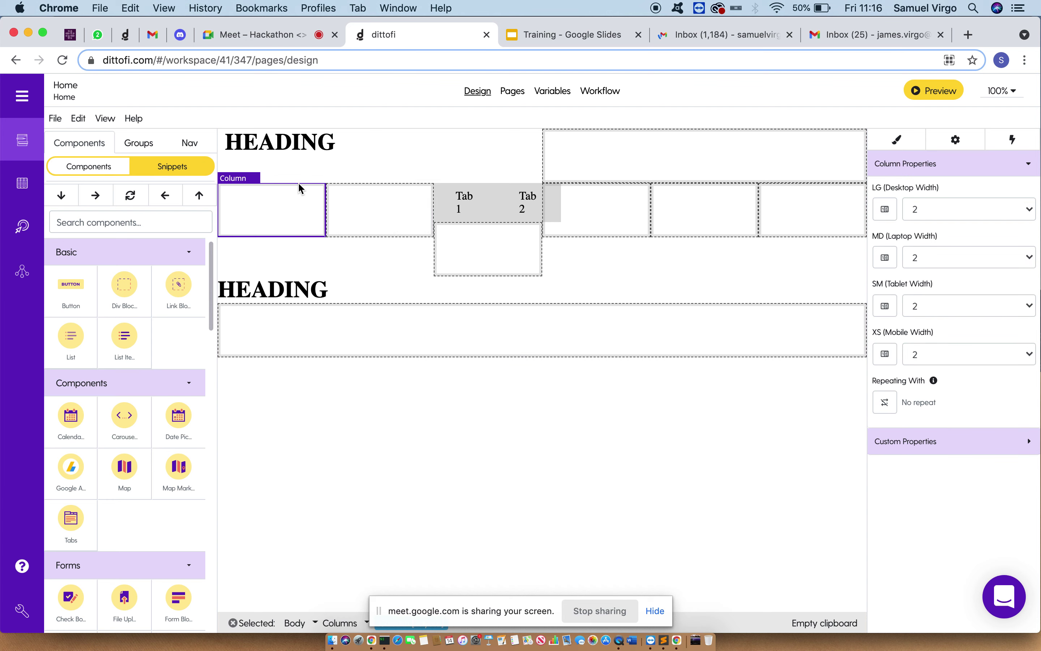
left_click(584, 169)
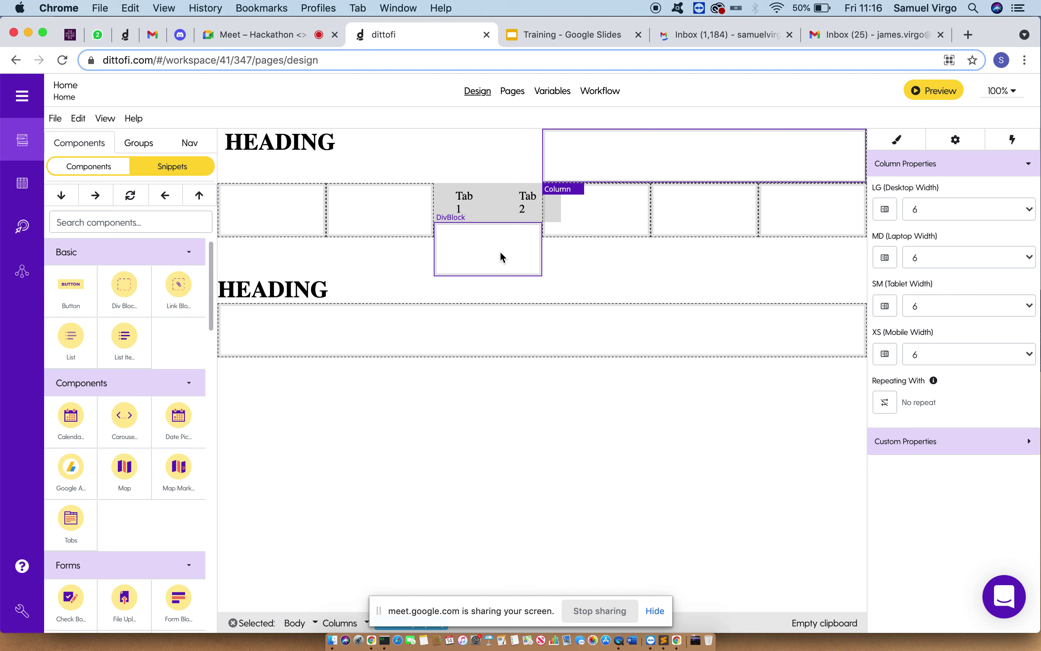
- Delete the Div Block below the lower Heading and clear the Tabs component out of the second row's third column
left_click(442, 347)
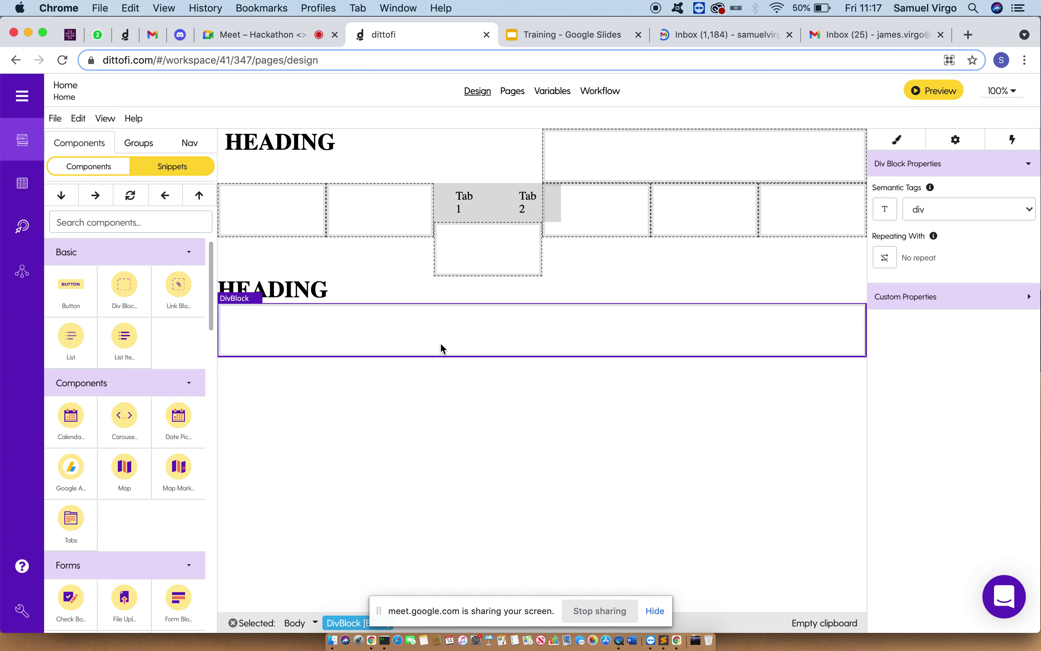
key("Delete")
left_click(505, 246)
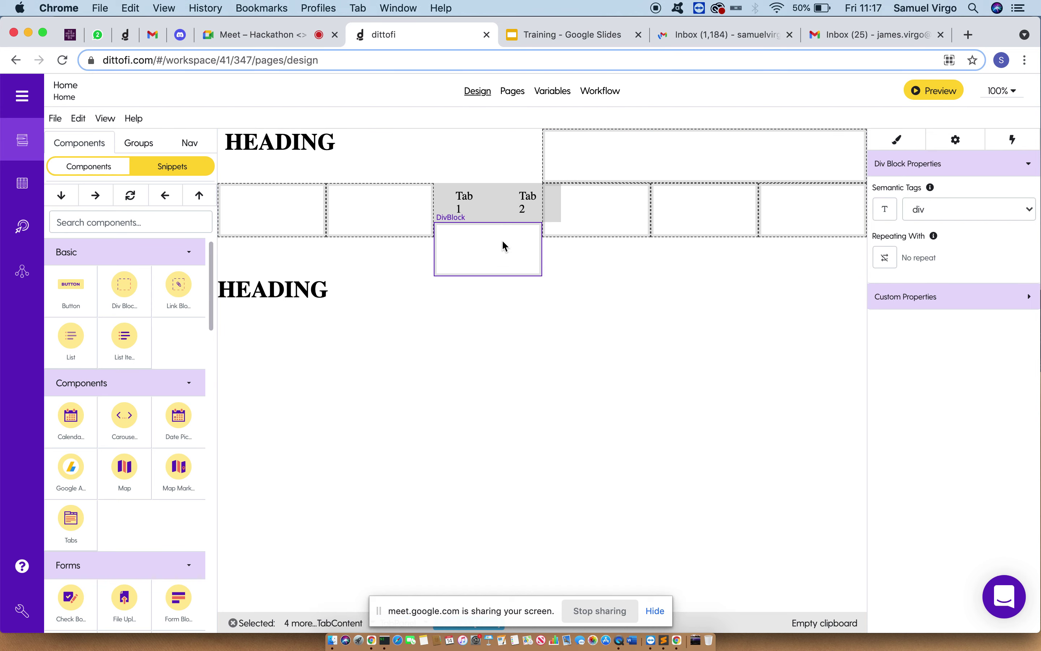
key("Delete")
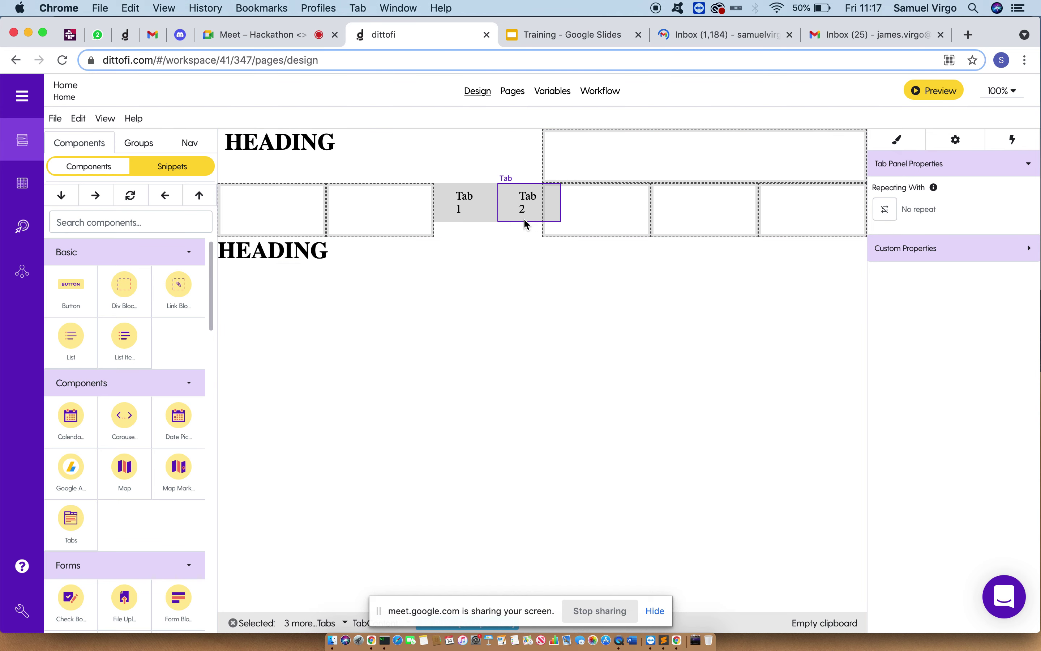
left_click(525, 223)
key("Delete")
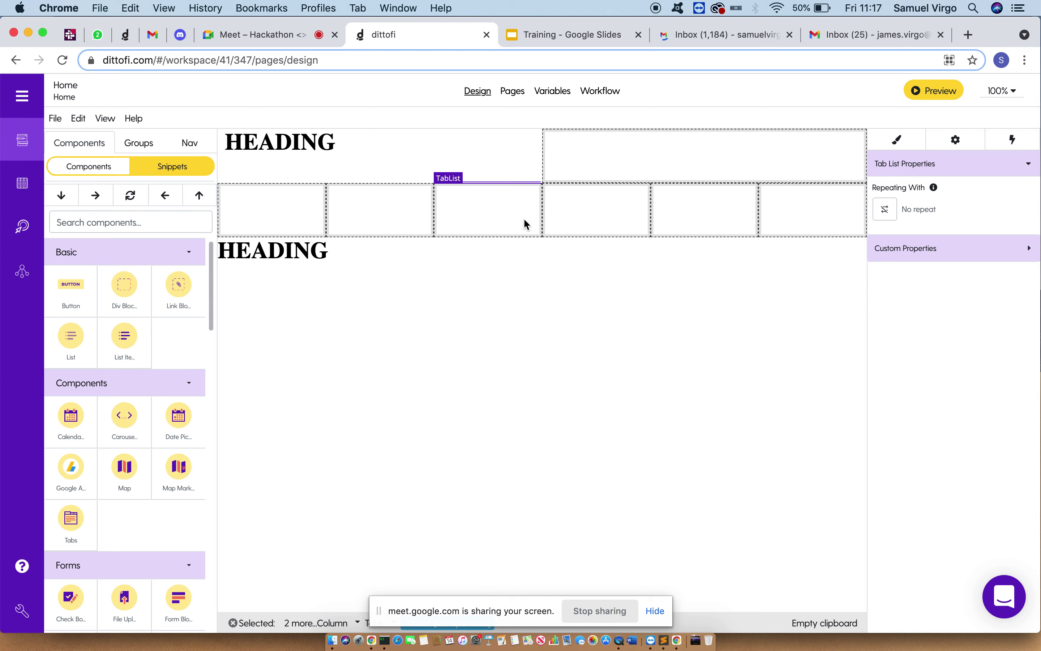
left_click(506, 260)
key("Delete")
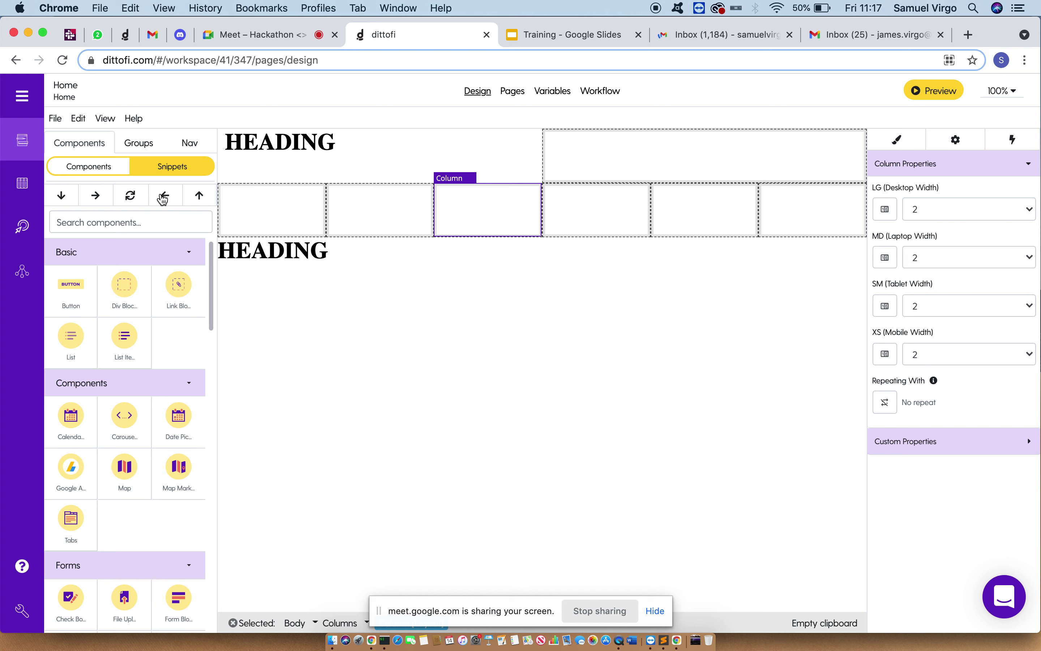
- Insert a Button inside the second row's third column and dismiss the settings popup
left_click(74, 307)
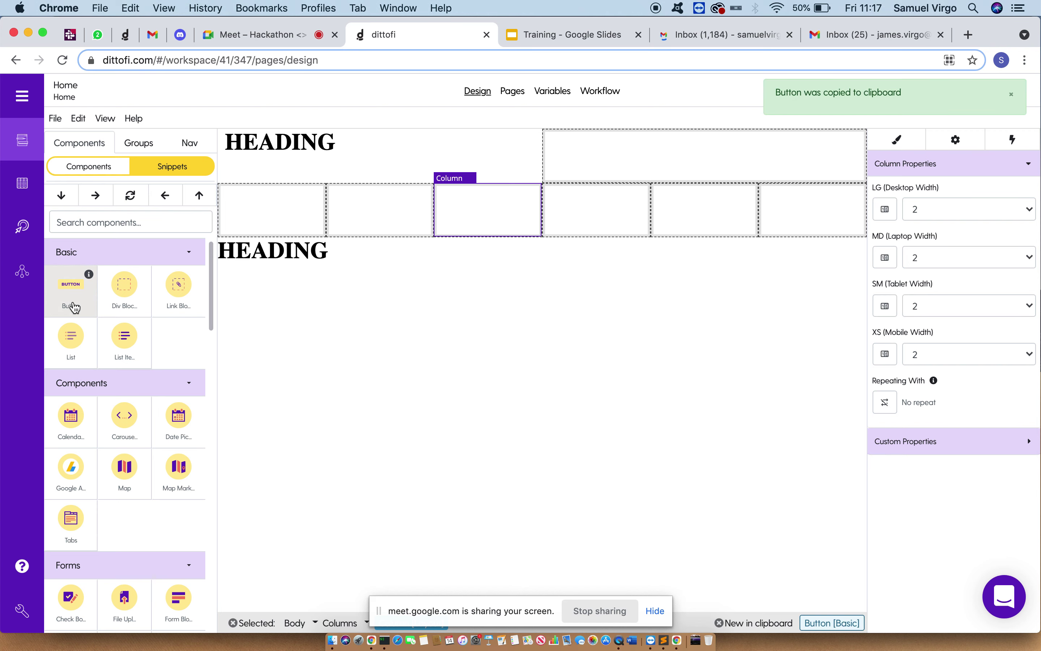
left_click(97, 200)
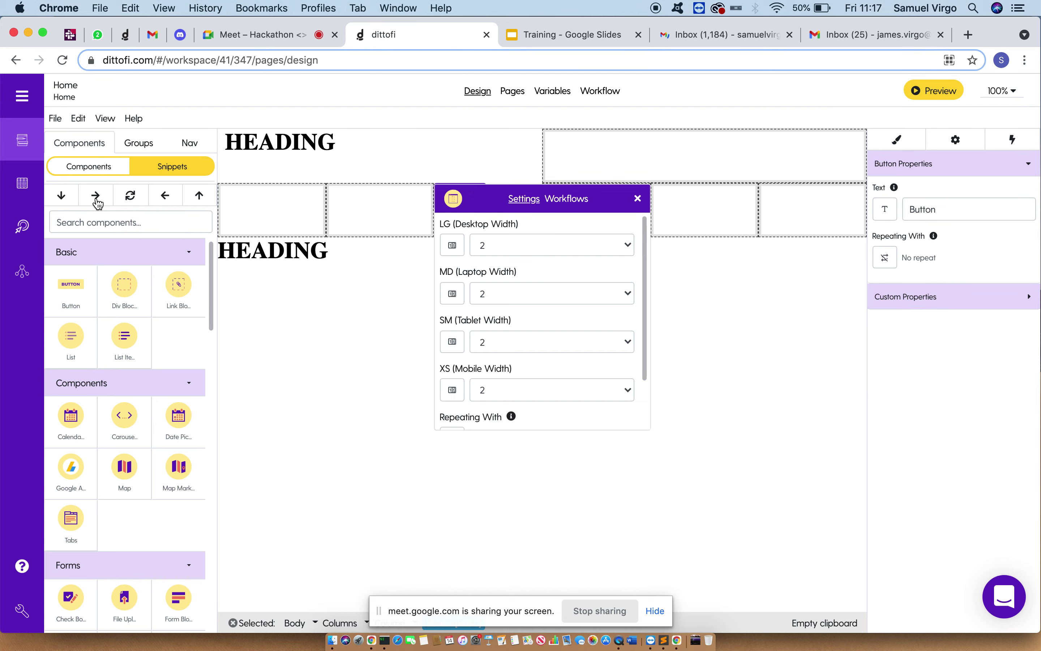
left_click(639, 198)
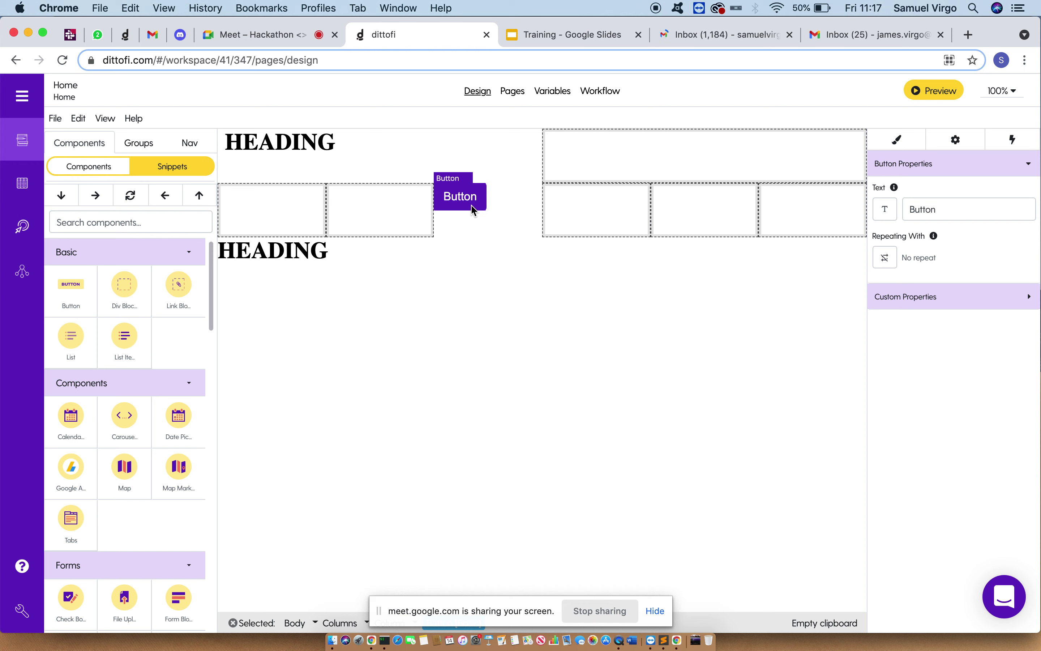
- Examine how the Button is nested under the third column in the page hierarchy
left_click(190, 142)
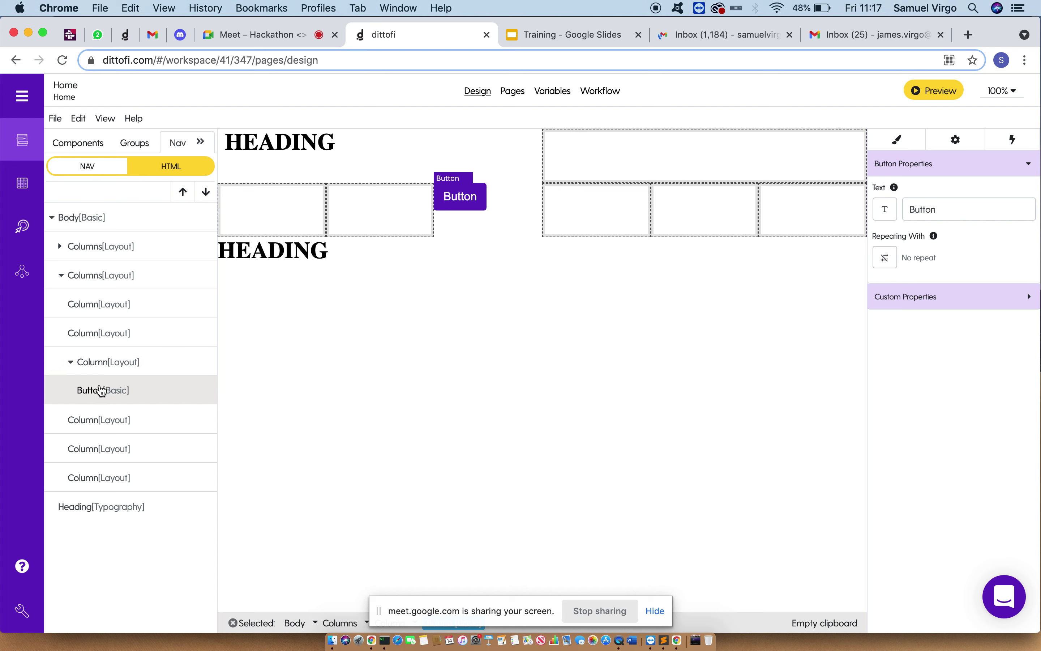
left_click(124, 363)
left_click(108, 390)
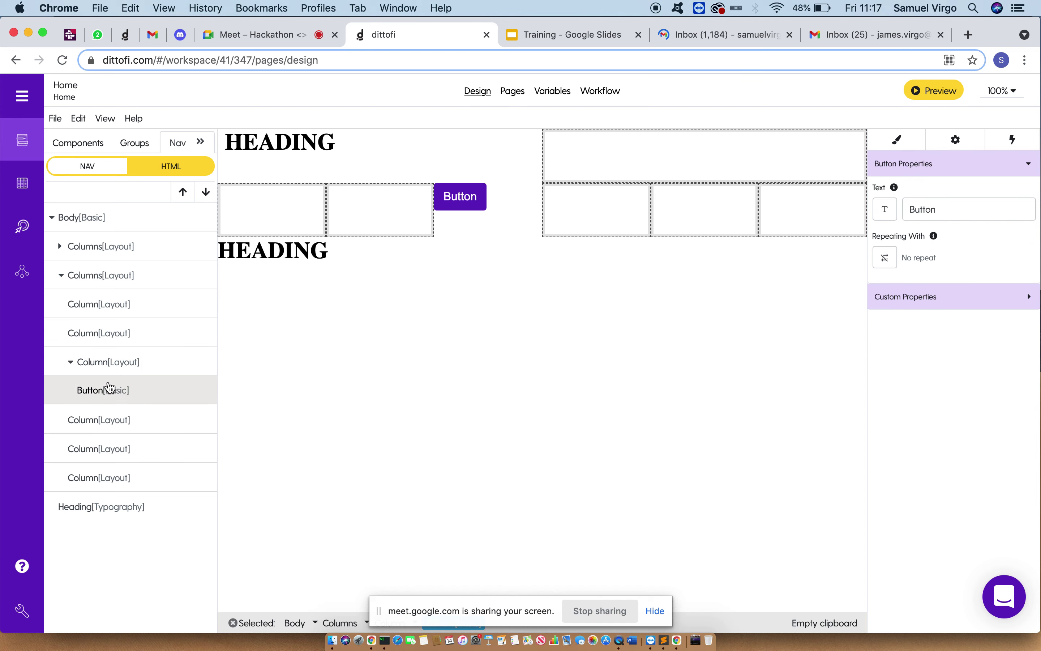
- Insert a Map component below the Button inside the second row's third column and dismiss its settings popup
left_click(75, 142)
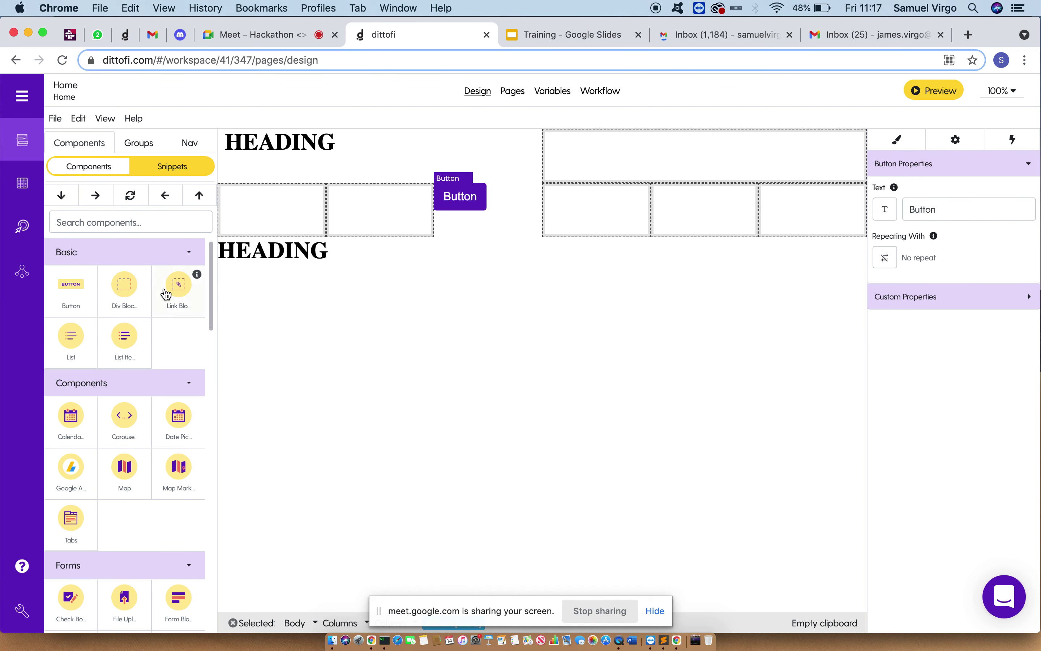
left_click(125, 470)
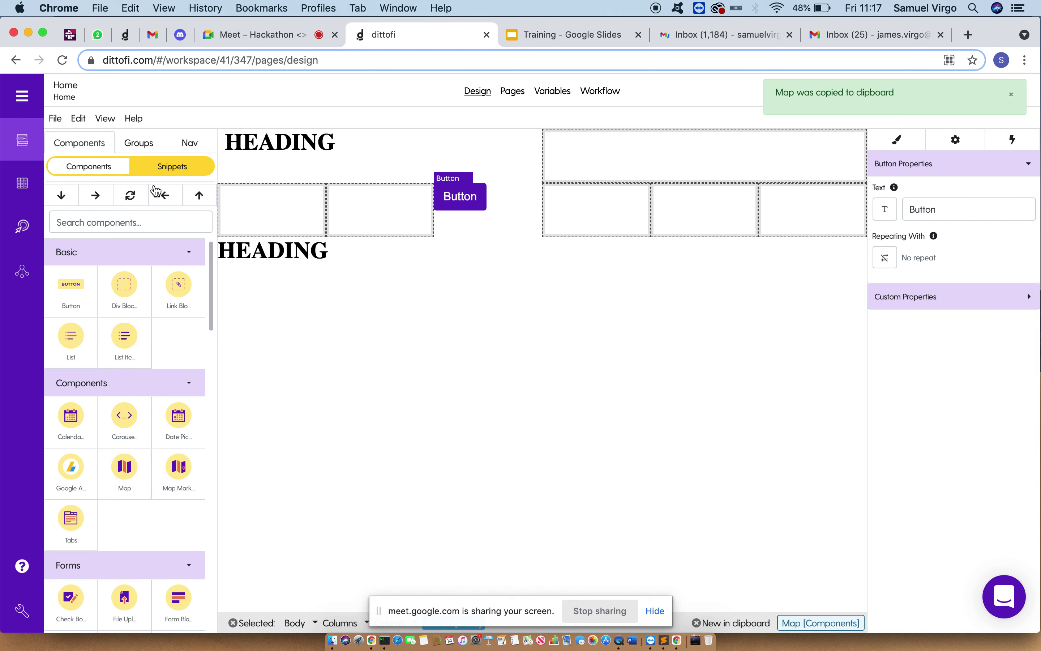
left_click(166, 200)
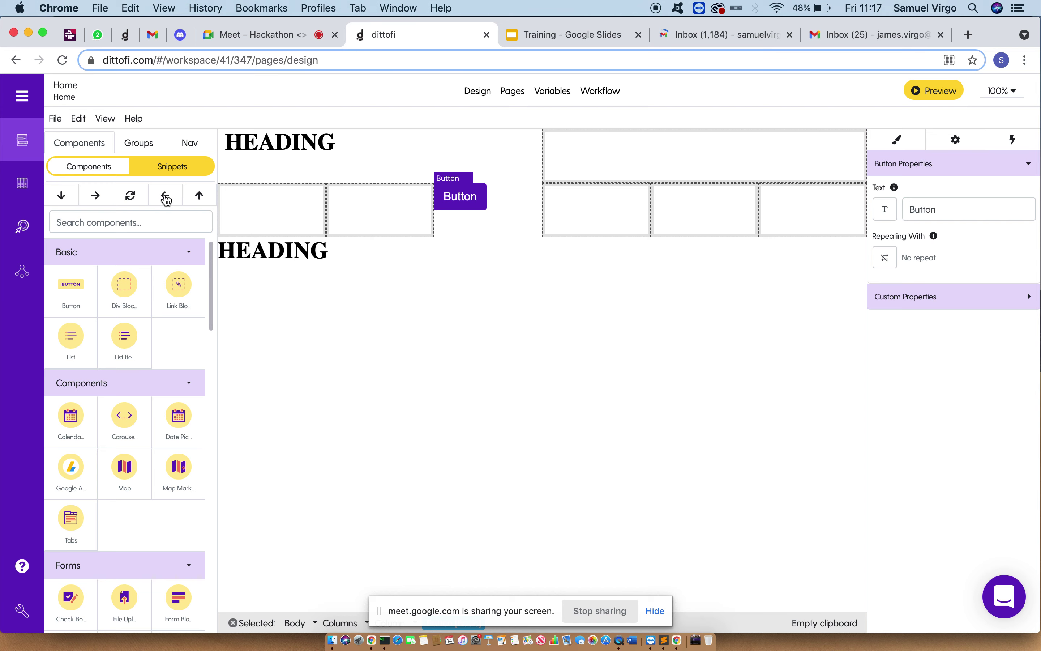
left_click(145, 457)
left_click(502, 209)
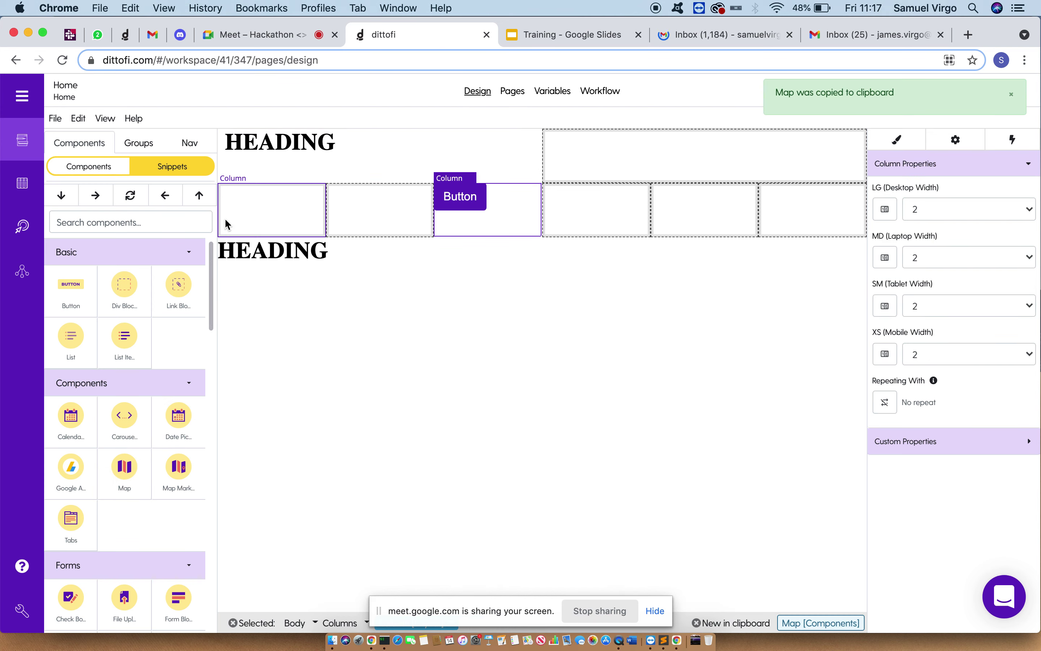
left_click(165, 197)
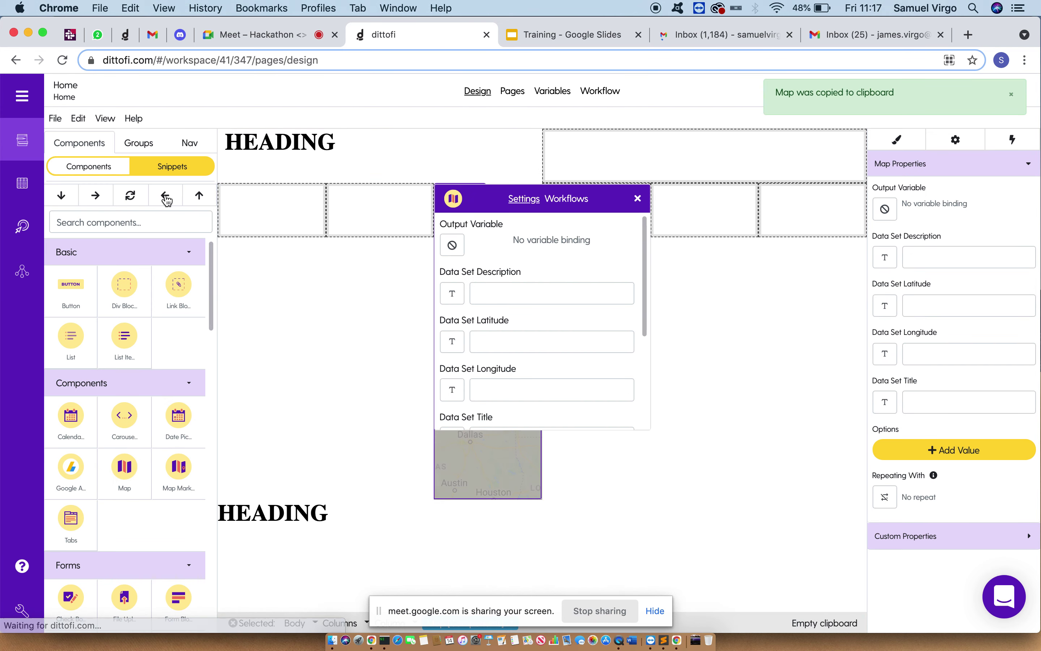
left_click(639, 198)
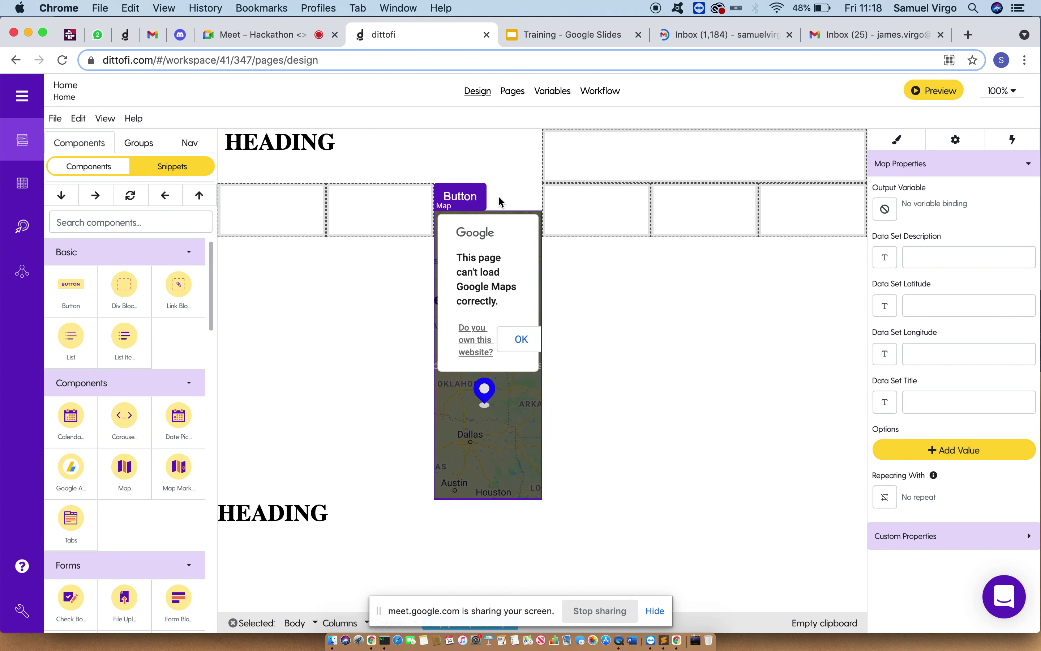
- Examine the third column and its nested Button and Map entries in the page hierarchy
left_click(187, 142)
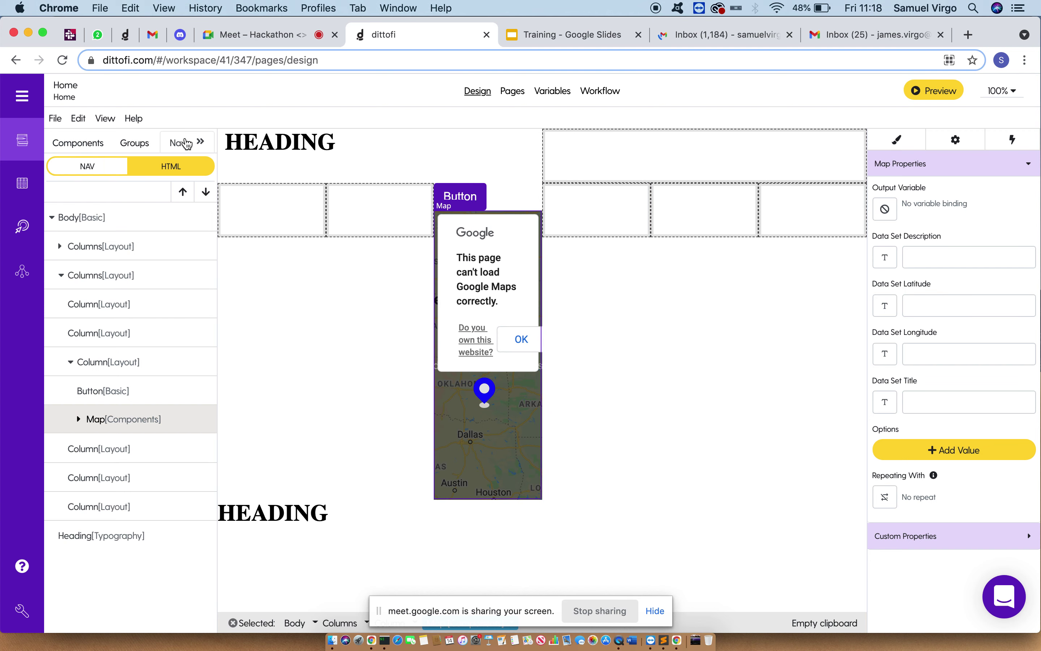
left_click(104, 365)
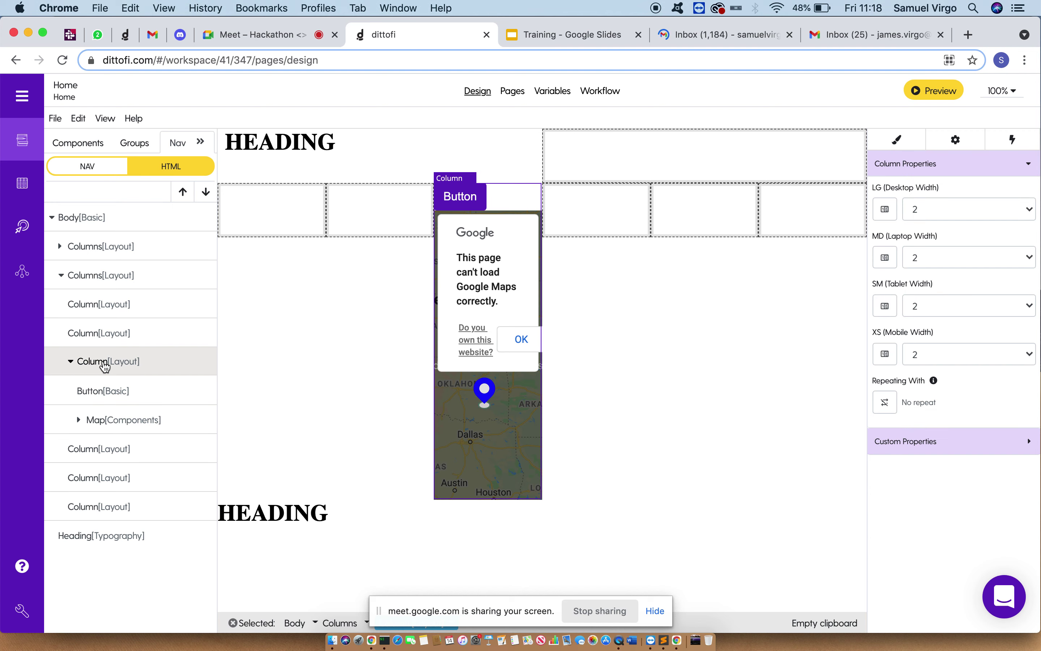
left_click(128, 389)
left_click(166, 424)
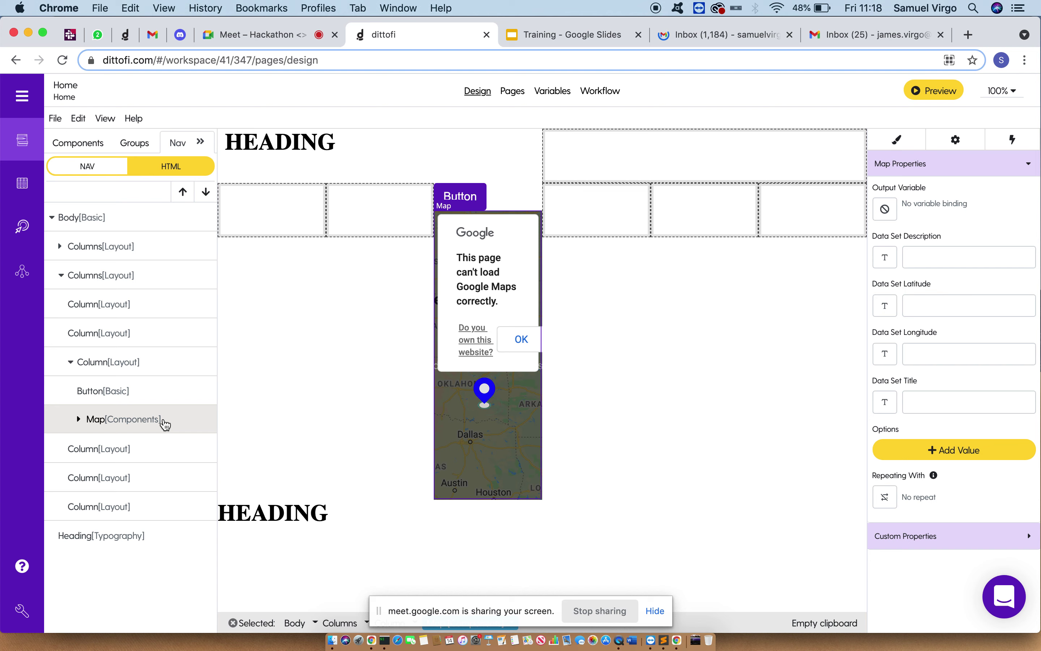
left_click(123, 393)
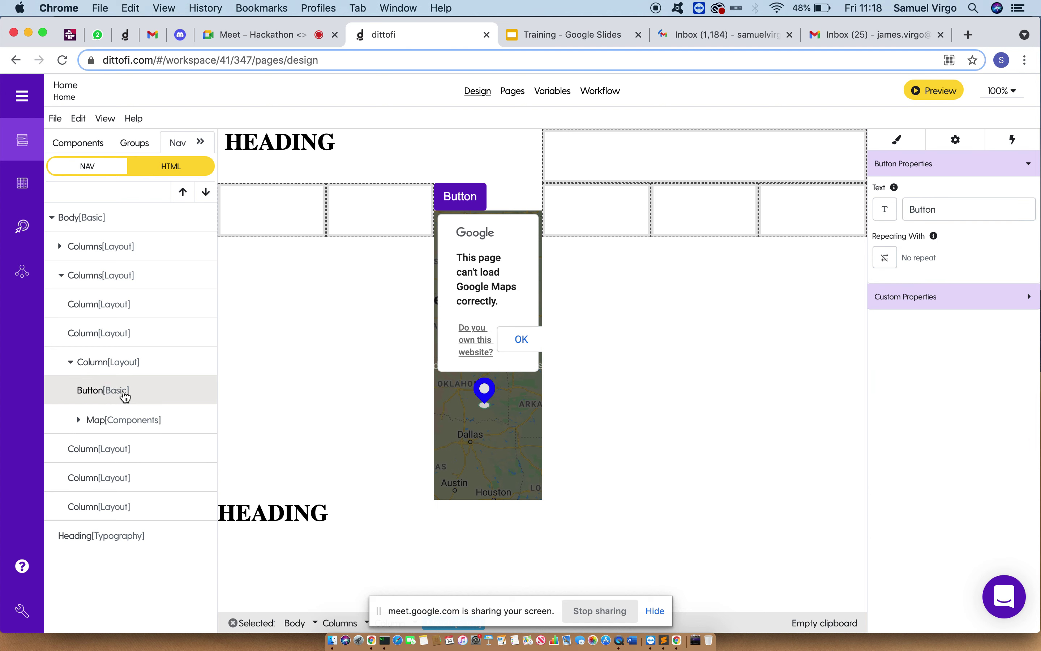
left_click(125, 421)
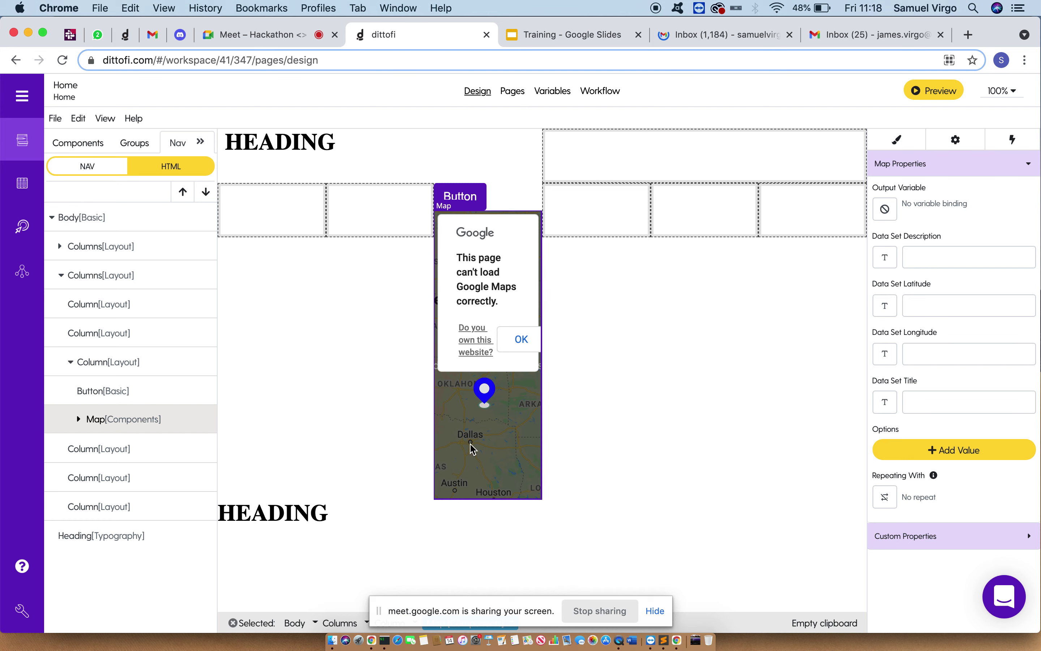
- Clear the page by deleting the Map, the column holding the Button, both Columns rows and the remaining Heading
key("Delete")
left_click(461, 213)
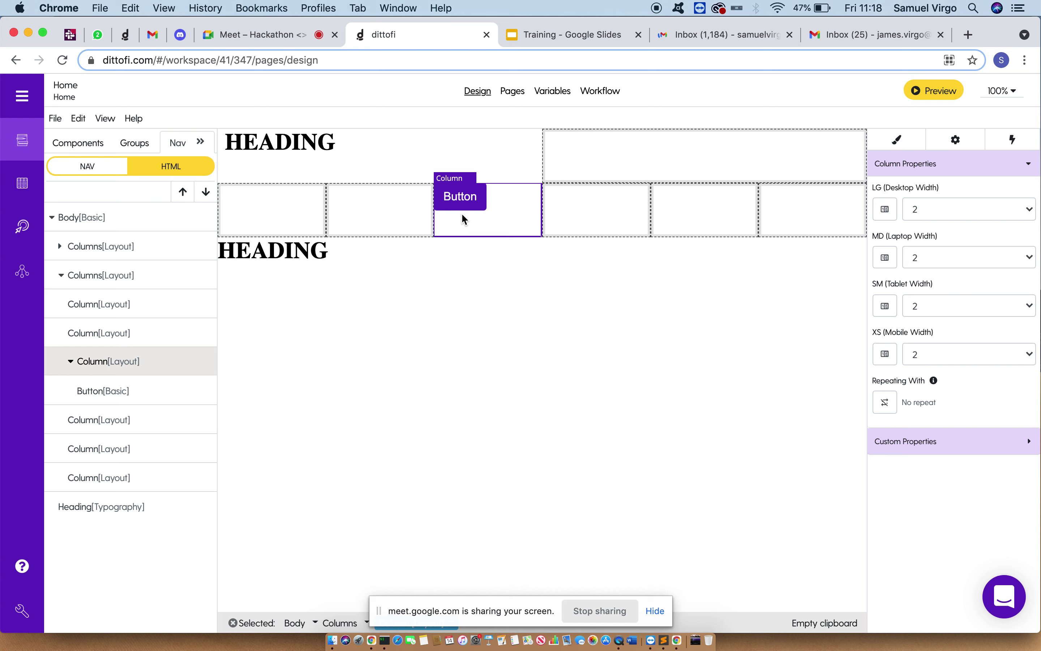
key("Delete")
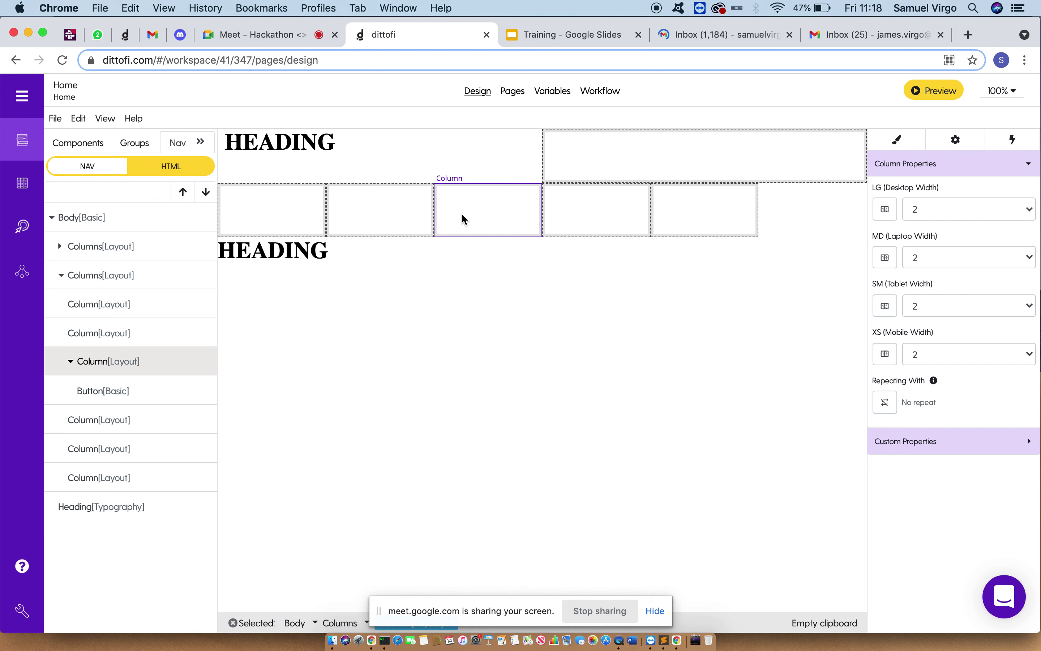
left_click(790, 214)
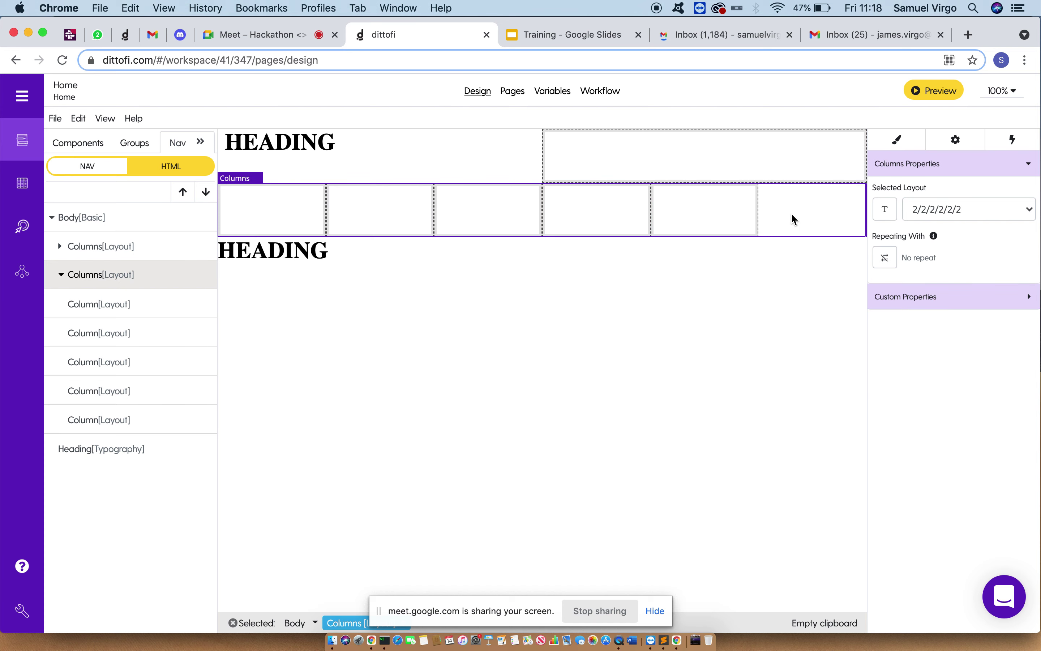
key("Delete")
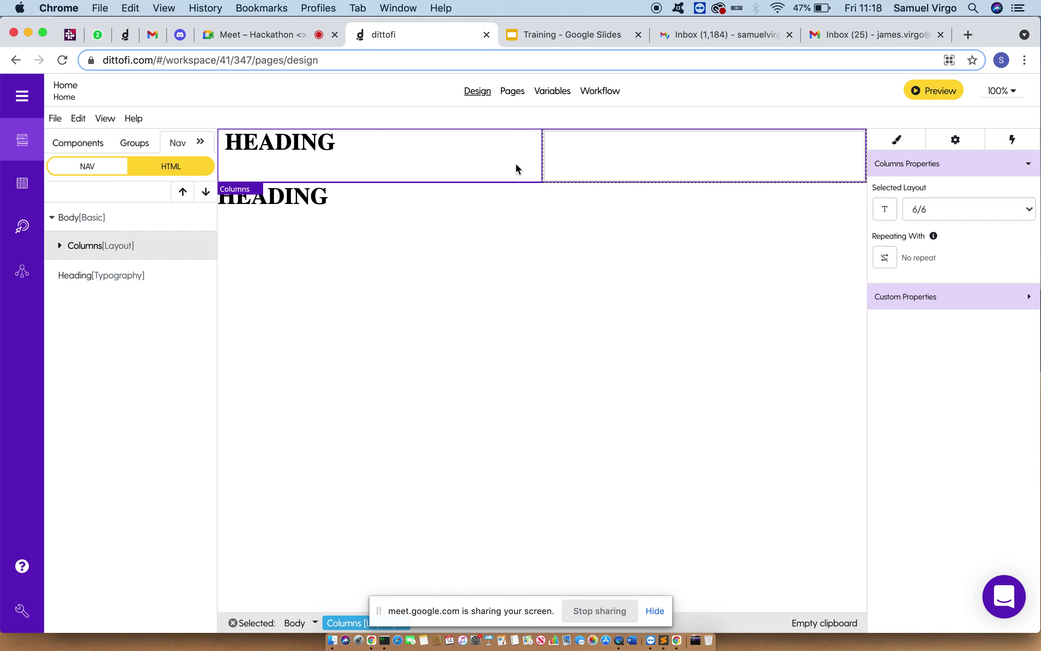
key("Delete")
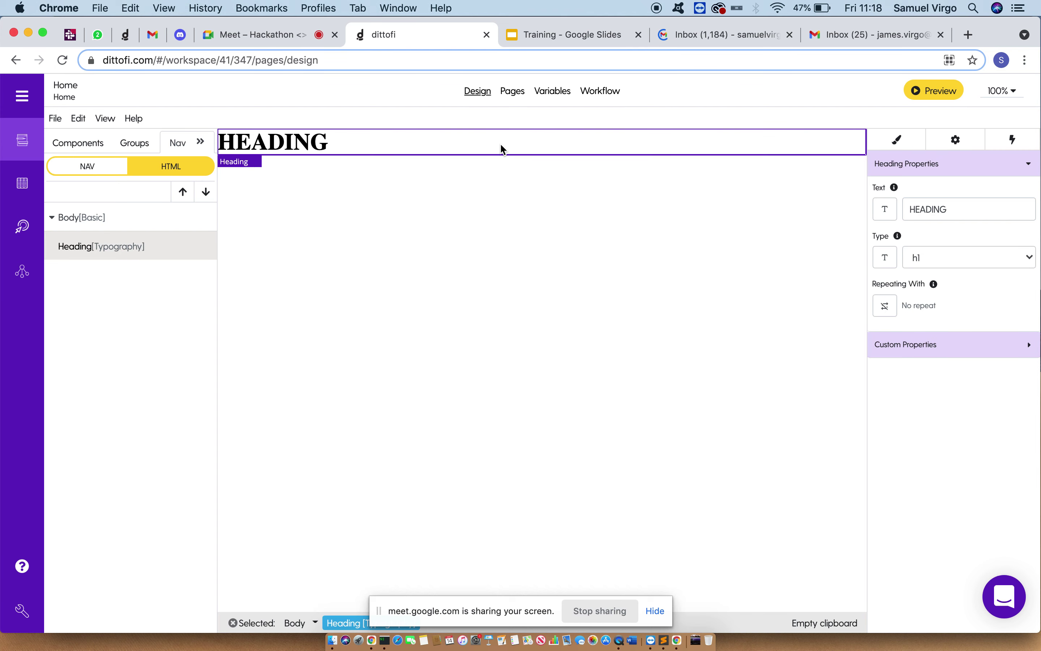
key("Delete")
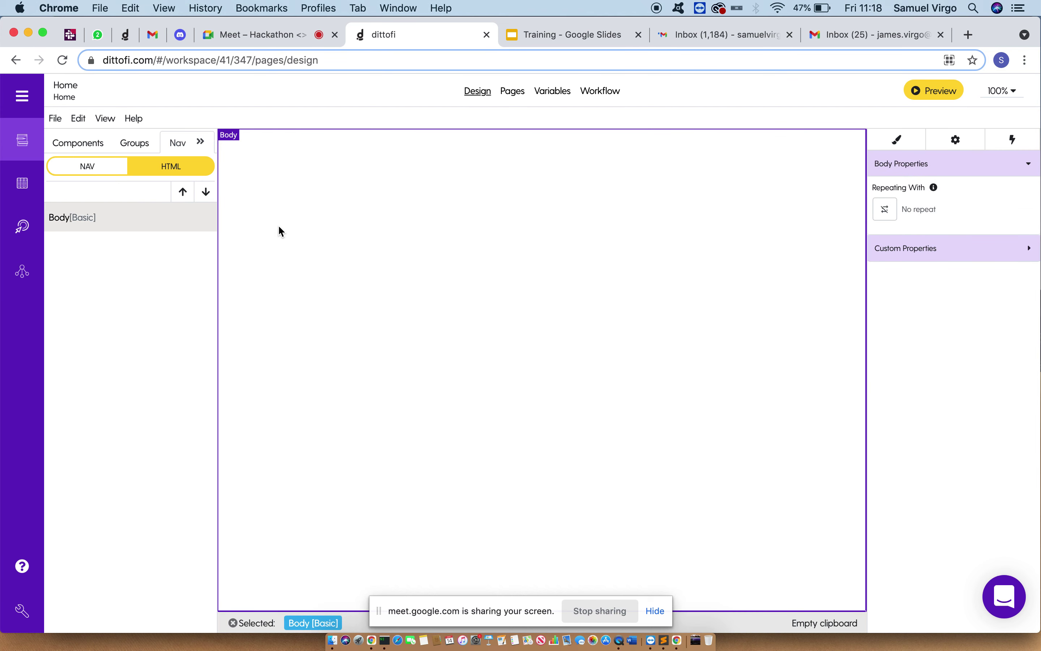
- Search the components for "col", add a Columns layout to the empty page and dismiss its settings popup
left_click(94, 145)
left_click(84, 229)
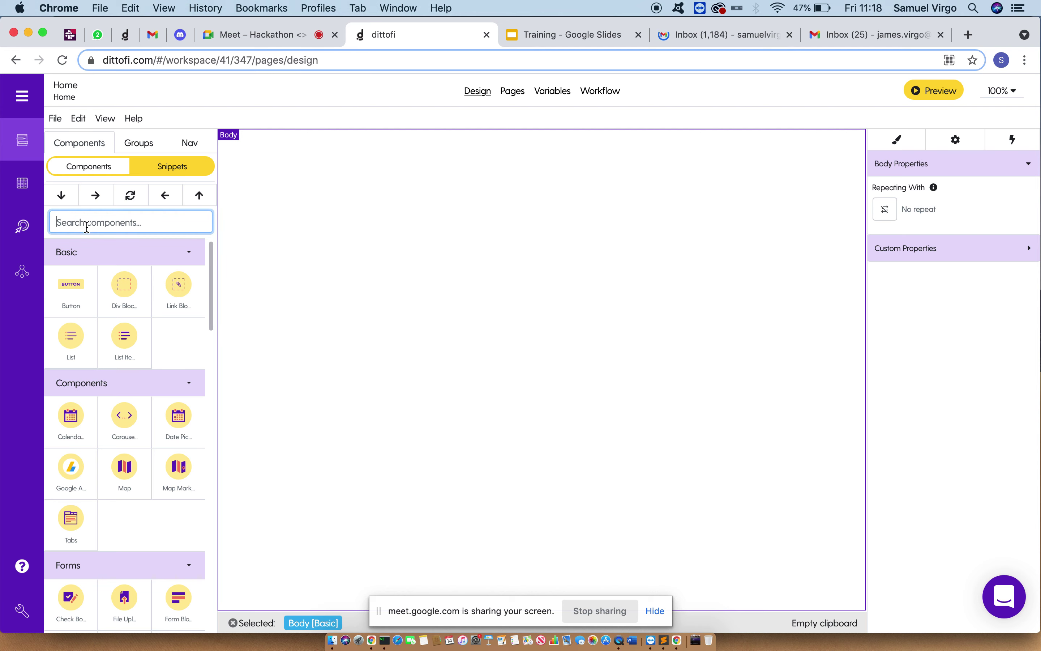
type("col")
left_click_drag(133, 314, 509, 226)
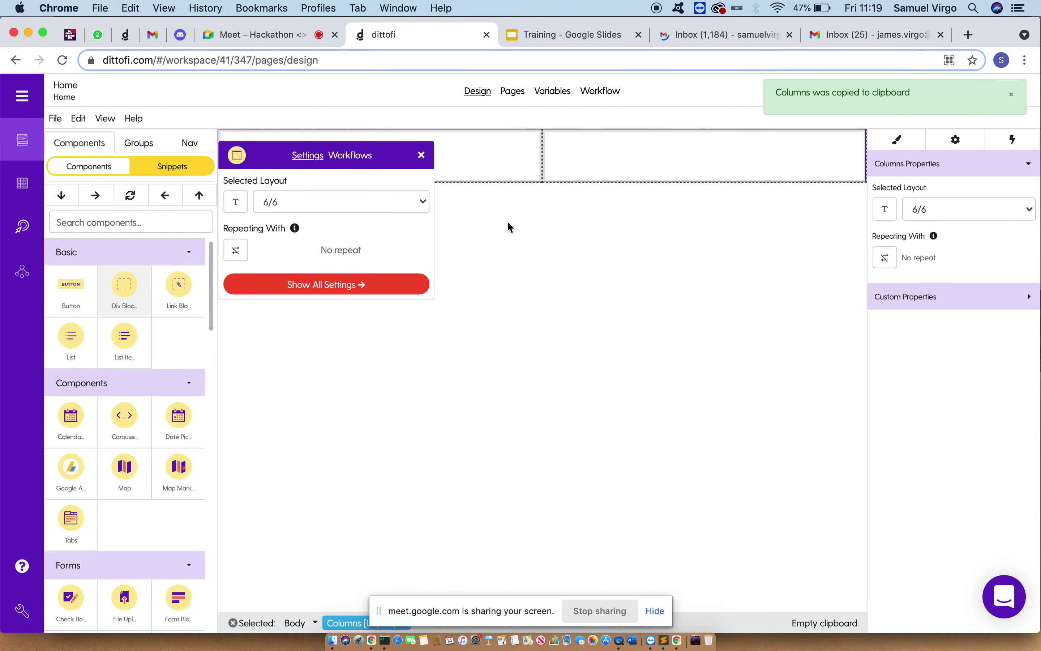
left_click(422, 155)
- Search for "col" again and add another Columns layout to form two stacked rows
left_click(123, 223)
type("col")
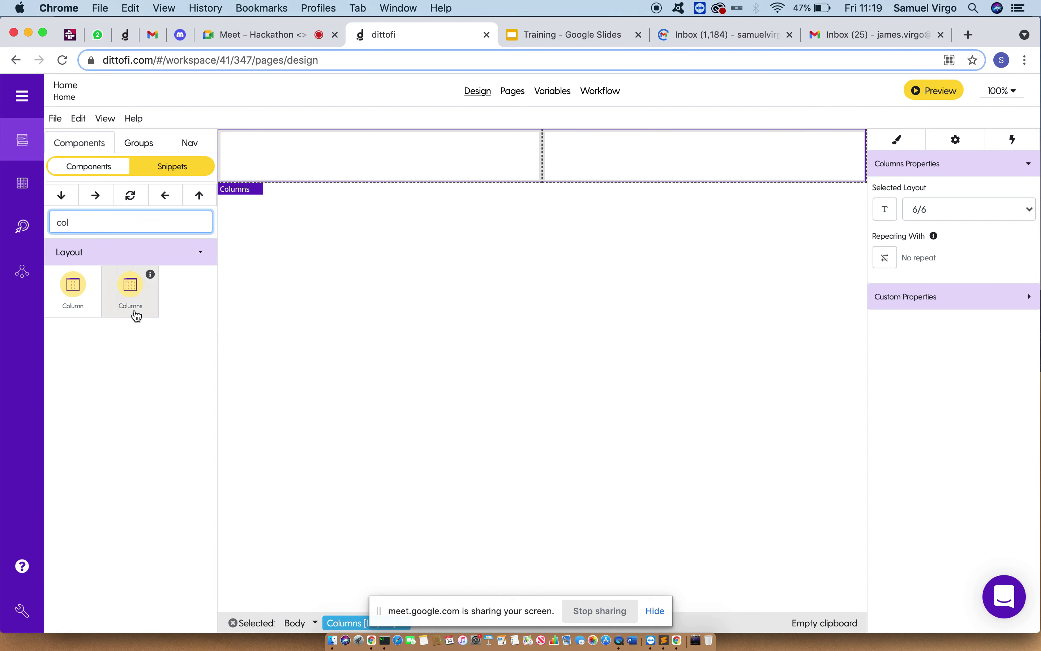
left_click_drag(136, 317, 428, 340)
left_click(422, 210)
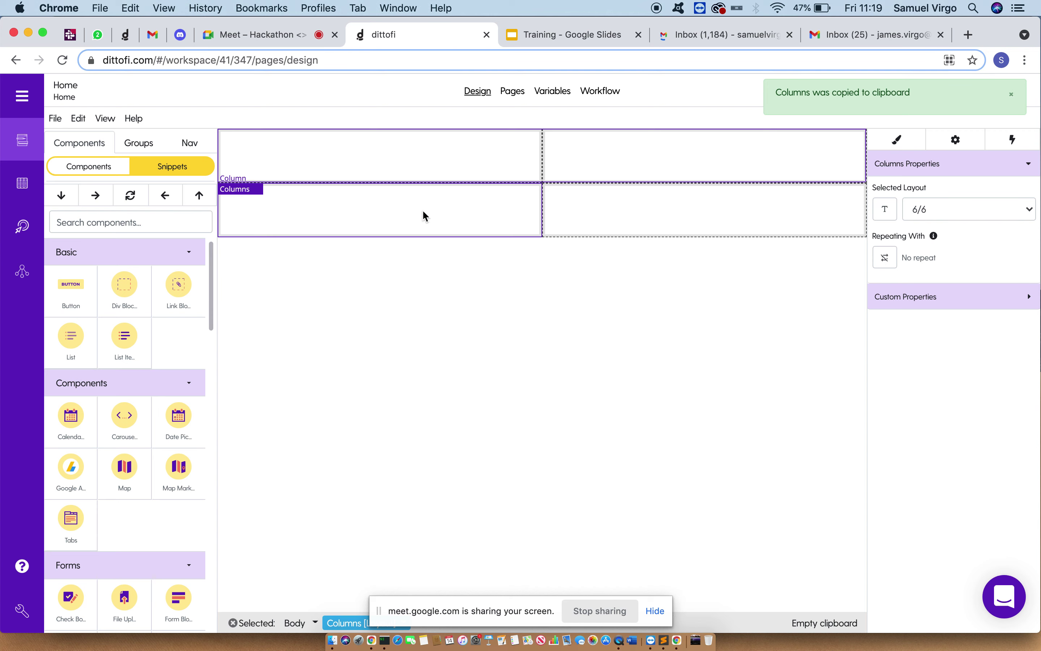
- Set the top Columns row's layout to 3/3/3/3
left_click(918, 211)
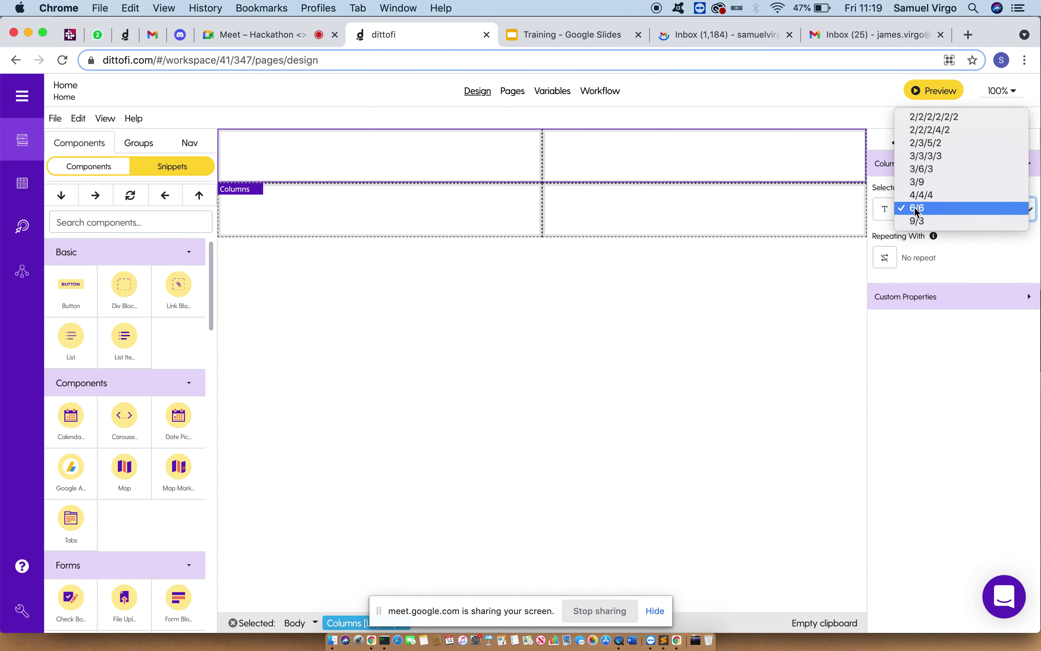
left_click(928, 158)
left_click(421, 209)
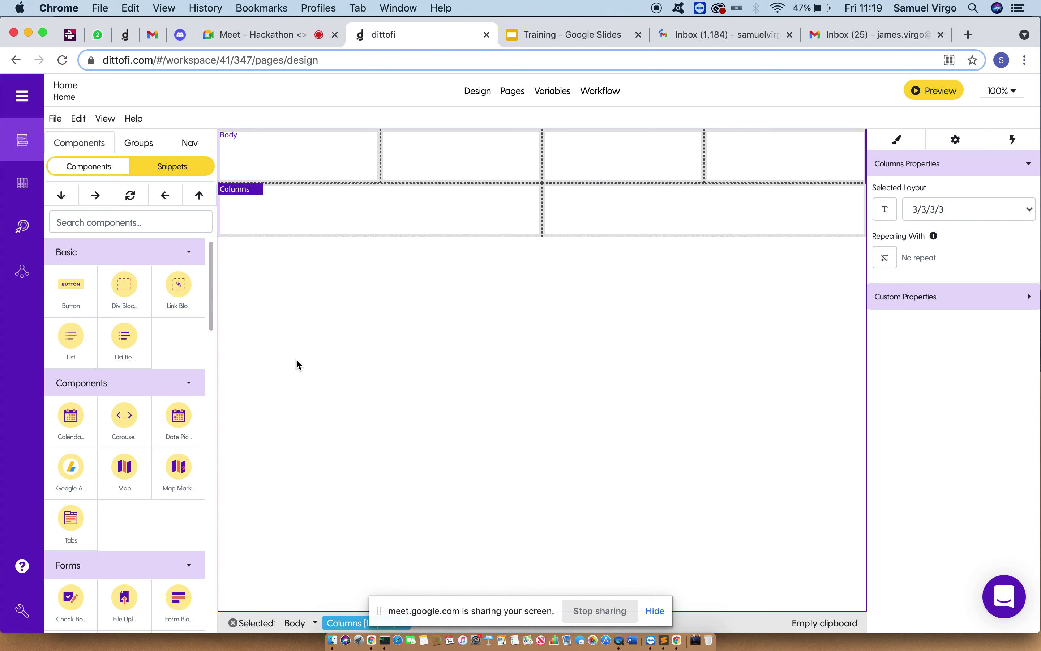
- Search the components for "tab" and insert an HTML table inside the first column of the bottom row
left_click(319, 157)
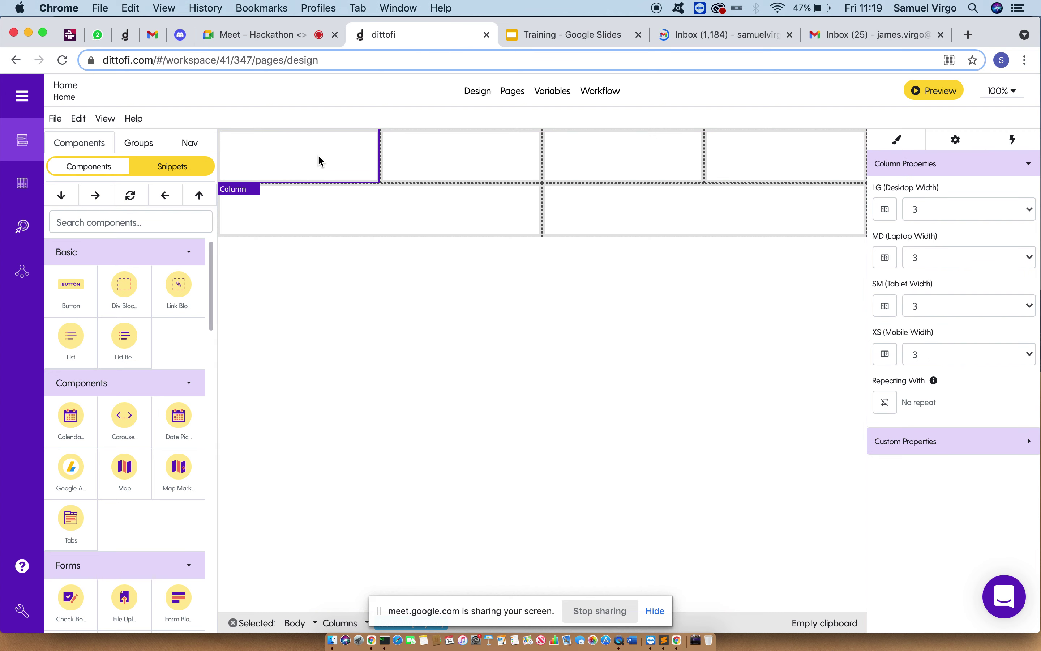
left_click(370, 219)
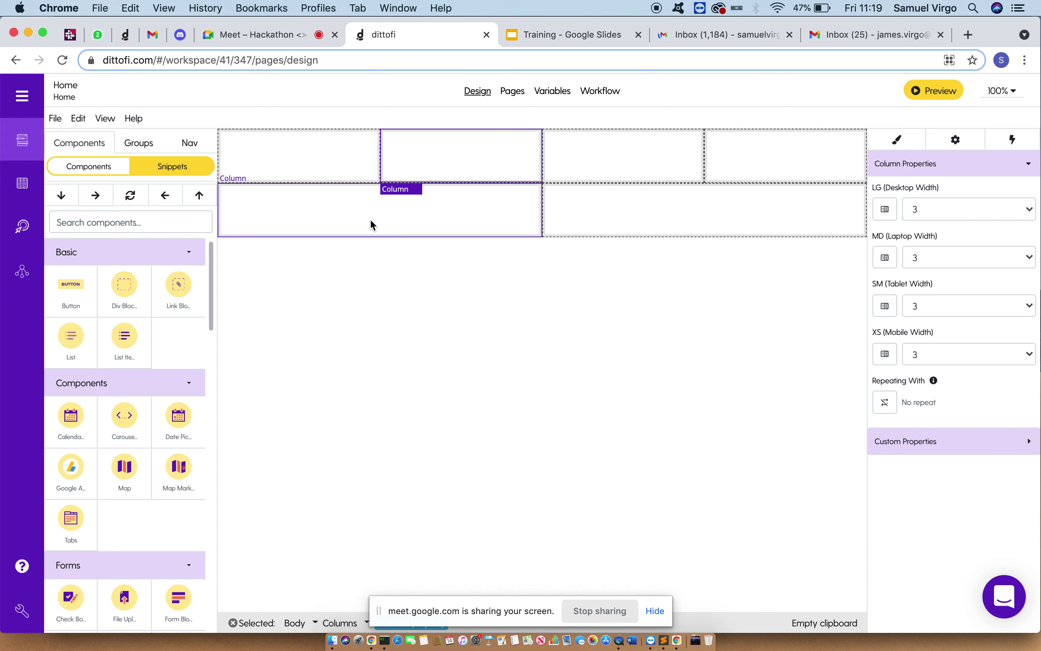
left_click(344, 171)
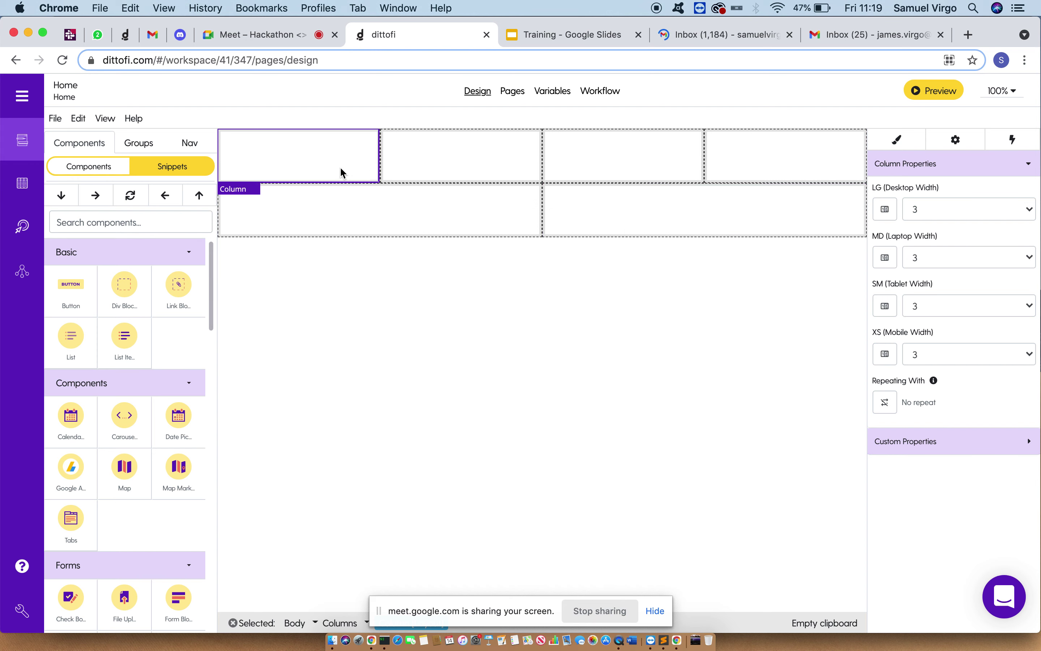
left_click(313, 218)
left_click(167, 223)
type("tab")
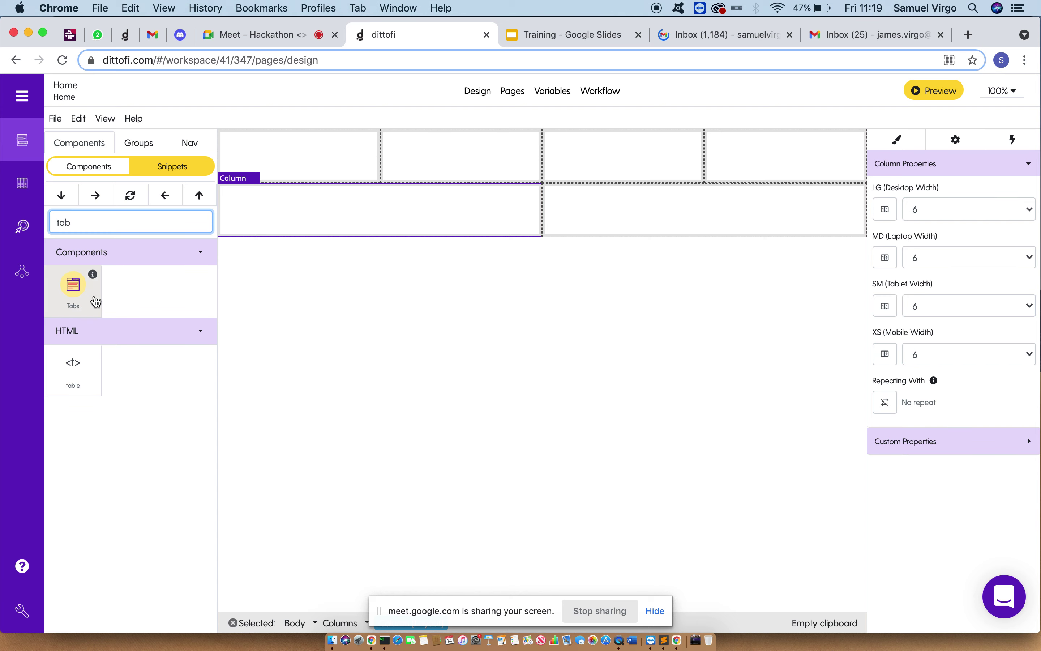
left_click(75, 368)
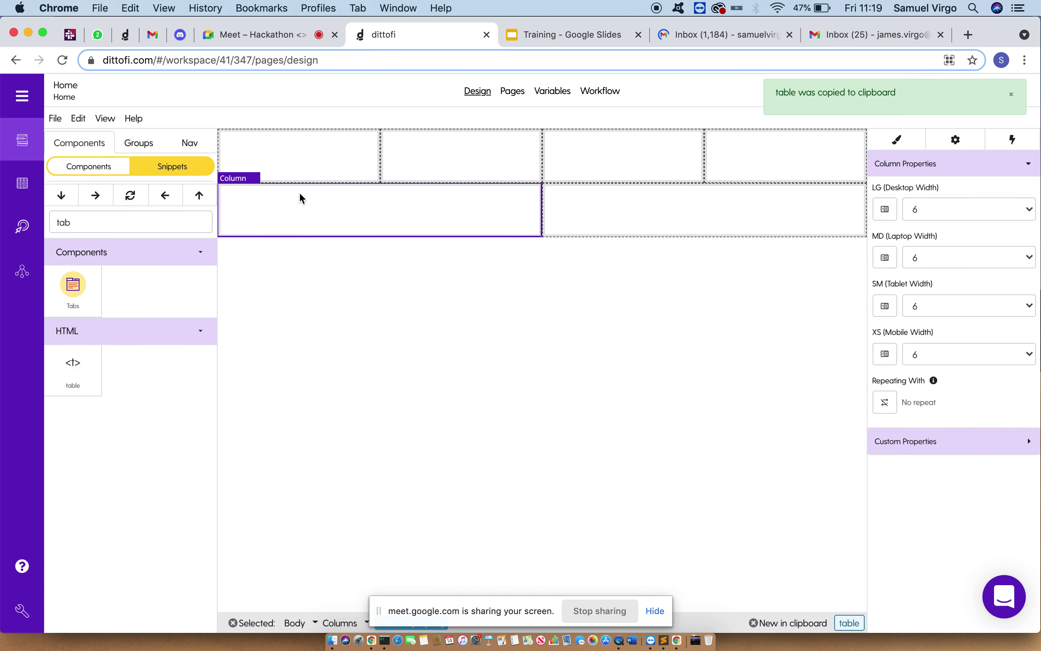
left_click(105, 201)
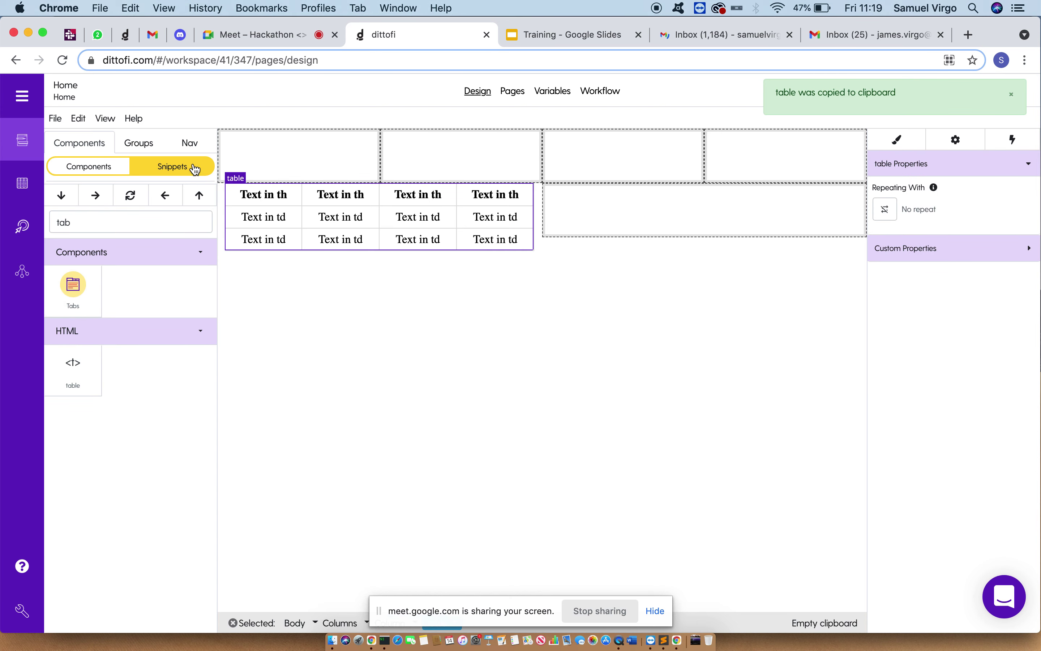
- Search the components for "im", insert an Image inside the second column of the bottom row and dismiss its settings popup
double_click(119, 222)
type("im")
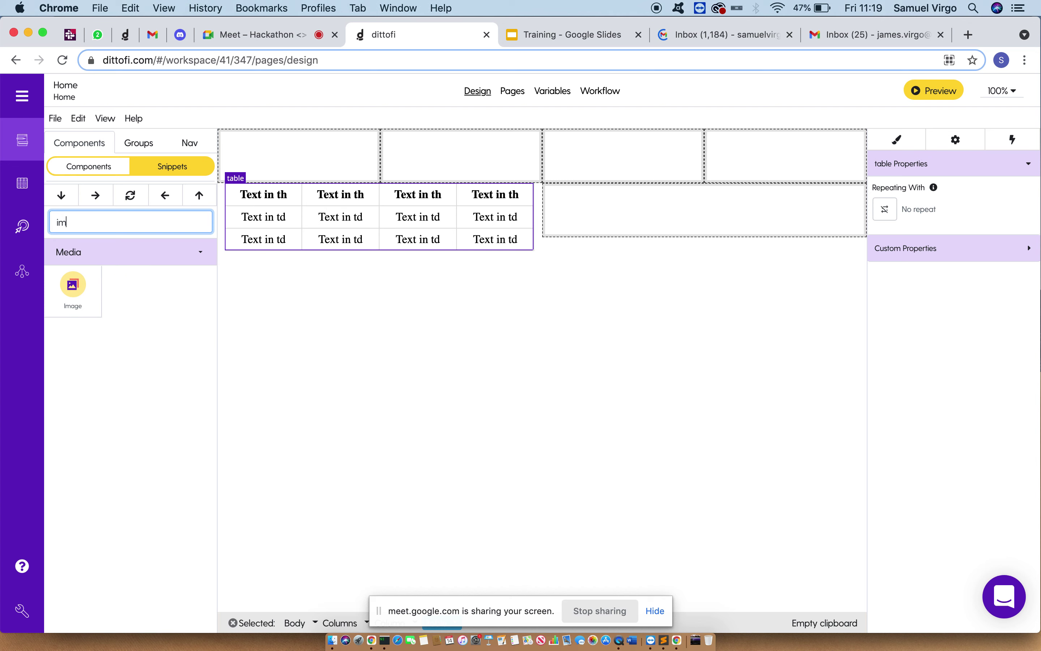
left_click(84, 303)
left_click(695, 193)
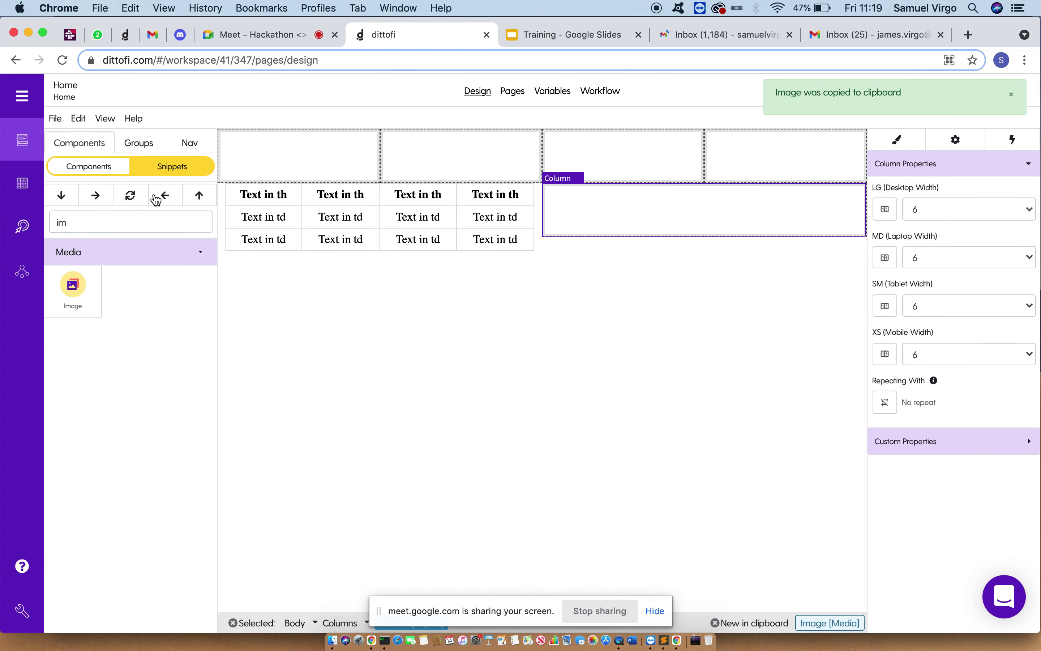
left_click(99, 197)
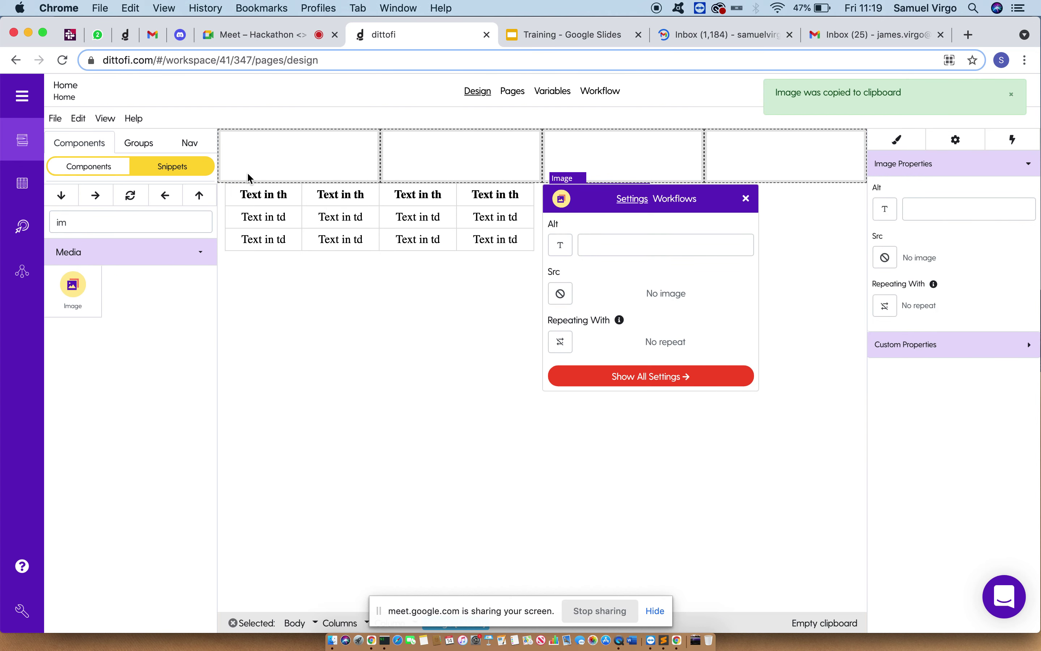
left_click(742, 200)
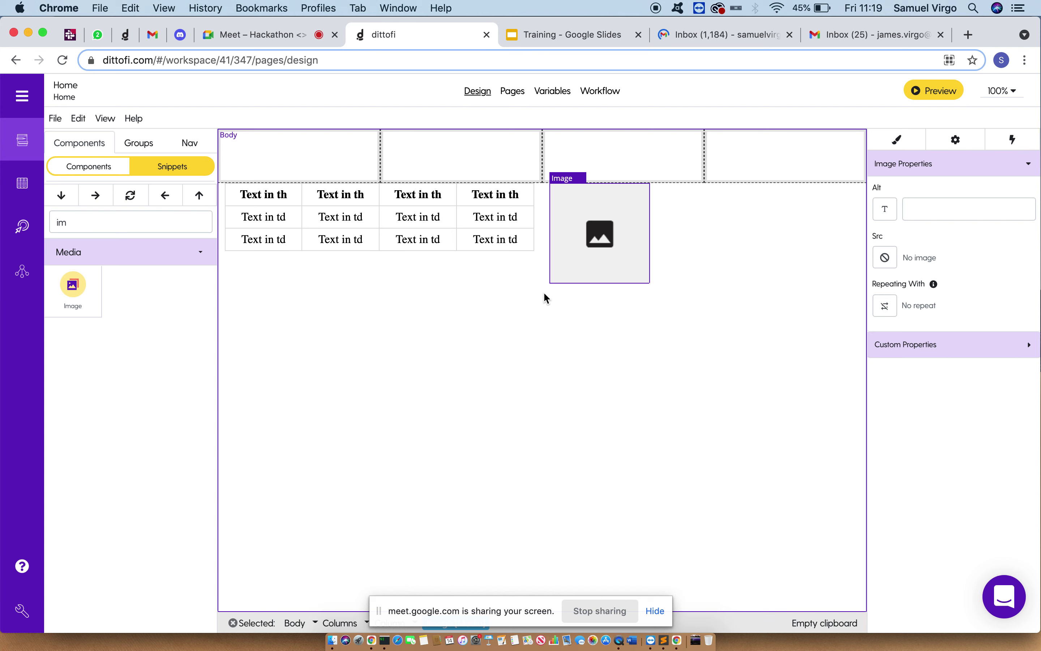
- Delete the Image and the table from the bottom row's columns and clear the component search
key("BackSpace")
left_click(520, 251)
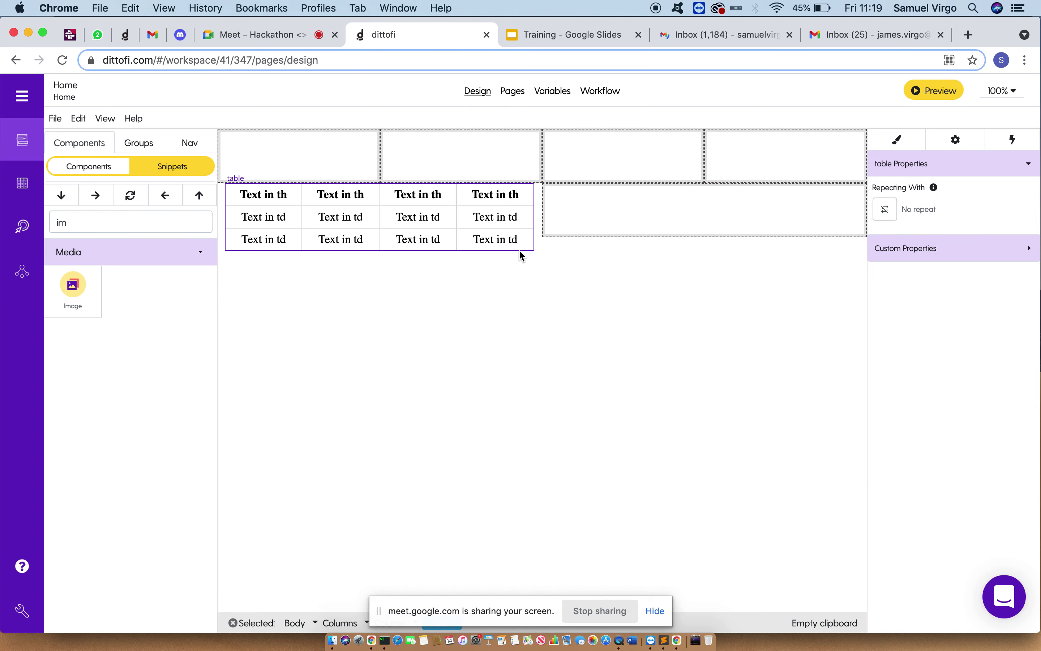
key("BackSpace")
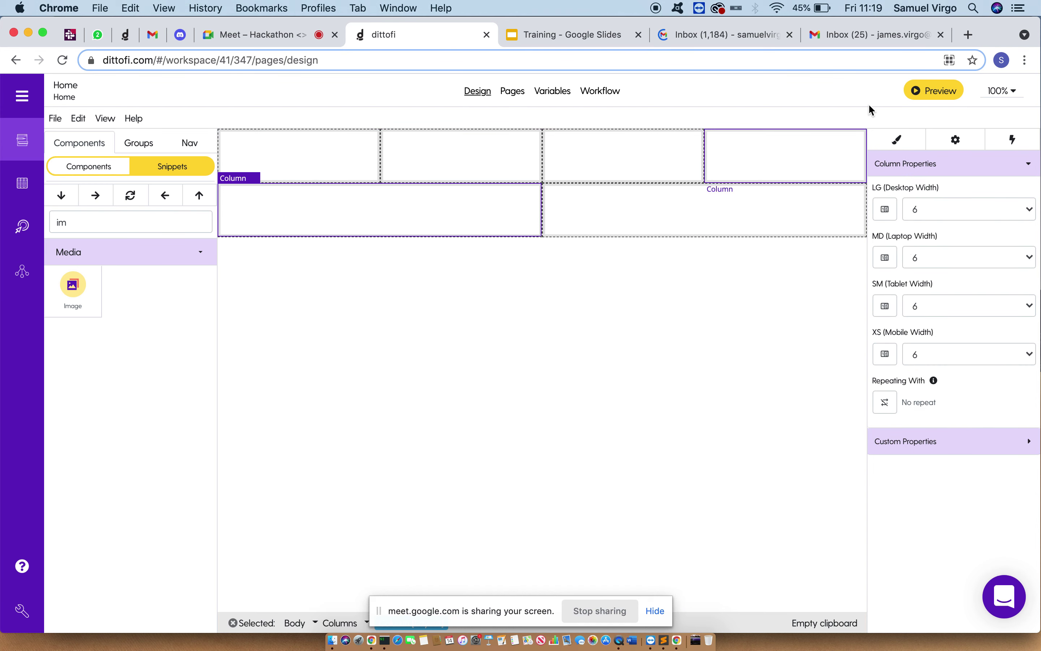
double_click(137, 226)
key("BackSpace")
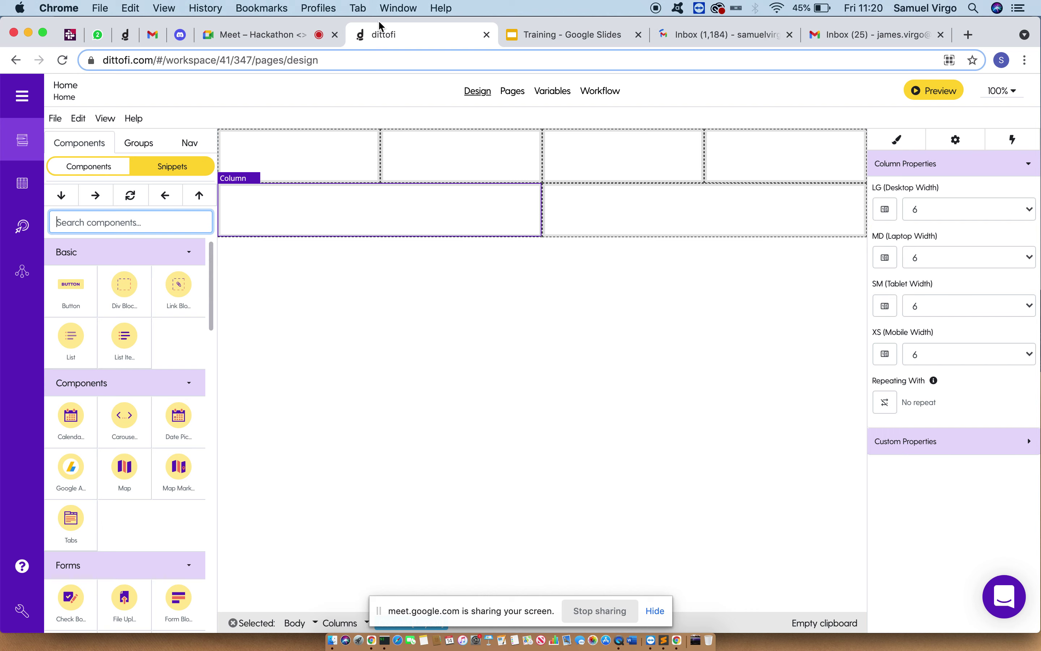
left_click(284, 38)
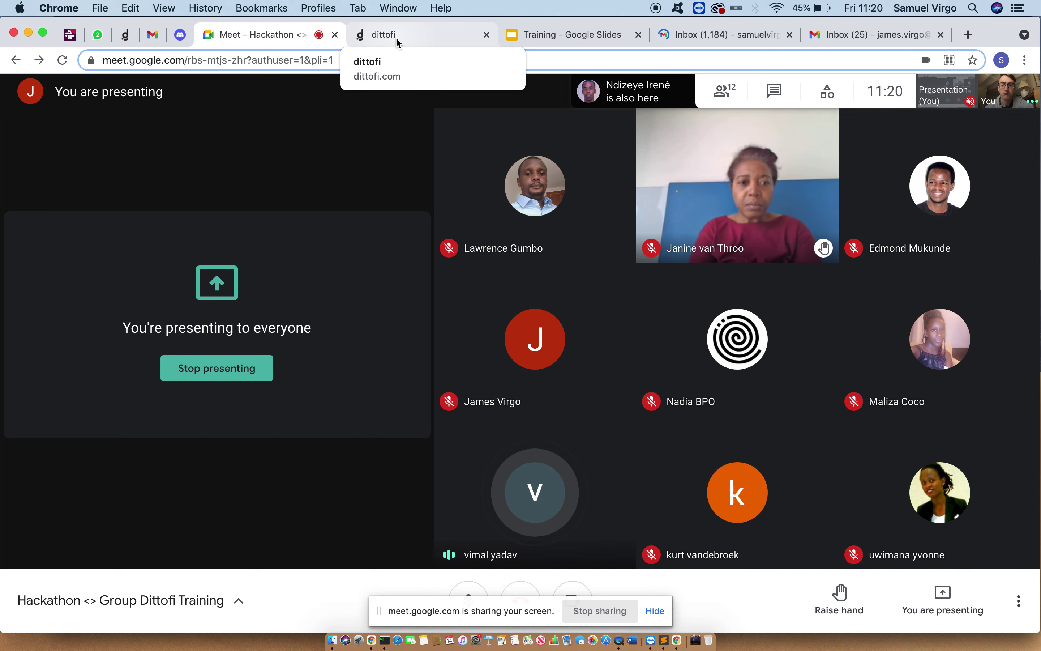
left_click(395, 37)
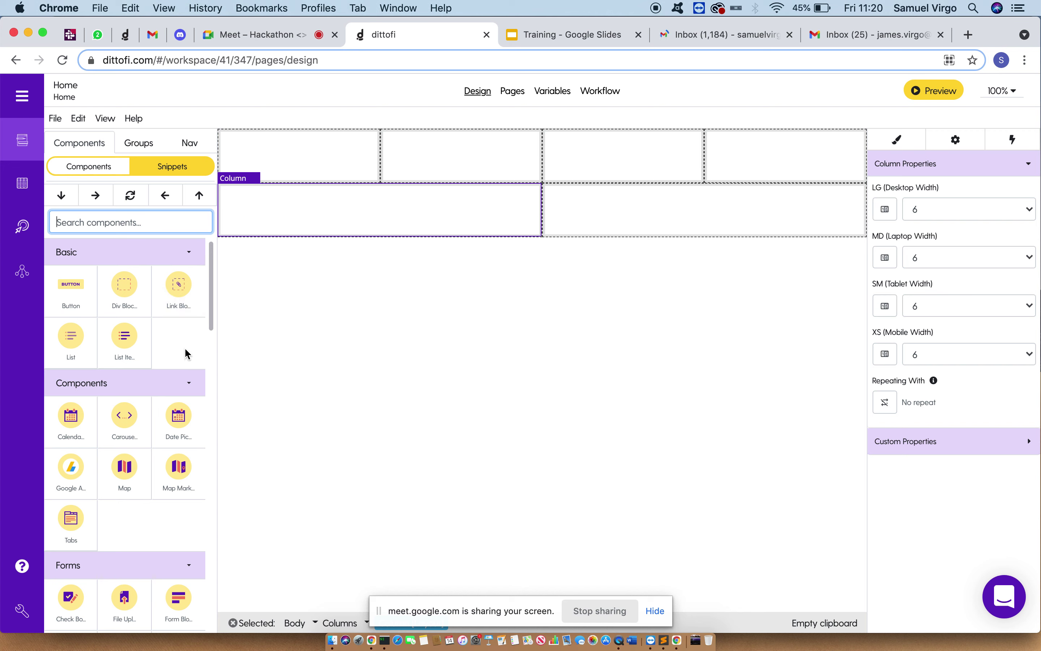
- Search the components for "image", insert an Image inside the first column of the bottom row and dismiss its settings popup
scroll(186, 354, "down", 5)
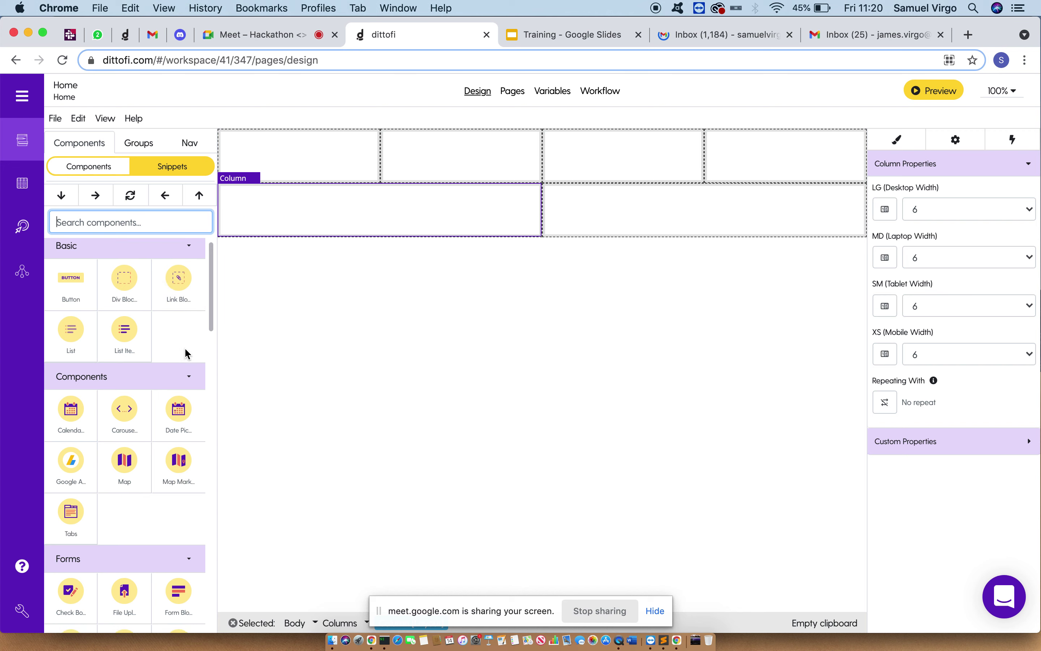
scroll(187, 354, "up", 5)
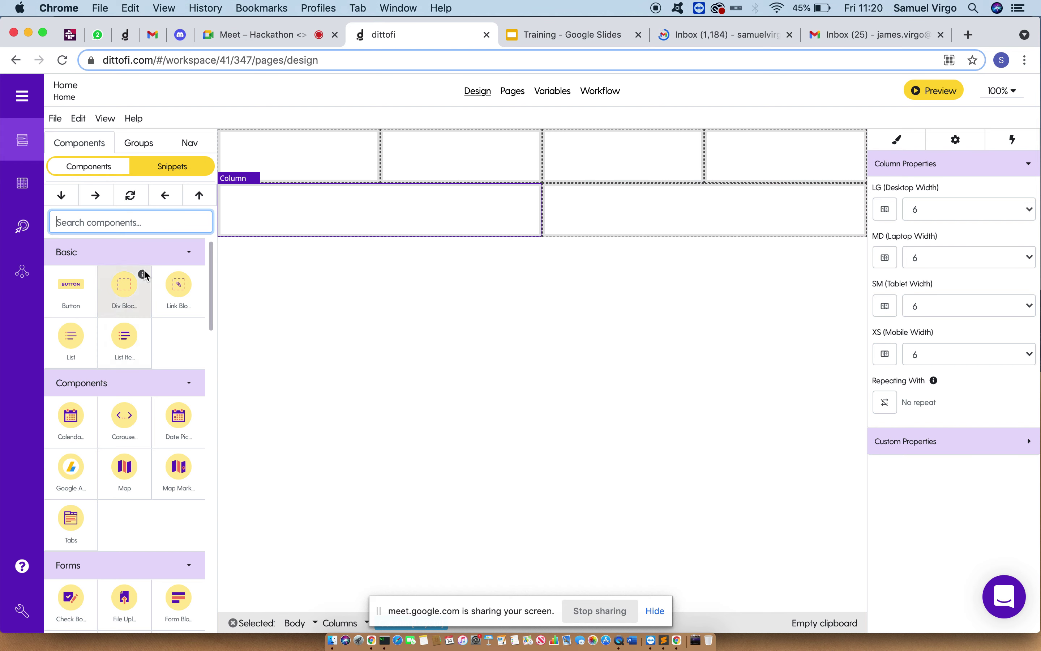
scroll(153, 362, "down", 10)
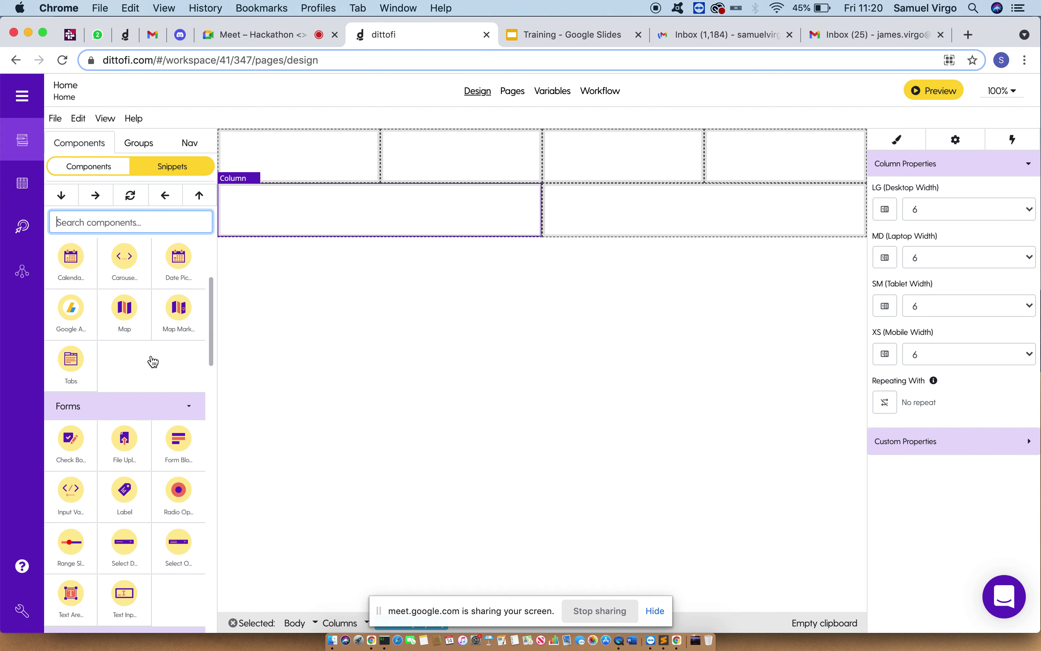
scroll(152, 362, "down", 5)
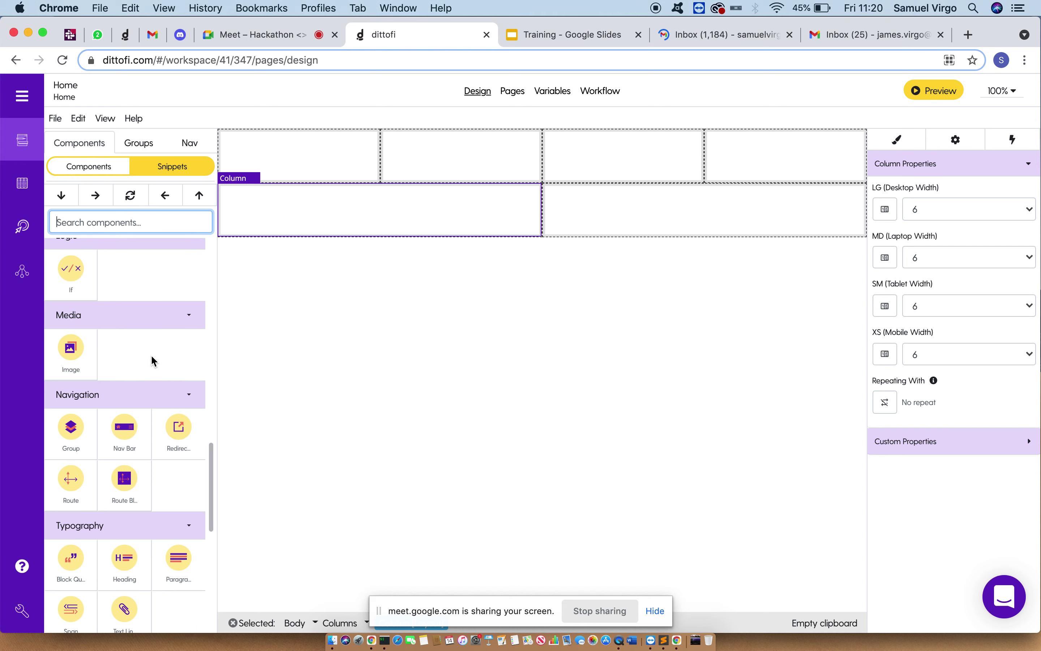
left_click(104, 219)
type("image")
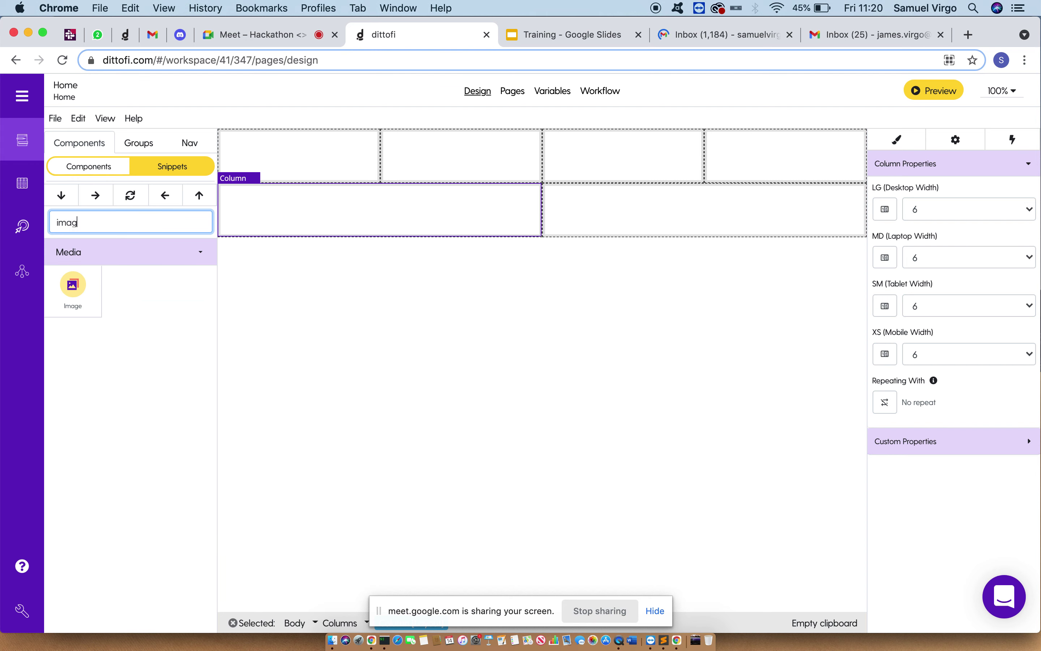
left_click(77, 293)
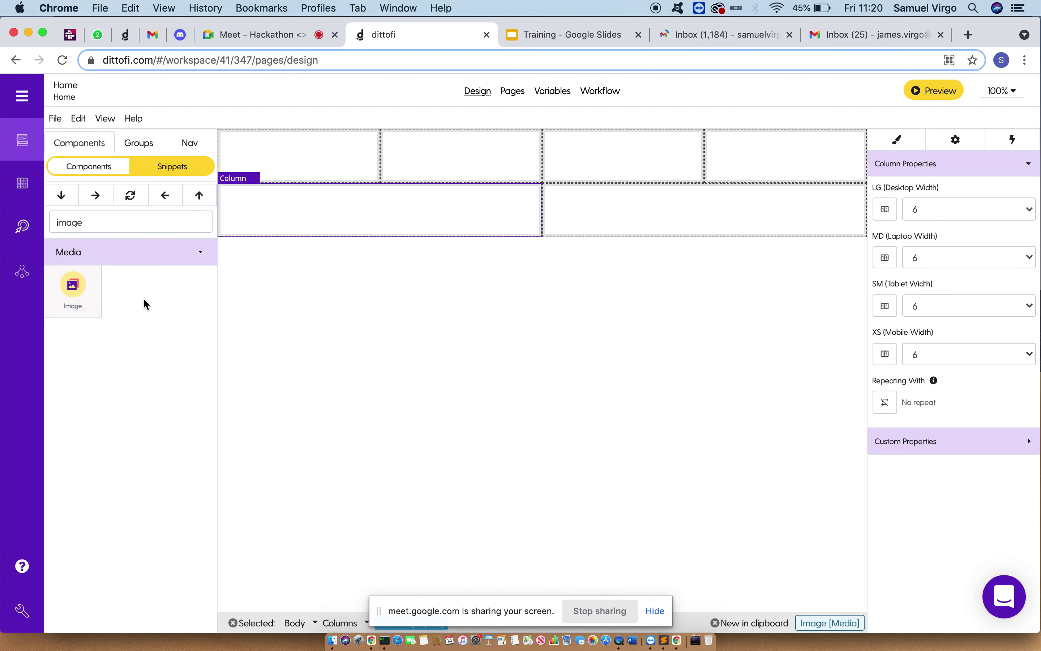
left_click(78, 297)
left_click(95, 197)
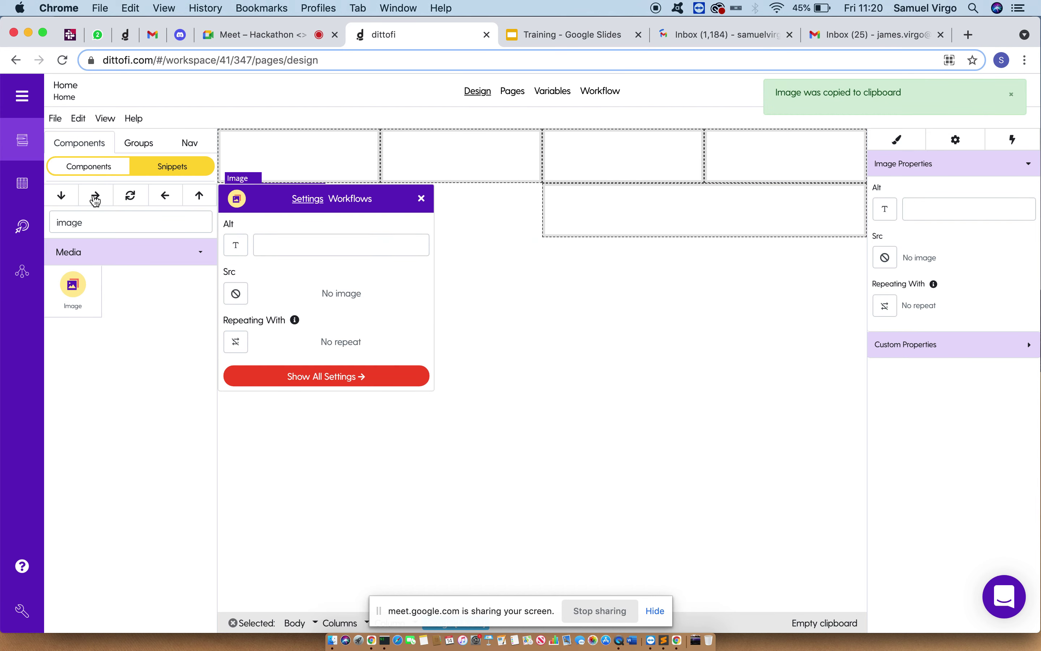
left_click(421, 198)
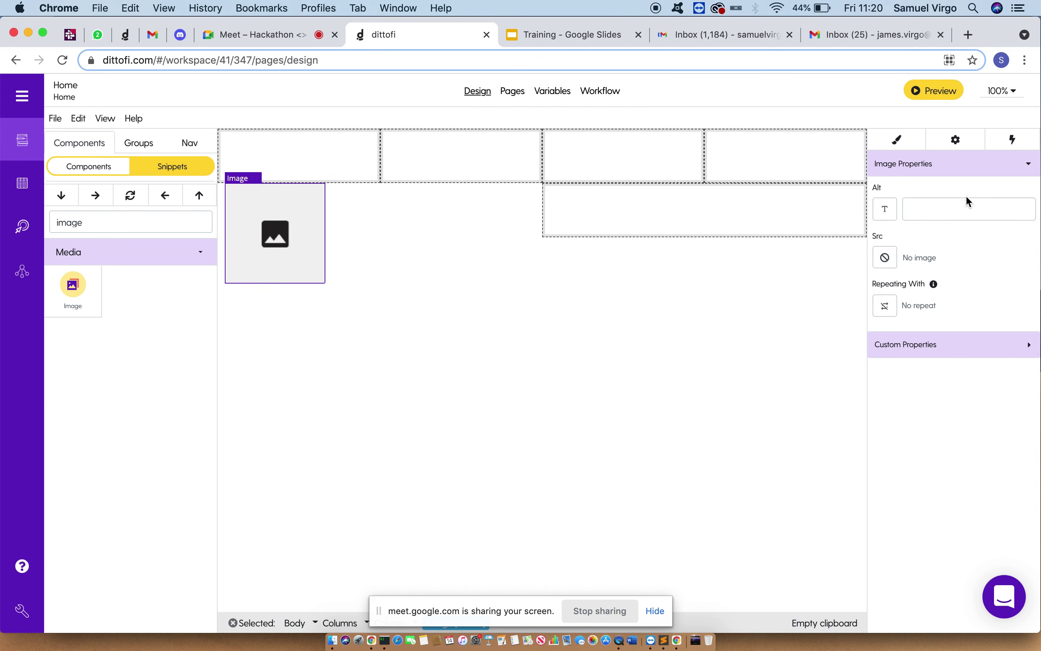
- Examine the new Image's styles and settings and the properties of the Columns row that contains it
left_click(893, 147)
left_click(952, 149)
left_click(507, 212)
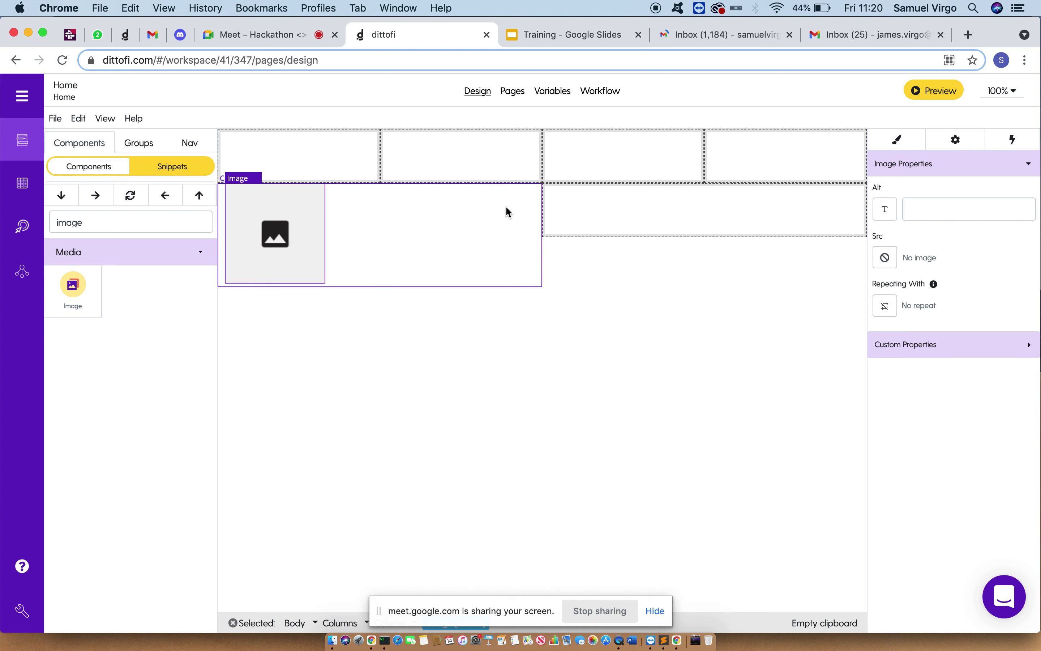
left_click(340, 623)
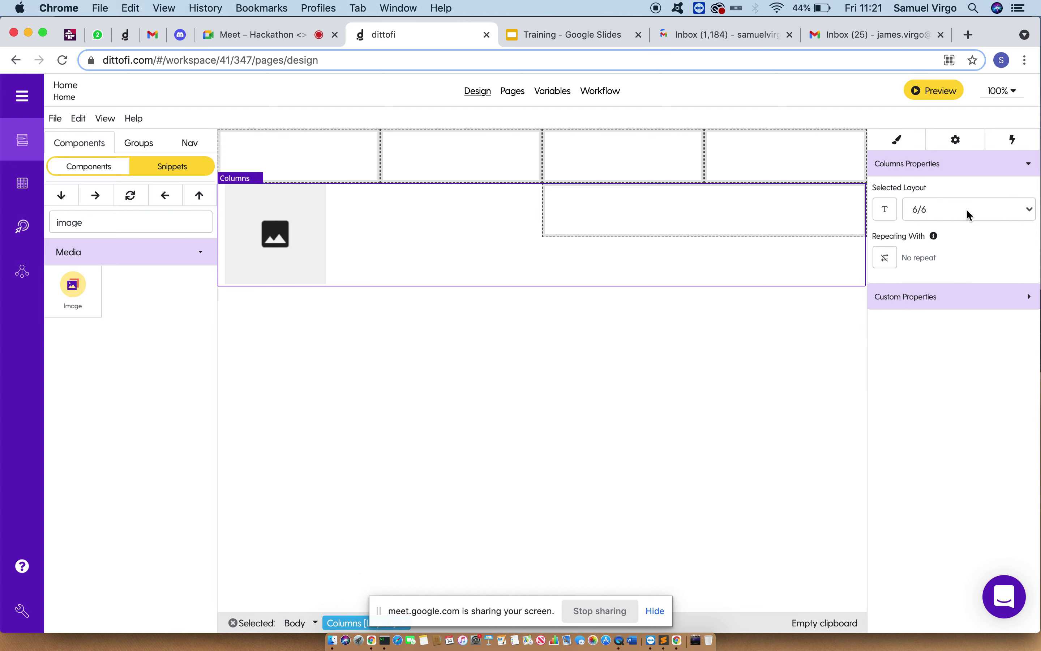
- For the Image's source, open and cancel a Public Files upload, and switch the source type to URL
left_click(310, 244)
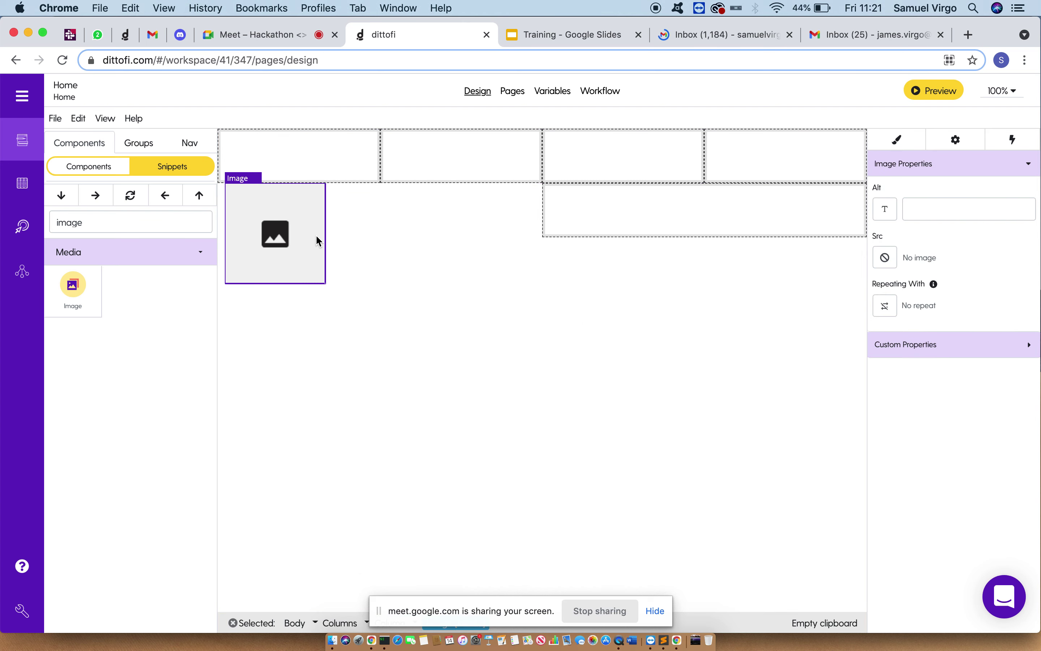
left_click(886, 260)
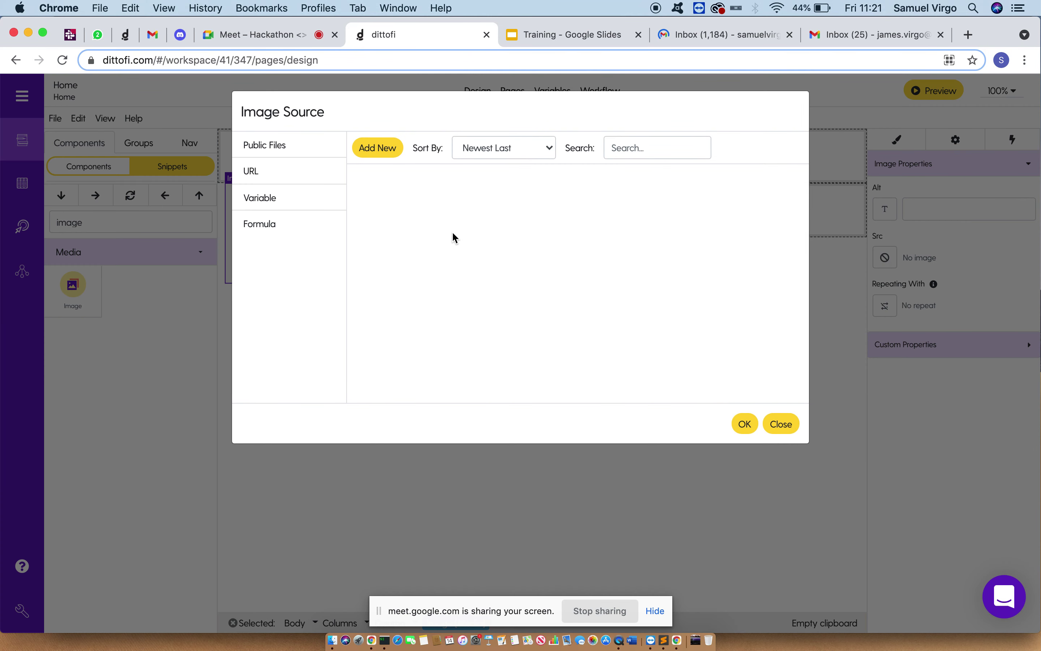
triple_click(250, 145)
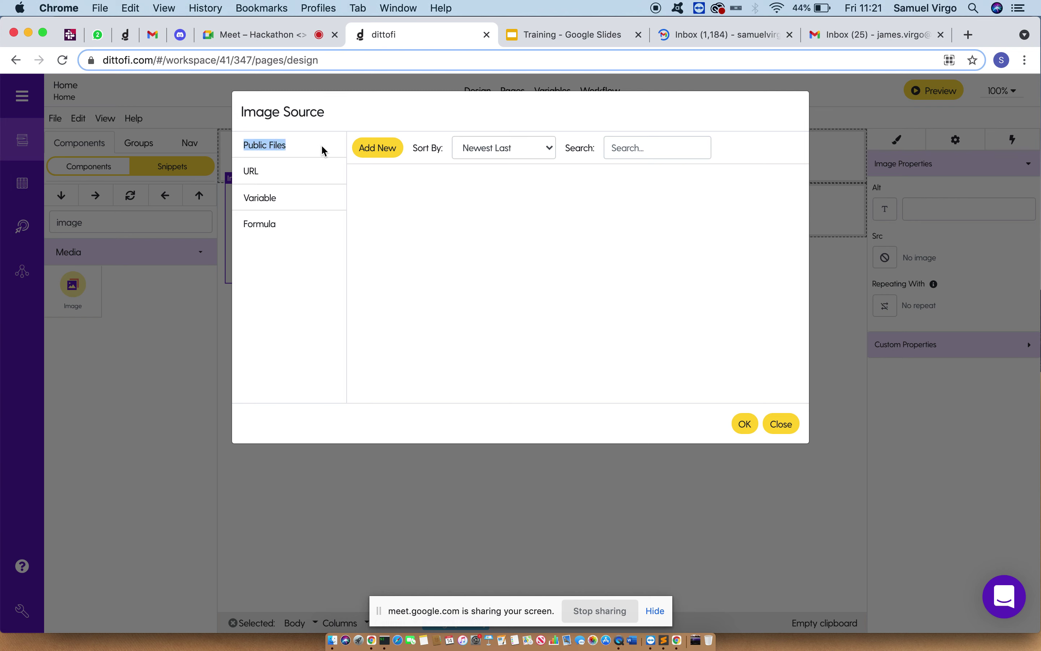
left_click(391, 151)
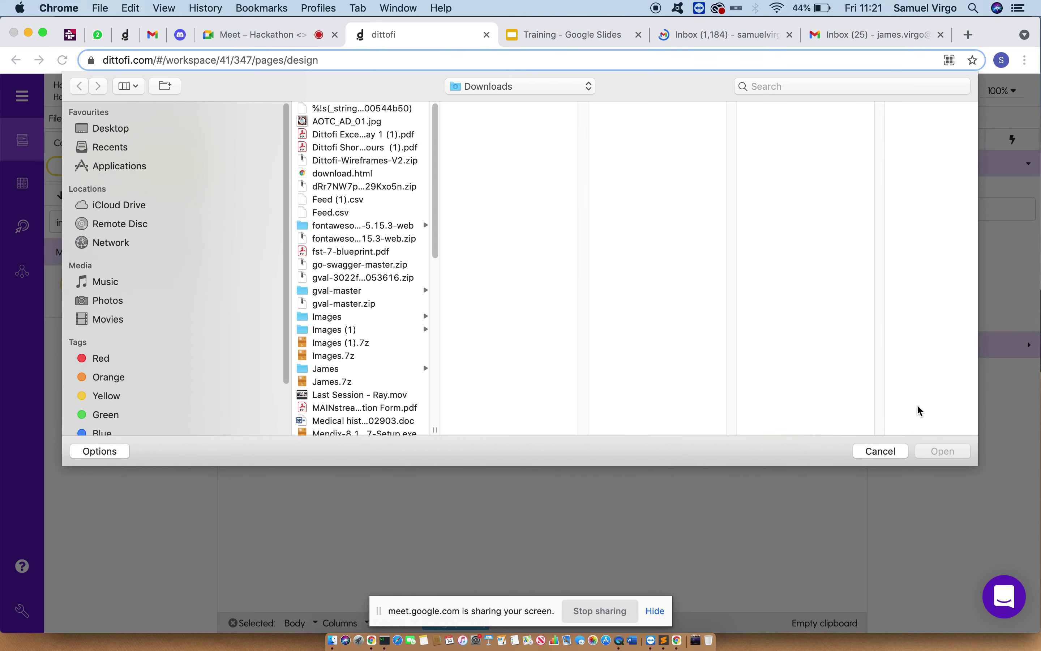
left_click(876, 452)
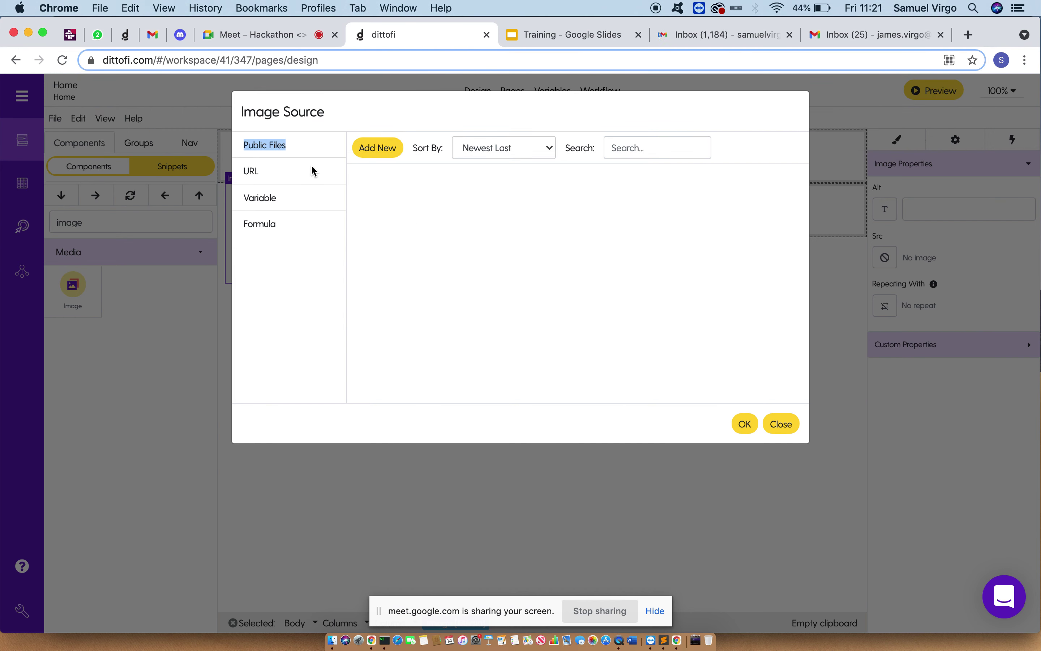
left_click(251, 169)
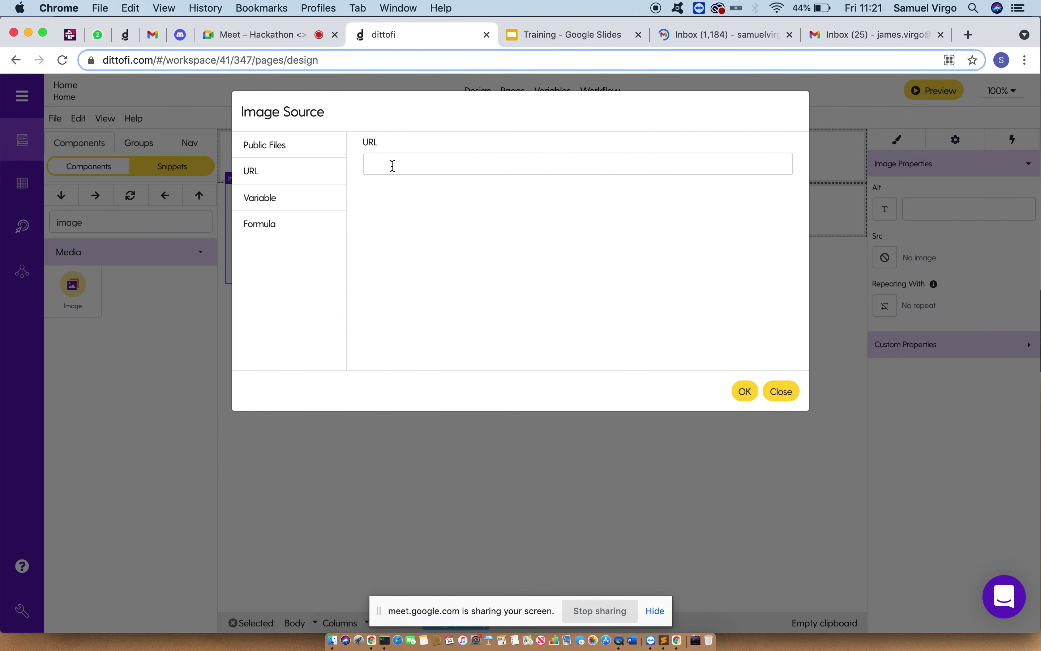
- Search Google for "google images" in a new browser tab and open the 9to5google.com picture from the image results in its own tab
left_click(961, 36)
type("google image")
key("Return")
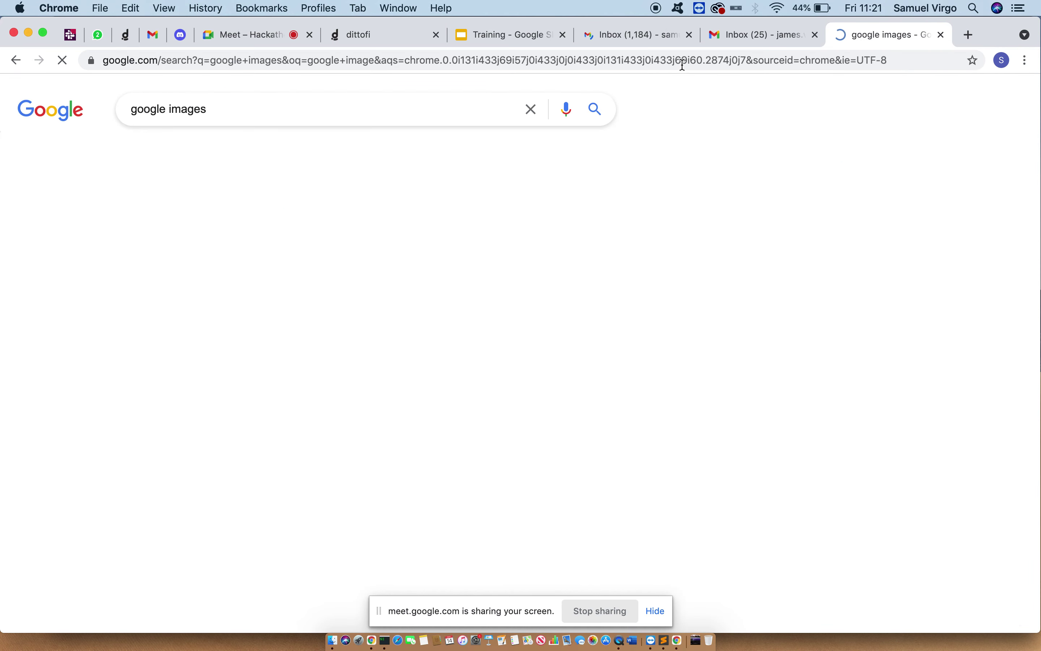
left_click(208, 153)
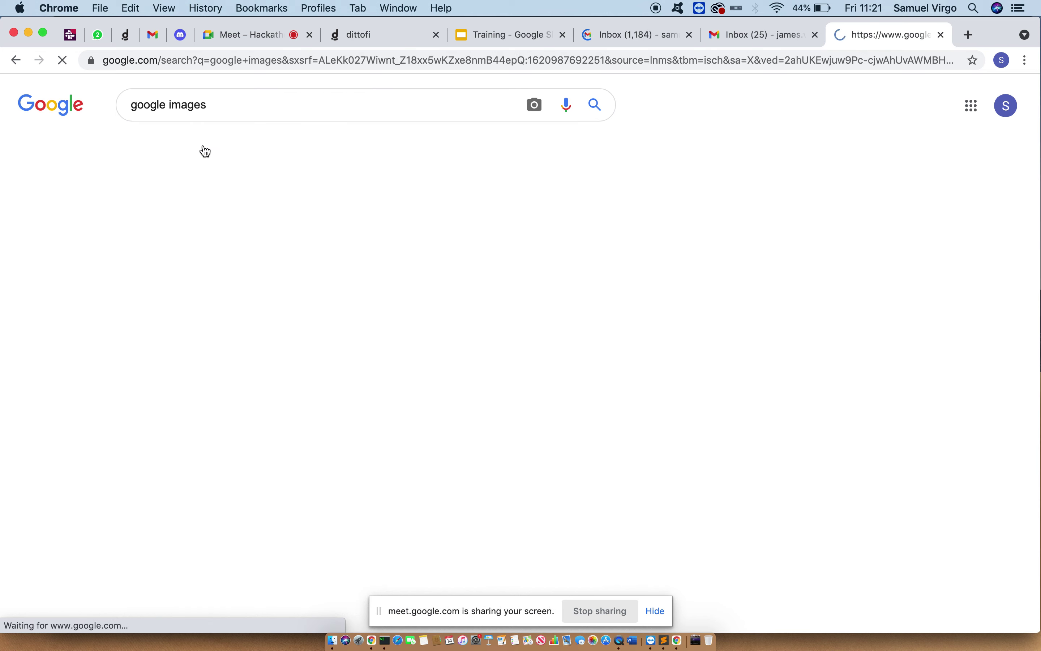
right_click(489, 290)
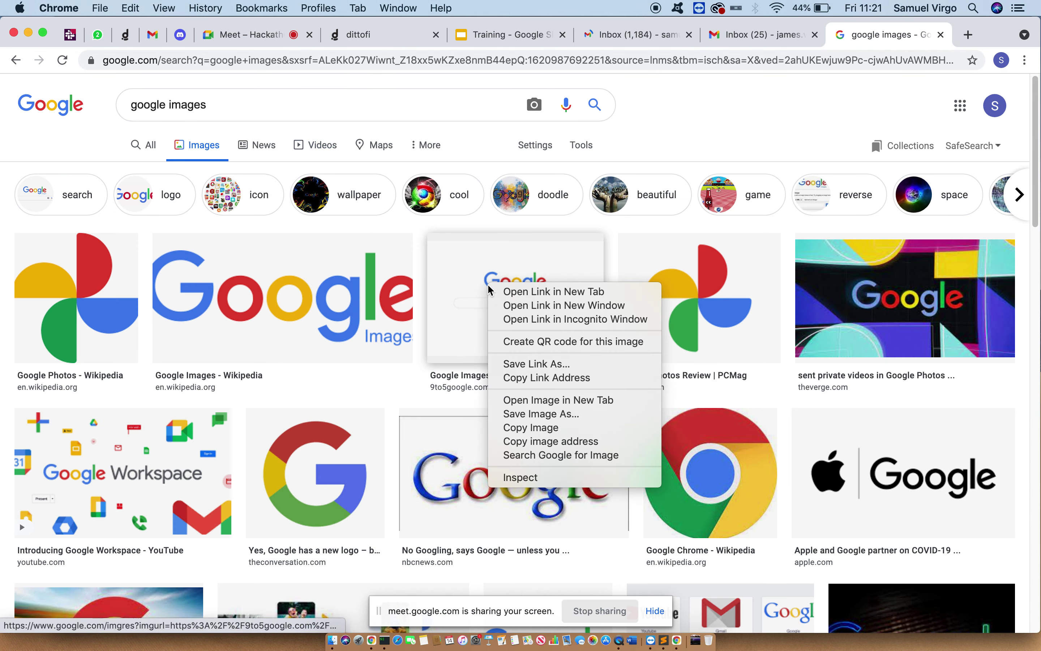
left_click(570, 400)
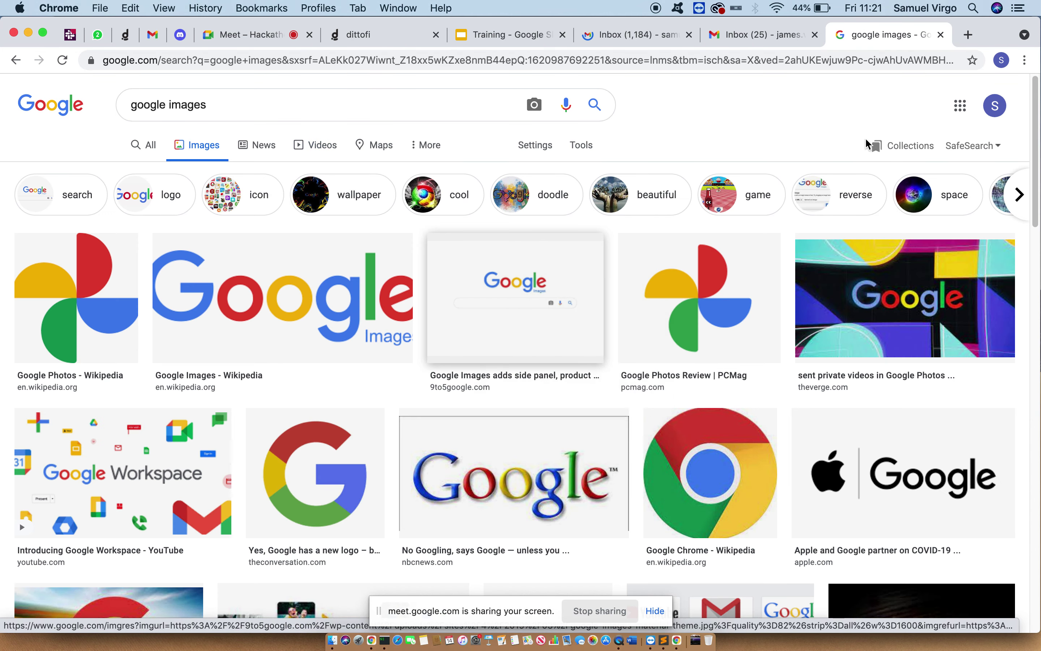
- Copy the 9to5google.com picture's data address from its browser tab and enter it as the URL source of the Image in Dittofi
left_click(887, 39)
left_click(830, 60)
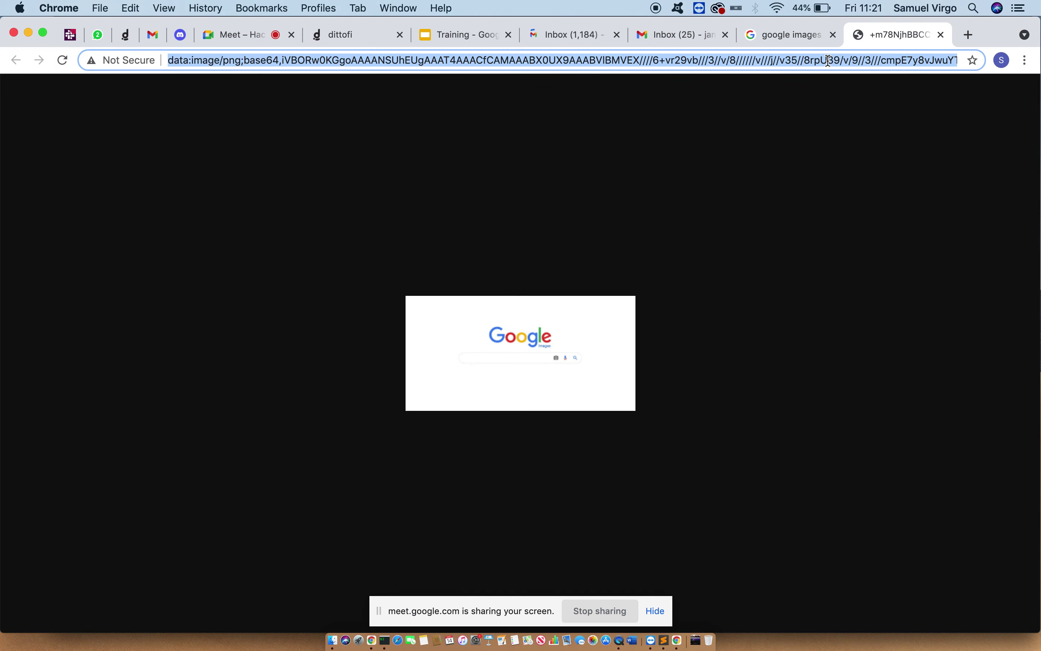
left_click(343, 40)
left_click(406, 160)
key("super+v")
left_click(752, 393)
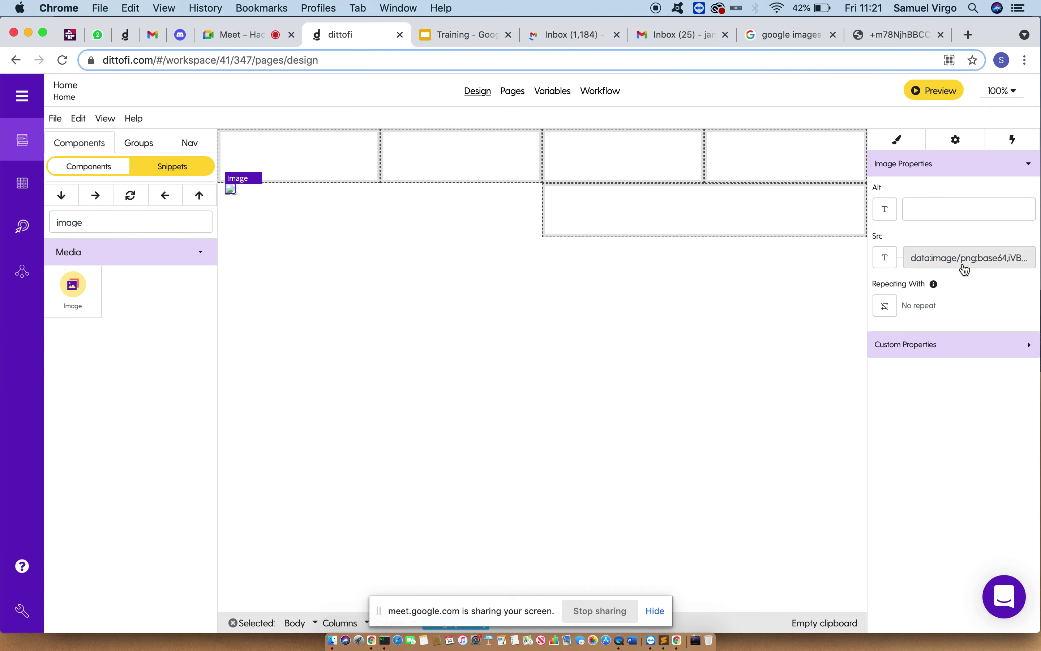
- Open the Wikipedia "Google Images" logo from the Google image results in its own tab and copy its web address
left_click(886, 34)
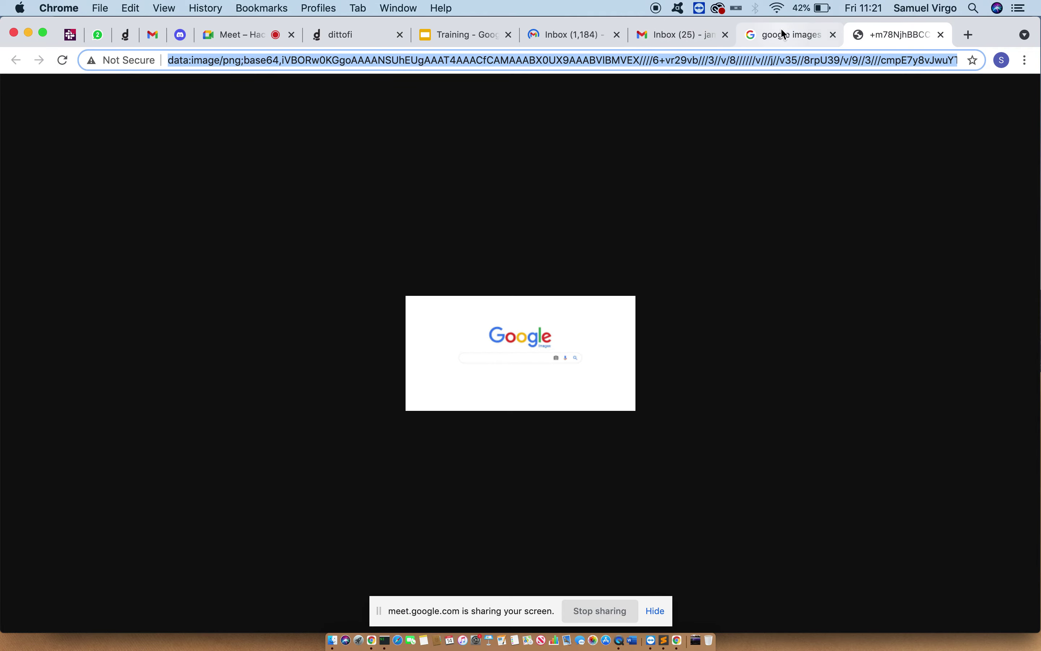
left_click(792, 37)
left_click(283, 301)
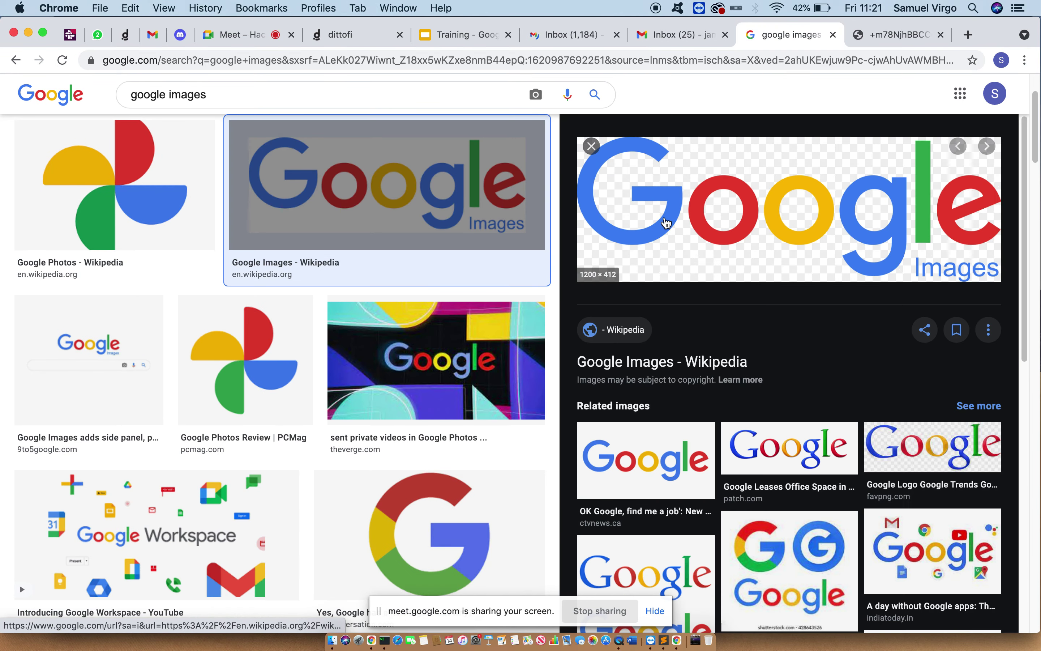
right_click(711, 211)
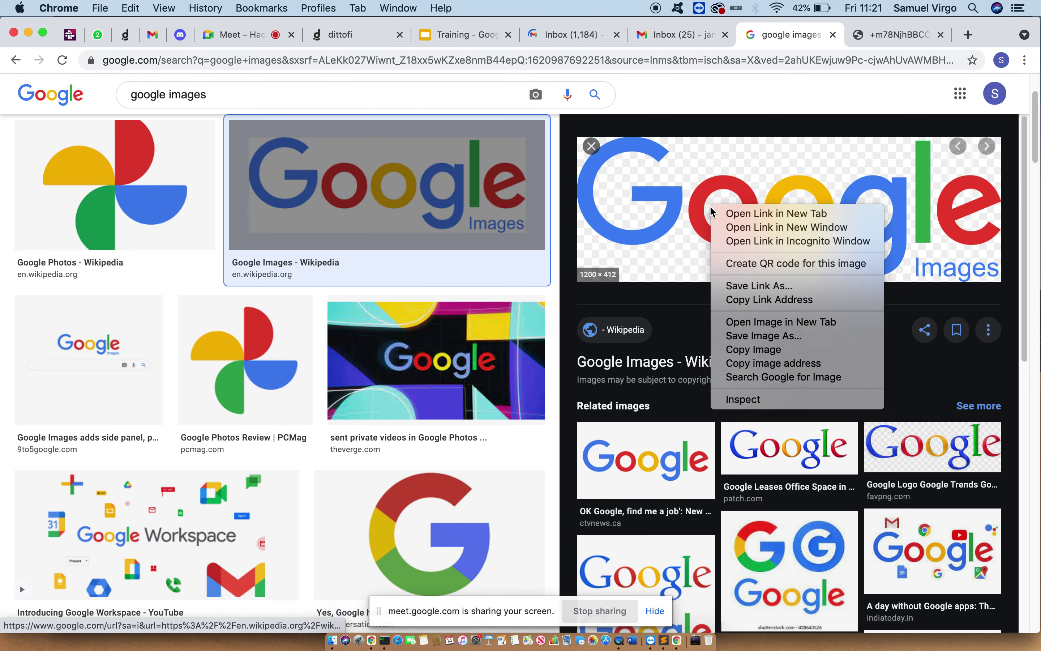
left_click(765, 323)
left_click(798, 32)
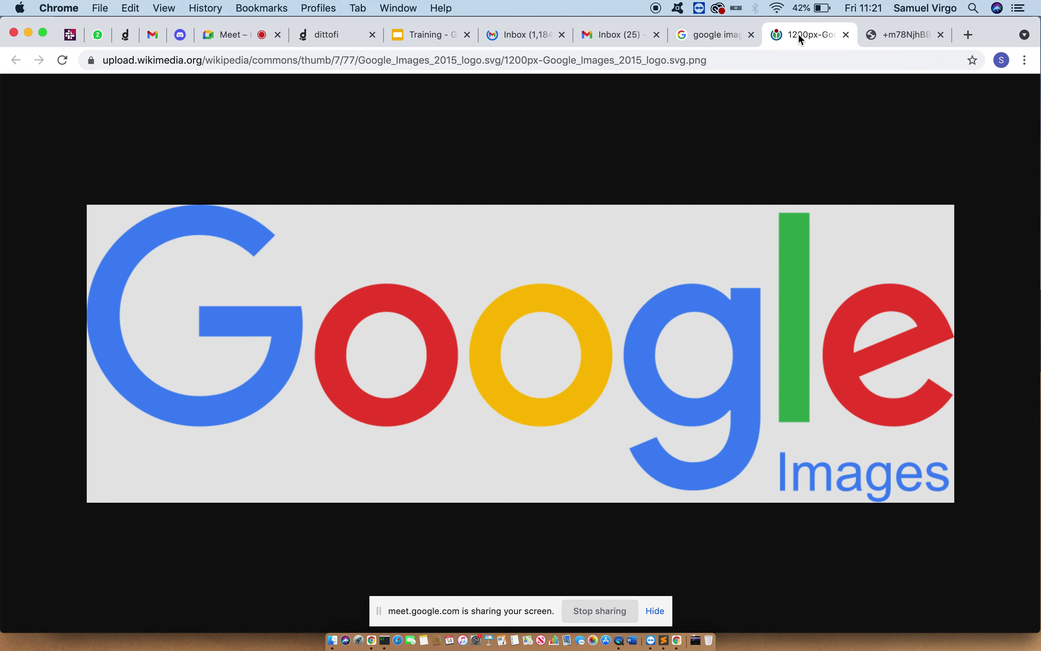
left_click(727, 65)
key("super+c")
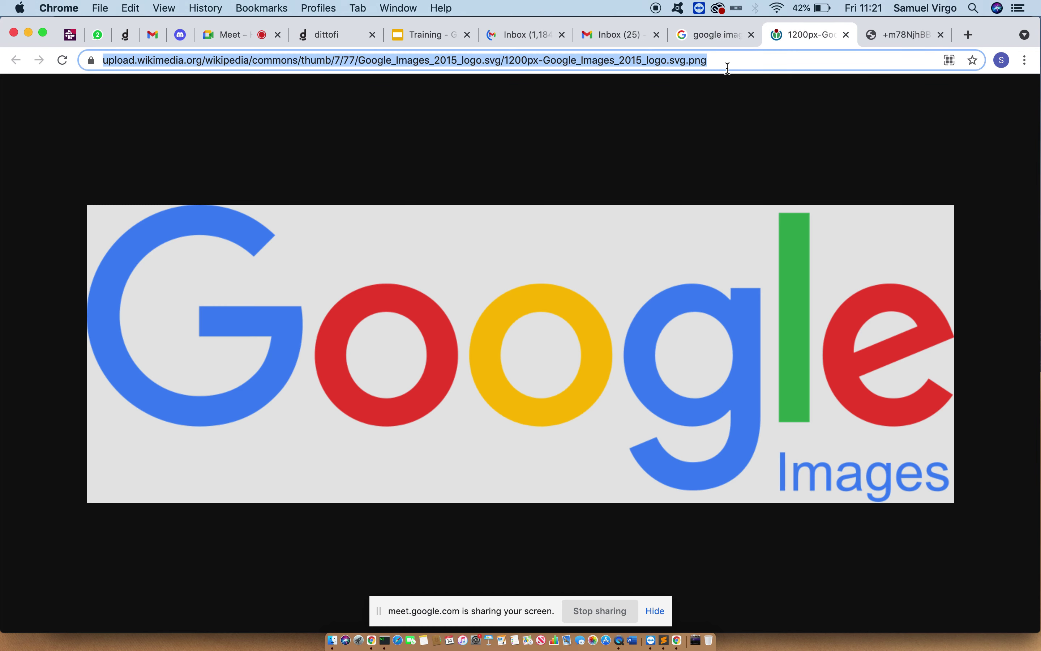
- In Dittofi, set the Image's source URL to the copied upload.wikimedia.org logo address and dismiss the Image's settings popup
left_click(338, 33)
double_click(257, 181)
left_click(304, 293)
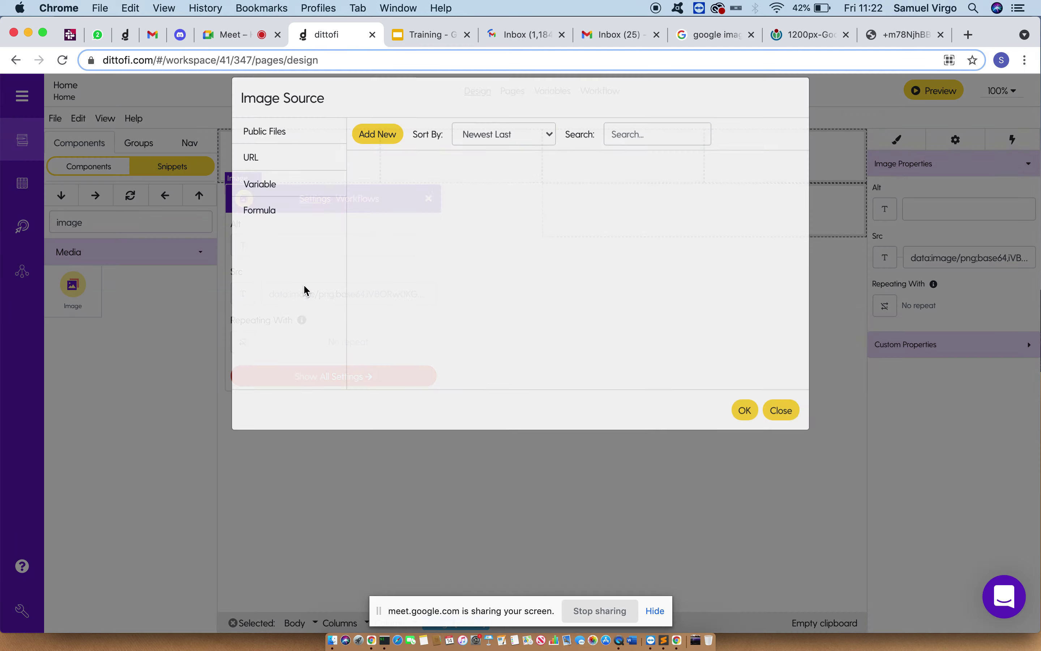
left_click(276, 172)
left_click(413, 168)
key("super+v")
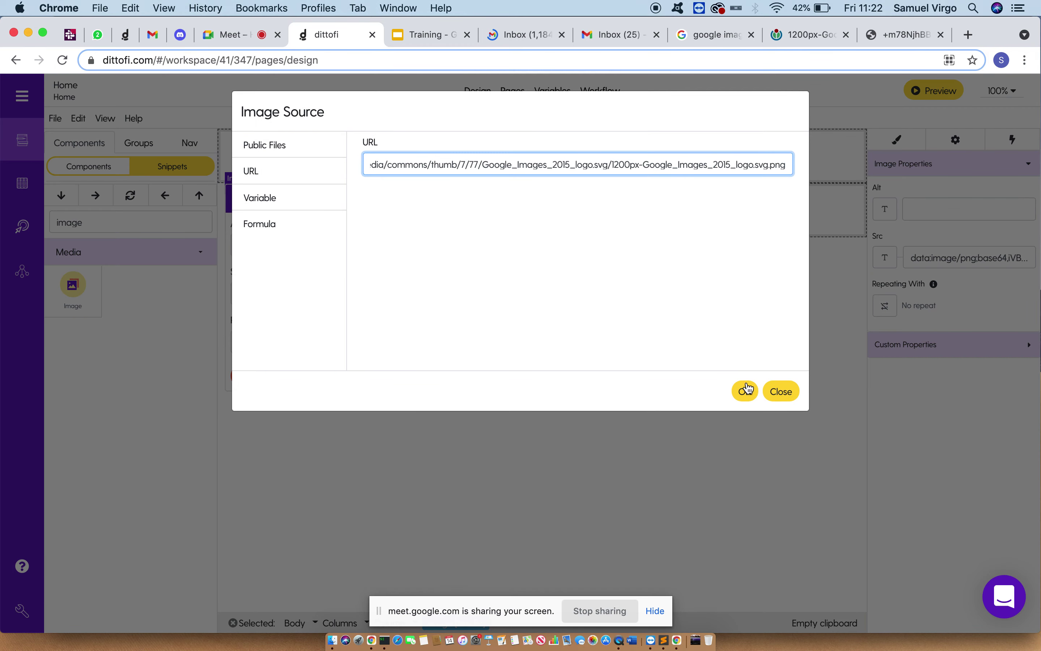
left_click(745, 424)
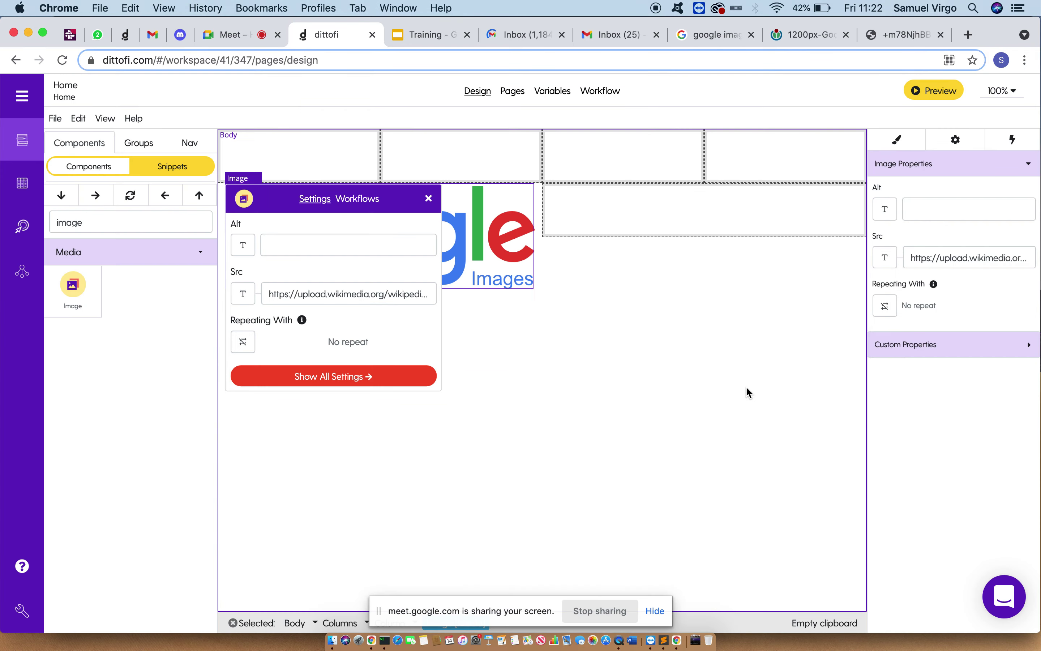
left_click(430, 199)
- Examine the Public Files upload option for the Image's source and leave it without choosing a file
left_click(914, 256)
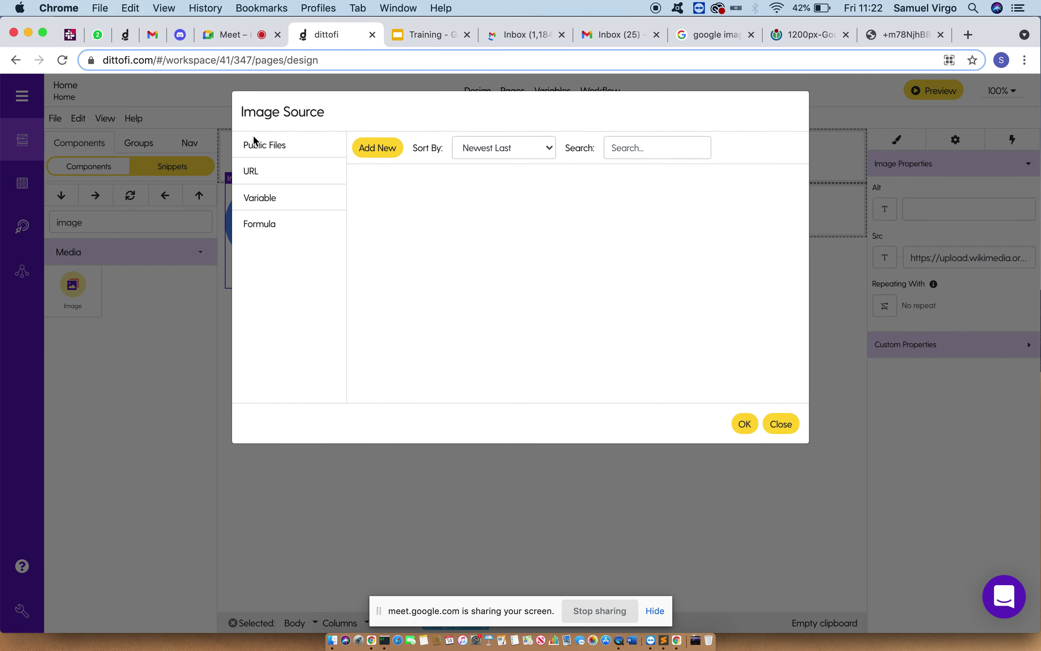
left_click(376, 150)
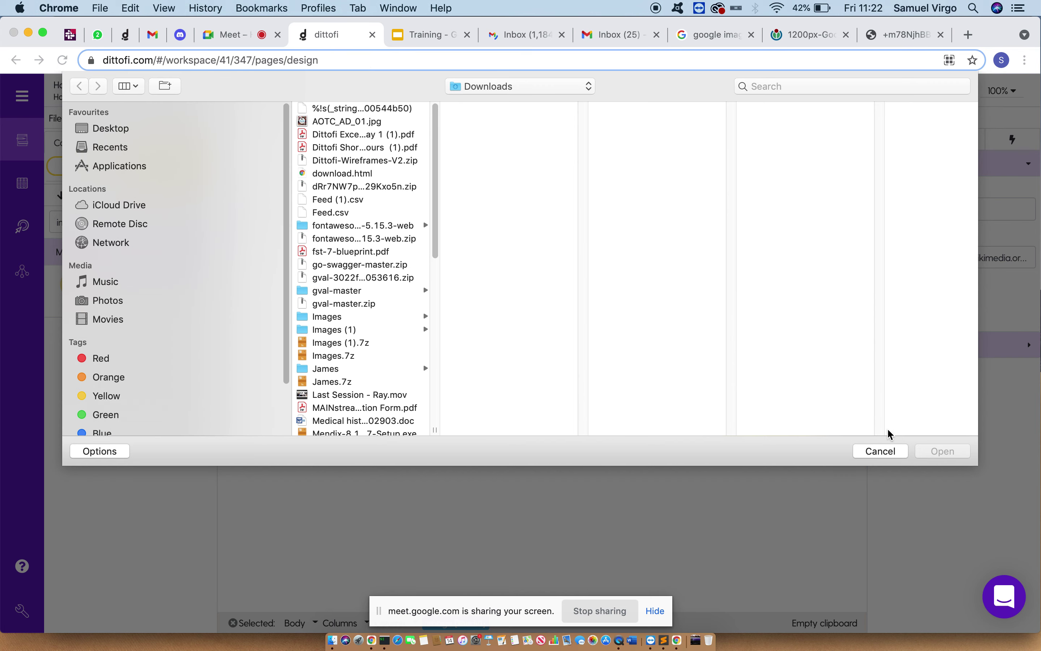
left_click(891, 454)
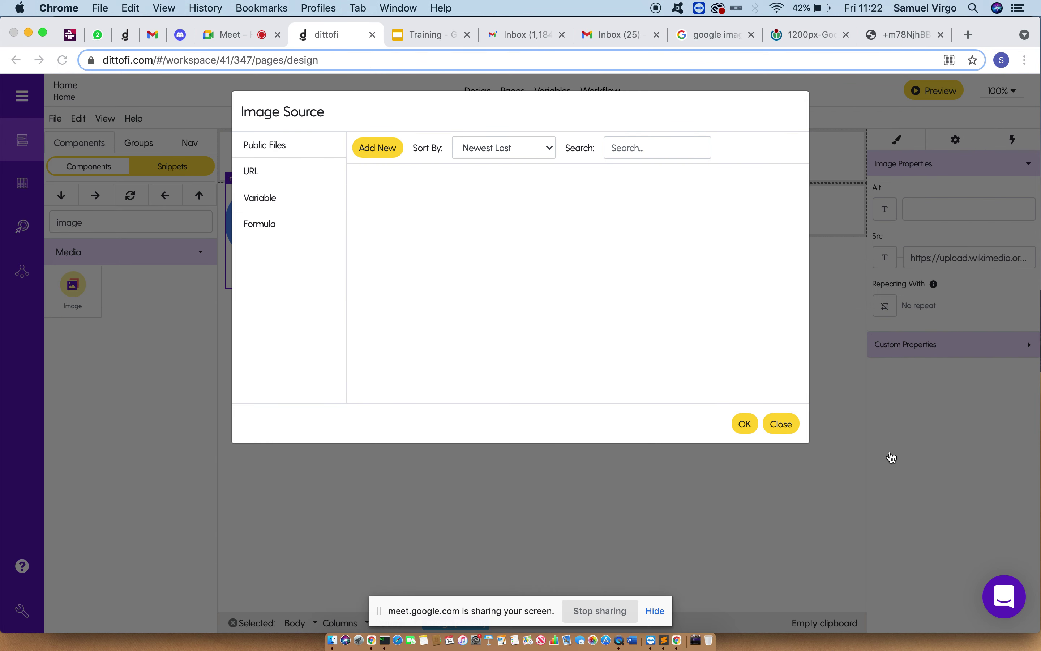
left_click(781, 424)
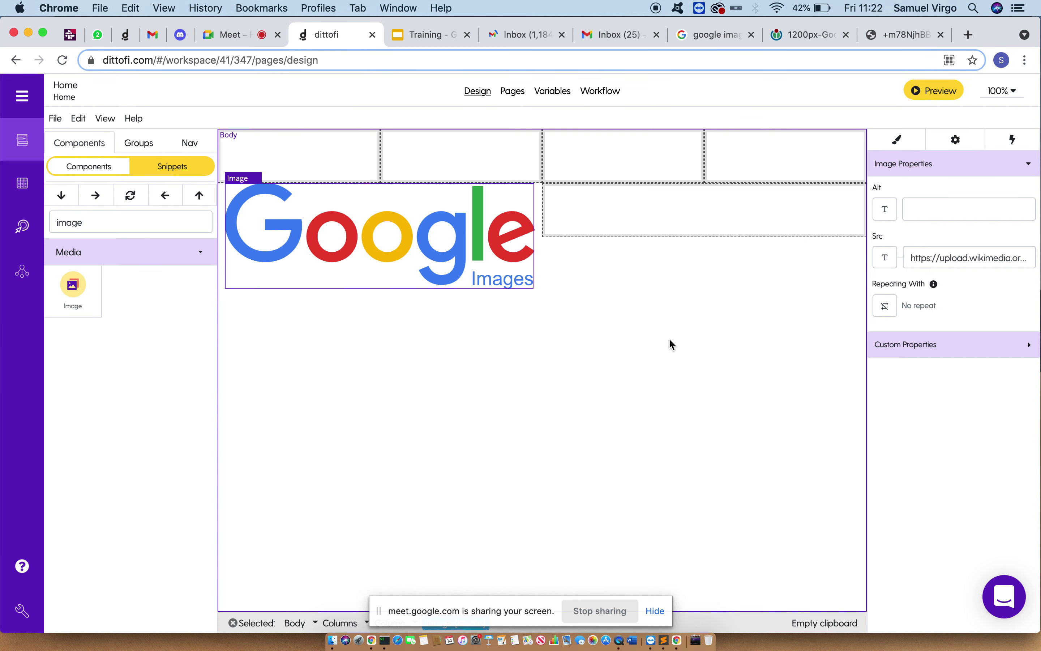
- Clear the component search and look through the categories of available components
left_click(125, 229)
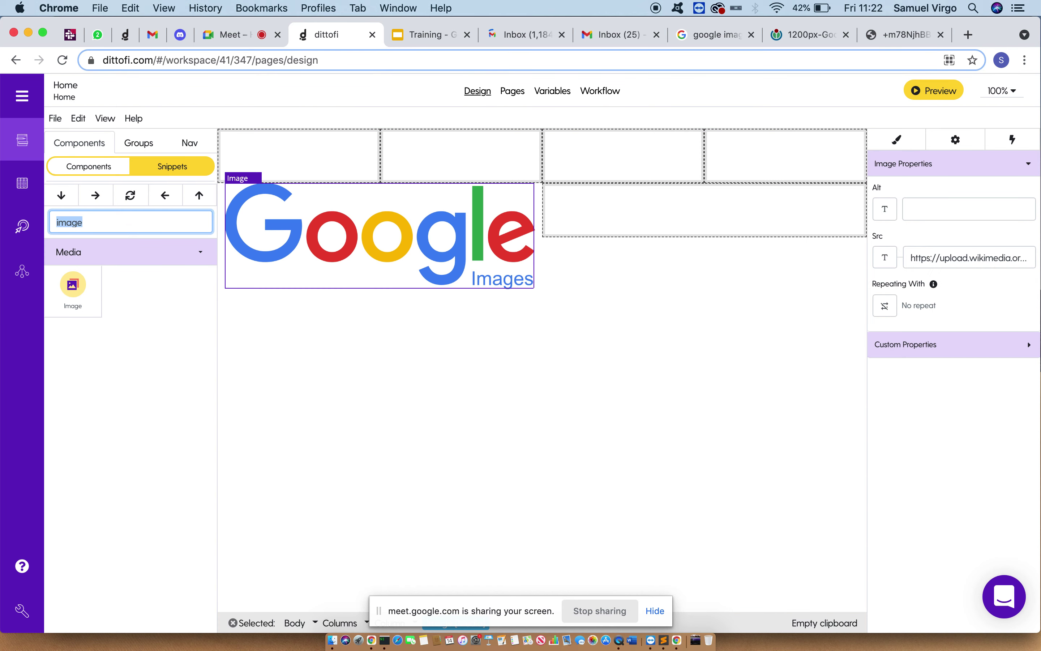
key("BackSpace")
scroll(144, 355, "down", 10)
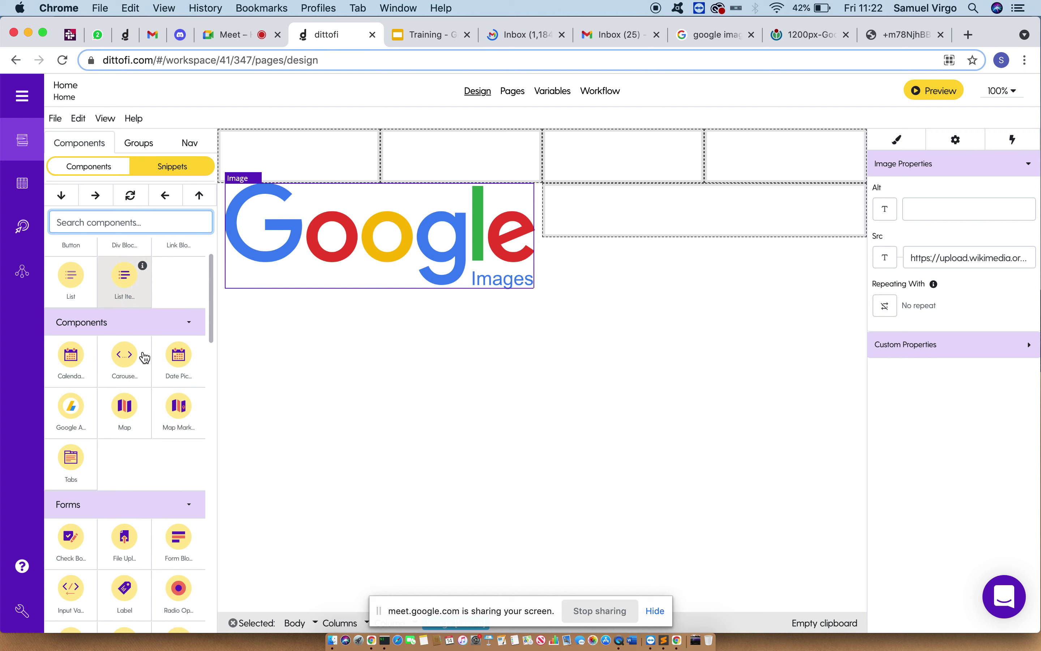
scroll(144, 357, "down", 5)
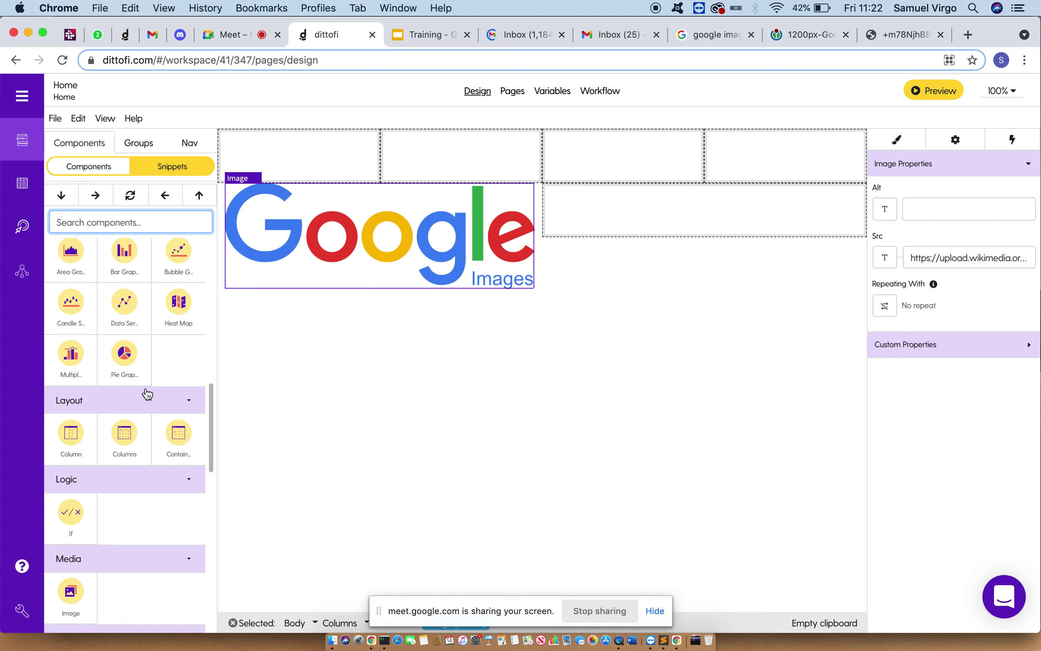
scroll(146, 394, "up", 10)
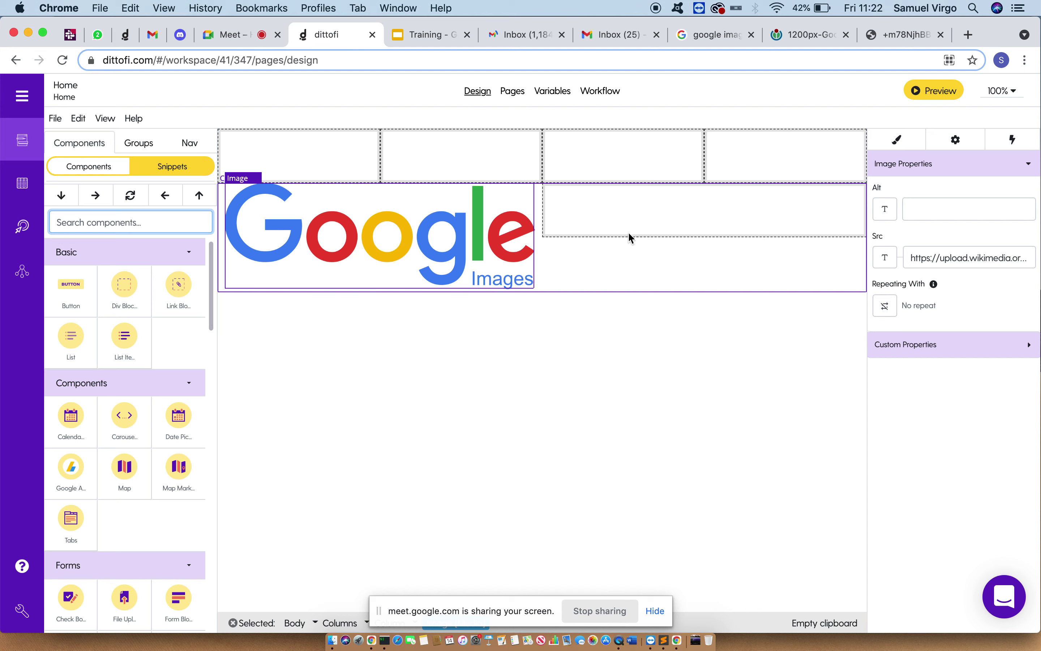
- Delete all Columns rows, including the Image, to leave the page body empty
left_click(645, 223)
key("BackSpace")
key("BackSpace")
key("BackSpace")
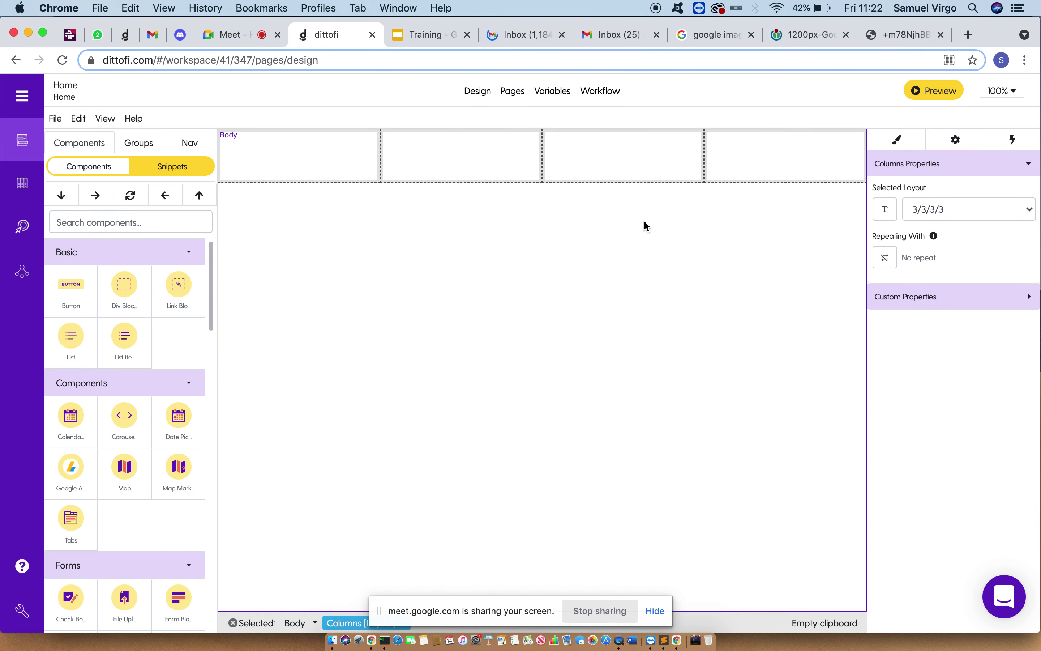
key("BackSpace")
- Search the components for "col" and insert a Columns component into the empty page body
left_click(165, 220)
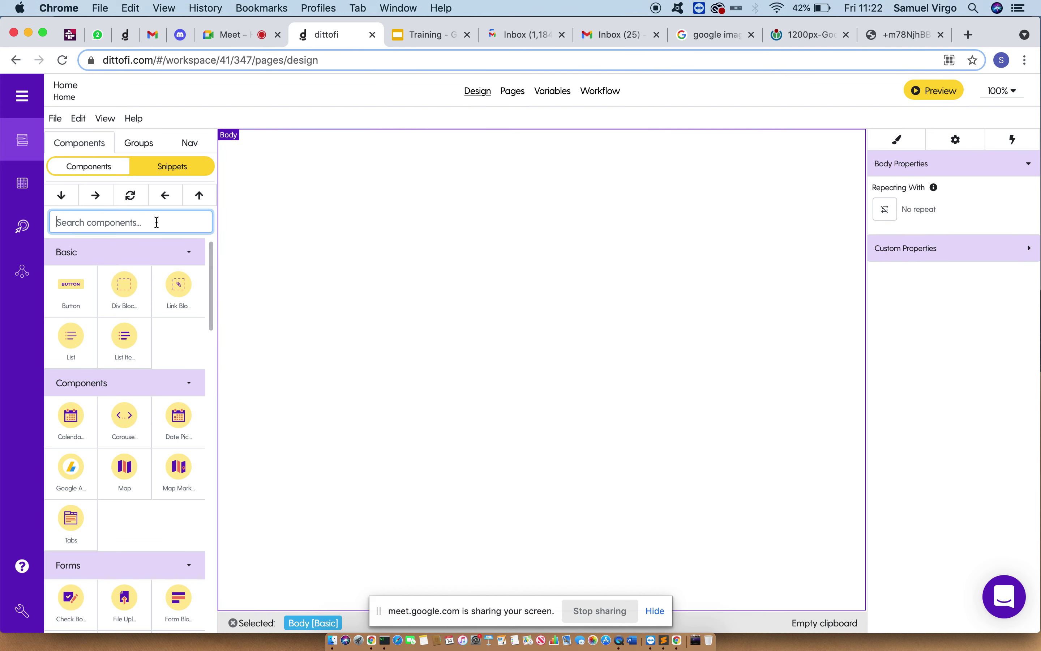
type("col")
left_click_drag(135, 299, 377, 303)
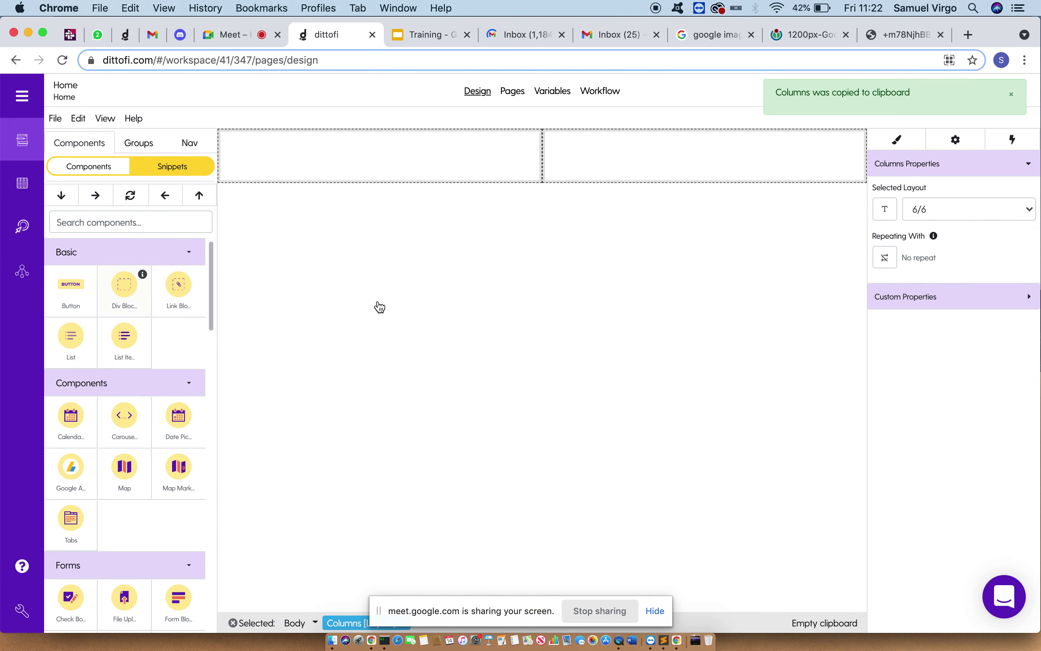
- Dismiss the settings popup and examine the Columns row's style options, from Layout, Spacing and Size to the Typography fonts, Background and Borders
left_click(898, 147)
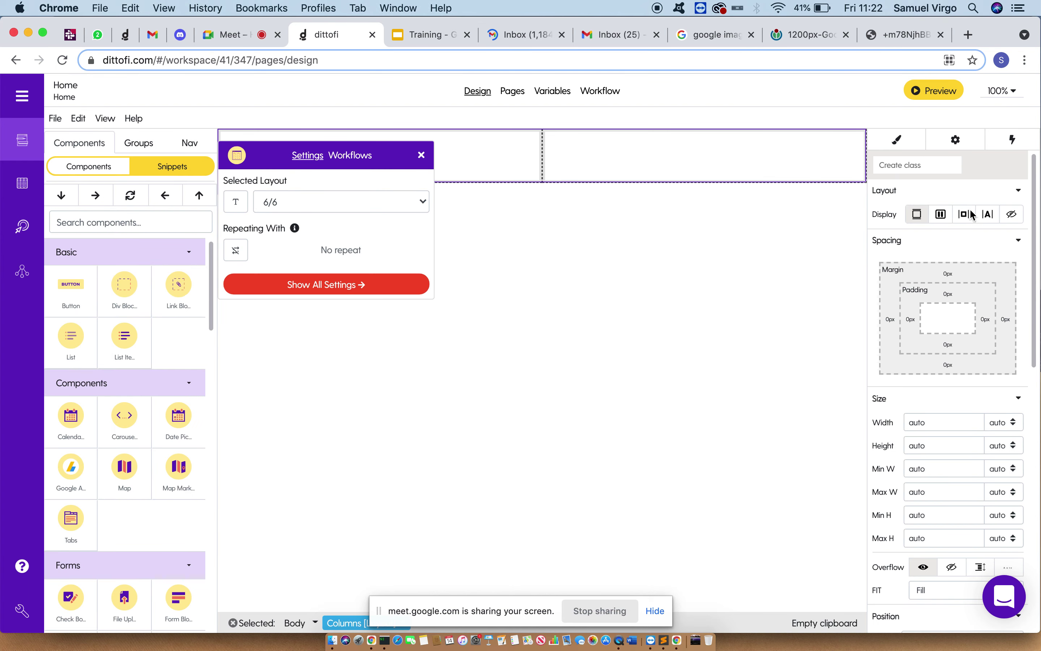
left_click(422, 155)
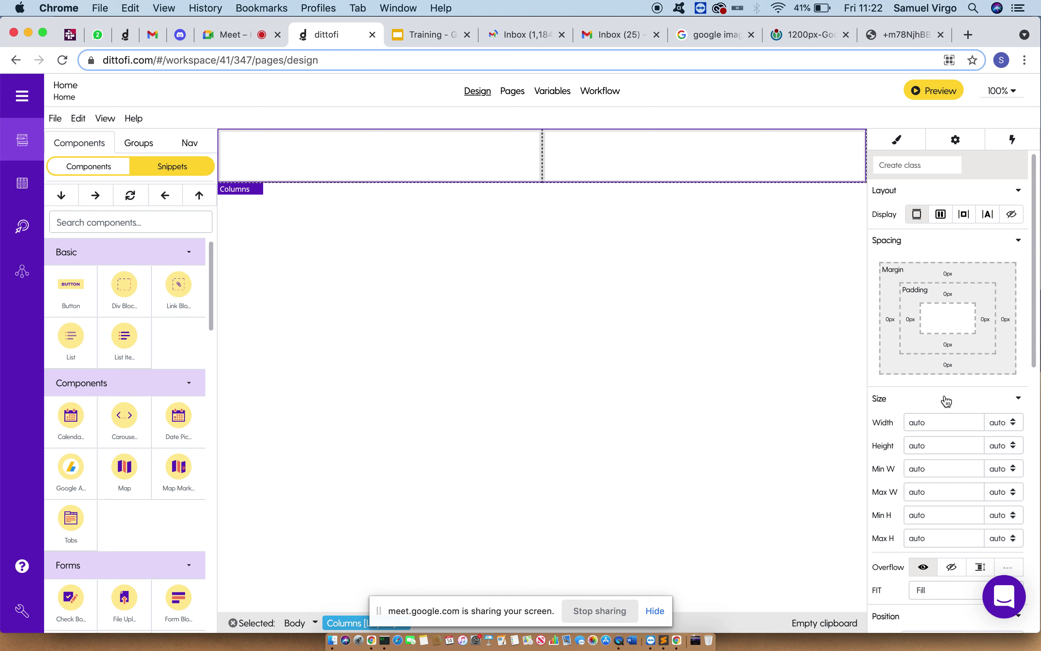
scroll(910, 336, "down", 10)
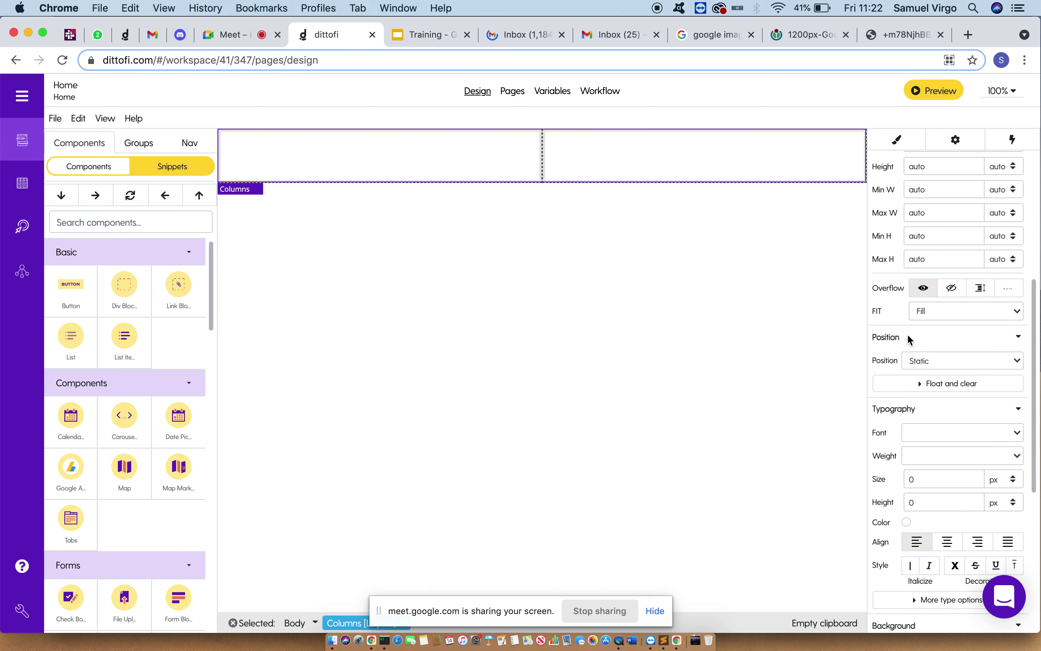
scroll(908, 336, "down", 3)
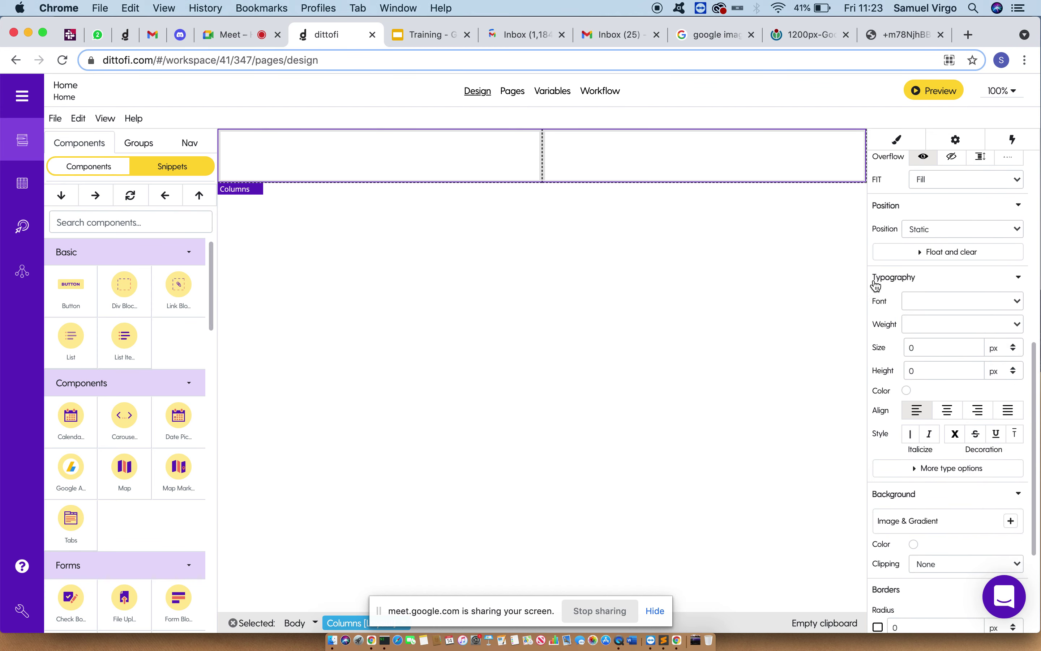
left_click(919, 300)
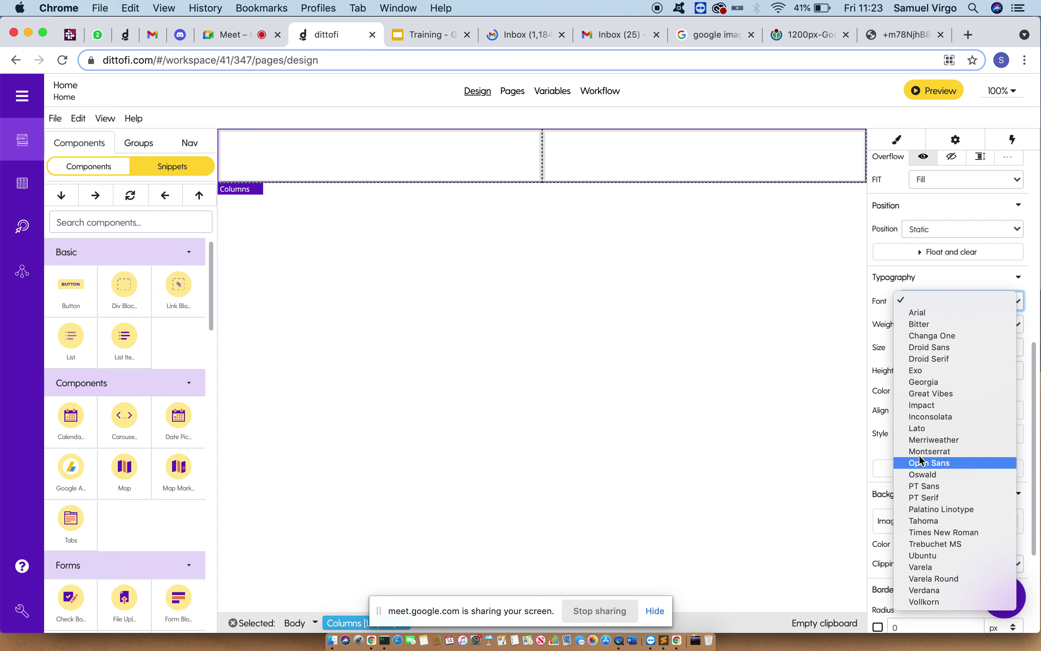
left_click(879, 346)
scroll(879, 346, "down", 5)
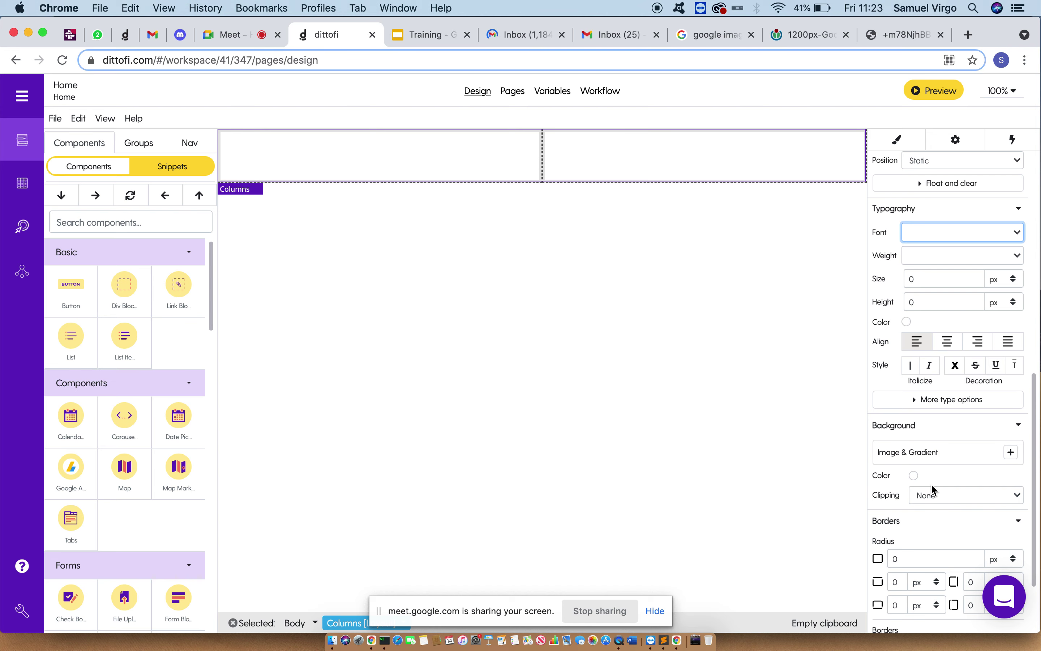
scroll(933, 486, "down", 3)
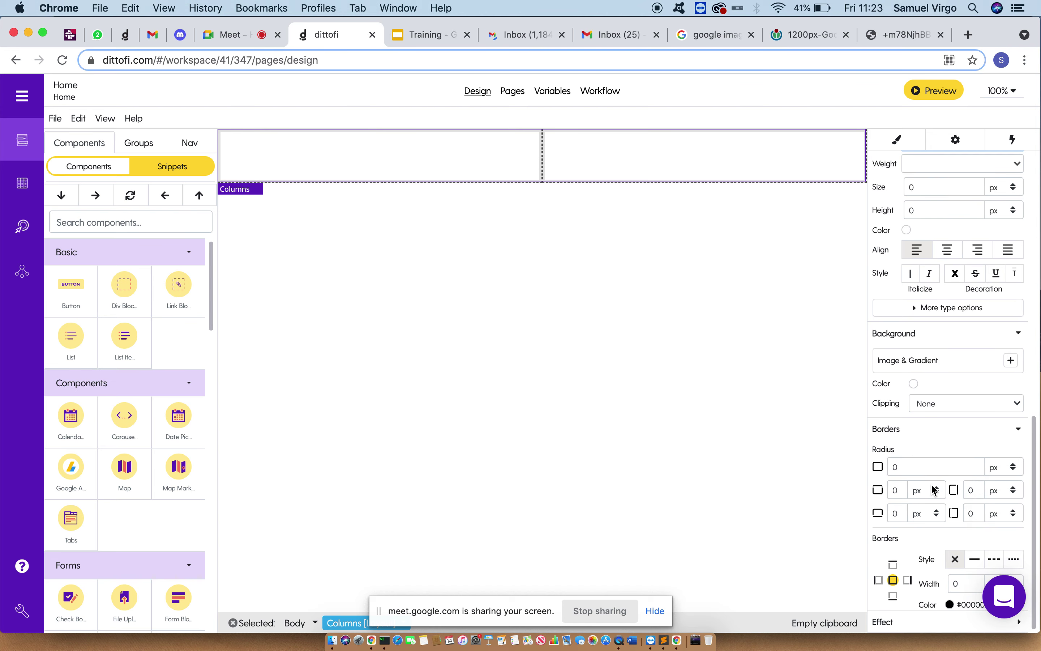
scroll(933, 489, "up", 10)
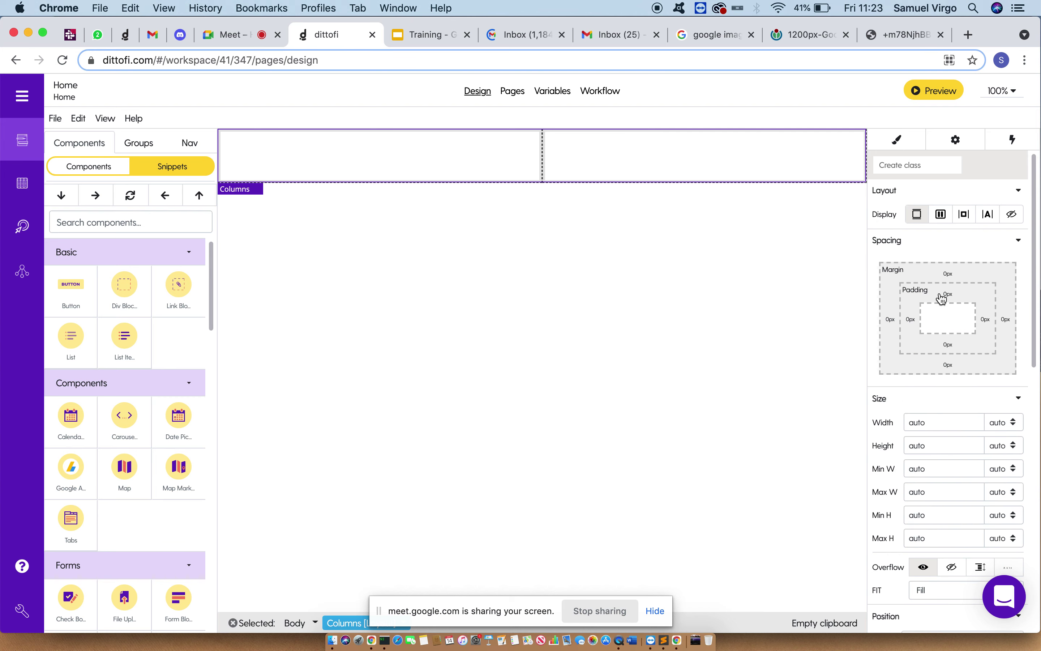
scroll(941, 235, "down", 5)
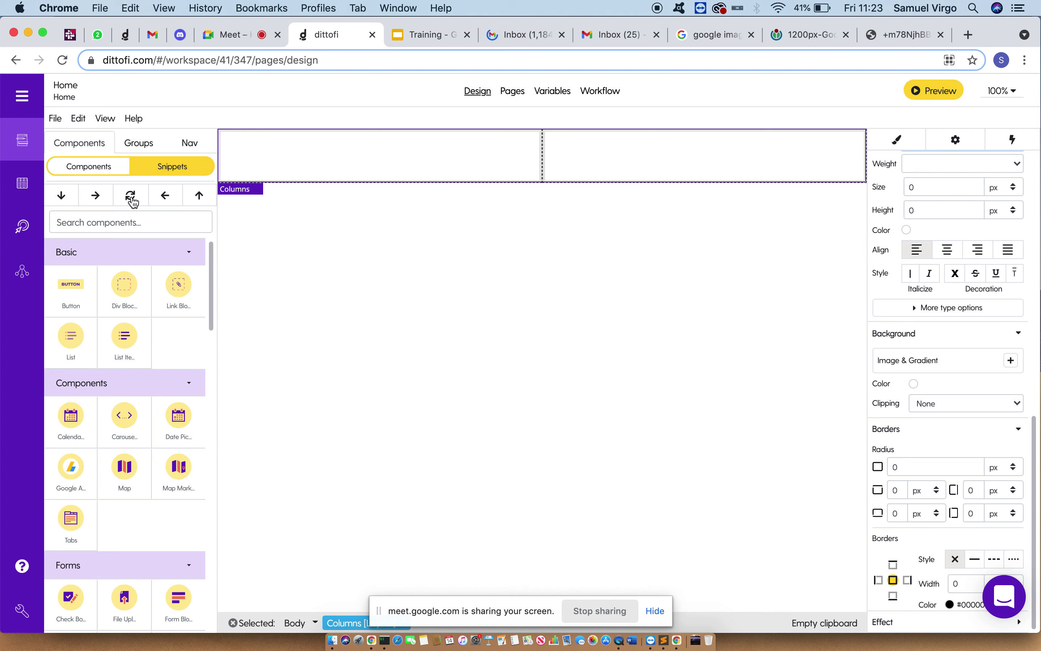
- Insert a Heading from the Typography components into the first column of the Columns row
left_click(115, 221)
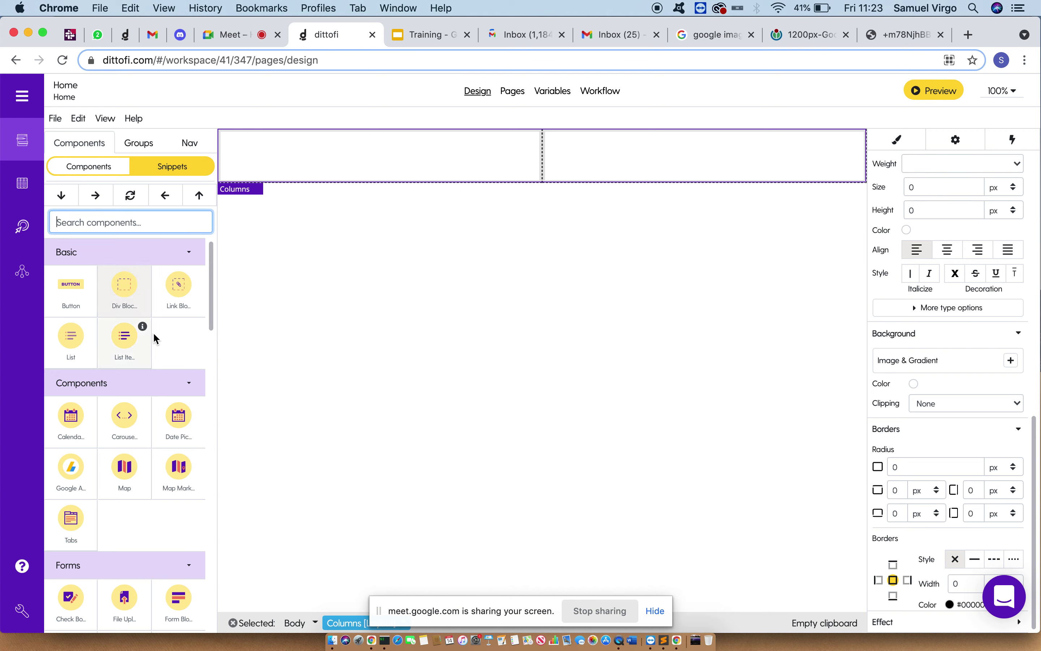
scroll(156, 336, "down", 6)
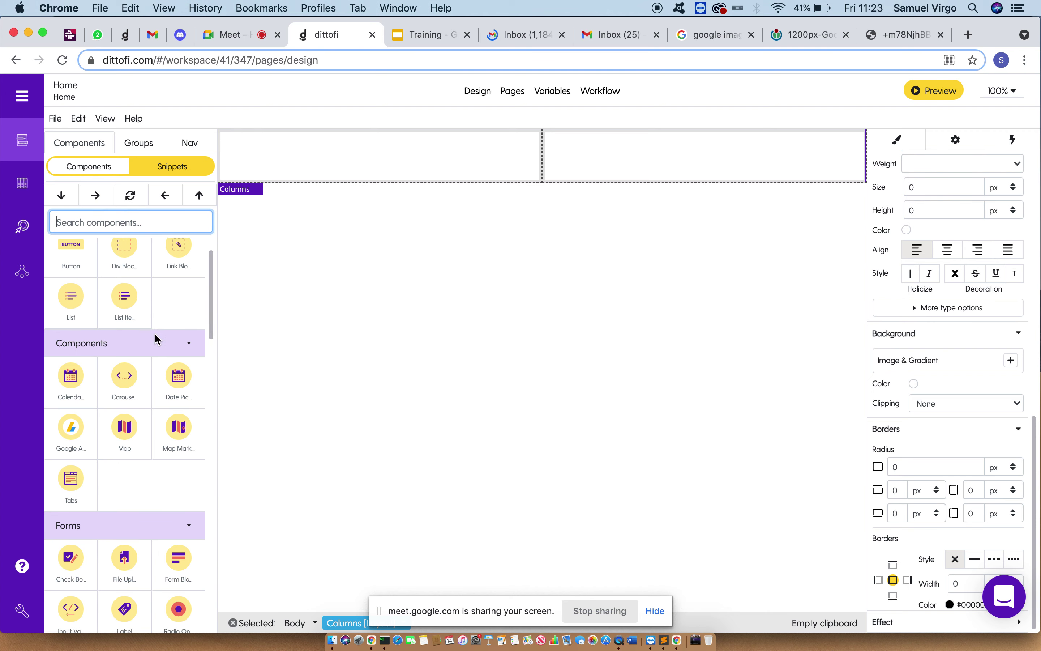
scroll(156, 340, "down", 15)
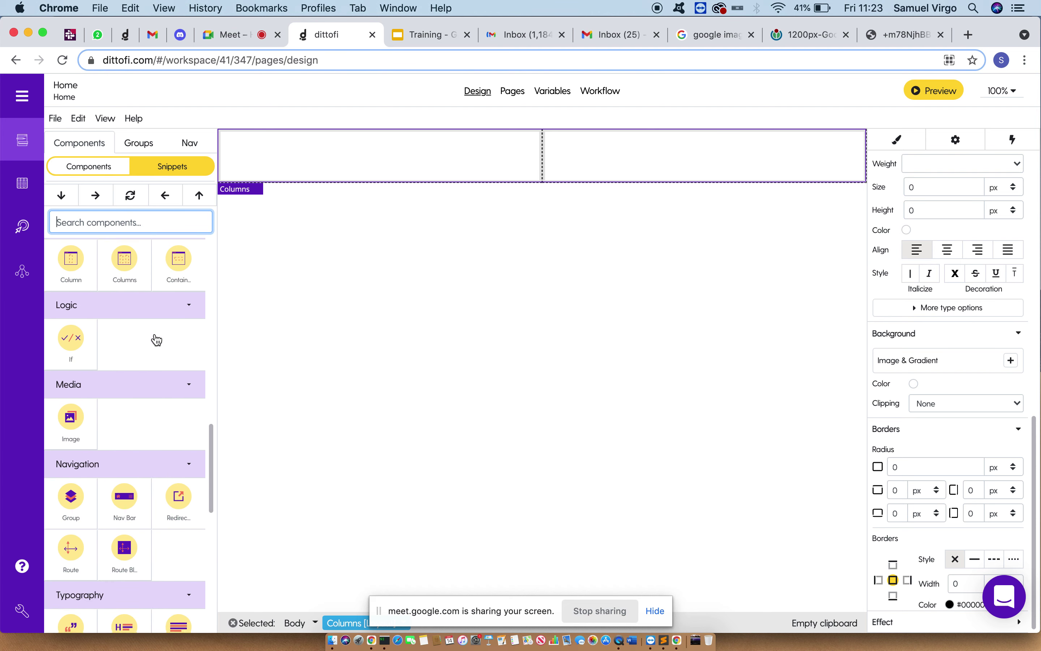
scroll(156, 339, "down", 2)
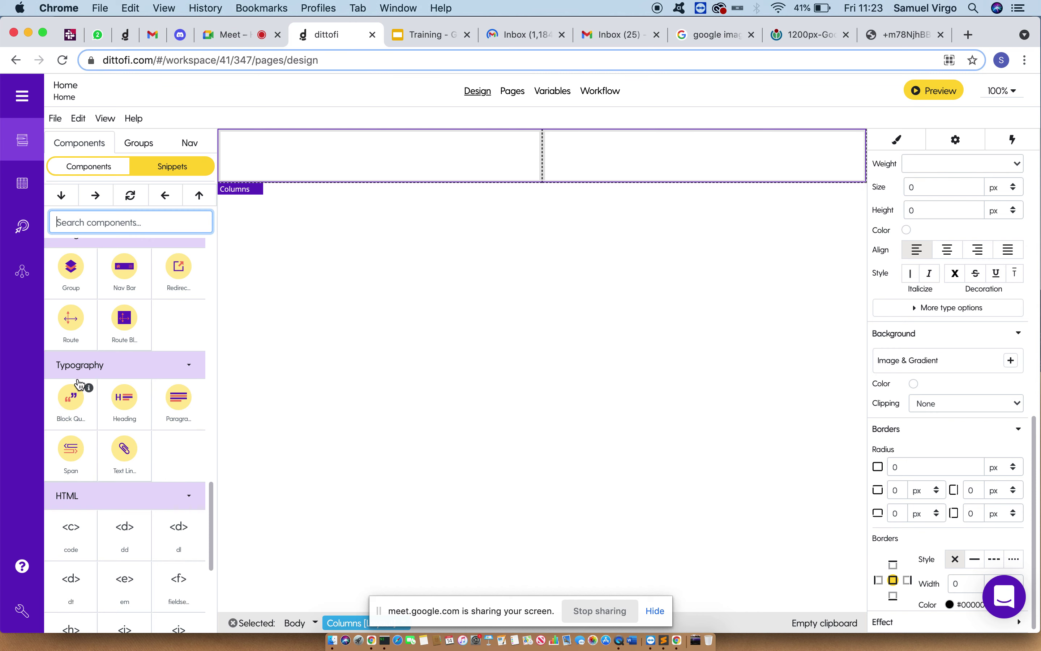
left_click_drag(125, 397, 364, 162)
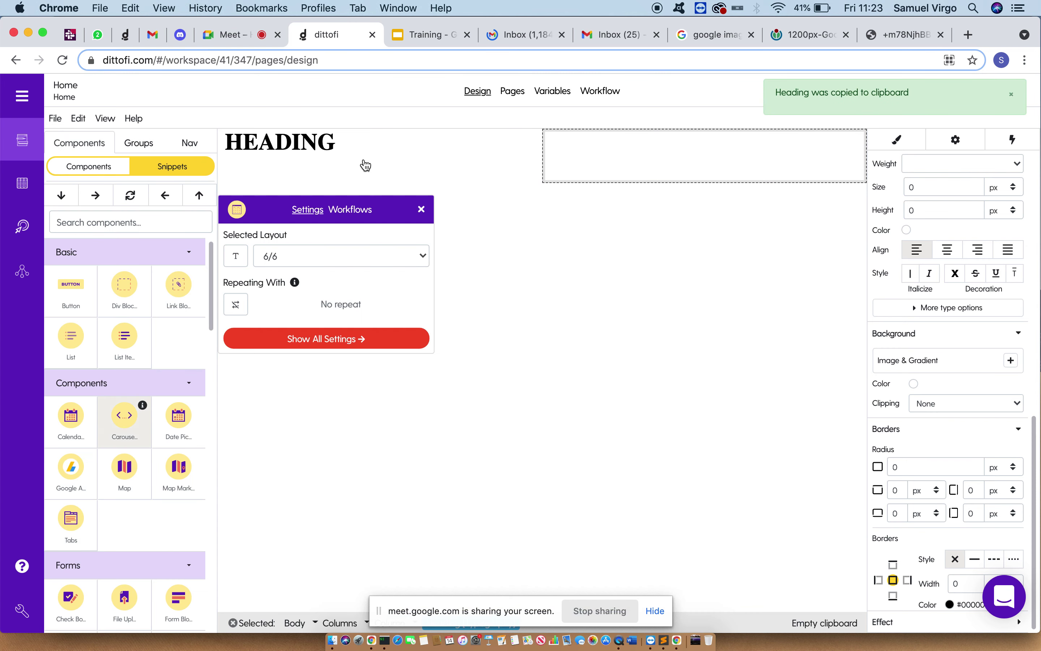
- Search the components for "para" and insert a Paragraph below the Heading in the first column
left_click(421, 209)
left_click(140, 222)
type("para")
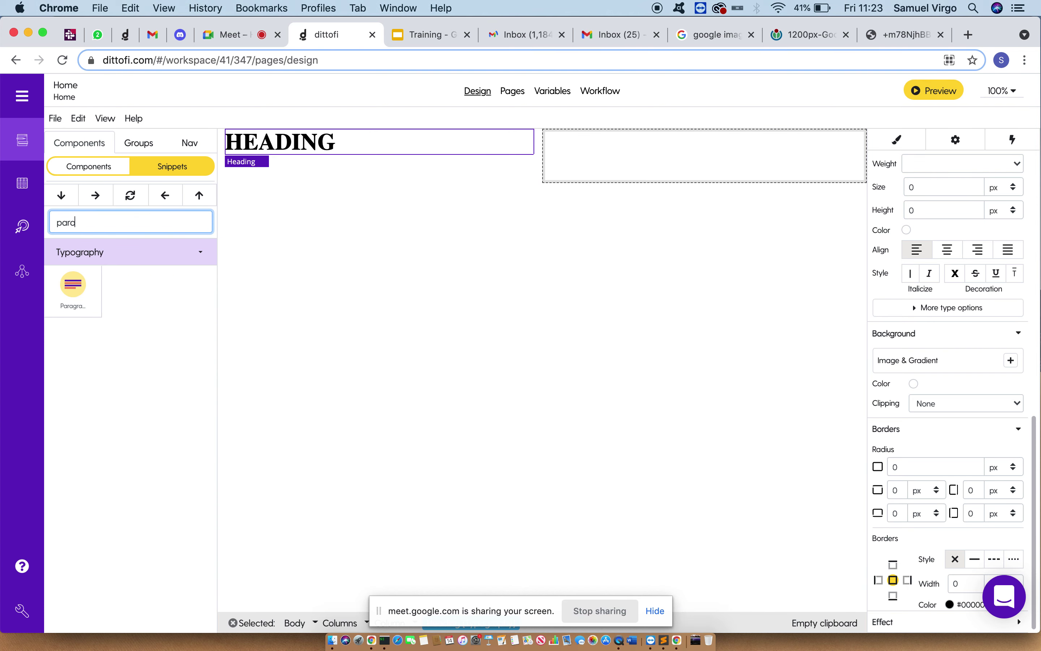
left_click_drag(85, 305, 397, 172)
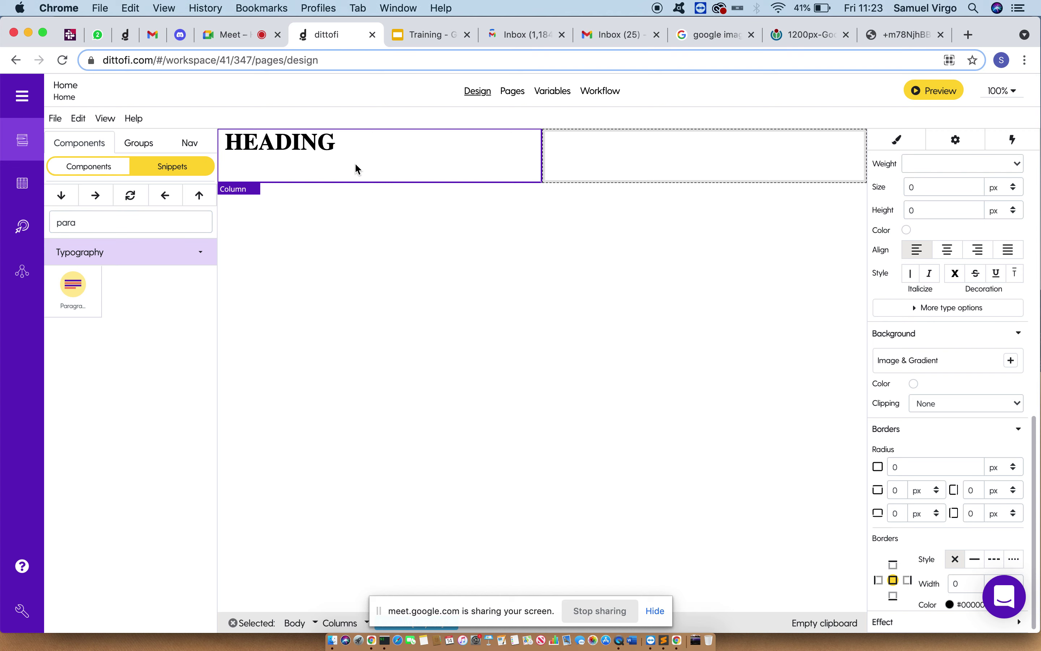
left_click(93, 274)
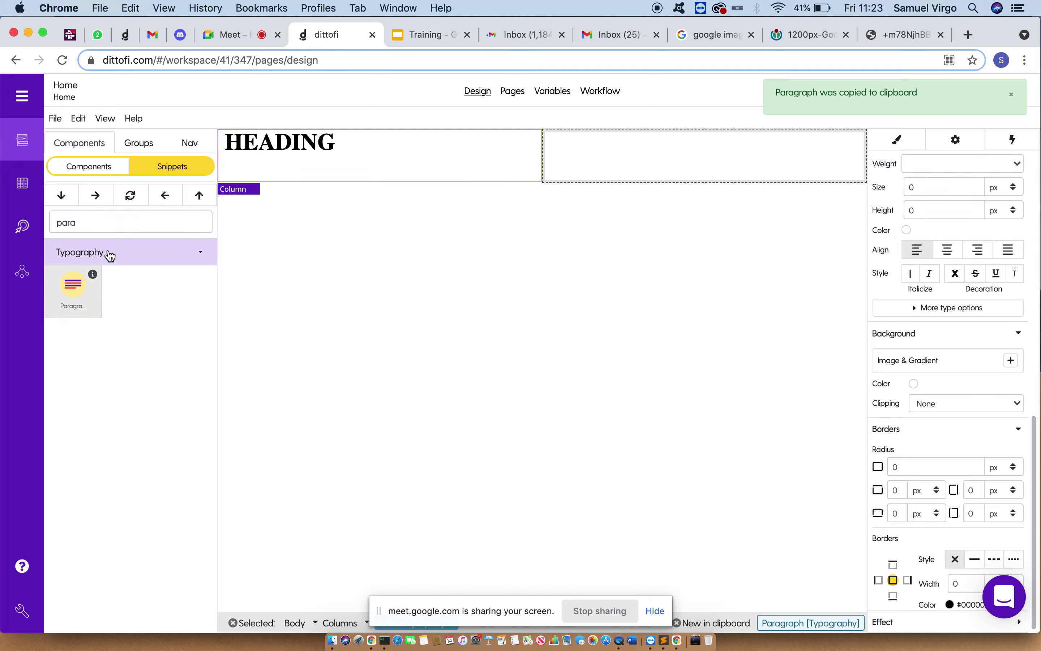
left_click(169, 203)
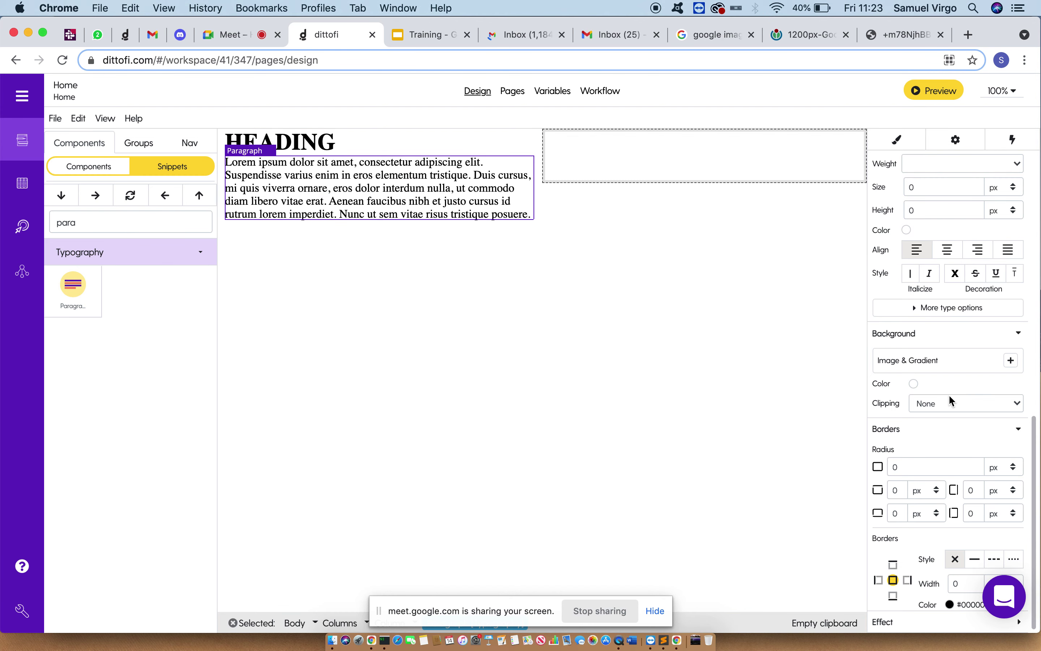
- Select the first column as parent of both texts and set its typography to Arial at 14 px
scroll(948, 394, "up", 5)
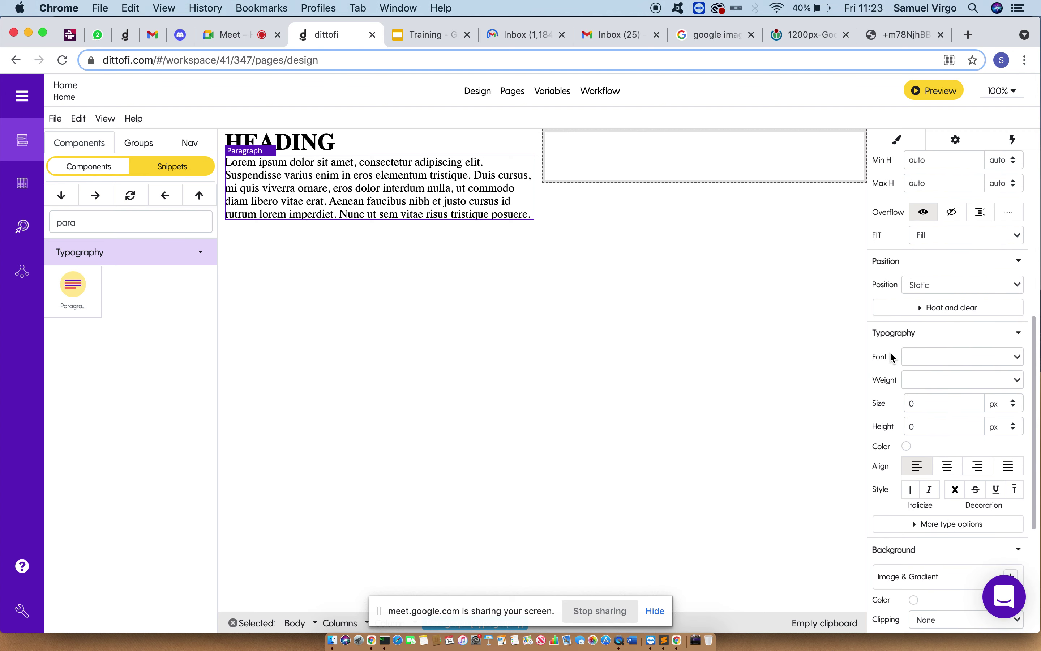
left_click_drag(451, 606, 41, 591)
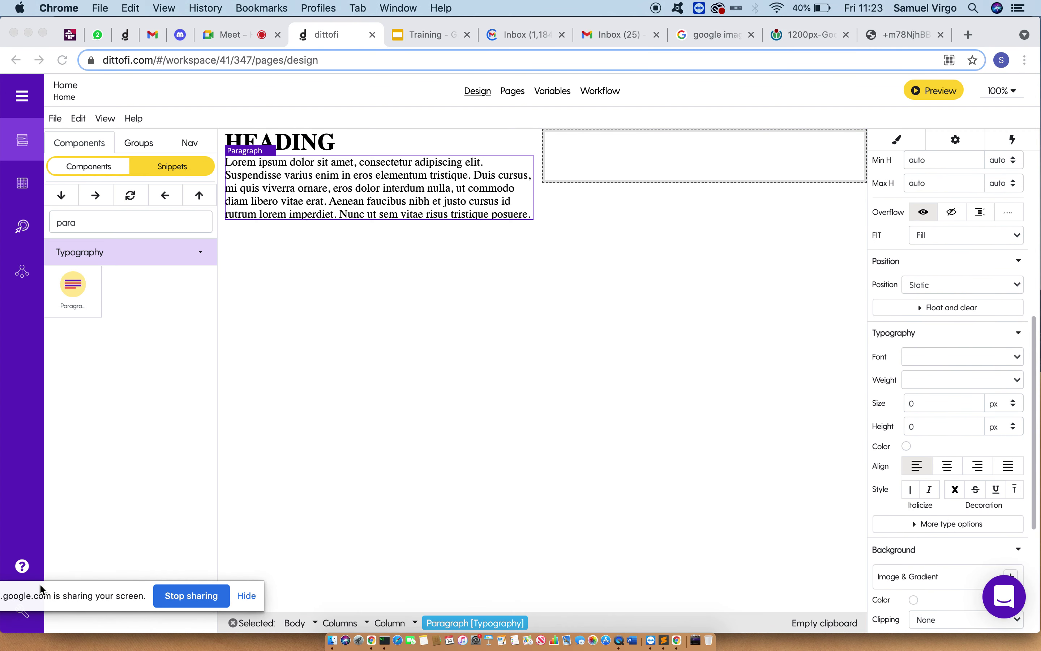
left_click(384, 620)
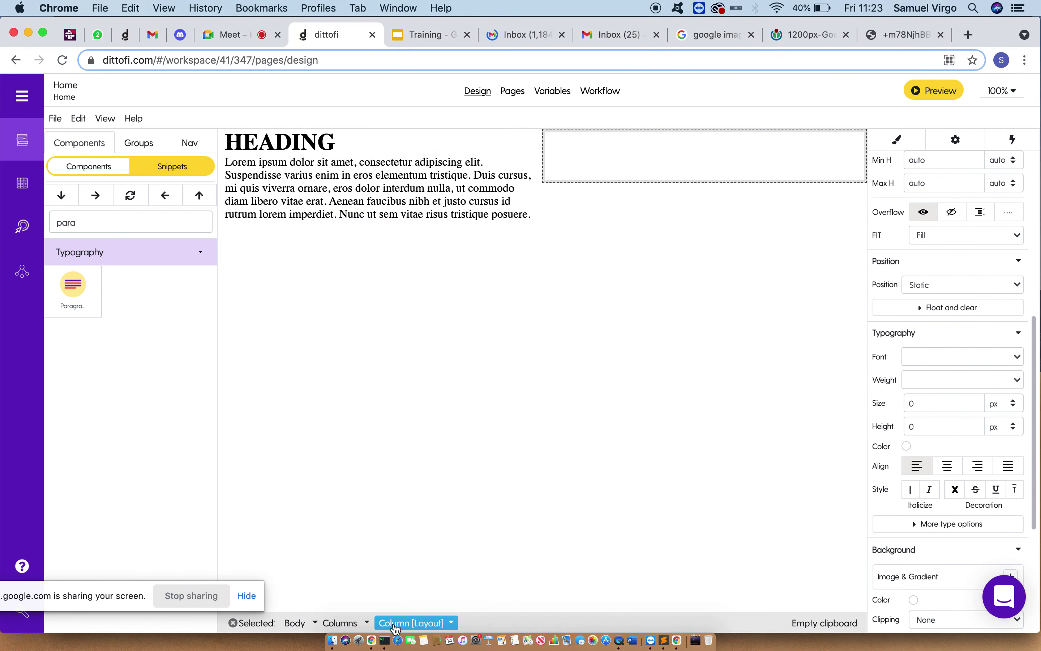
left_click(932, 359)
left_click(932, 365)
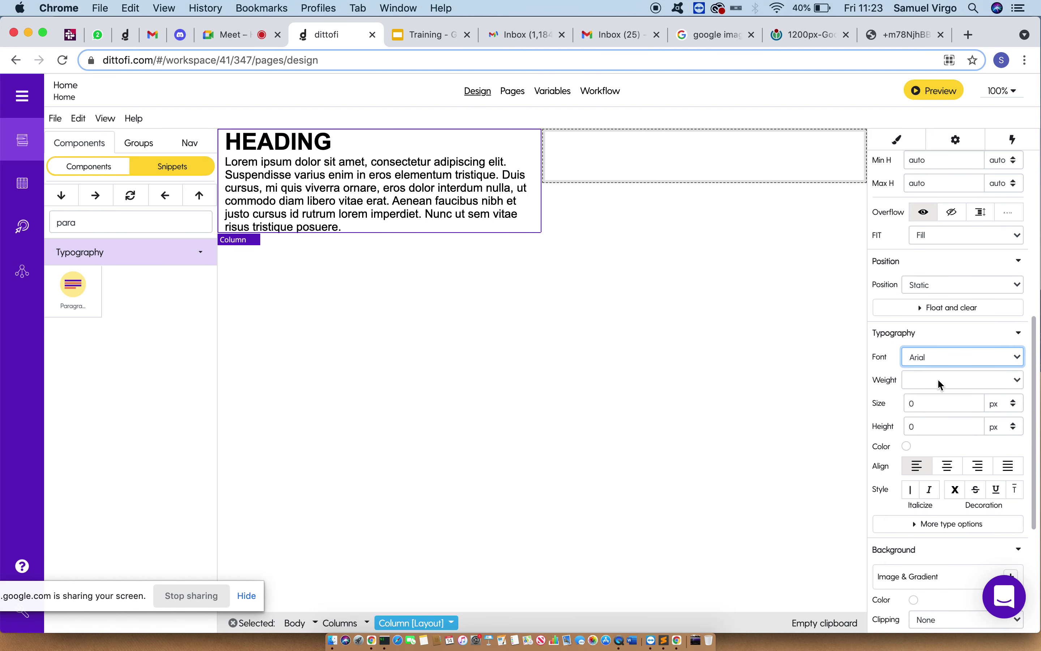
left_click(924, 406)
type("14")
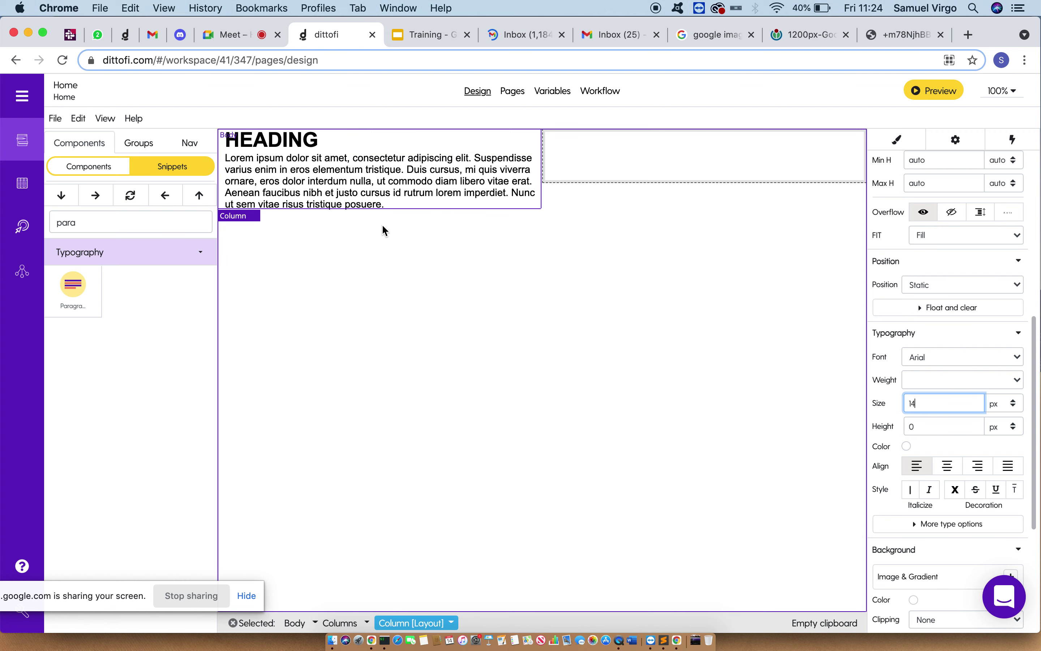
- Show the page's element tree and expand the first column to view its nested components
left_click(148, 228)
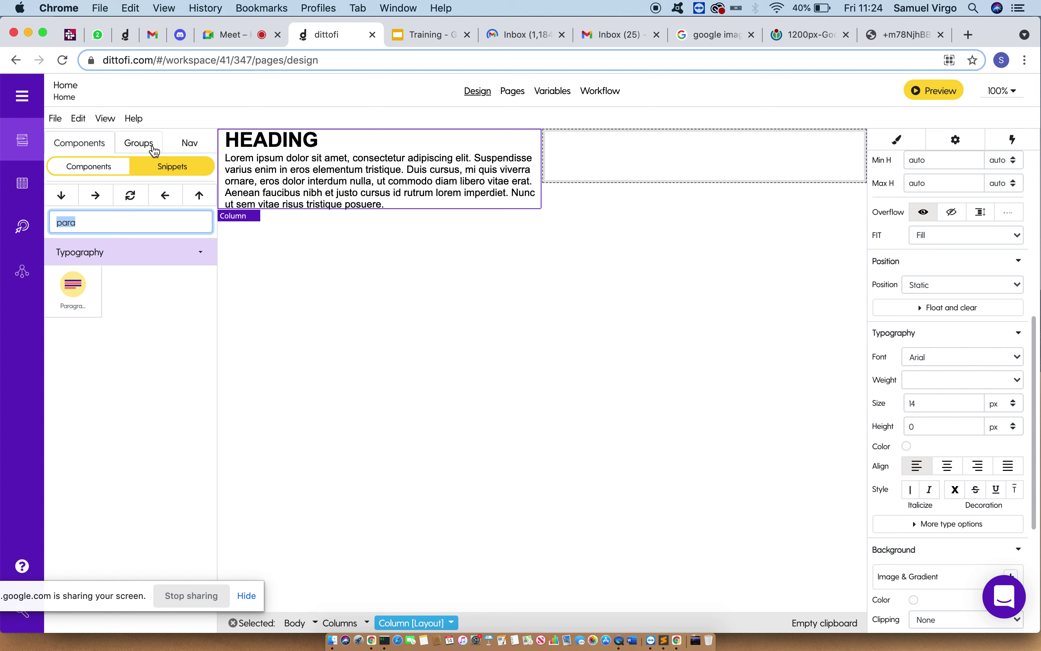
left_click(188, 150)
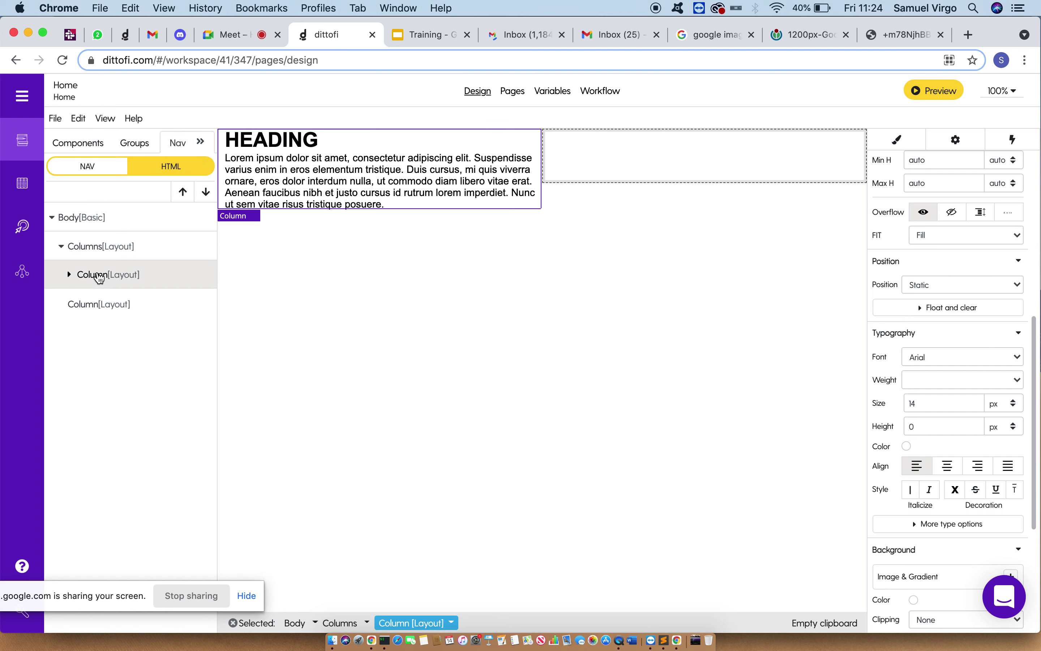
left_click(70, 275)
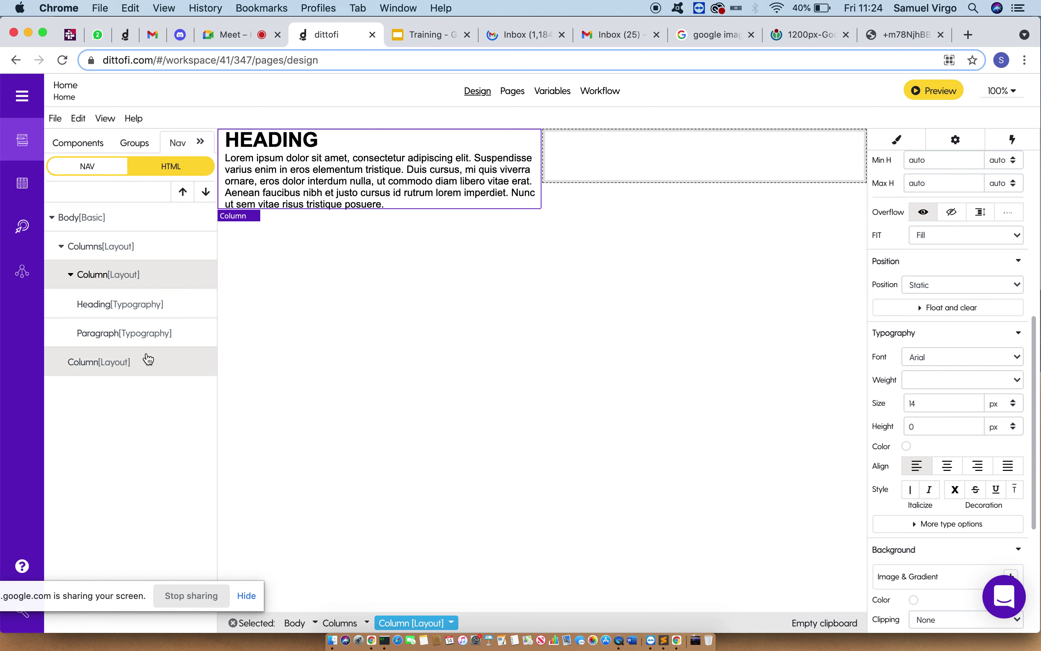
- Set the Heading's own font size, trying 16 px before settling on 20 px
left_click(304, 145)
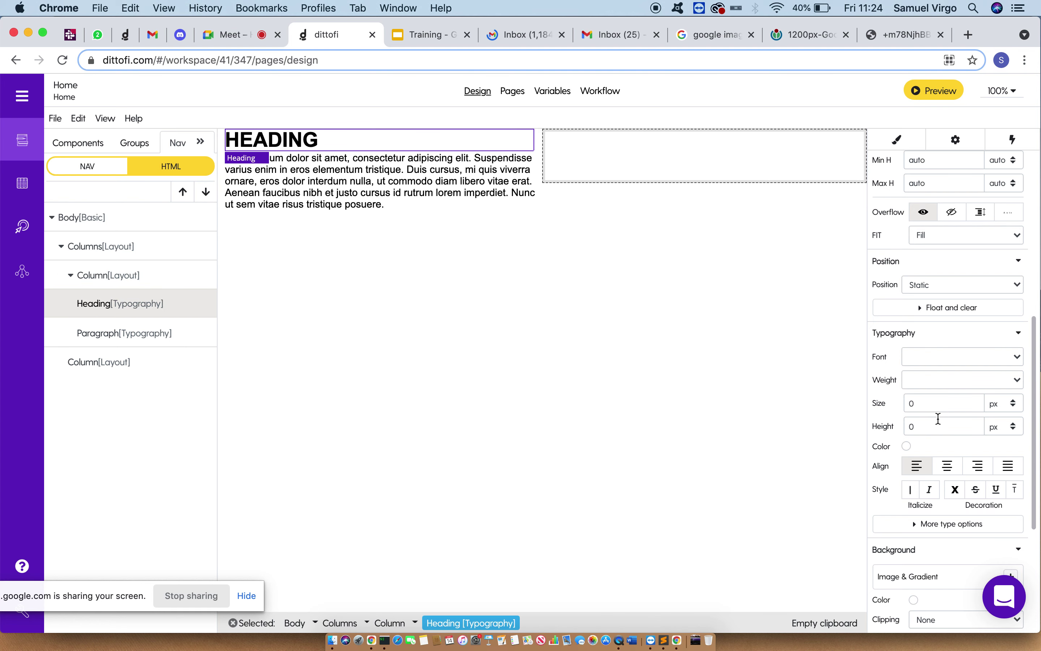
left_click(921, 403)
double_click(921, 404)
type("1")
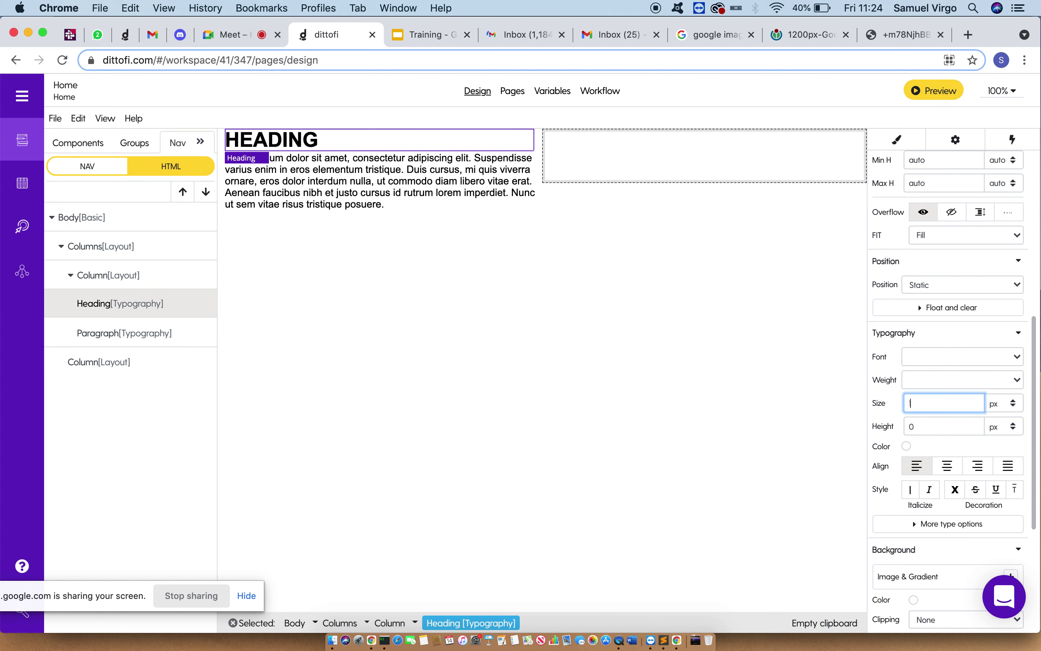
type("6")
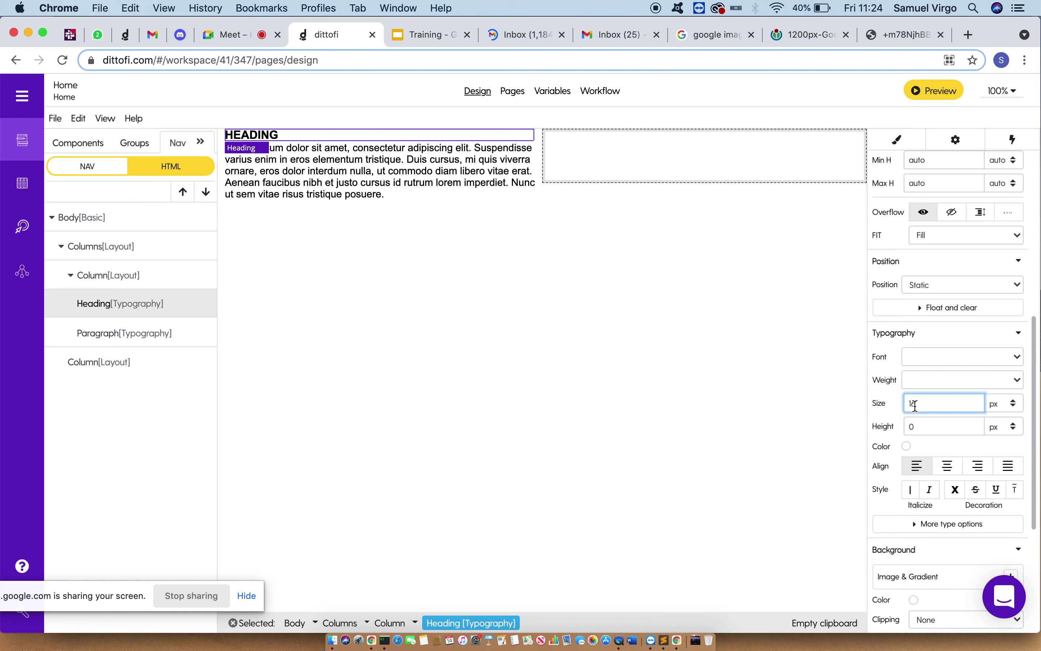
key("BackSpace")
key("BackSpace")
type("20")
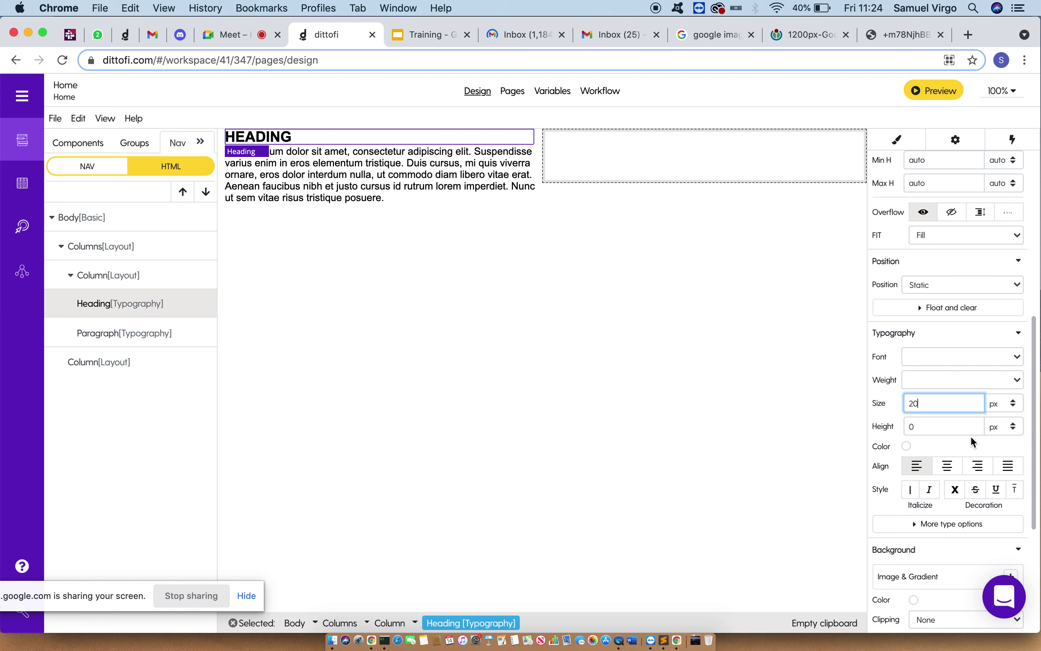
- Set the Paragraph's own font size to 15 px
left_click(473, 178)
left_click(936, 405)
key("BackSpace")
type("15")
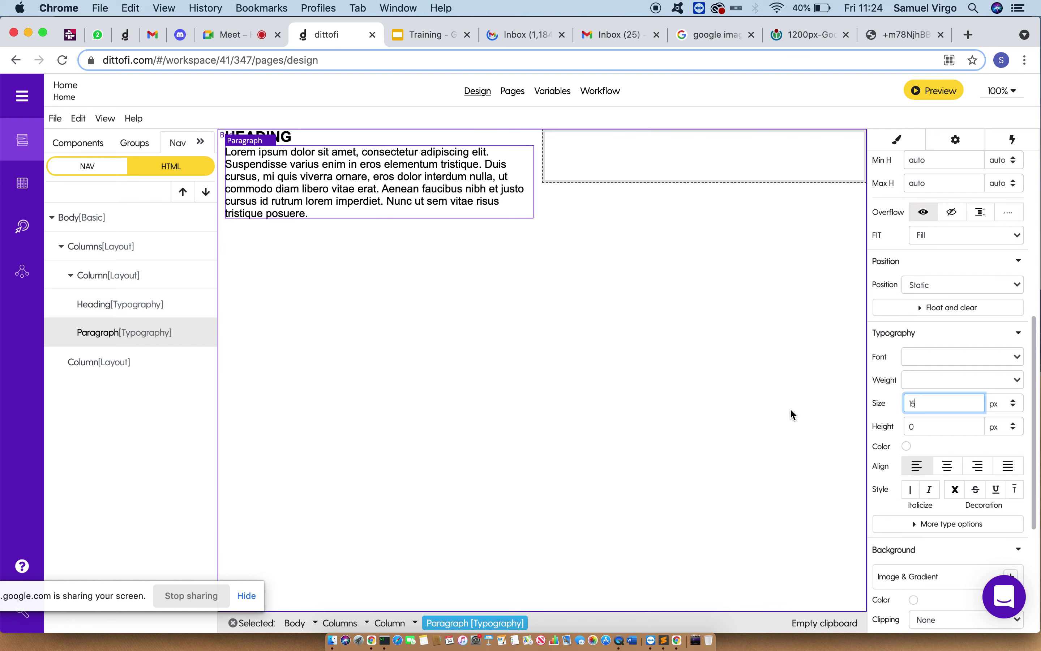
- Give the Paragraph the yellow background color #f8e71c
scroll(948, 449, "down", 4)
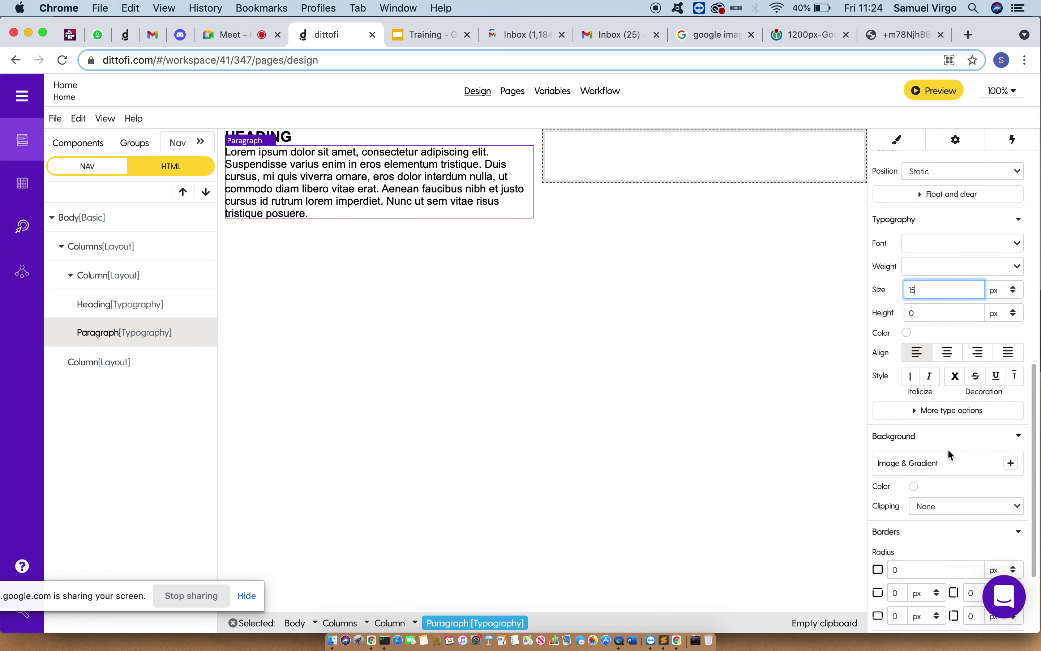
left_click(914, 439)
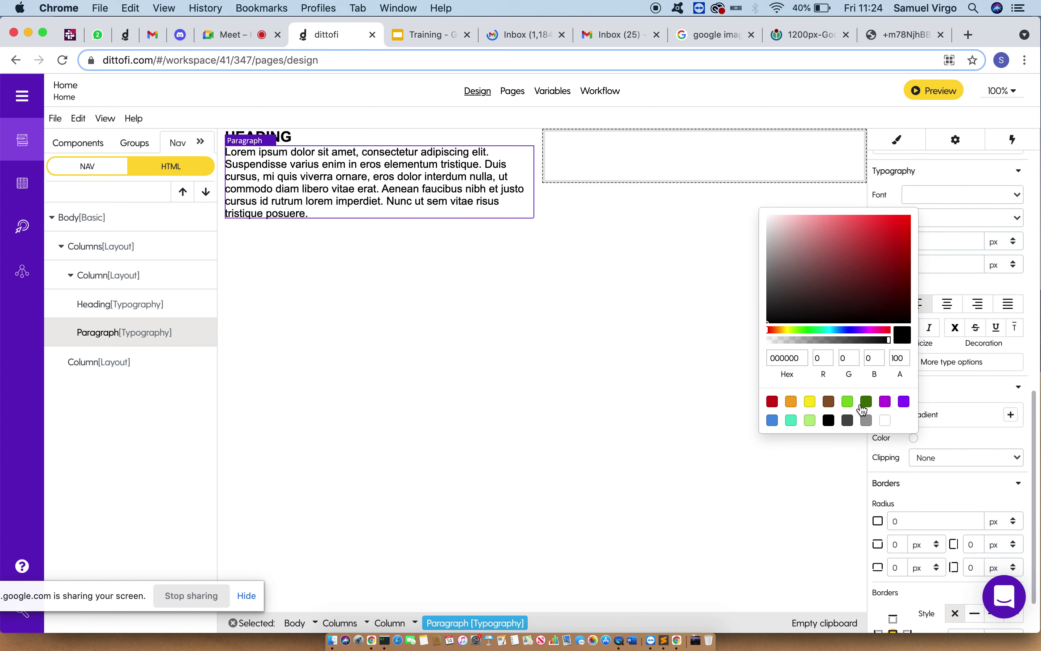
left_click(812, 402)
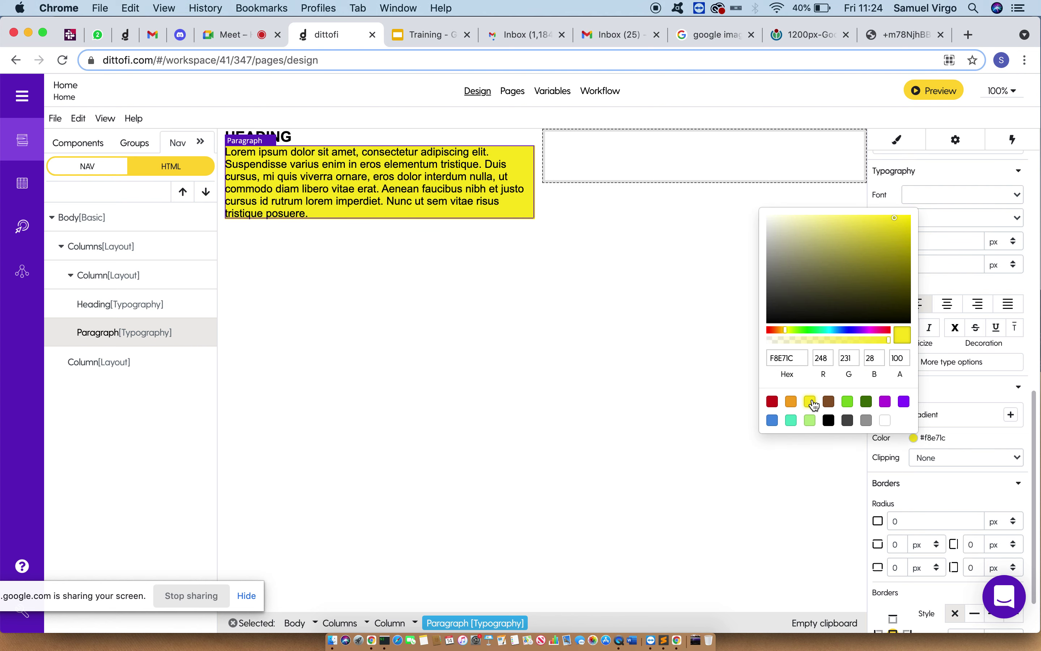
- Give the Heading the purple background color #9013fe
left_click(498, 138)
left_click(915, 440)
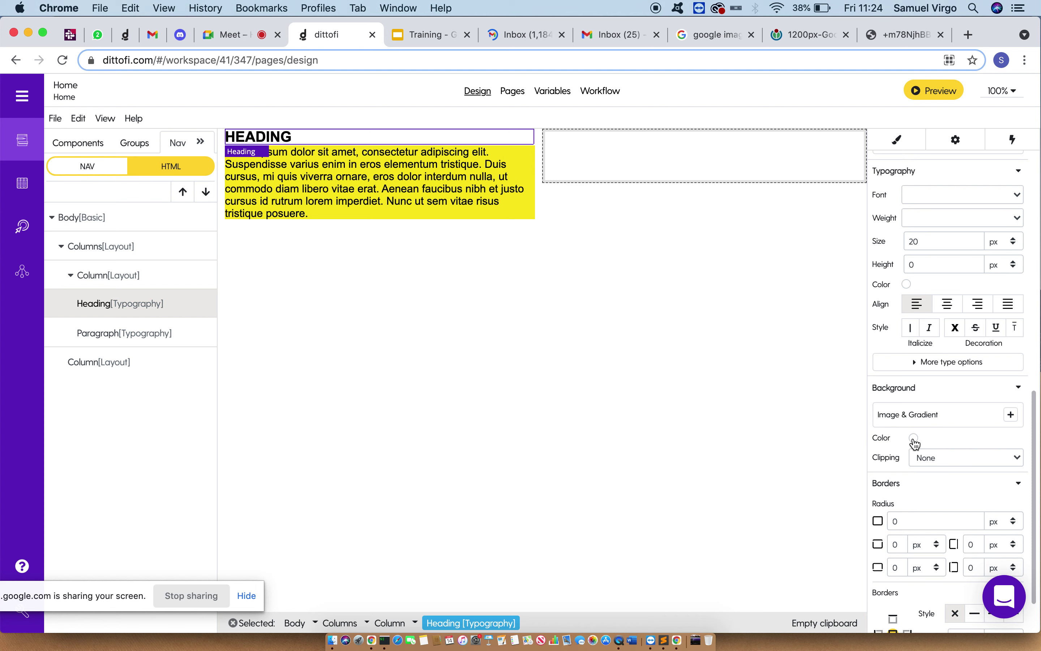
left_click(915, 438)
left_click(904, 401)
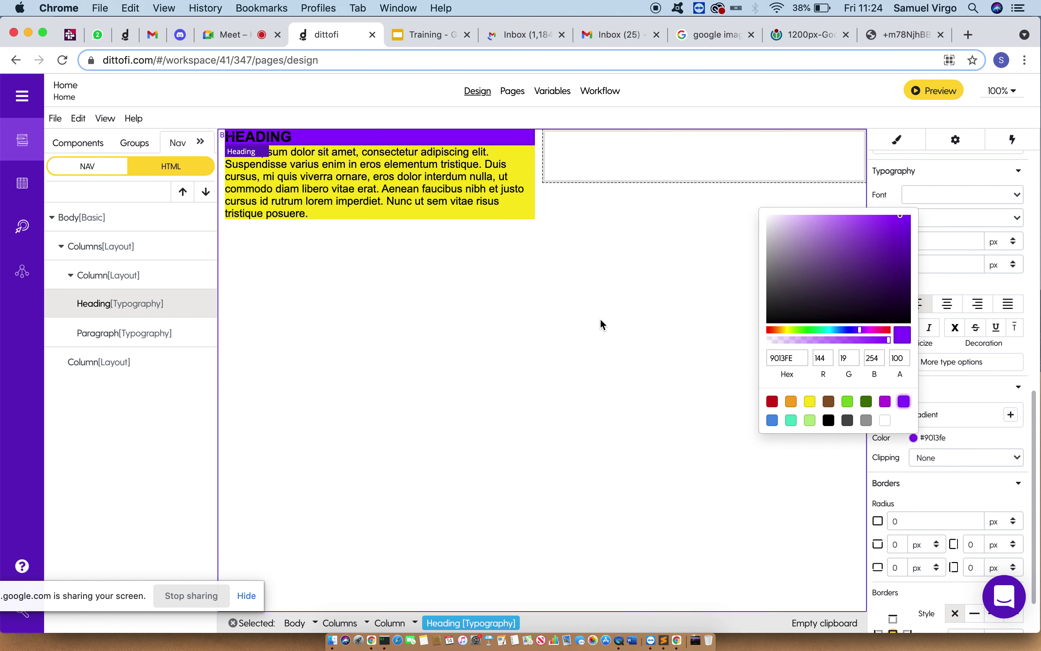
- Select the first column and apply a solid border on all of its sides
left_click(510, 215)
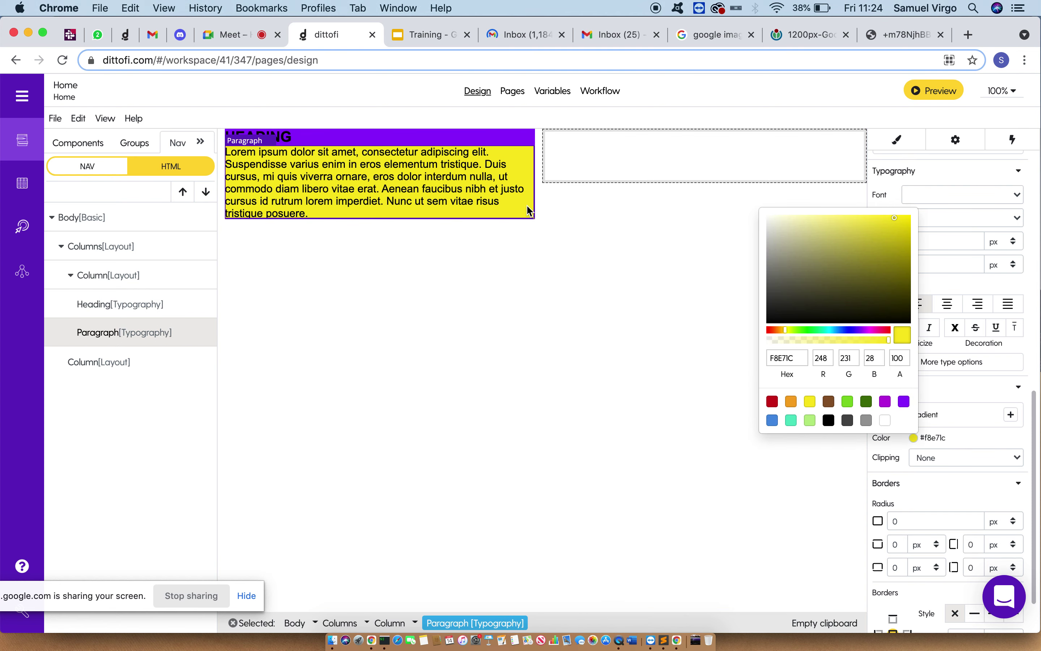
left_click(337, 532)
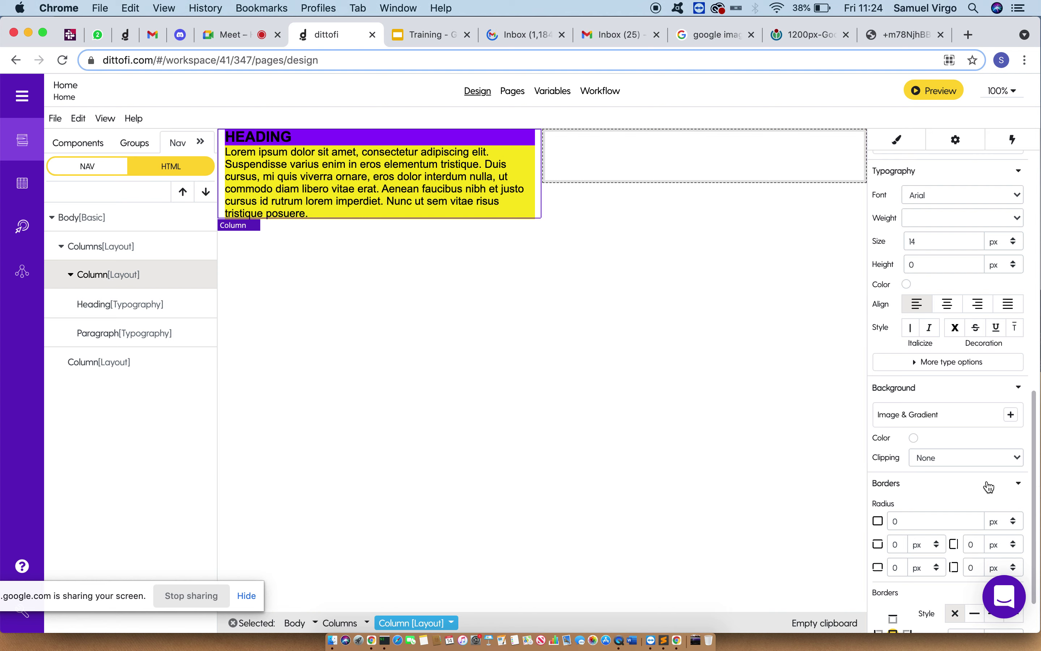
scroll(975, 488, "down", 1)
scroll(975, 488, "down", 1)
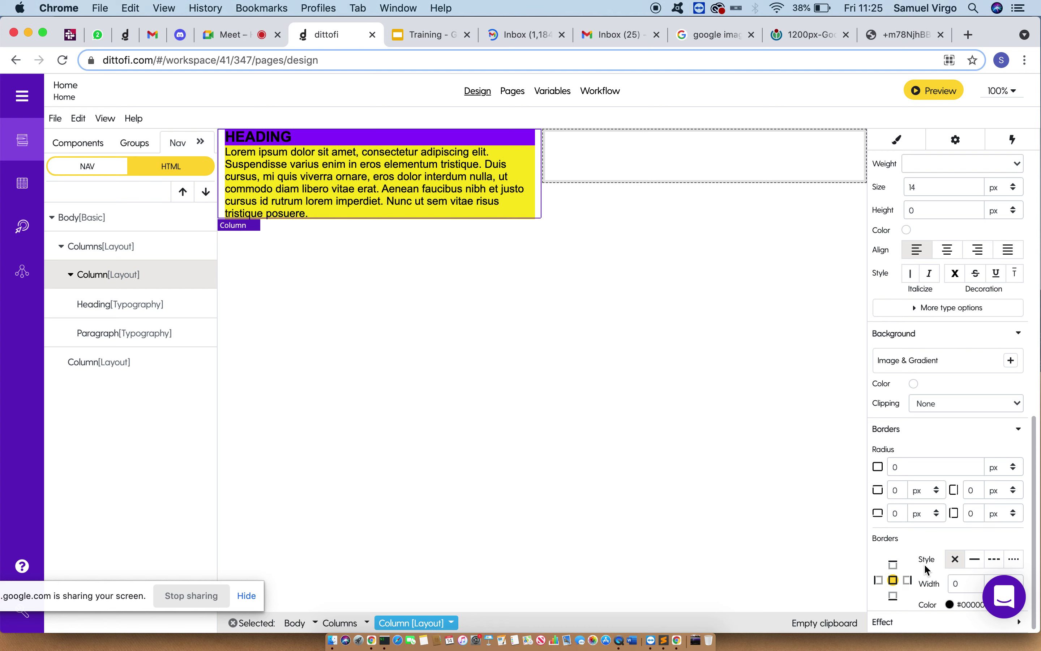
left_click(977, 560)
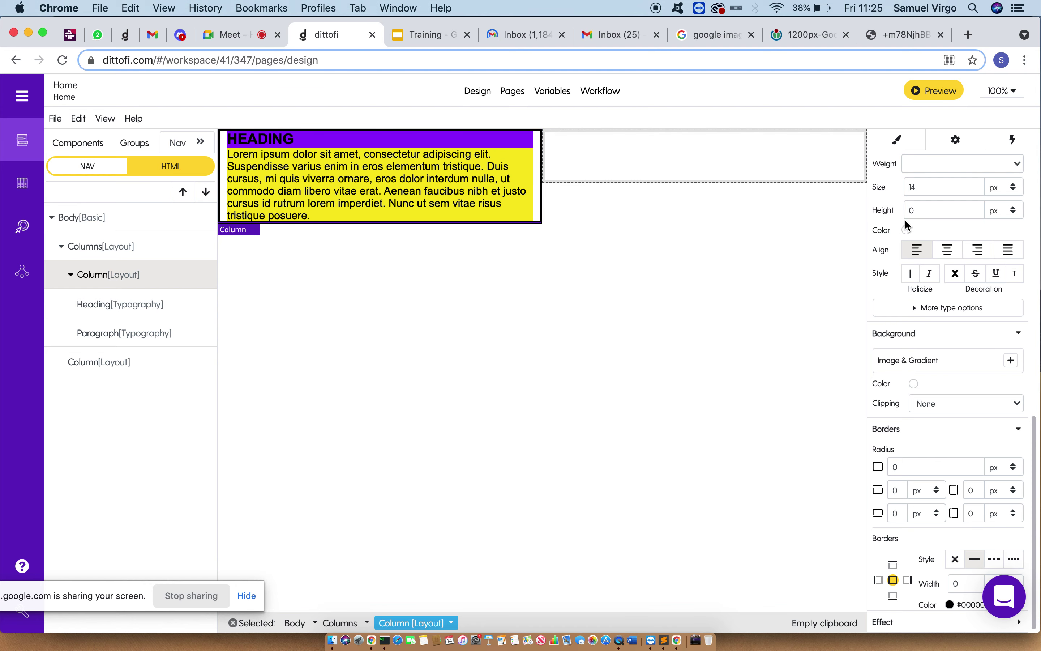
- Check the Google Meet call and return to the Dittofi page designer
left_click(219, 34)
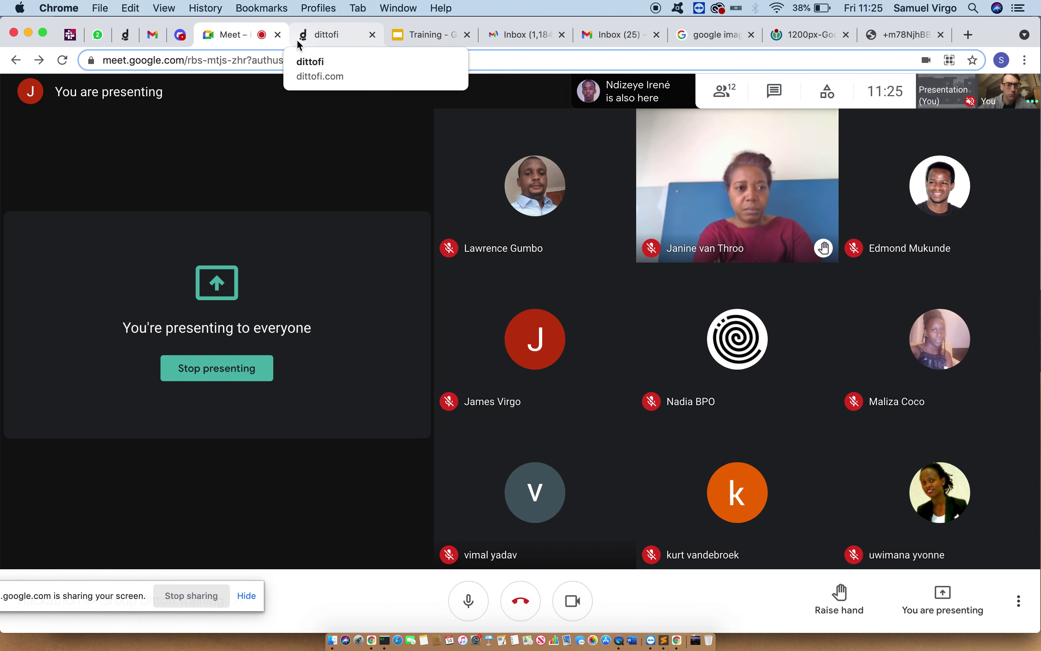
left_click(323, 39)
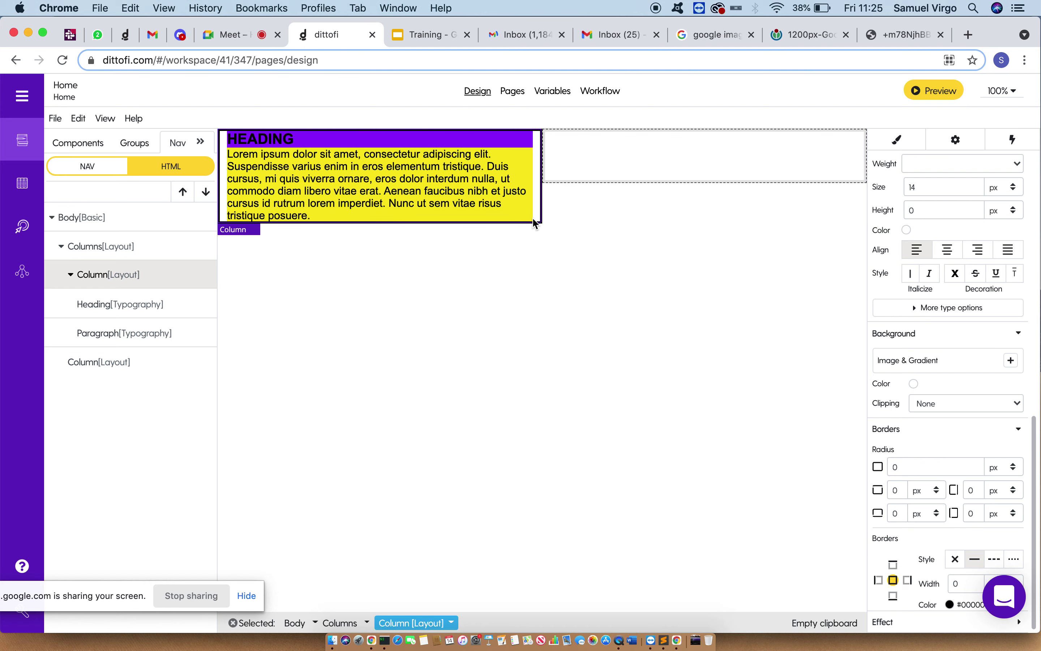
- Delete the first column with its Heading and Paragraph, and add a second empty column to the row
key("Delete")
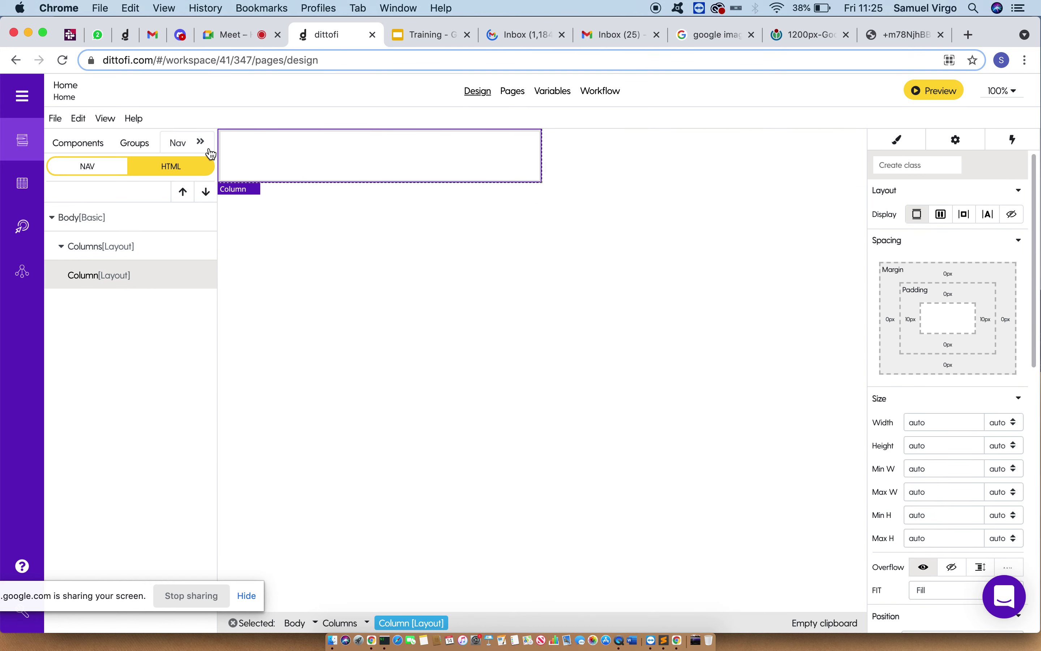
left_click(79, 118)
left_click(105, 194)
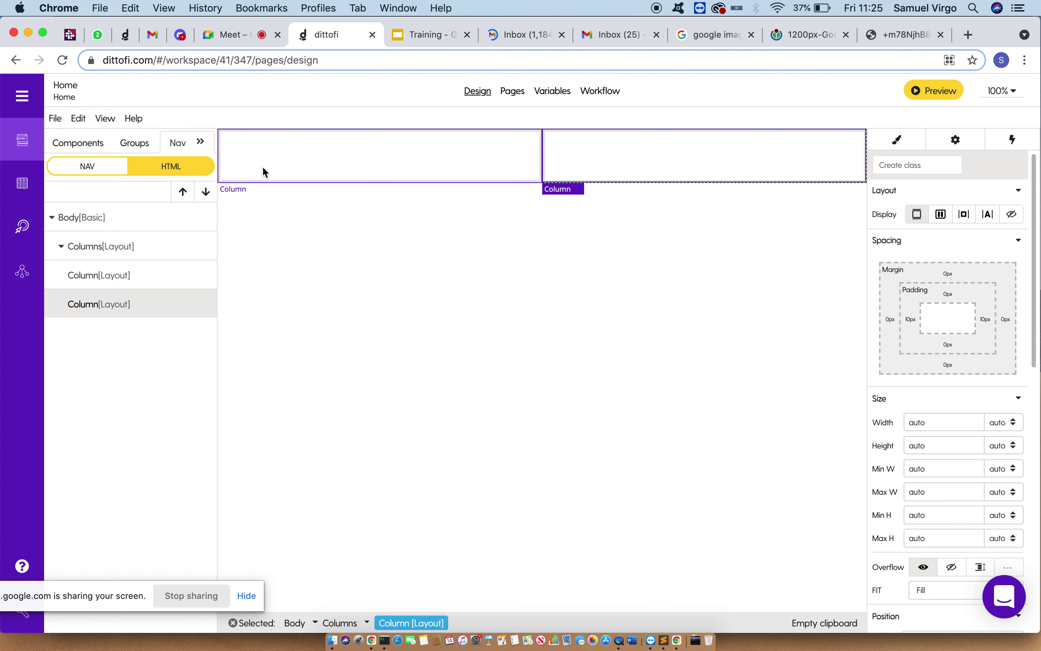
- Insert a Div Block above the Columns row and place a Heading inside it
left_click(99, 144)
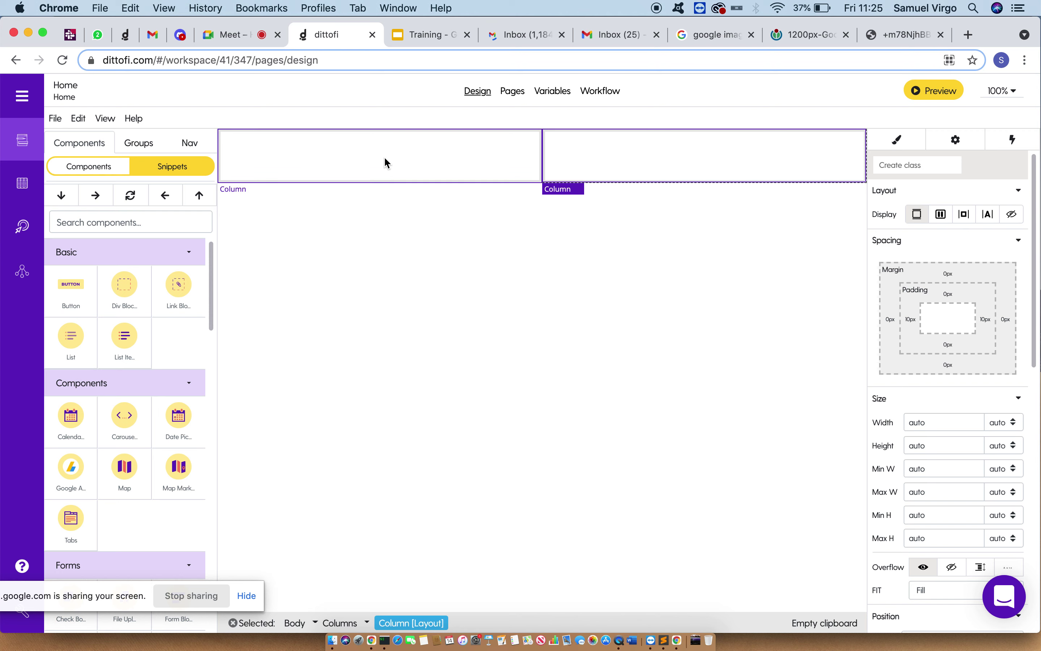
left_click_drag(120, 284, 463, 332)
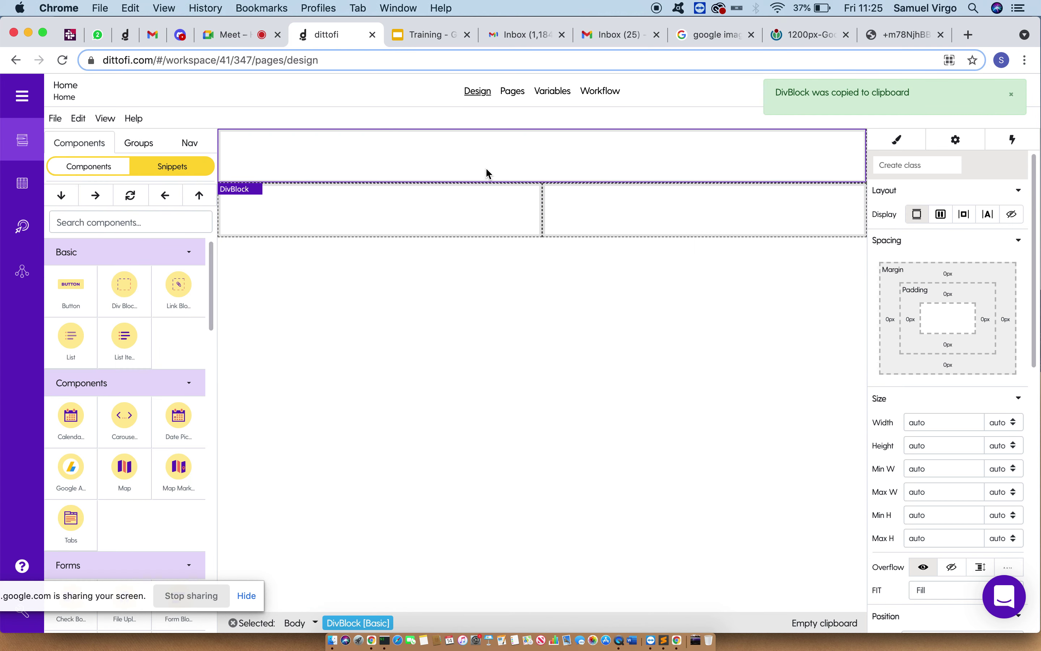
left_click(116, 222)
type("Head")
left_click_drag(77, 298, 409, 162)
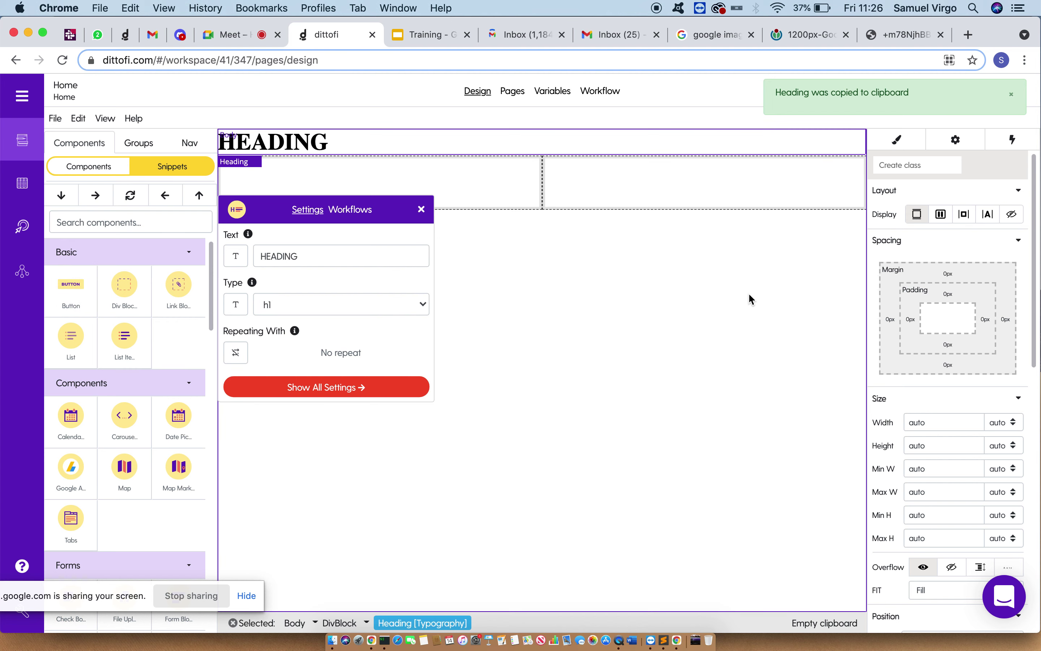
- Set the background color of the Heading in the Div Block to orange, #f5a623
scroll(977, 450, "down", 8)
scroll(978, 453, "down", 5)
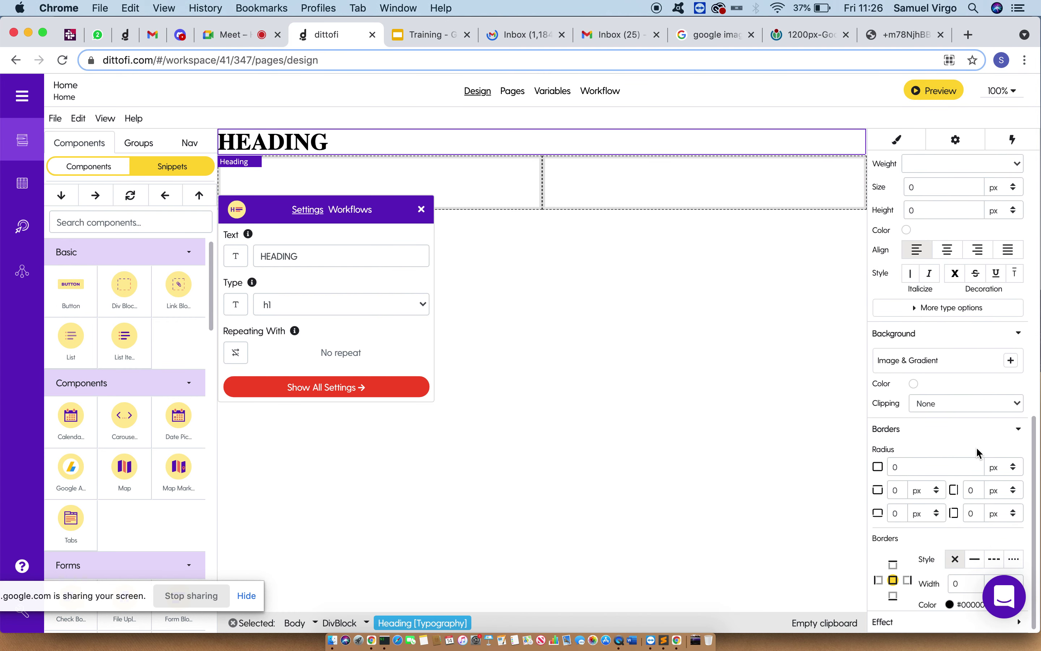
left_click(913, 383)
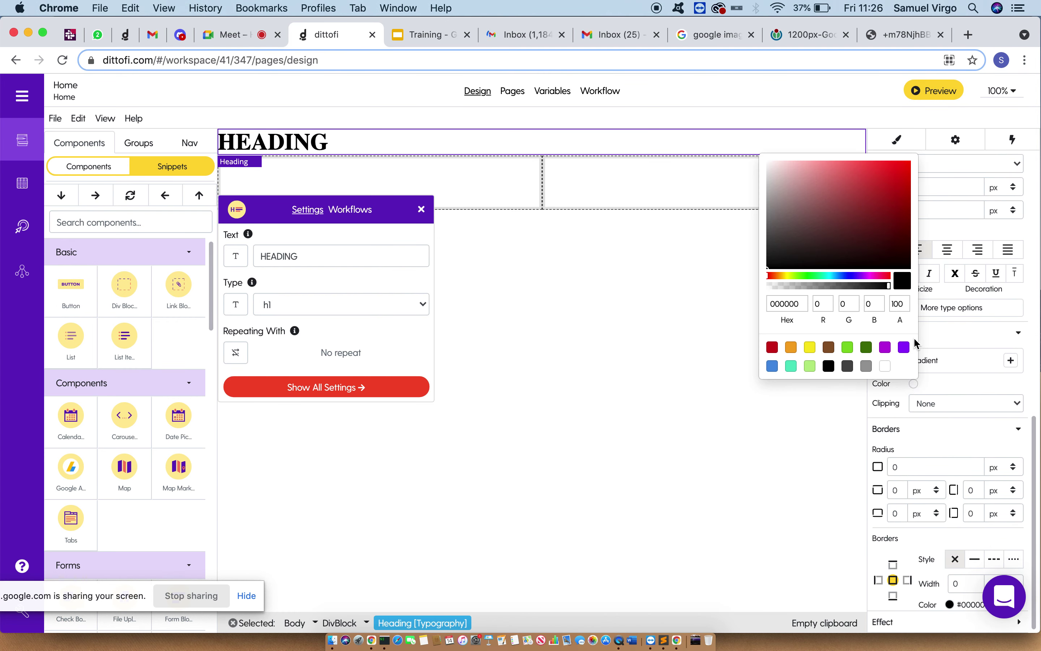
left_click(791, 347)
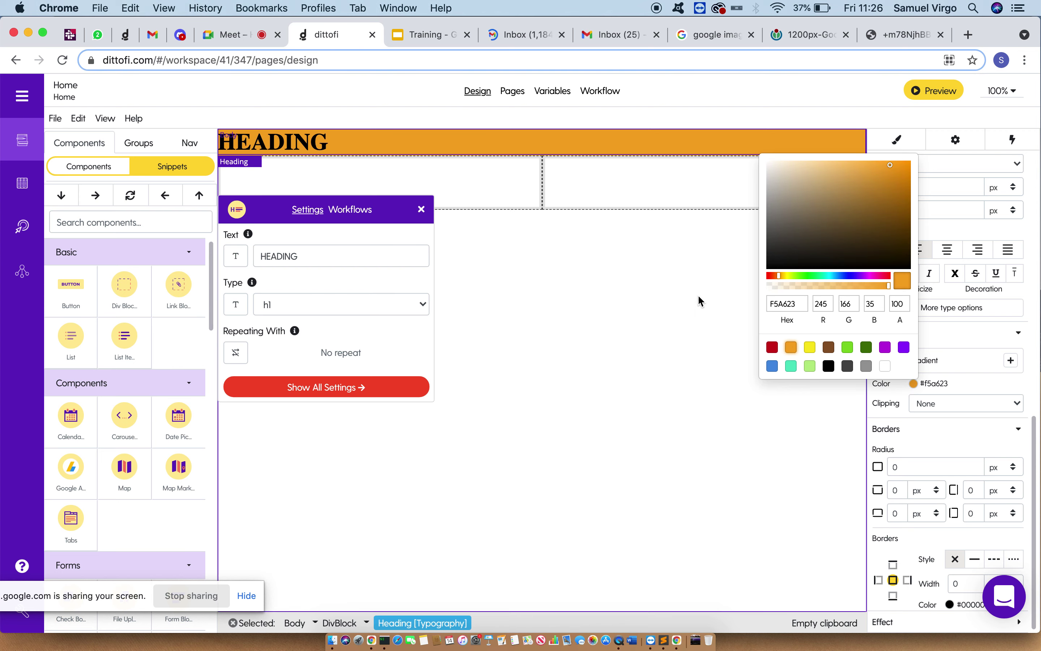
left_click(958, 386)
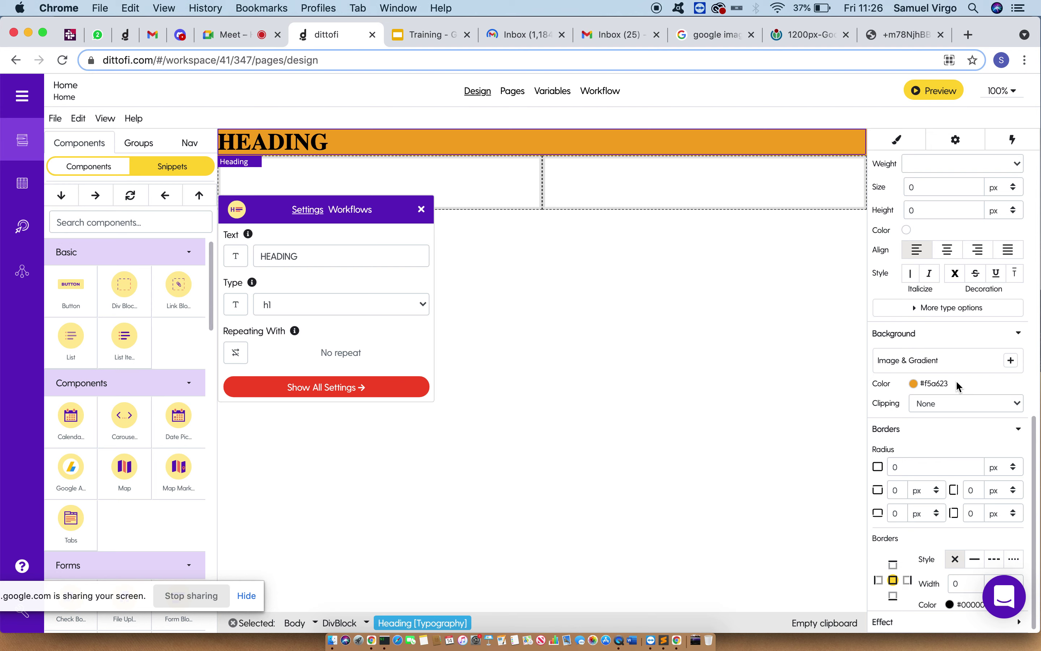
- Create a class named orangeheader from the Heading's styling
scroll(958, 386, "up", 15)
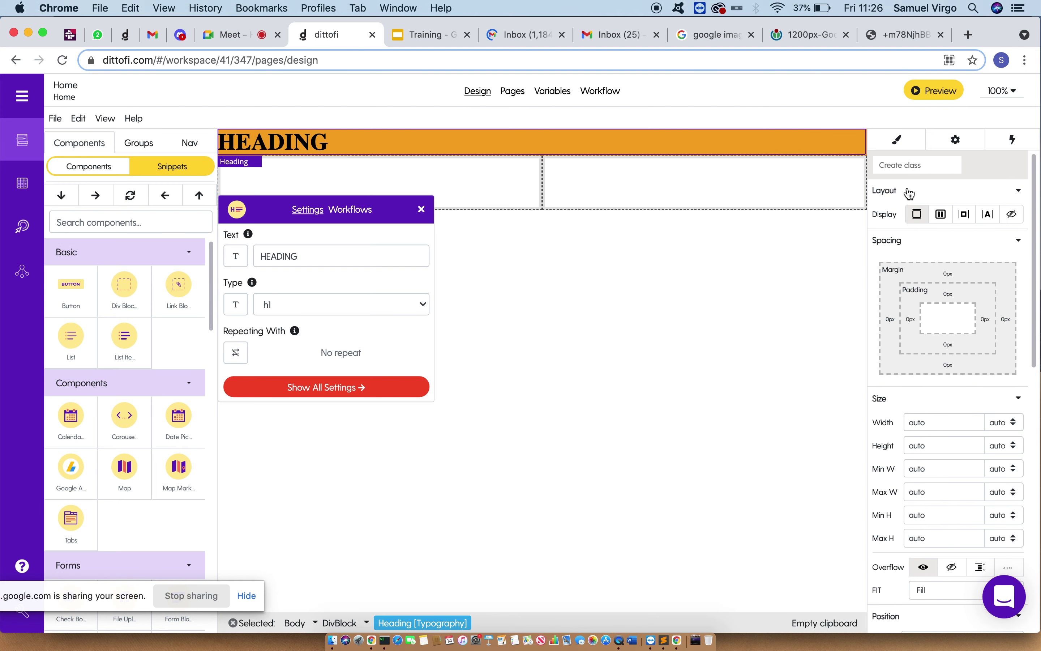
left_click(899, 166)
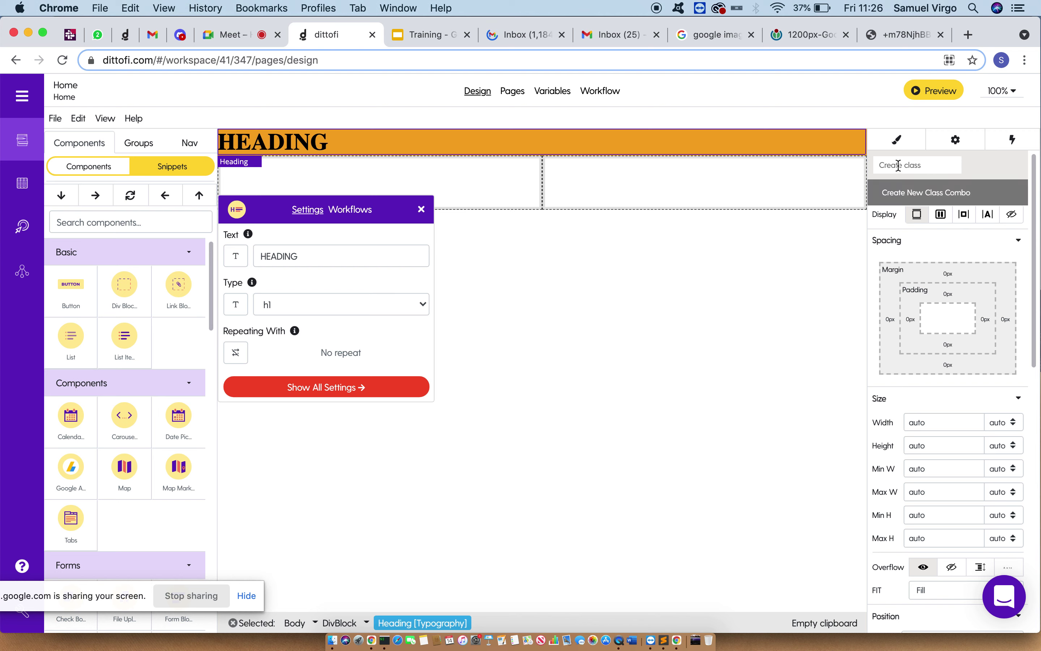
type("org")
type("ngeheader")
key("Return")
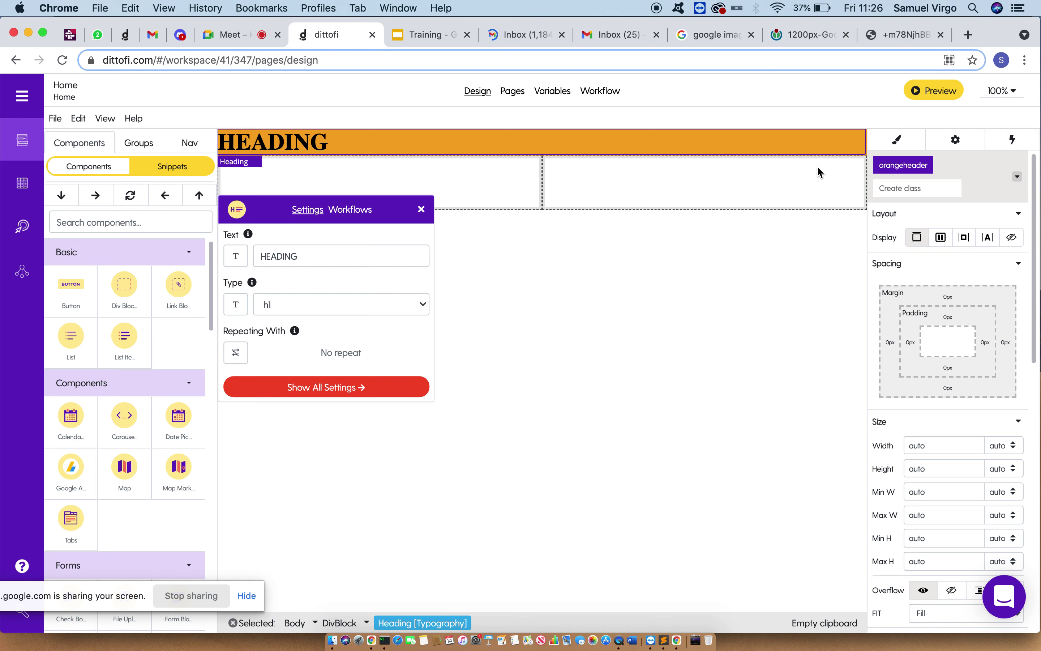
- Apply the existing orangeheader class to the second column and compare the column's styles with the Heading's
left_click(725, 192)
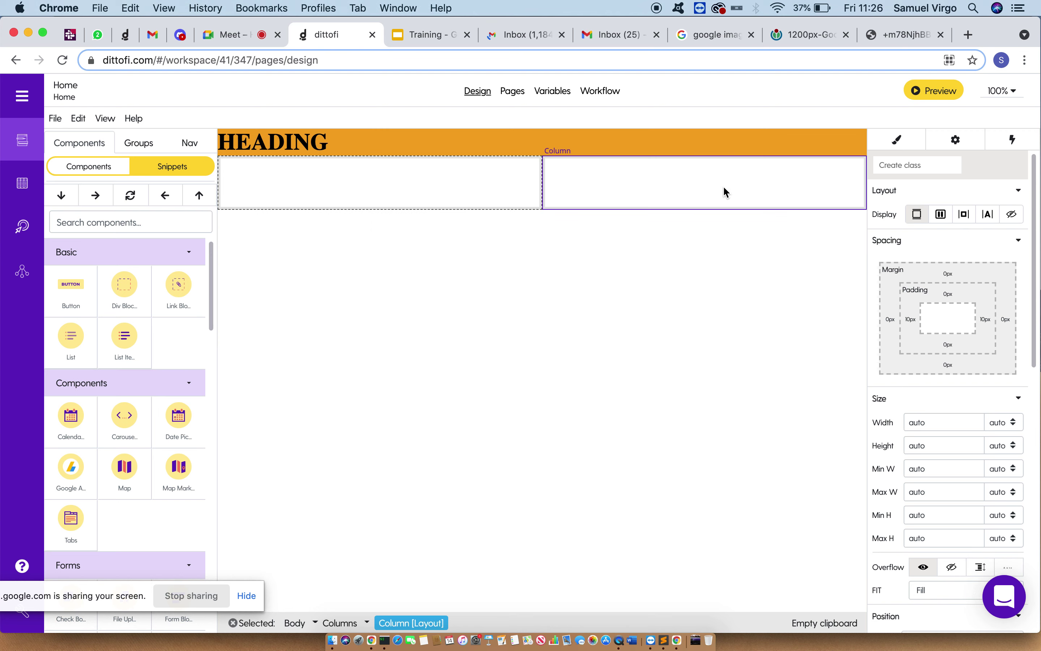
left_click(916, 165)
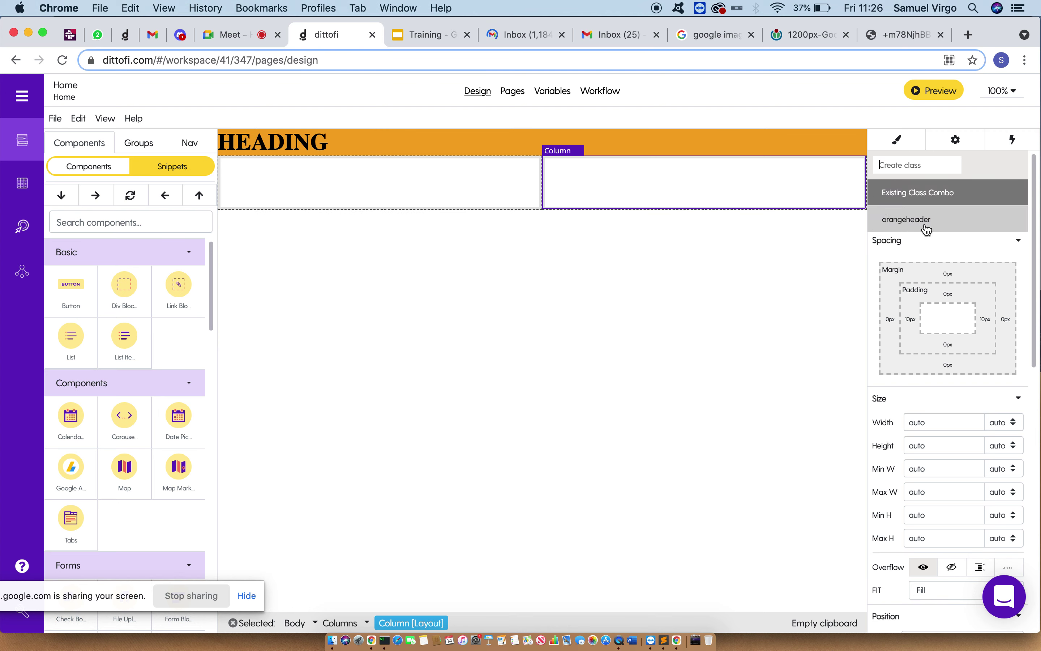
left_click(909, 227)
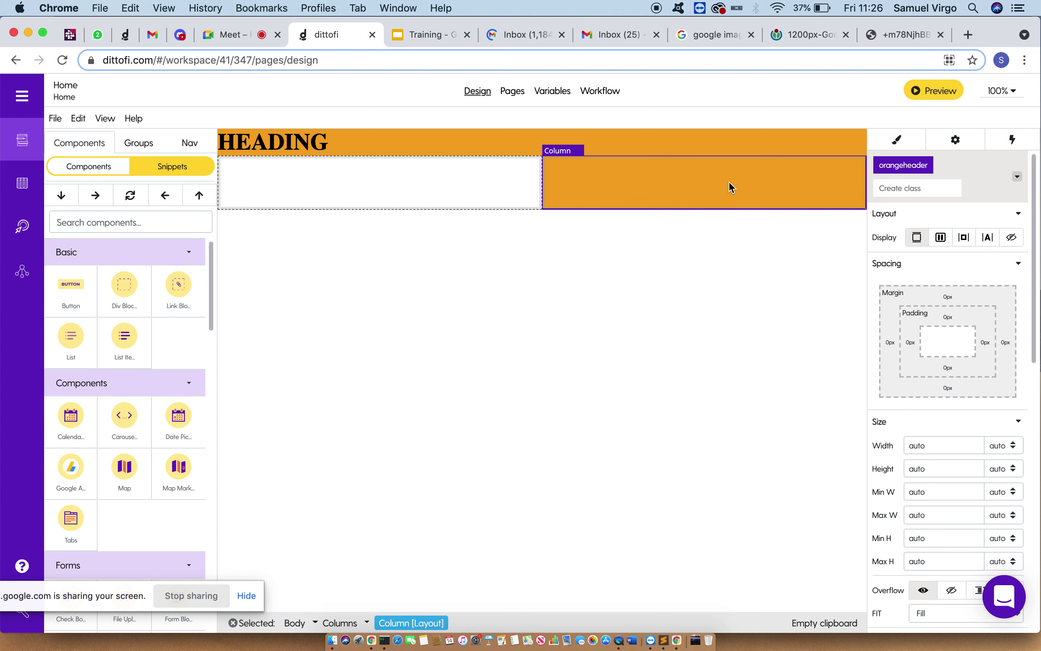
left_click(453, 147)
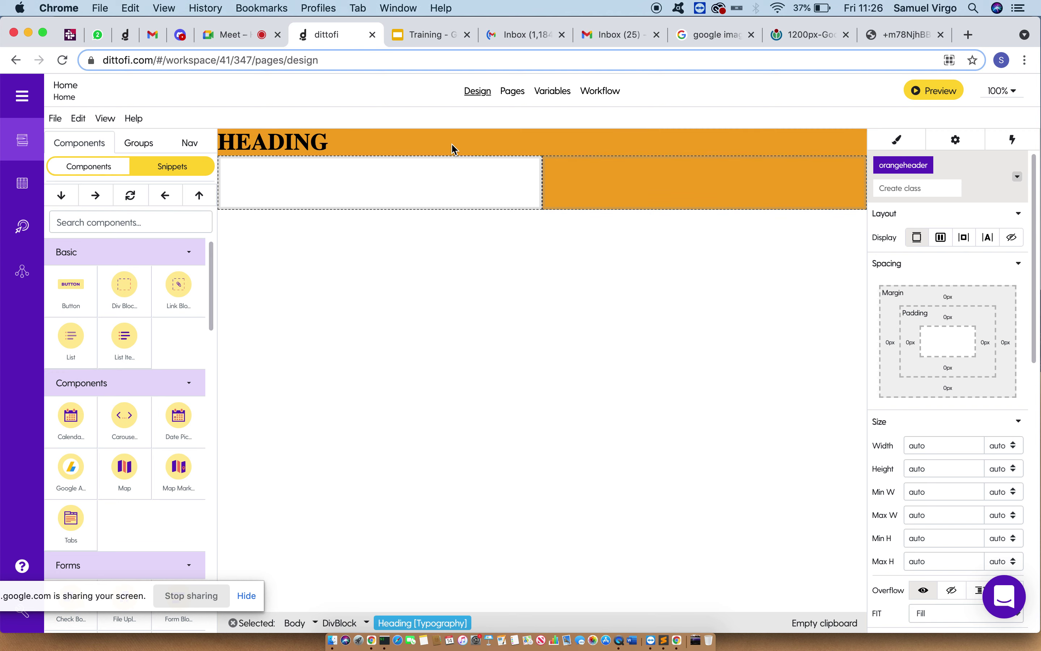
left_click(611, 180)
left_click(495, 148)
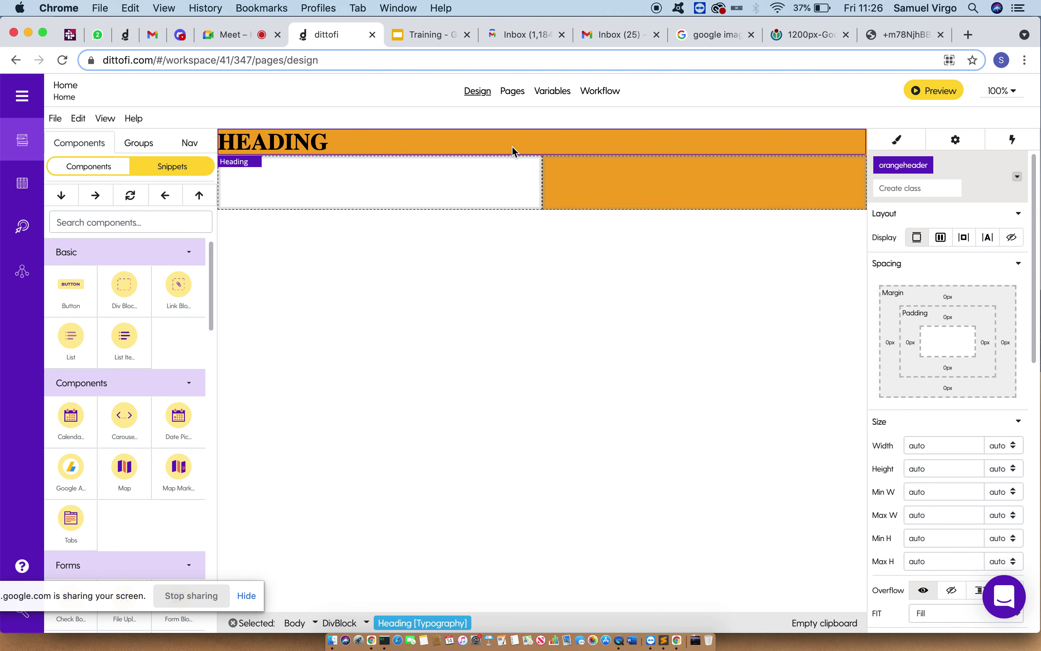
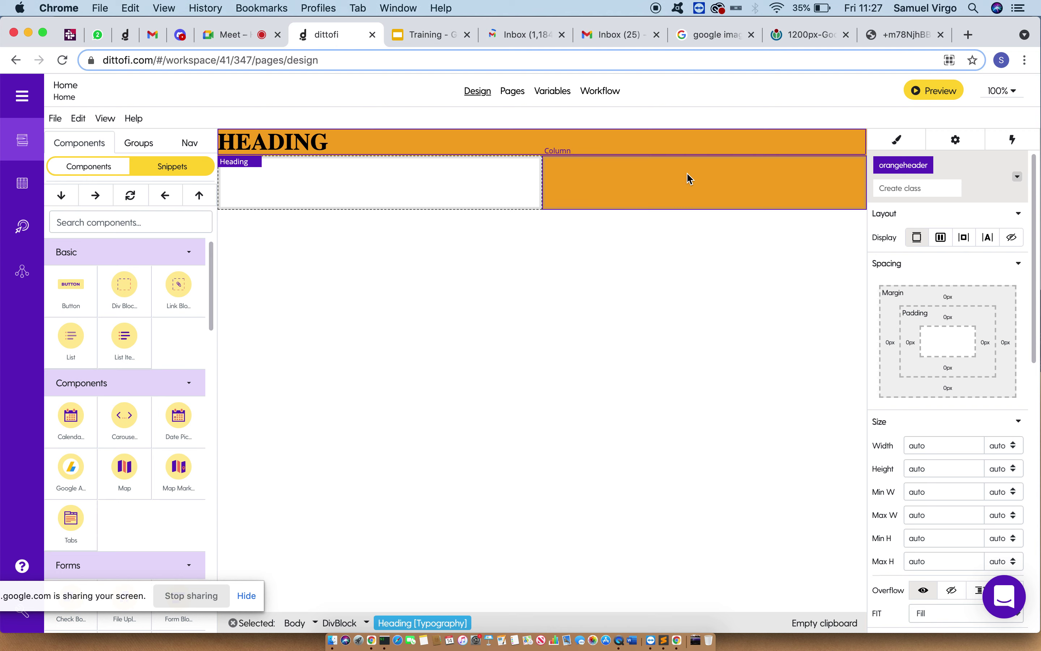
- Remove the orangeheader class from the second column, and clear the page of the Columns row and the Div Block
left_click(603, 181)
left_click(926, 166)
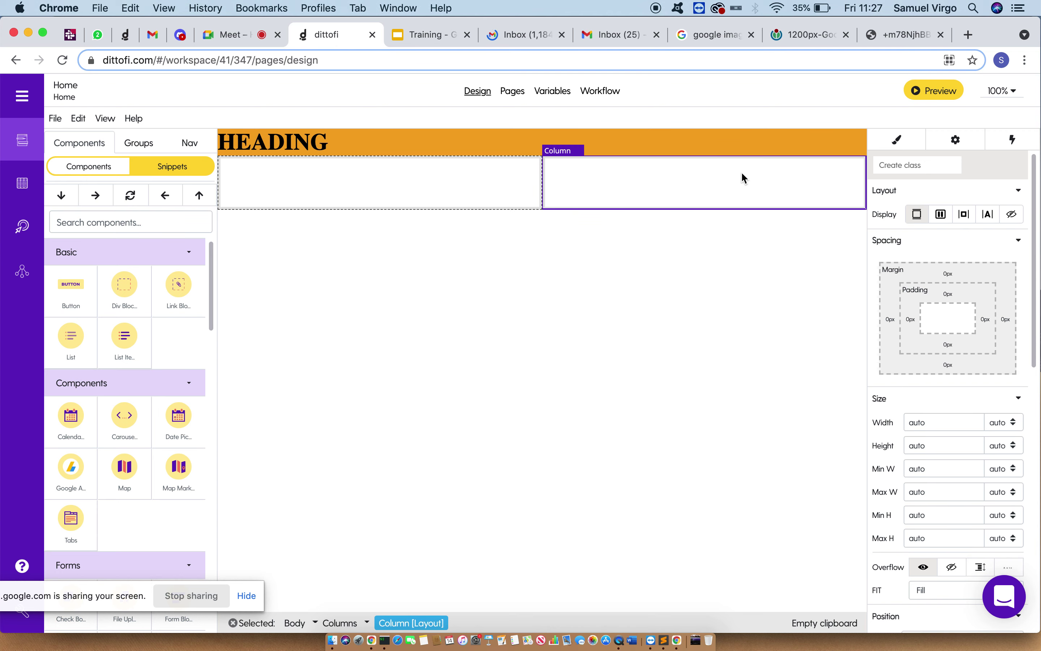
key("Delete")
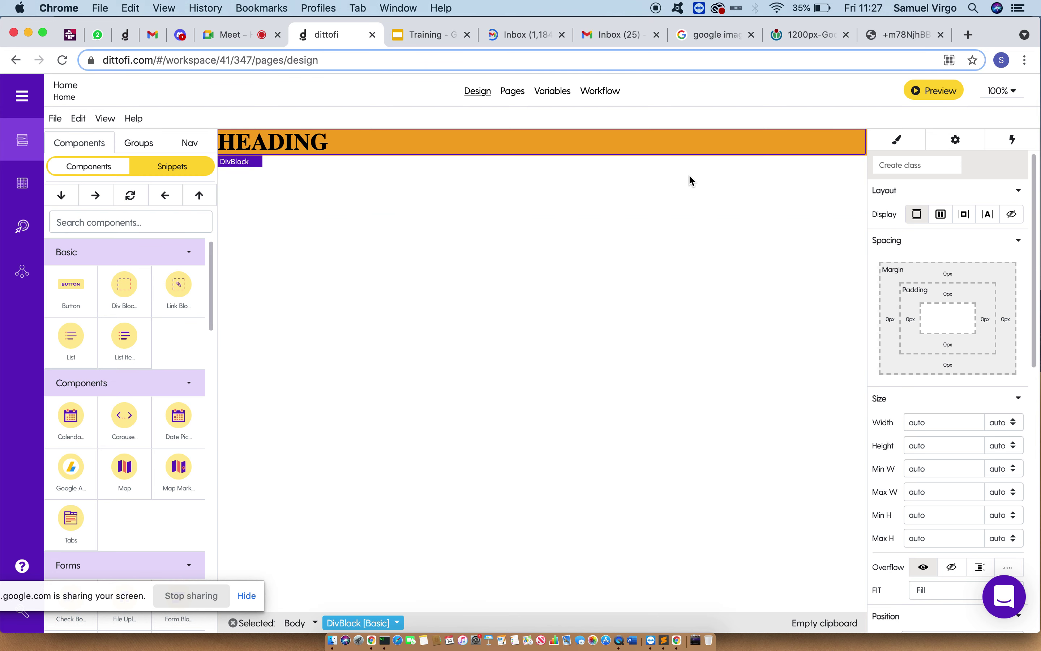
key("Delete")
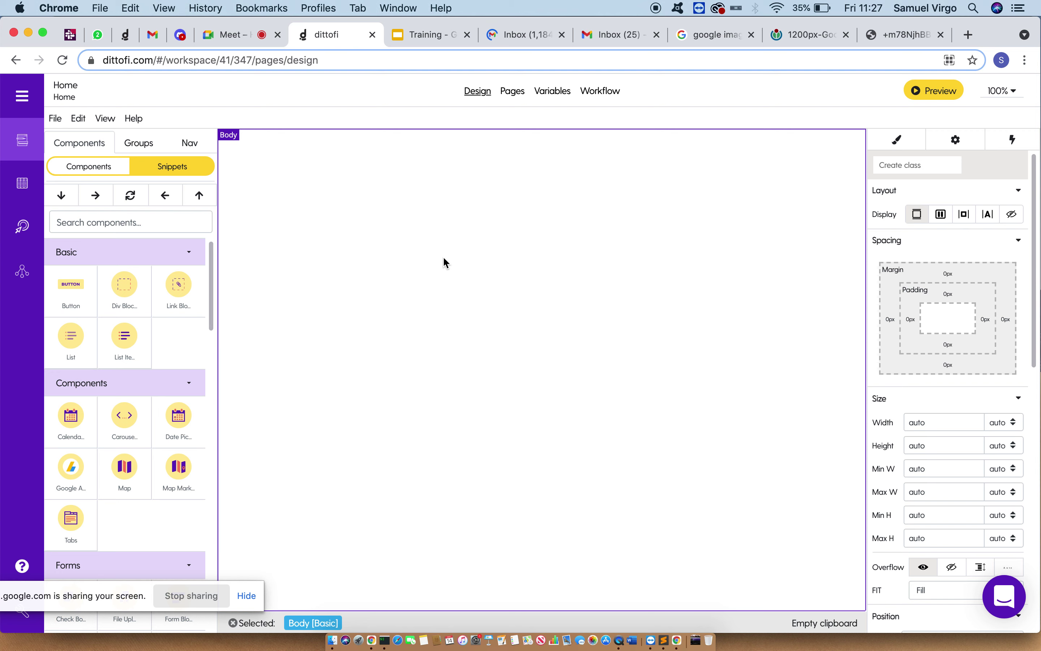
- Insert a Columns row into the empty page body and delete its second column
left_click(156, 228)
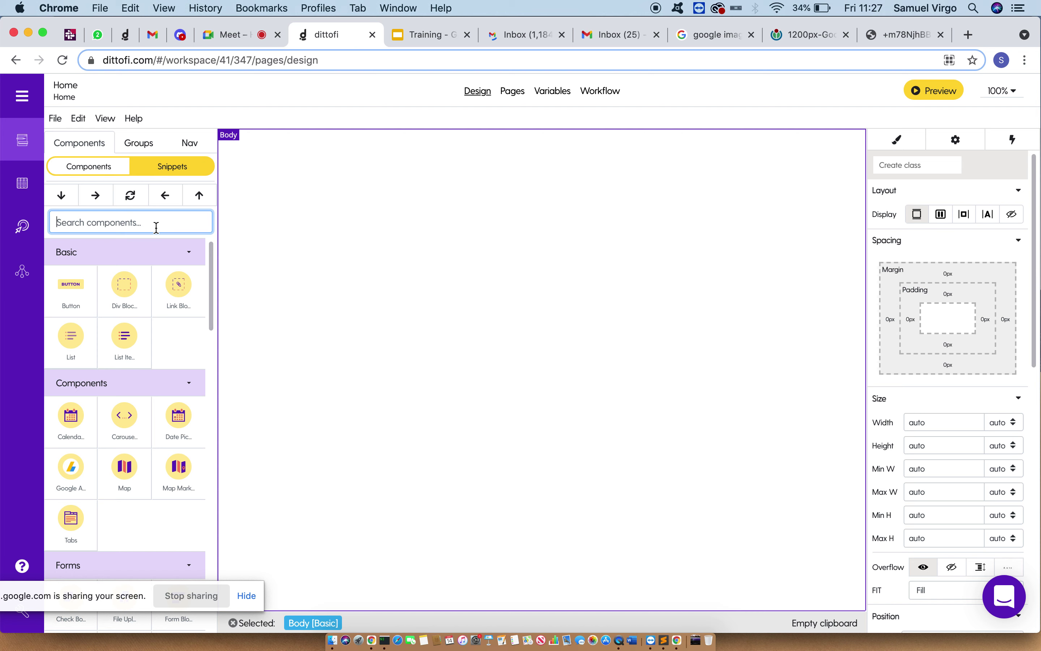
type("col")
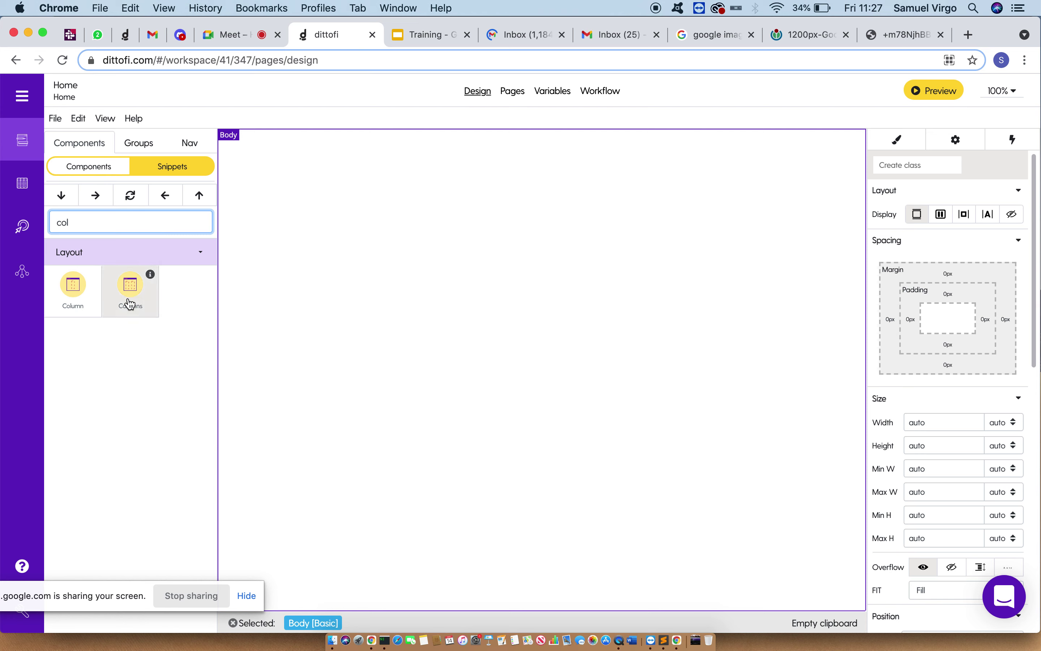
left_click_drag(130, 302, 376, 337)
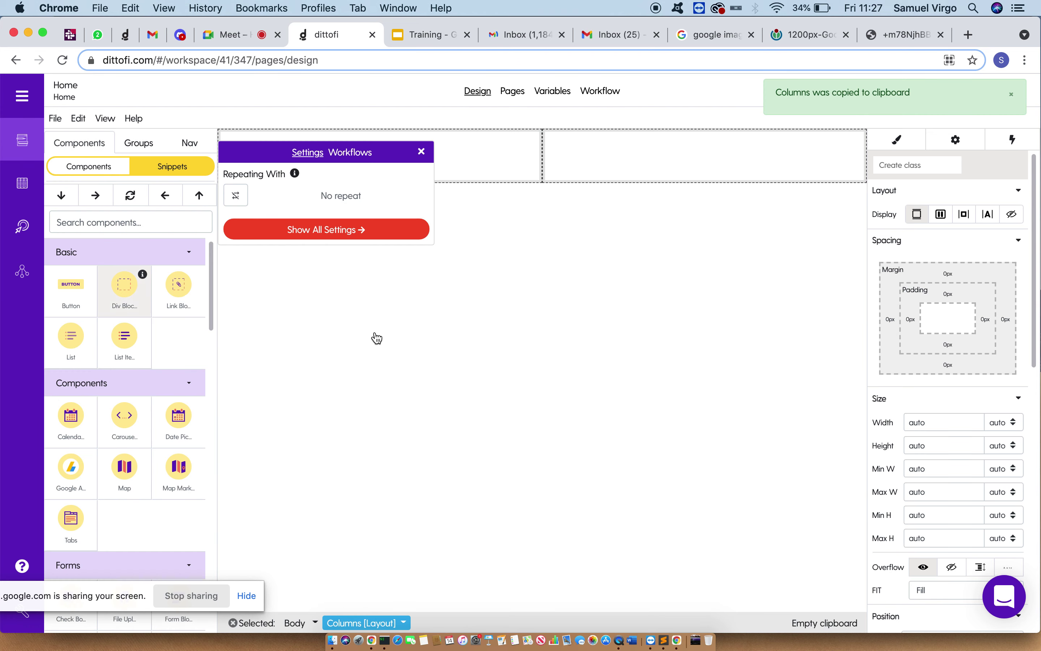
left_click(422, 155)
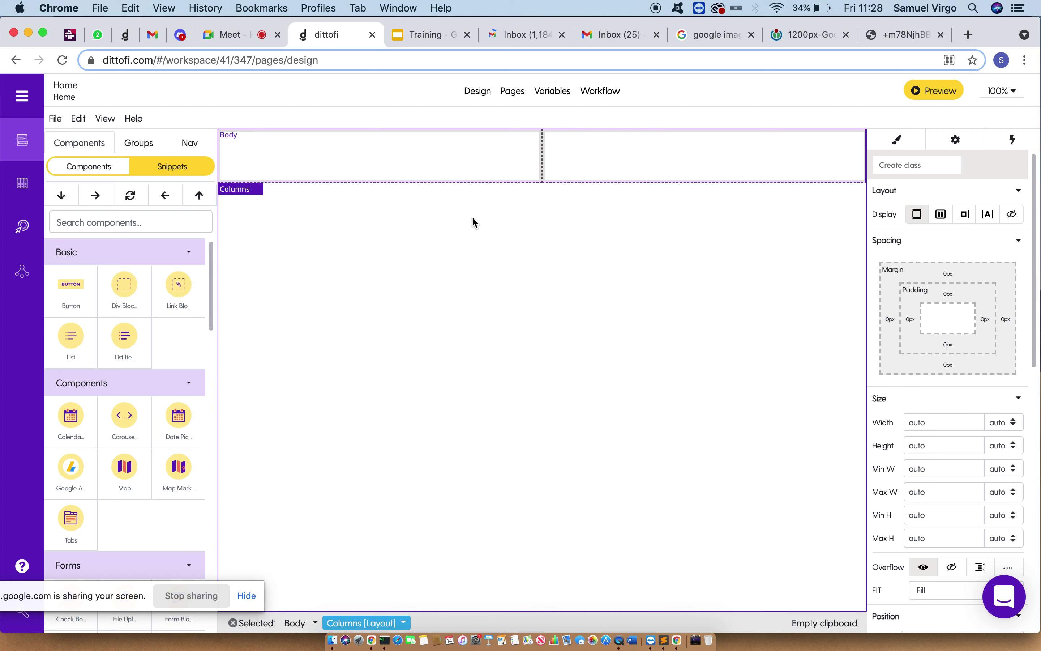
left_click(586, 171)
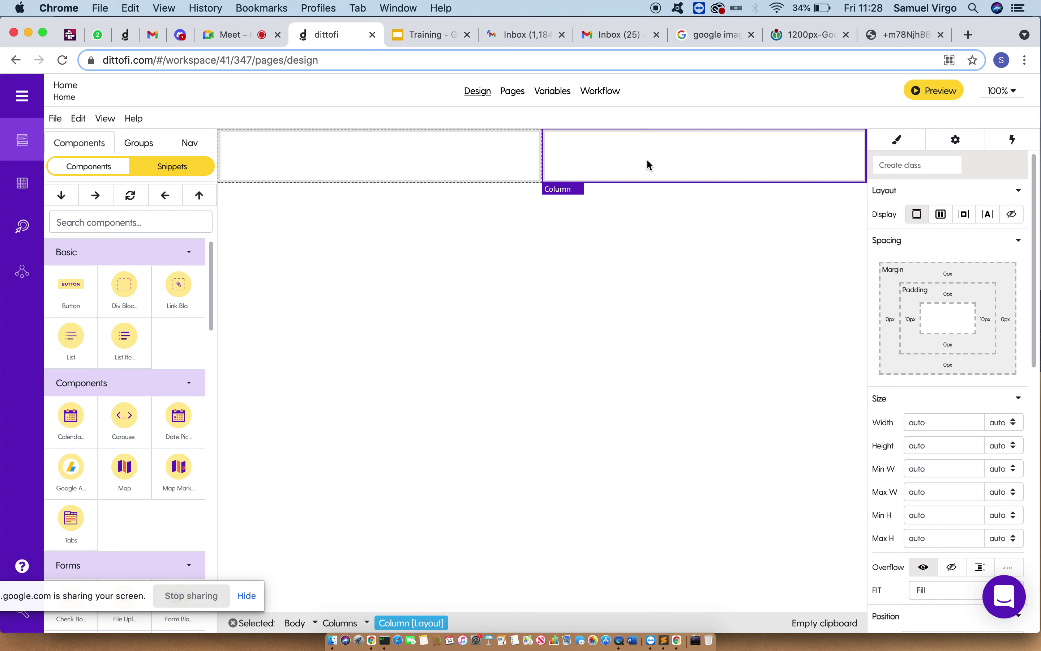
key("Delete")
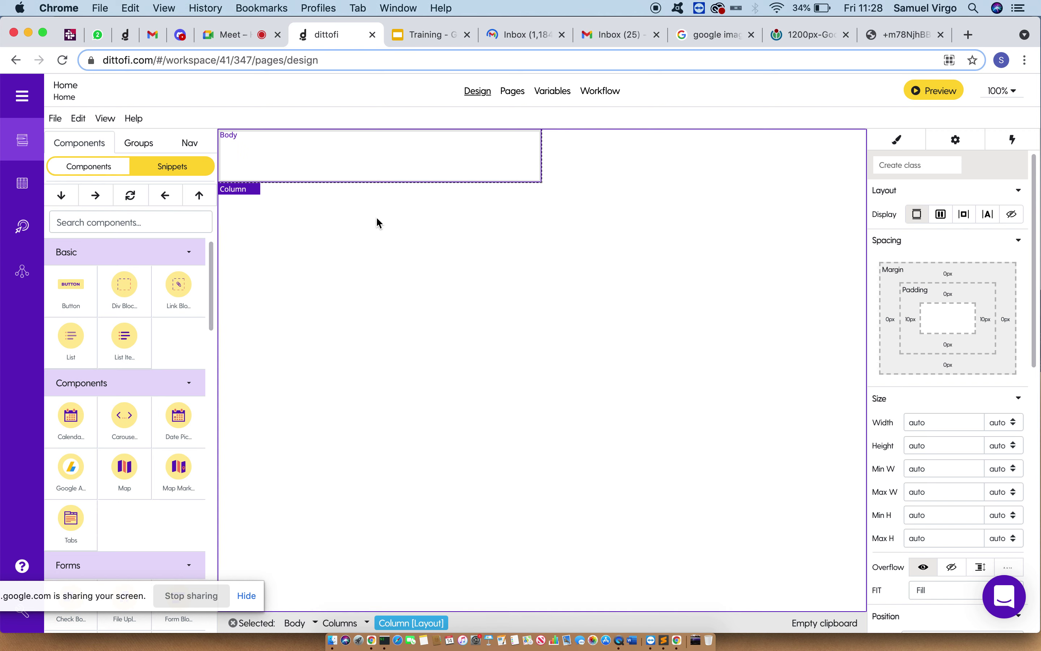
- Insert a Div Block above the Columns row and close its settings
left_click(620, 151)
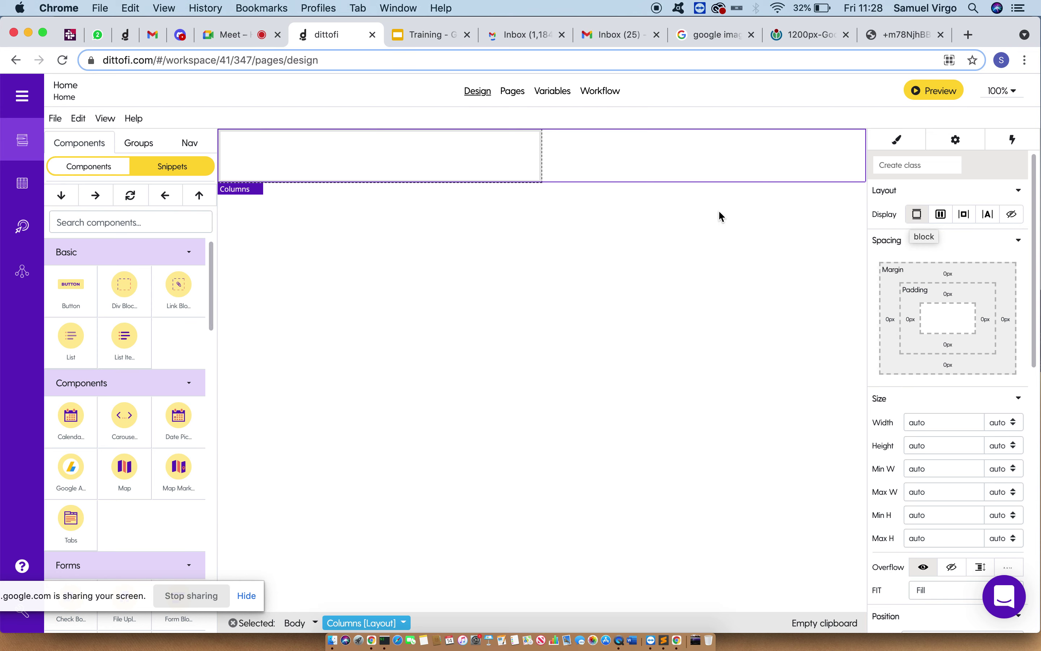
left_click_drag(132, 279, 396, 321)
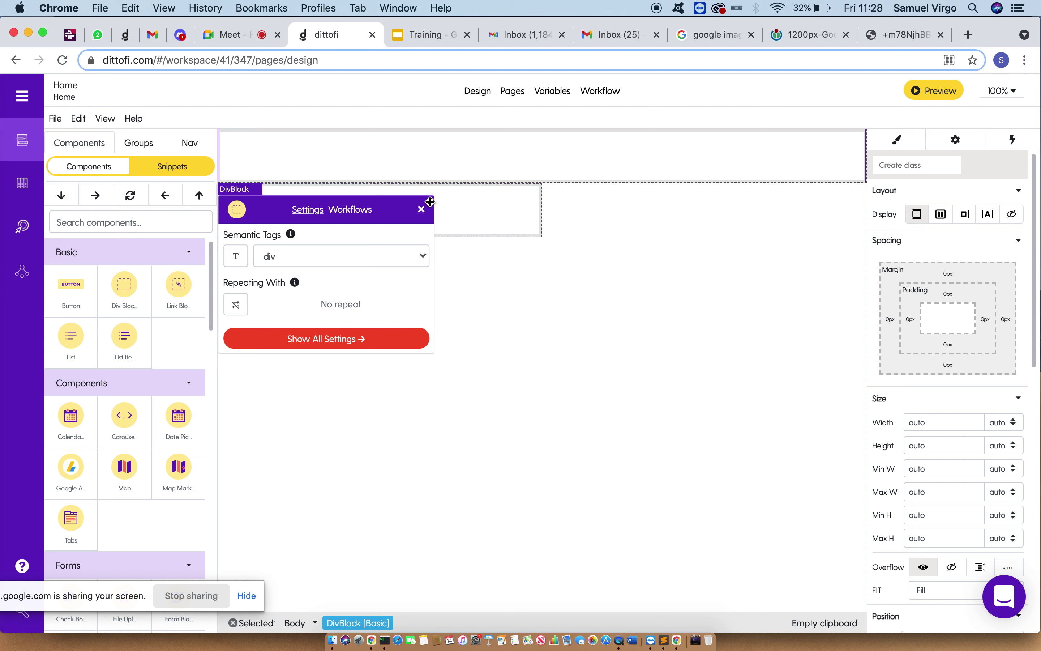
left_click(421, 209)
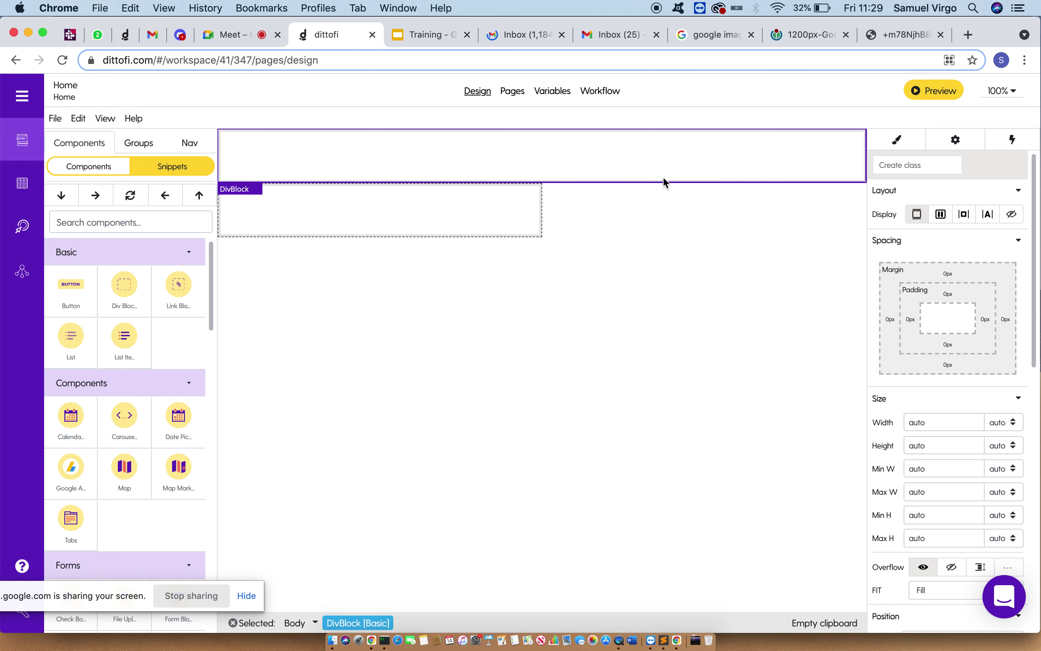
- Insert a Tabs component below the Columns row and delete it again
left_click_drag(104, 526, 458, 495)
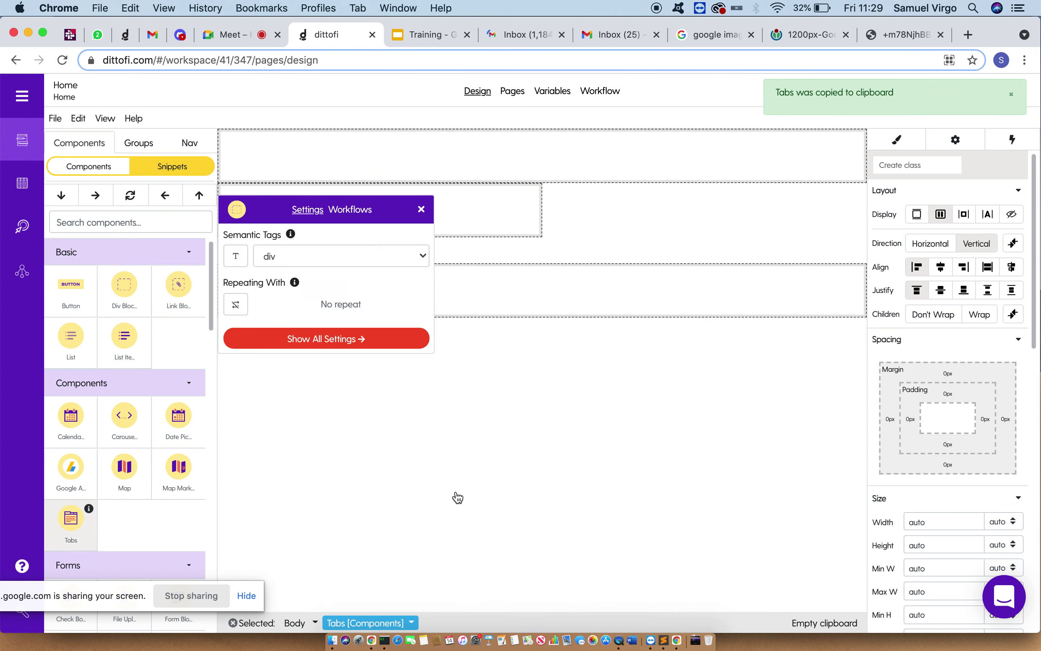
left_click(421, 209)
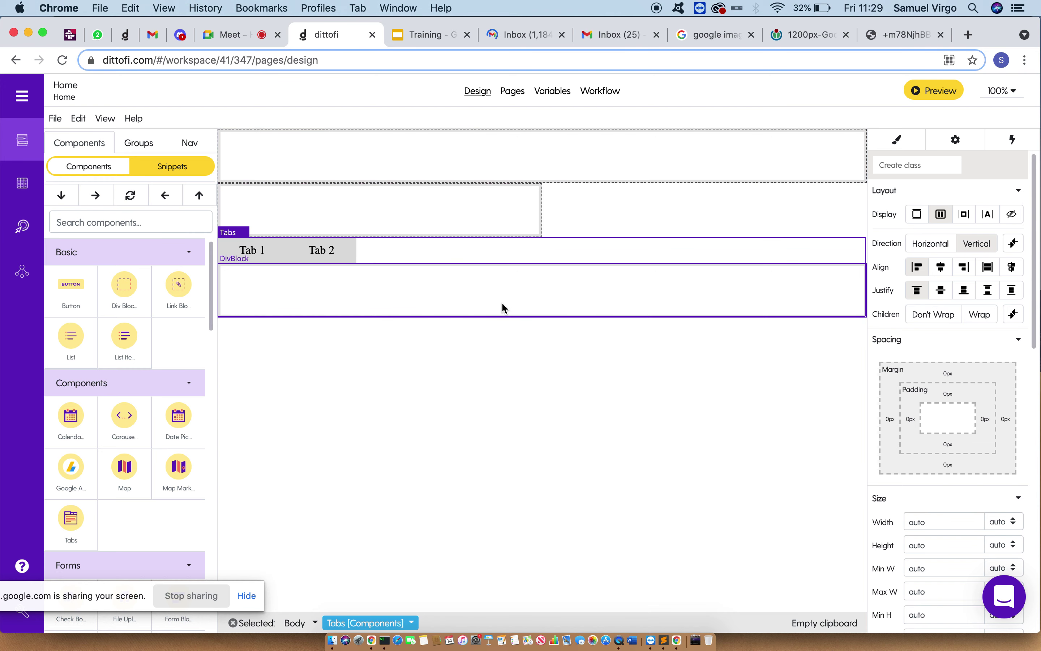
key("Delete")
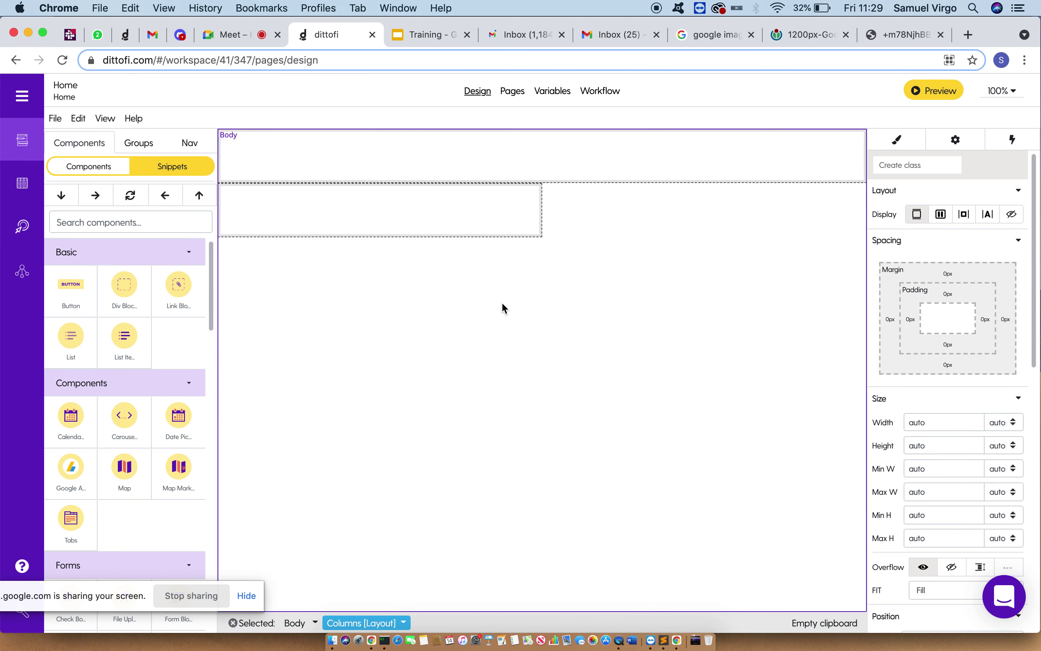
- Give the Columns row a horizontal flex layout, try justifying its column to the end and start, and set the justification to center
left_click(941, 215)
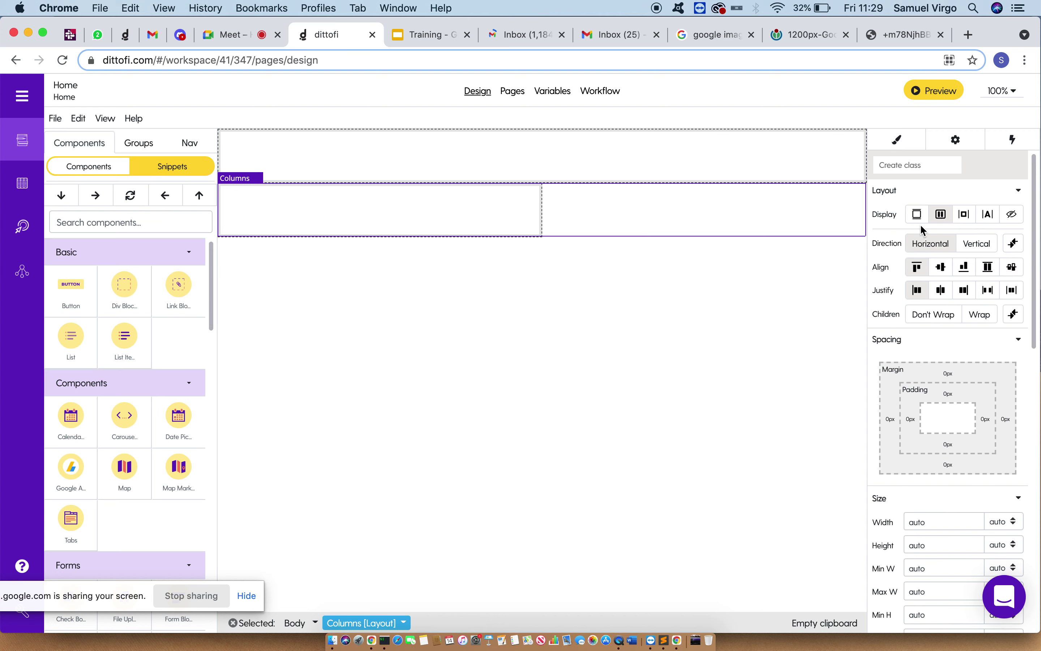
left_click_drag(875, 254, 912, 296)
left_click(883, 284)
double_click(881, 267)
left_click(941, 291)
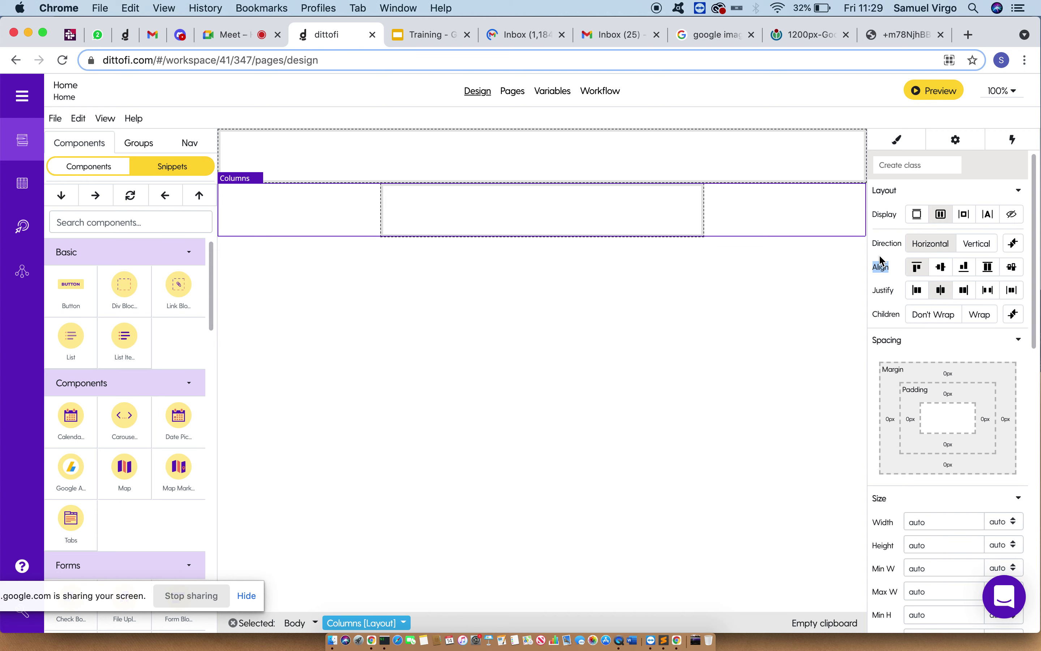
left_click(963, 292)
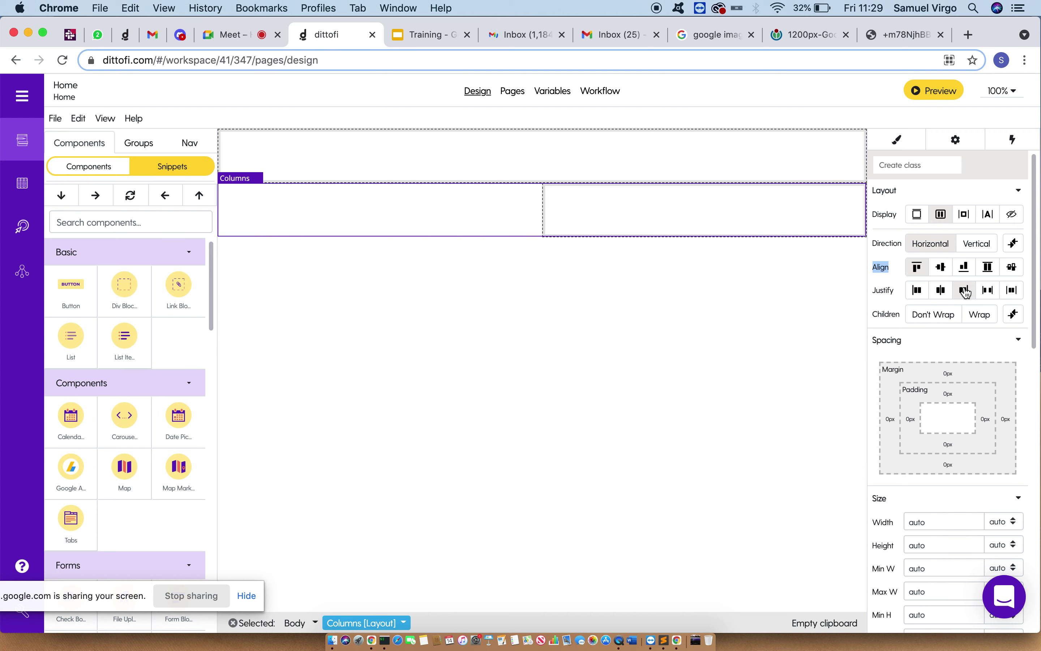
left_click(917, 297)
left_click(941, 296)
- Delete the empty Div Block above the Columns row, and inspect the layout settings of the row and its column
left_click(825, 172)
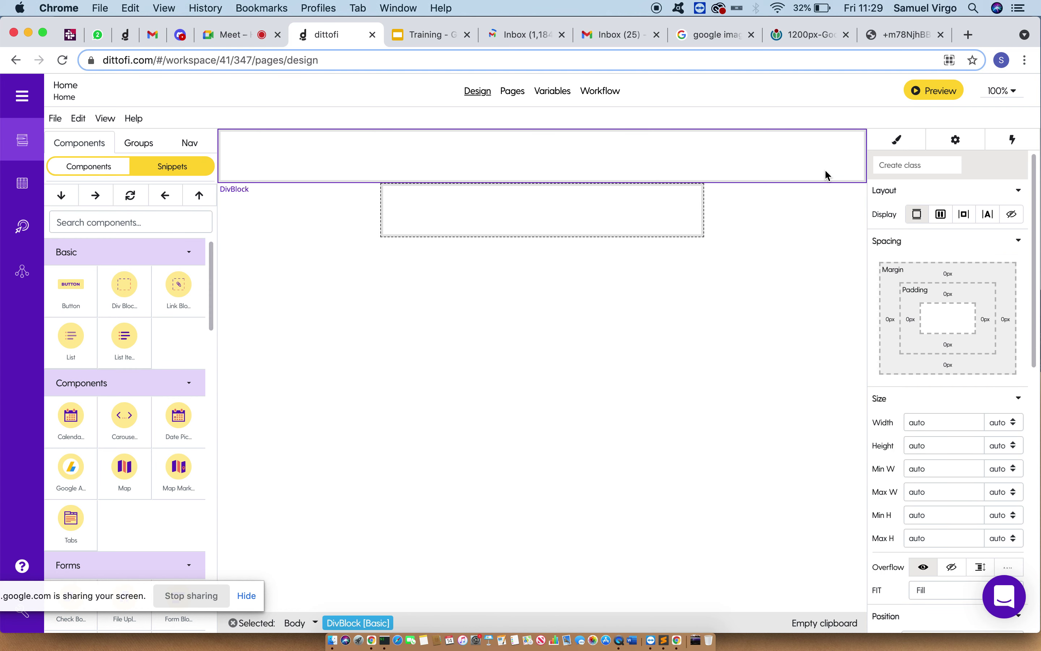
key("Delete")
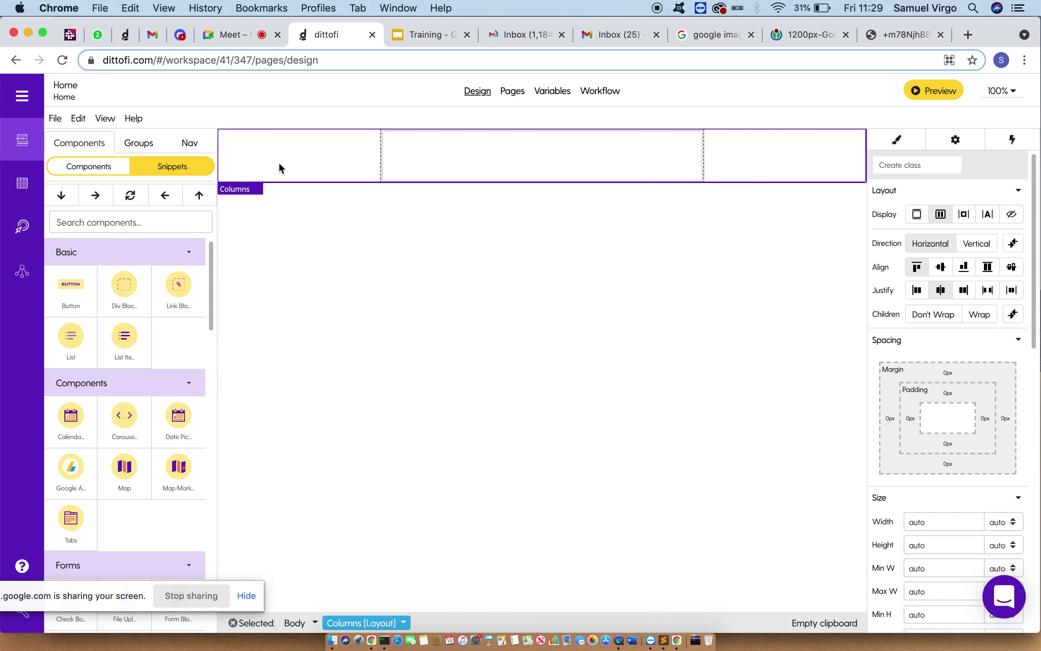
left_click(512, 168)
left_click(766, 160)
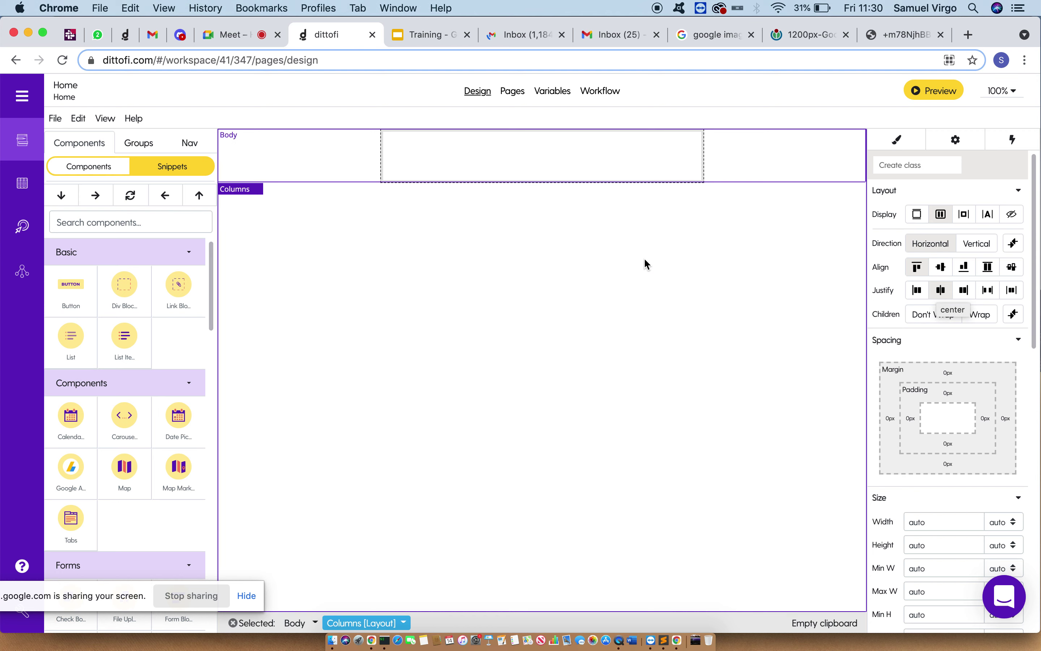
left_click(439, 158)
left_click(345, 159)
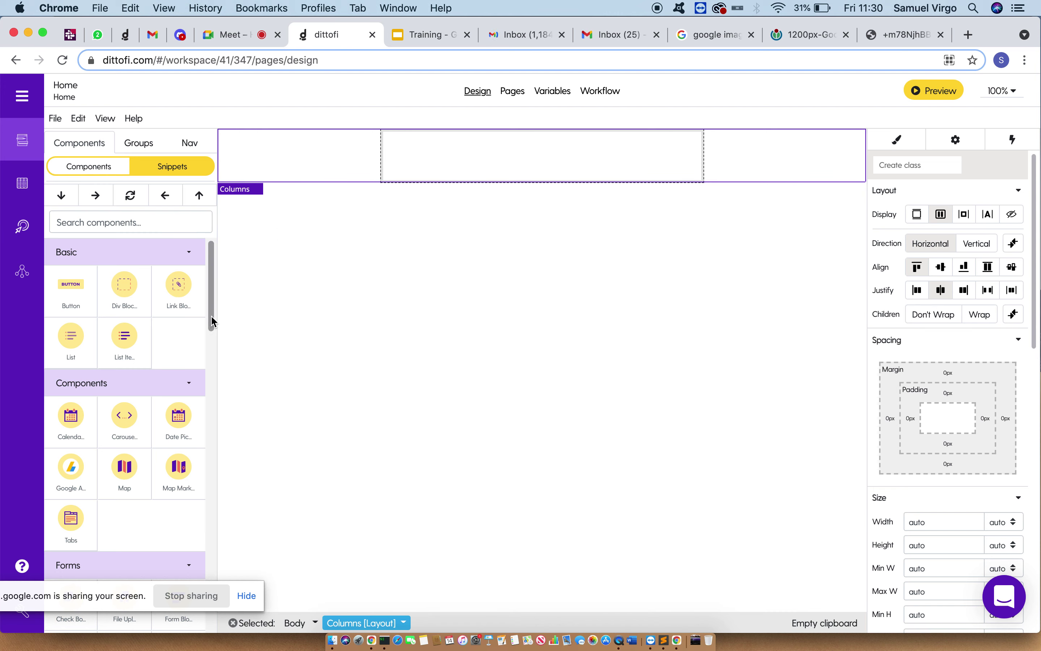
- Insert a Form Block into the centered column and select the surrounding Columns row
scroll(212, 319, "down", 3)
scroll(212, 318, "down", 6)
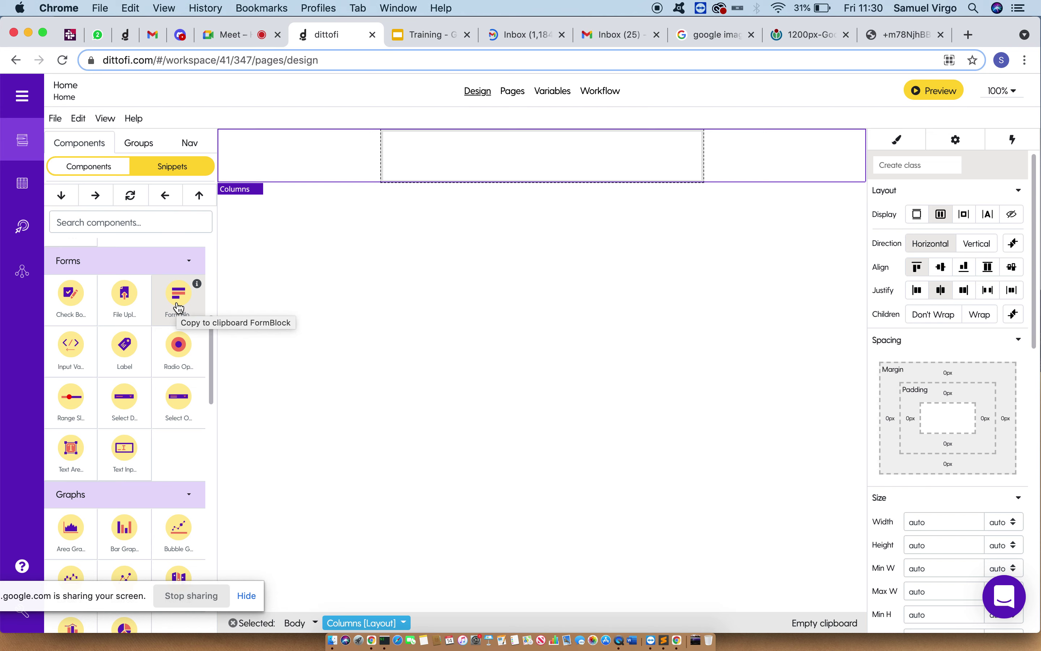
left_click_drag(178, 308, 495, 156)
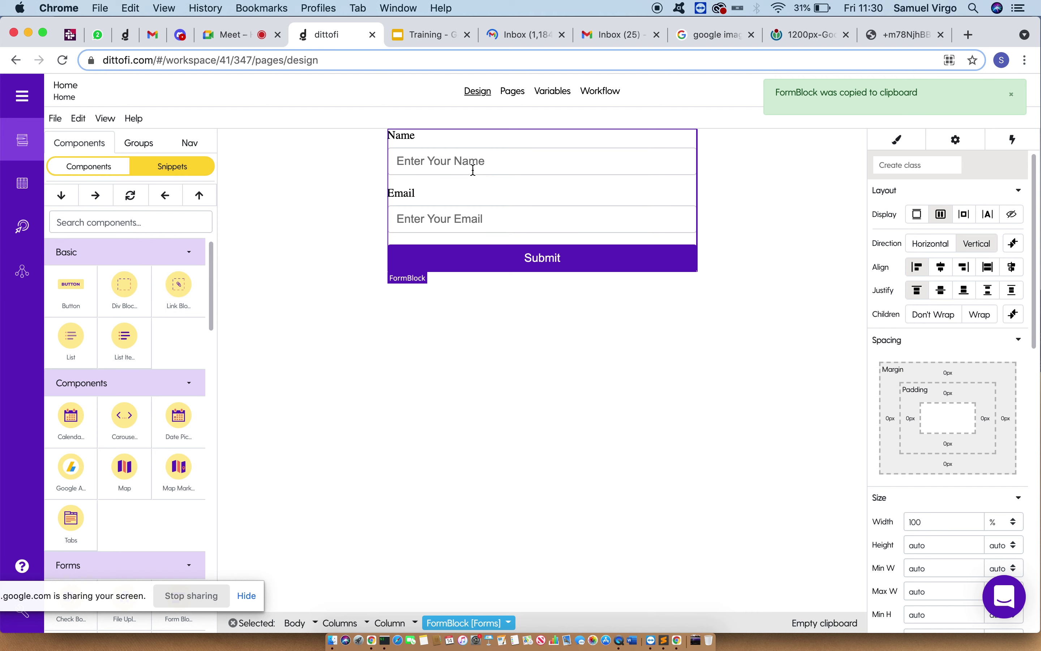
left_click(321, 255)
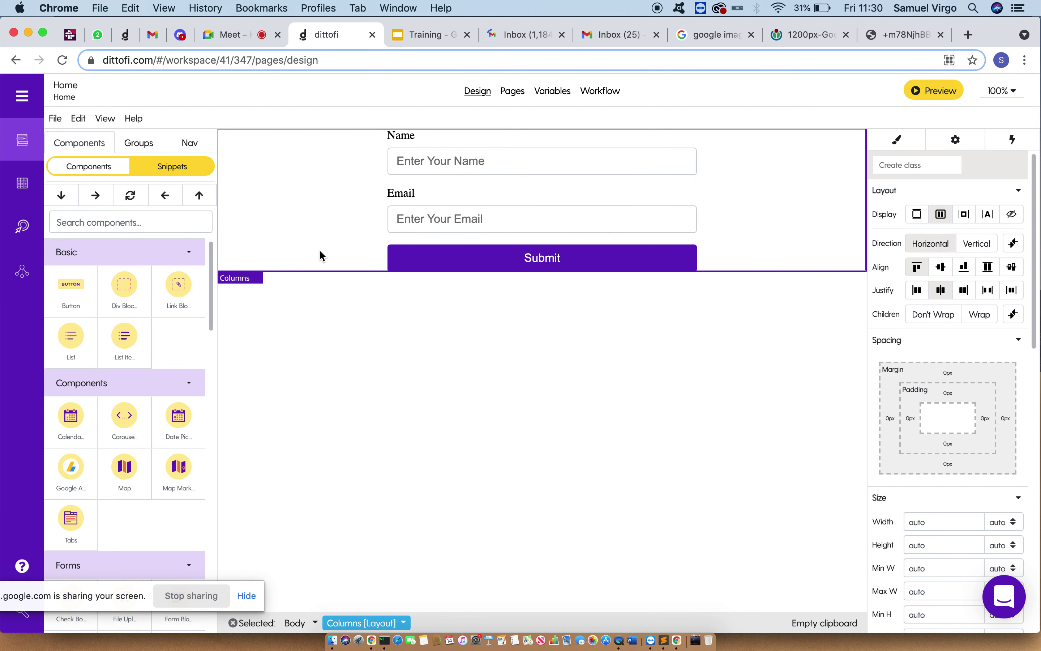
- Examine the page's element hierarchy, from the Columns row and Column down to the FormBlock's labels, text inputs and button
left_click(189, 143)
left_click(70, 247)
left_click(69, 274)
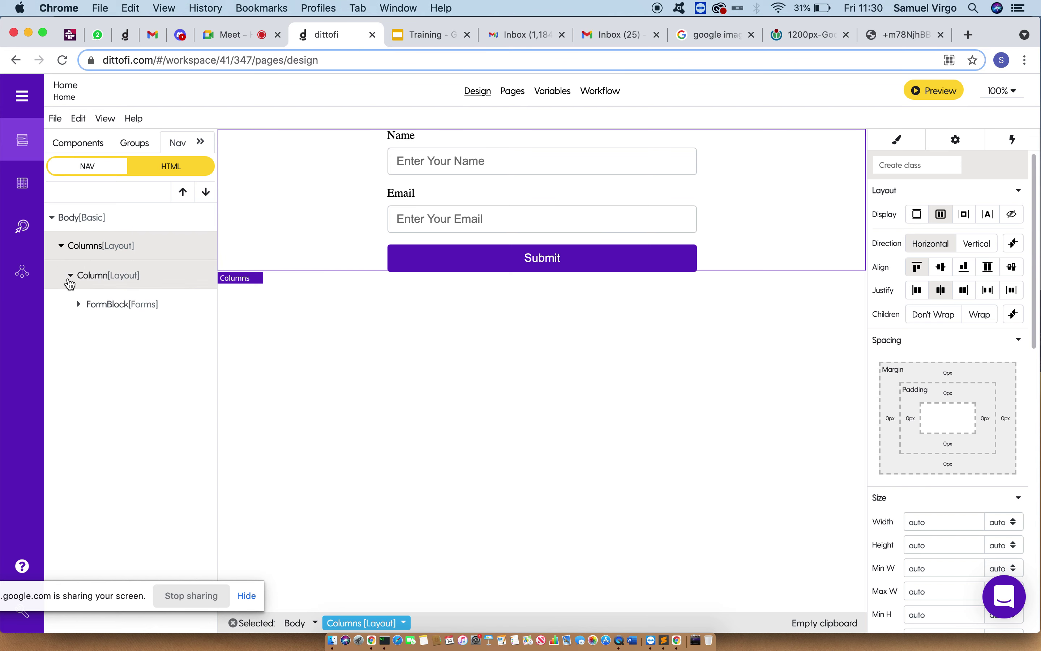
left_click(127, 280)
left_click(131, 306)
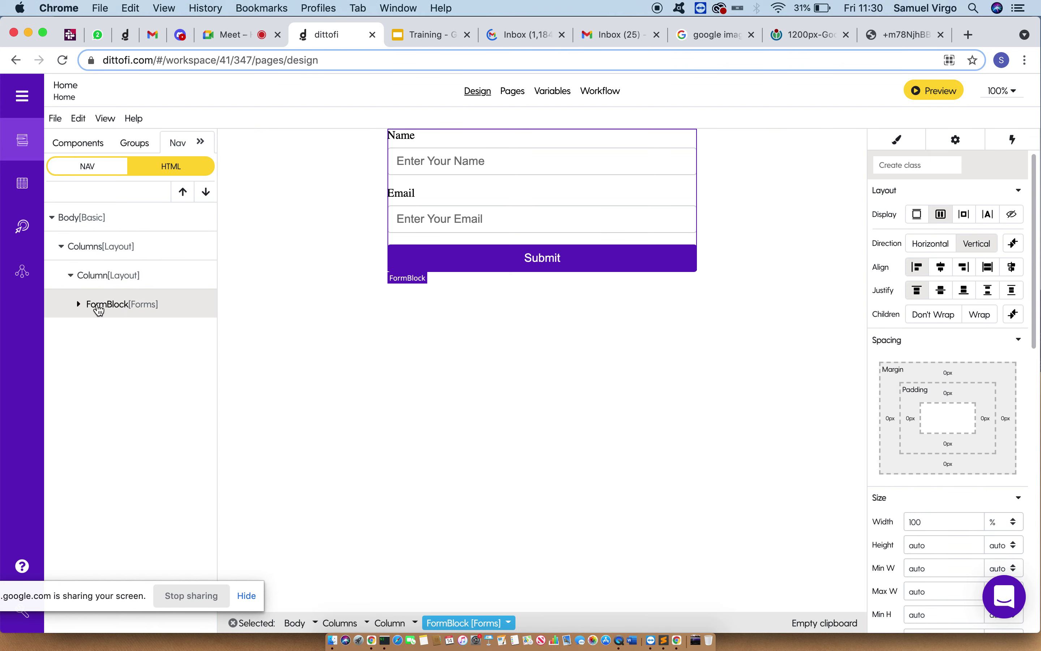
left_click(113, 281)
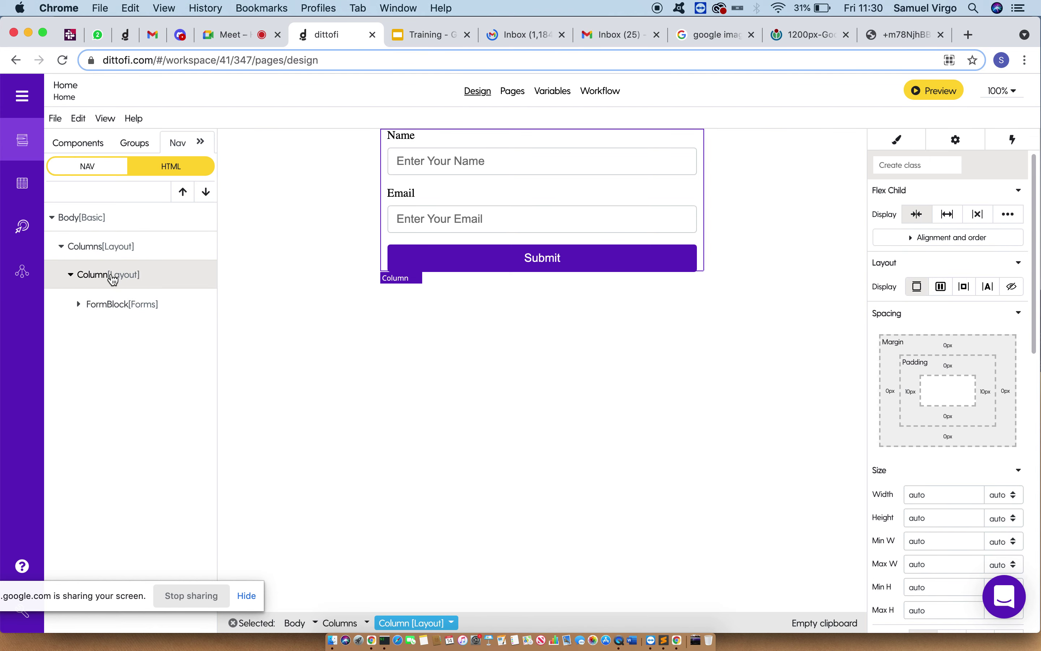
left_click(81, 304)
left_click(134, 339)
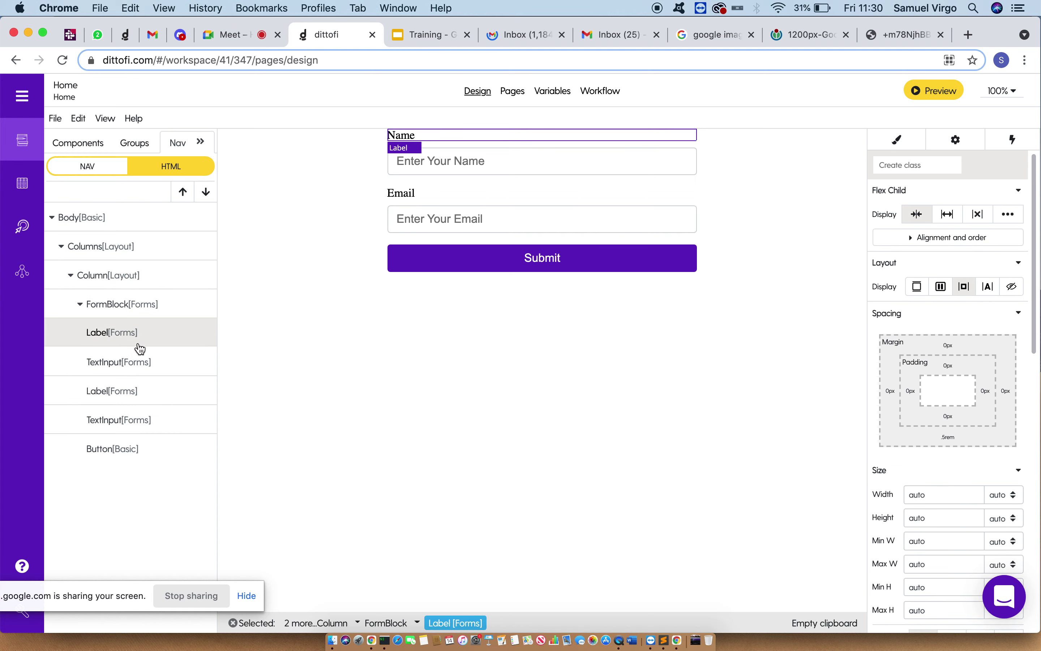
left_click(134, 364)
left_click(130, 391)
left_click(134, 417)
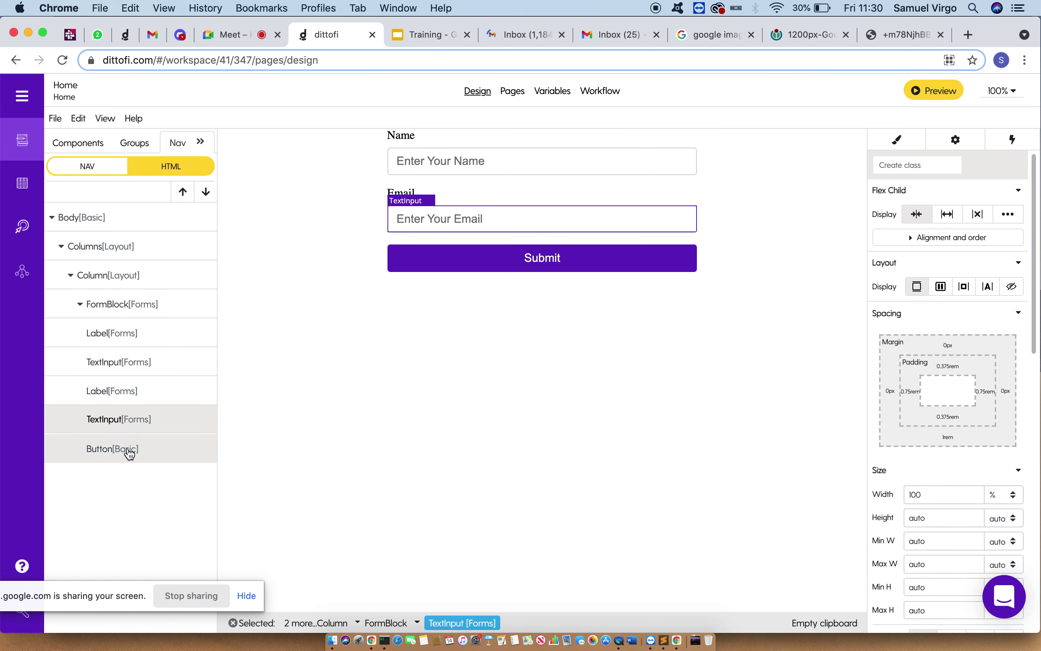
left_click(129, 452)
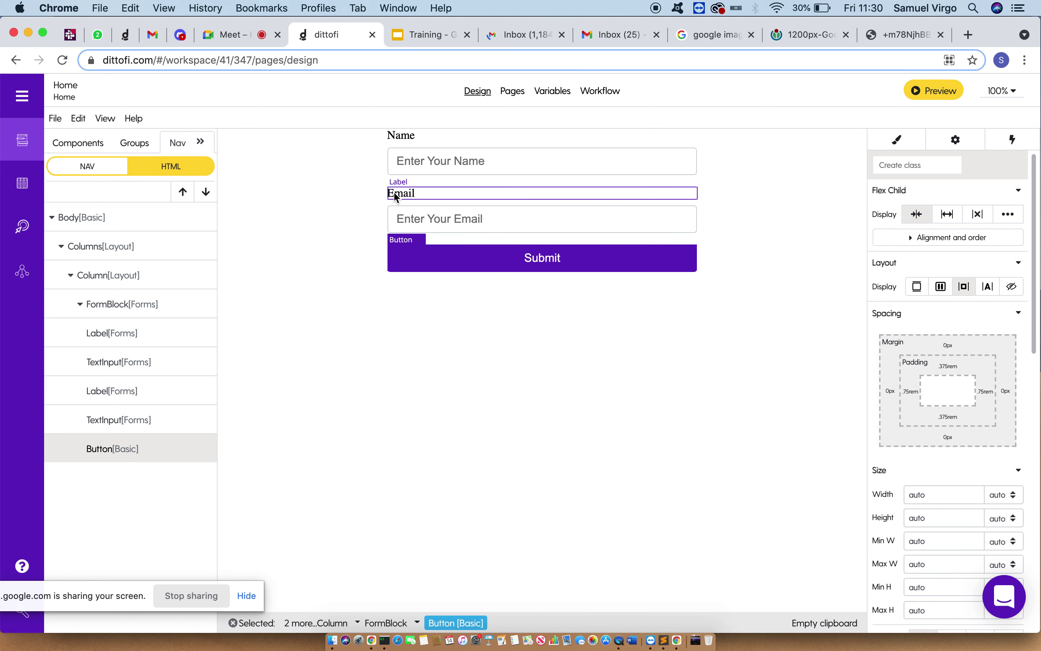
- Change the form's first label to "Username" and its second label to "Password"
left_click(402, 139)
double_click(401, 138)
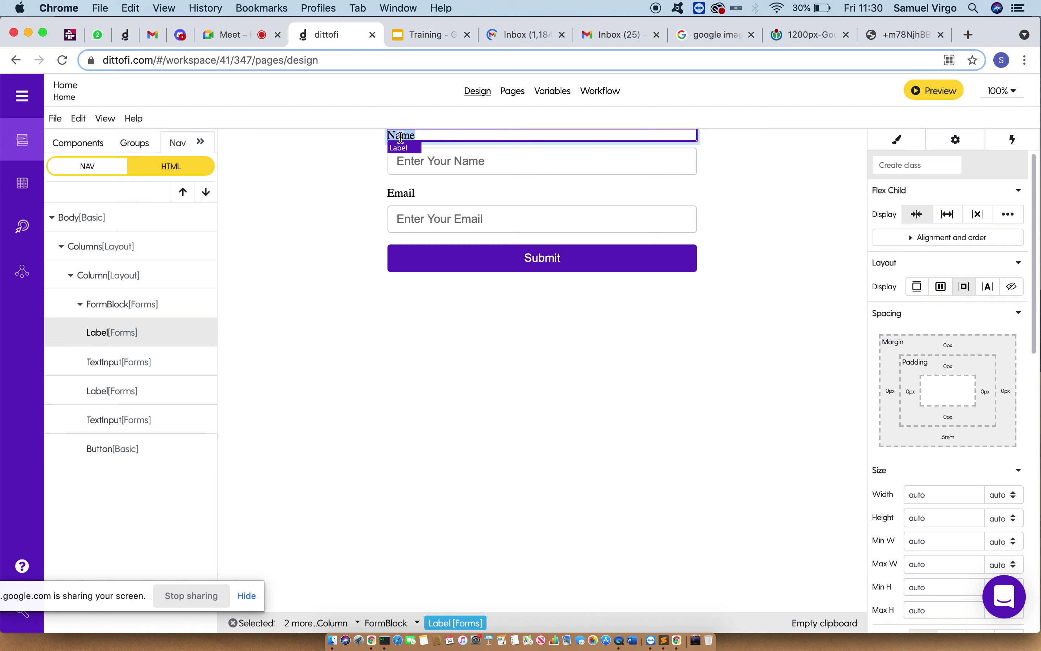
type("Username")
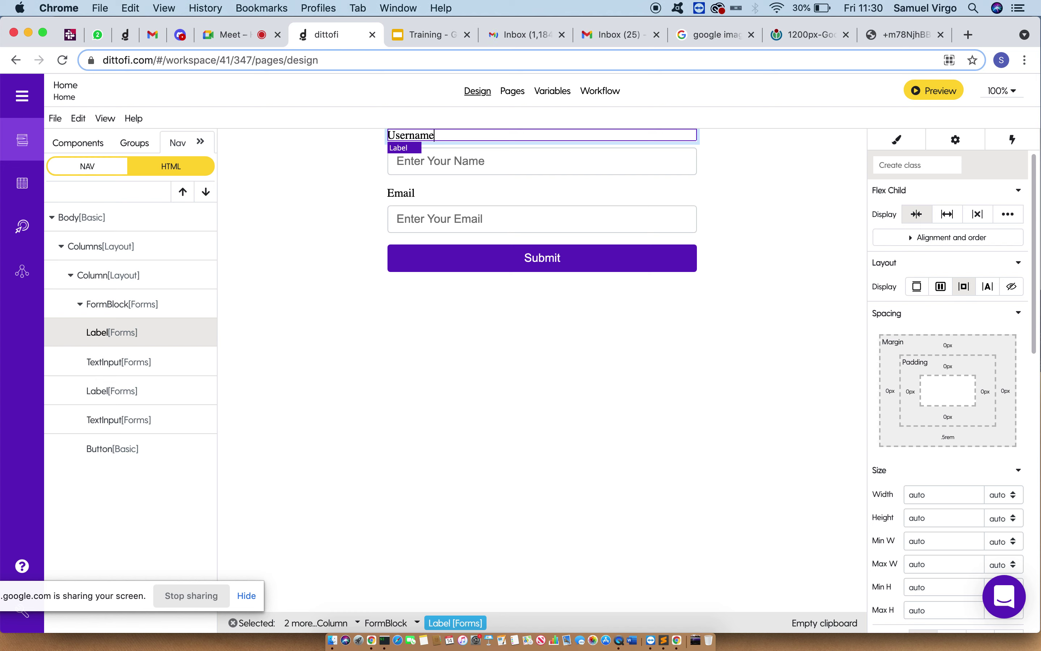
left_click(409, 195)
double_click(409, 195)
type("Password")
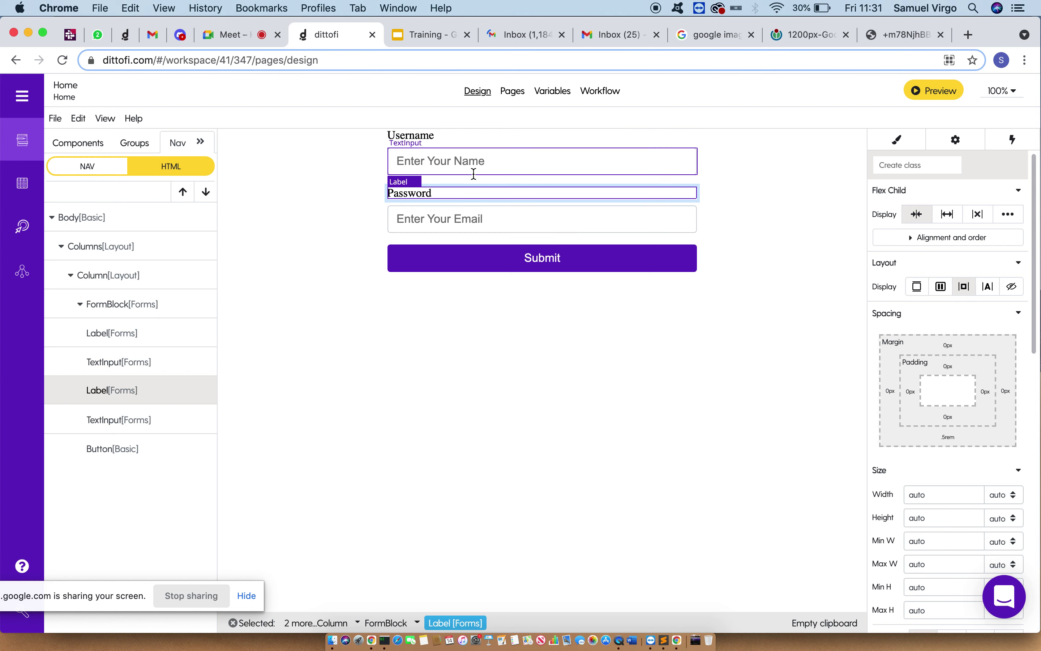
- Change the form button's text to "Login"
left_click(538, 263)
double_click(534, 258)
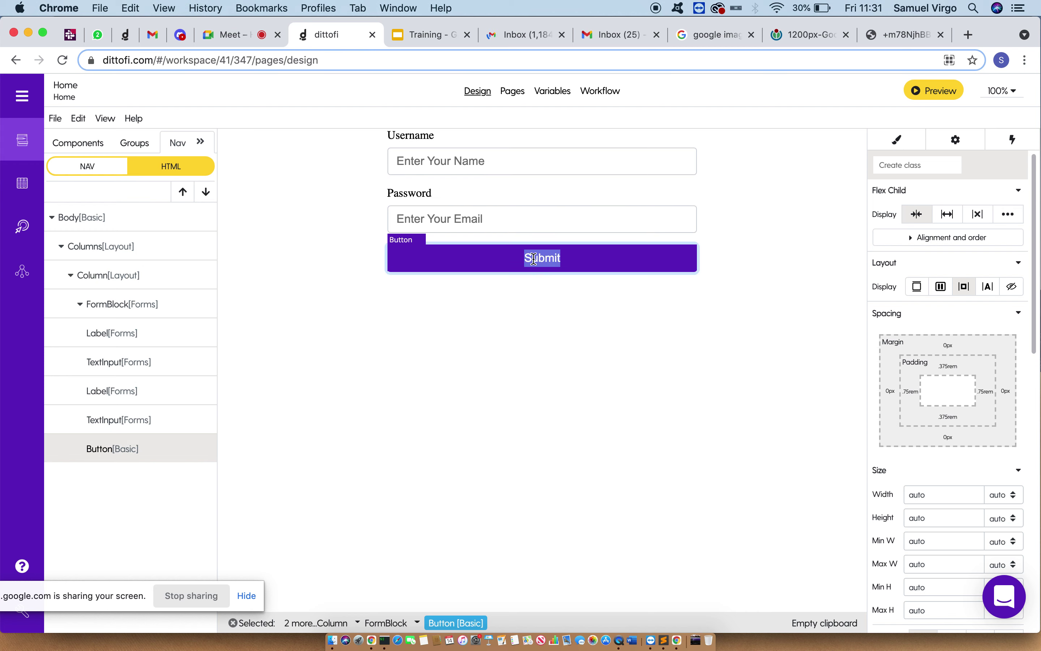
type("Login")
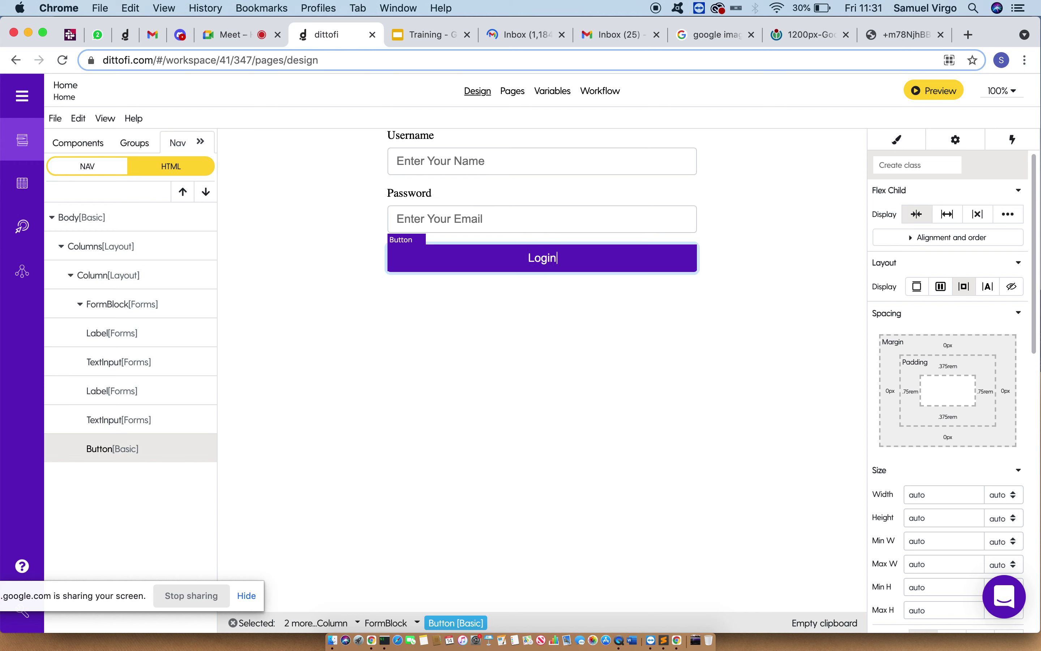
double_click(543, 259)
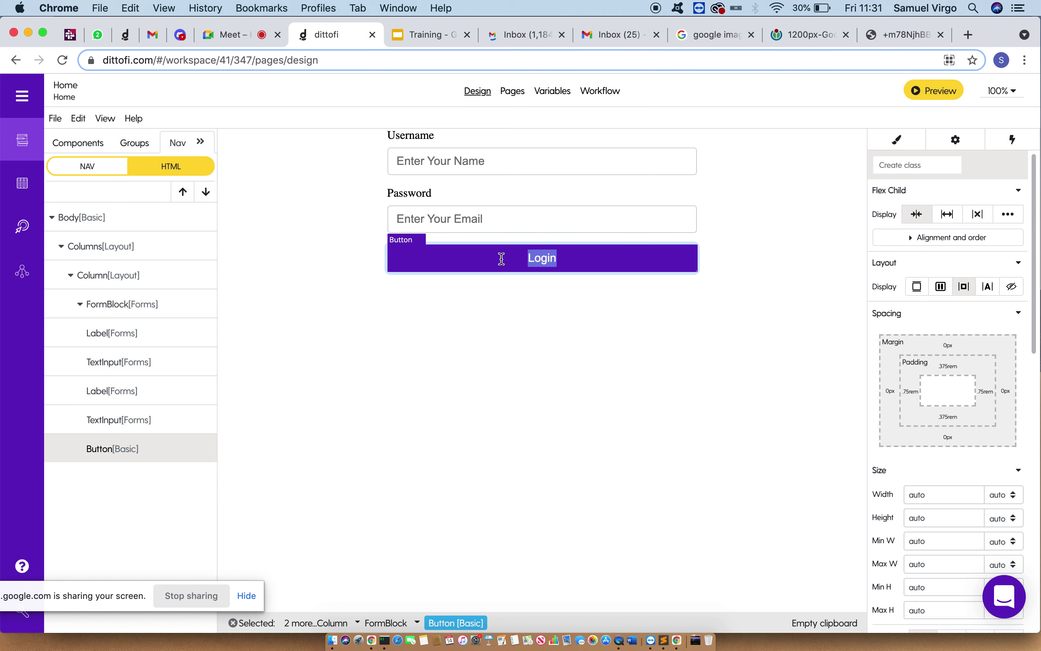
left_click(480, 300)
left_click(511, 267)
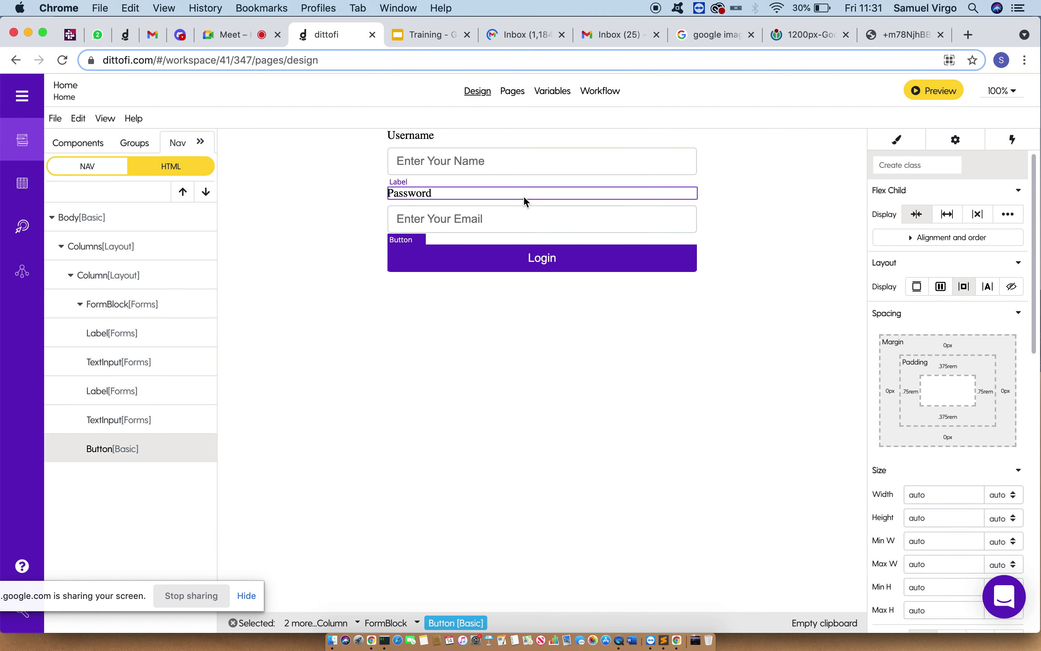
- Set the placeholder of the text input below the Username label to "Enter Your Username"
left_click(452, 158)
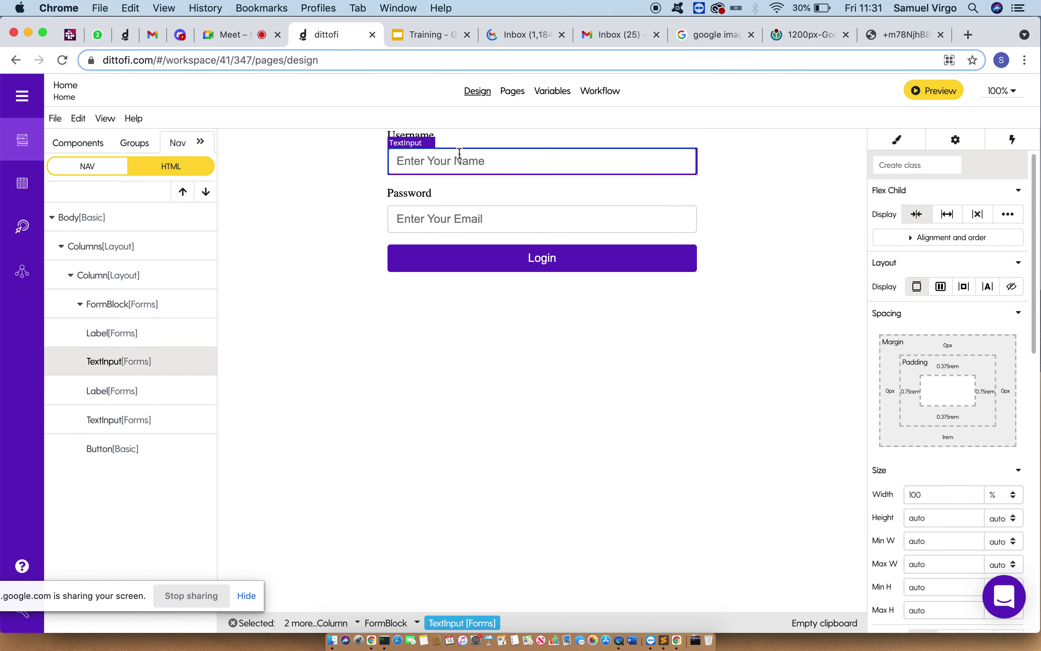
left_click(955, 145)
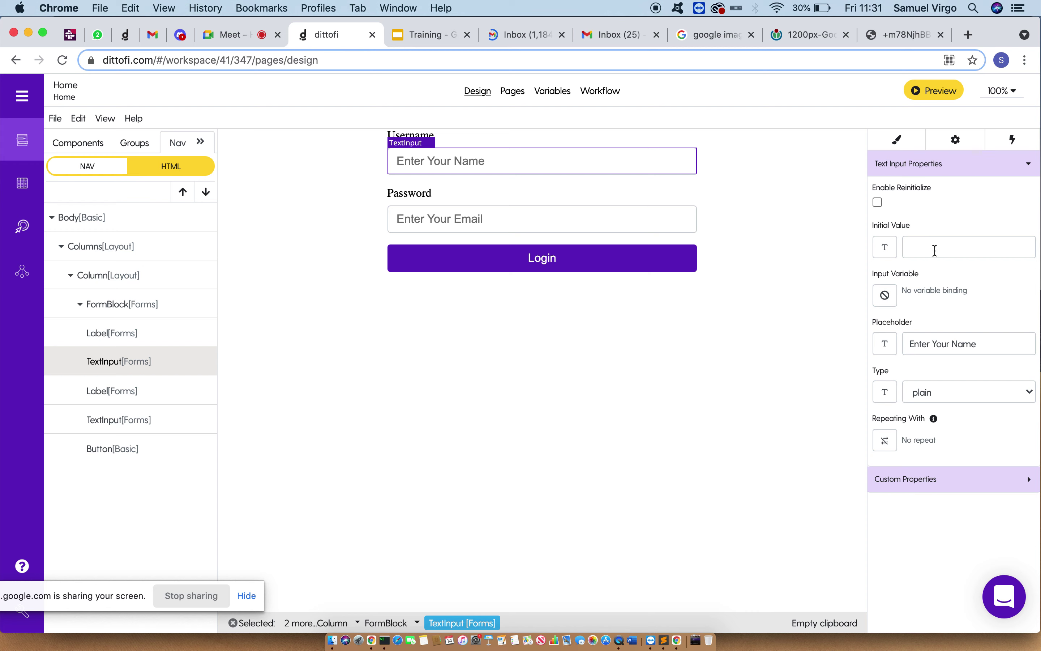
left_click_drag(912, 344, 1038, 345)
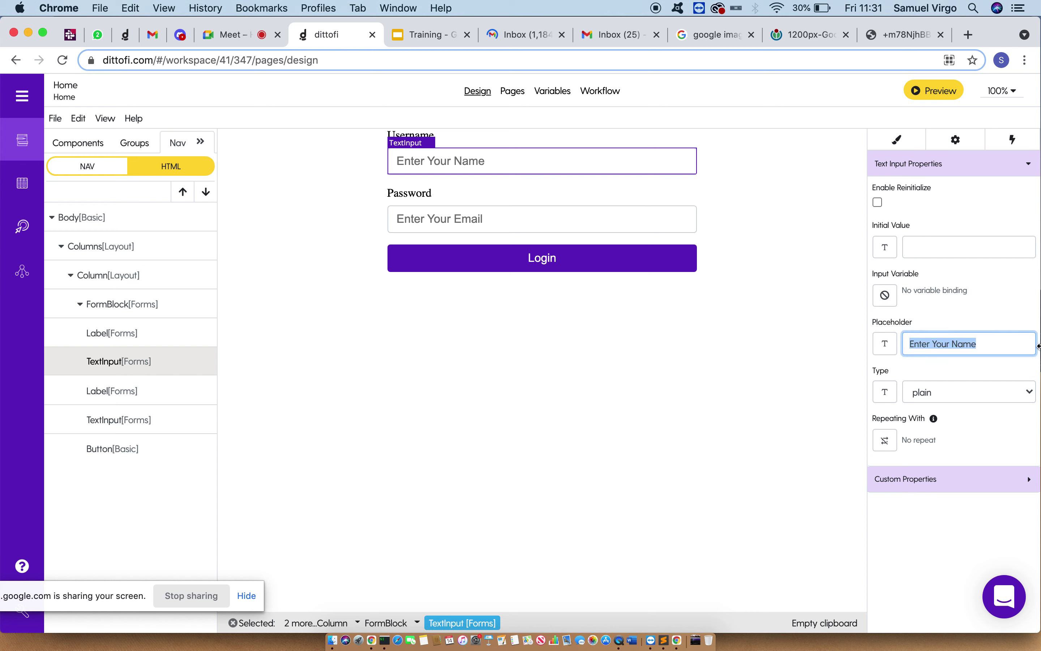
triple_click(990, 344)
left_click(432, 163)
left_click(416, 228)
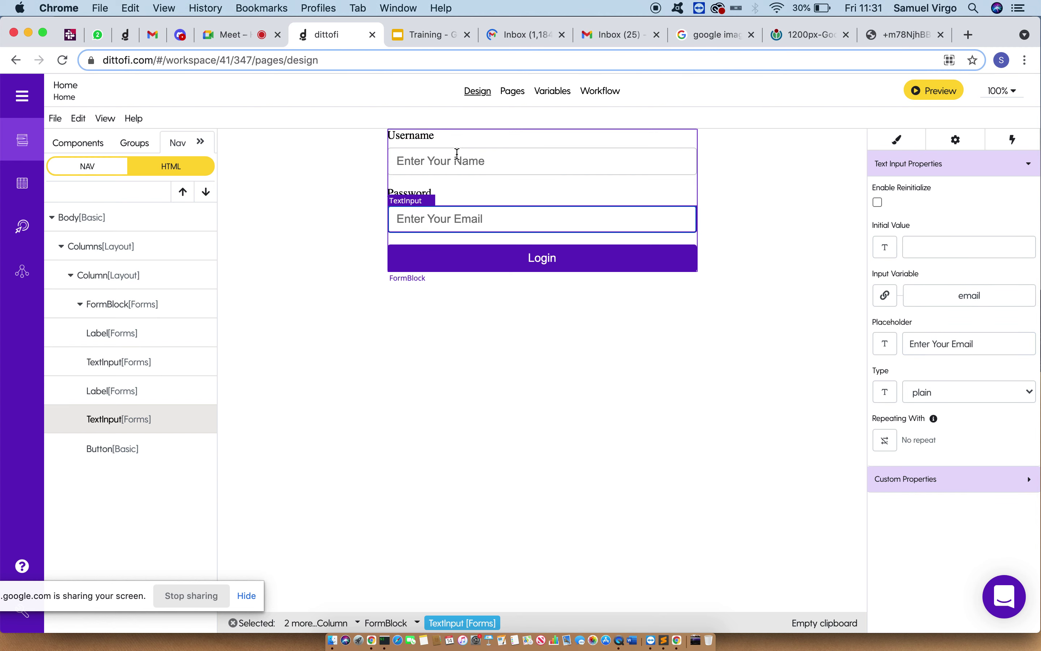
left_click(459, 154)
double_click(974, 343)
key("BackSpace")
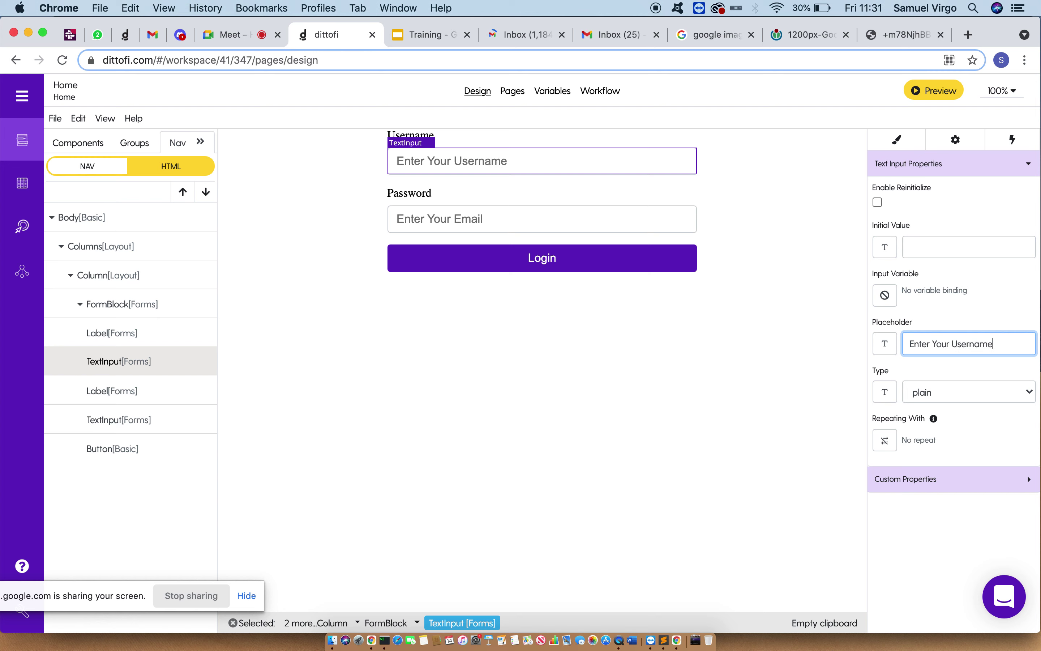
- Set the placeholder of the text input below the Password label to "Enter Your Password"
left_click(503, 222)
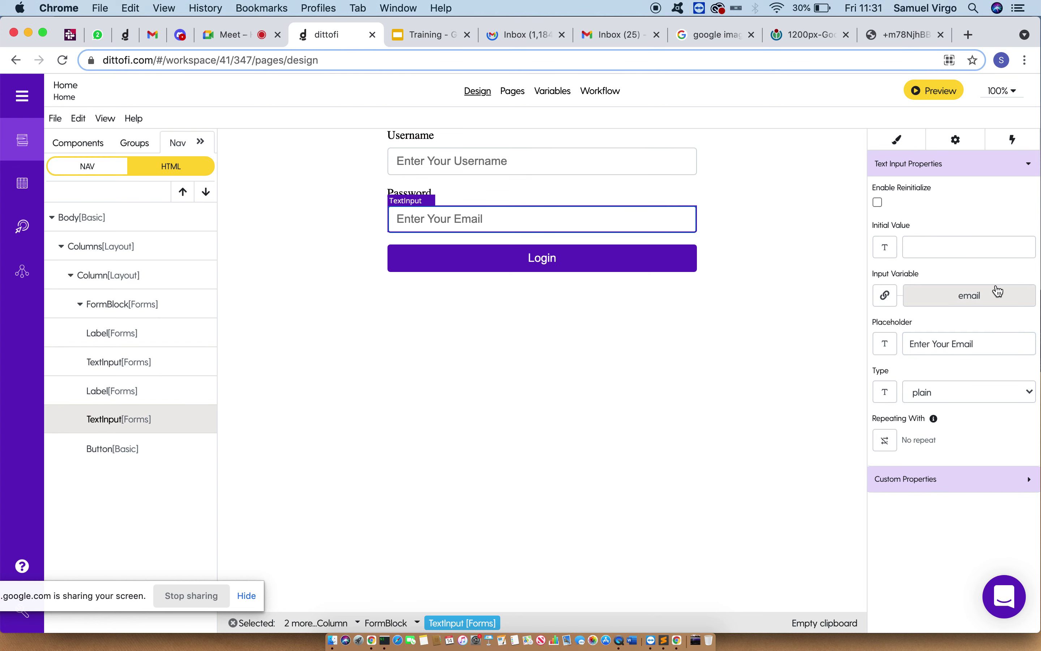
double_click(956, 343)
type("Password")
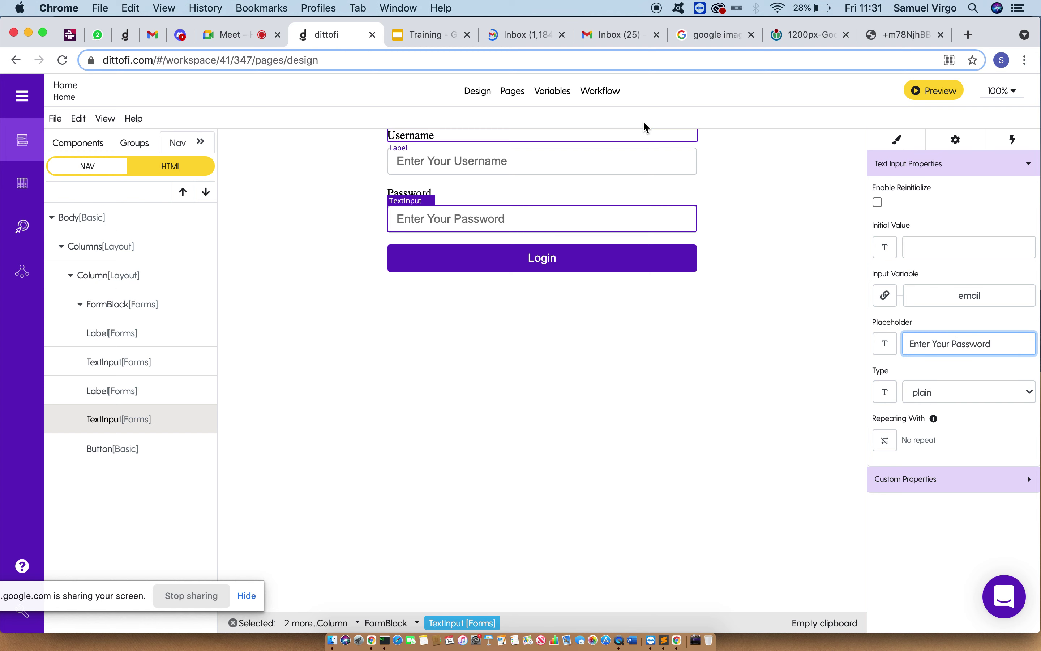
- Select the FormBlock and set its left and top padding to 10 px in its style settings
left_click(384, 202)
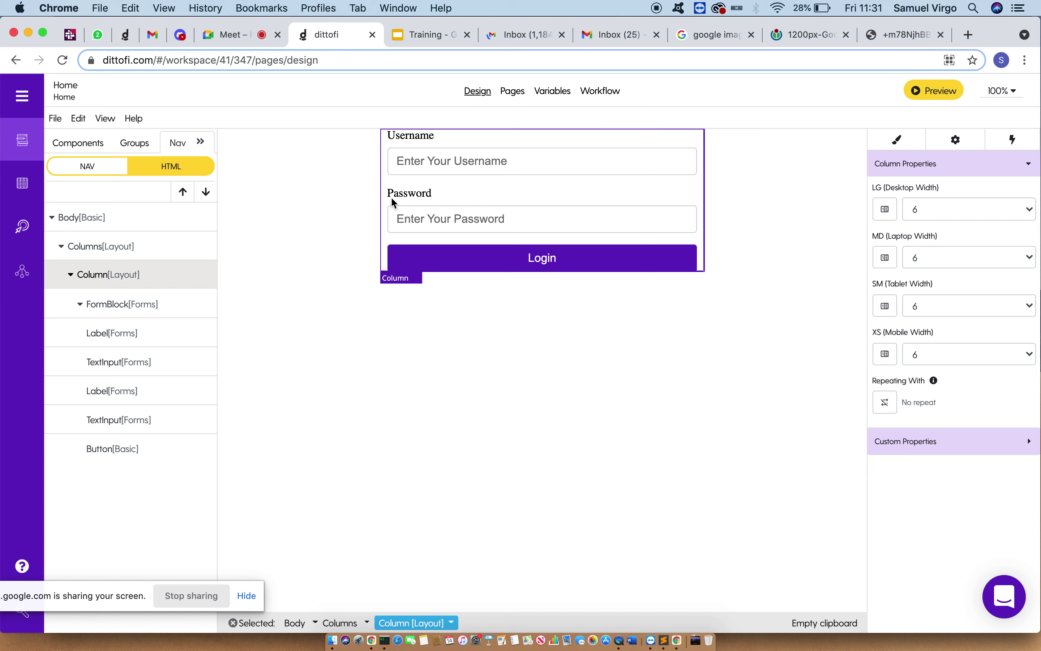
left_click(129, 316)
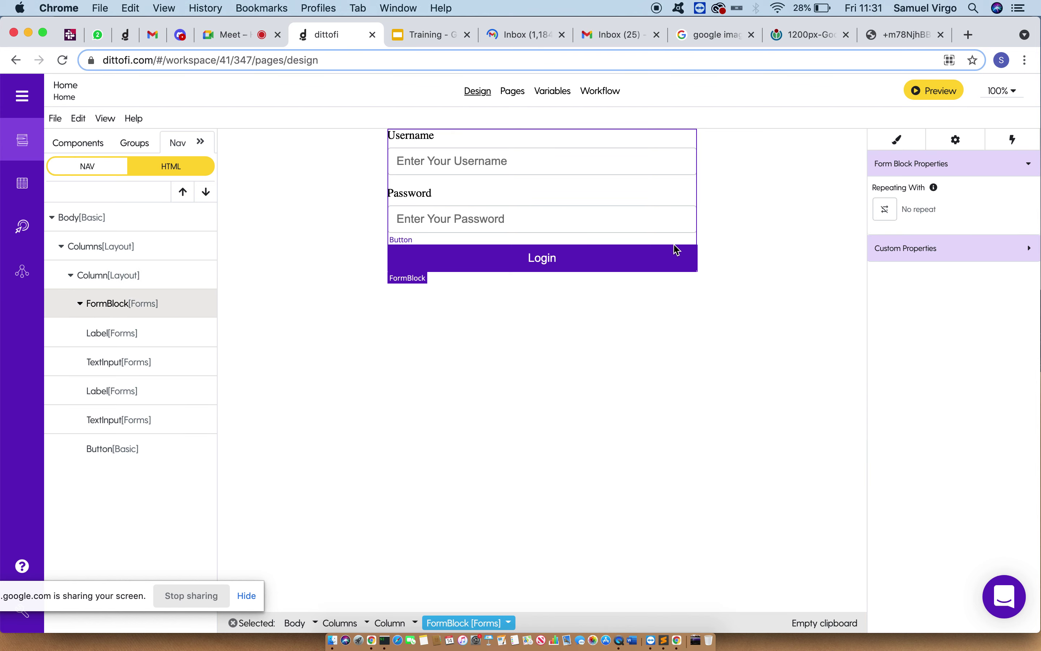
left_click(899, 143)
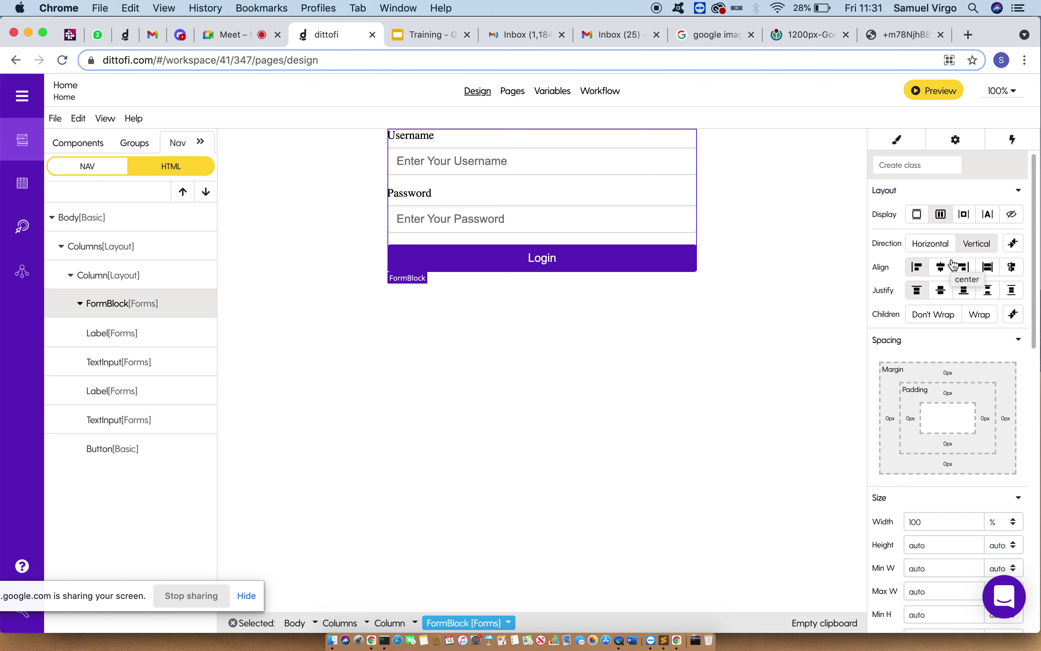
scroll(948, 319, "down", 2)
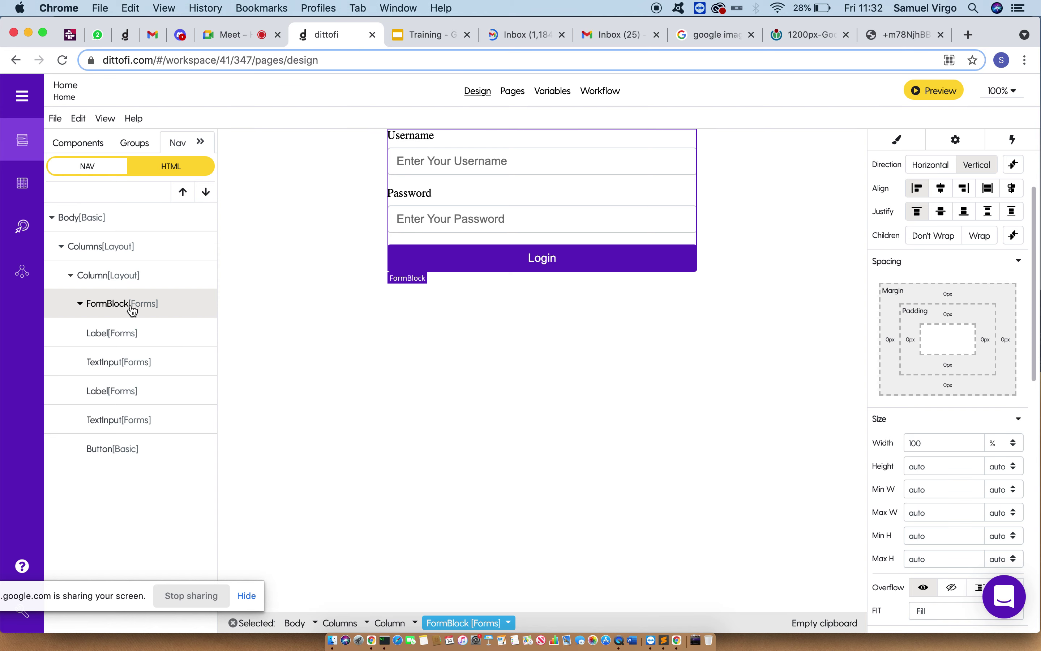
left_click(919, 342)
left_click(955, 416)
left_click(960, 340)
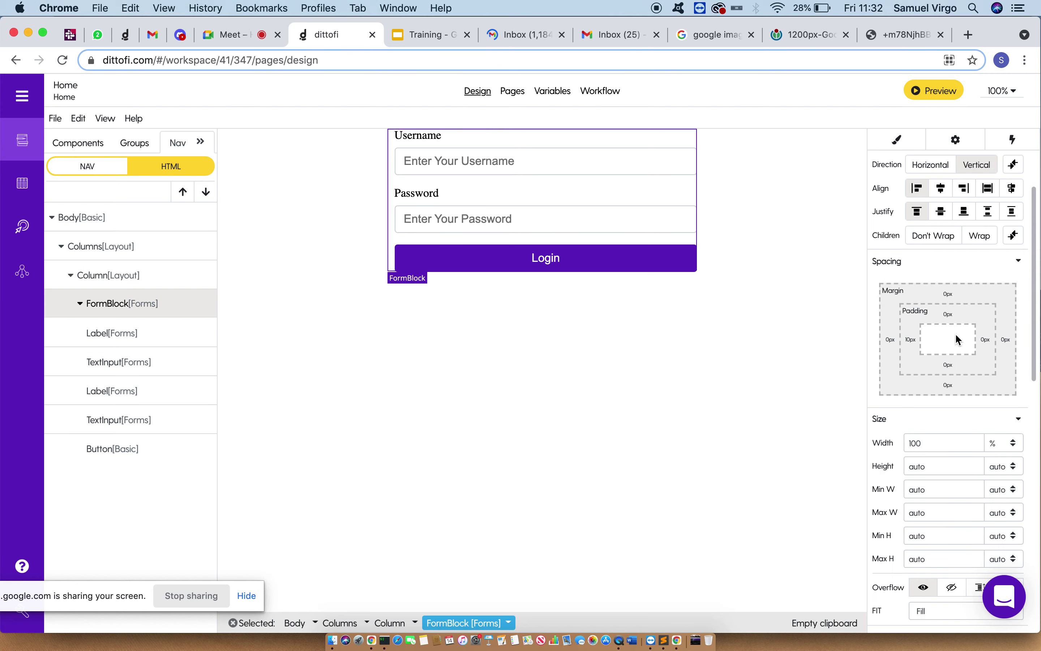
left_click(954, 323)
left_click(957, 363)
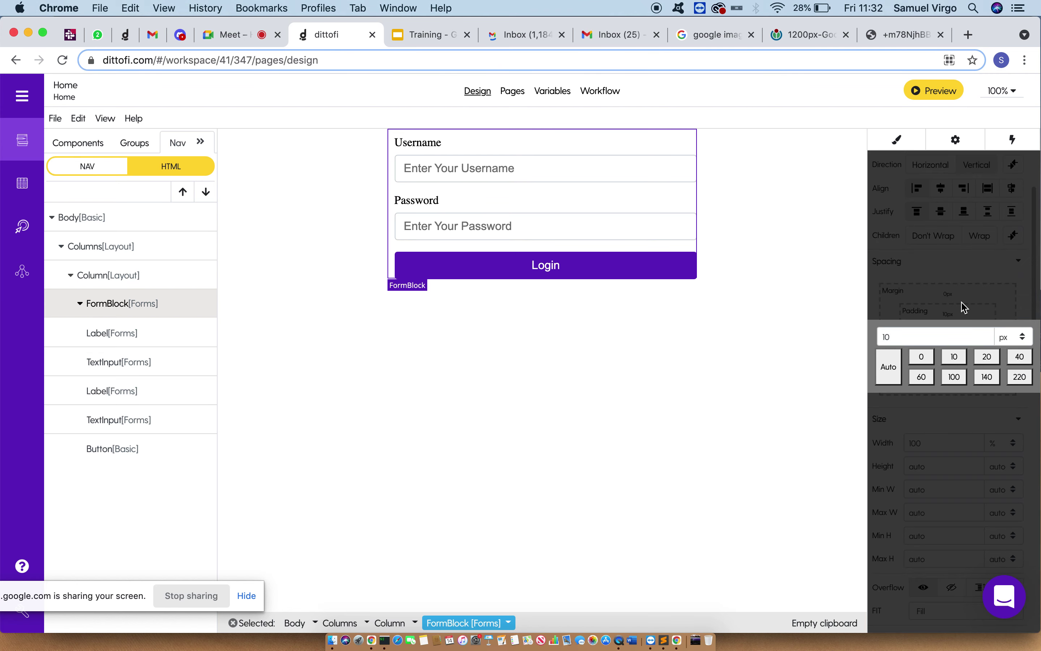
left_click(945, 319)
- Set the FormBlock's right and bottom padding to 10 px
left_click(985, 340)
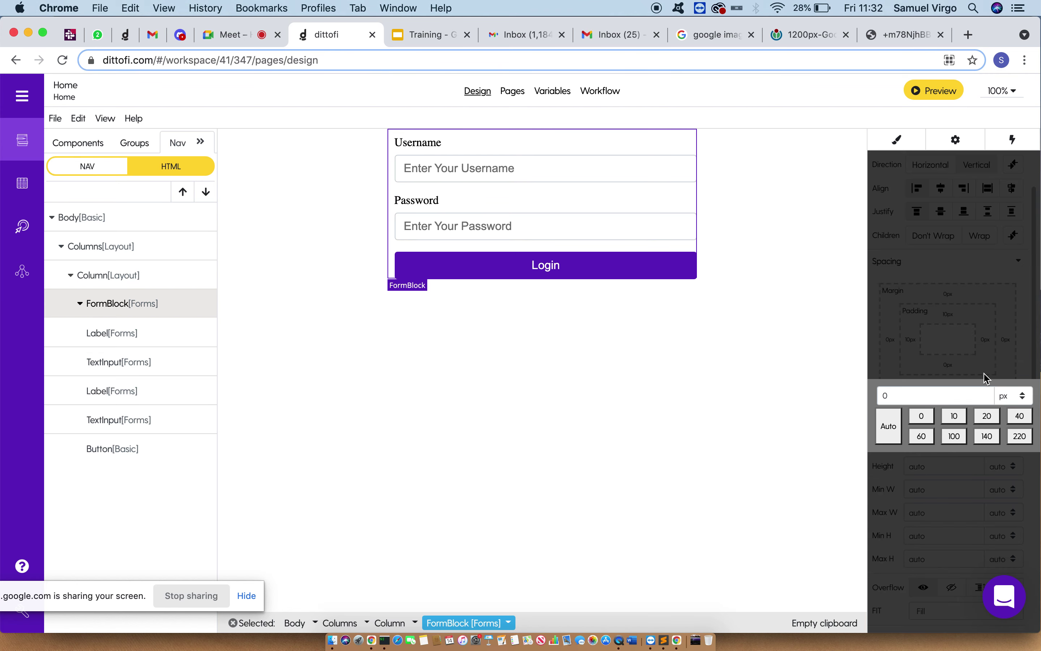
left_click(954, 416)
left_click(975, 346)
left_click(951, 371)
left_click(953, 441)
left_click(956, 390)
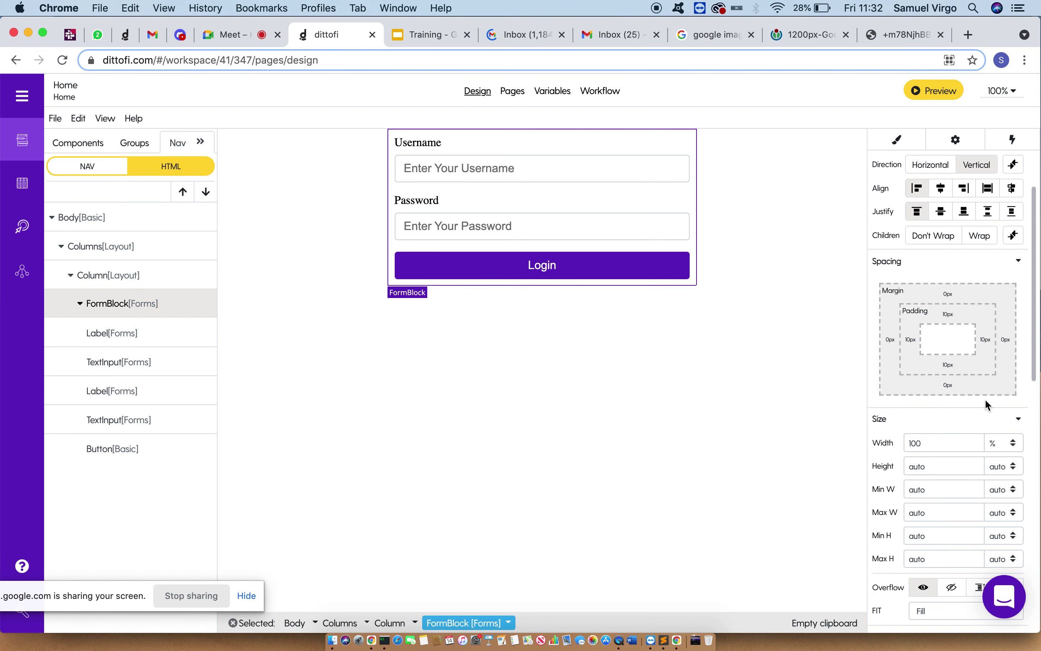
- Give the FormBlock a solid border on all sides with a width of 2
scroll(976, 392, "down", 10)
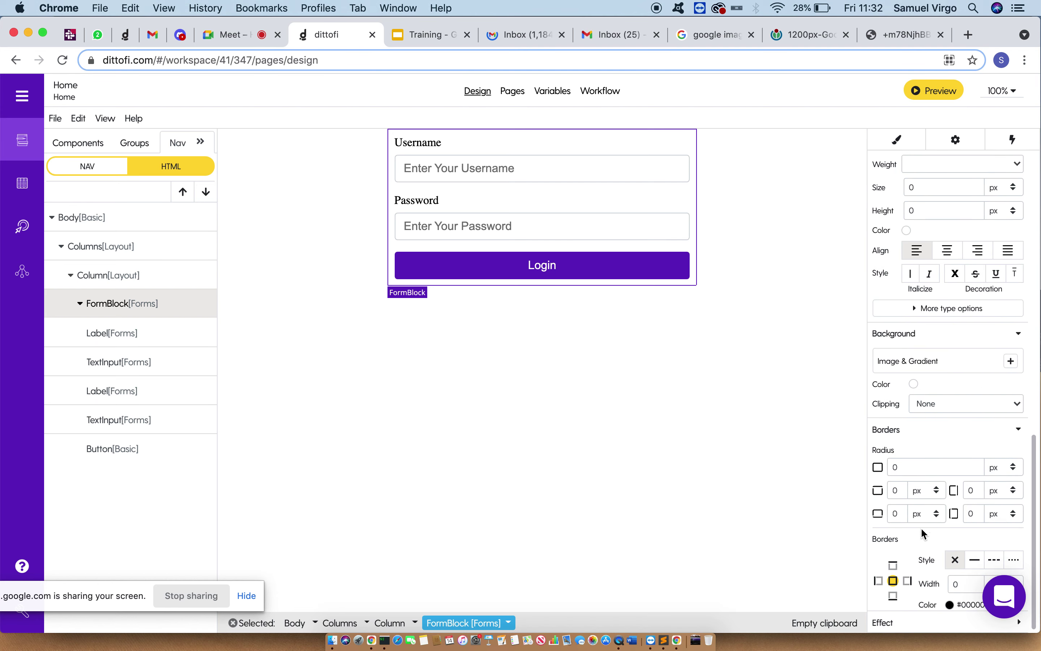
left_click(976, 562)
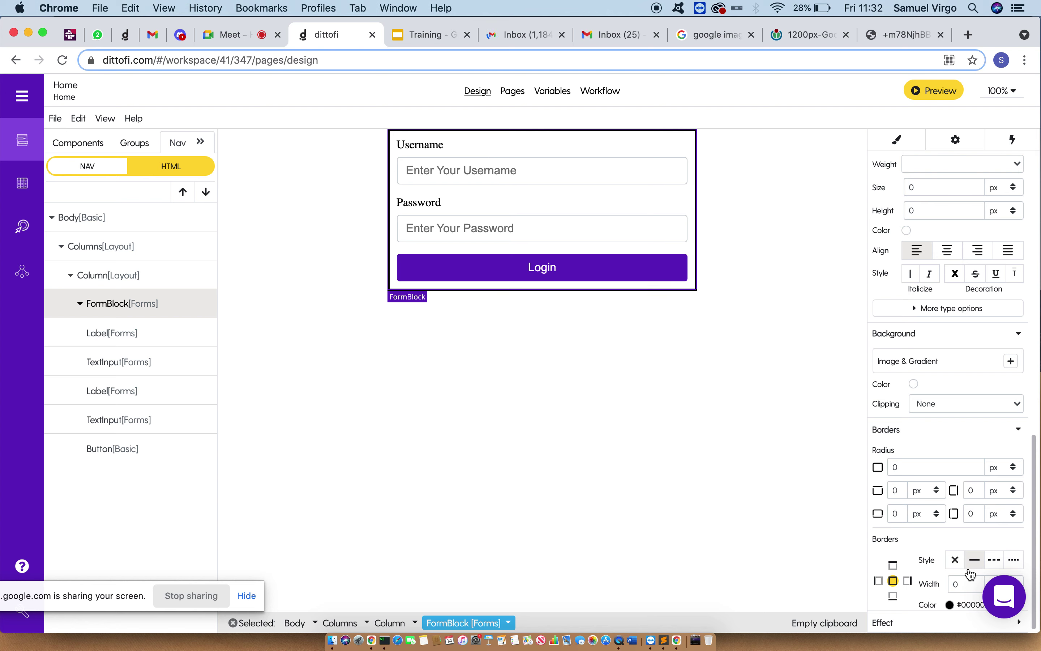
left_click(964, 579)
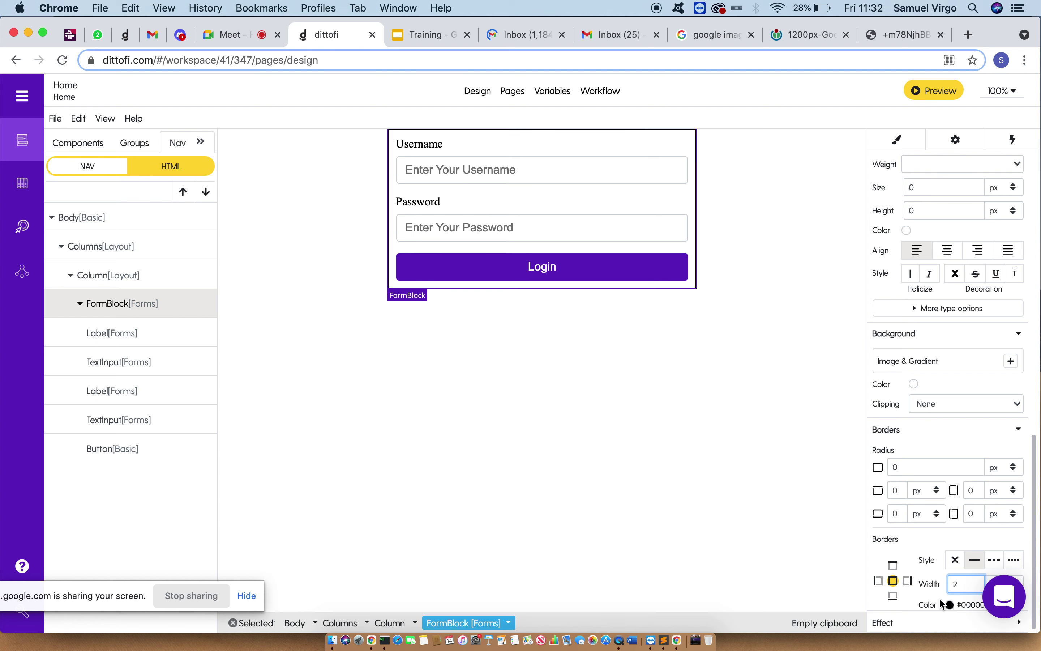
- Set the FormBlock's border color to the hex value #ddd
left_click(948, 604)
double_click(823, 527)
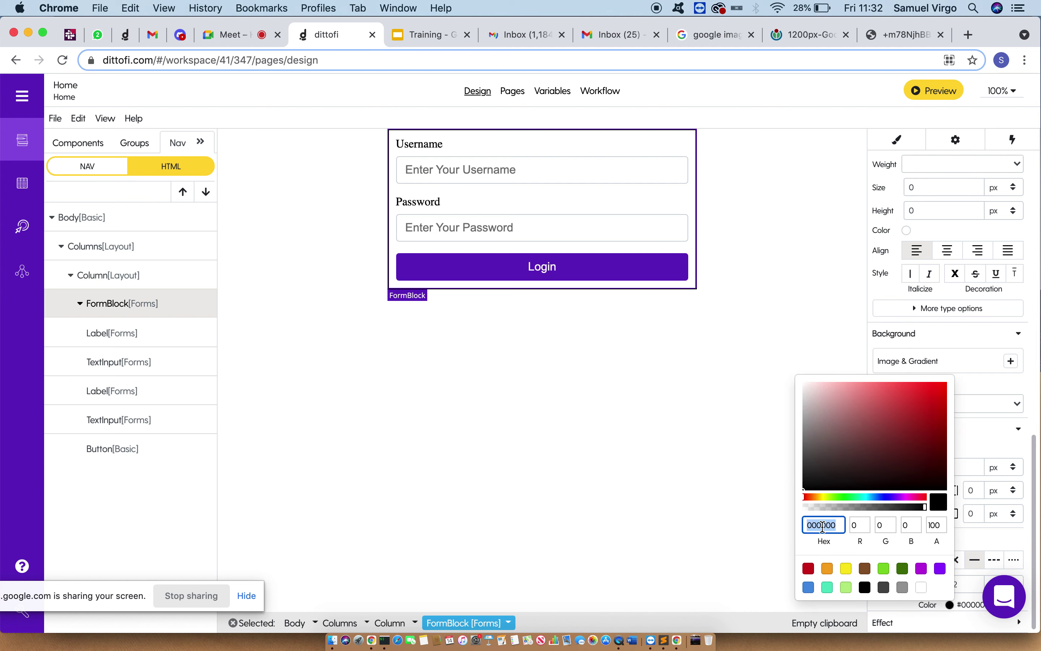
type("#ddd")
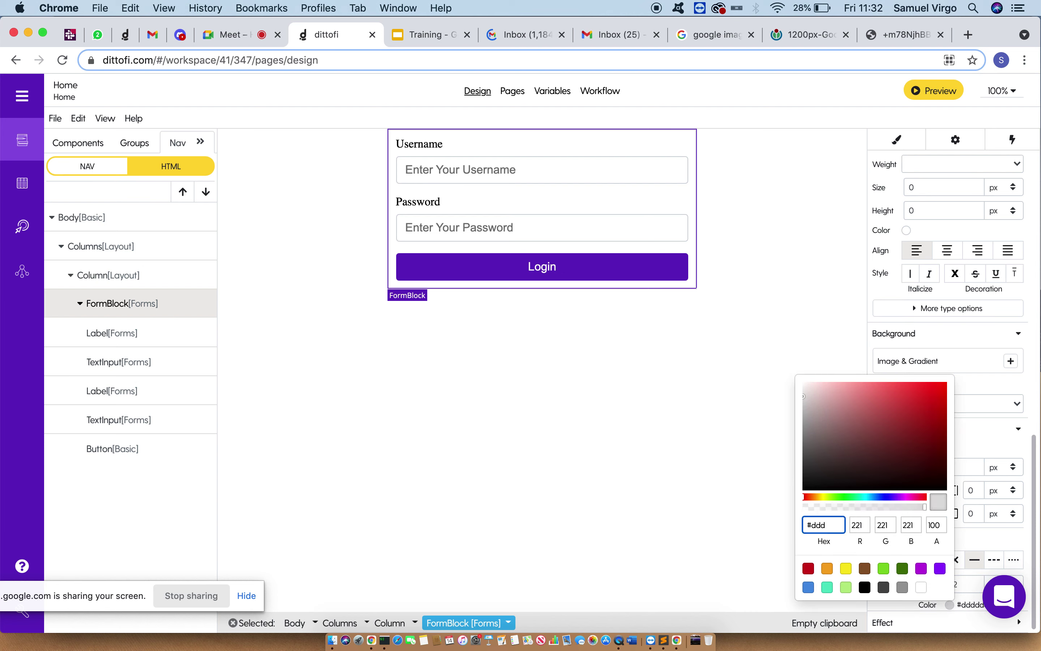
- Try dark red, dark grey and bright green as the FormBlock's border color, and restore it to #ddd
left_click(928, 443)
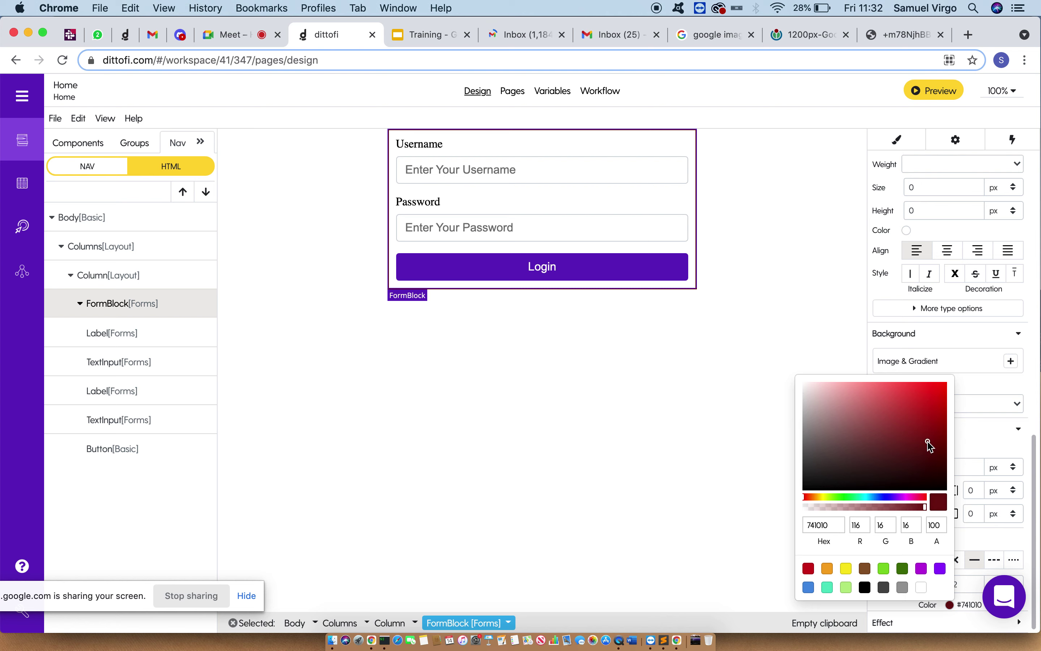
left_click(855, 425)
left_click(835, 465)
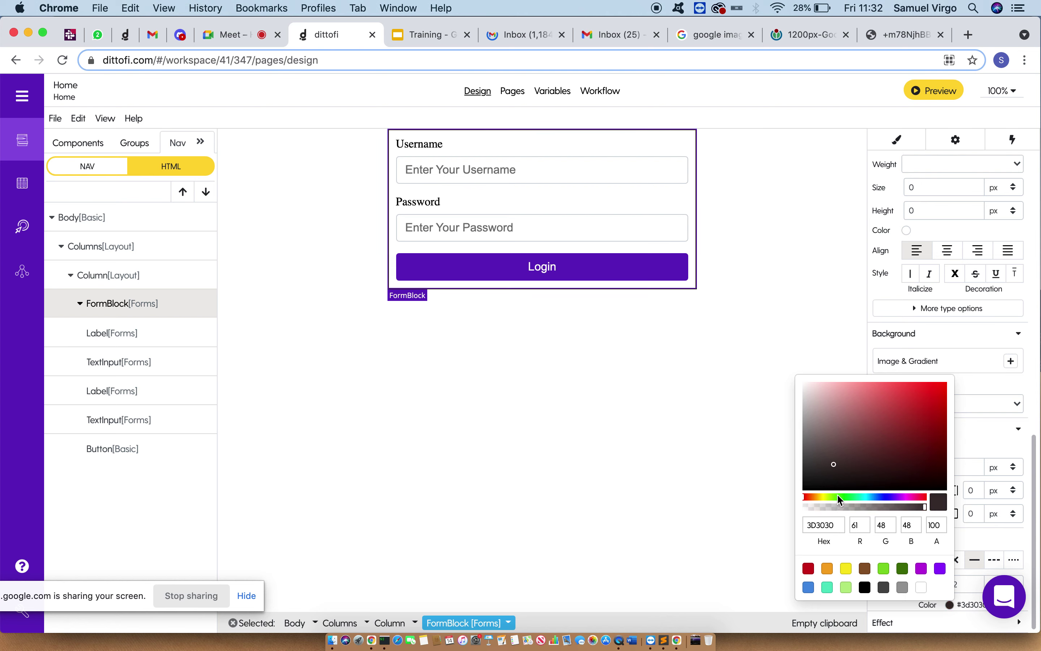
left_click(837, 495)
left_click(927, 389)
left_click(825, 526)
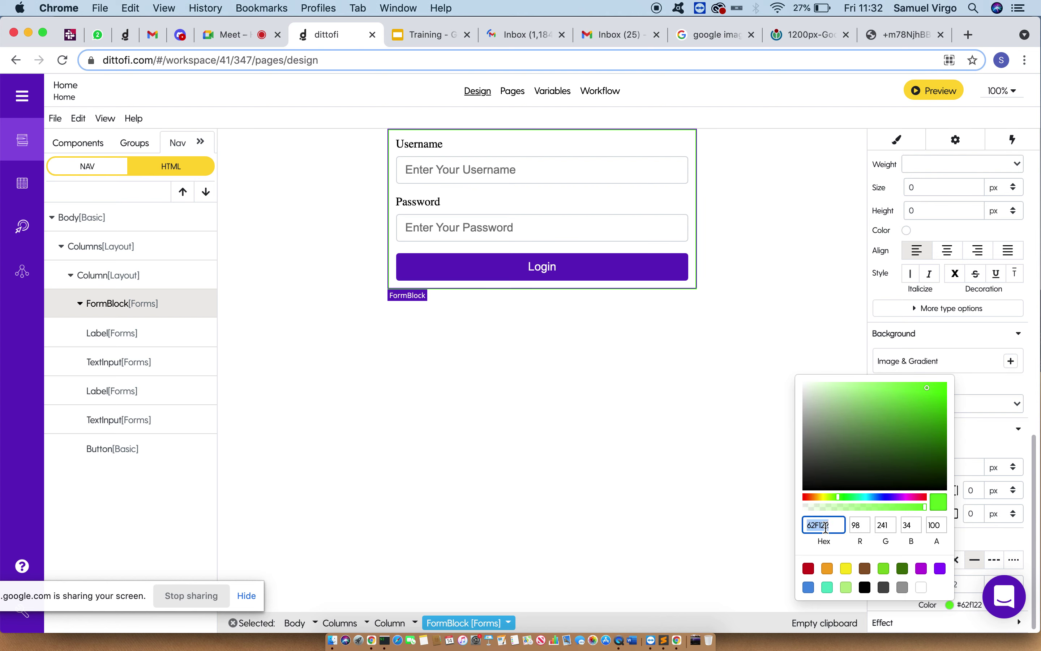
type("#ddd")
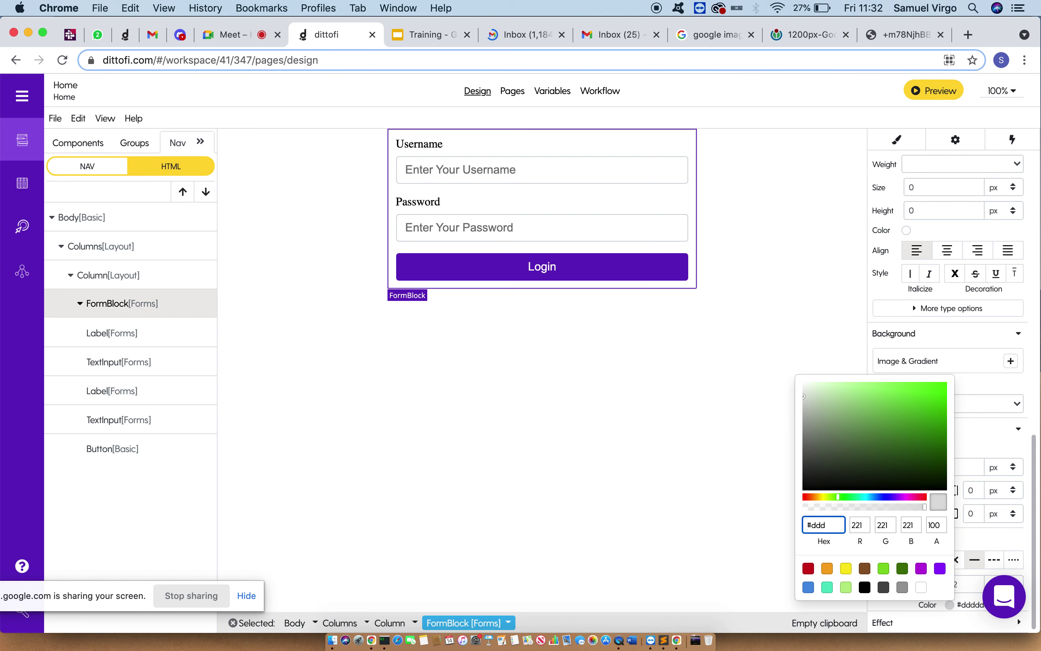
left_click(622, 452)
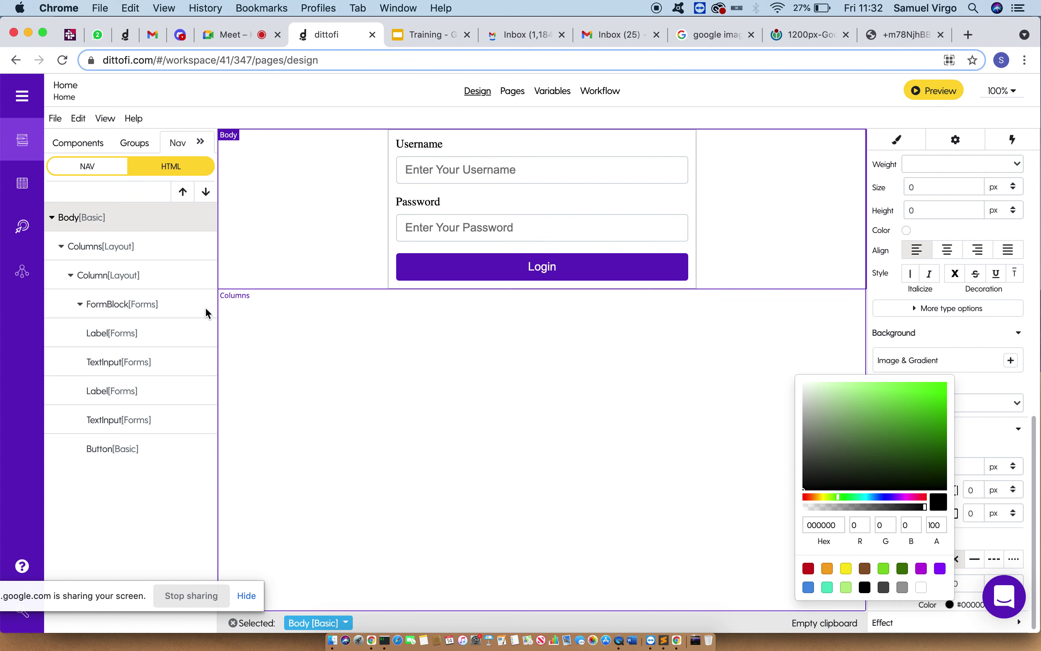
- Select the FormBlock again and go to its margin and padding settings
left_click(152, 304)
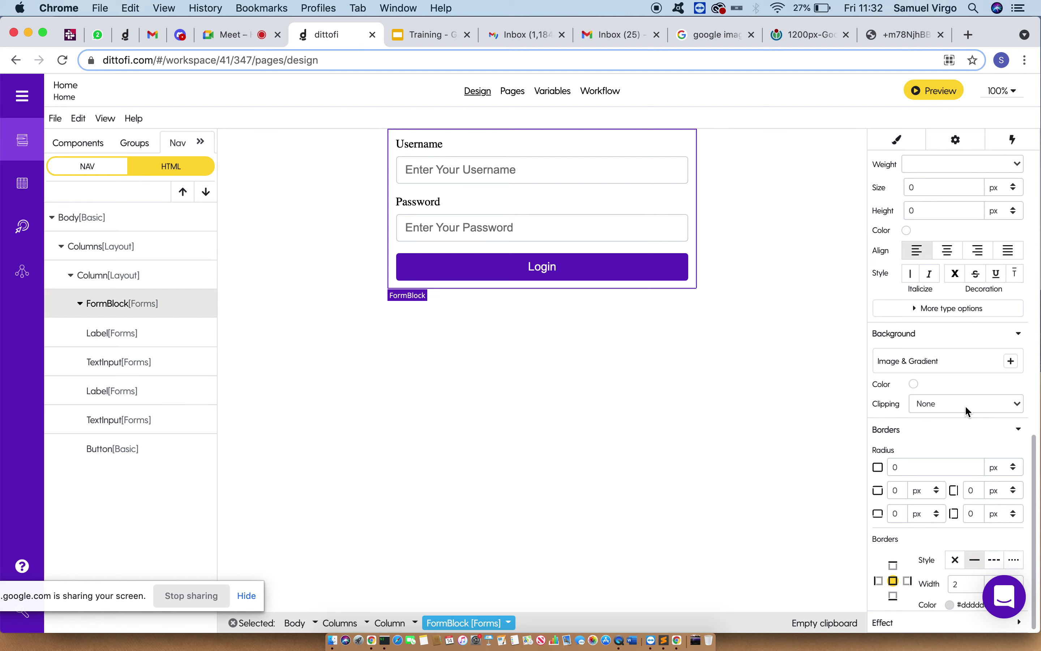
scroll(965, 406, "up", 5)
scroll(965, 405, "up", 5)
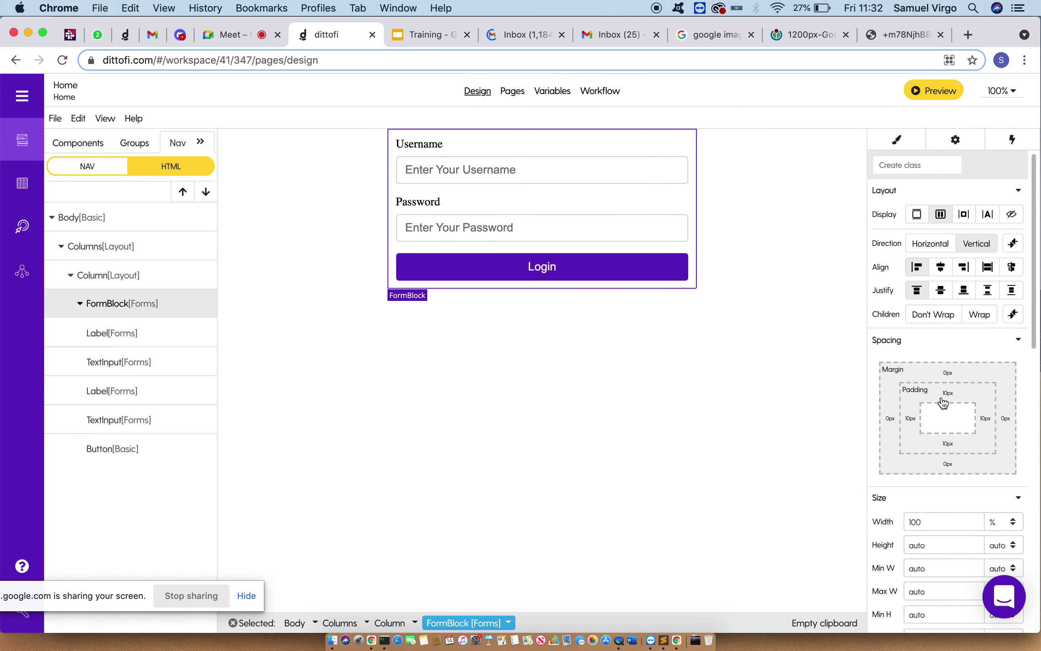
- Set the login form block's top margin to 60 px
left_click(942, 374)
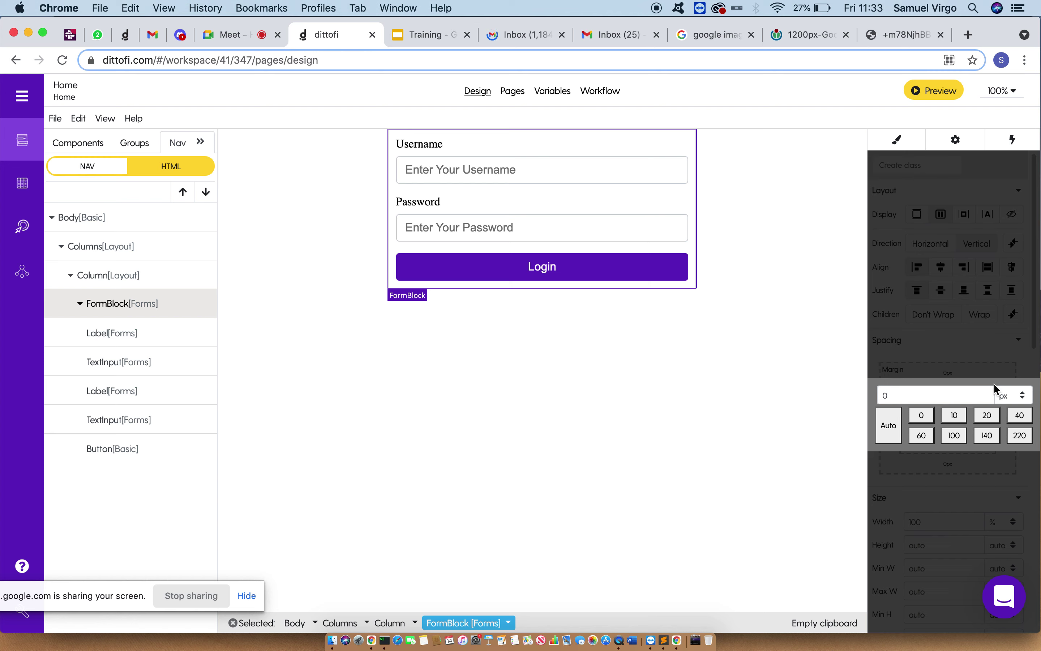
left_click(1022, 416)
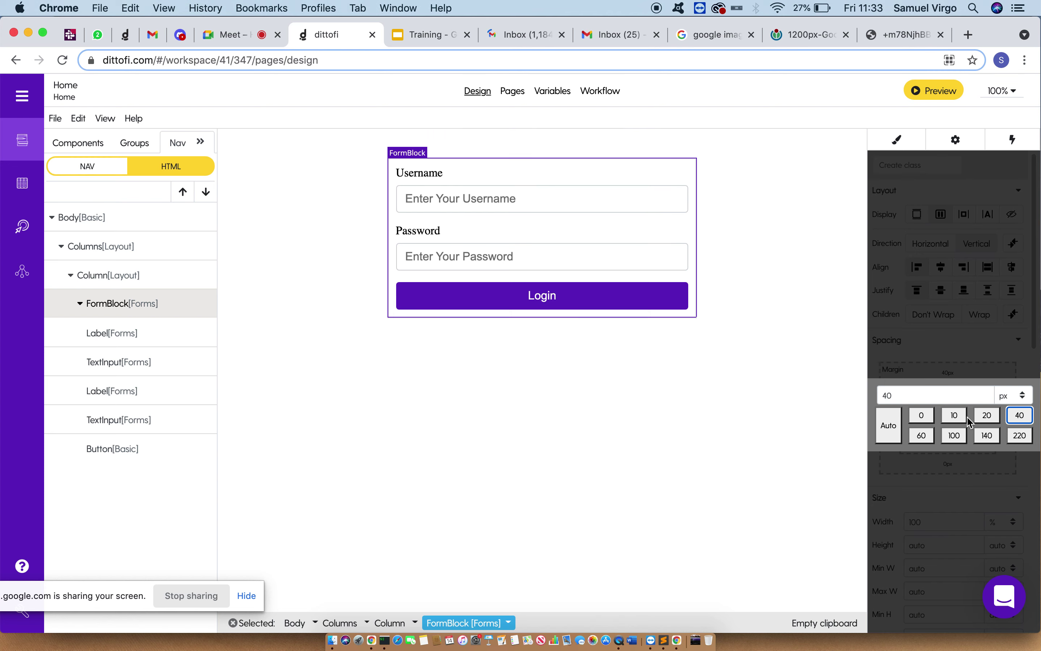
left_click(922, 435)
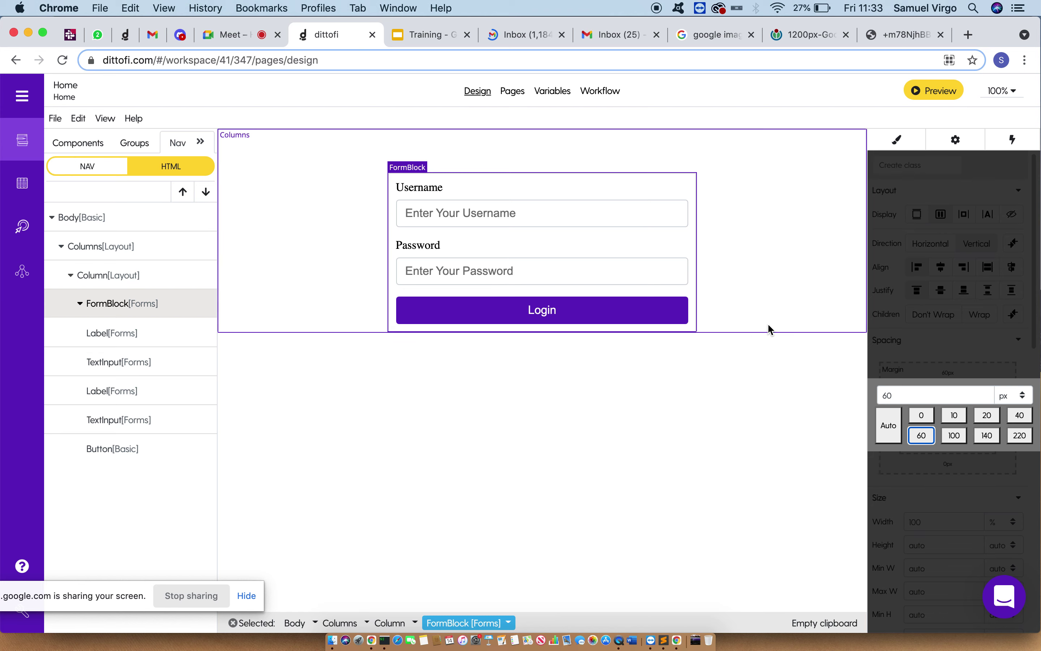
left_click(946, 280)
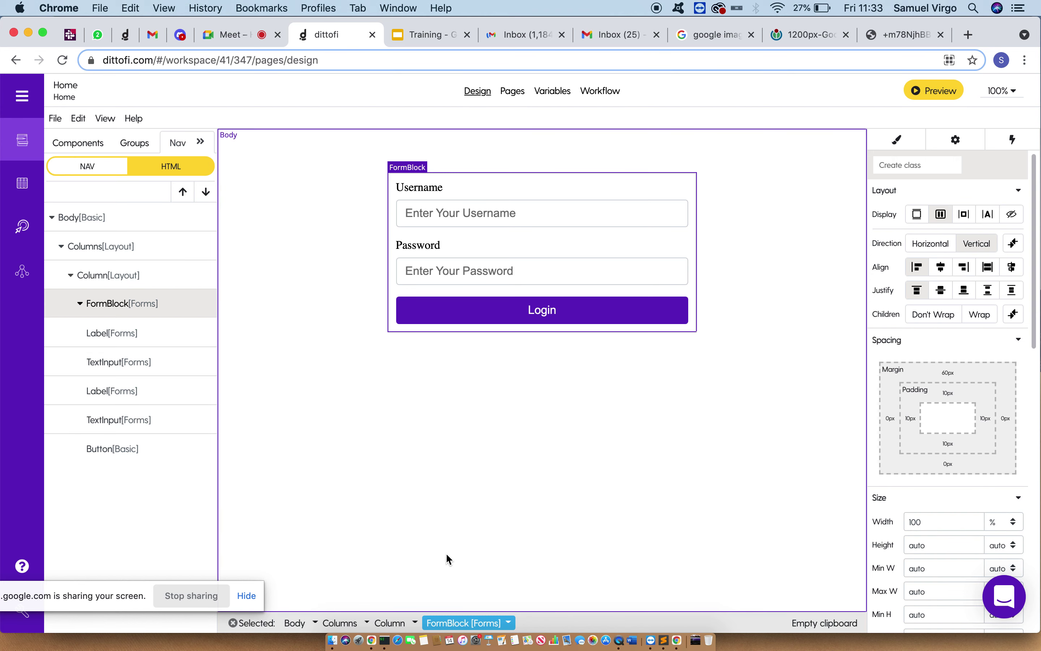
- Set the page Body's background colour to black (#000000)
left_click(527, 476)
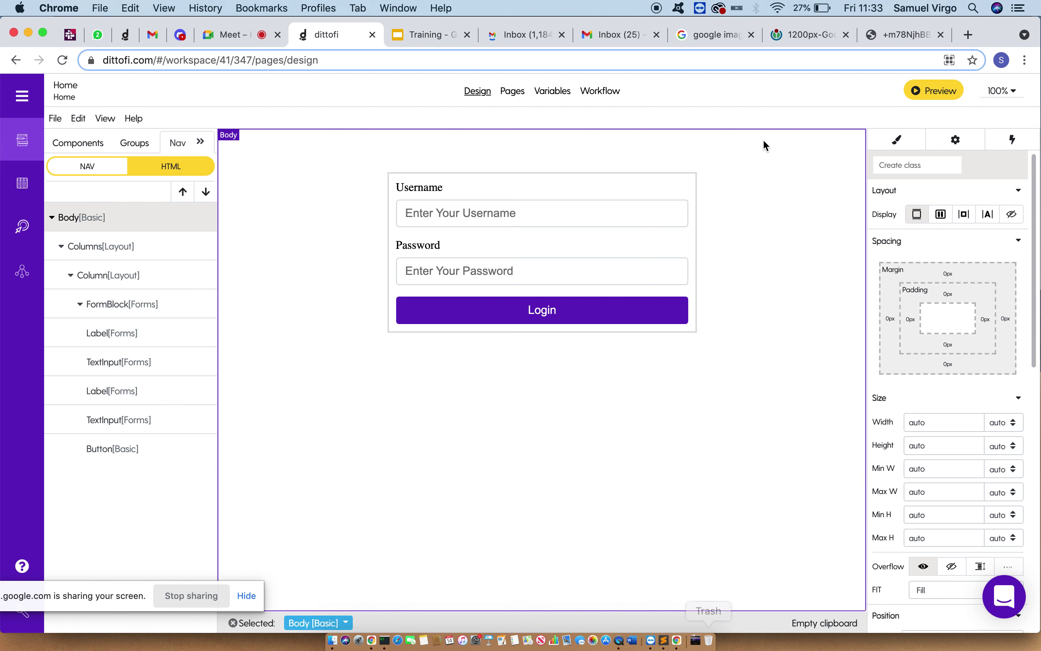
scroll(935, 450, "down", 10)
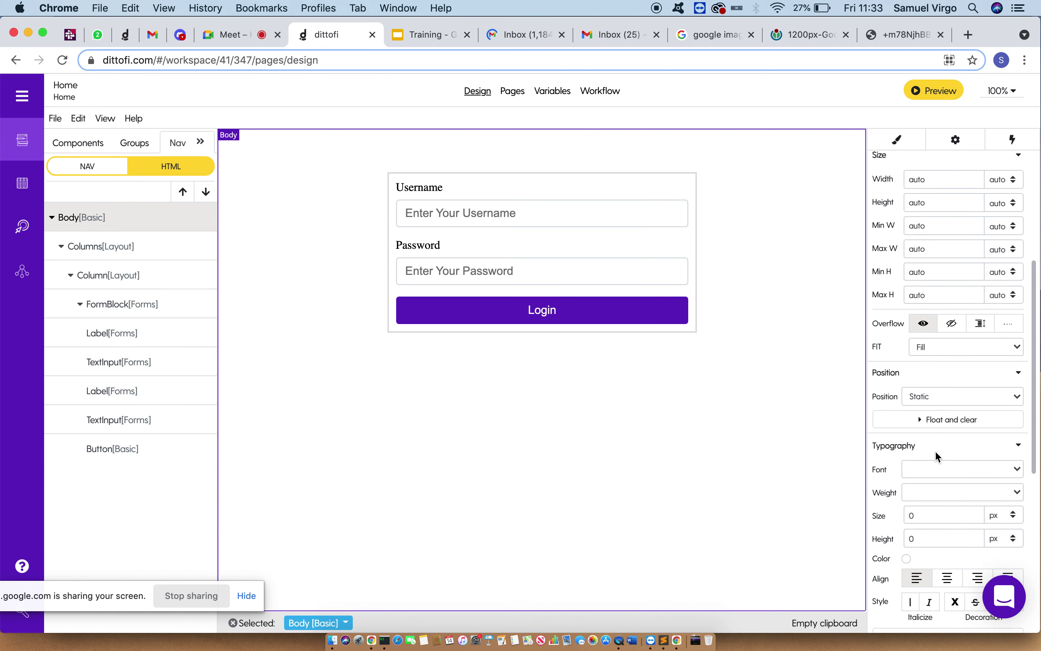
scroll(934, 450, "down", 3)
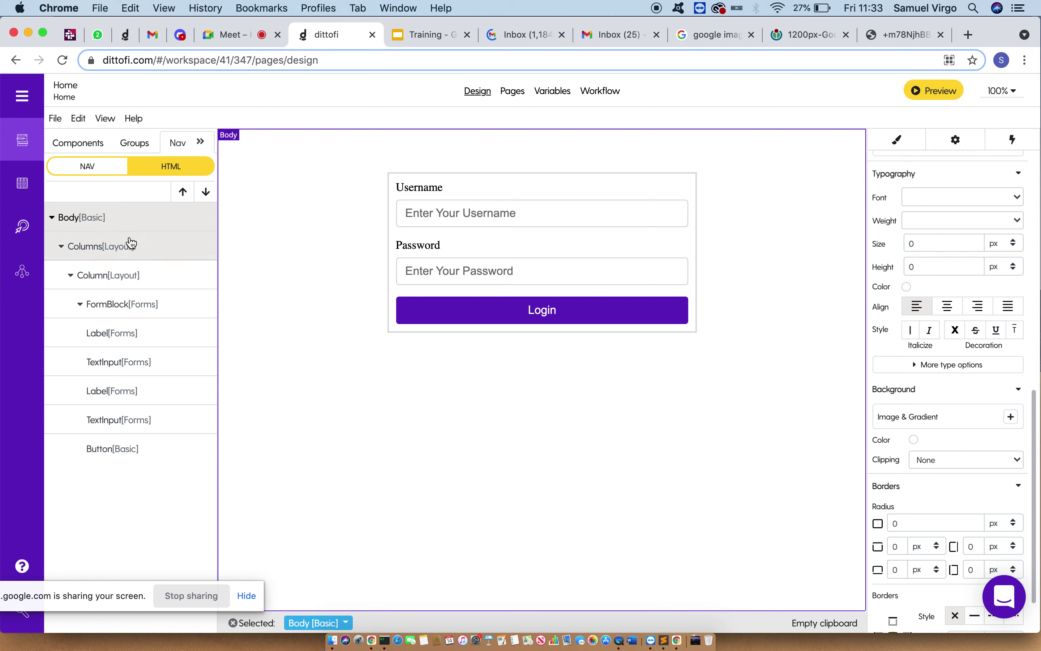
left_click(913, 440)
left_click(829, 423)
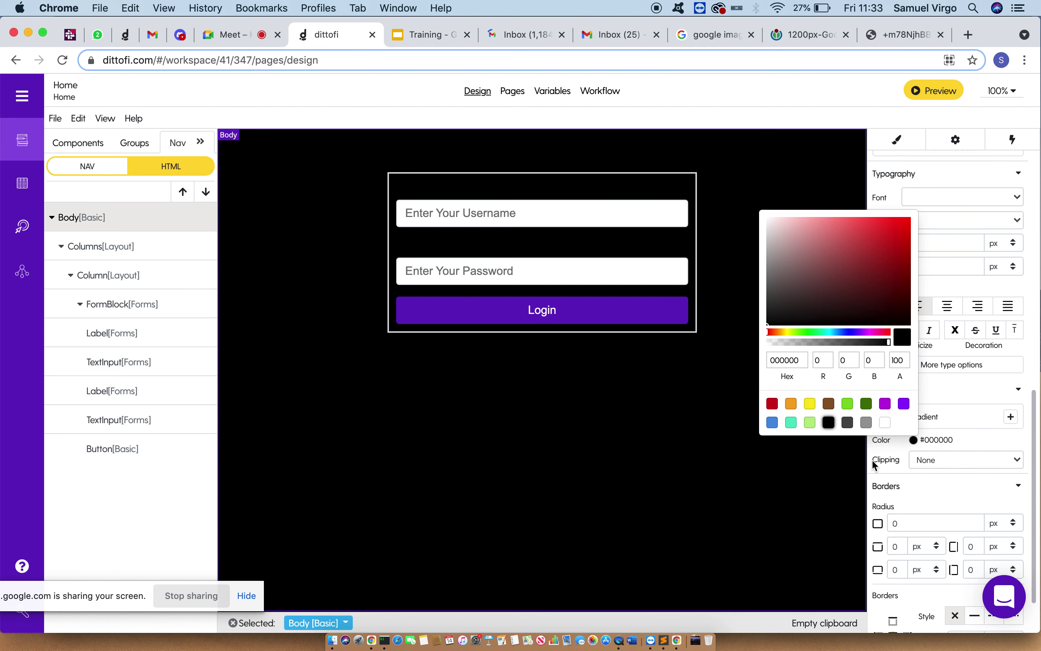
left_click(946, 481)
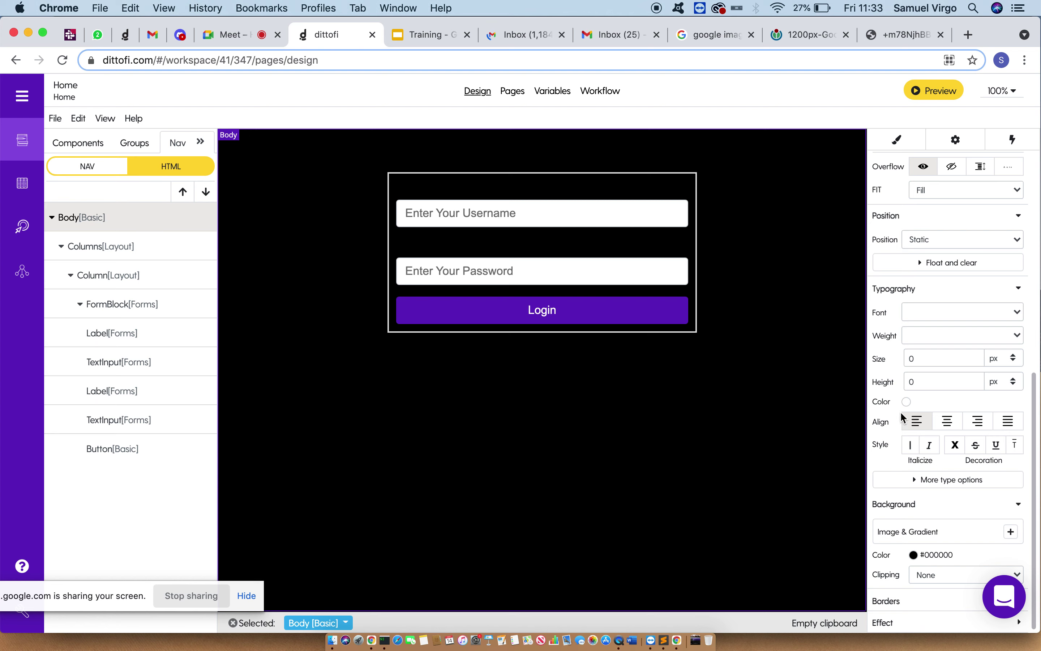
- Set the Body's text colour to white (#ffffff) and its font to Arial
left_click(907, 402)
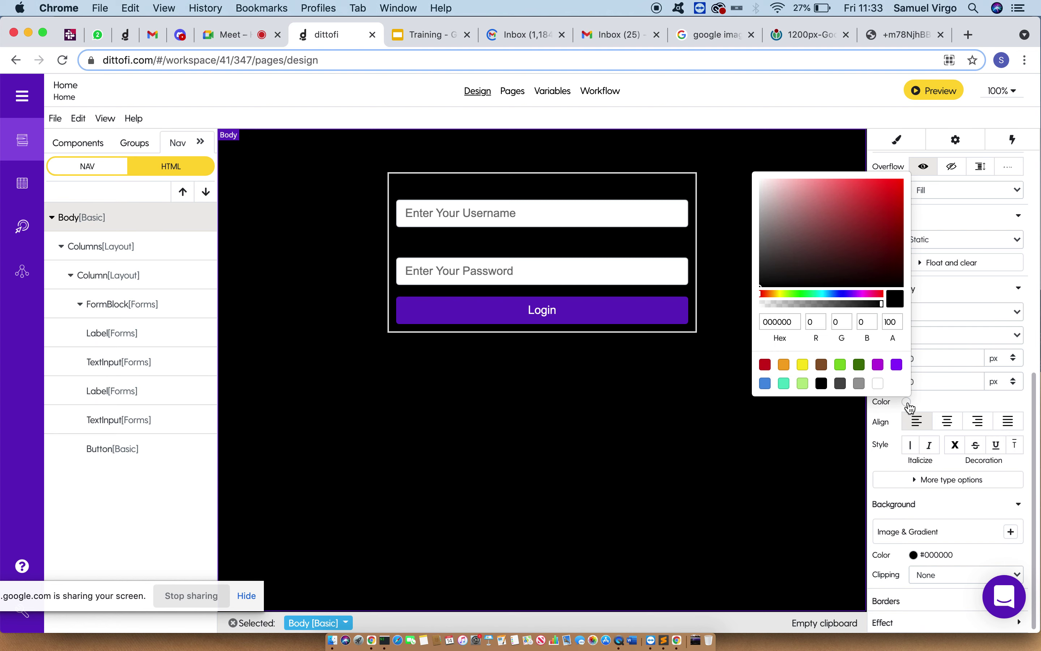
left_click(930, 401)
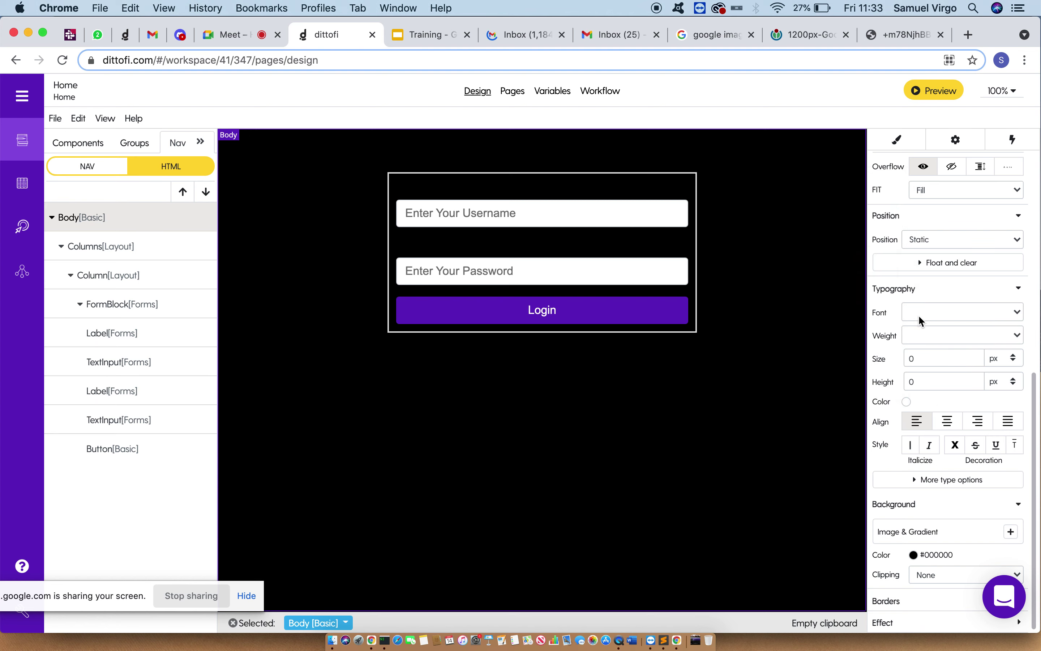
left_click(907, 403)
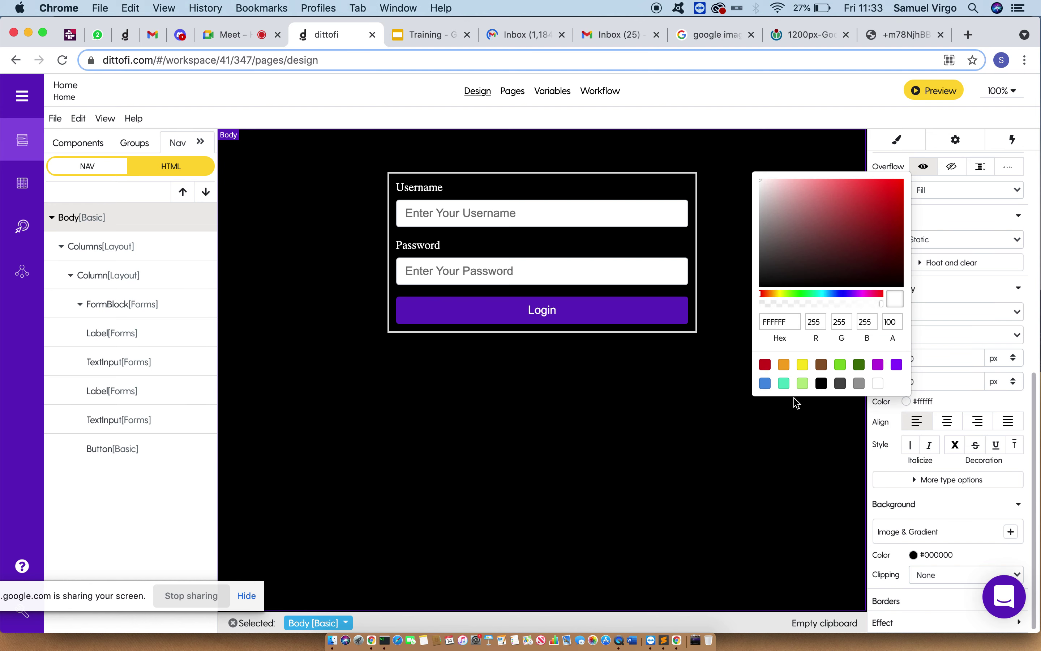
left_click(965, 396)
left_click(932, 312)
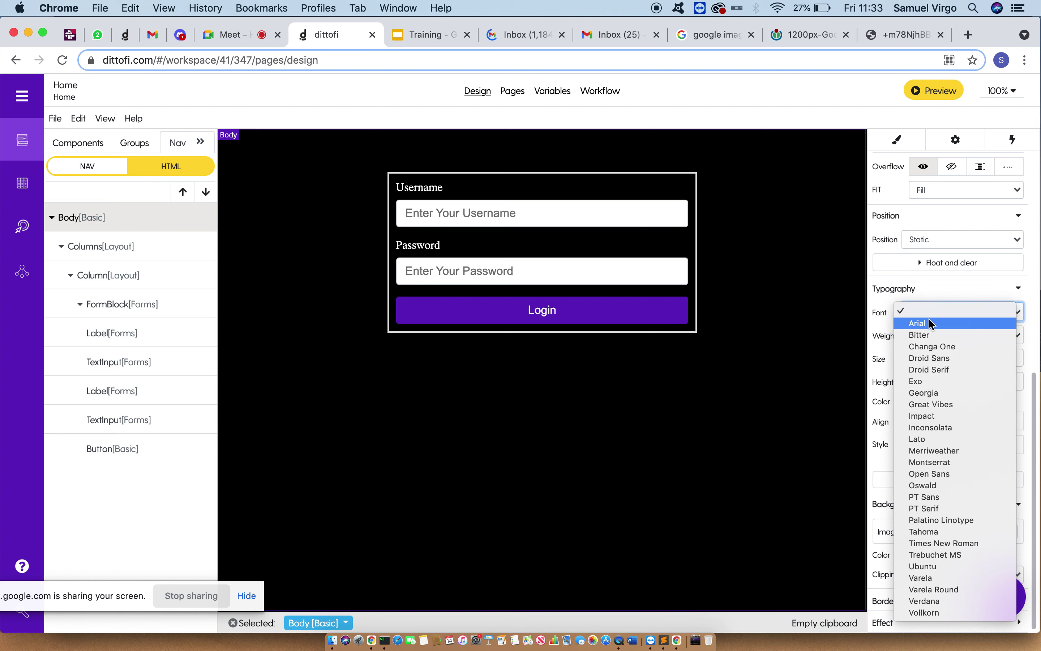
left_click(928, 322)
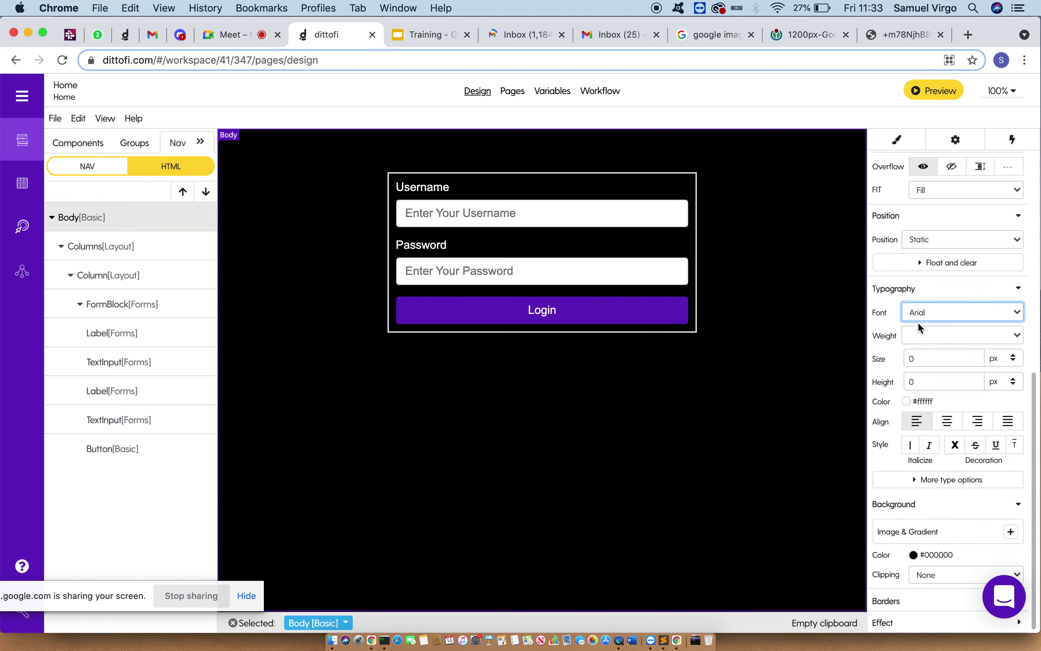
- Round all corners of the login form block's border with a radius of 4 px
left_click(688, 176)
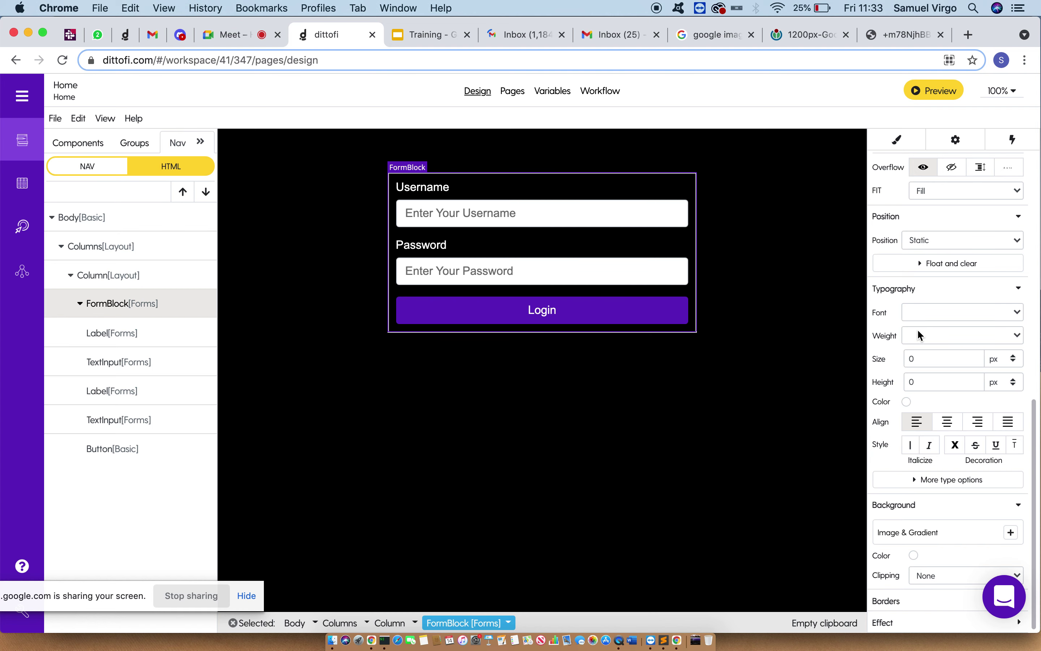
left_click(896, 602)
scroll(926, 560, "down", 4)
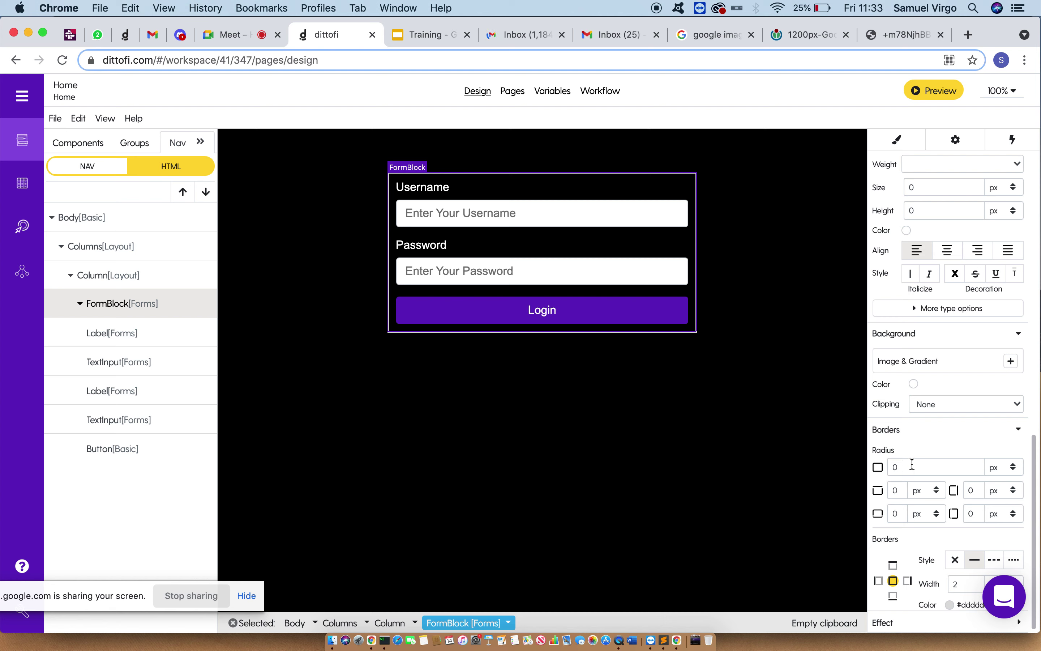
left_click(914, 468)
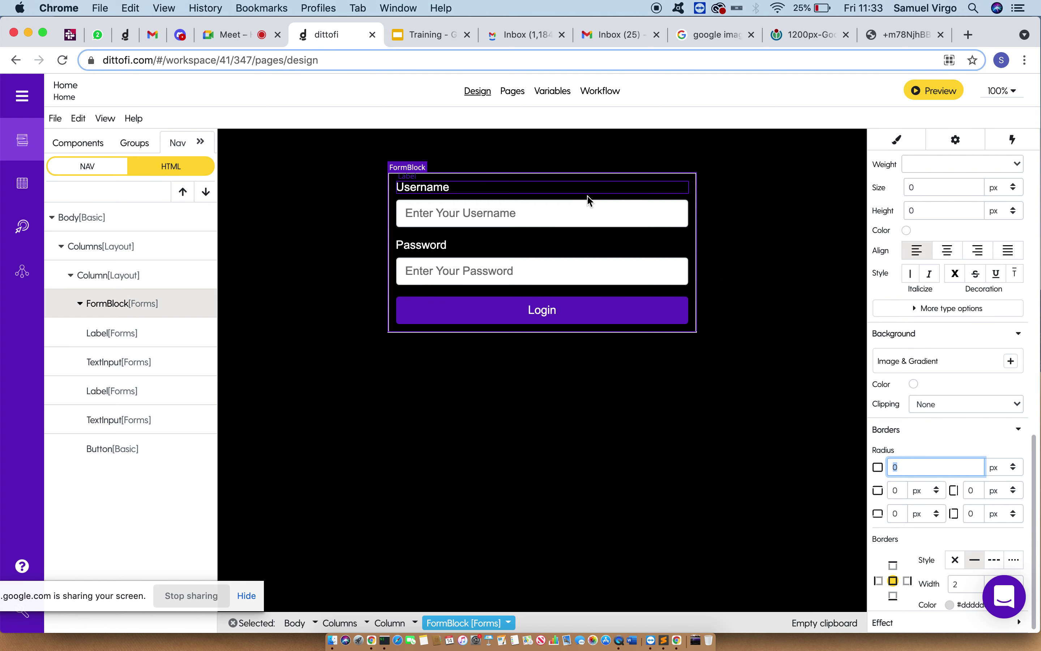
type("4")
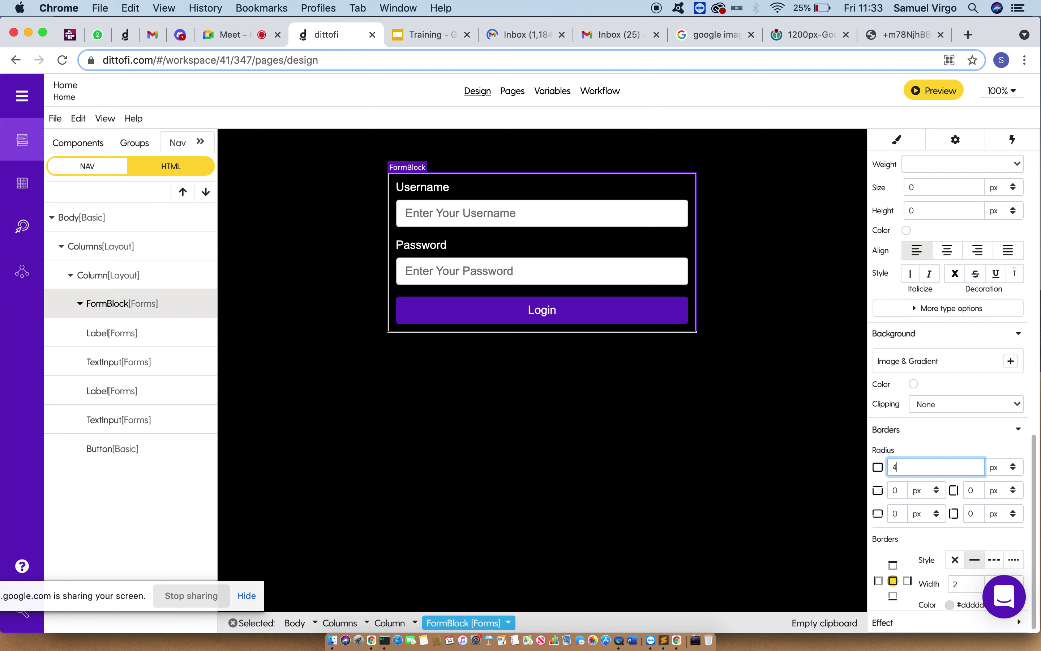
left_click(744, 385)
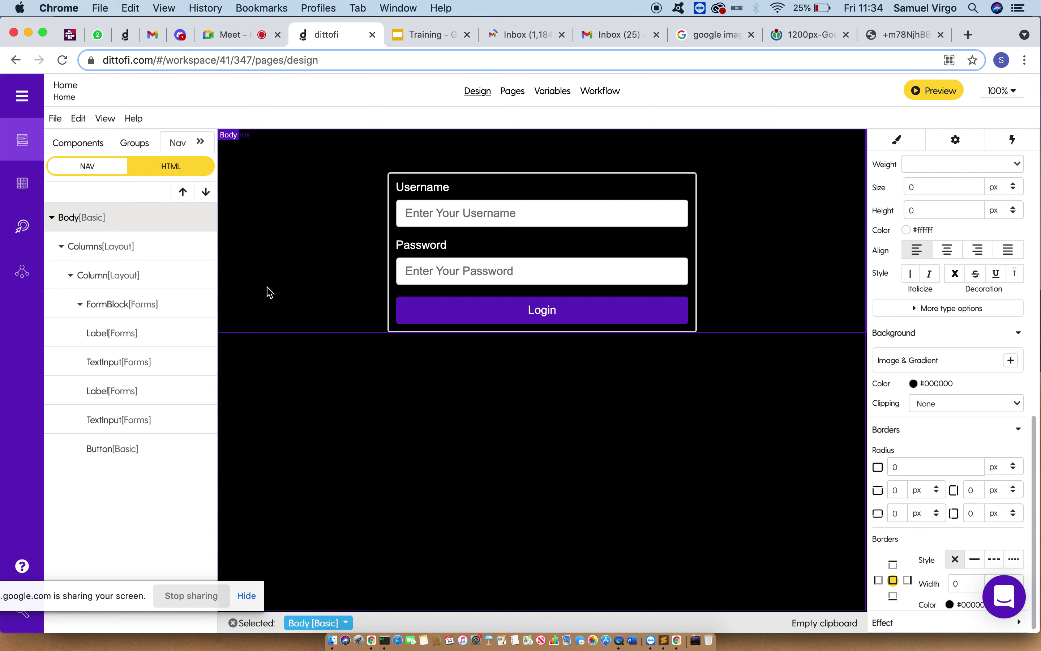
left_click(321, 320)
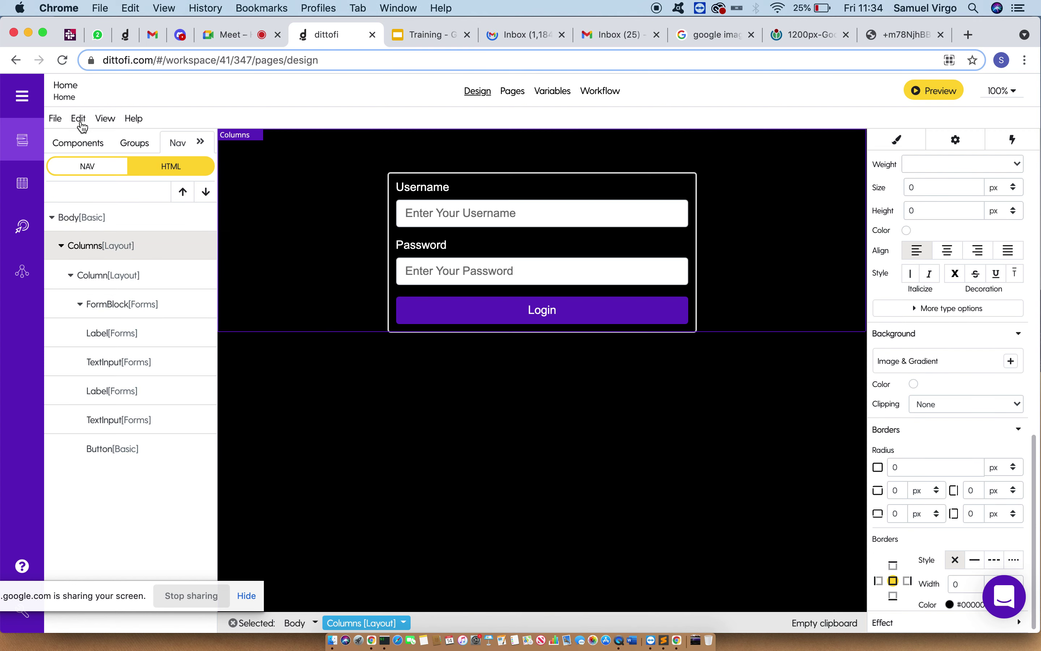
left_click(54, 120)
left_click(83, 229)
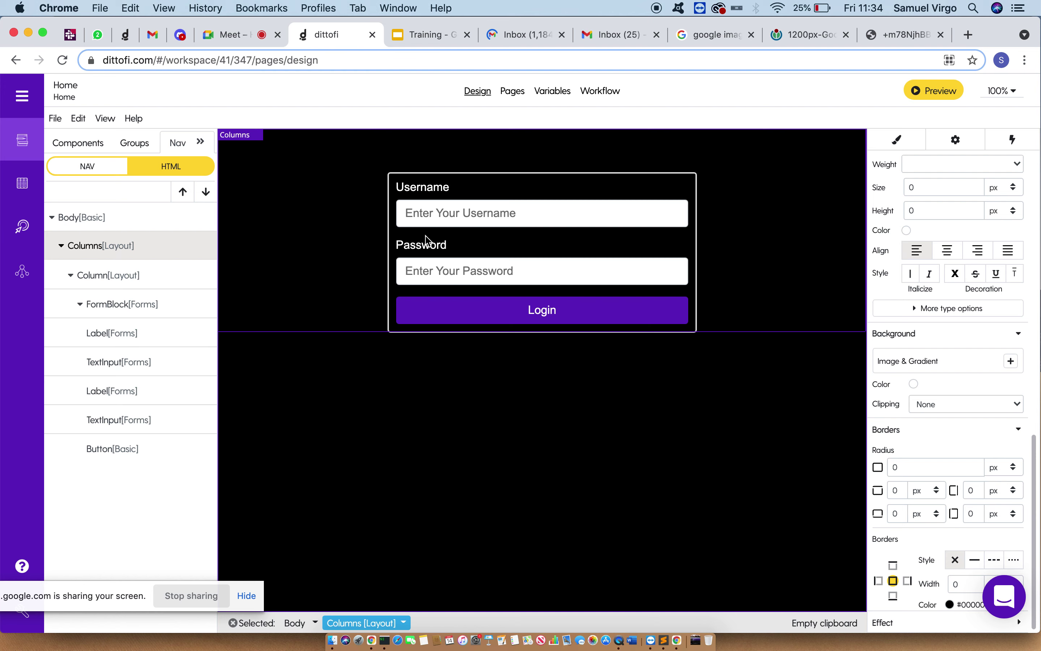
left_click(514, 99)
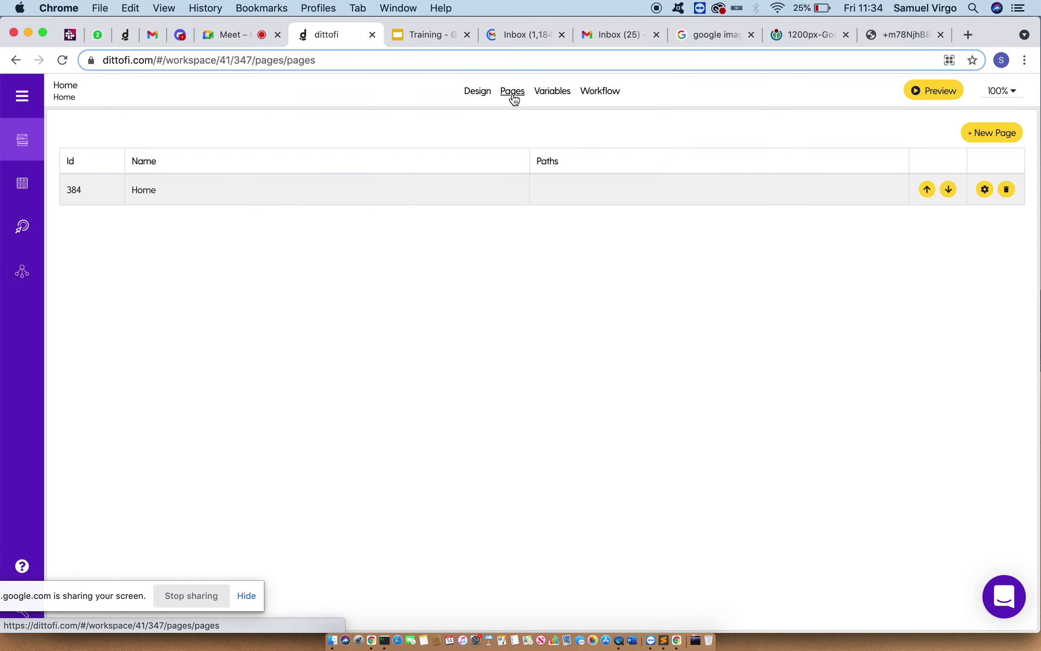
left_click(477, 94)
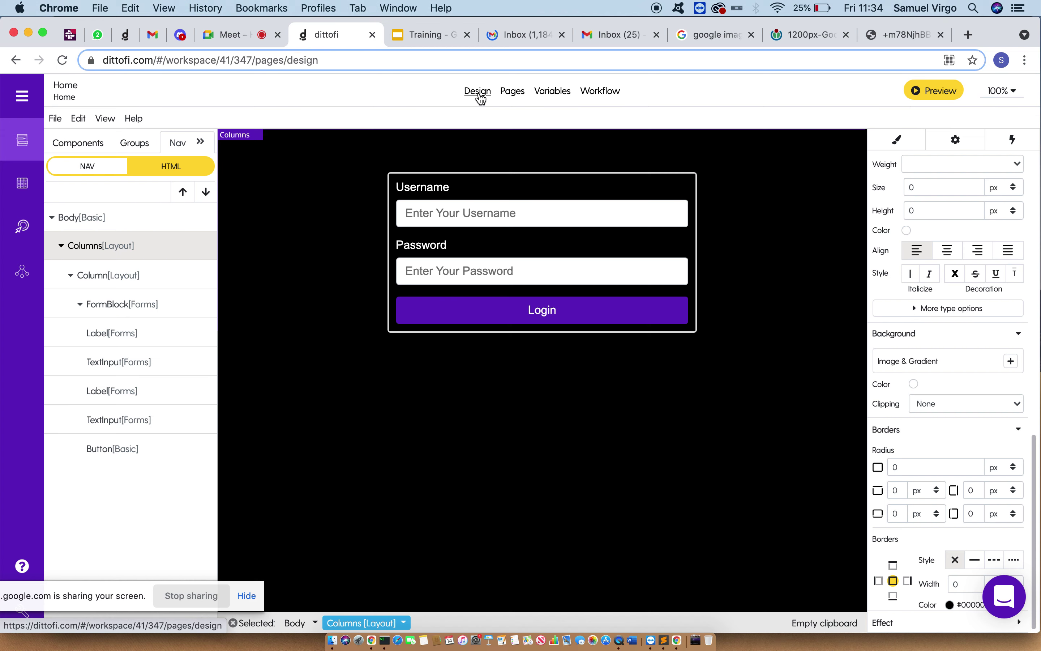
- Start a new page from the project's page list and name it Home
left_click(516, 95)
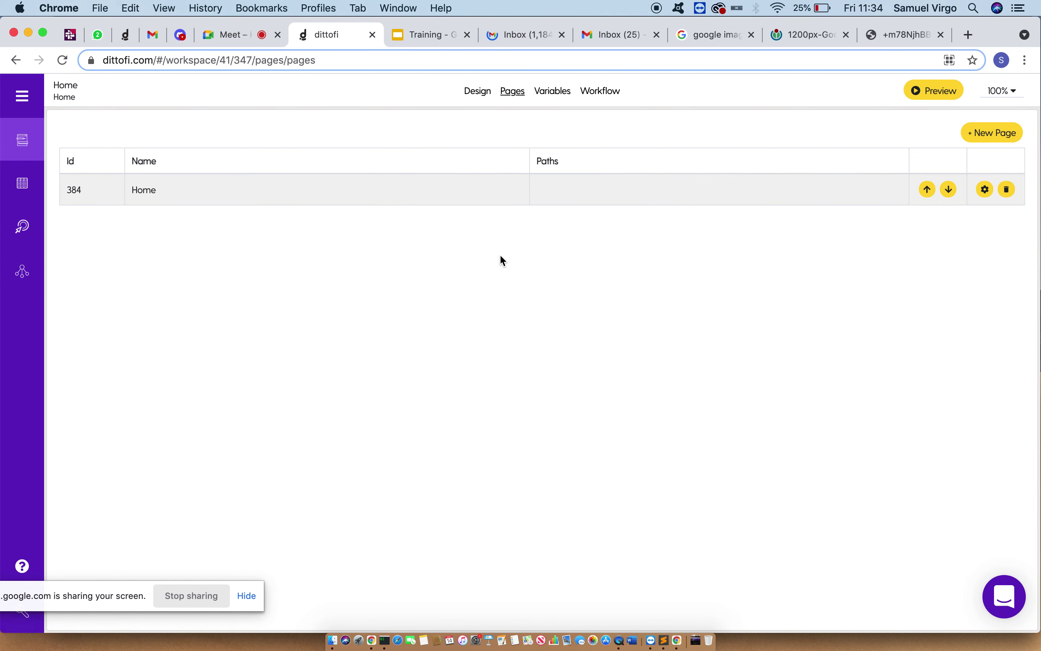
left_click(1006, 135)
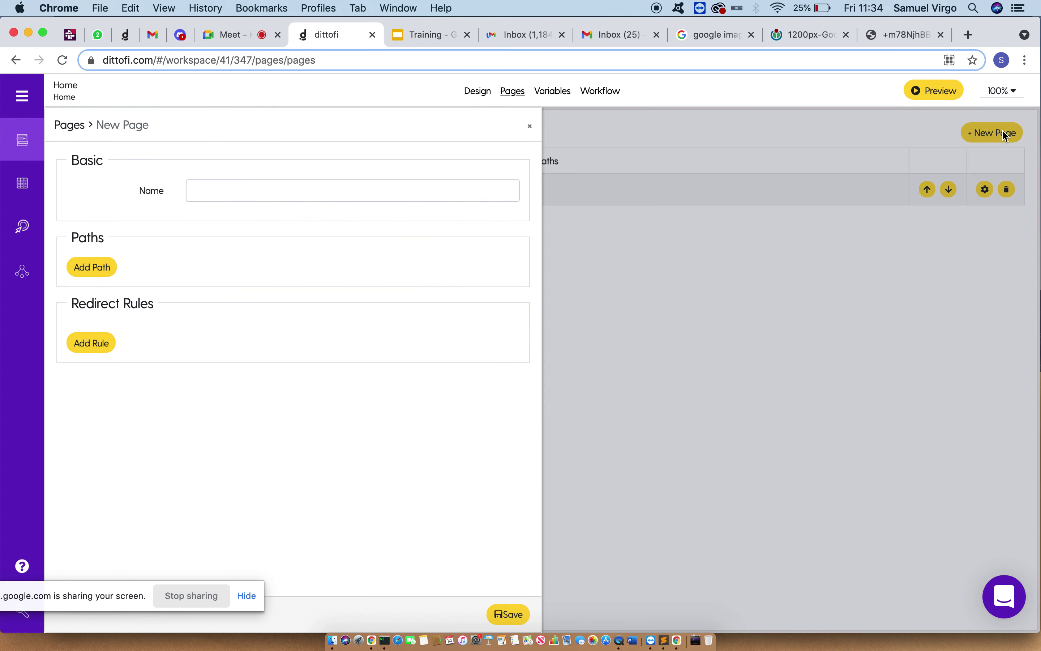
left_click(300, 186)
type("Home")
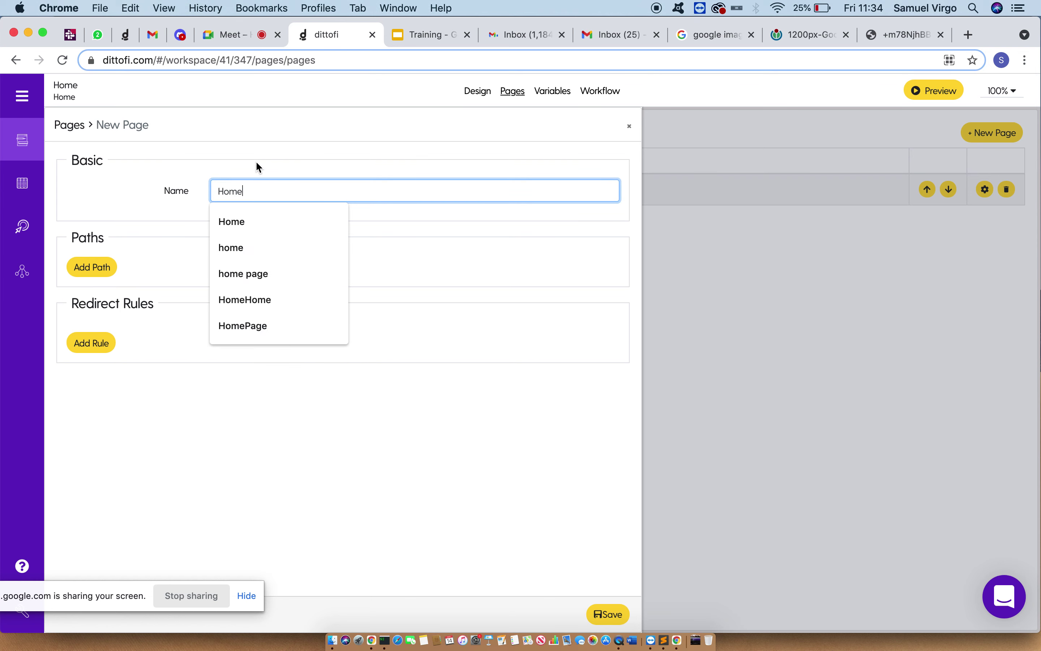
left_click(240, 180)
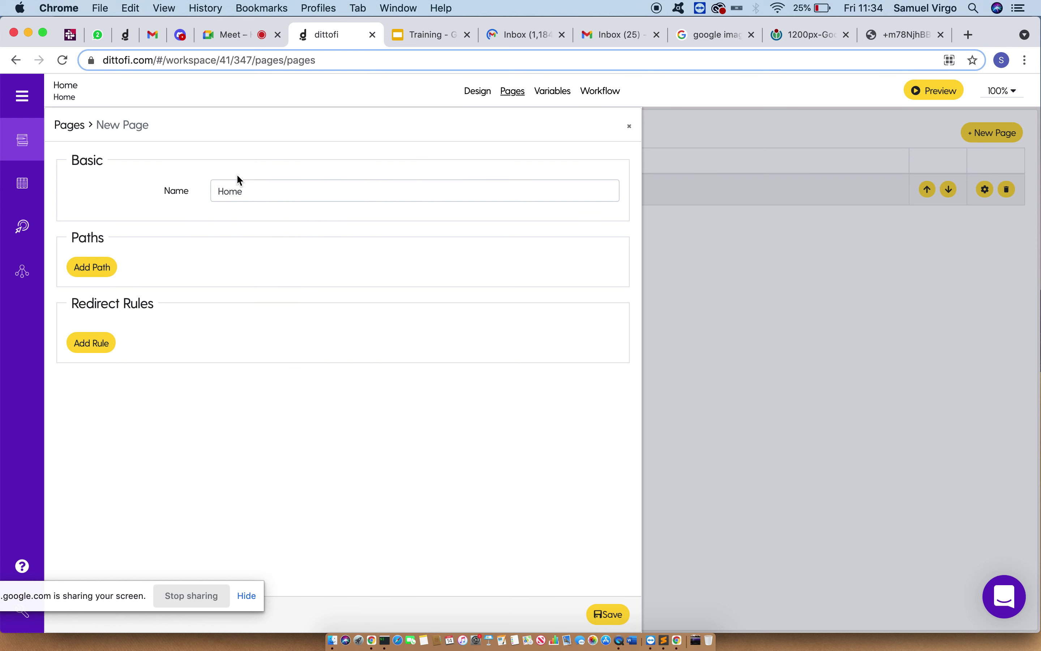
double_click(216, 190)
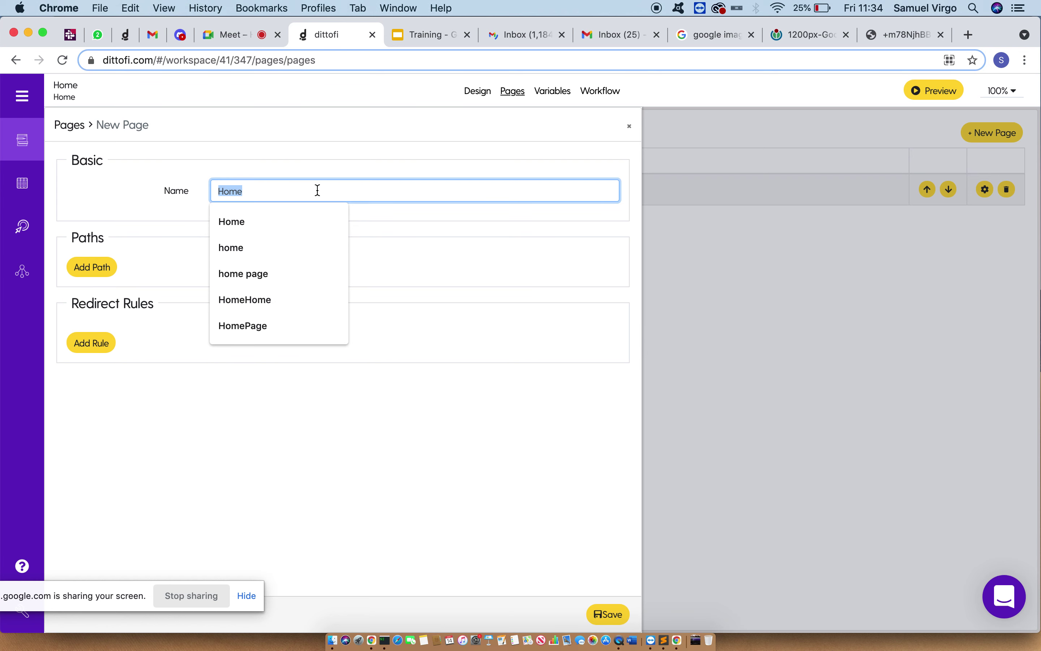
left_click(317, 191)
left_click(165, 236)
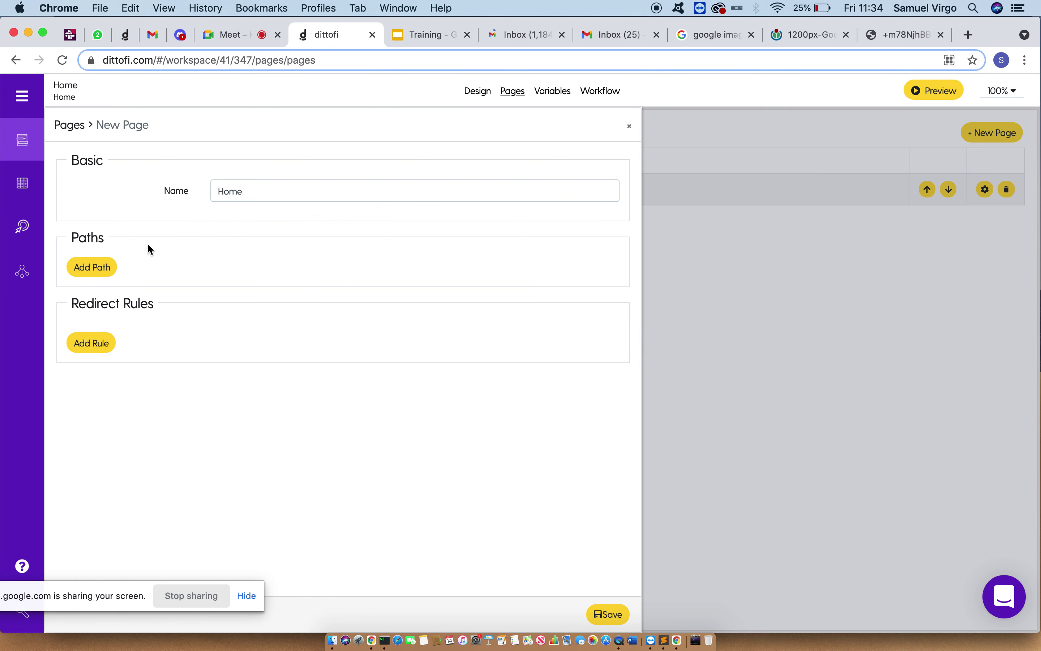
- Add the path /home to the new page, save the page and close its settings
left_click(99, 270)
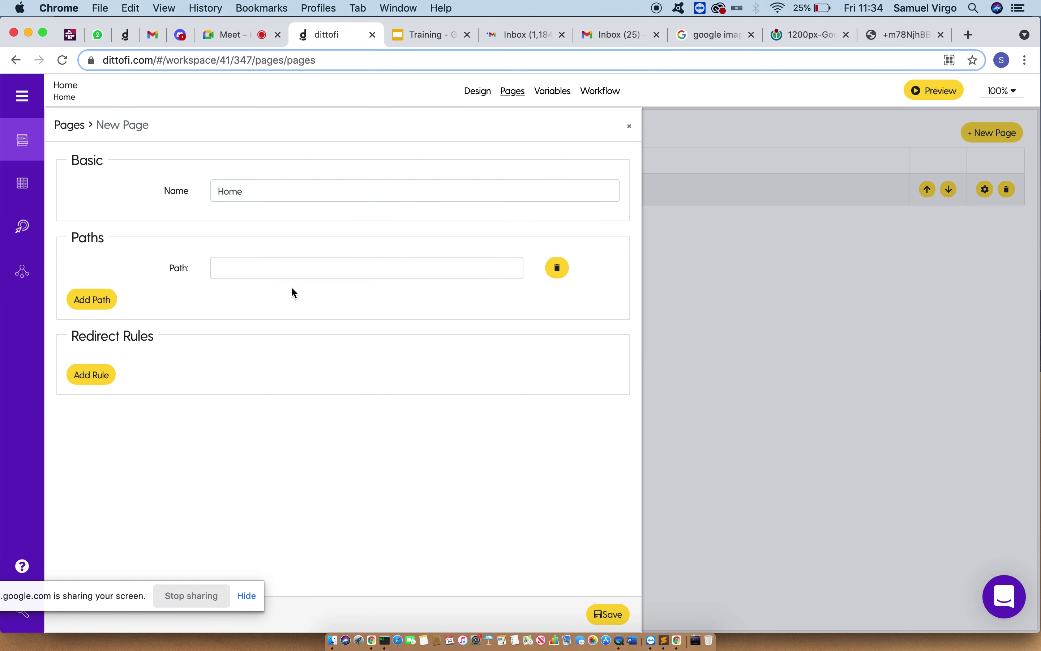
left_click(280, 269)
type("/home")
left_click(179, 269)
left_click_drag(216, 269, 302, 270)
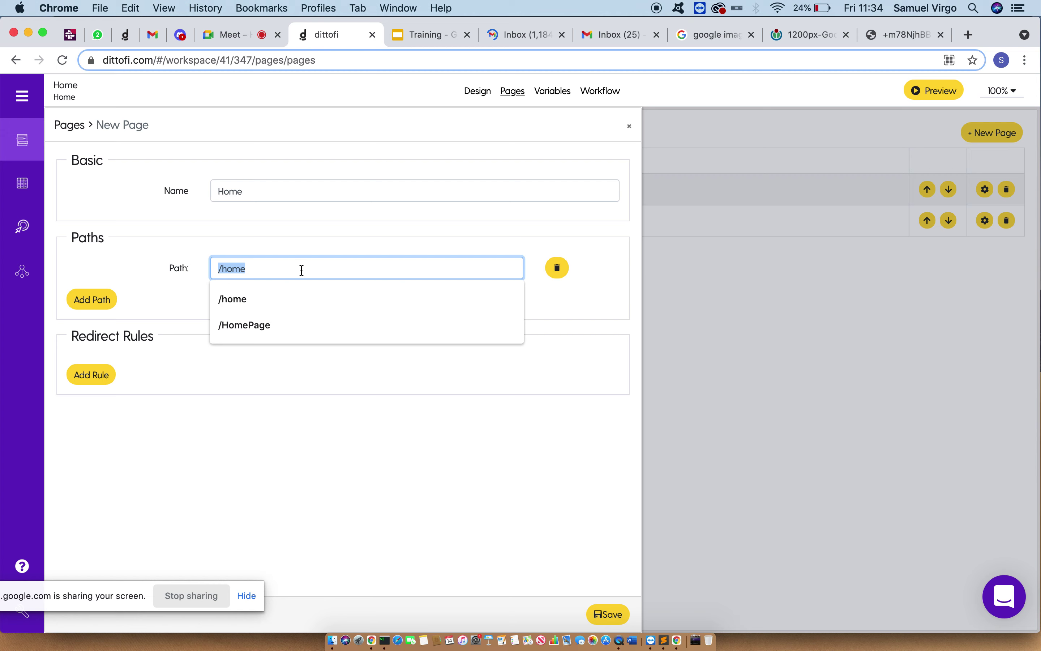
left_click(807, 310)
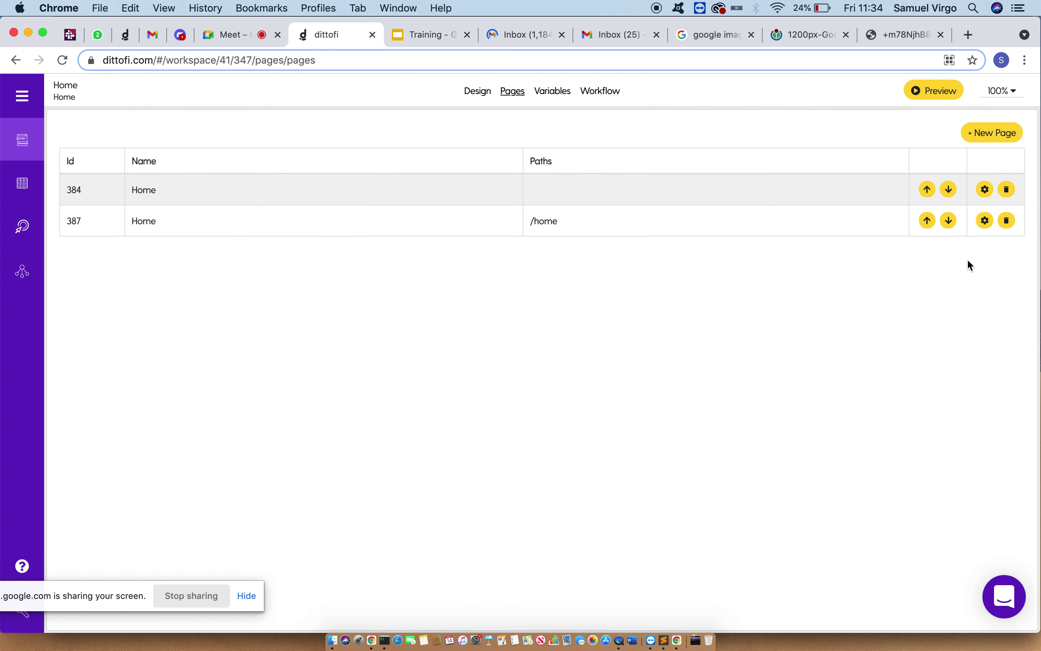
- Rename the second page, with path /home, as Application, change its path to /application and save it
left_click(985, 221)
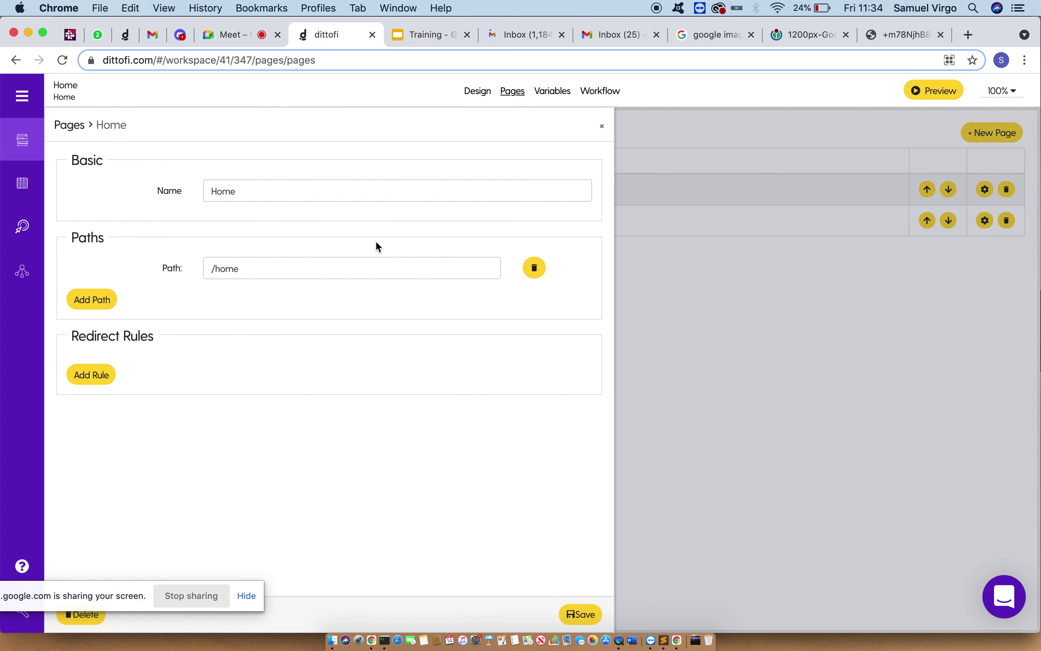
double_click(244, 196)
type("Application")
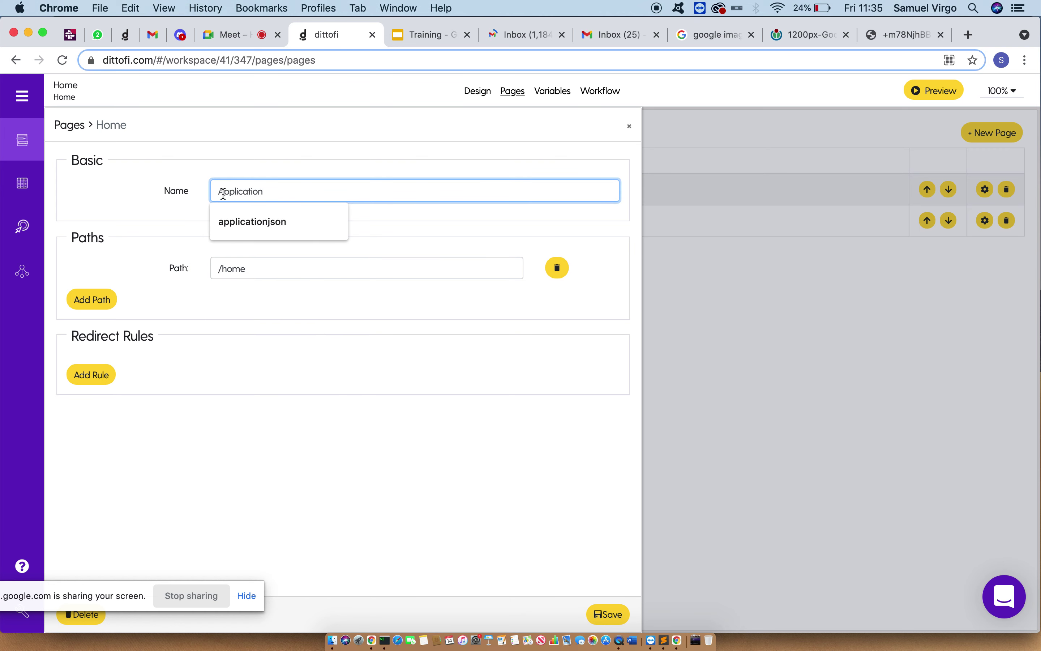
double_click(240, 269)
type("applicatio")
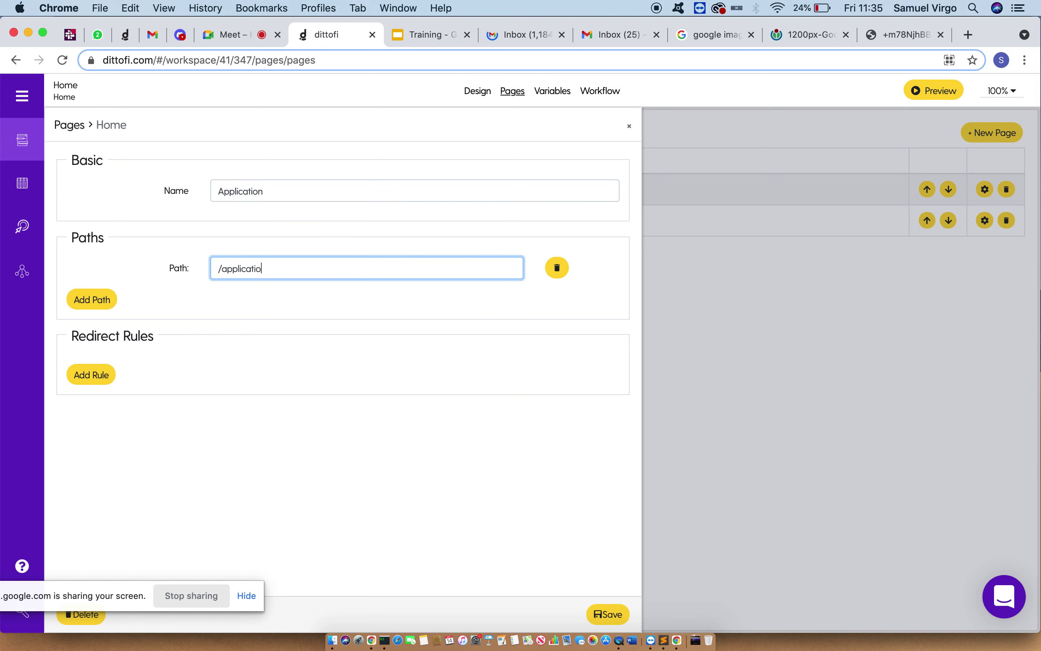
left_click(604, 614)
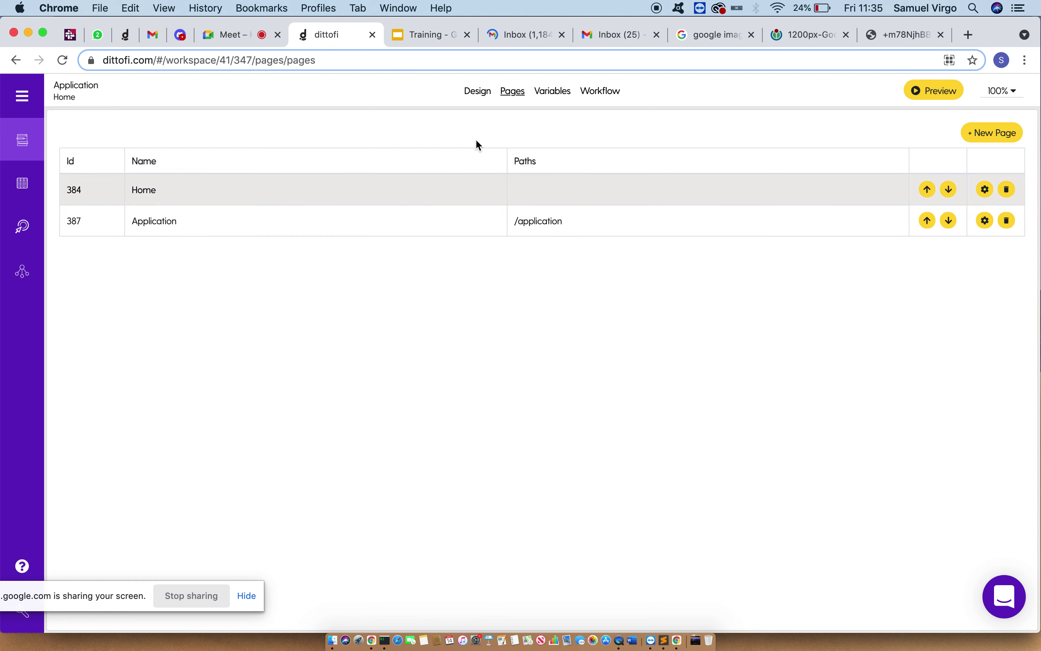
- View the designs of the Application and Home pages in turn and reselect Application in the page list
left_click(484, 96)
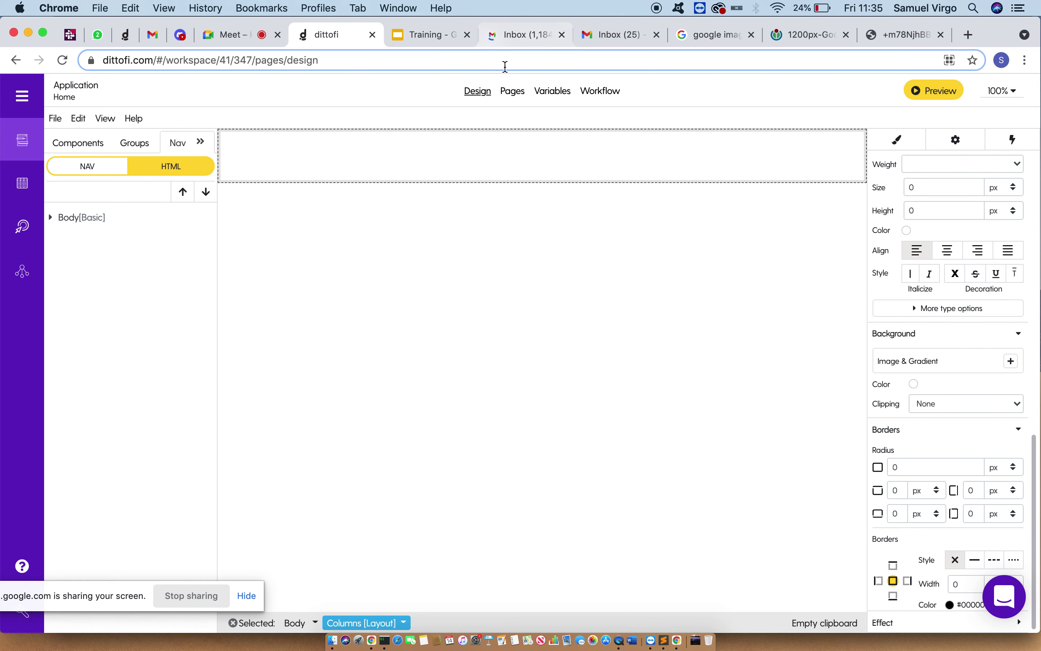
left_click(518, 98)
left_click(415, 181)
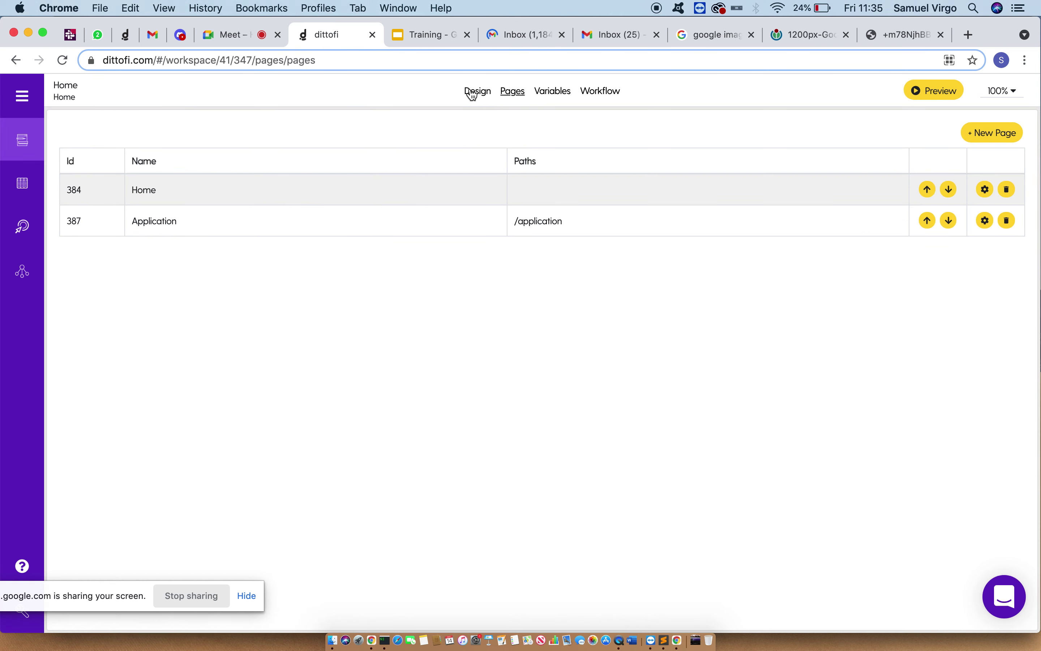
left_click(473, 94)
left_click(512, 97)
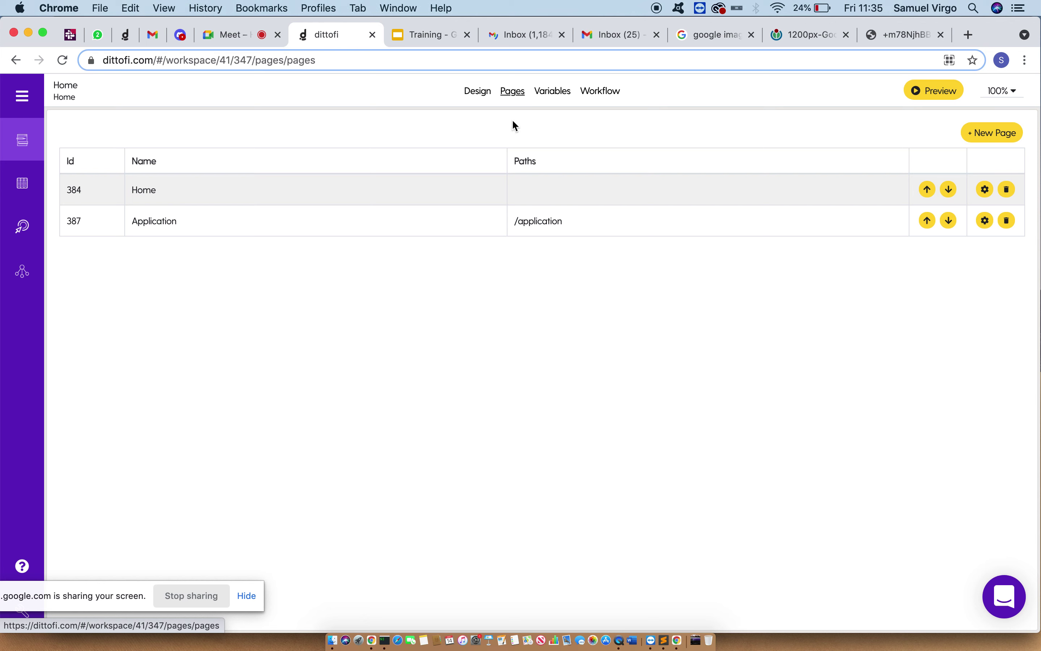
left_click(394, 224)
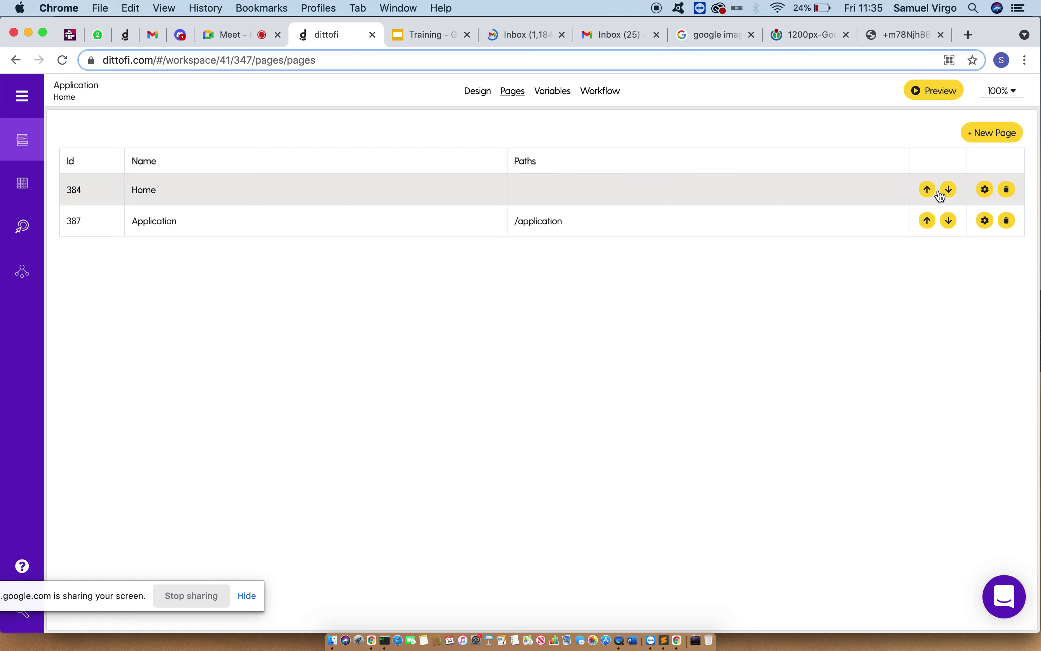
left_click(987, 191)
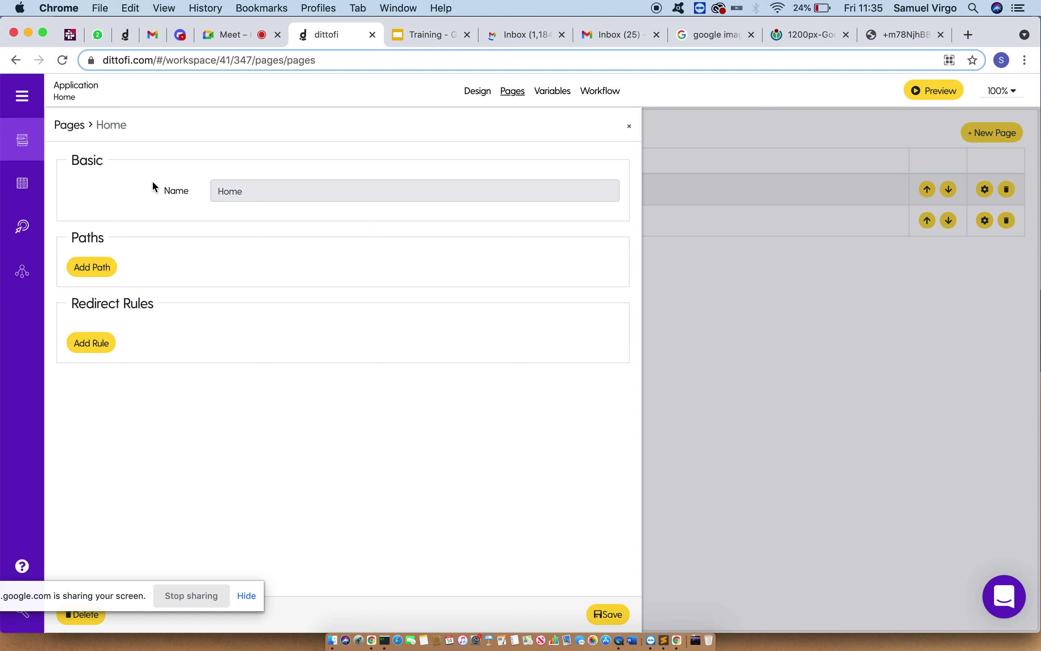
left_click(107, 278)
left_click(256, 273)
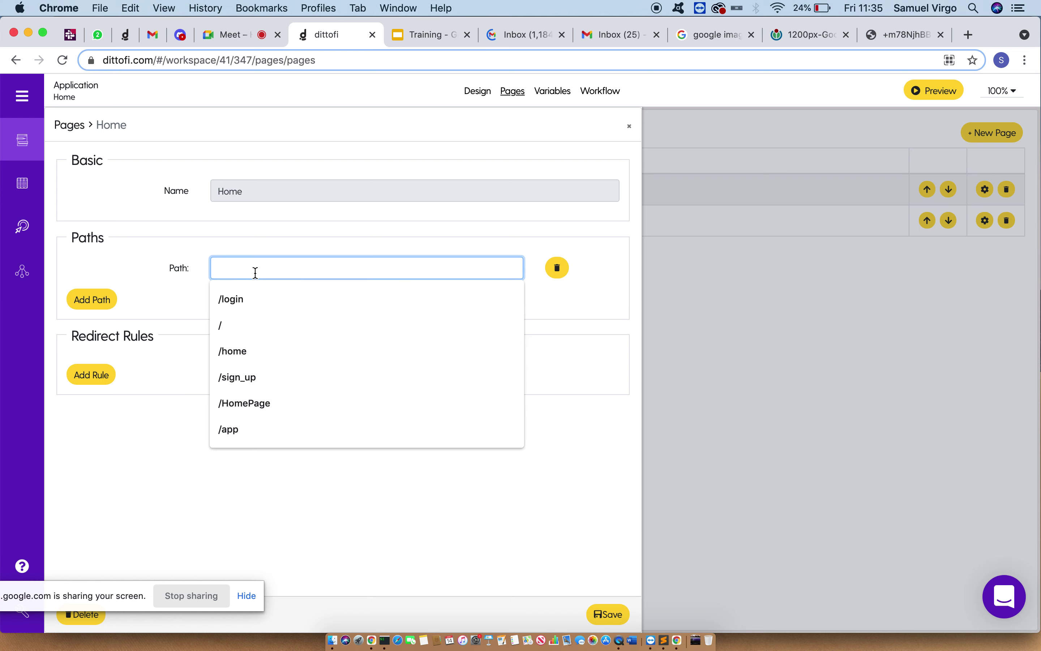
type("/home")
left_click(304, 230)
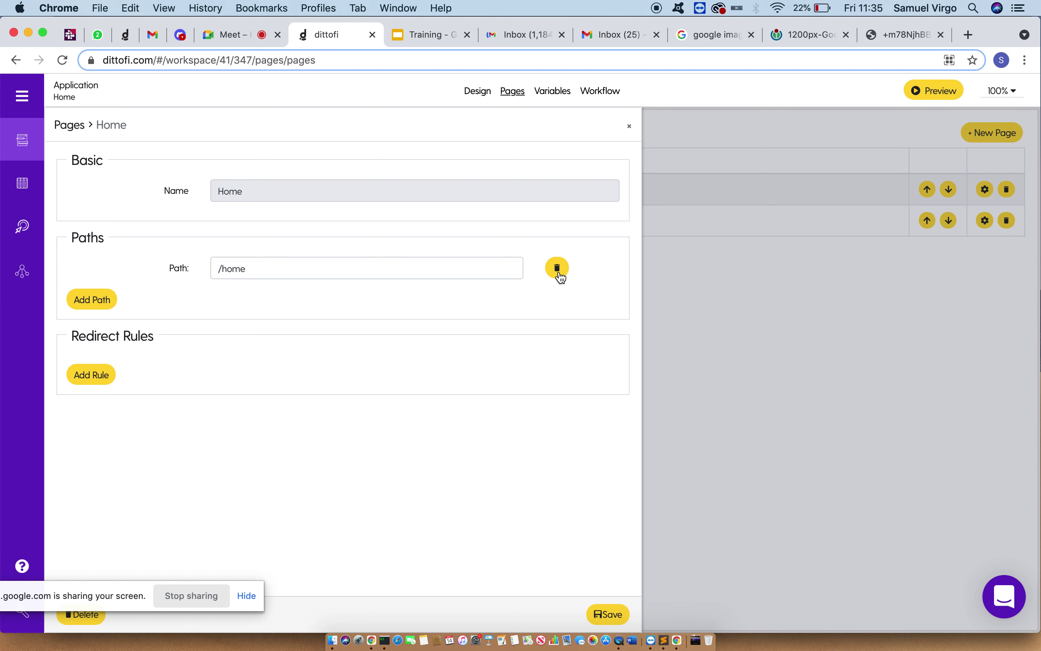
left_click(557, 268)
left_click(629, 126)
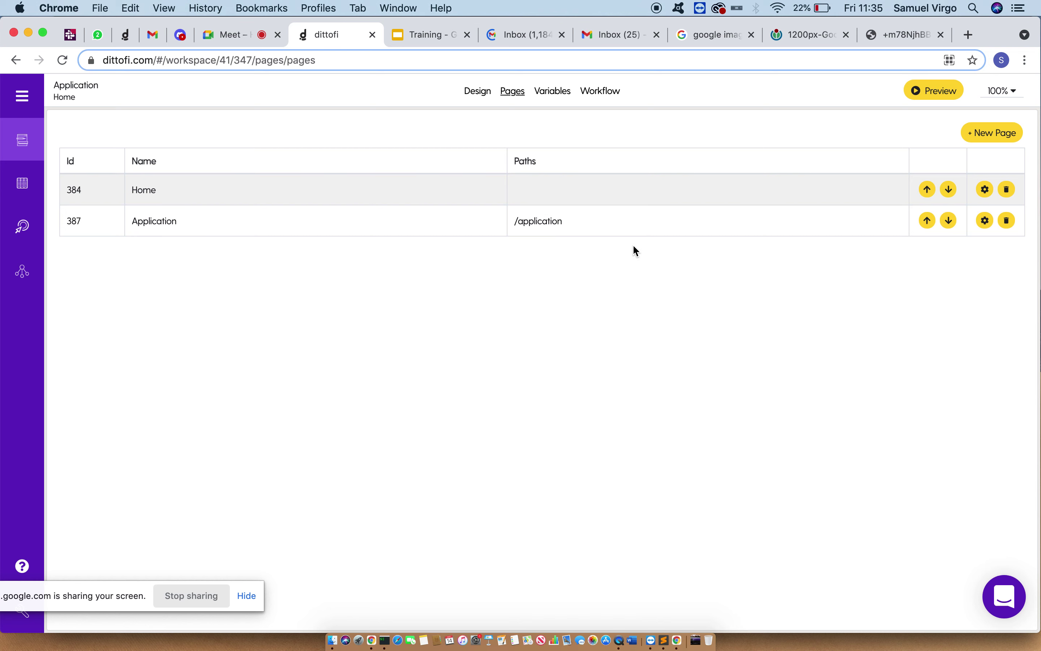
- Move the Application page above Home in the page list and open the Home page's design
left_click(928, 225)
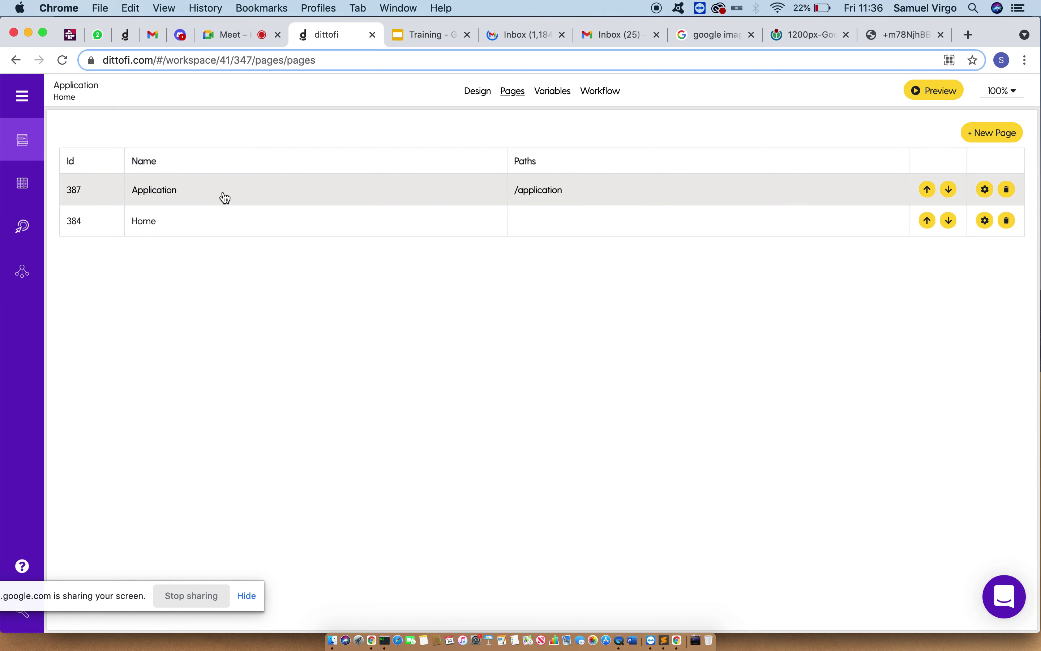
left_click(223, 222)
left_click(486, 101)
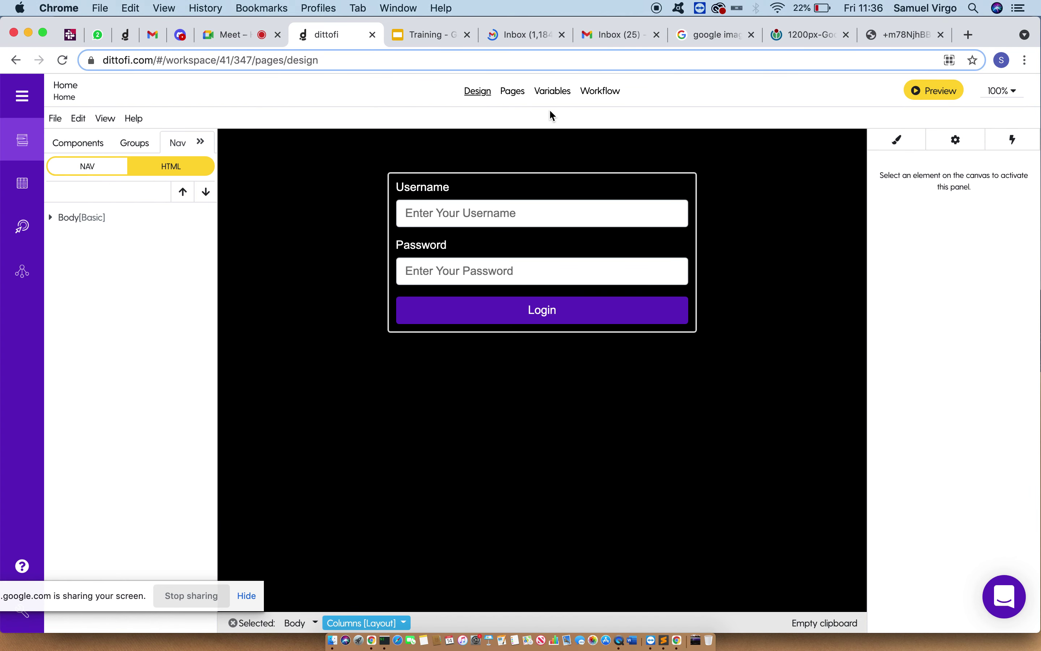
- Switch to the Application page, open its design and select its empty DivBlock
left_click(520, 96)
left_click(284, 187)
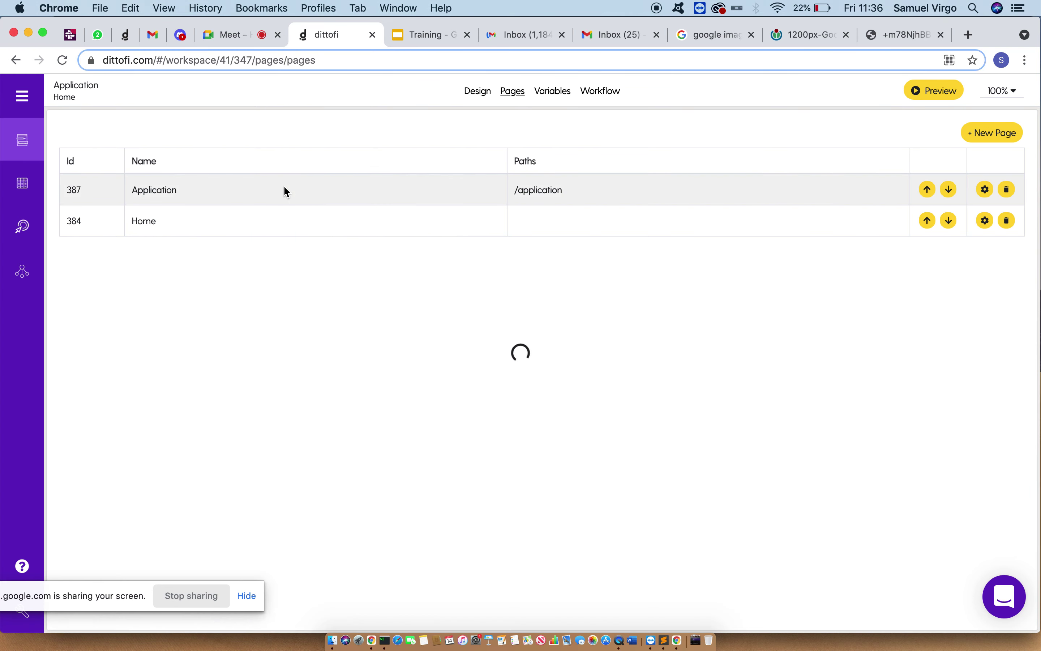
left_click(486, 93)
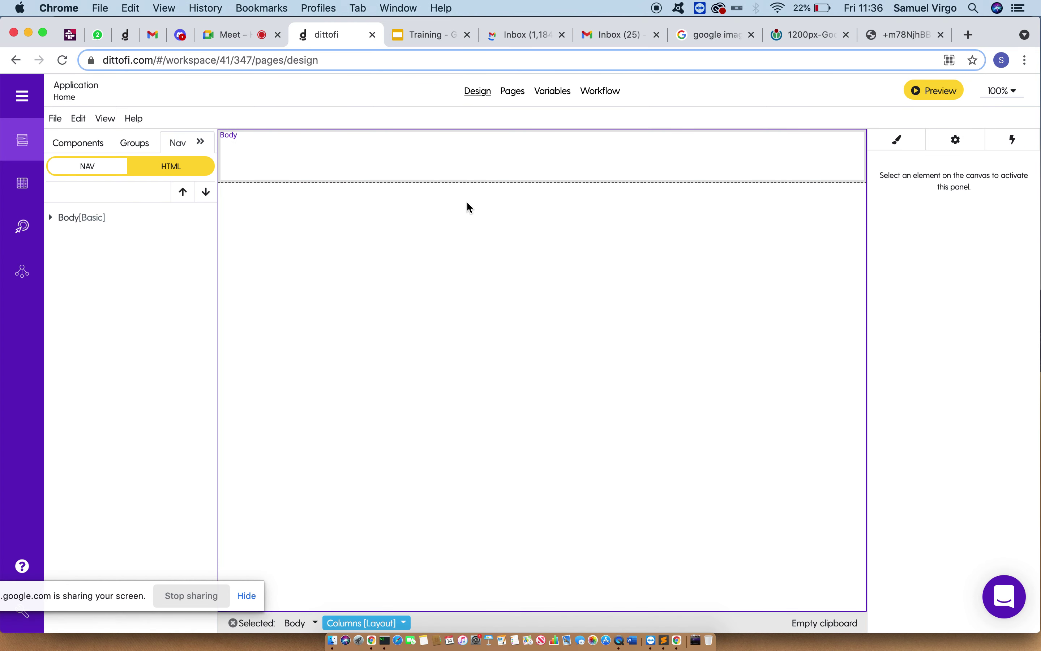
left_click(534, 178)
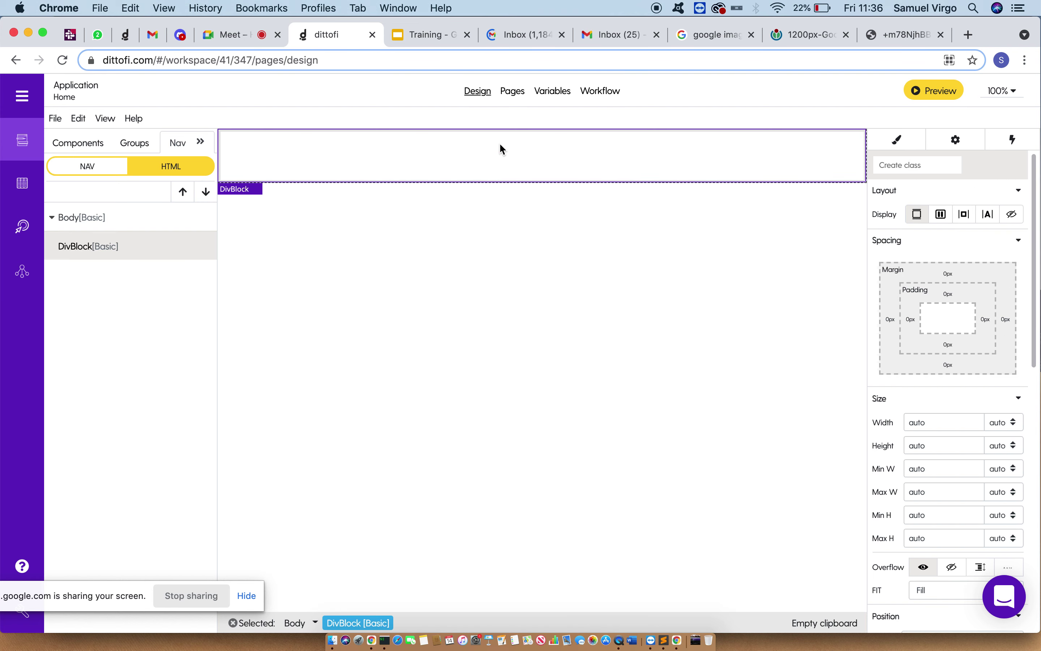
left_click(252, 40)
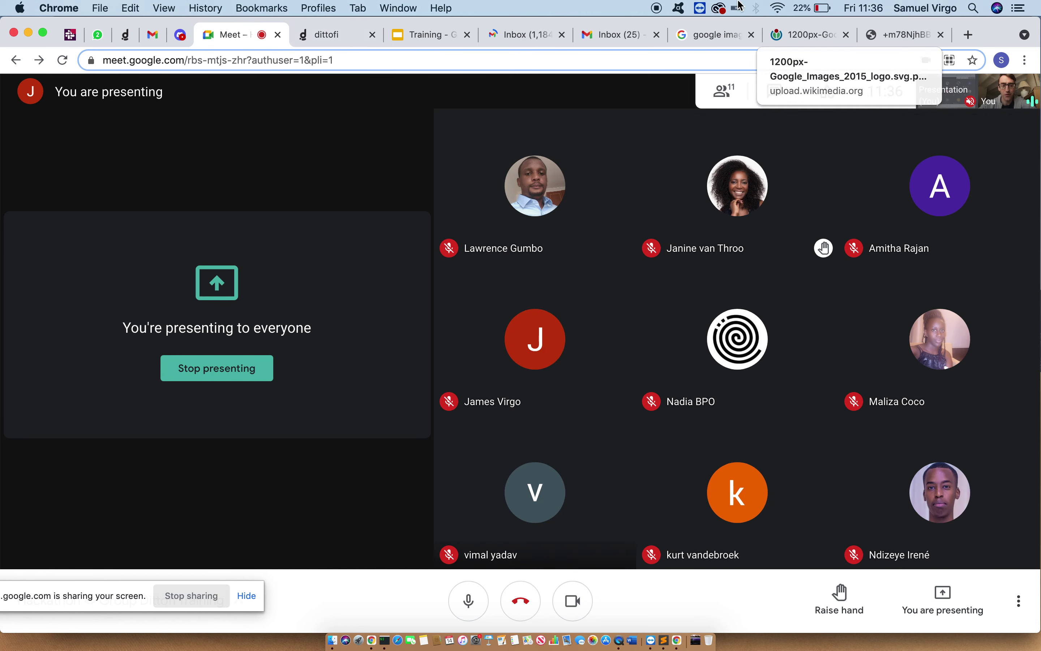
left_click(317, 43)
left_click(285, 45)
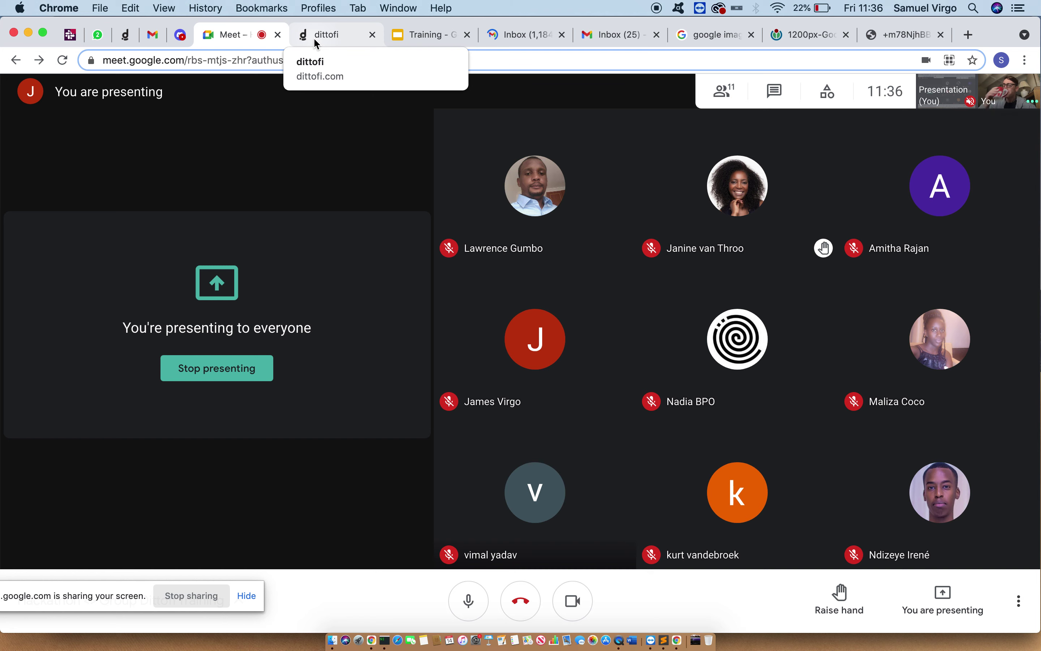
left_click(317, 43)
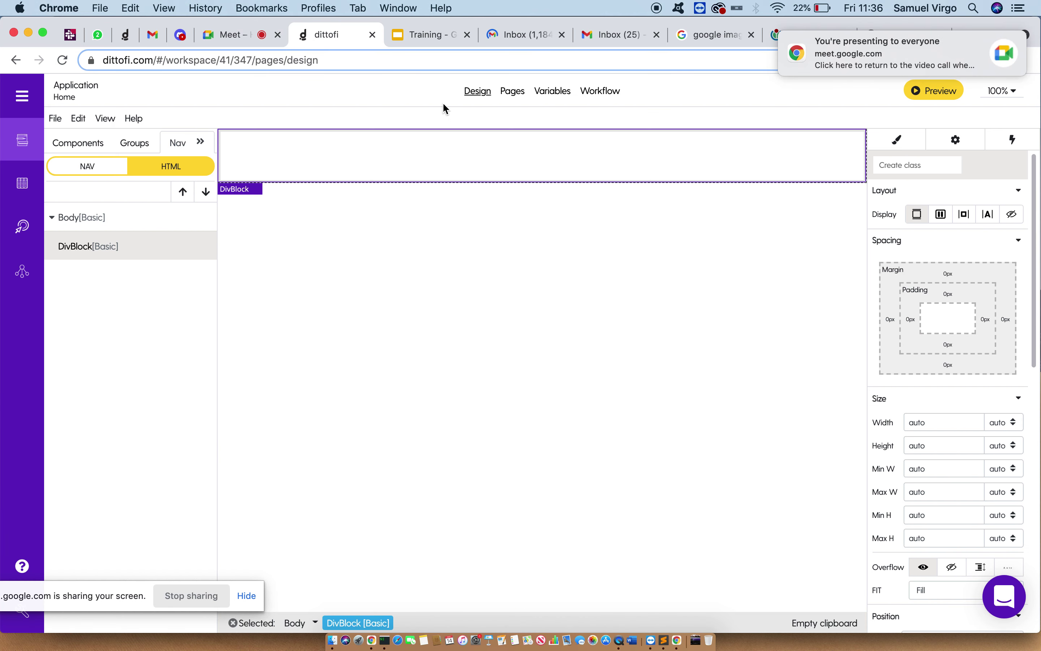
left_click(514, 103)
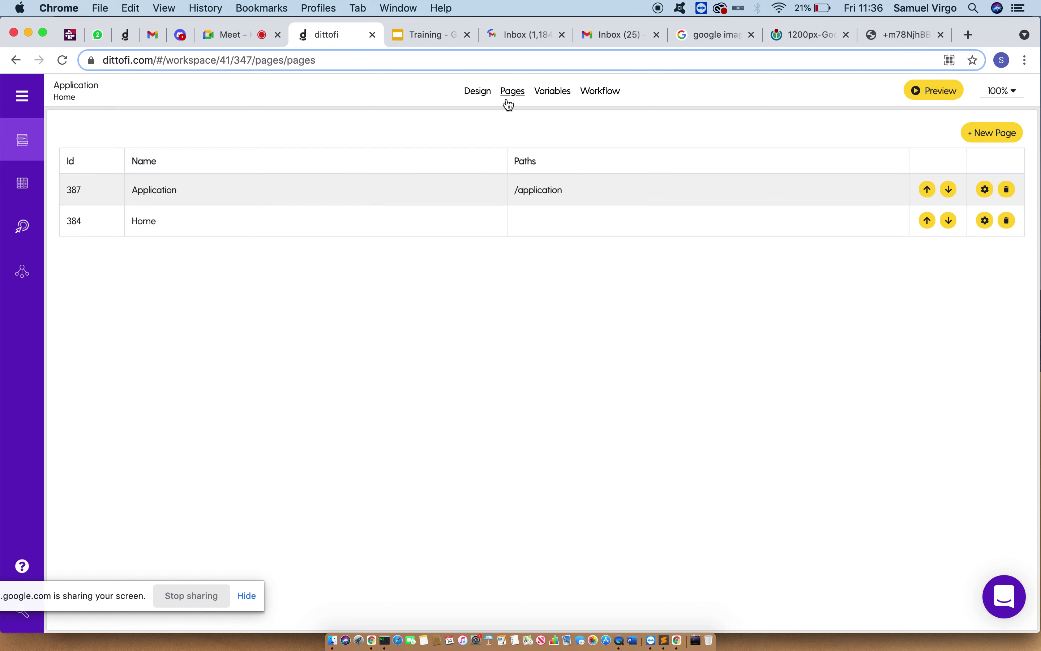
left_click(481, 96)
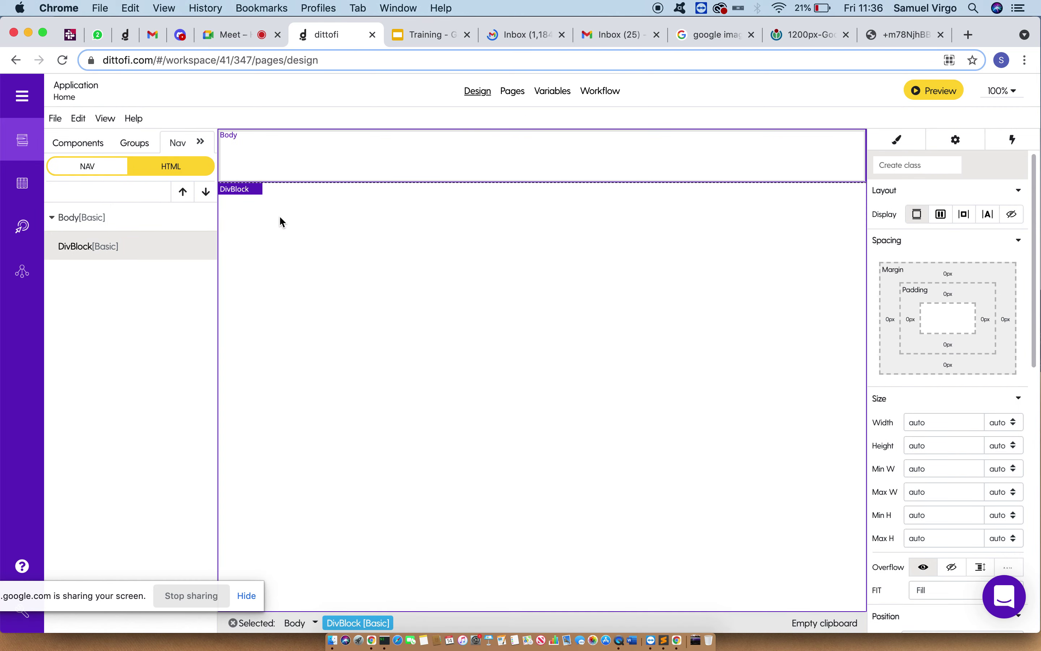
- Save the Application page's design and regenerate the code for Training App without adding a note
left_click(63, 126)
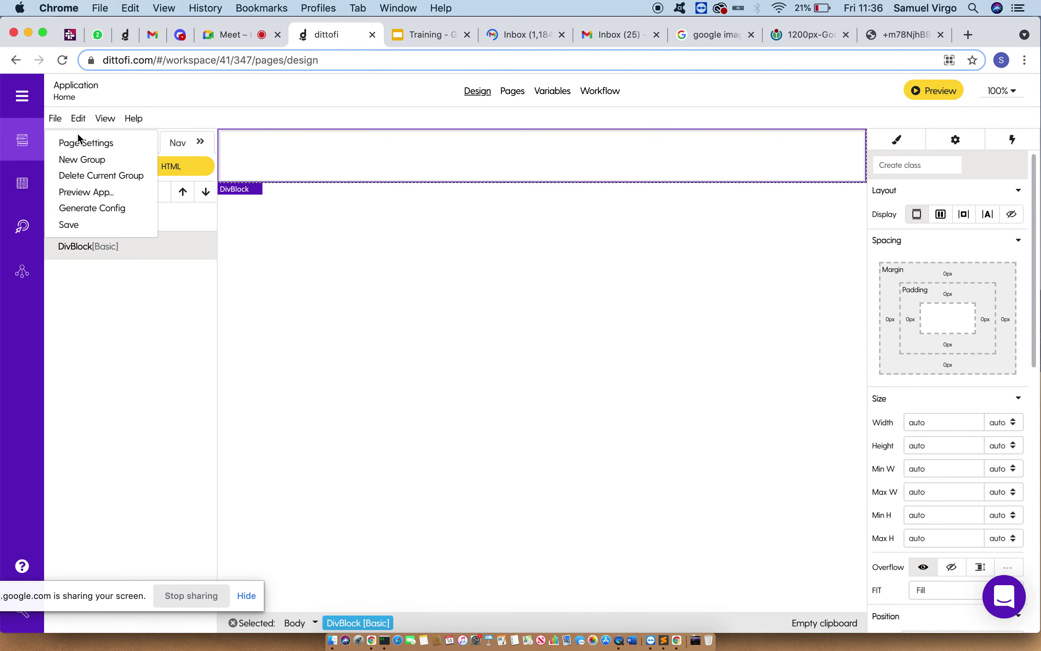
left_click(71, 229)
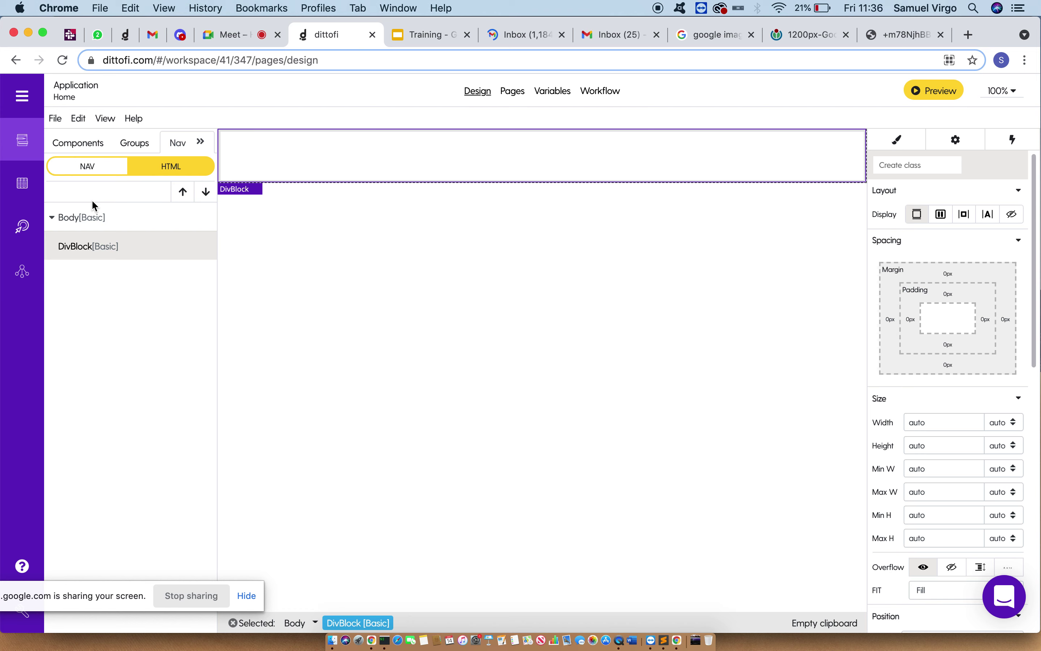
left_click(21, 100)
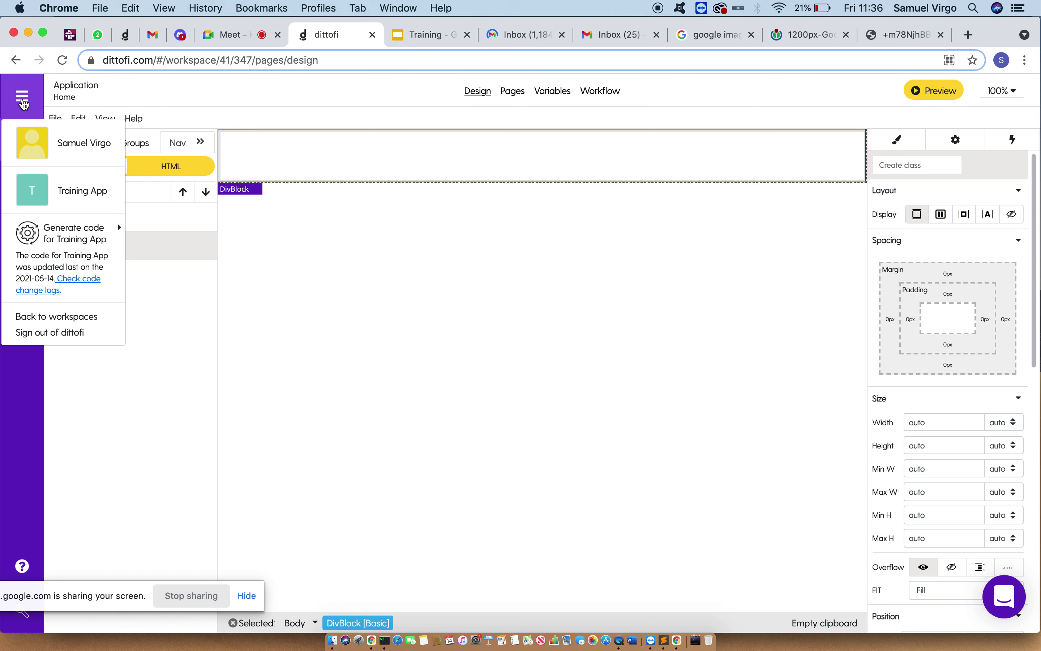
mouse_move(80, 231)
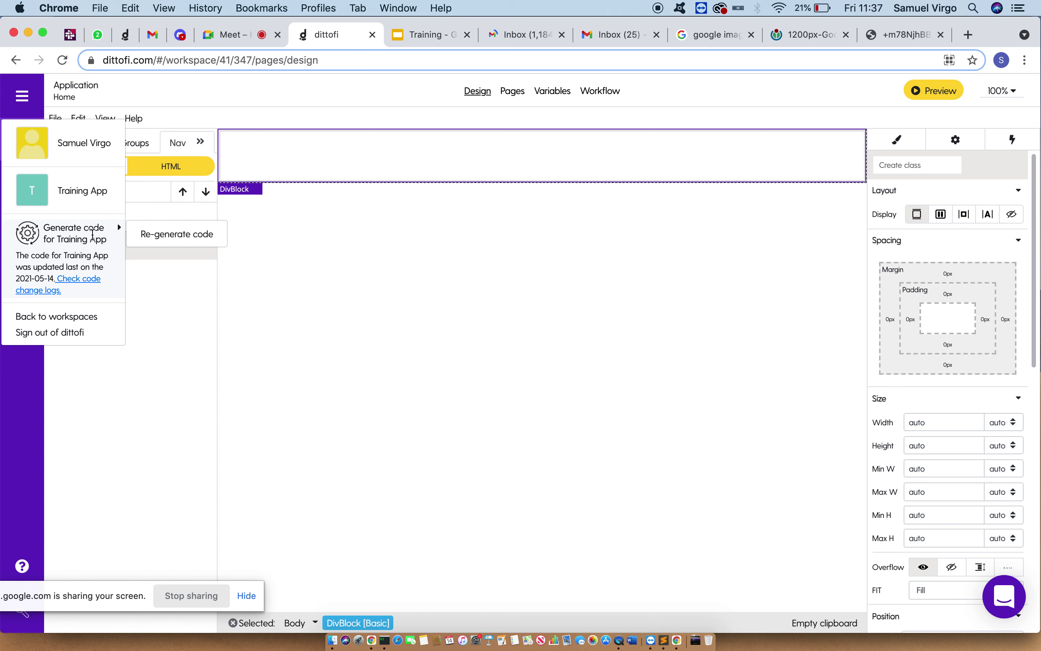
left_click(158, 239)
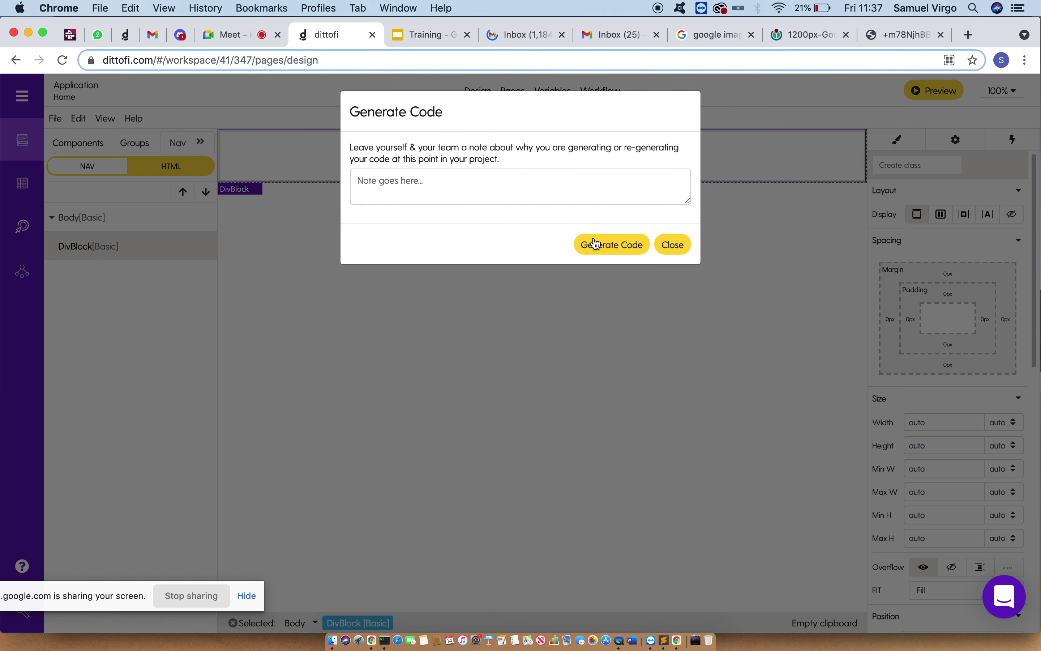
left_click(596, 242)
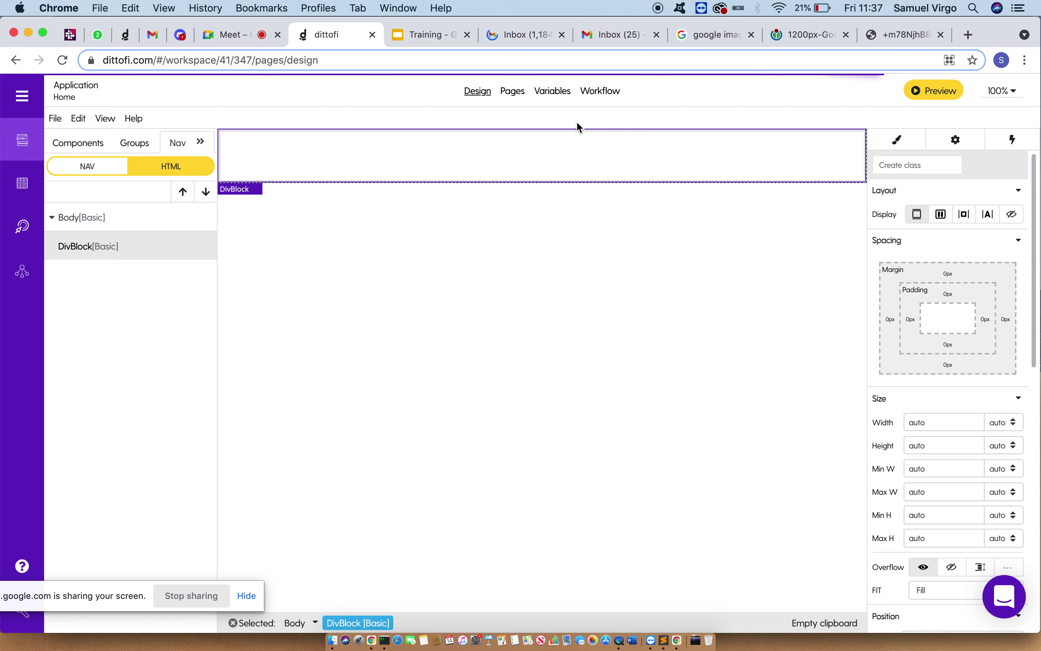
- Open the Home page's design and preview the app
left_click(509, 100)
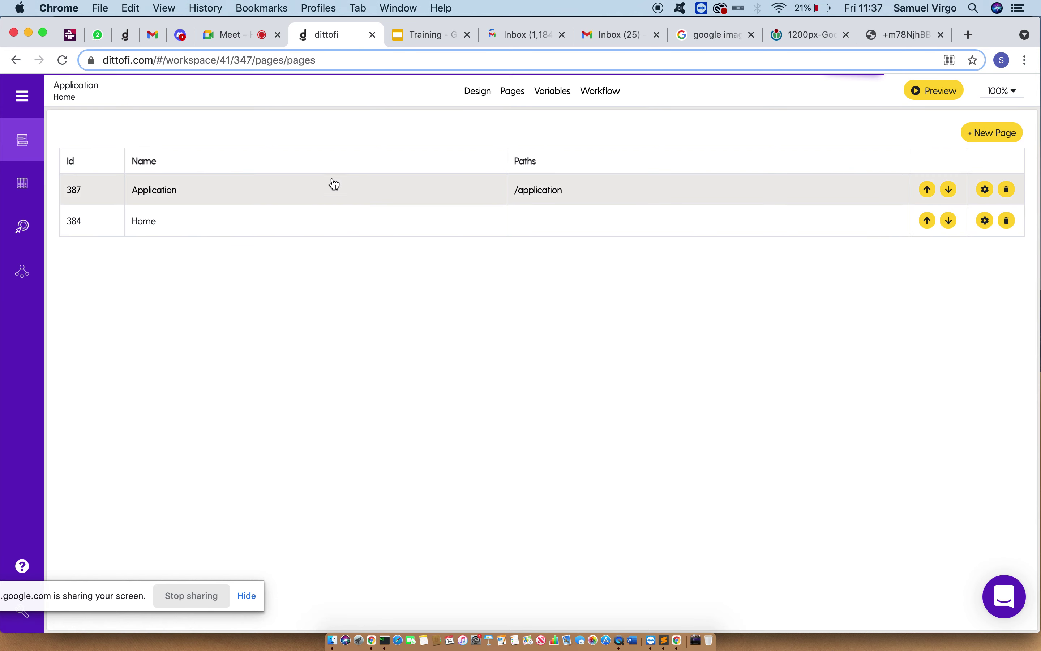
left_click(304, 219)
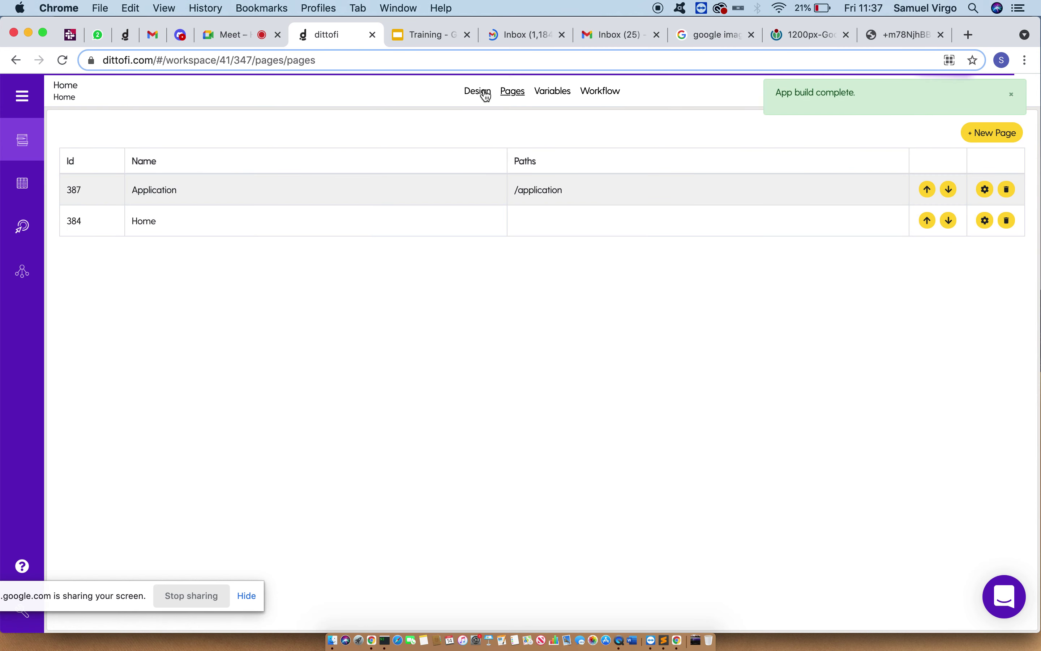
left_click(480, 92)
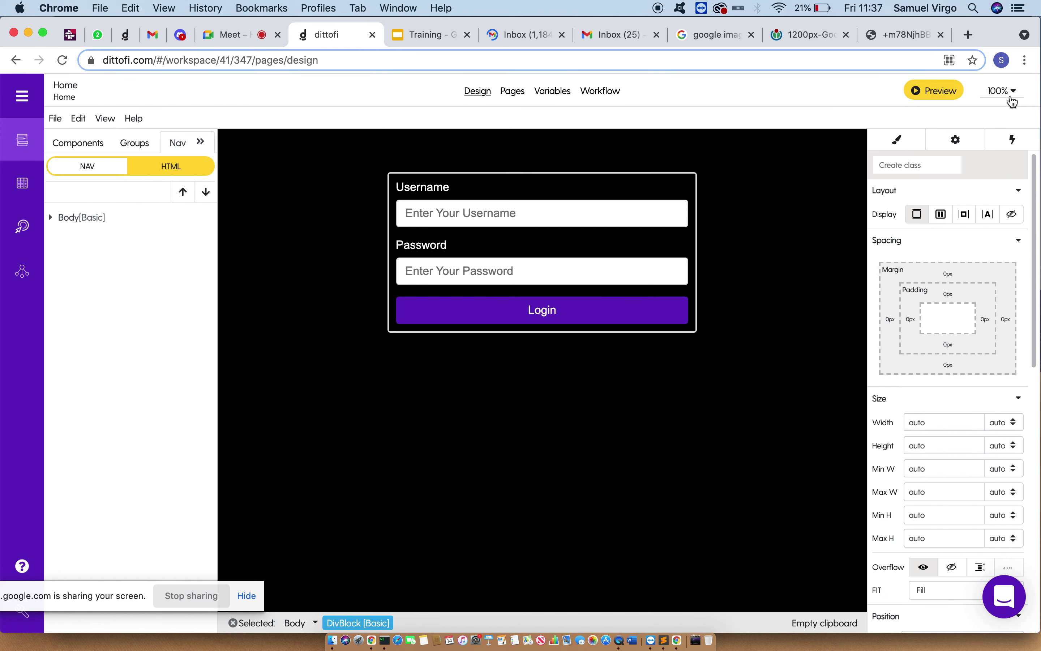
left_click(937, 91)
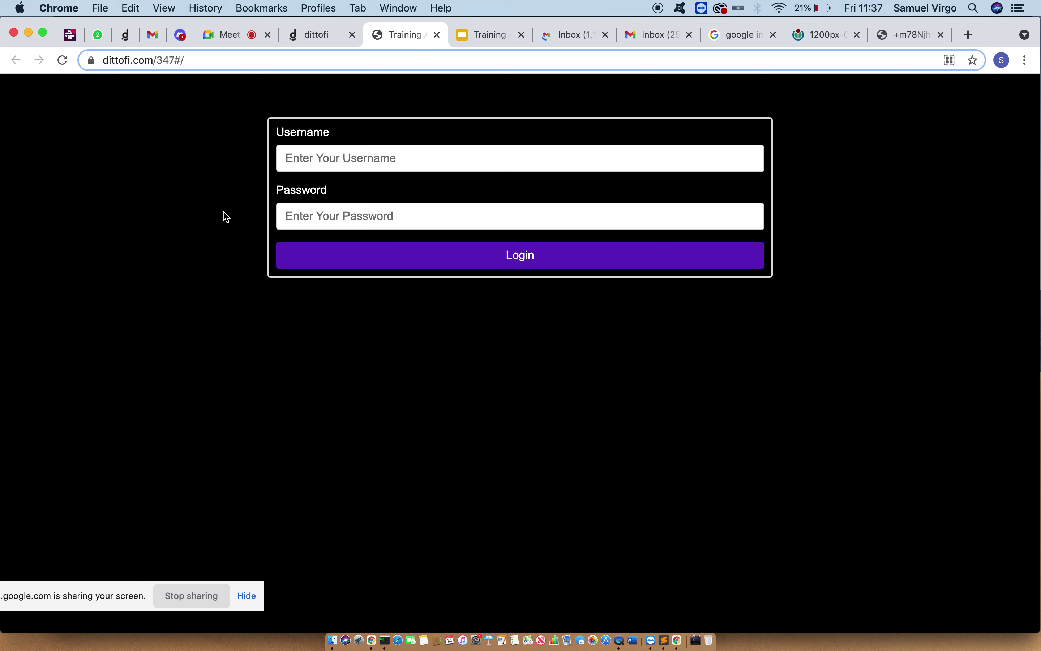
- Load the /application path in the previewed app and return to the project's page list in Dittofi
left_click(293, 61)
left_click(315, 60)
type("application")
key("Return")
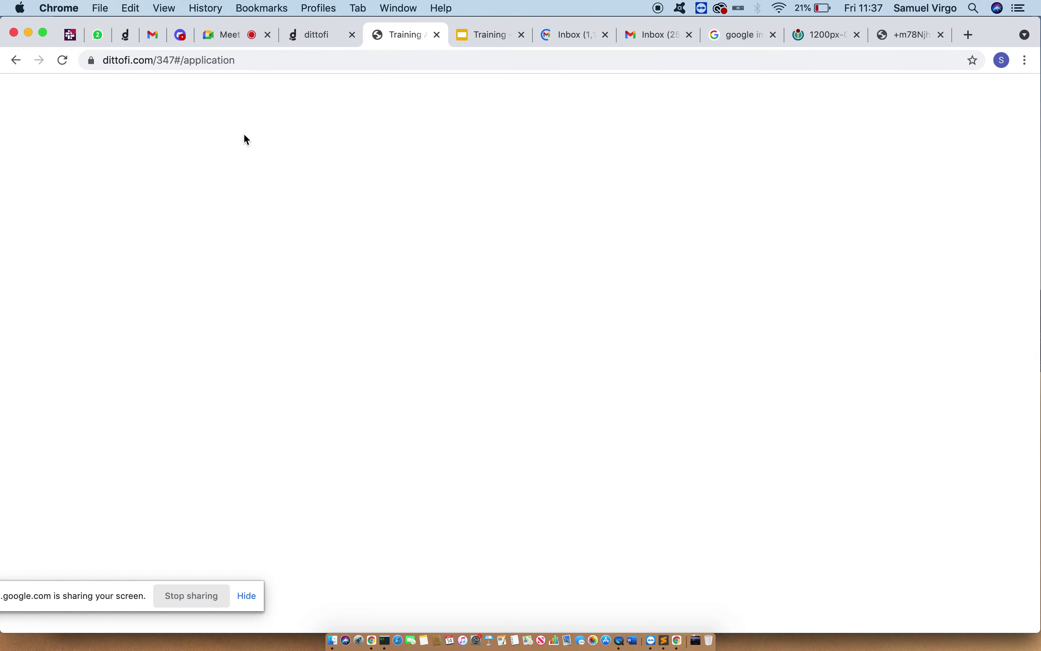
left_click(313, 36)
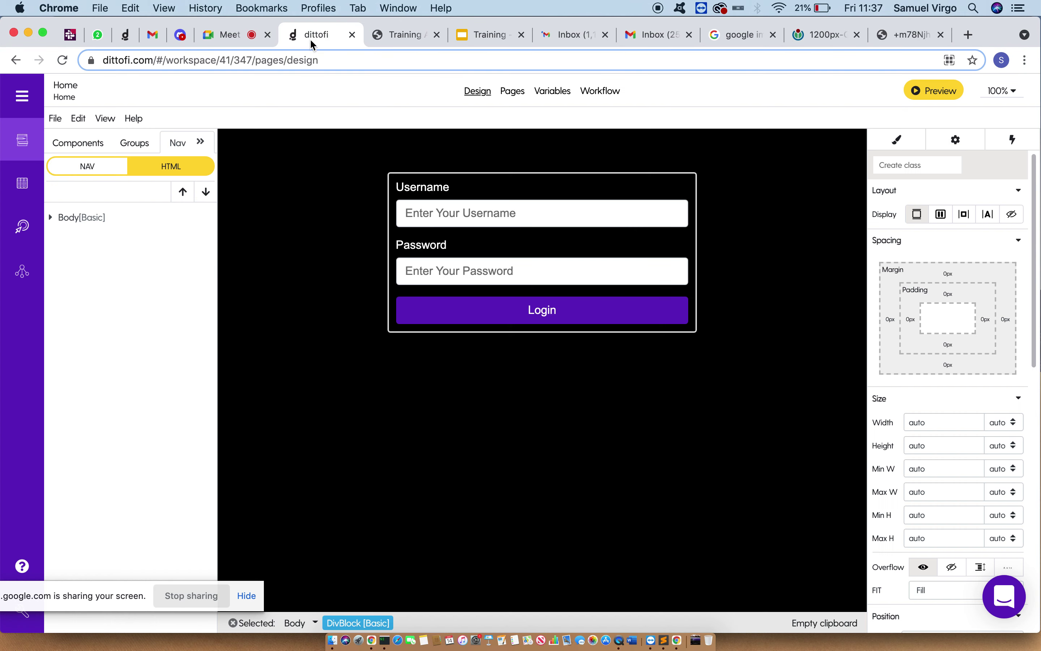
left_click(512, 91)
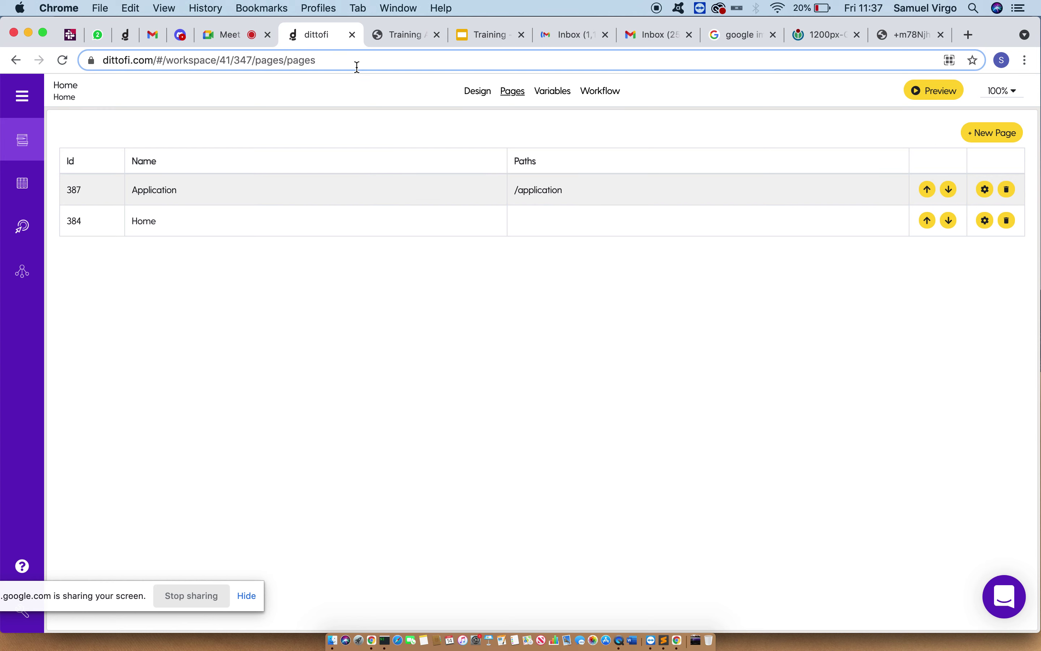
- Go back to the login page in the previewed app and load the /application path again
left_click(400, 34)
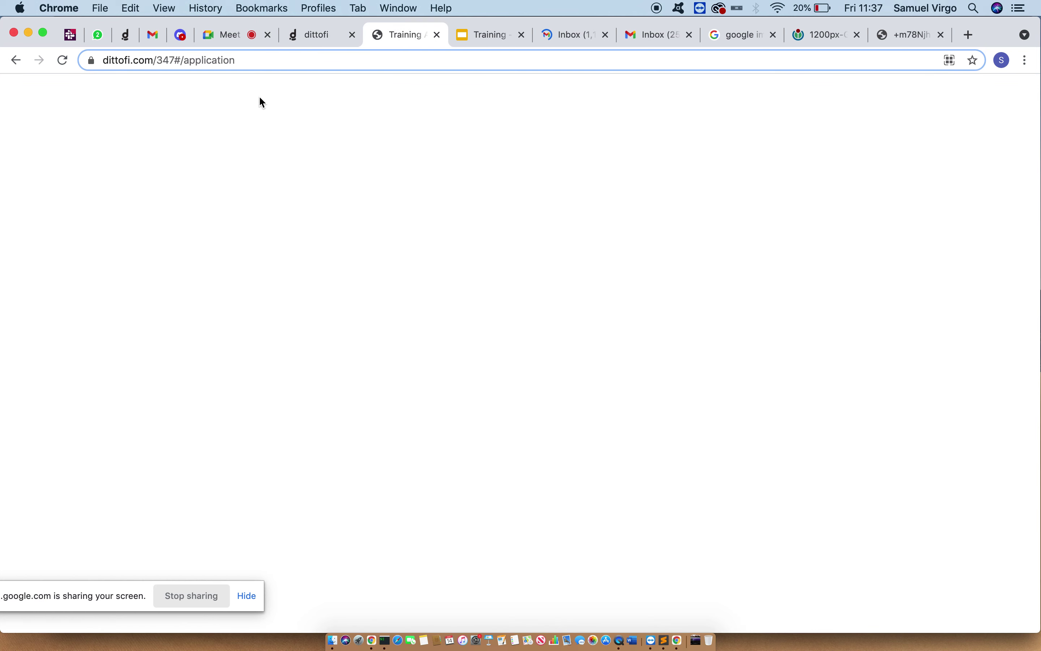
left_click(20, 63)
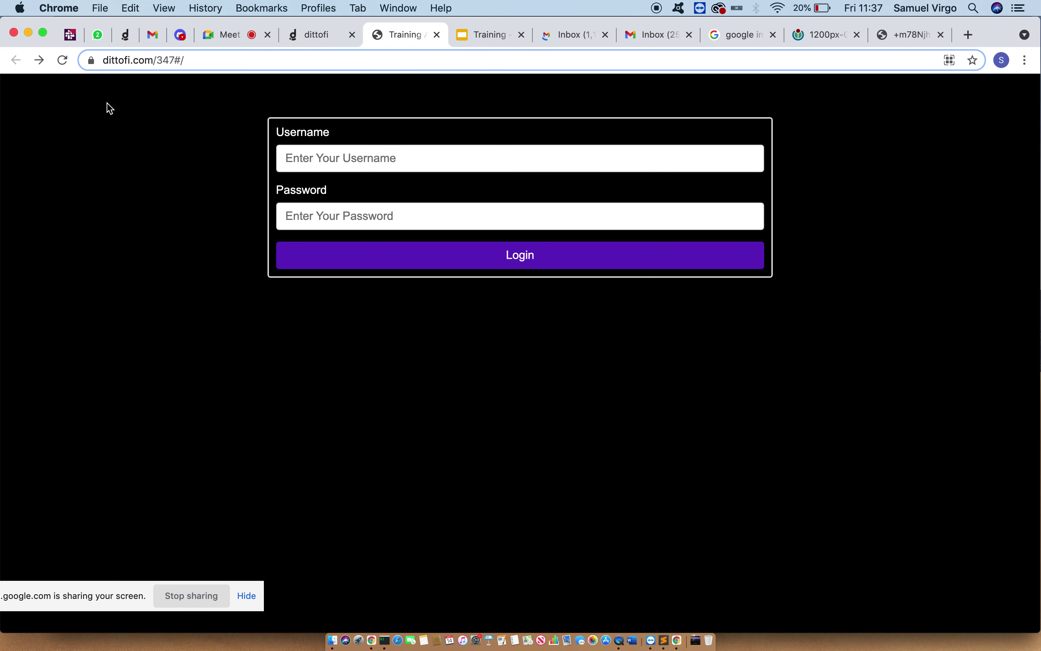
left_click(231, 64)
type("app")
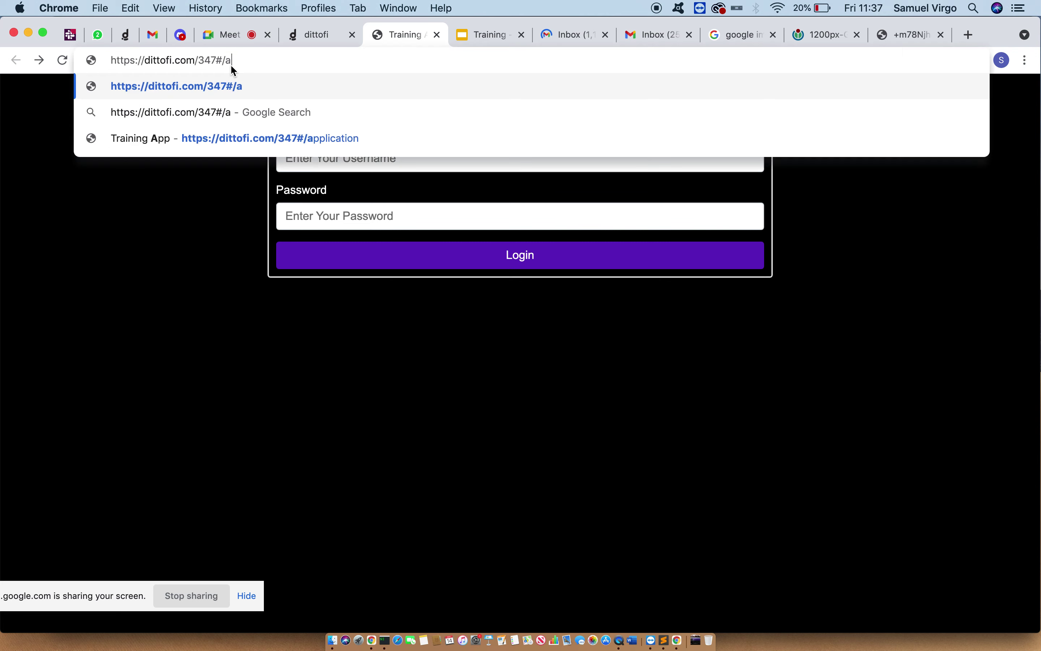
key("Down")
key("Down")
key("Up")
key("Up")
key("Down")
key("Down")
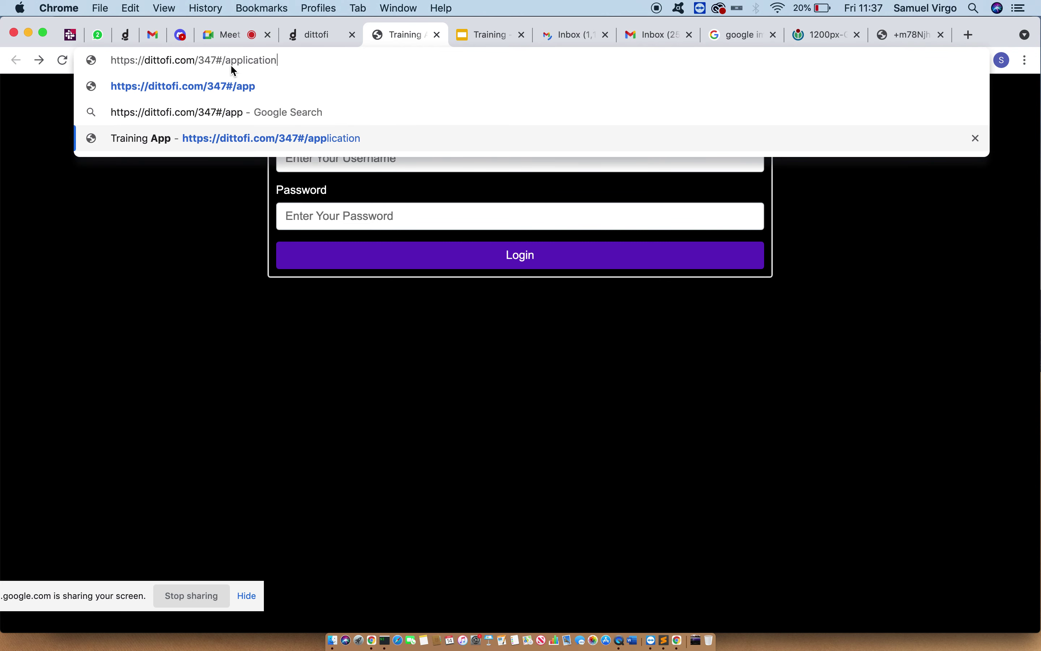
key("Return")
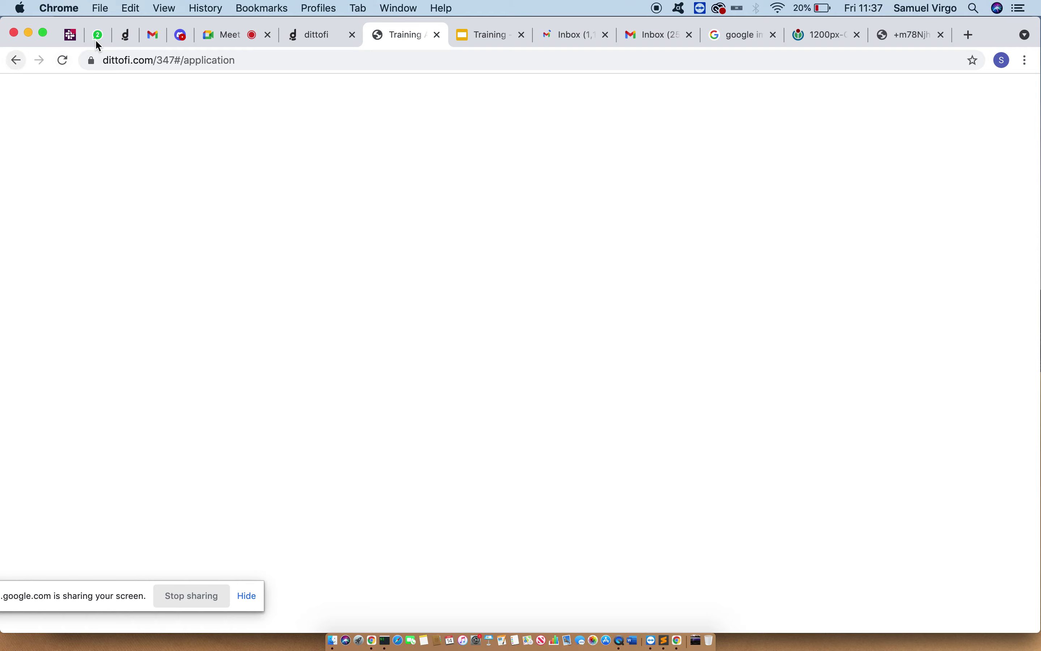
- Return to the Home page's design in Dittofi and locate the Text Link component in the component library
left_click(308, 42)
left_click(477, 91)
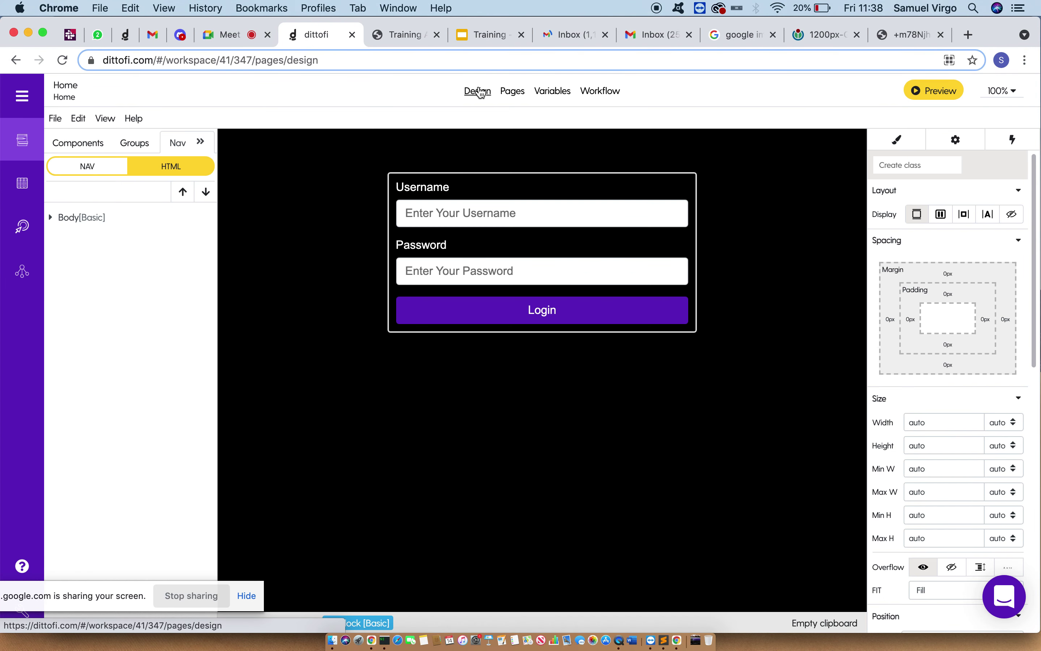
left_click(89, 153)
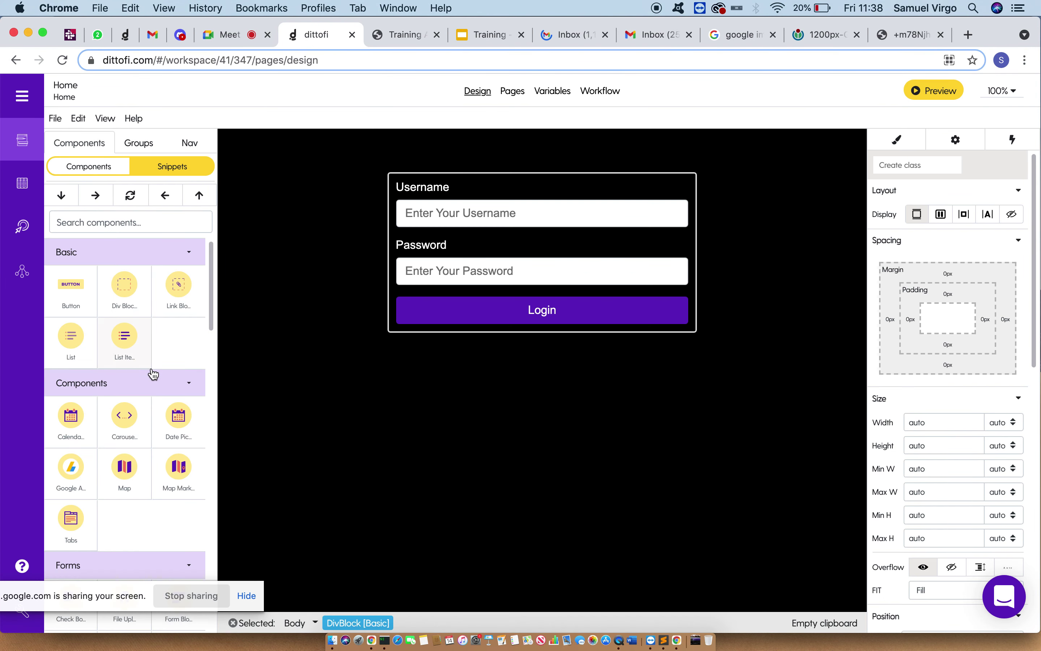
scroll(151, 372, "down", 6)
scroll(151, 372, "down", 10)
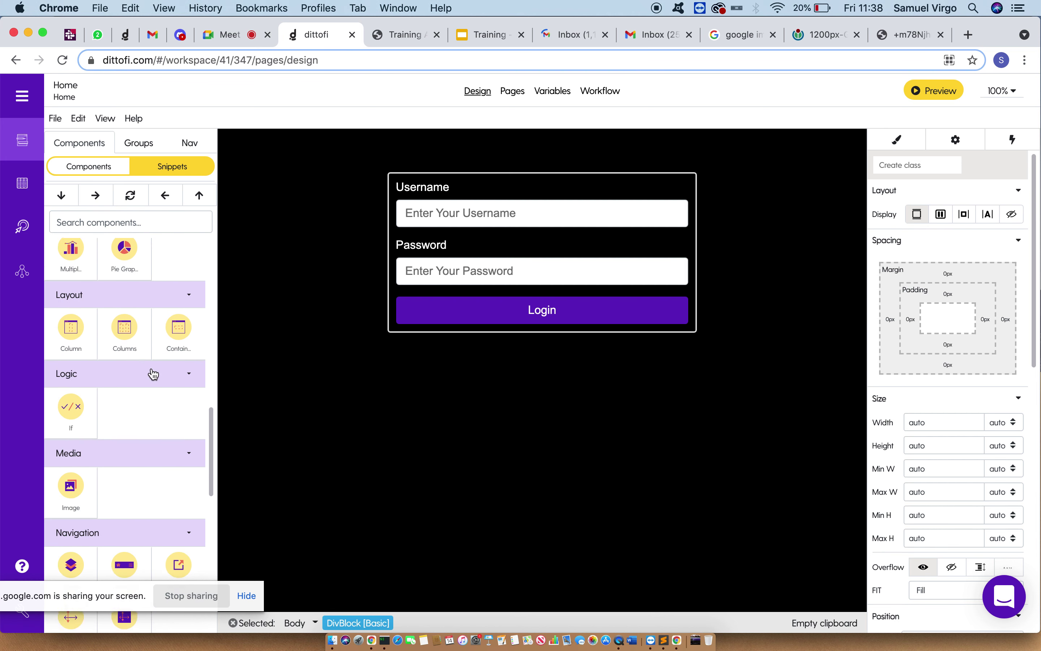
scroll(152, 373, "down", 2)
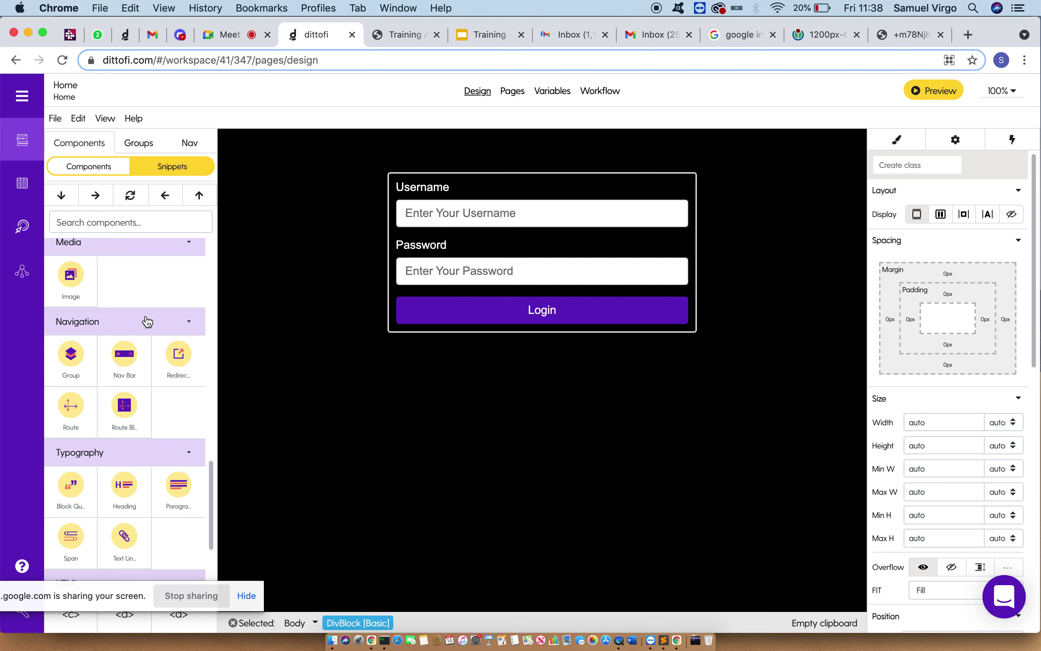
scroll(145, 324, "down", 3)
scroll(148, 323, "up", 8)
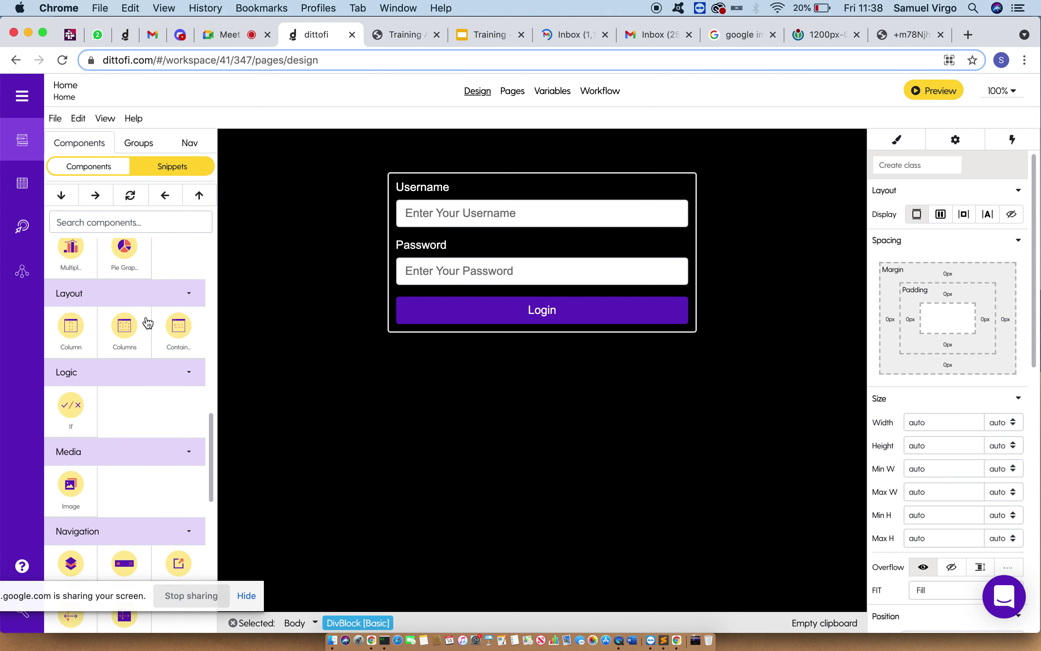
scroll(147, 323, "down", 5)
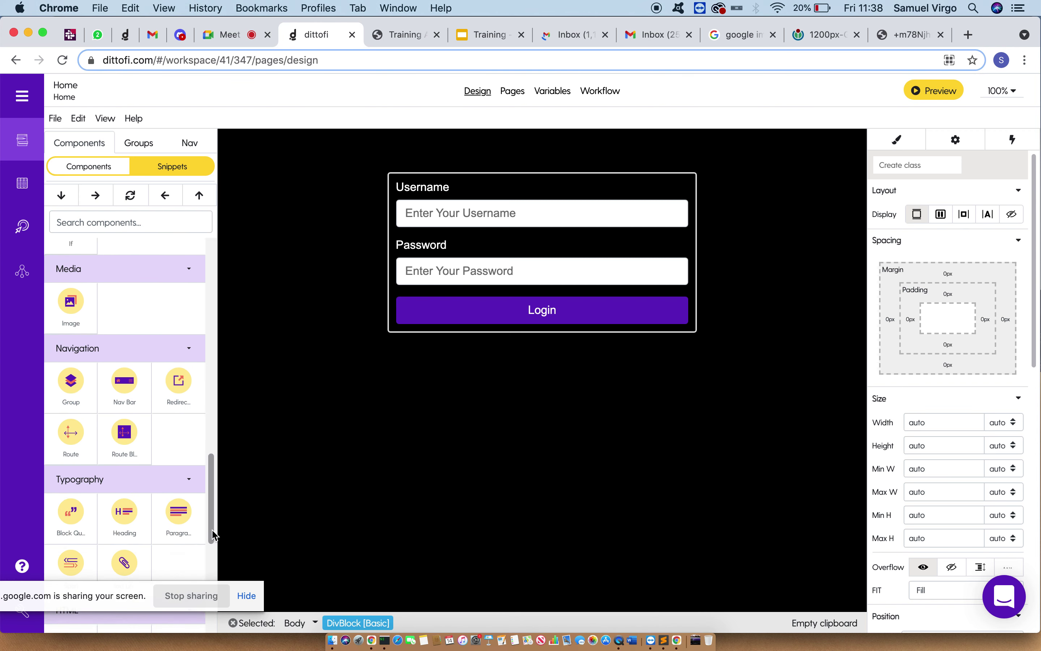
left_click_drag(135, 597, 646, 648)
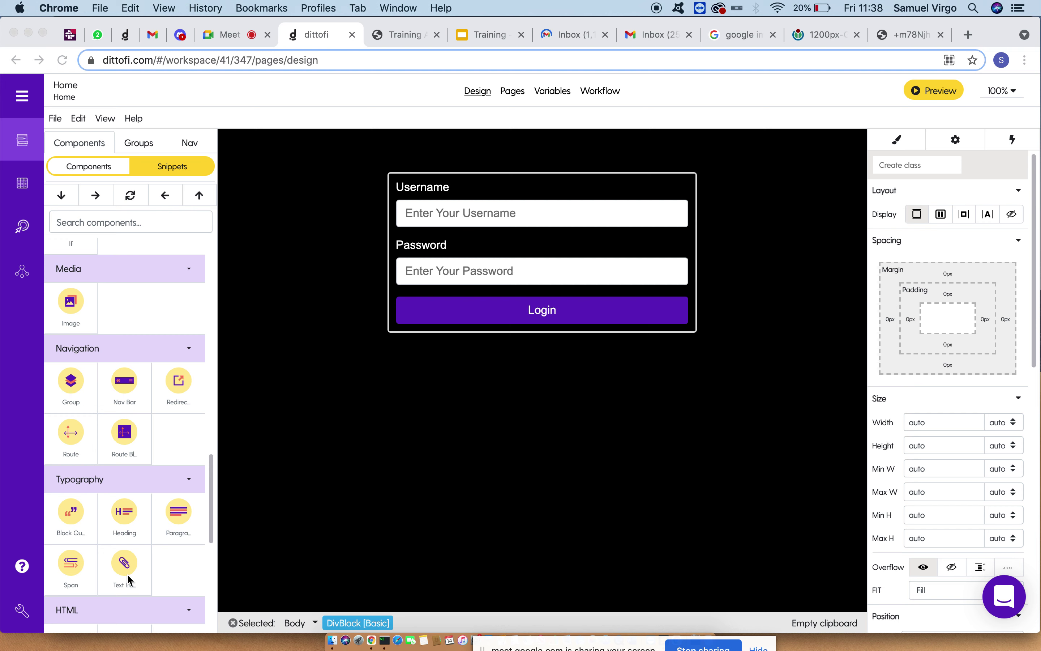
left_click(161, 583)
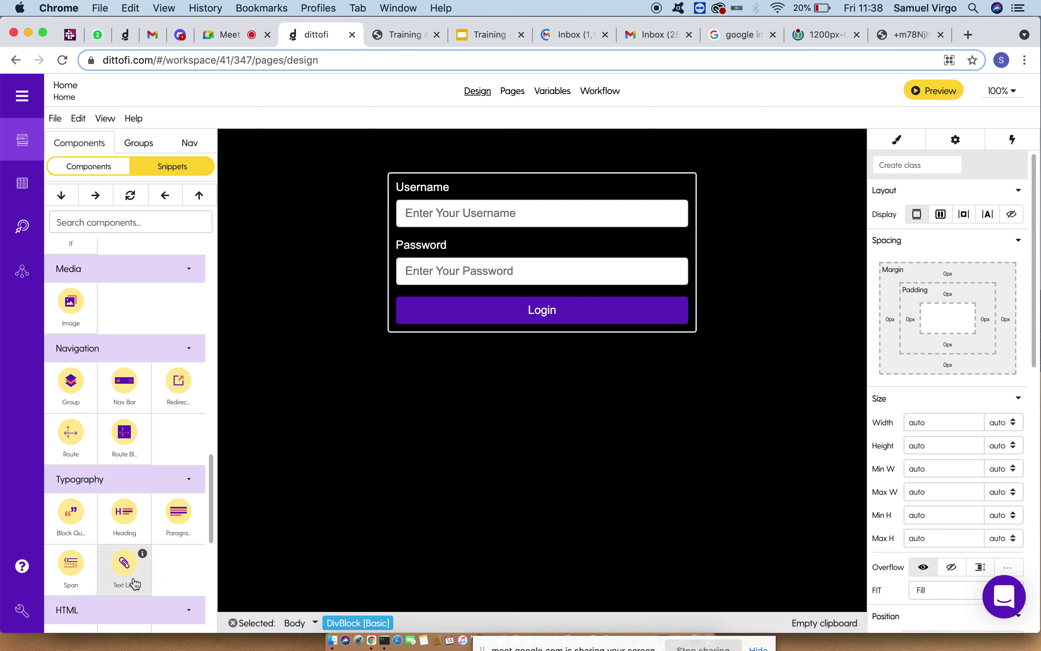
- Add a Text Link to the login FormBlock, below the Login button, with a top margin of 10 px
left_click(672, 179)
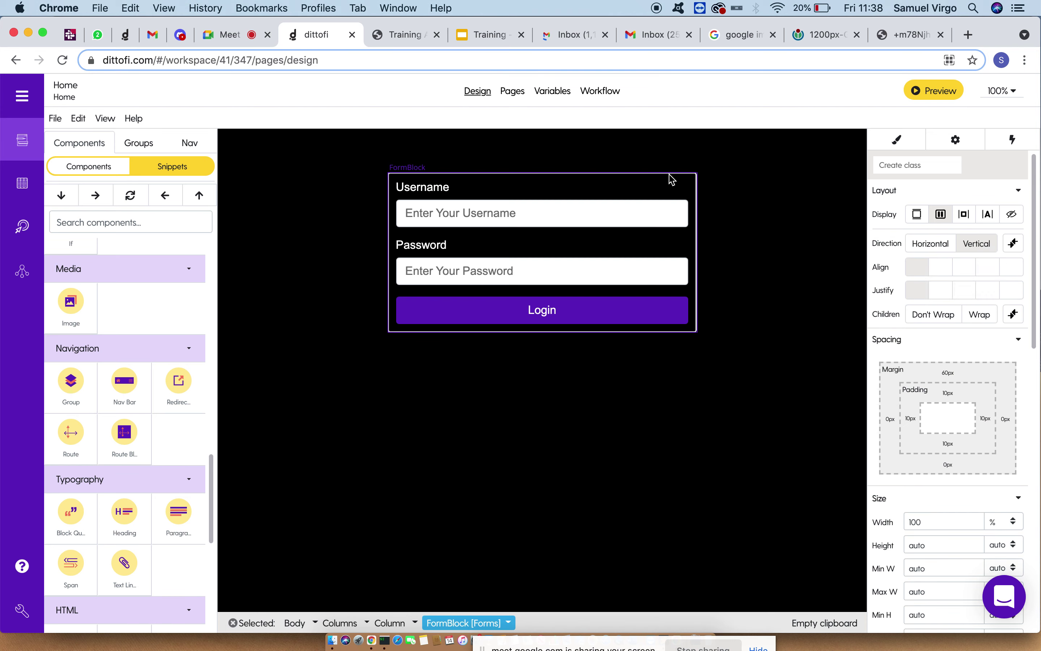
left_click(128, 567)
left_click(170, 199)
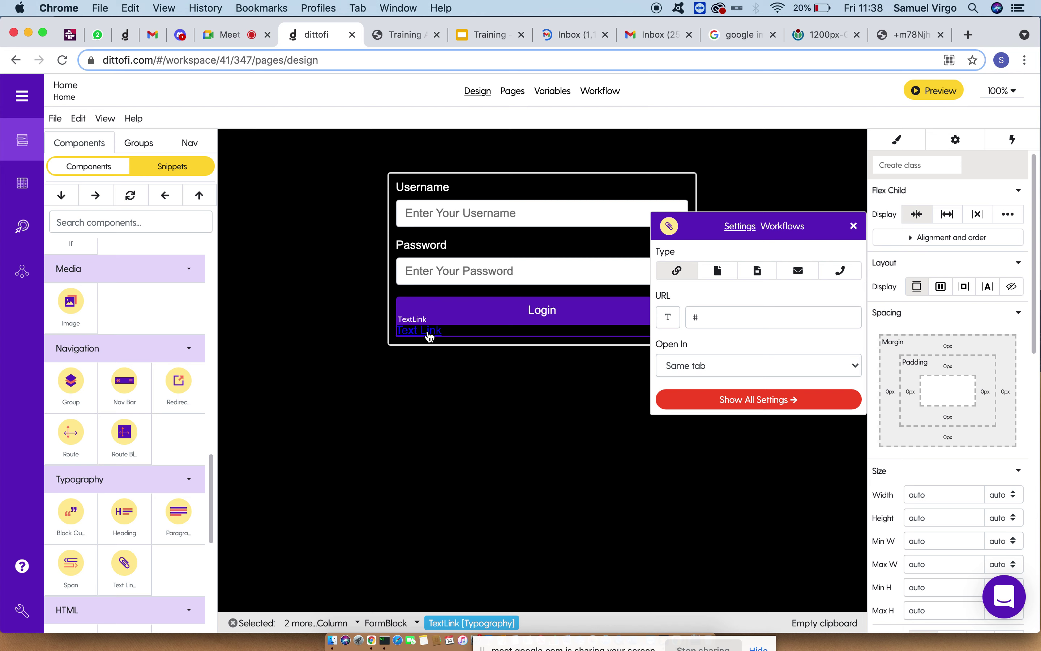
left_click(952, 348)
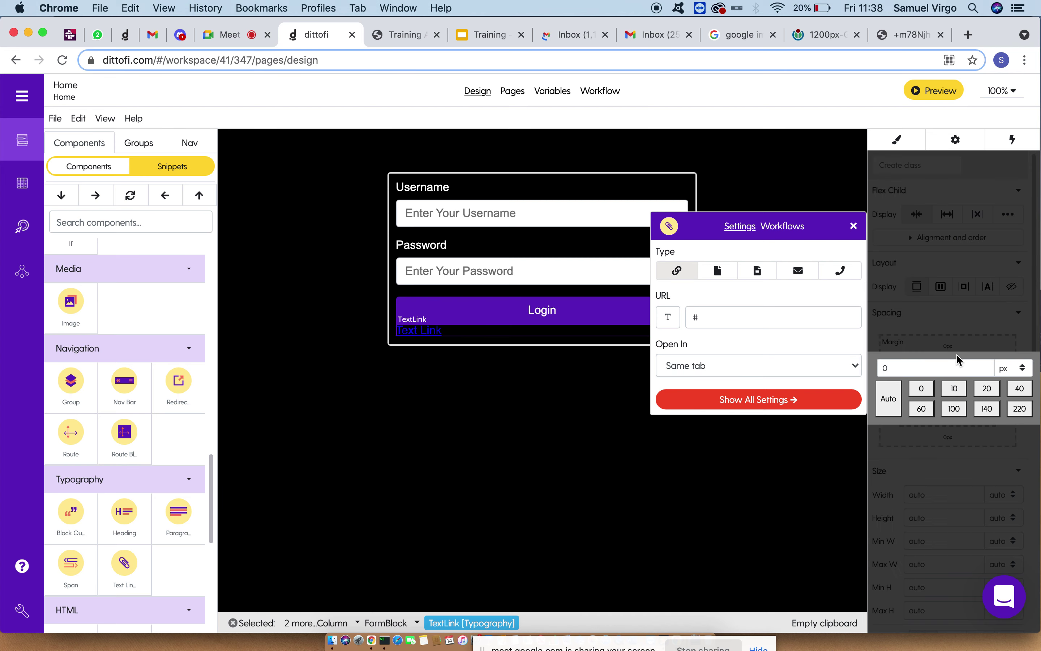
left_click(954, 389)
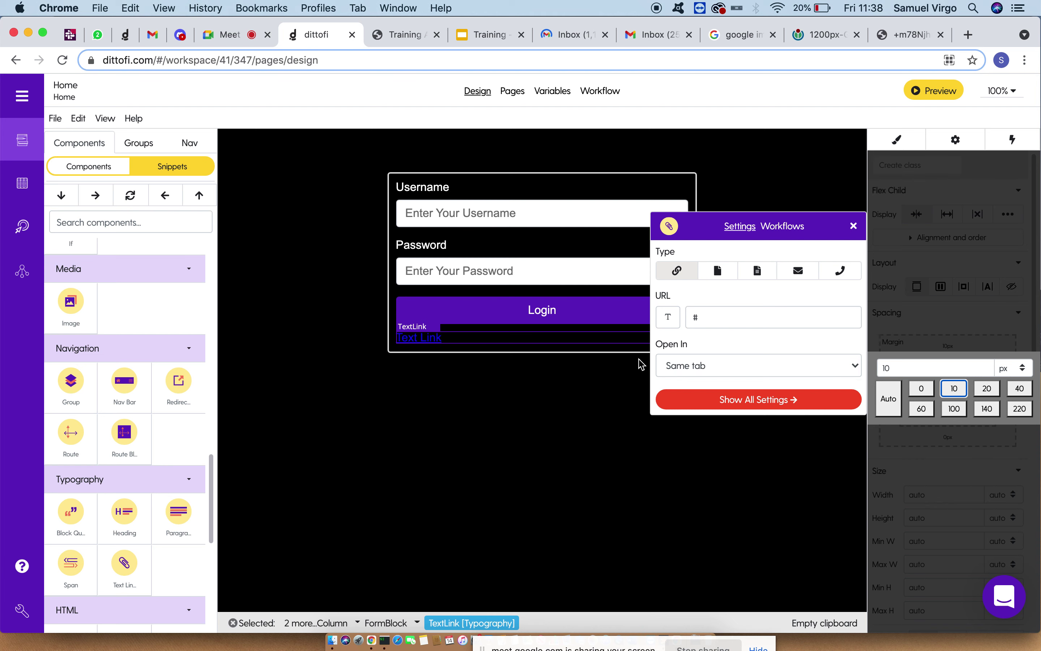
- Change the text link's wording to Application and open the link's properties
left_click(448, 344)
double_click(423, 339)
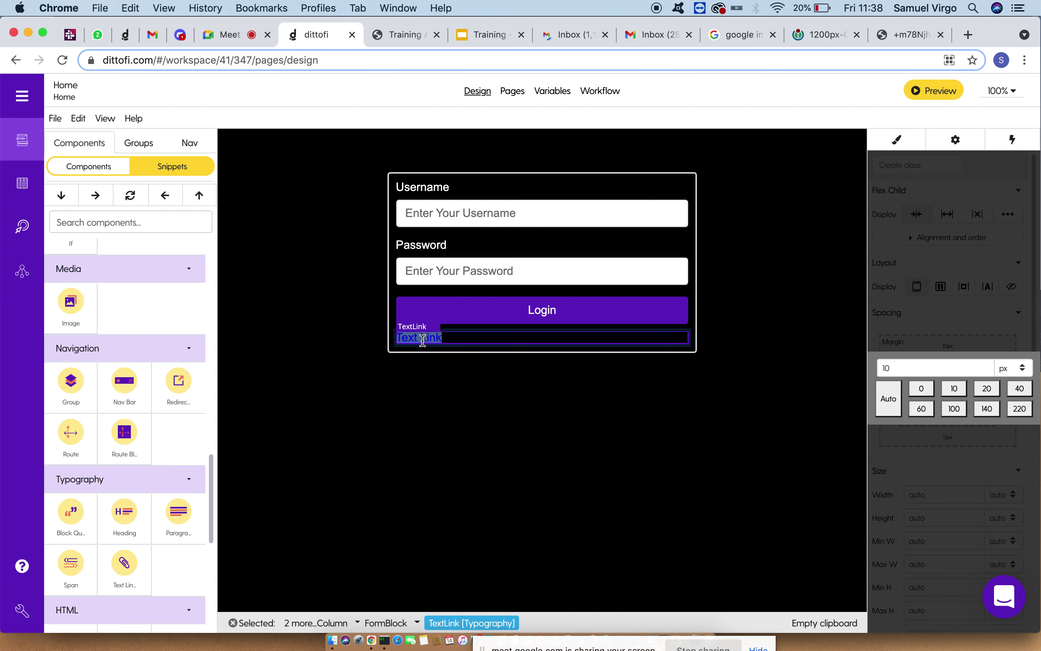
type("Application")
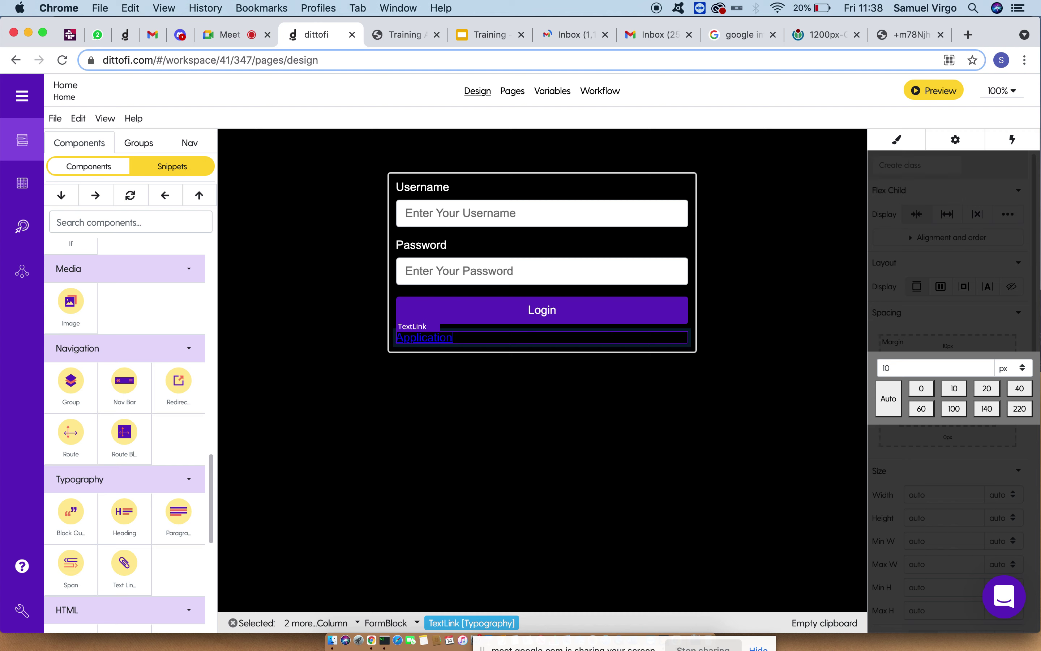
left_click(615, 393)
left_click(471, 342)
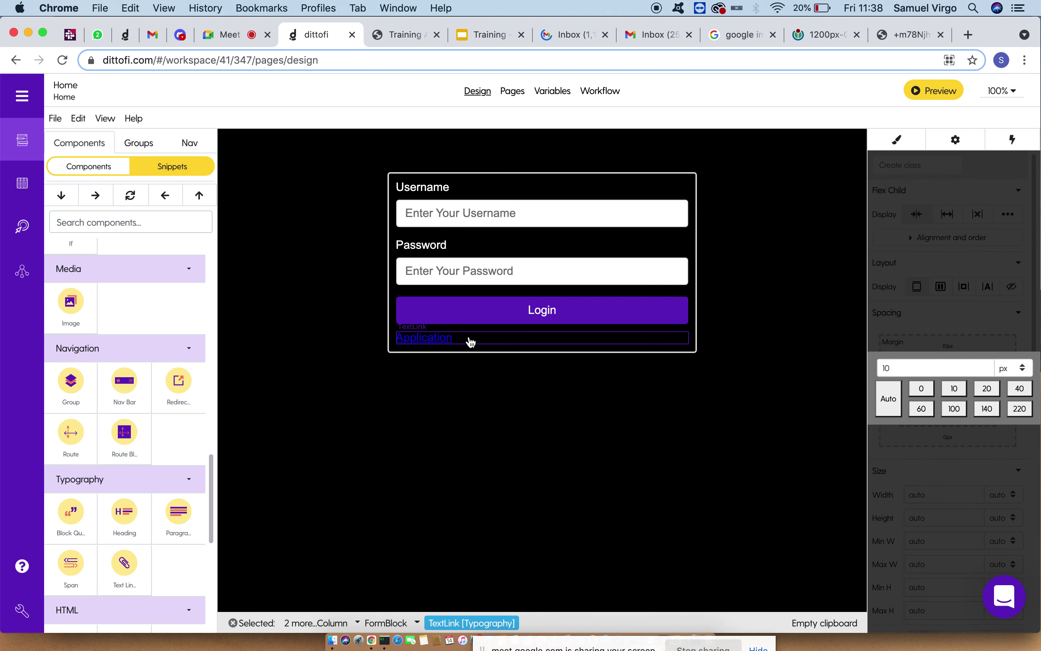
left_click(956, 143)
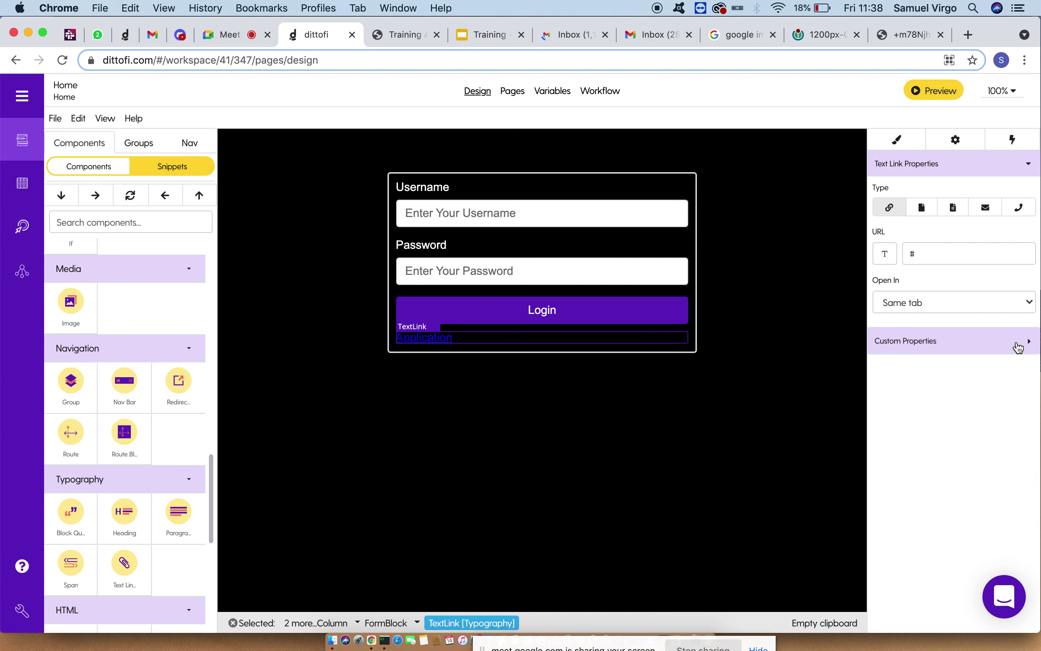
left_click(969, 253)
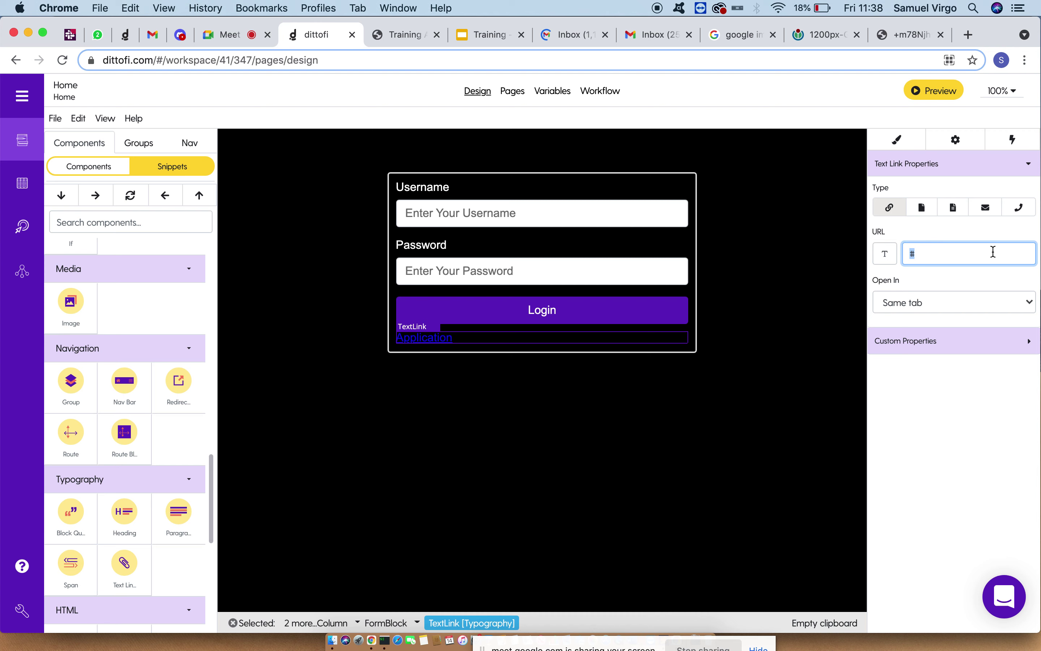
left_click_drag(914, 257, 926, 257)
type("www.goo")
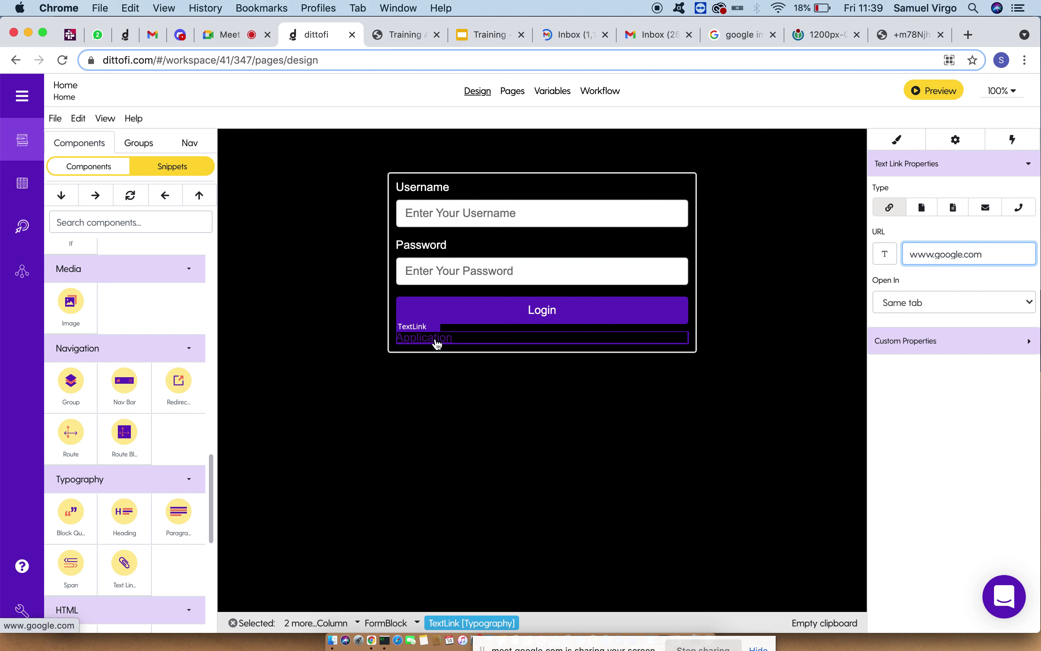
left_click(513, 91)
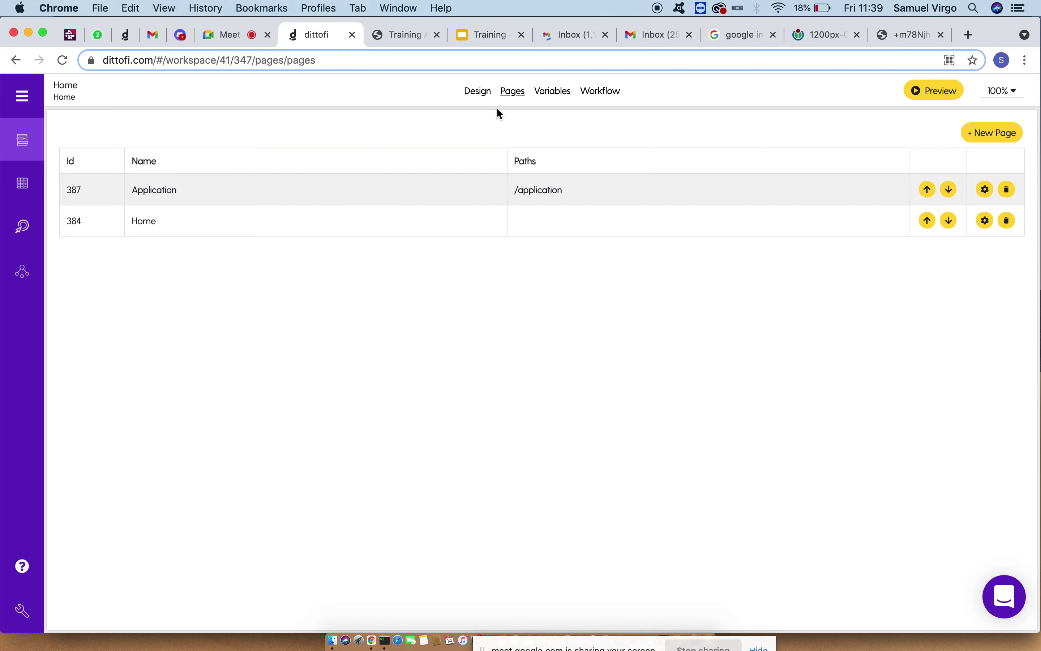
left_click(477, 92)
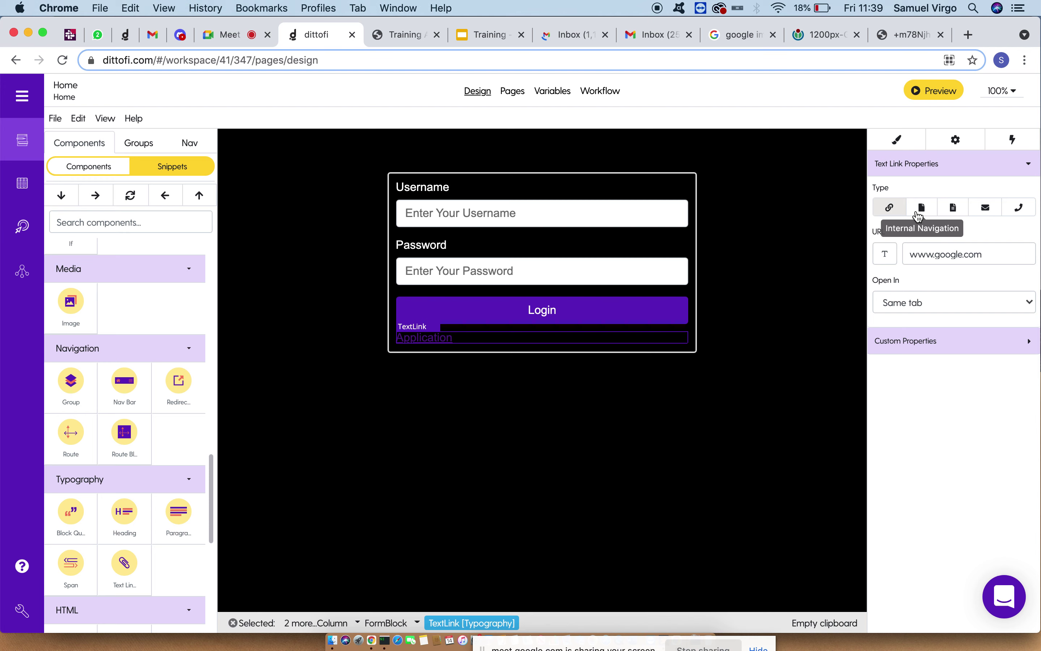
- Switch the Application link's type to Internal Navigation and set its URL to /application
left_click(920, 215)
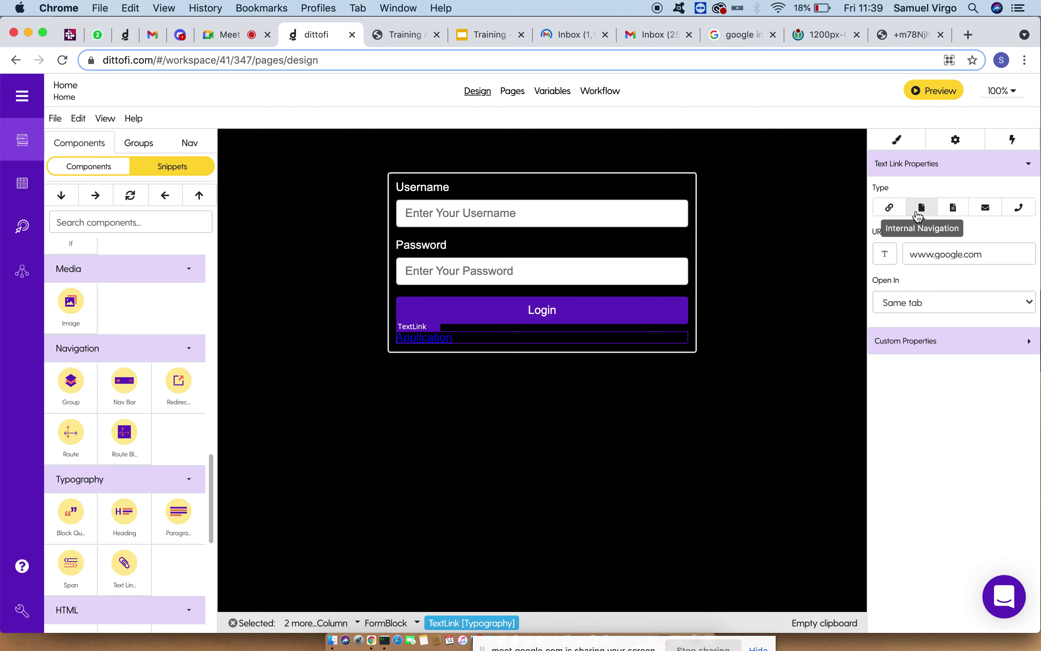
left_click(503, 95)
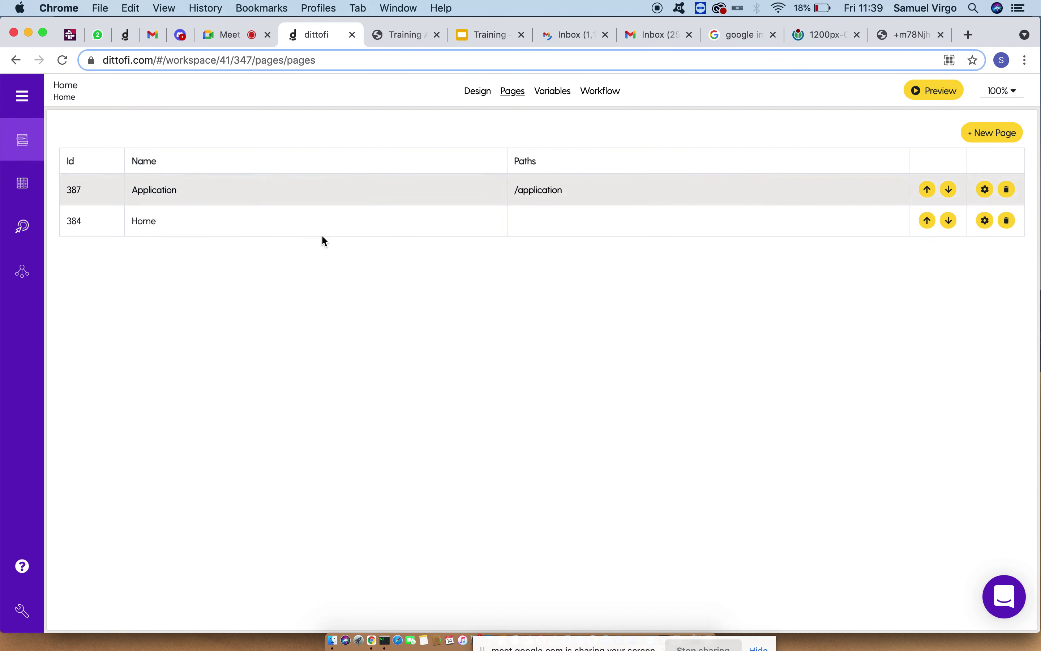
left_click(471, 94)
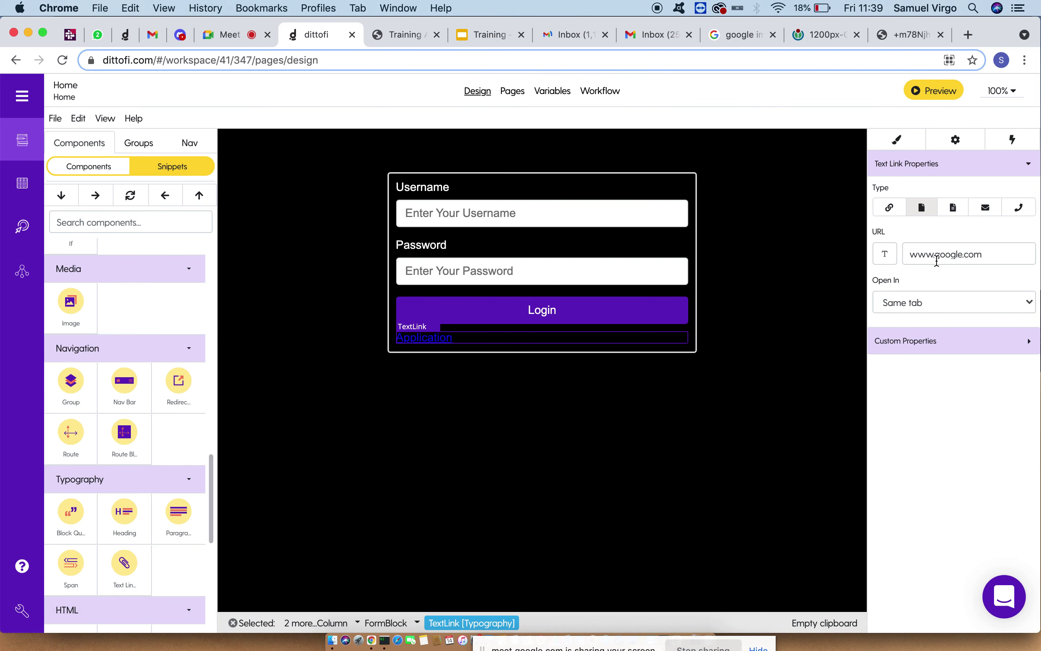
double_click(937, 260)
type("/appl")
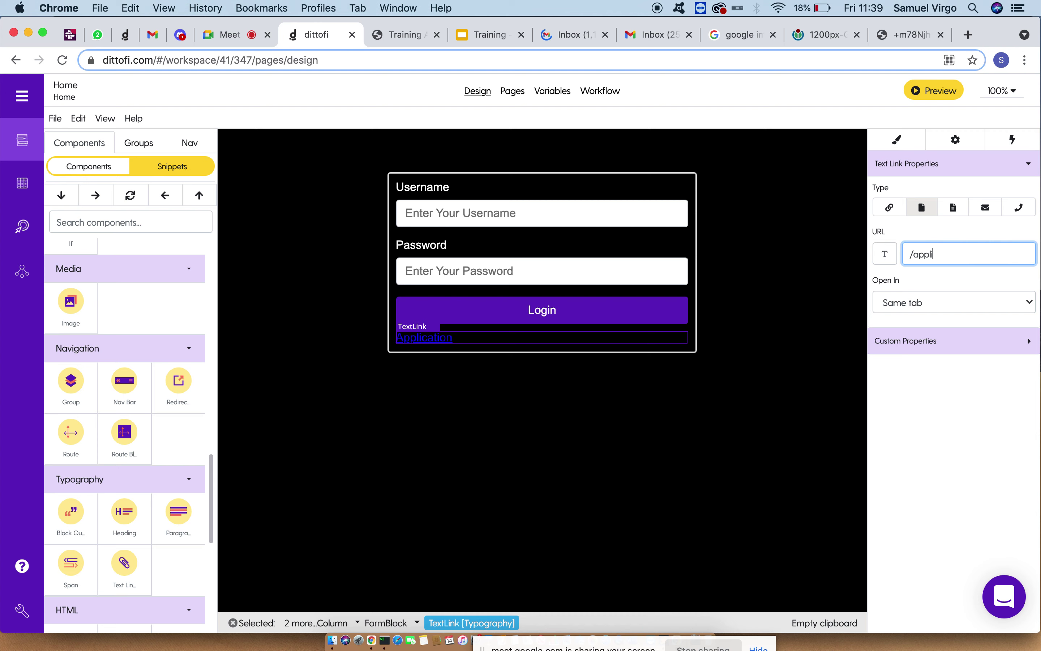
type("ication")
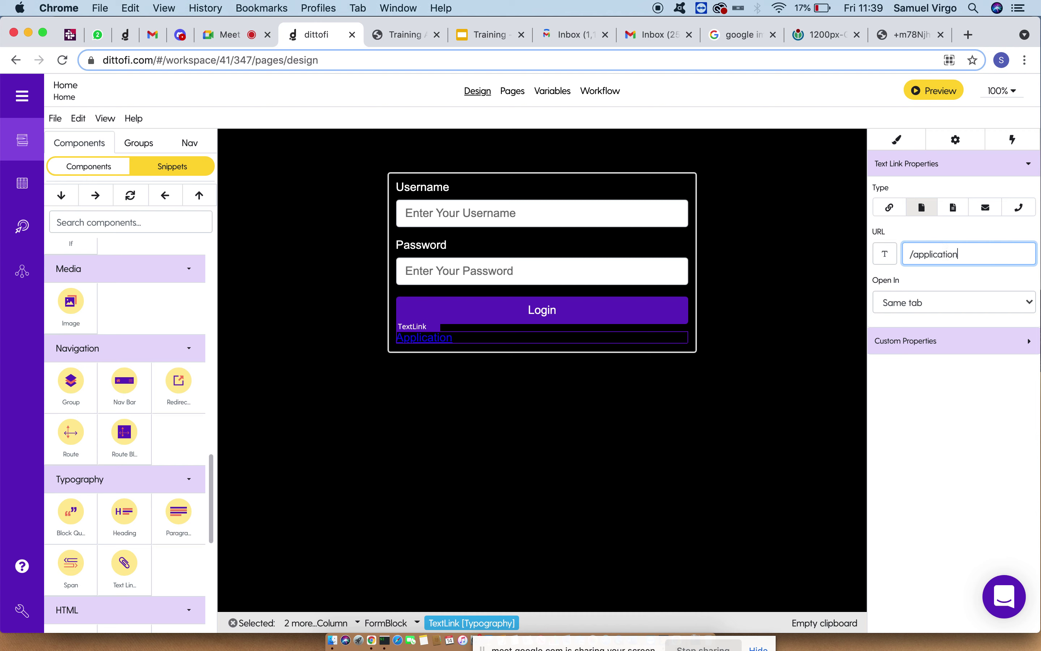
left_click(978, 280)
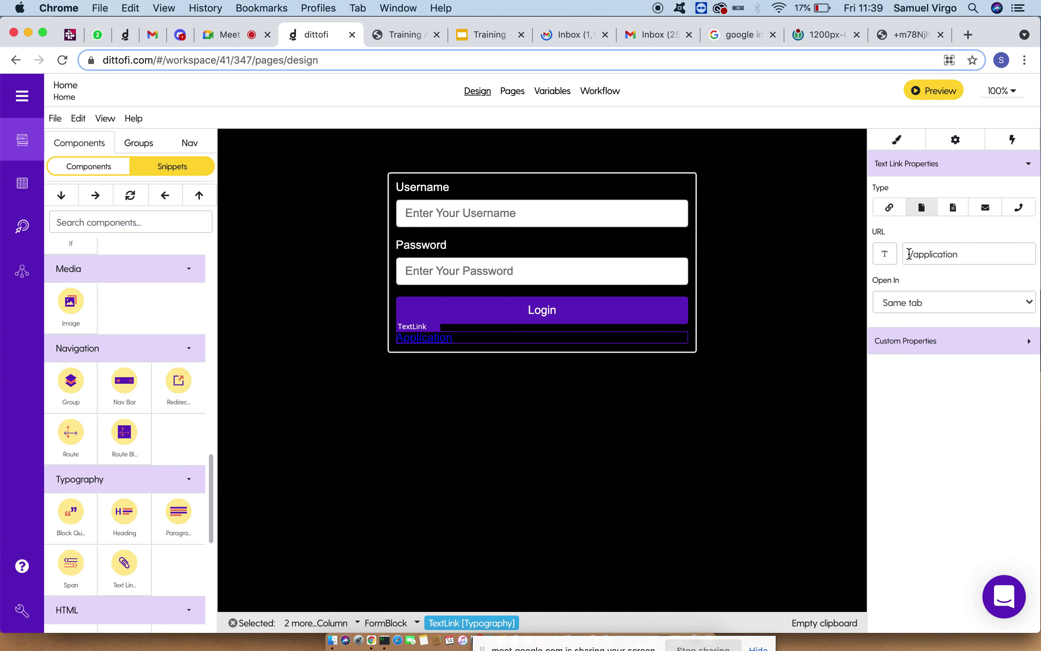
triple_click(910, 253)
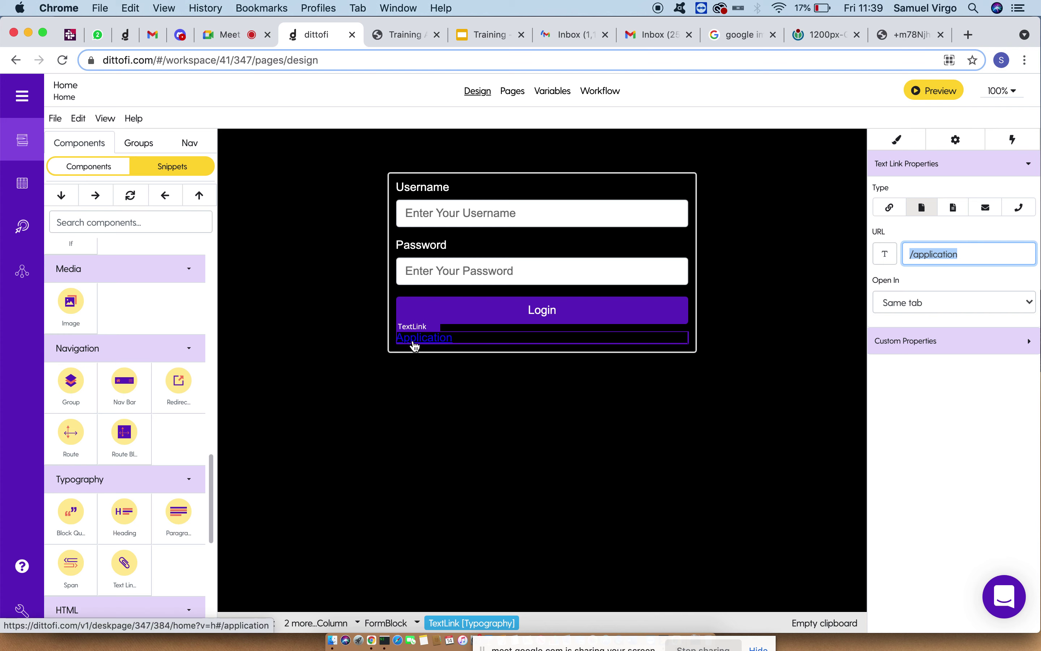
- Compare the Application page's path in the page list with the URL set on the Home page's link
left_click(512, 91)
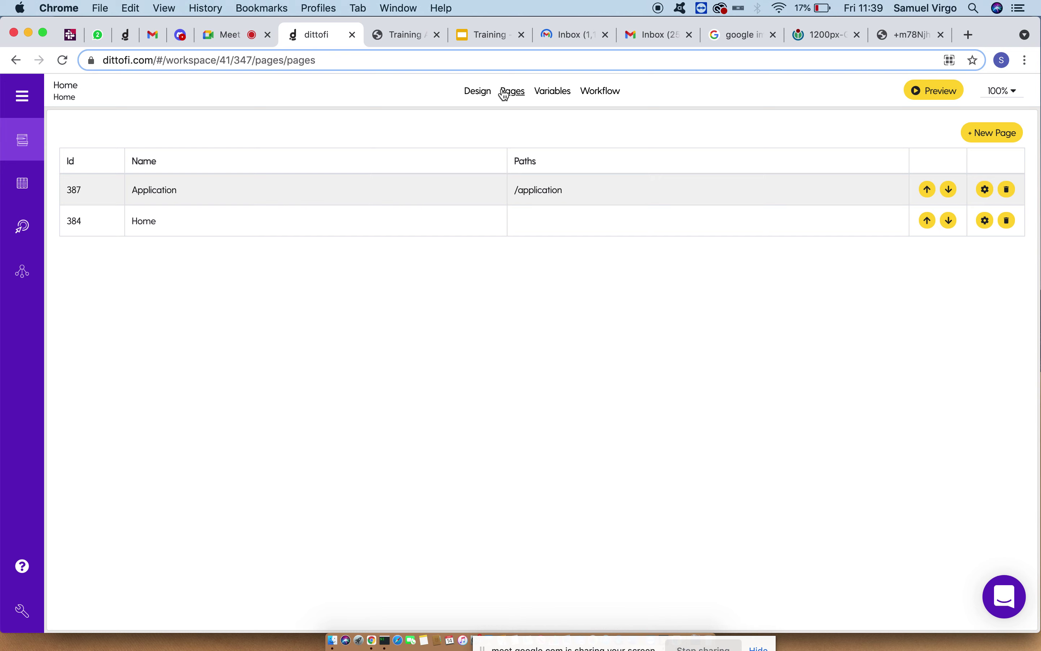
left_click(478, 91)
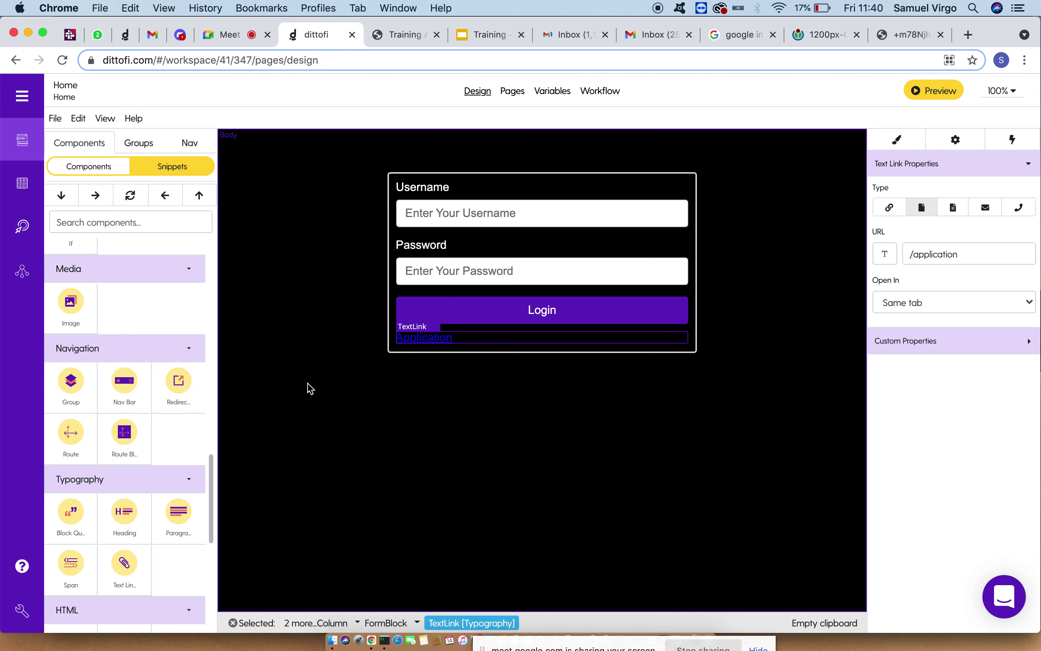
left_click(512, 91)
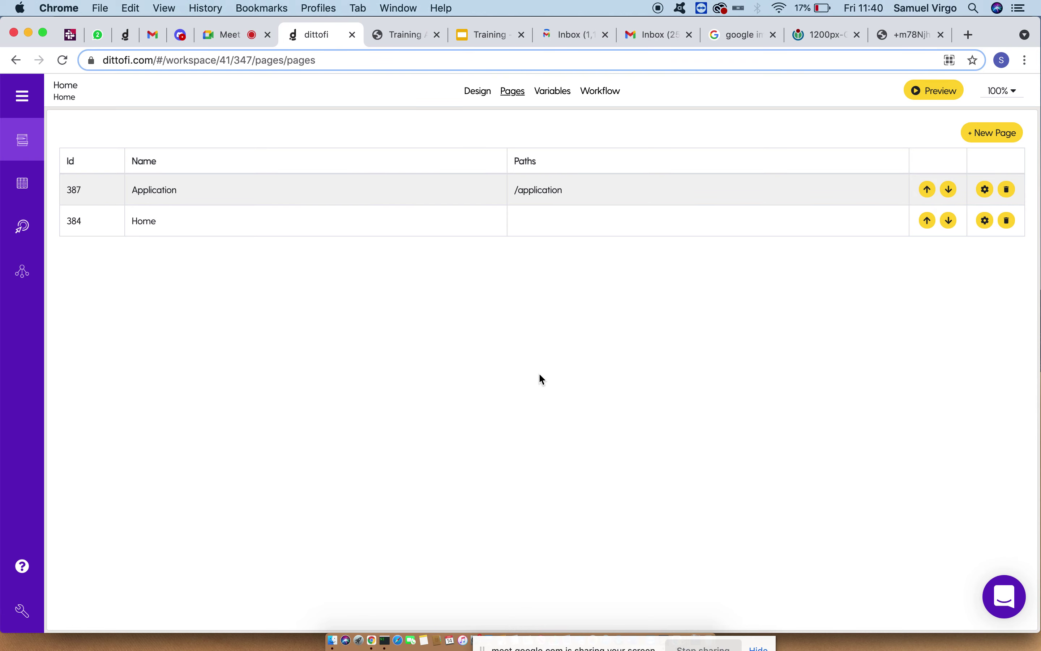
- Set the Home page's Application link URL to /application again and save the page
left_click(484, 101)
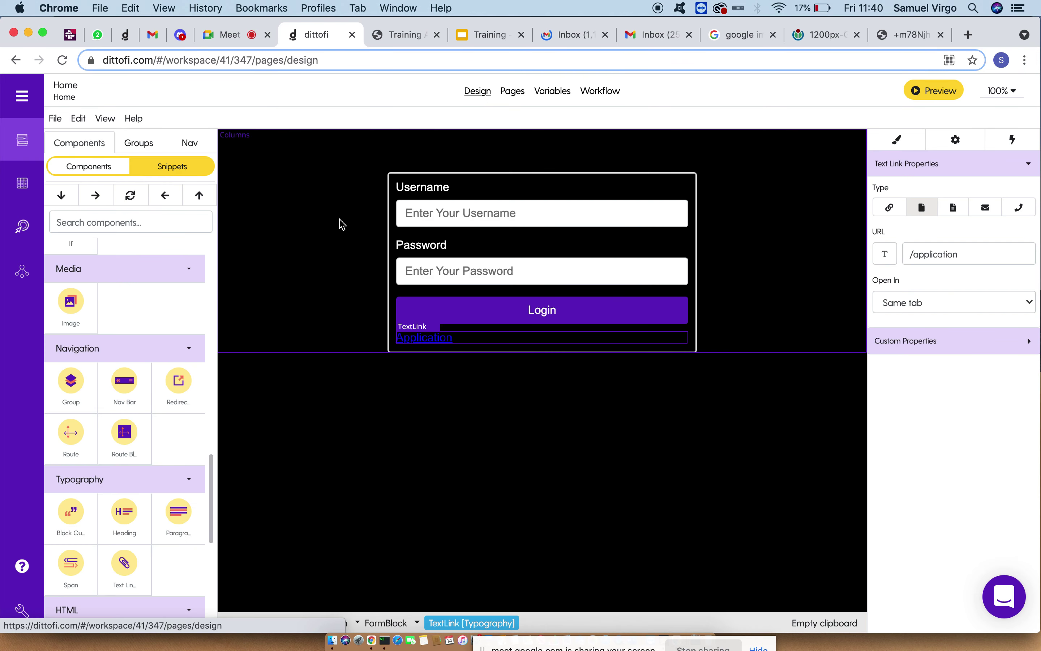
left_click(515, 97)
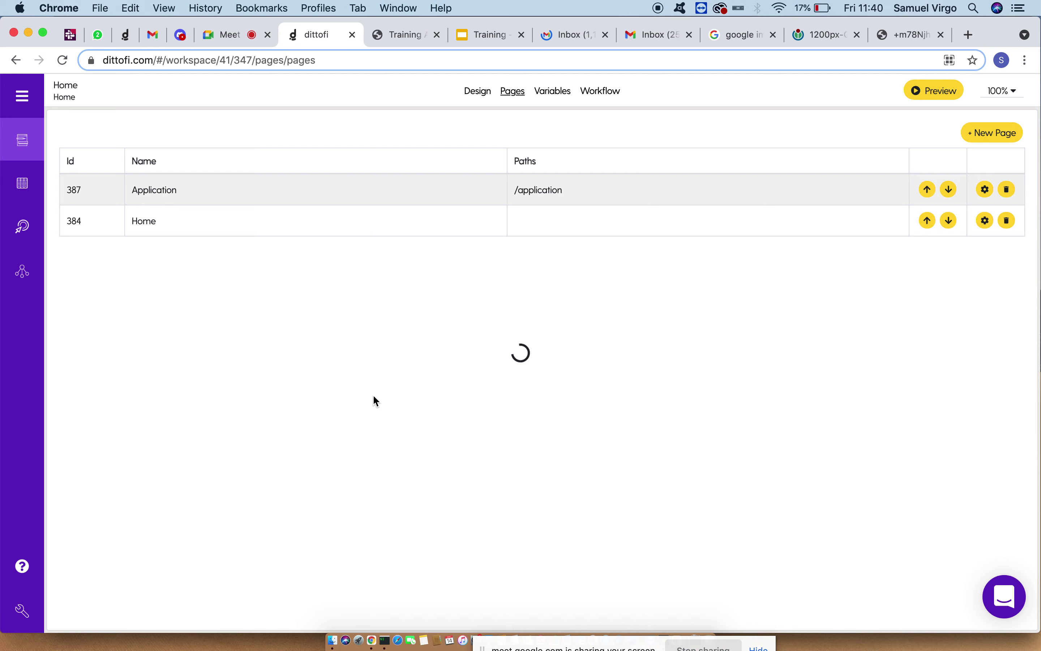
left_click(479, 92)
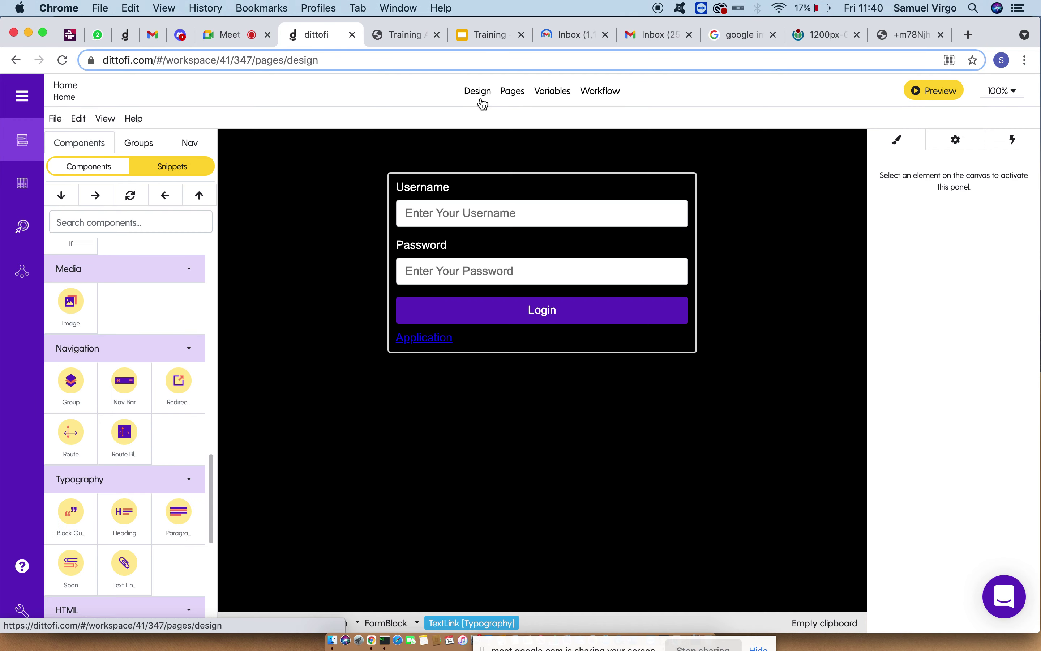
left_click(444, 341)
left_click_drag(909, 254, 1037, 256)
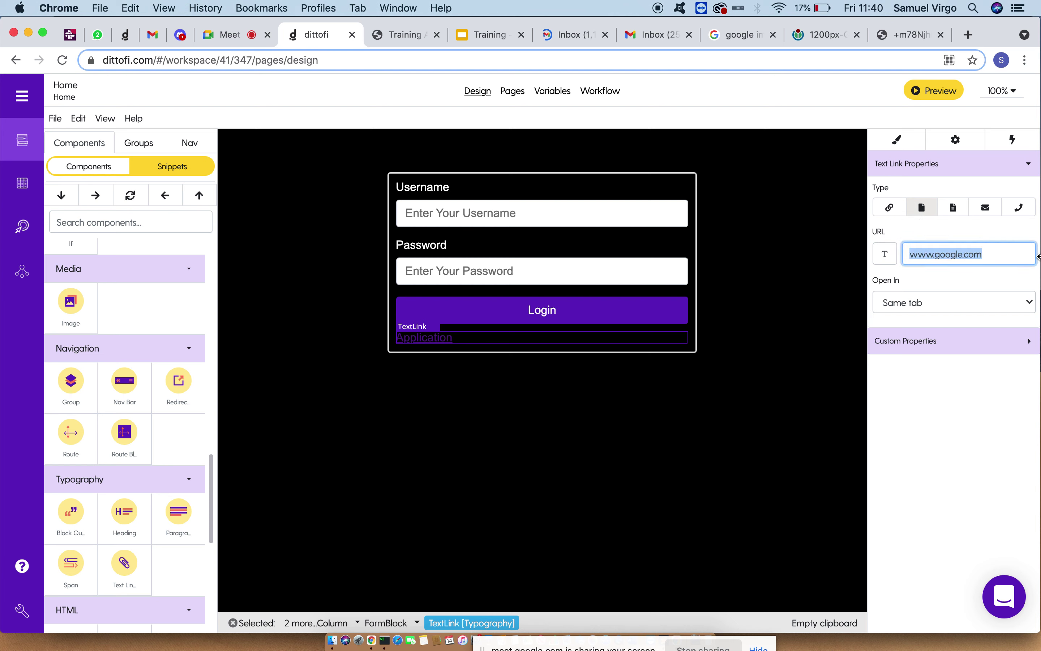
type("/application")
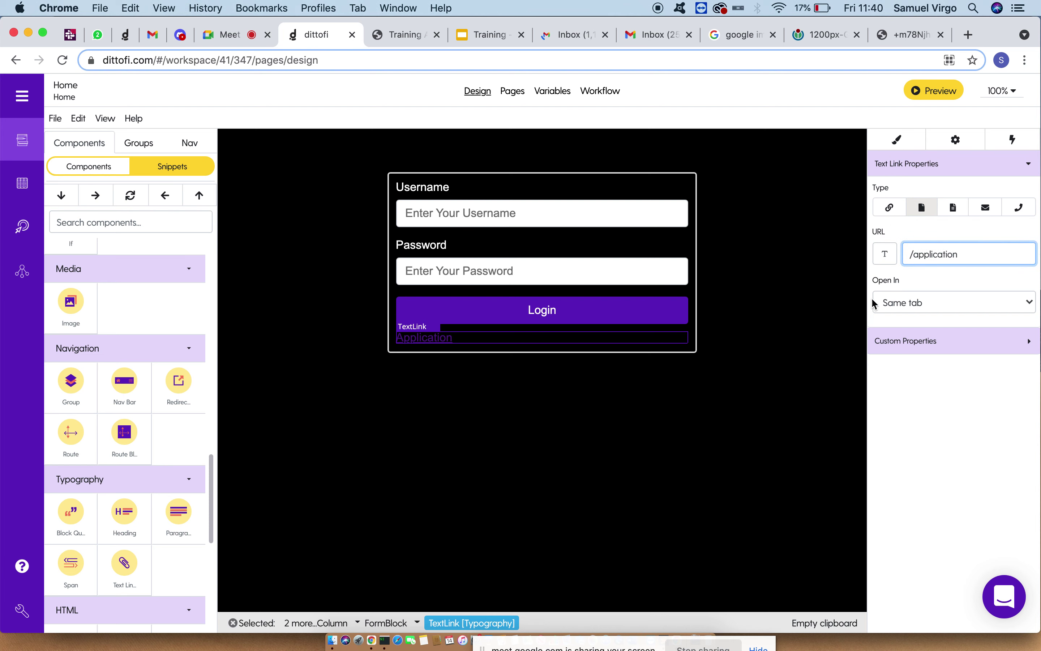
left_click(971, 278)
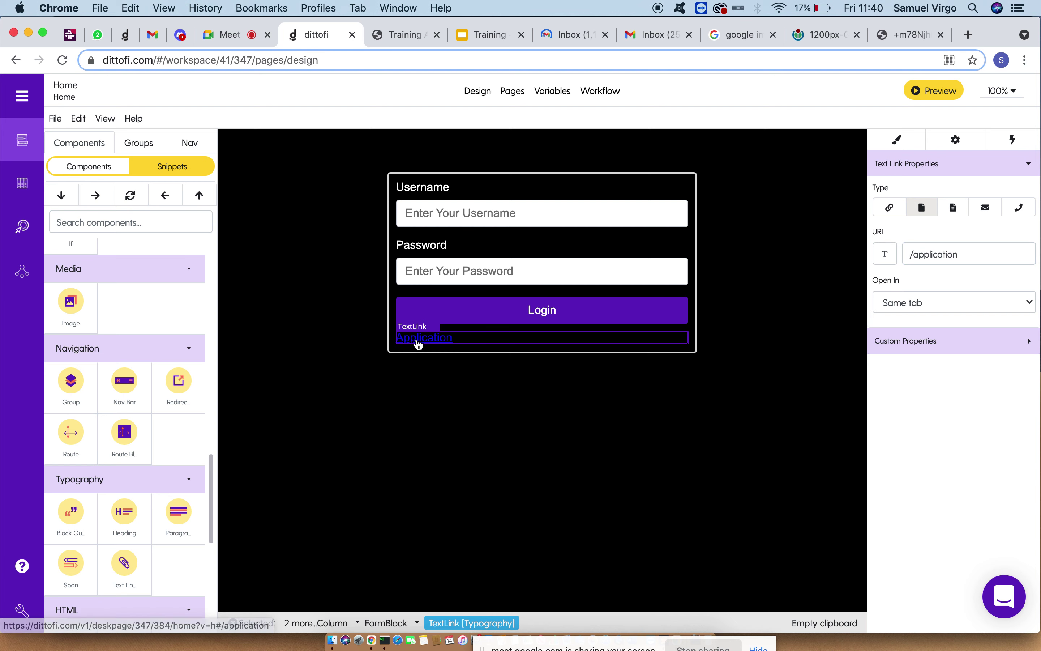
left_click(55, 118)
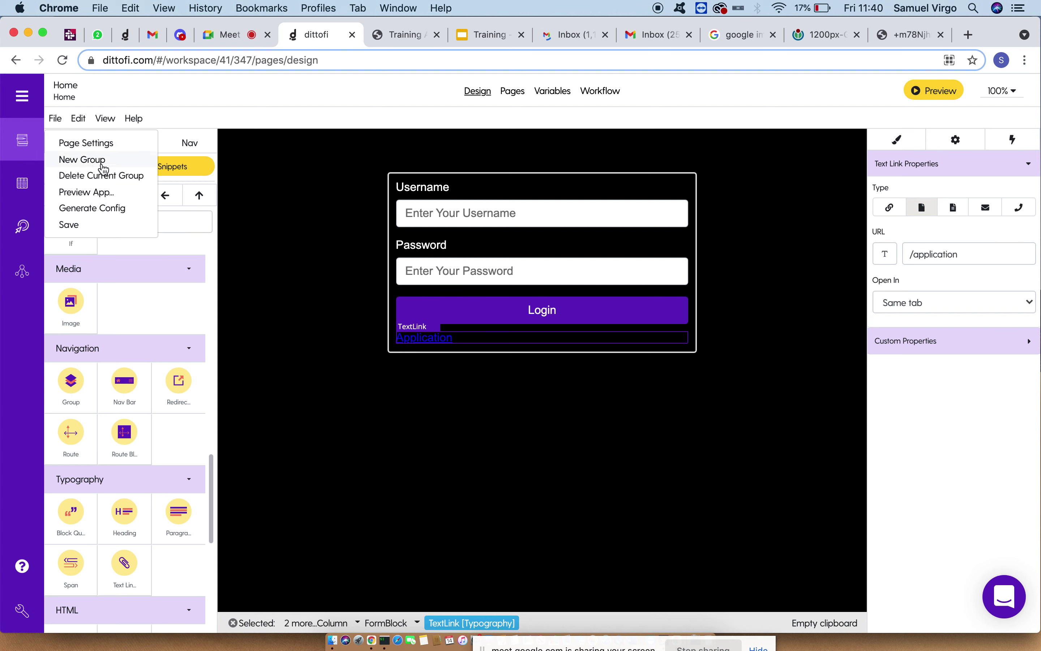
left_click(81, 223)
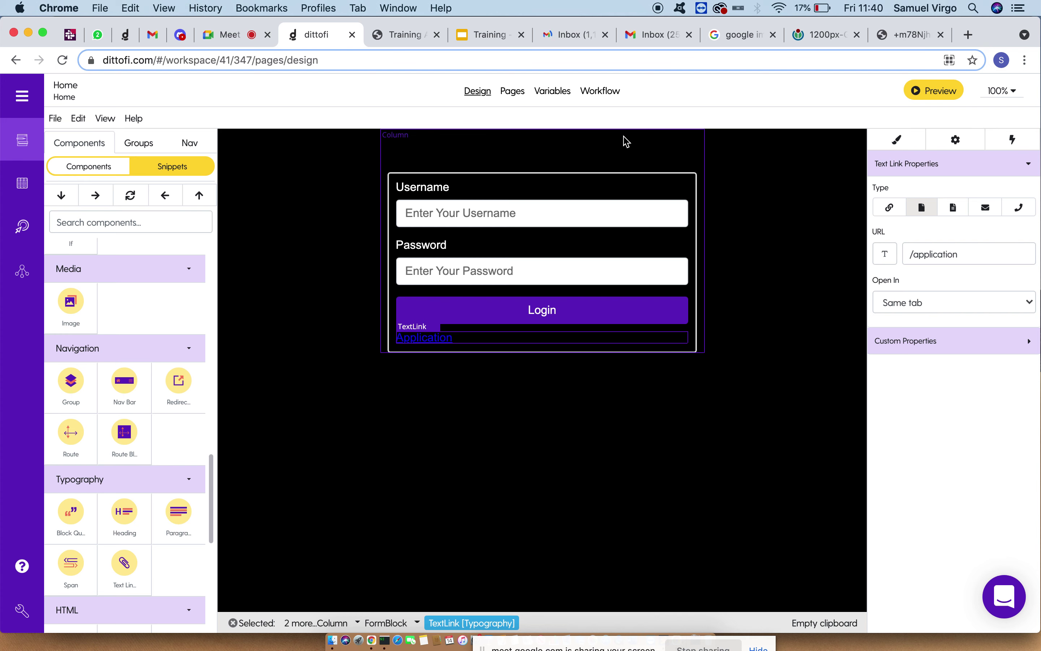
- Rename the Application page to Sign Up, set its path to /signup, and save the page settings
left_click(507, 95)
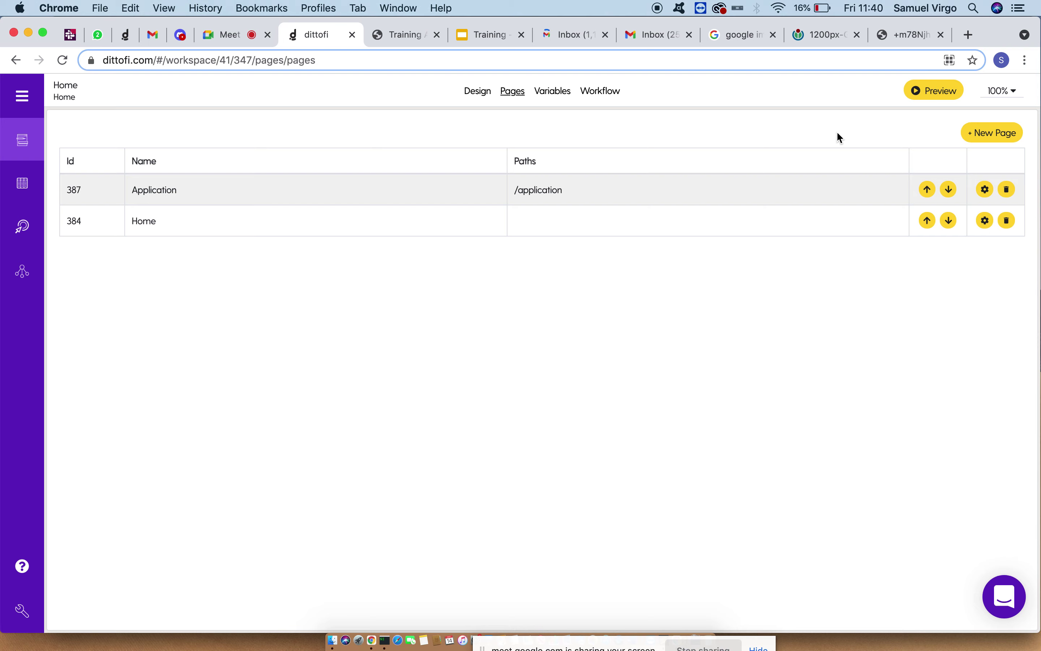
left_click(364, 197)
left_click(486, 95)
left_click(518, 95)
left_click(987, 190)
double_click(253, 185)
type("Sign Up")
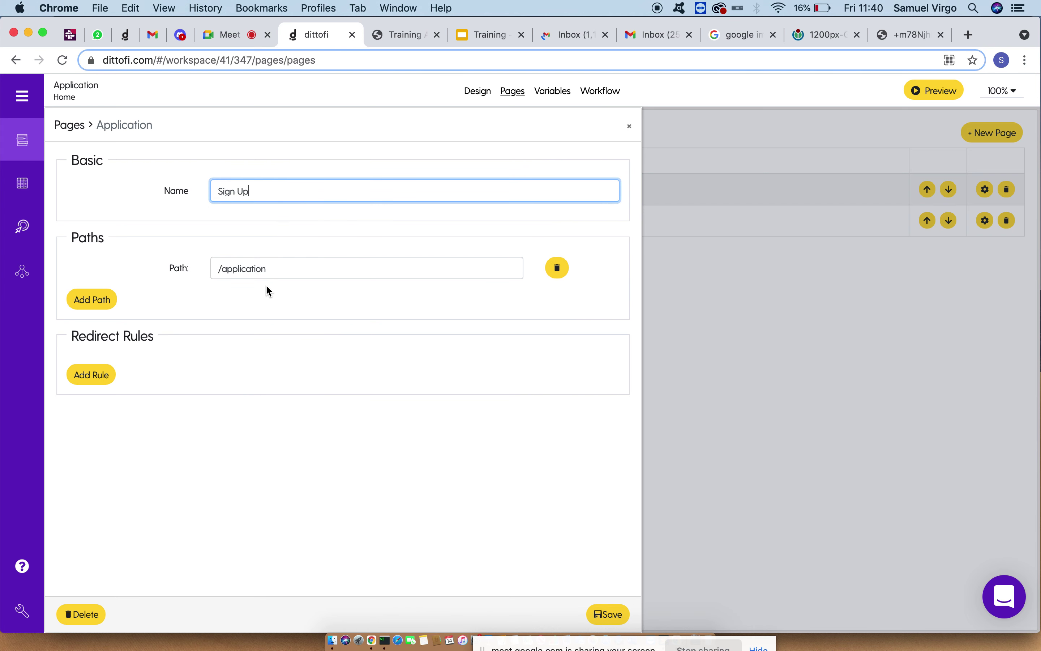
triple_click(233, 268)
type("/signup")
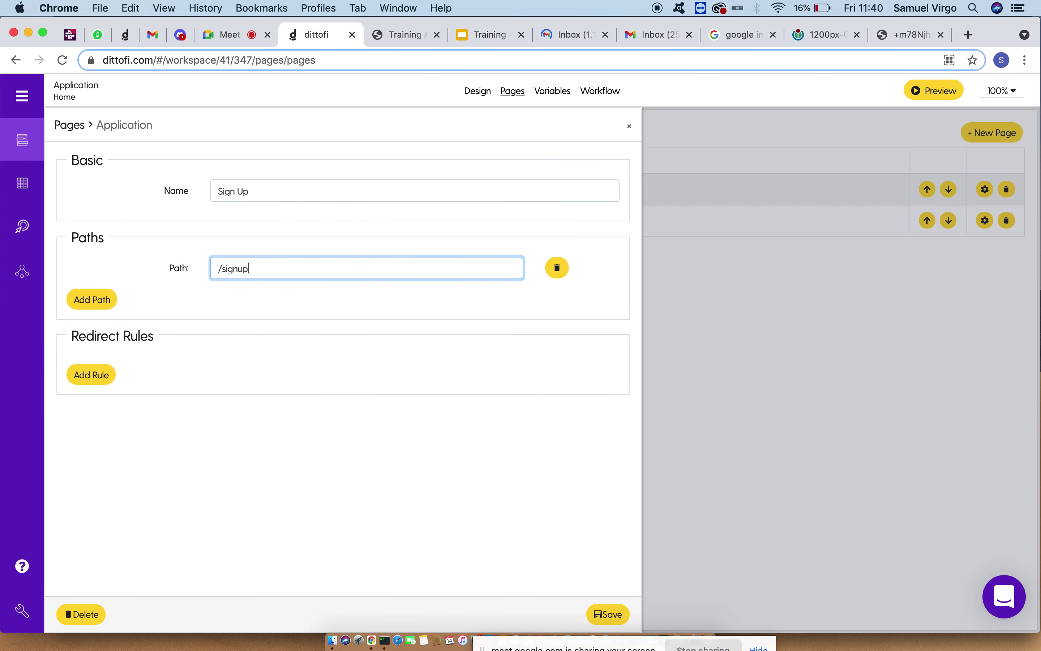
left_click(604, 615)
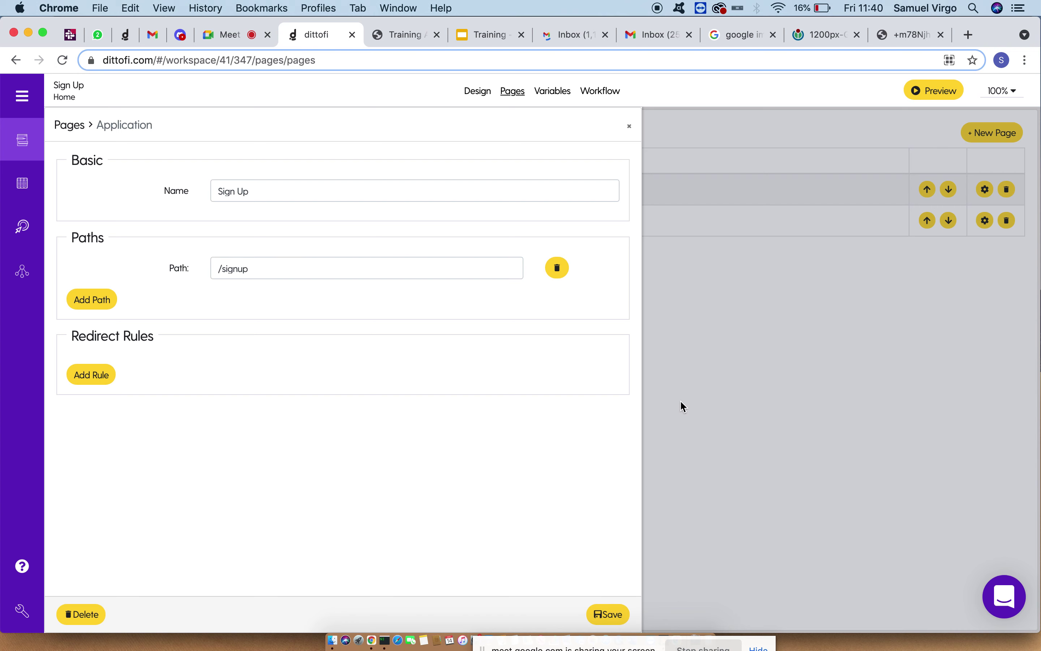
- Change the Home page link's text to "Don't have an account? Sign Up"
left_click(441, 220)
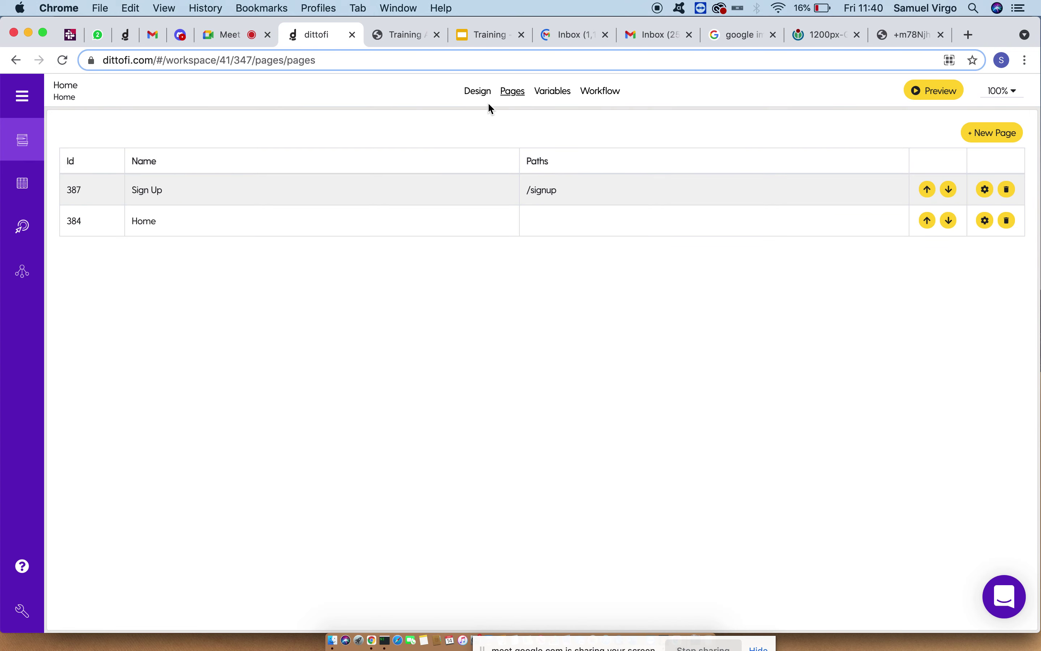
left_click(478, 93)
double_click(423, 342)
type("Sign Up")
key("super+Left")
type("Don't have an ac")
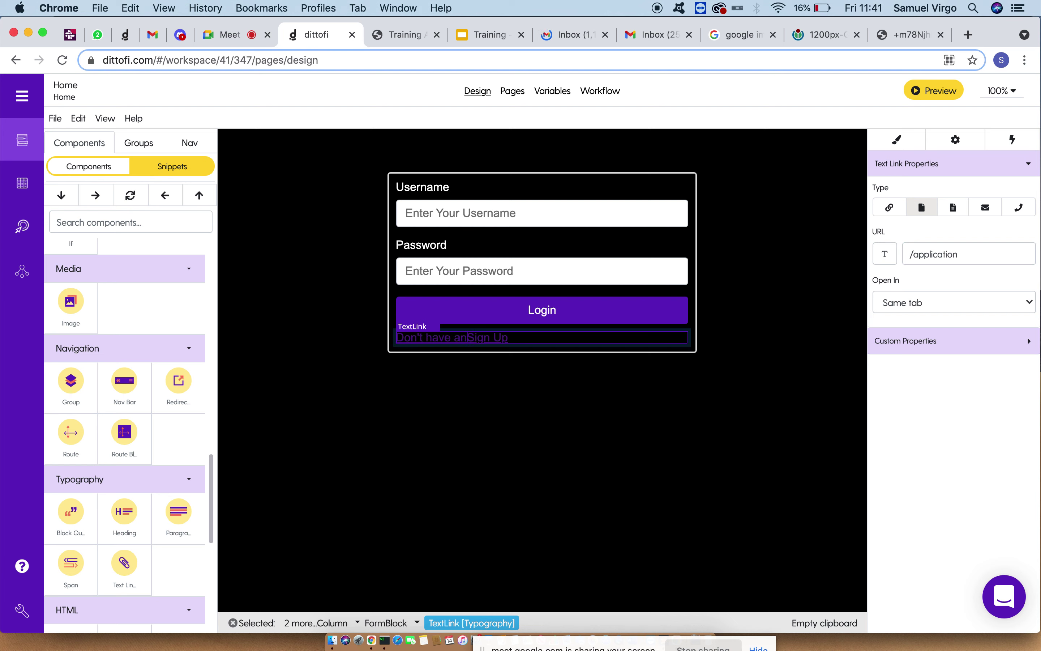
type("count ?")
key("BackSpace")
left_click(472, 374)
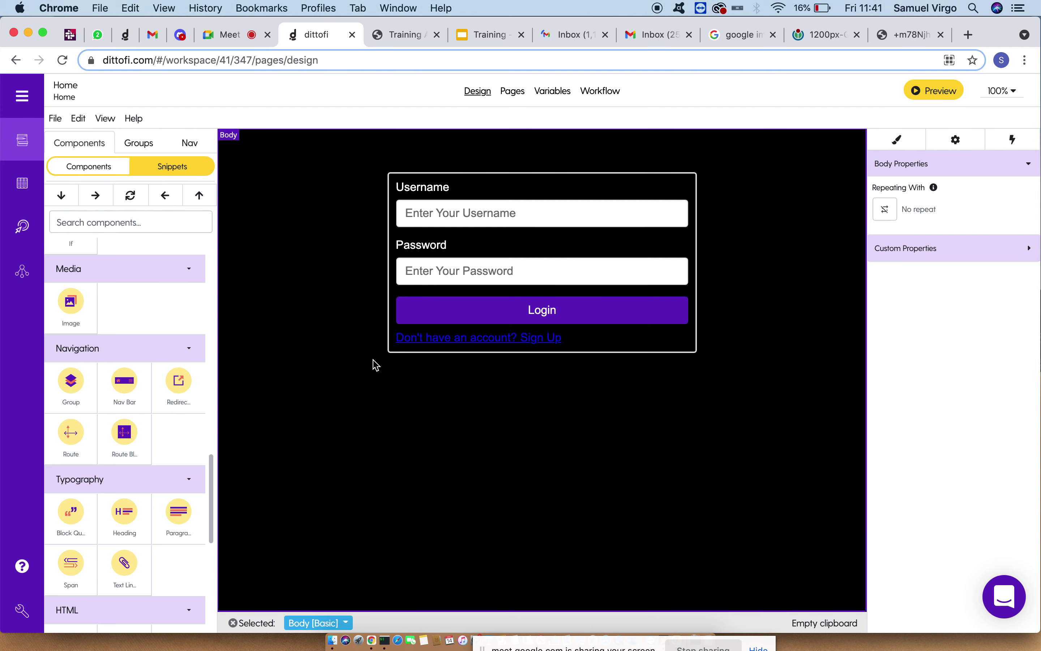
left_click(384, 306)
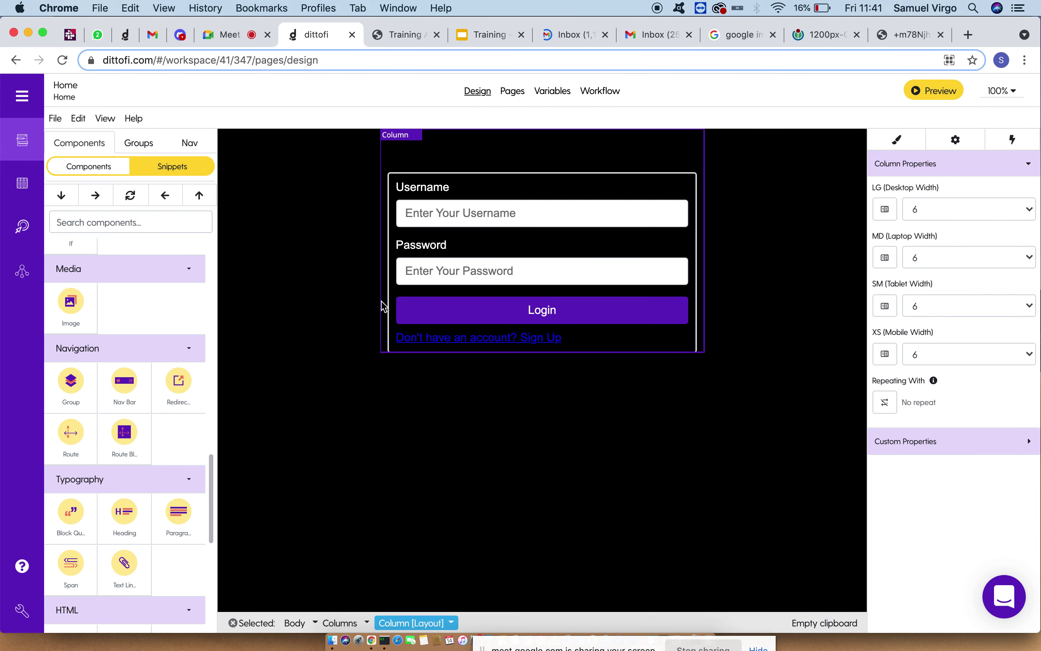
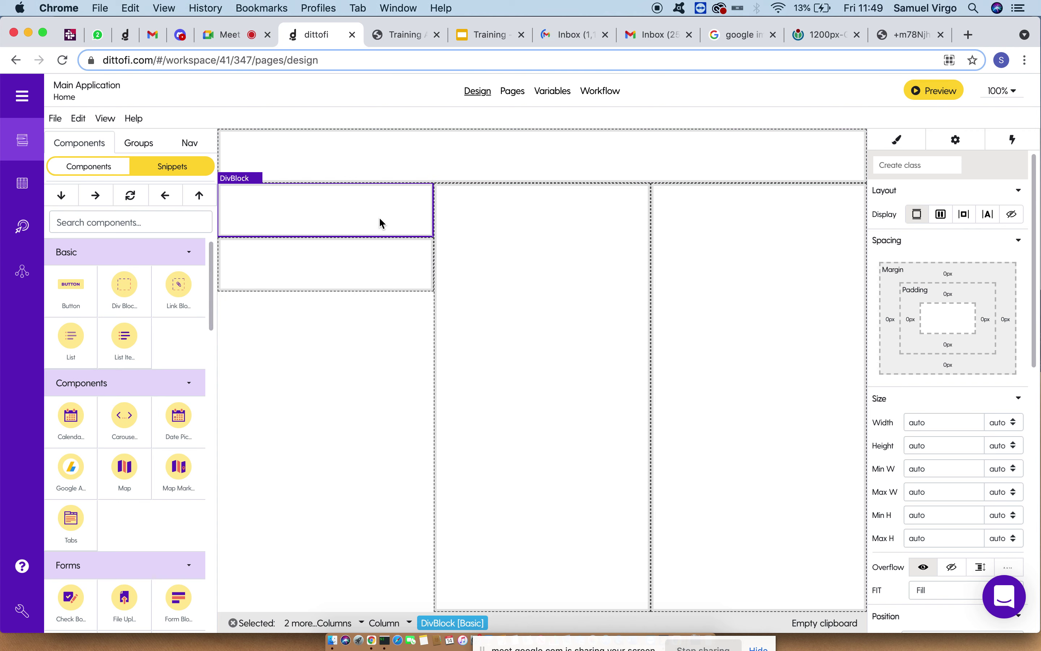
- Give the Main Application page's left column a flex layout with vertical direction
left_click(372, 267)
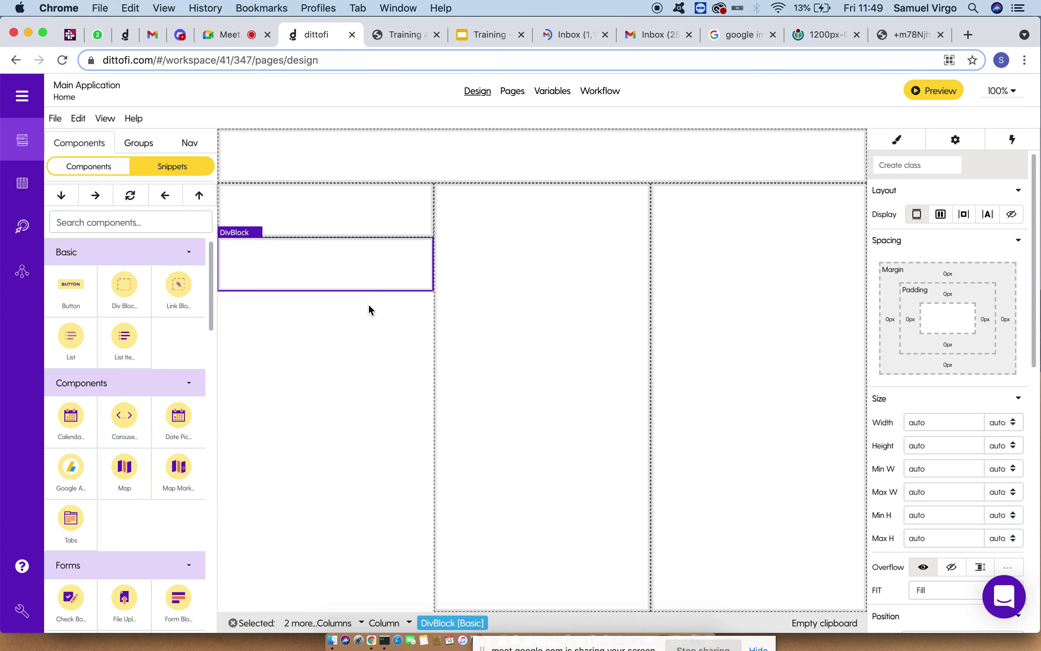
left_click(360, 364)
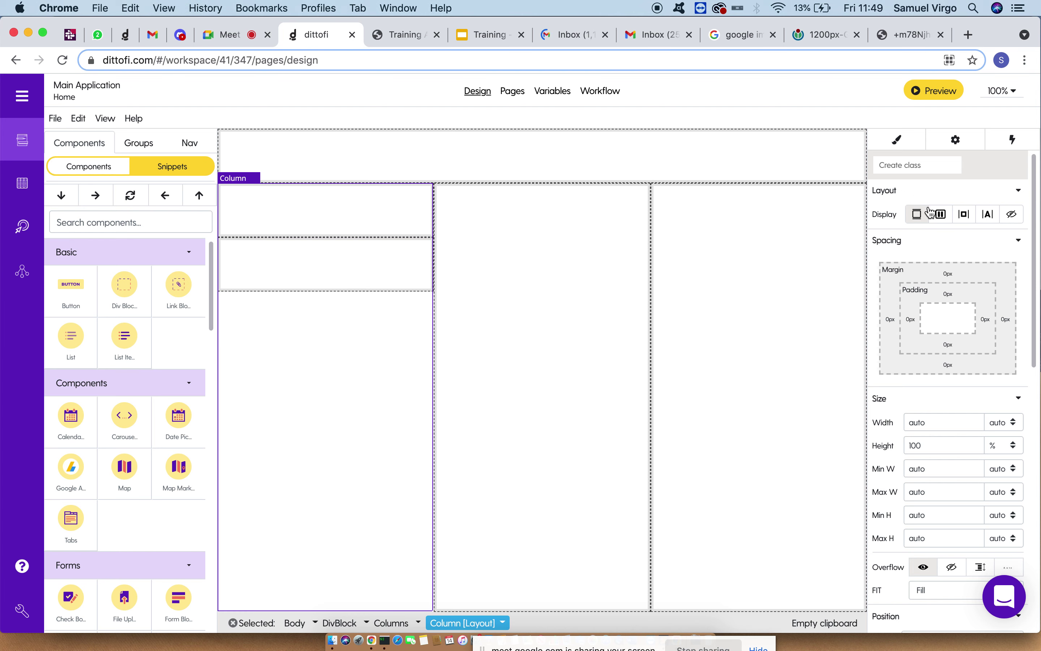
left_click(942, 214)
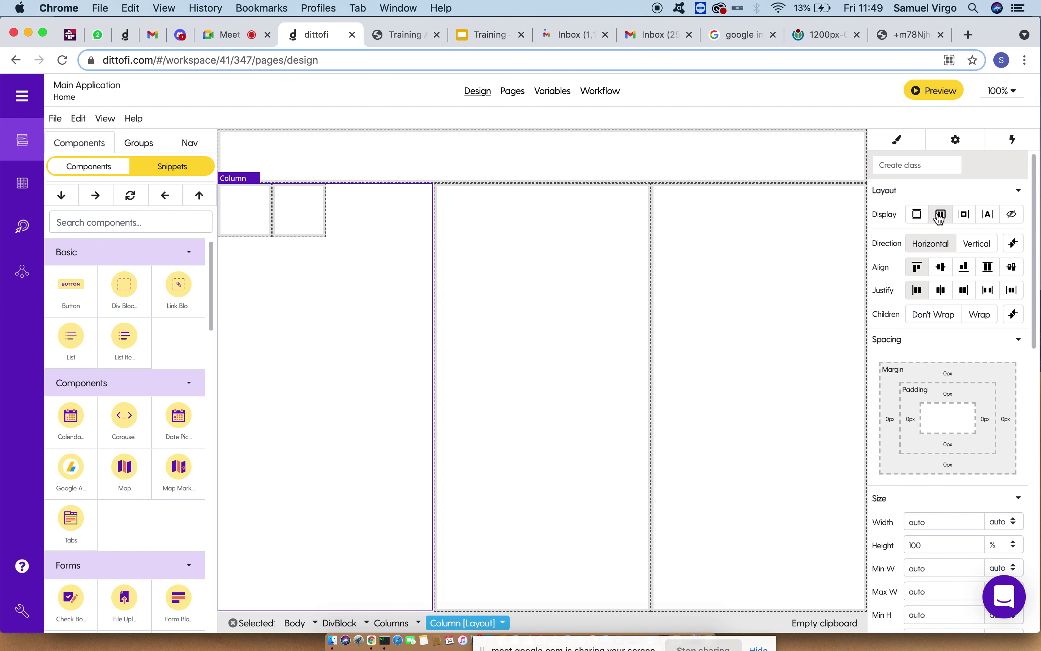
left_click(981, 243)
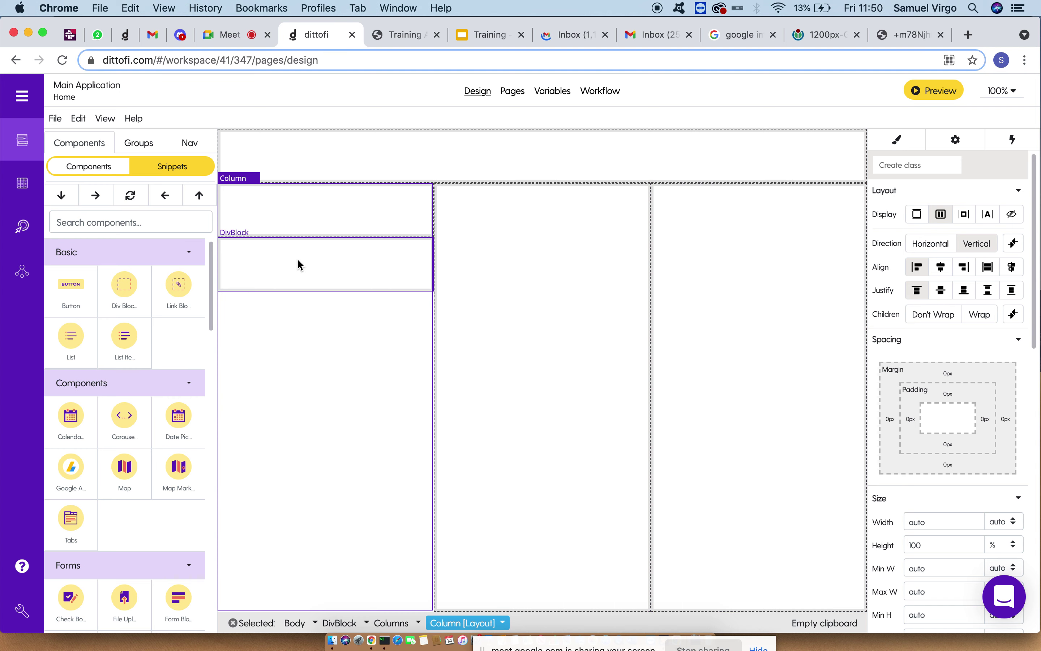
- Add a third div block beneath the two in the left column and make it fill the remaining height
left_click_drag(121, 296, 258, 381)
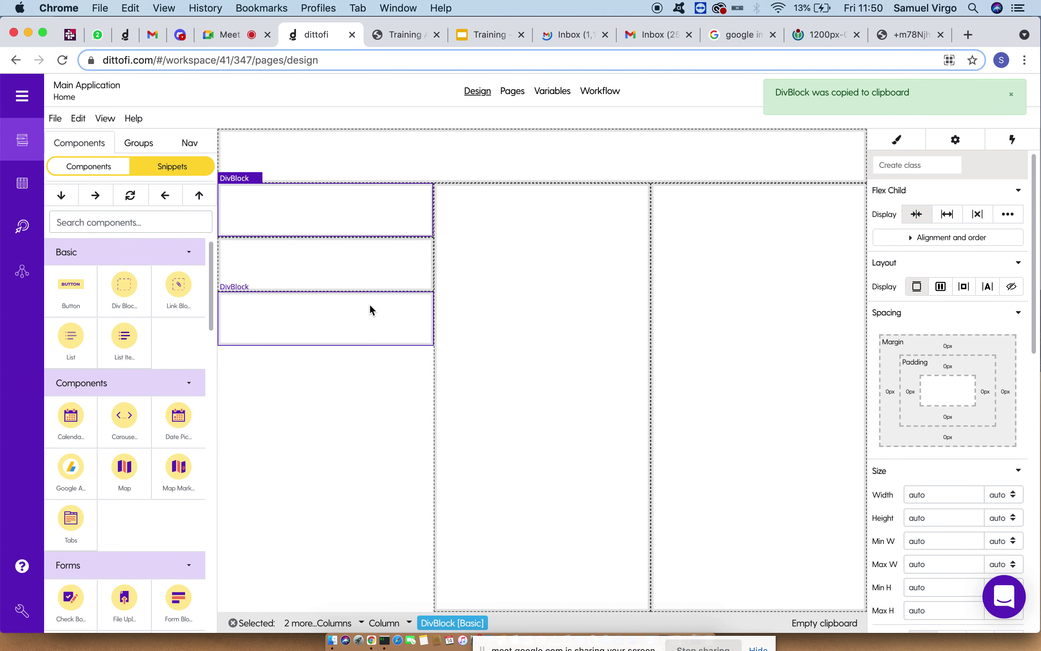
left_click(369, 304)
left_click(918, 220)
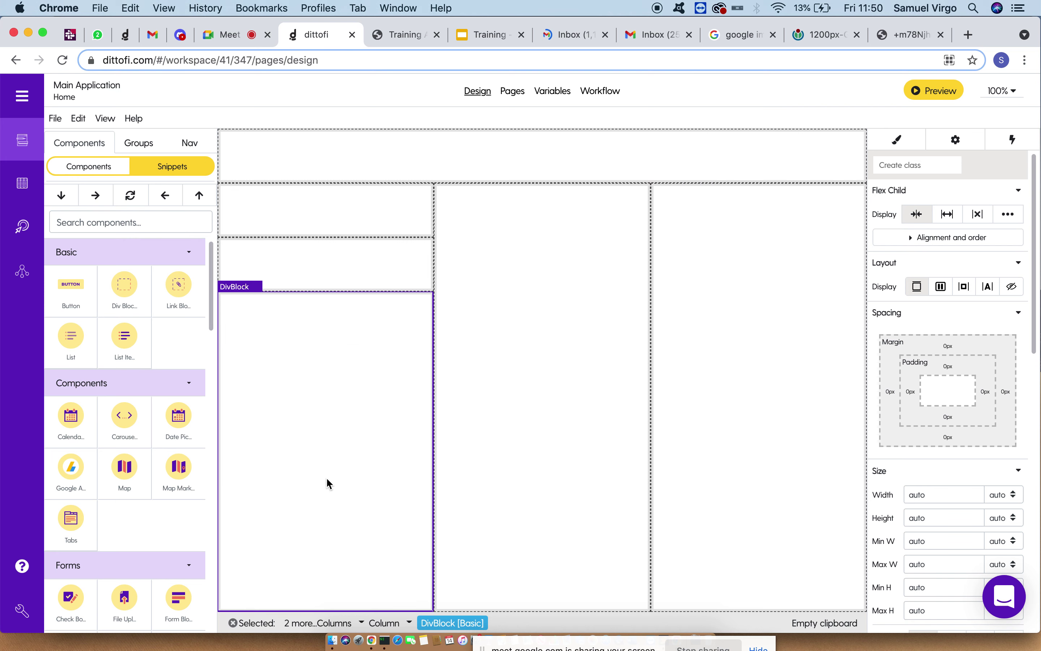
left_click(376, 201)
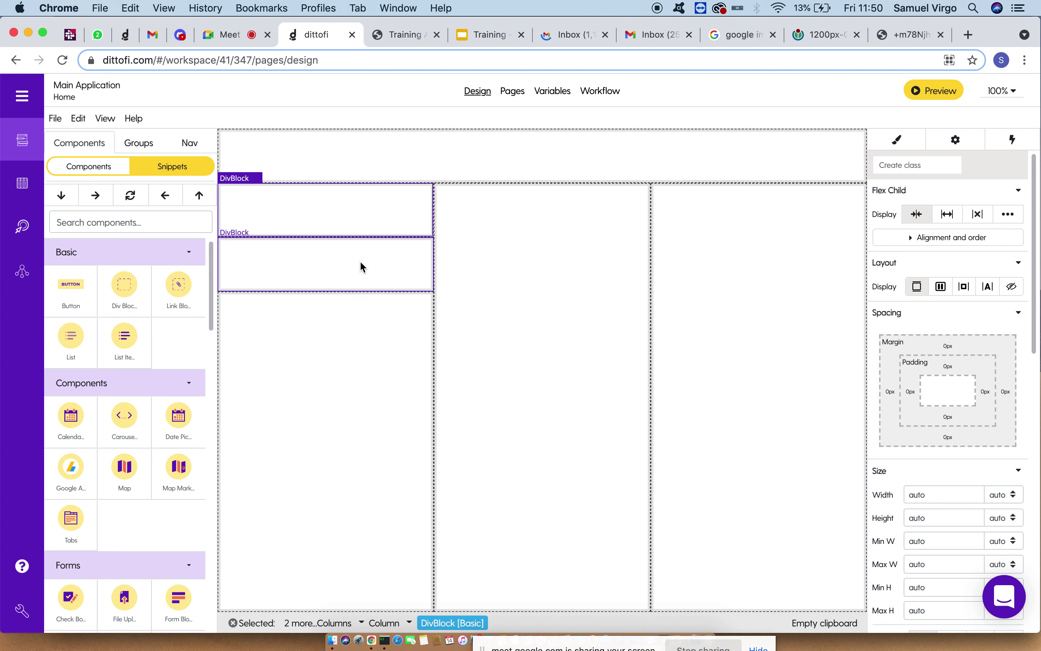
left_click(354, 404)
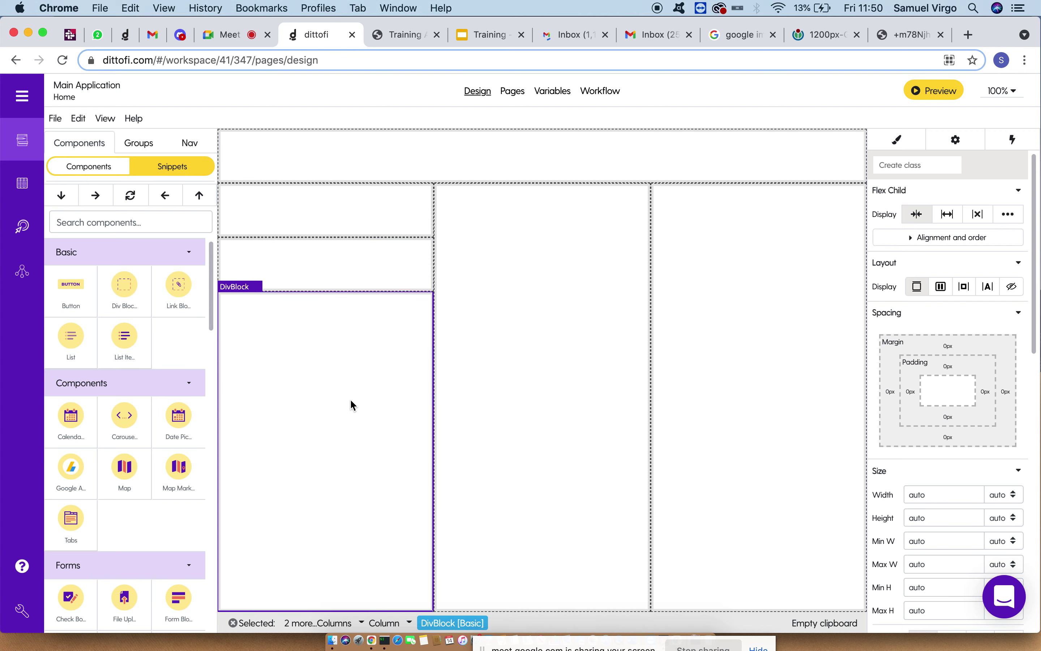
- Copy the whole left column with its three div blocks and replace the empty right column with the copy
left_click(392, 224)
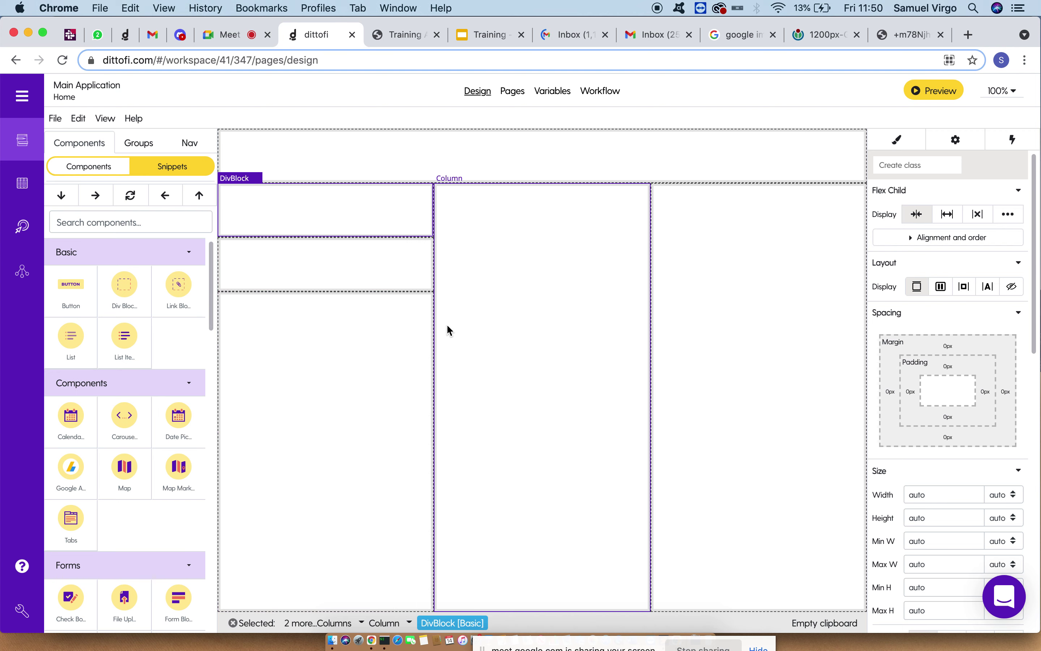
left_click(388, 623)
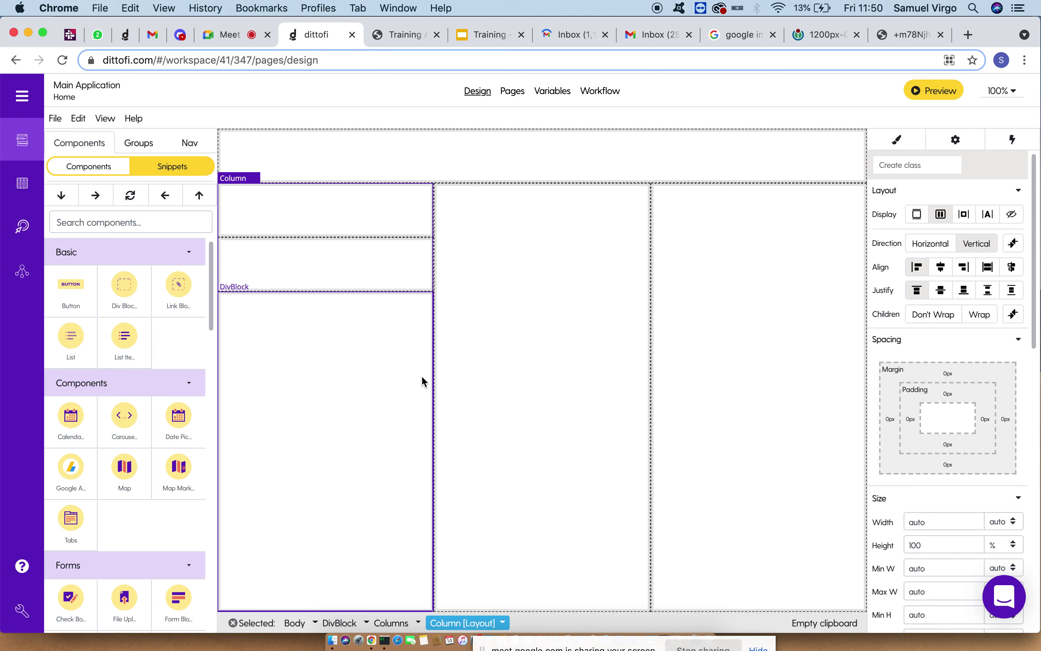
left_click(76, 120)
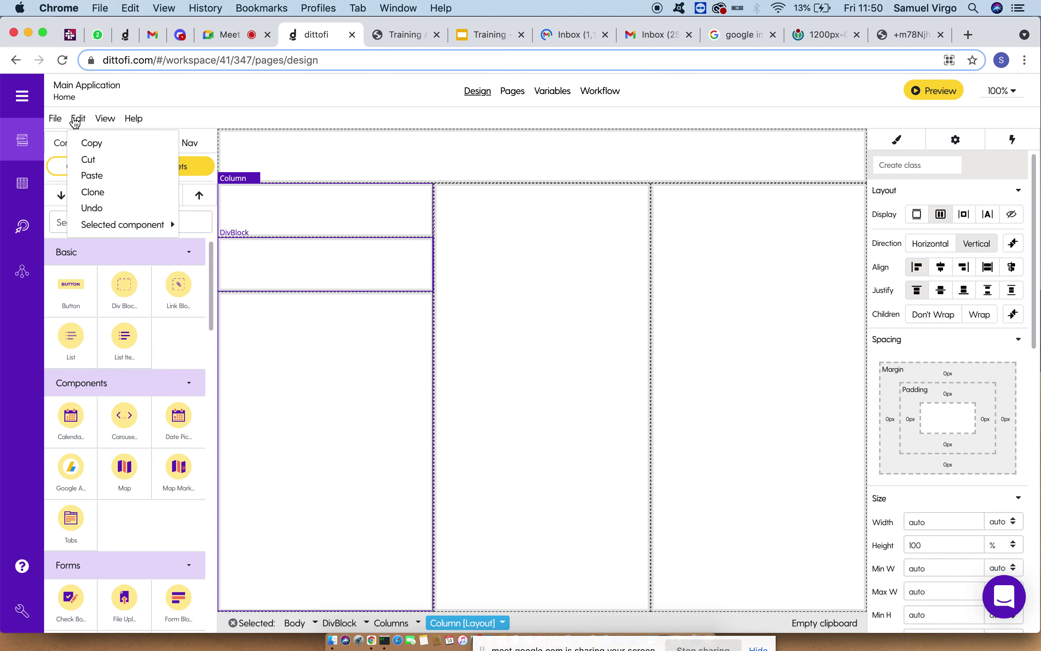
left_click(106, 145)
left_click(700, 290)
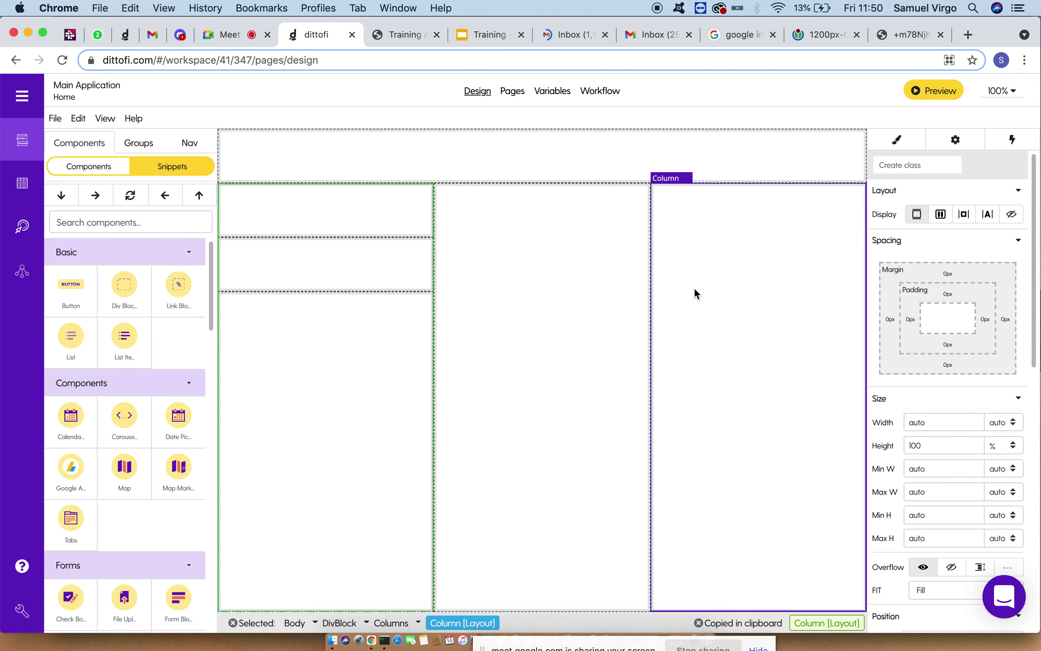
left_click(130, 197)
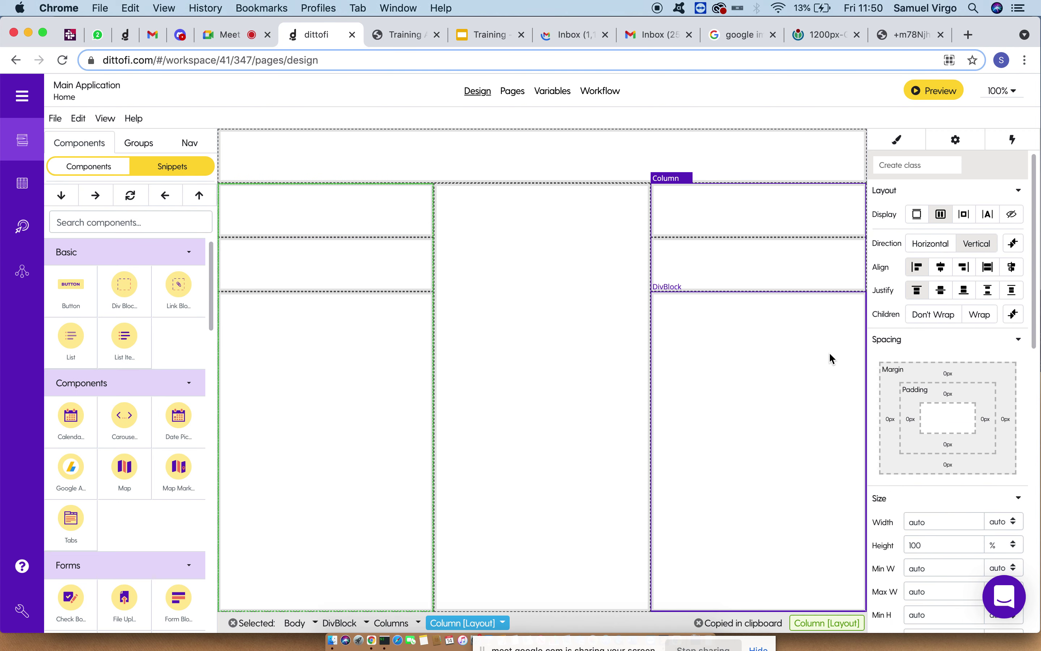
- Examine the page layout: the header block, the stacked blocks of both outer columns, and the middle column
left_click(351, 359)
left_click(553, 321)
left_click(555, 156)
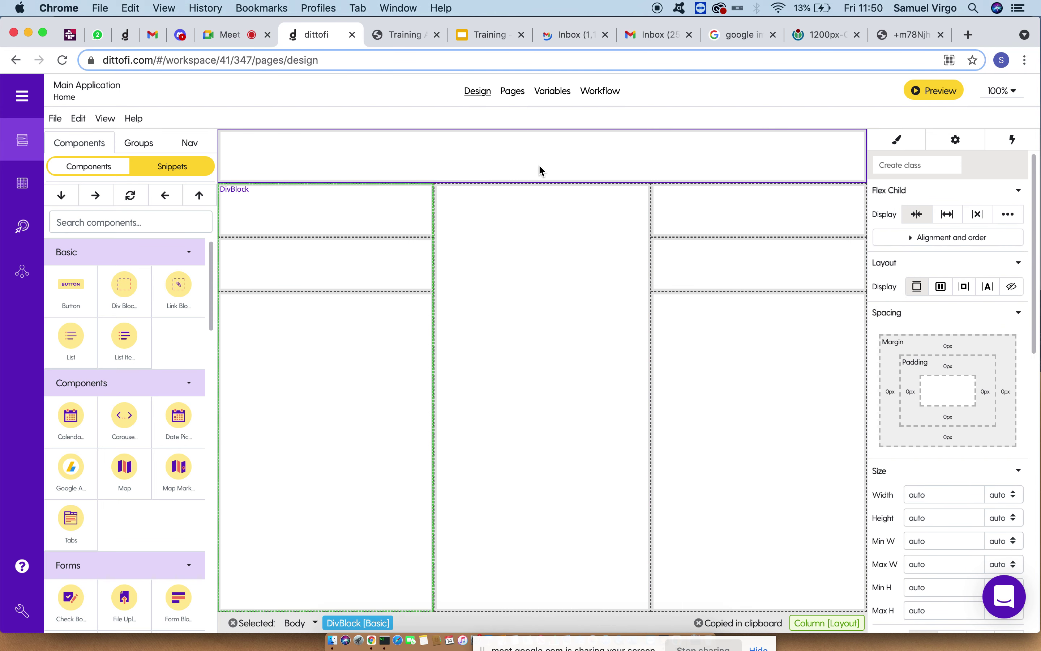
left_click(308, 219)
left_click(356, 360)
left_click(524, 327)
left_click(697, 264)
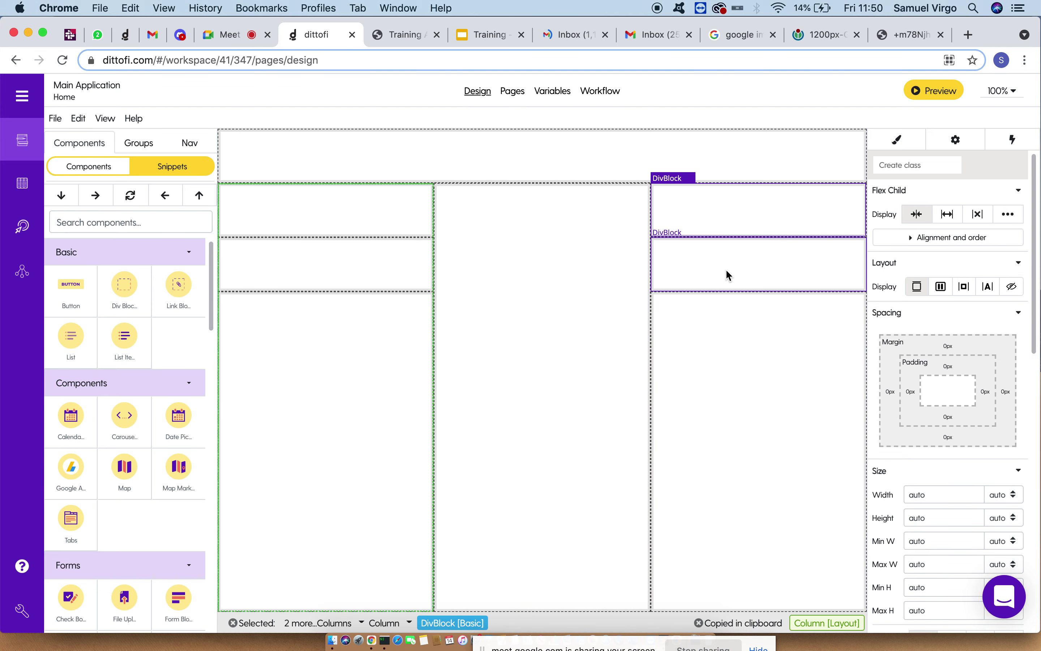
left_click(773, 355)
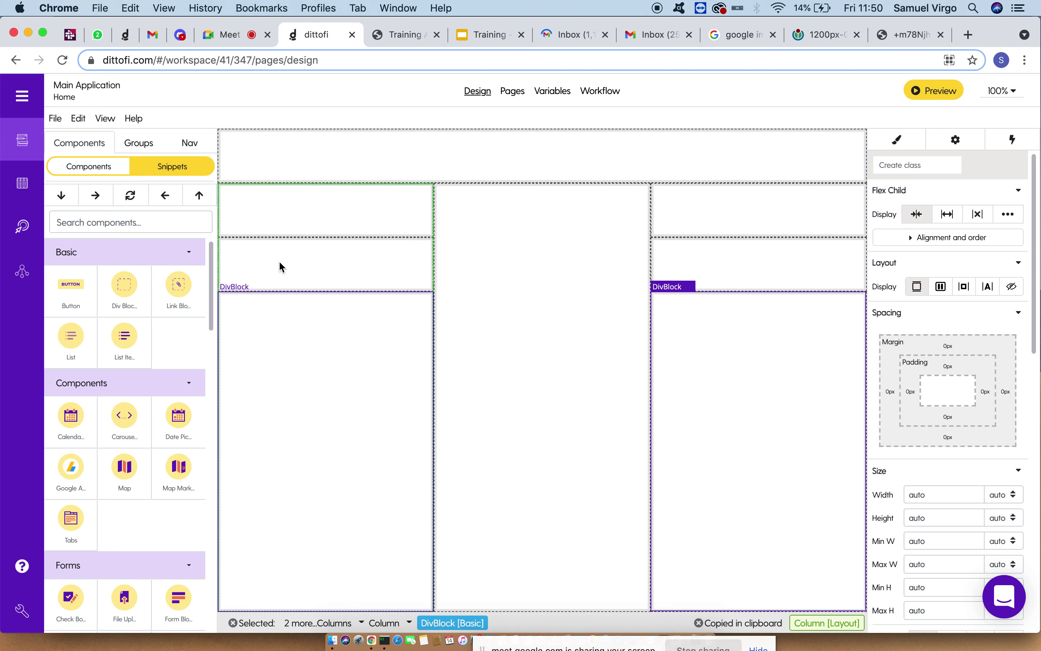
- Insert a nested div block into the left column's top block and place an image component inside it
left_click(257, 222)
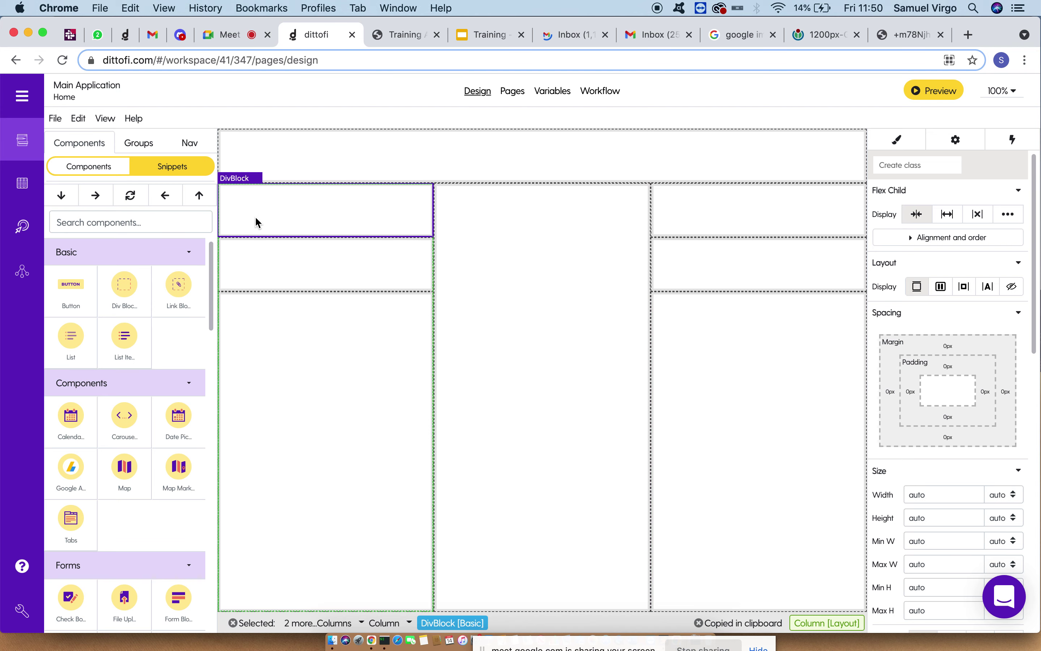
left_click_drag(126, 304, 316, 218)
left_click(421, 198)
scroll(125, 452, "down", 10)
left_click_drag(125, 430, 301, 211)
left_click(421, 199)
left_click(367, 256)
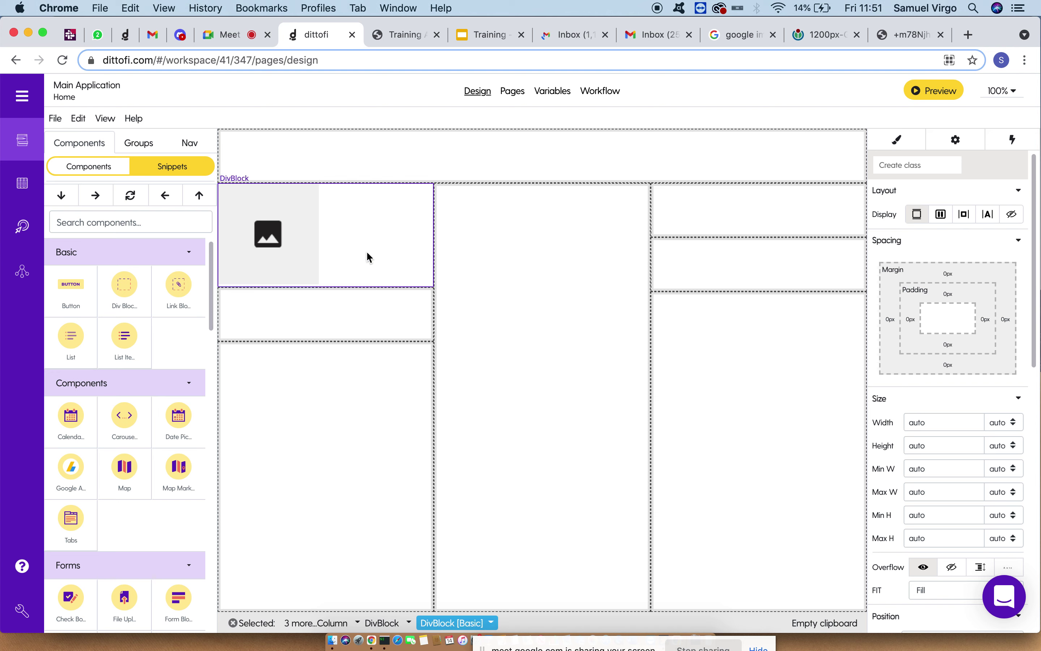
- Switch the nested div block at the left column's top to flex layout and select its image
left_click(941, 215)
left_click(310, 223)
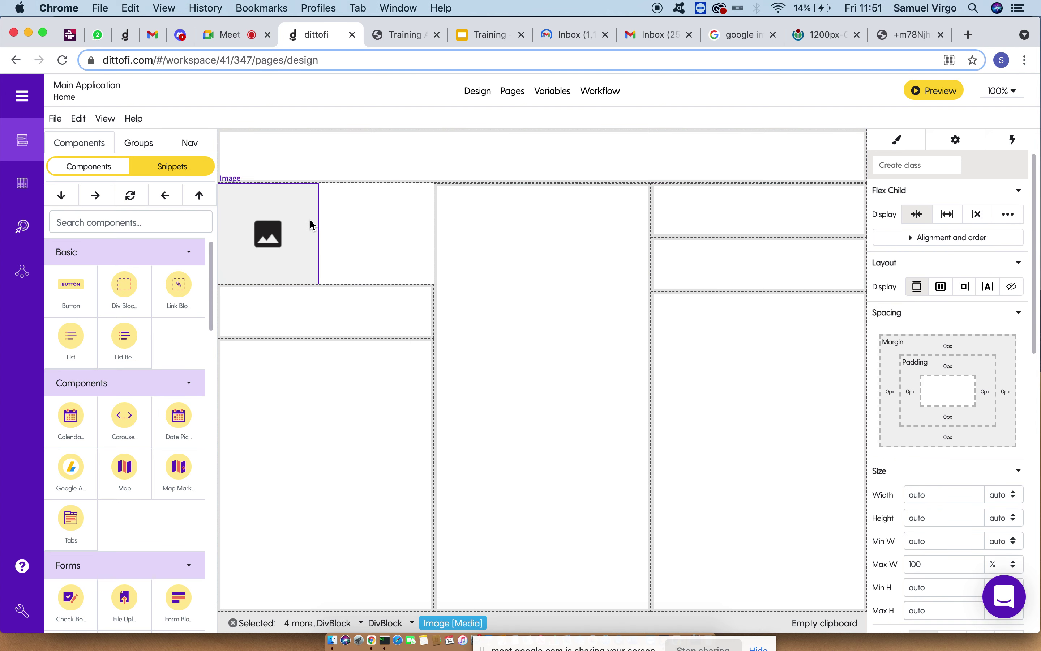
left_click(78, 118)
left_click(101, 191)
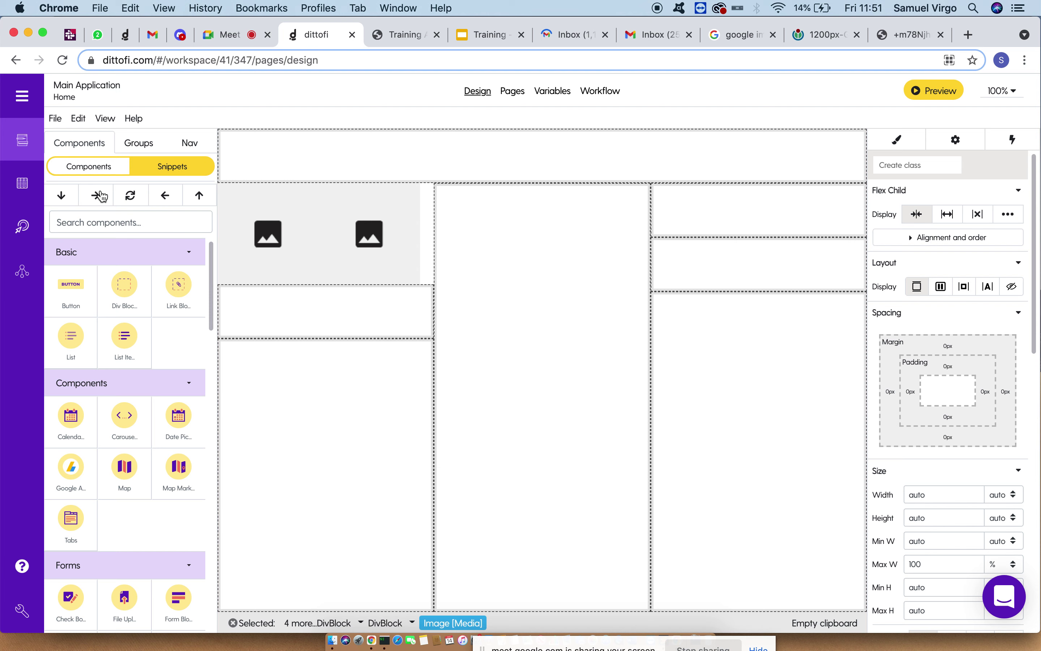
left_click(78, 120)
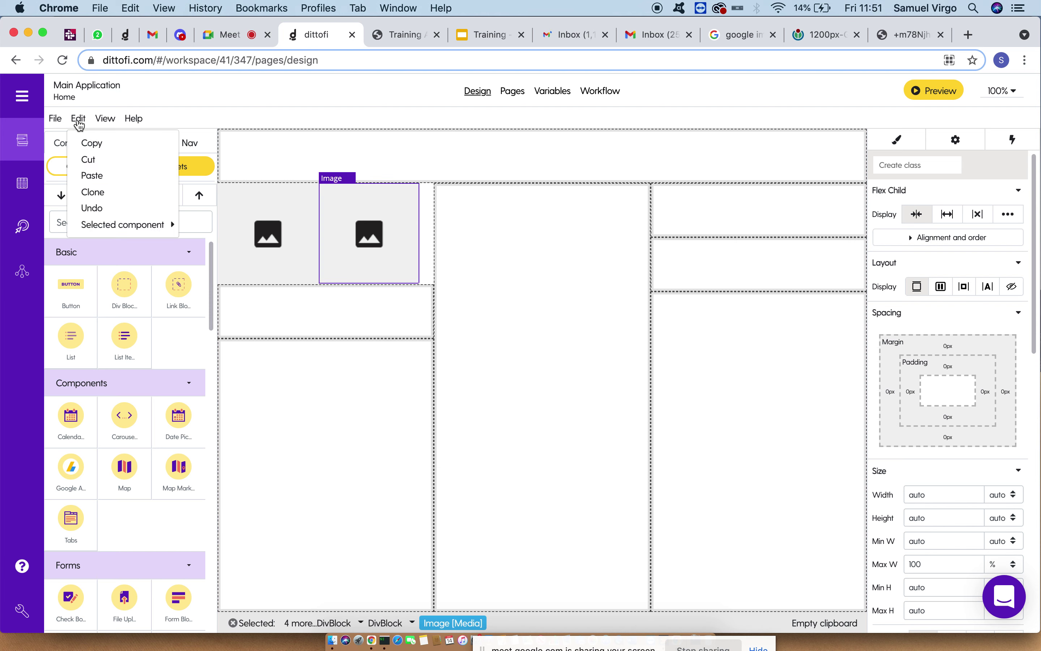
left_click(98, 192)
left_click(268, 275)
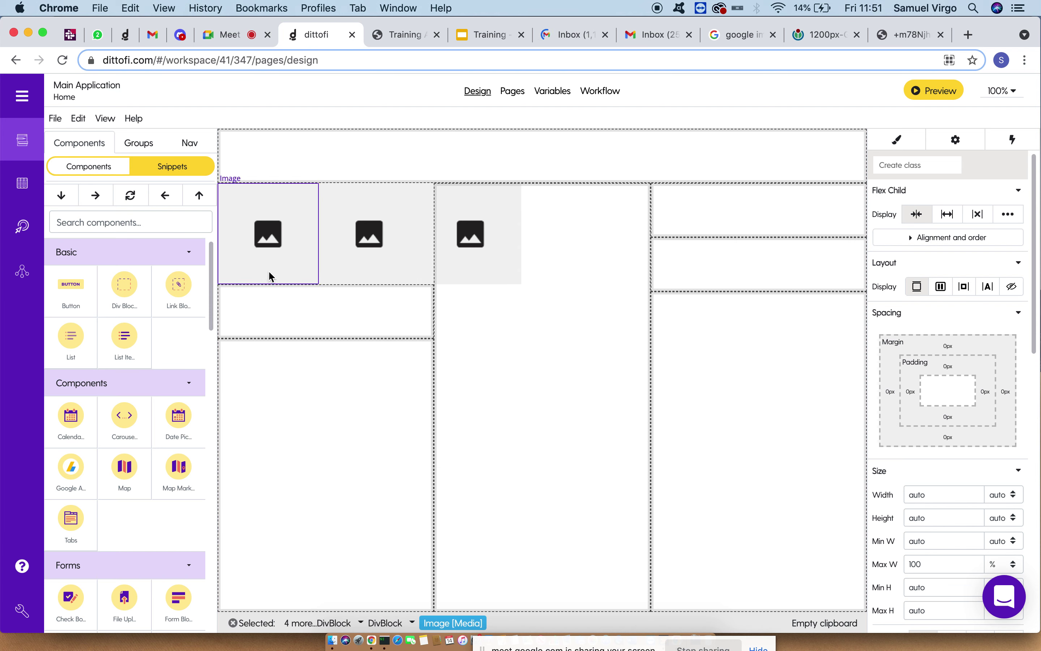
left_click(458, 262)
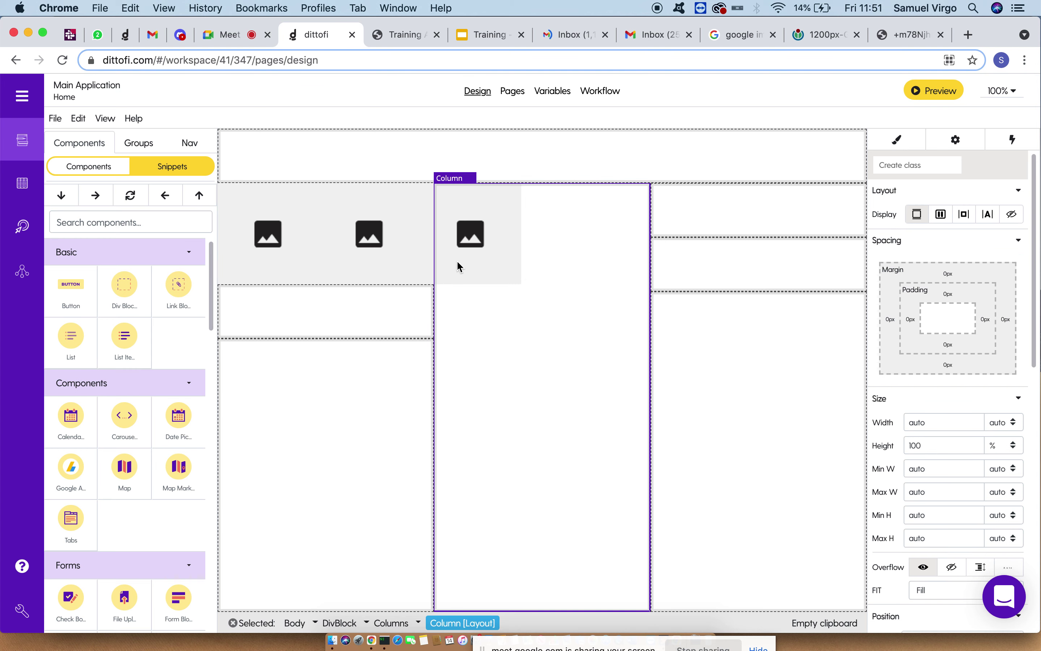
left_click(380, 276)
left_click(278, 243)
- Set the image's width and height to 30 px each
scroll(918, 472, "down", 3)
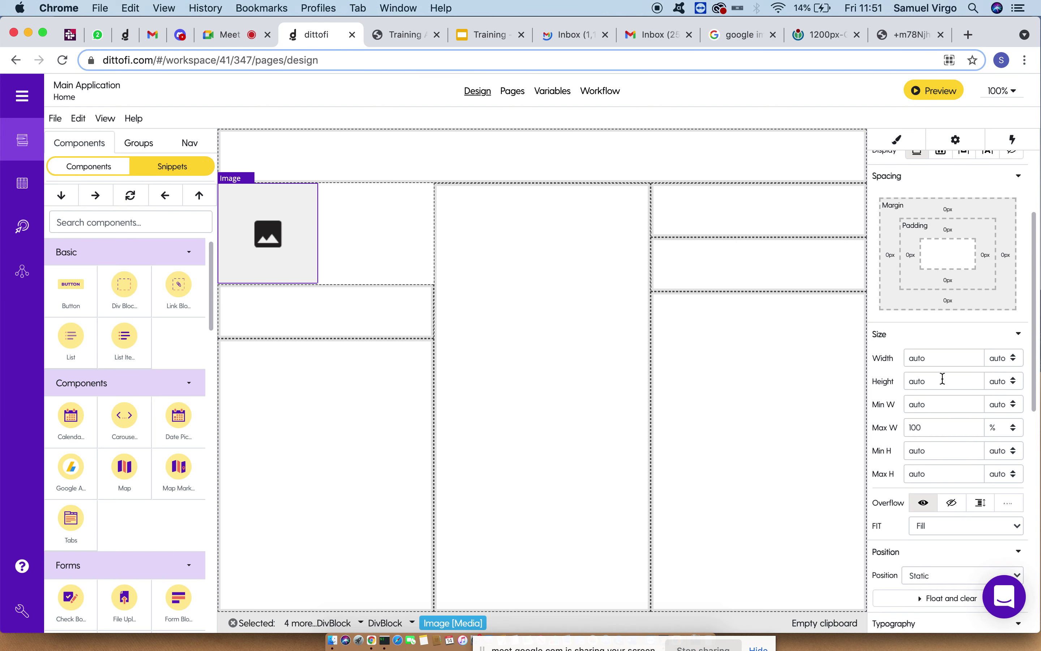
left_click(930, 358)
double_click(929, 358)
type("30")
double_click(946, 381)
type("3")
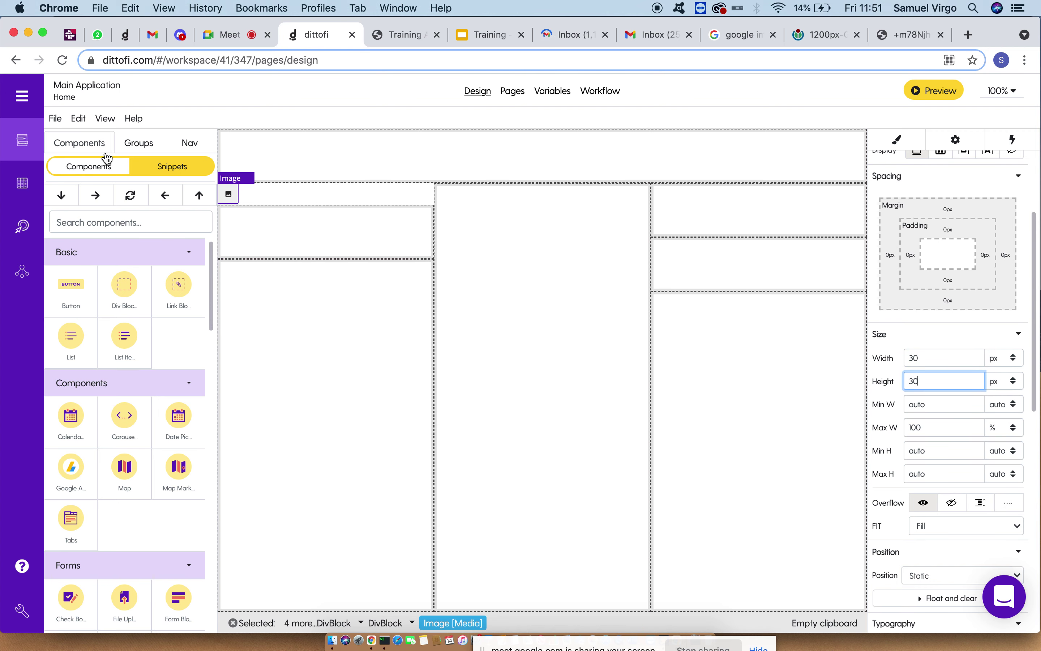
- Clone the 30 px image three times to make a row of four images
left_click(81, 124)
left_click(97, 191)
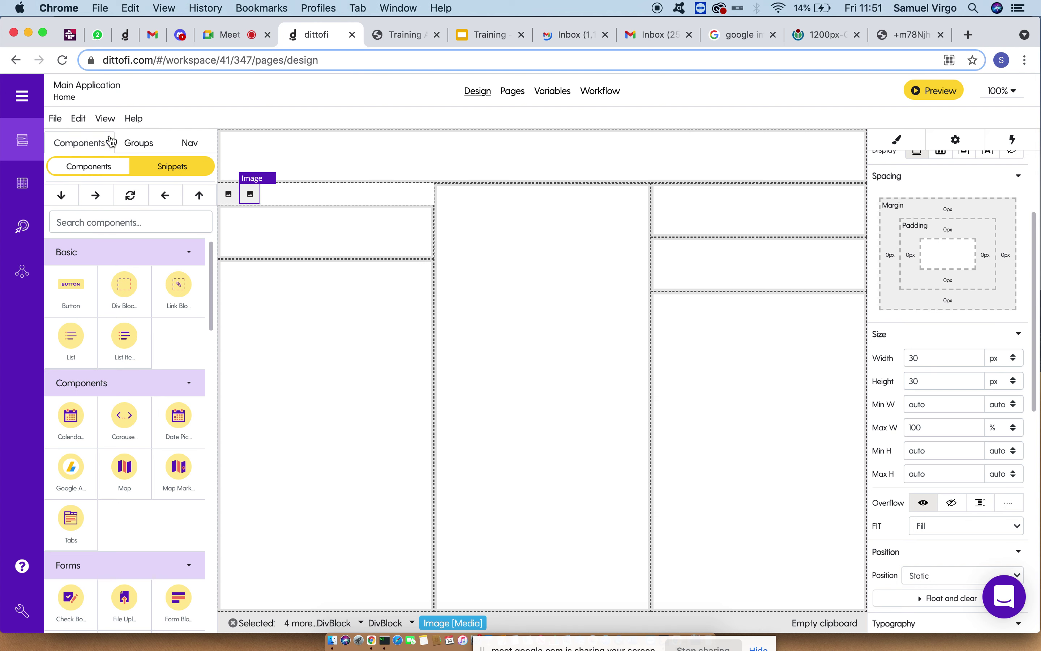
left_click(81, 123)
left_click(93, 192)
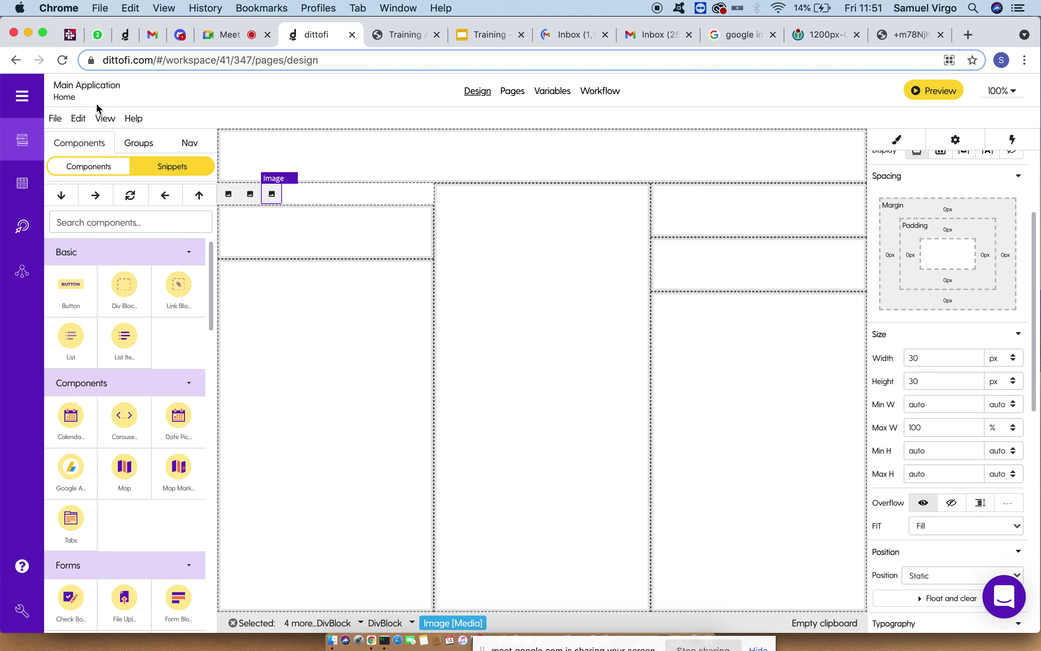
left_click(78, 124)
left_click(93, 192)
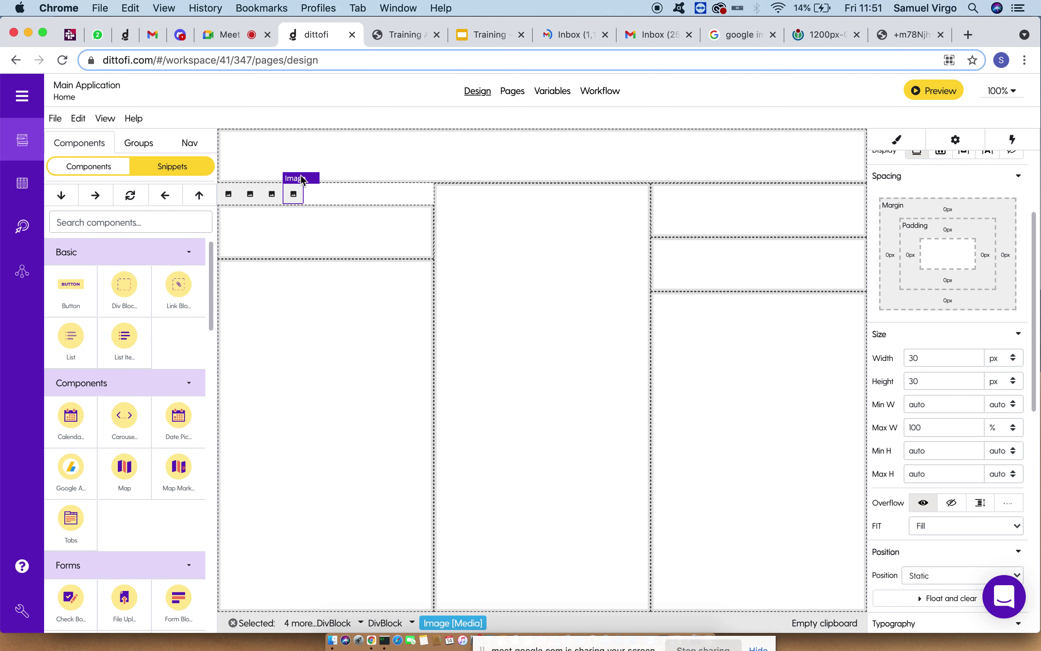
- Add a Text Input component to the div block beneath the image row in the left column
left_click(341, 229)
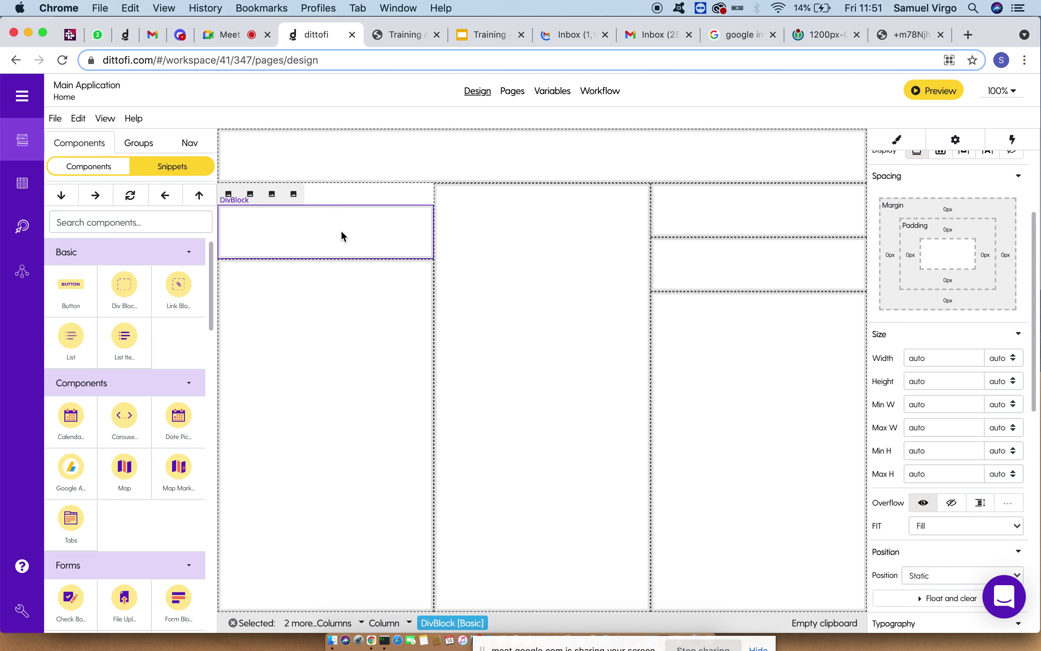
left_click(129, 223)
type("Text")
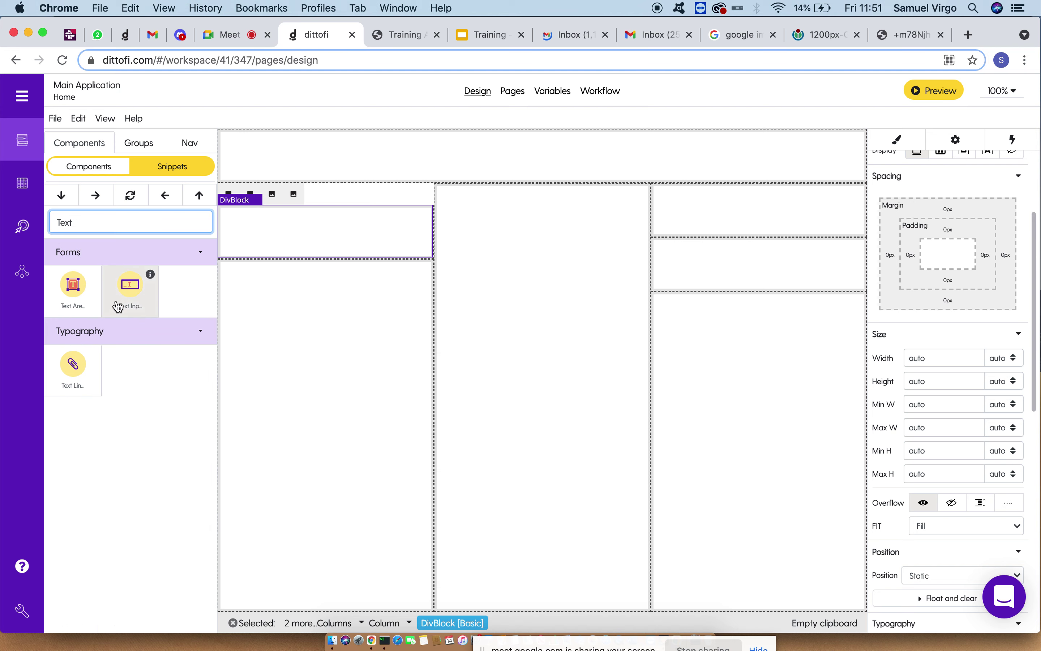
left_click_drag(118, 307, 339, 232)
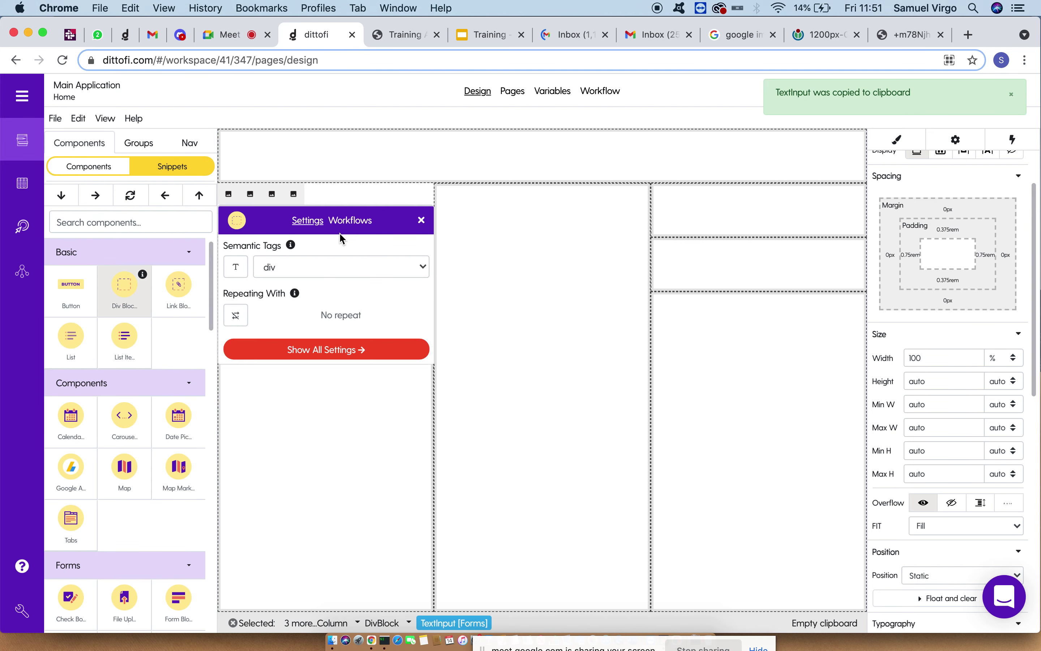
left_click(420, 218)
left_click(396, 202)
left_click(365, 305)
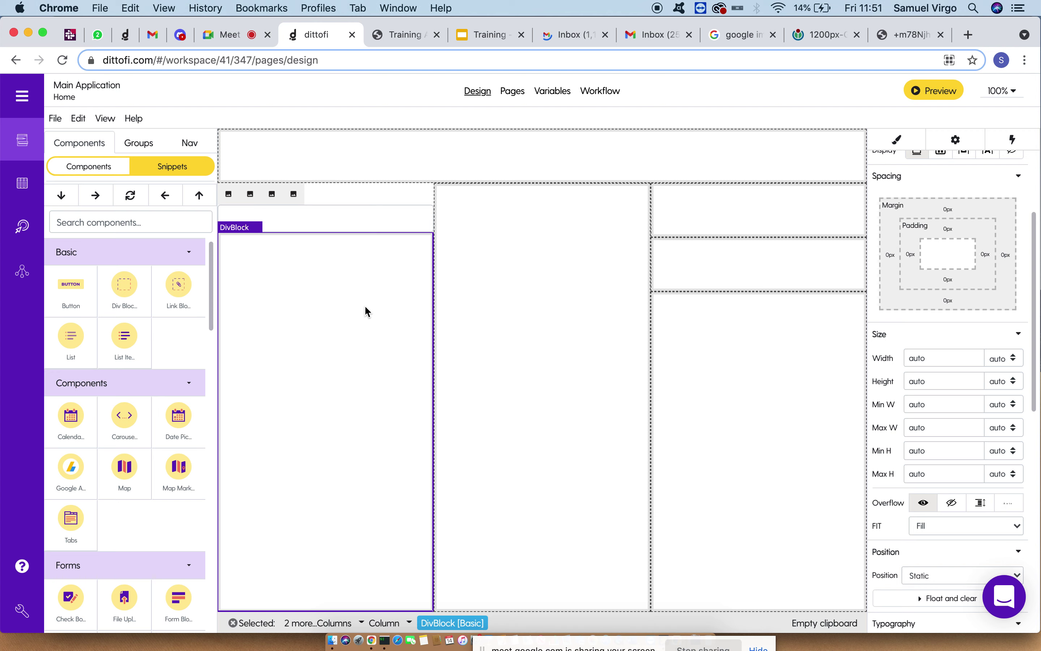
- Examine the header block, the left column's blocks, the middle column and the right column's three blocks
left_click(346, 148)
left_click(339, 280)
left_click(560, 295)
left_click(727, 215)
left_click(722, 258)
left_click(715, 372)
left_click(547, 378)
left_click(348, 410)
left_click(435, 149)
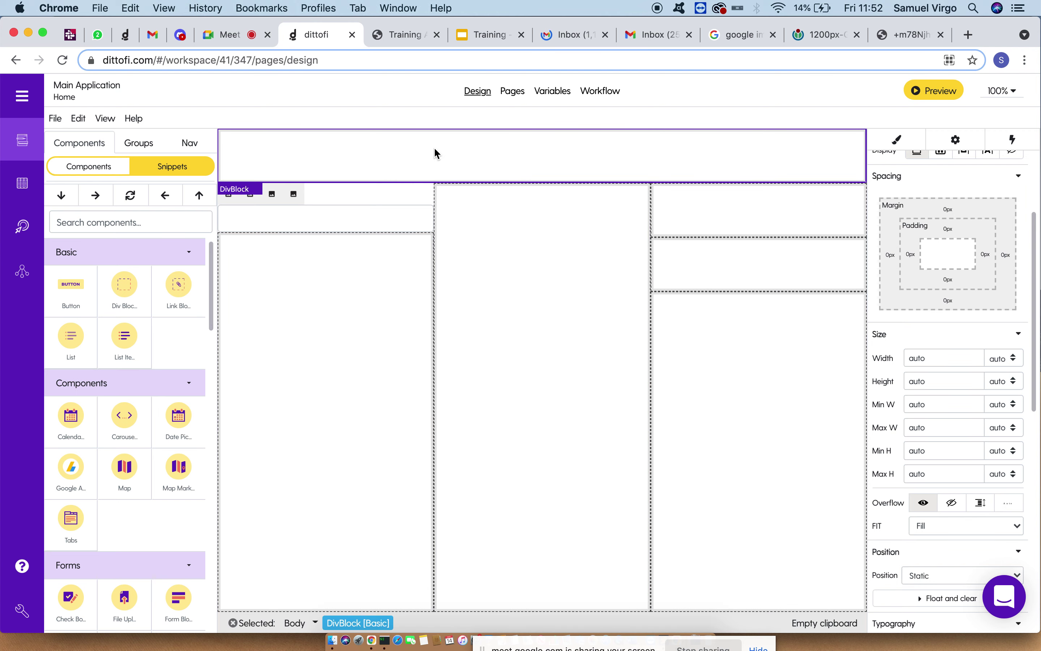
left_click(512, 233)
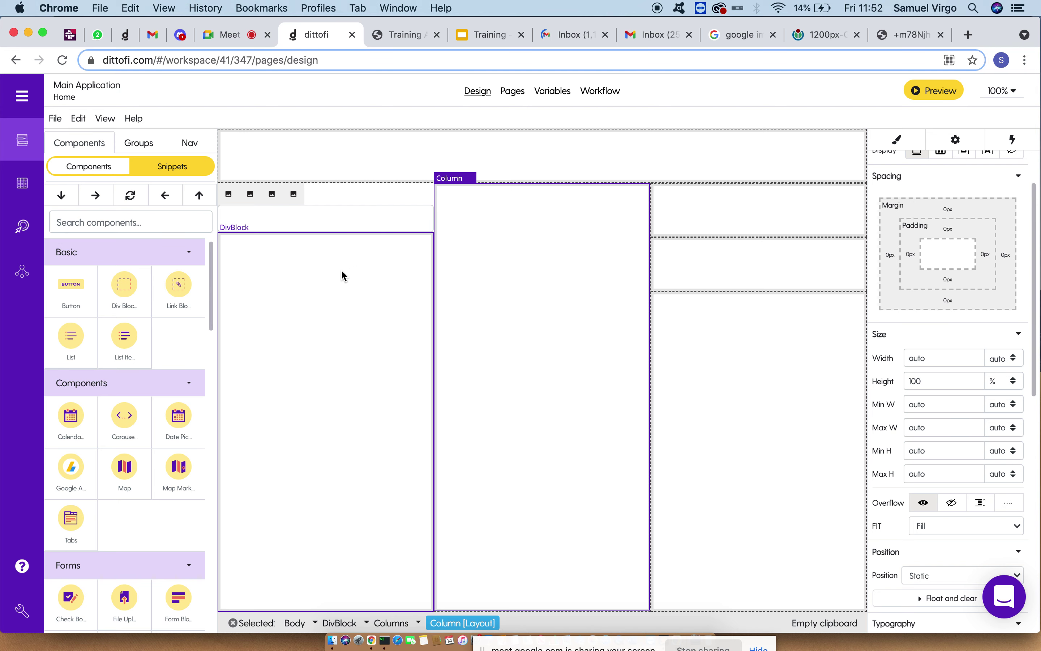
- Justify the image row's div block so the outer images sit at its edges with equal gaps between all four
left_click(335, 195)
scroll(941, 394, "up", 3)
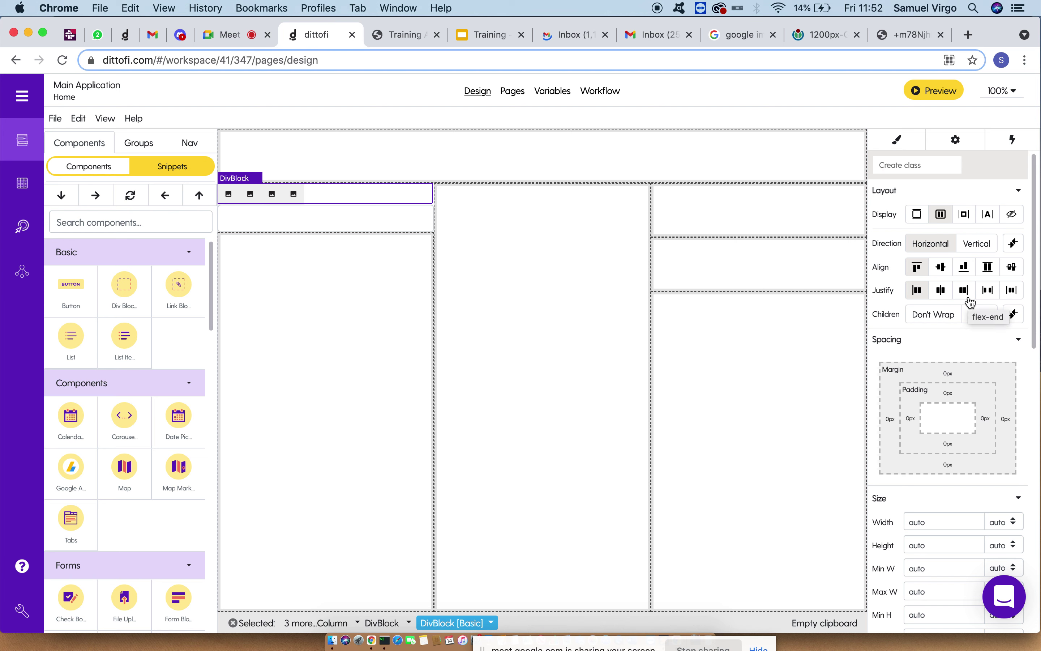
left_click(986, 293)
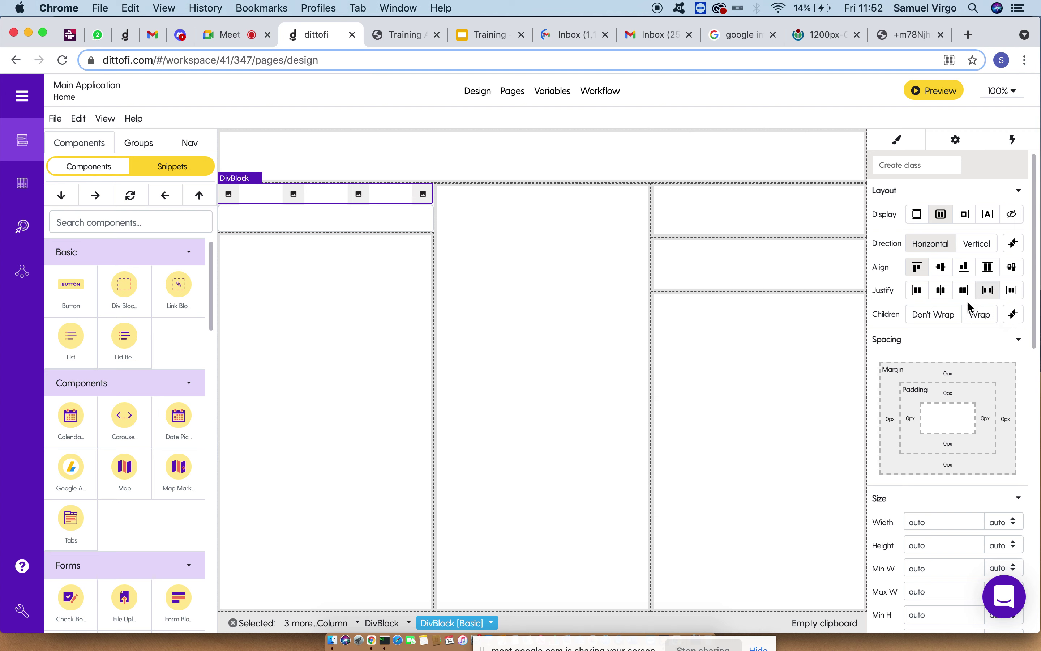
left_click(357, 224)
left_click(340, 294)
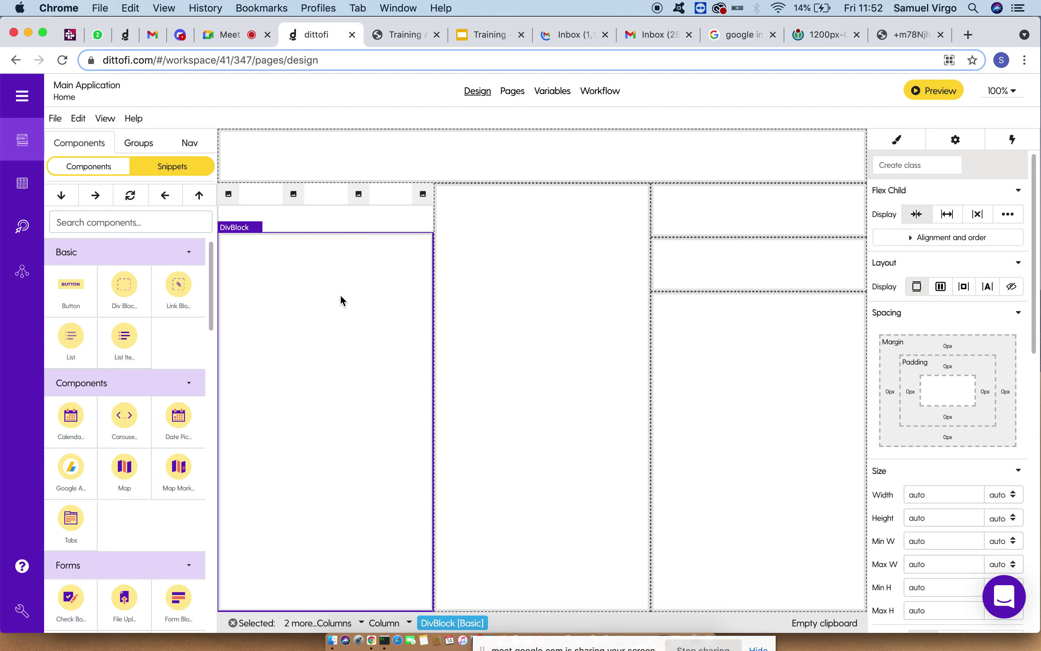
- Justify the image row's div block so the four images have equal space around each of them
left_click(235, 199)
left_click(274, 285)
left_click(262, 196)
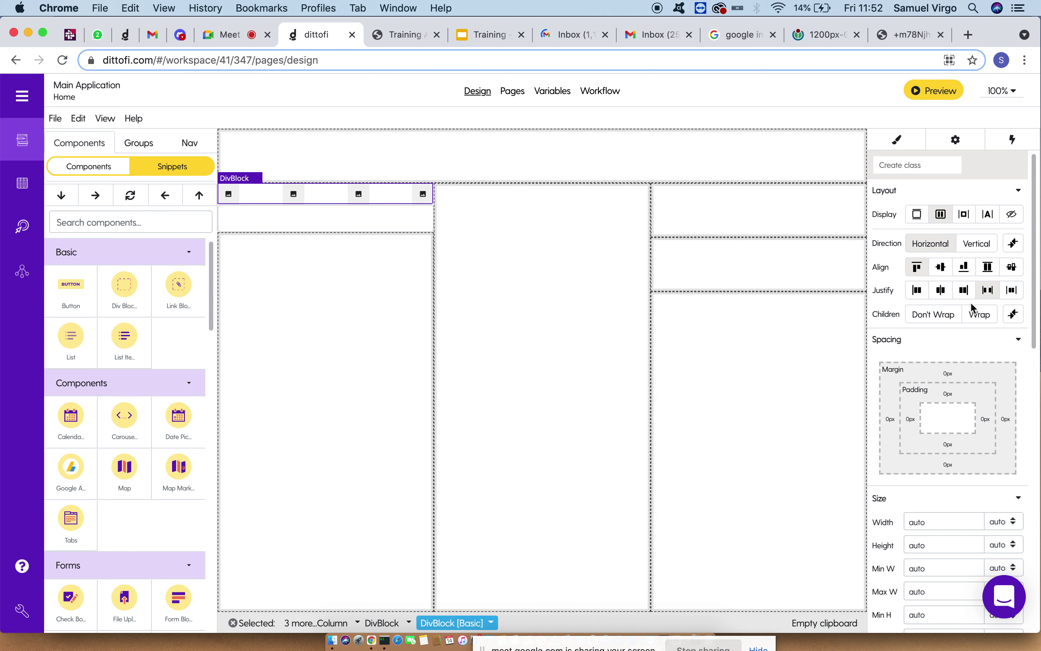
left_click(1010, 295)
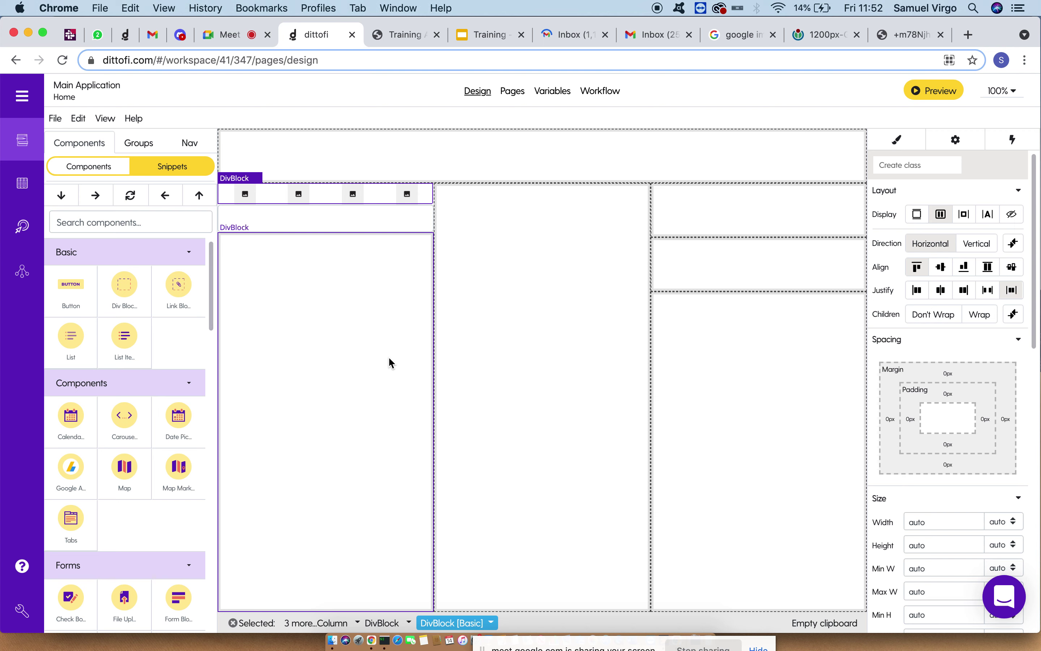
- Place a Tabs component inside the large div block below the text input in the left column
left_click(173, 218)
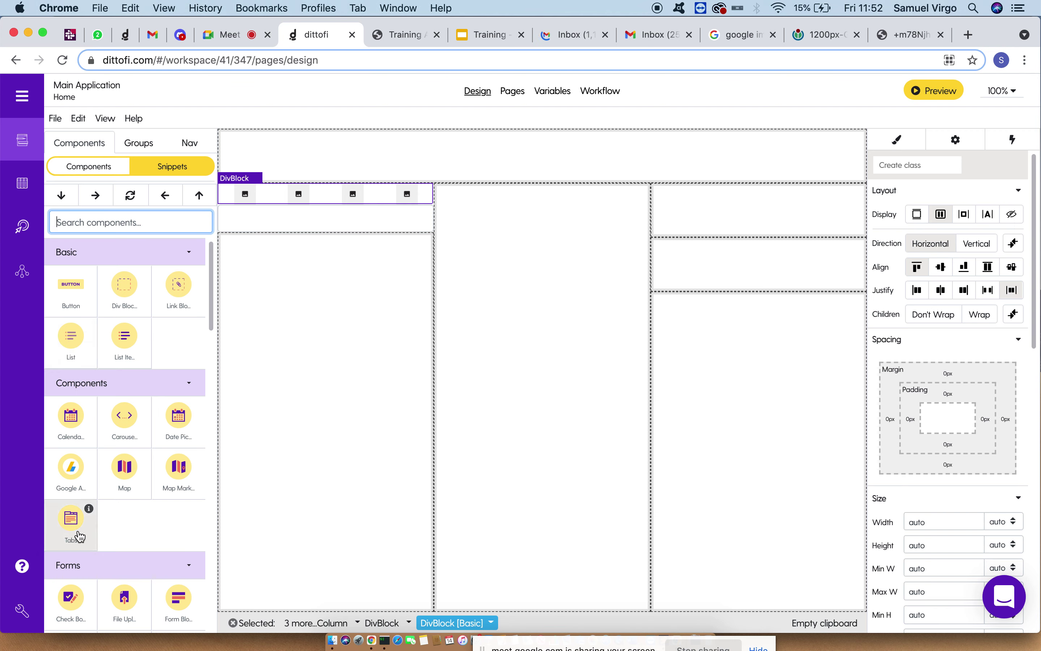
left_click_drag(78, 537, 319, 373)
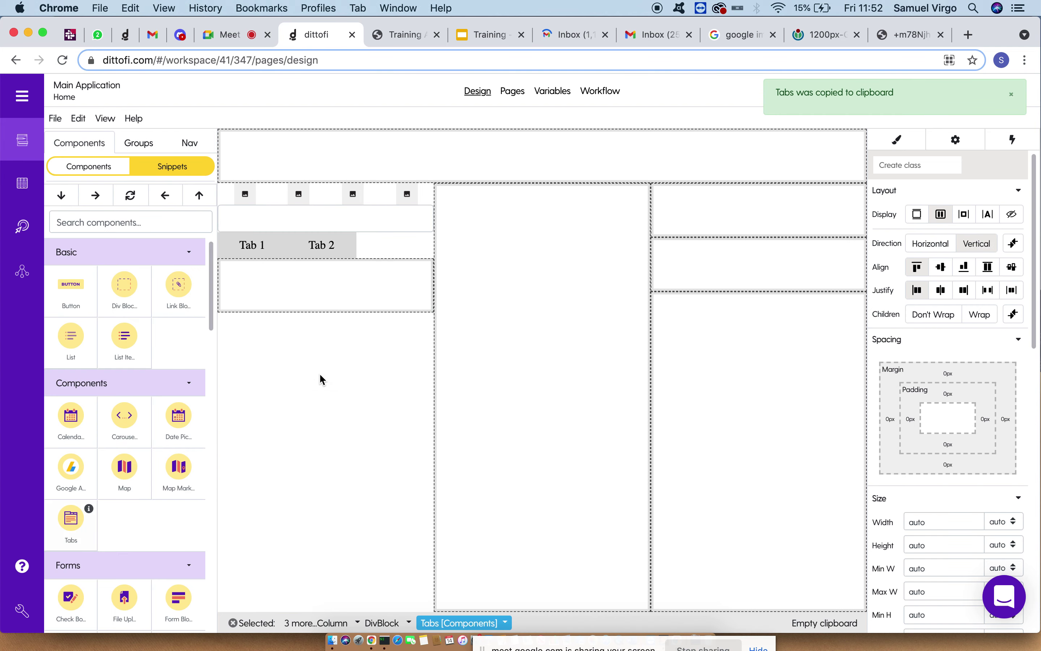
left_click(422, 198)
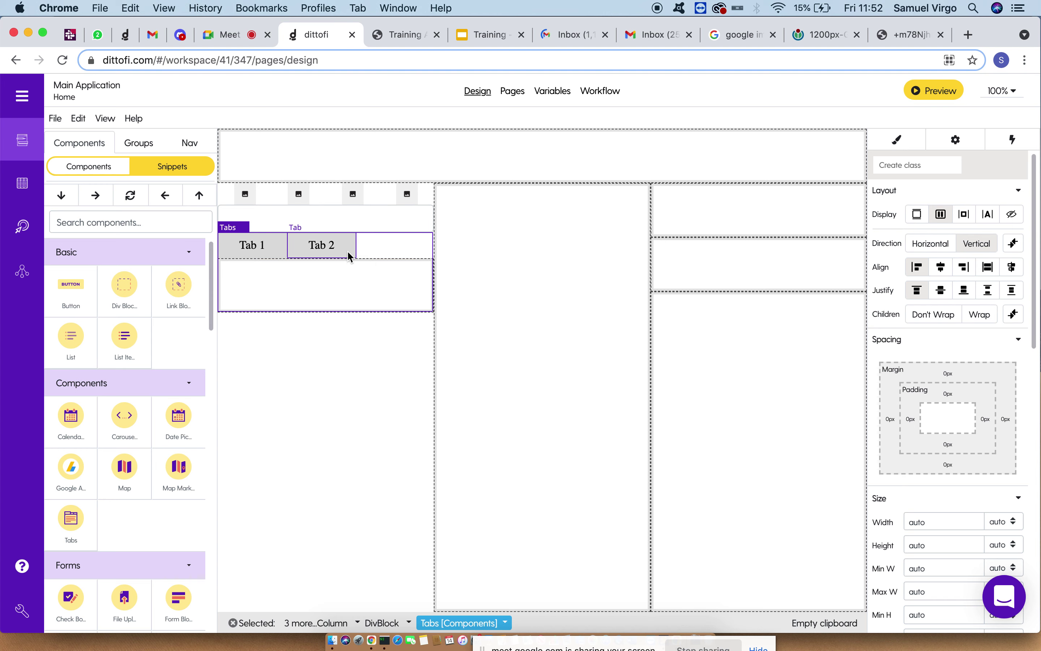
left_click(320, 252)
left_click(265, 252)
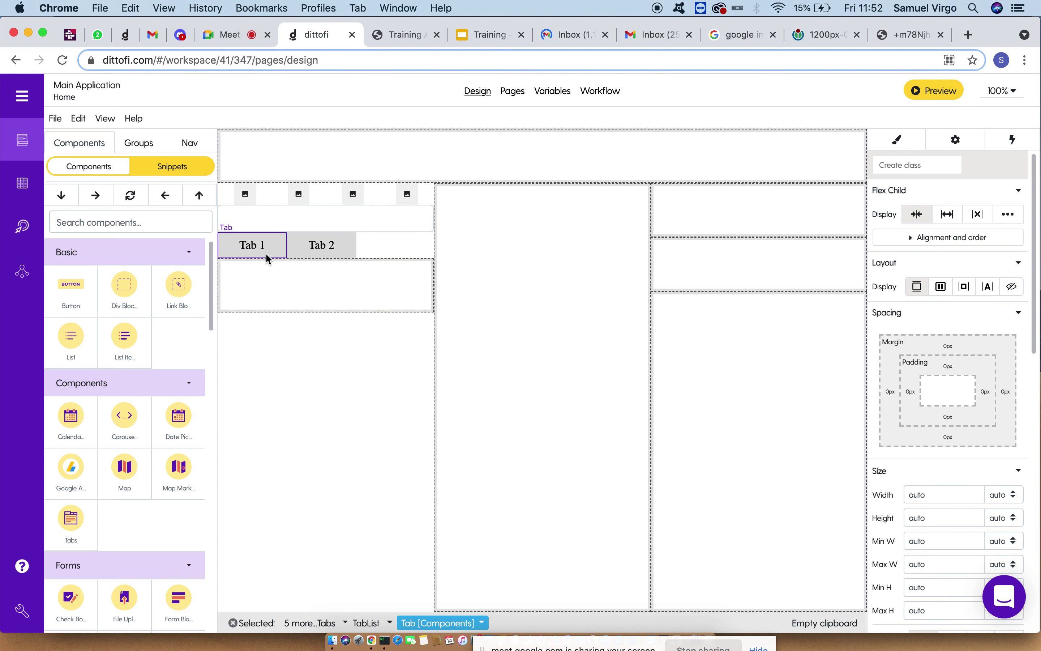
left_click(391, 255)
left_click(368, 296)
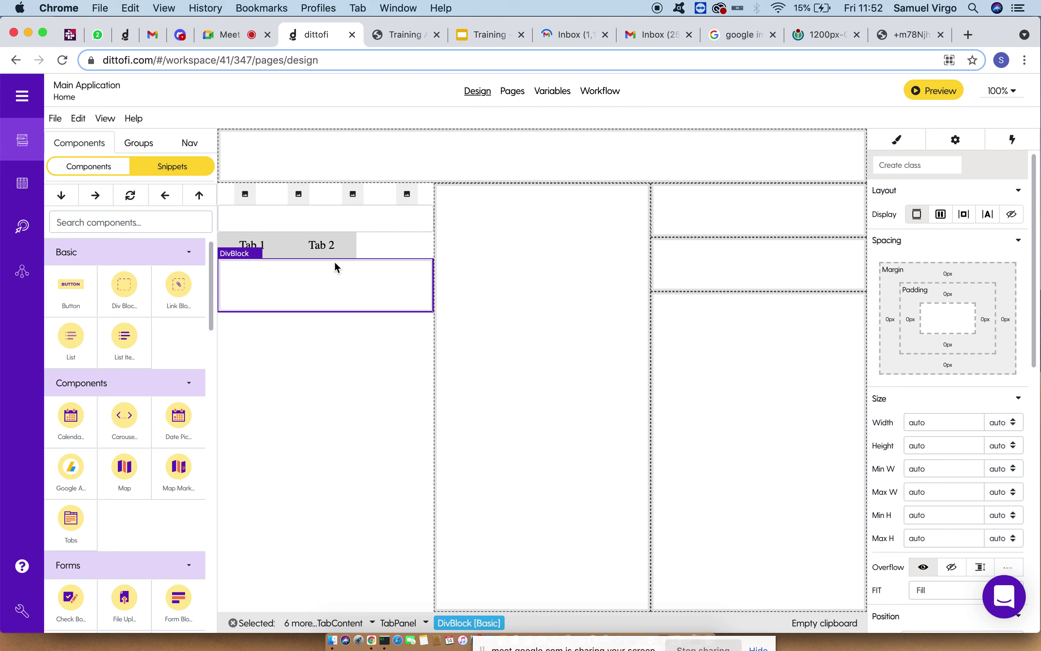
- Add a third tab to the Tabs component through its properties
left_click(337, 623)
left_click(375, 623)
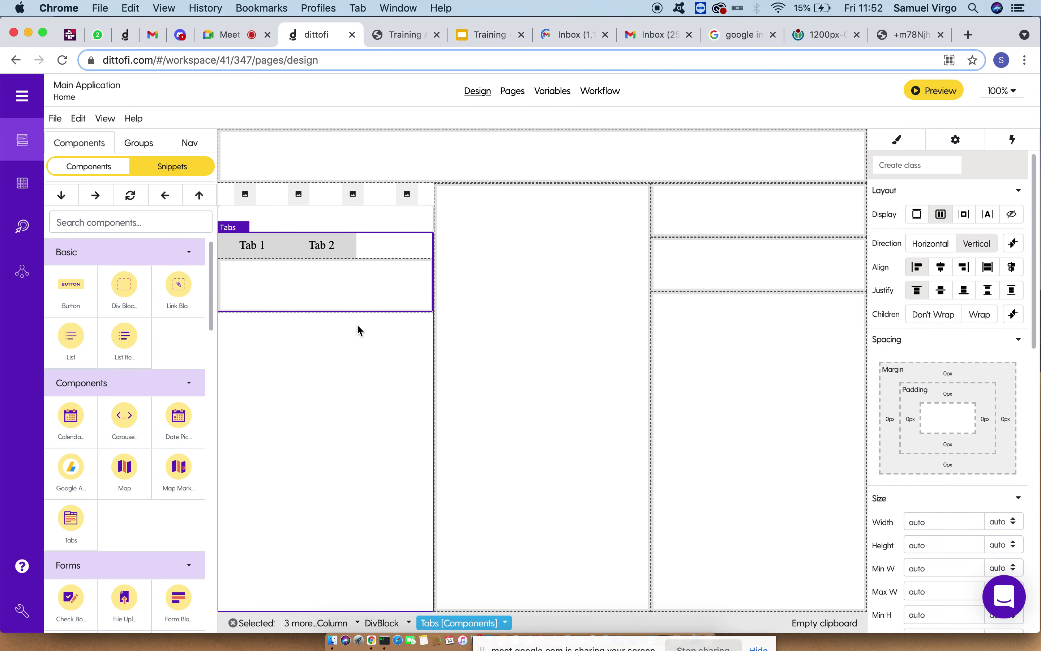
left_click(952, 143)
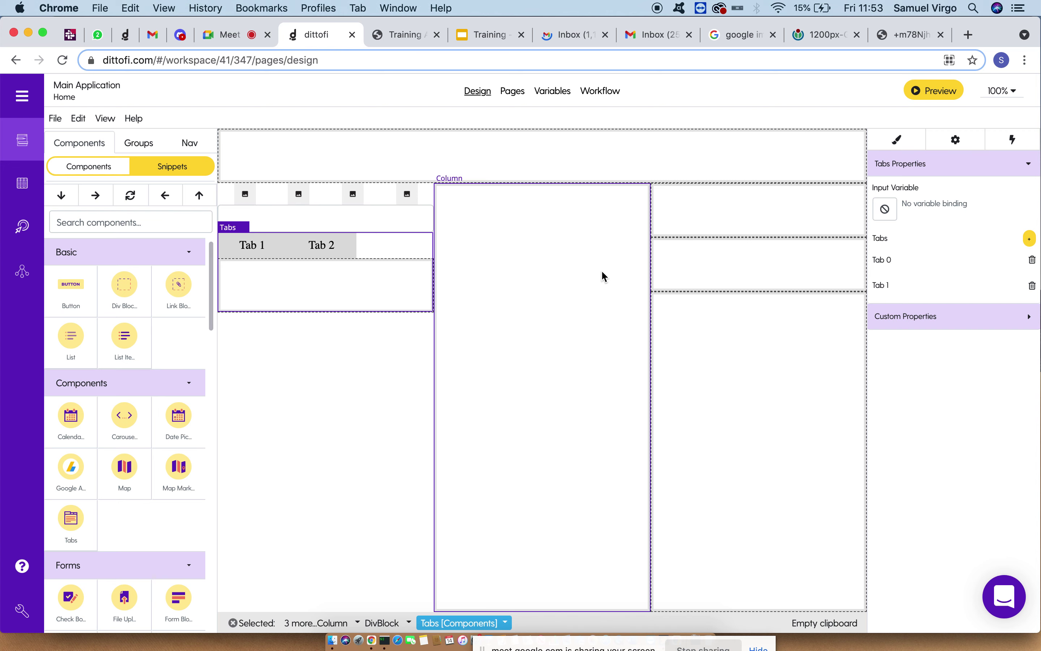
left_click(413, 197)
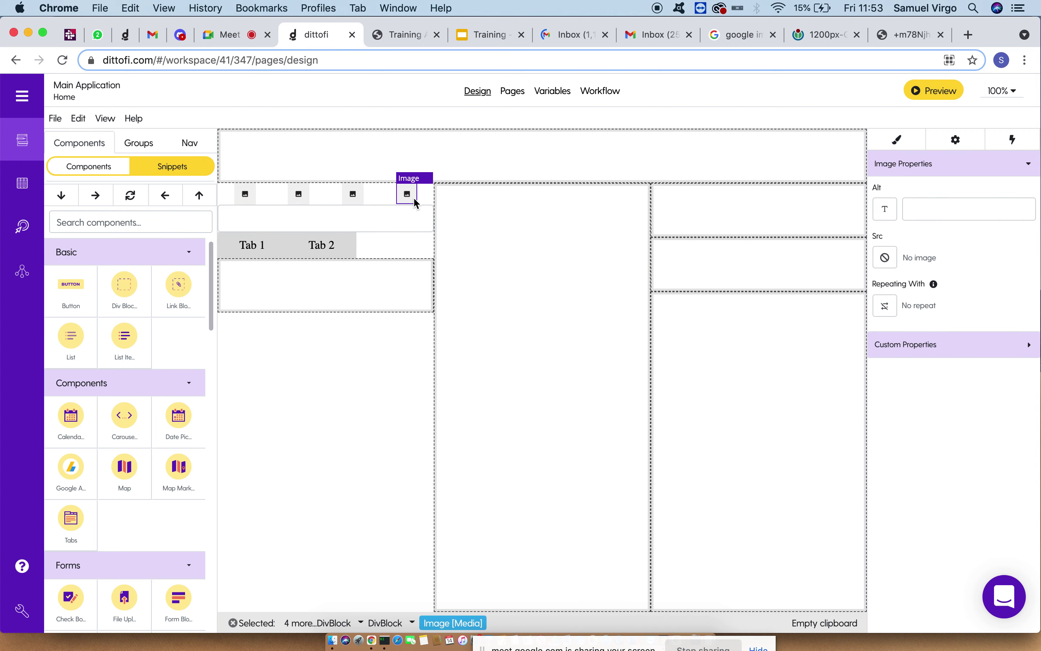
left_click(421, 248)
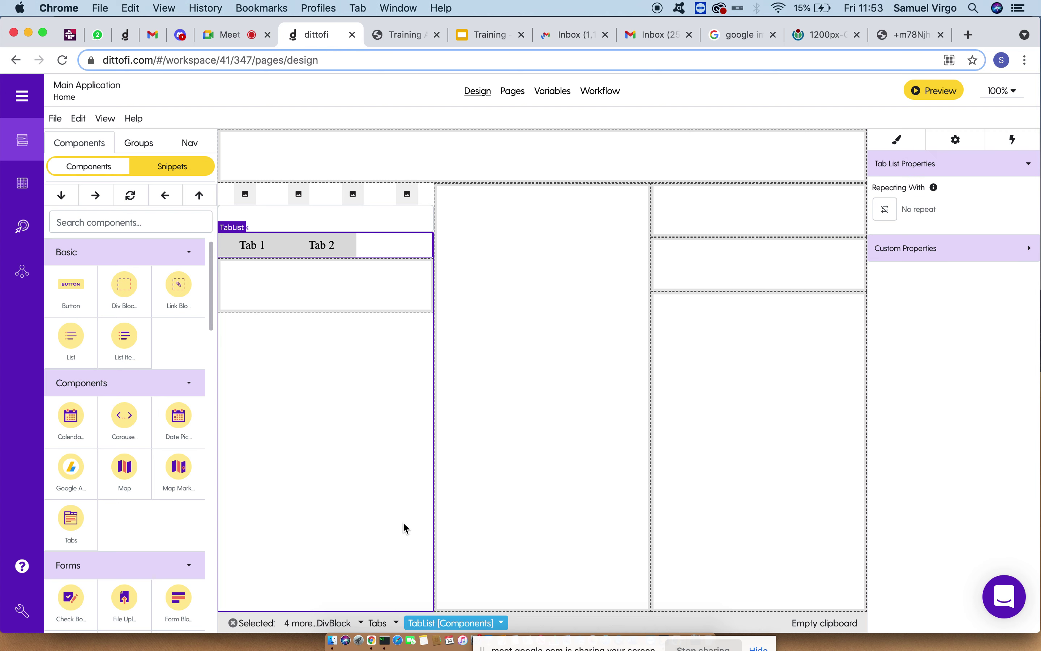
left_click(375, 623)
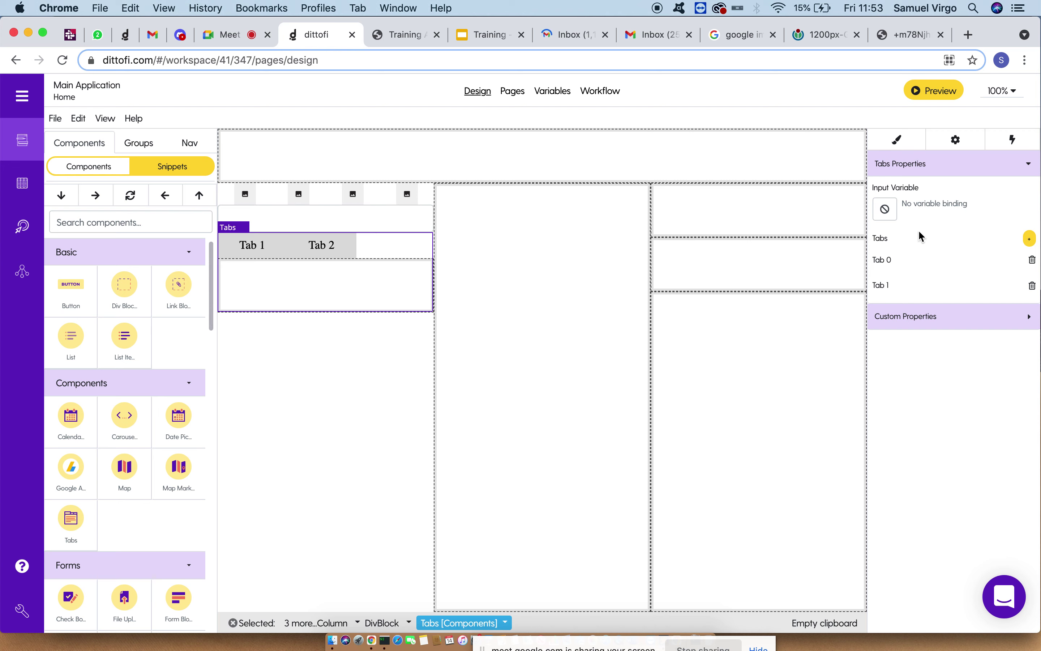
left_click(1030, 239)
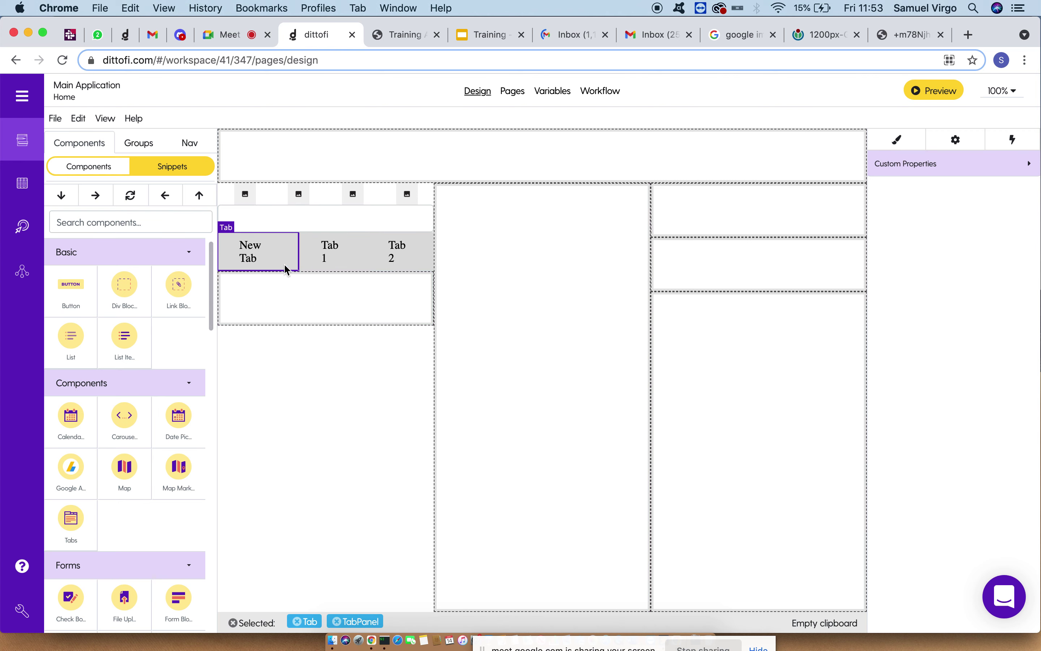
- Examine the labels of the three tabs and the div block inside the tab content area
left_click(253, 256)
double_click(253, 256)
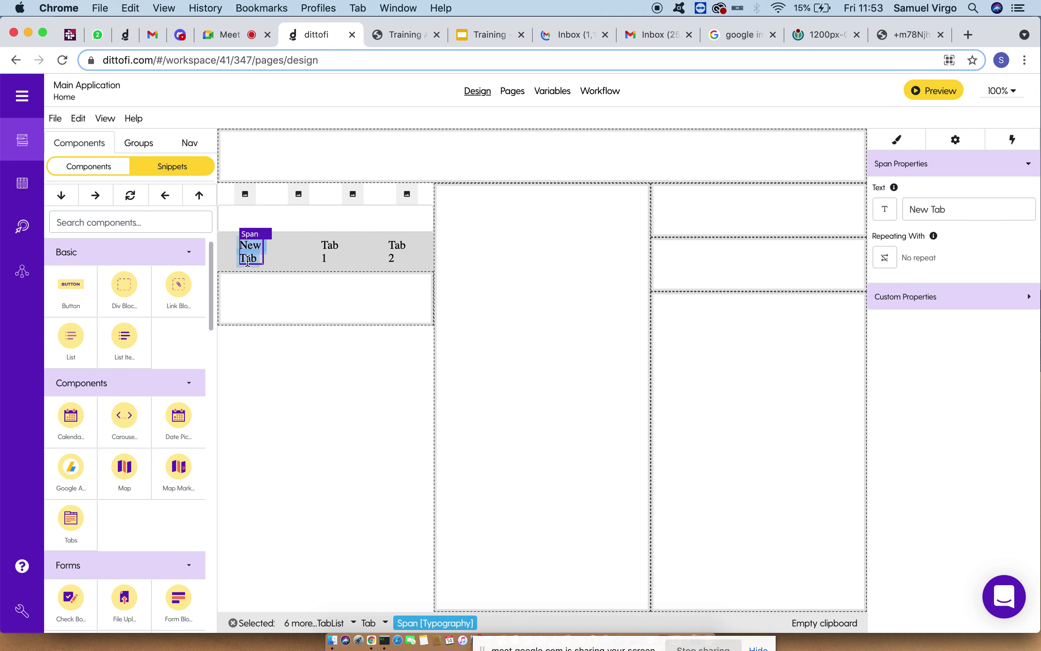
left_click(329, 255)
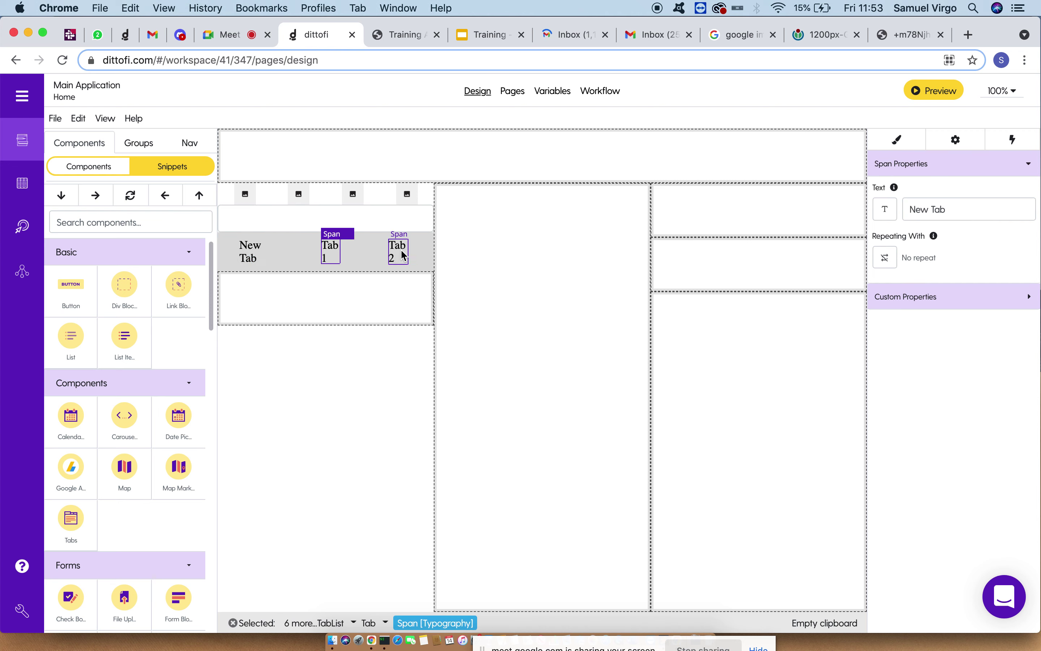
double_click(396, 254)
left_click(300, 315)
left_click(315, 397)
left_click(376, 298)
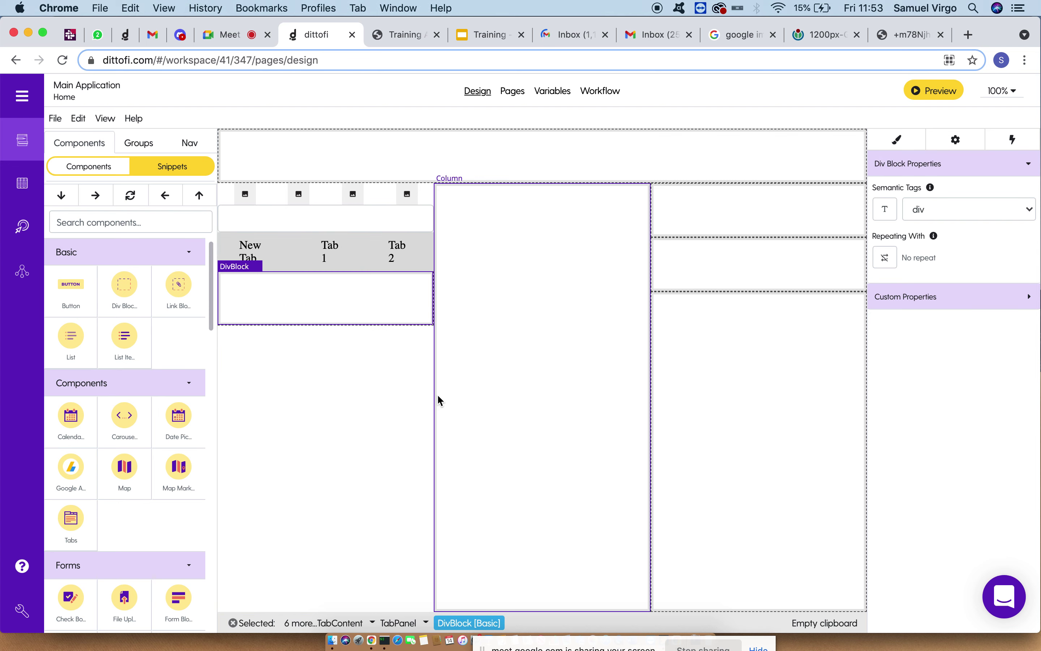
- Inspect the Tabs component's structure in the element tree, including its tab list, and view the New Tab and Tab 1 tabs
left_click(196, 146)
left_click(358, 363)
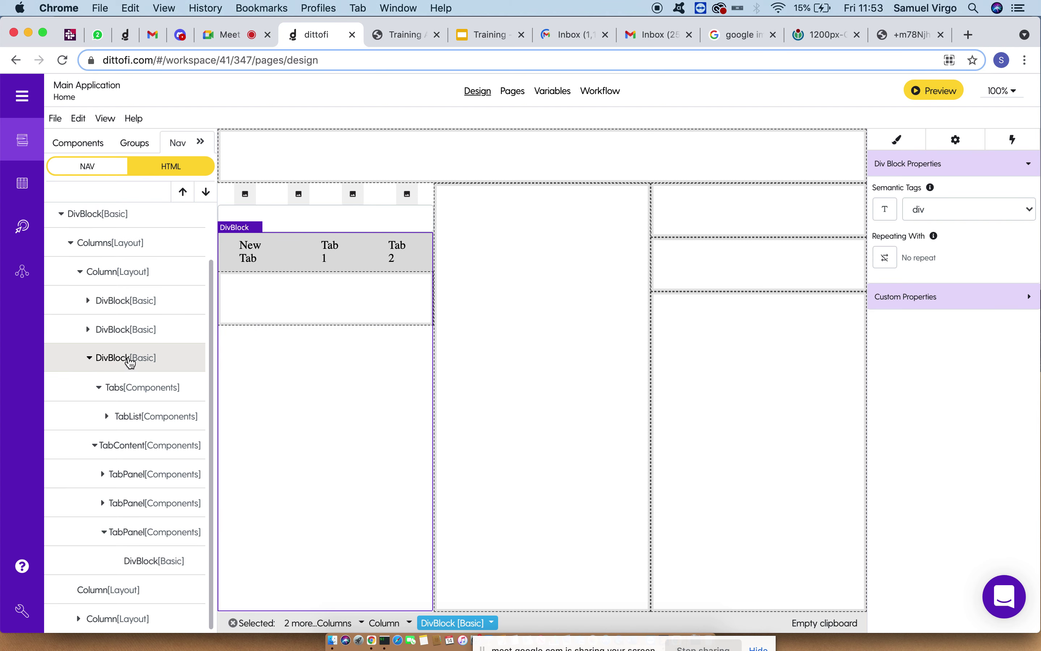
left_click(155, 320)
left_click(161, 297)
left_click(253, 254)
left_click(313, 265)
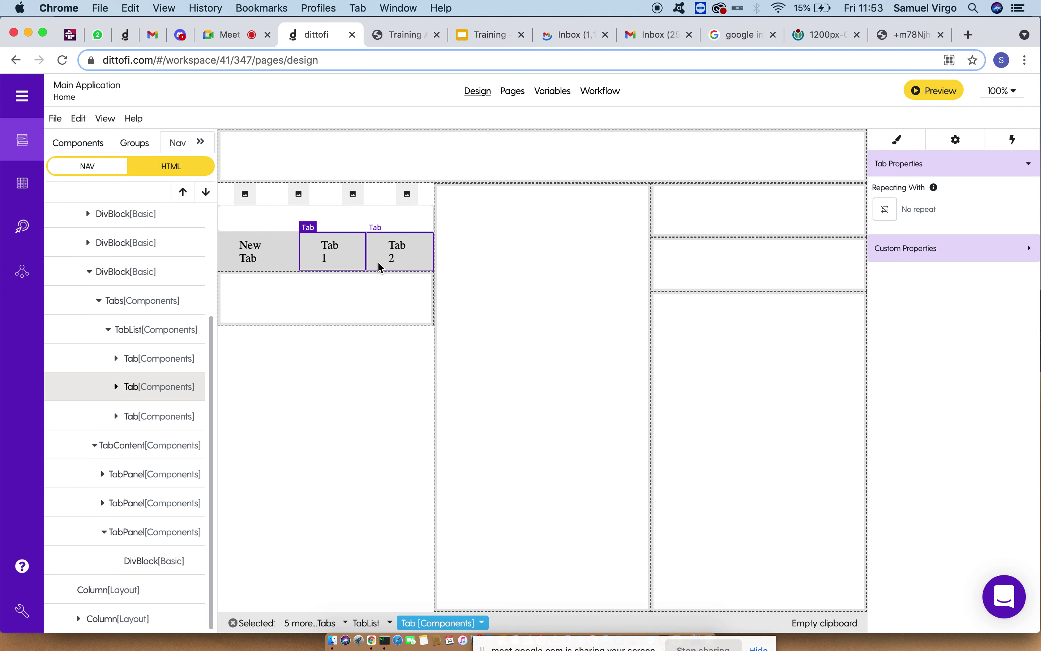
- Place a Button inside the div block in Tab 2's content area
left_click(377, 261)
left_click(309, 303)
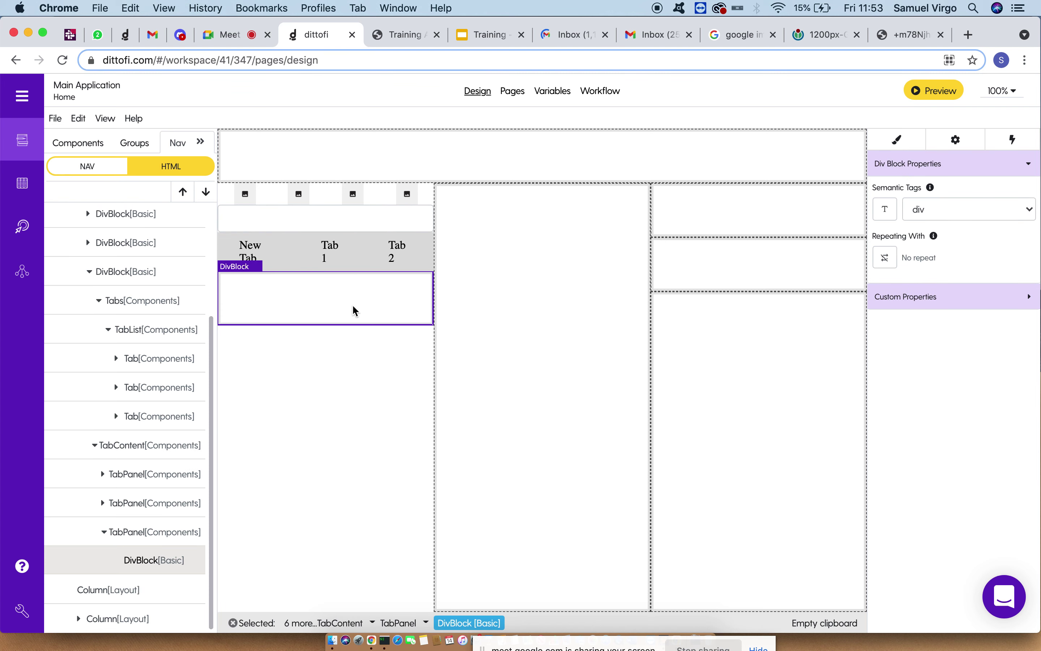
left_click(78, 149)
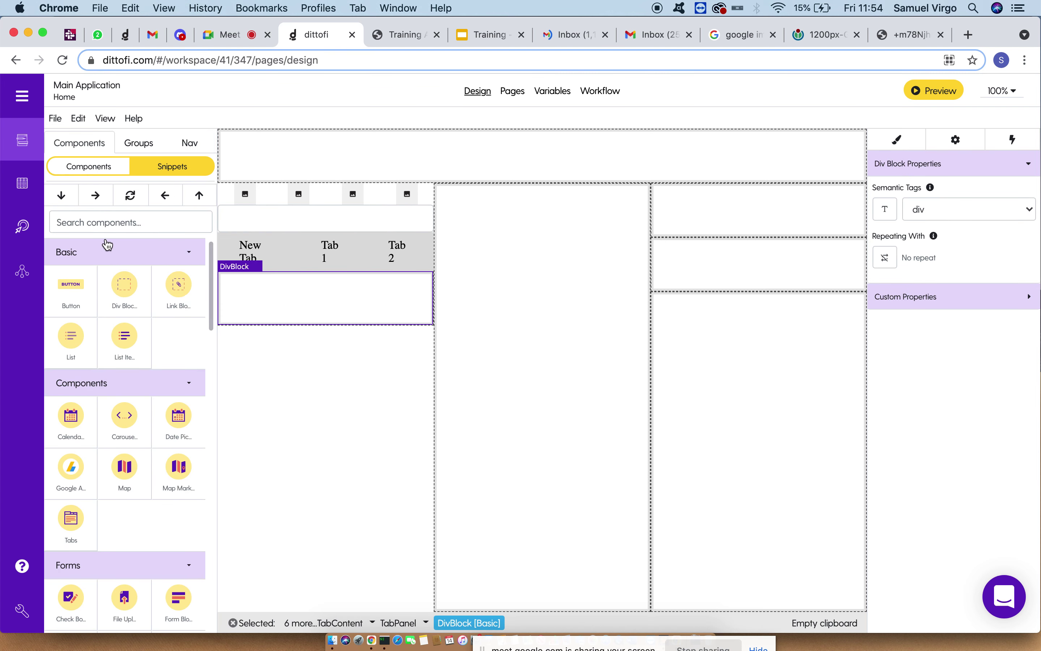
left_click(77, 288)
left_click(102, 196)
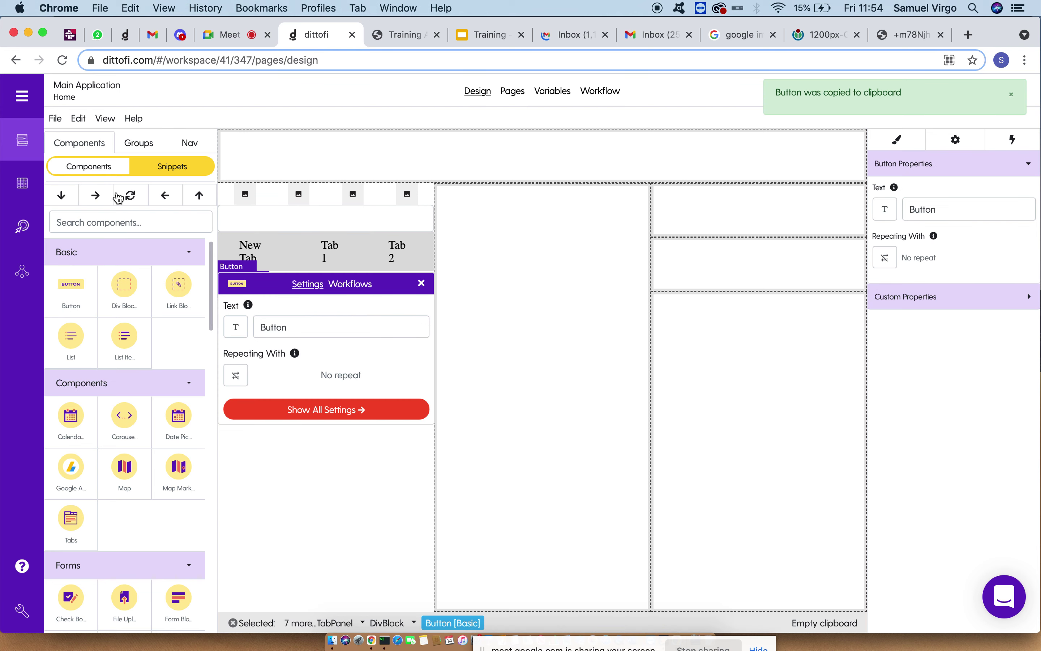
left_click(423, 287)
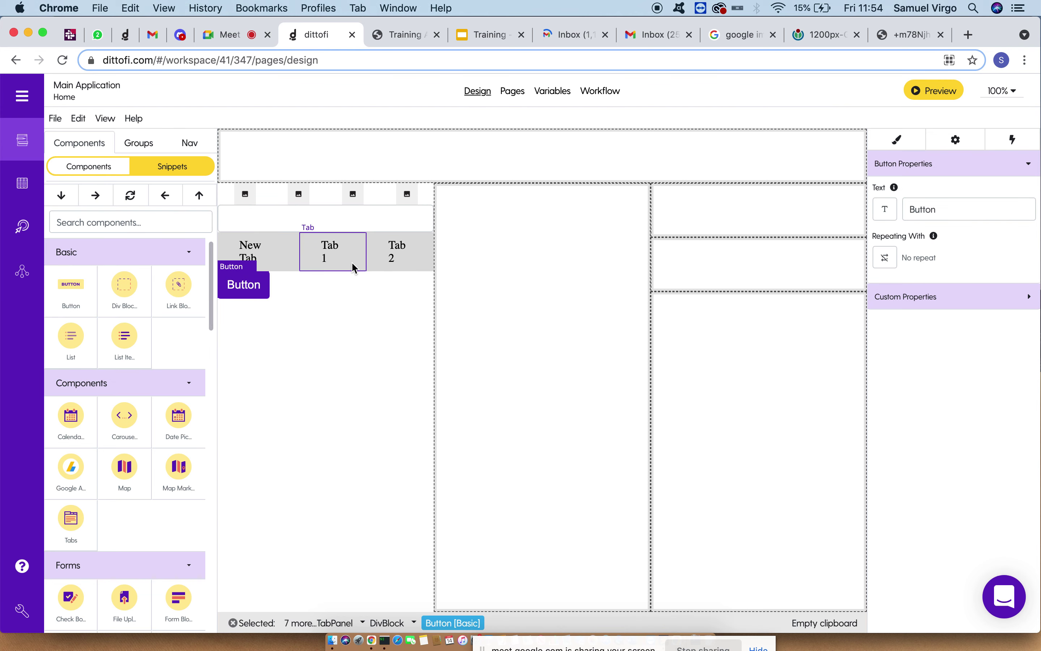
- Place a List inside the div block in Tab 1's content area
left_click(351, 261)
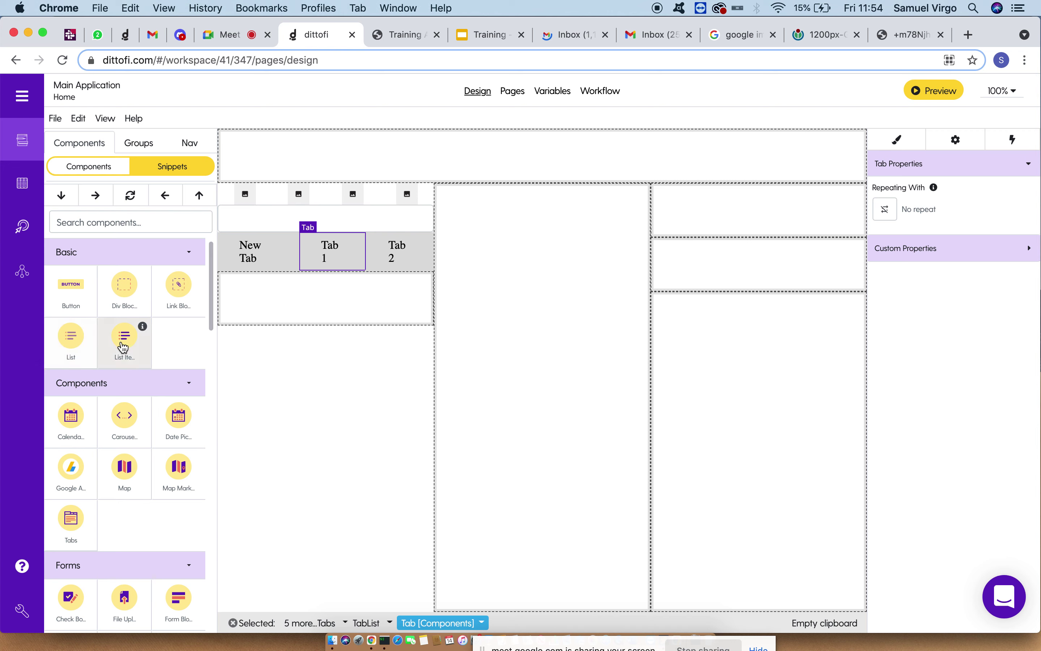
left_click(69, 344)
left_click(300, 303)
left_click(96, 196)
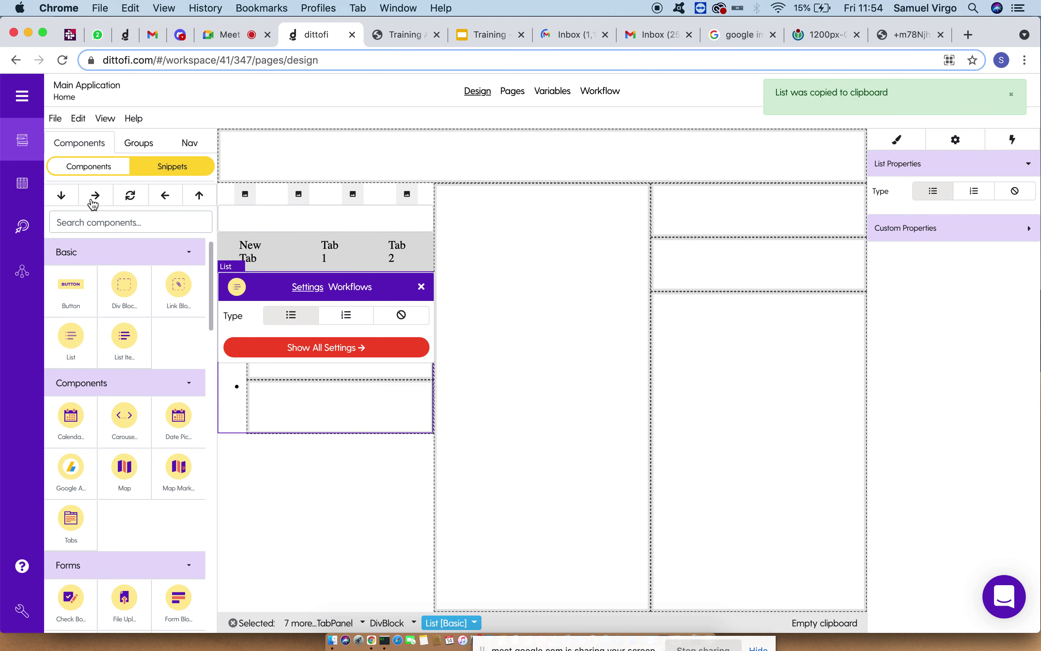
- Check the content of Tab 2, Tab 1 and New Tab, and view the app's list of pages
left_click(377, 263)
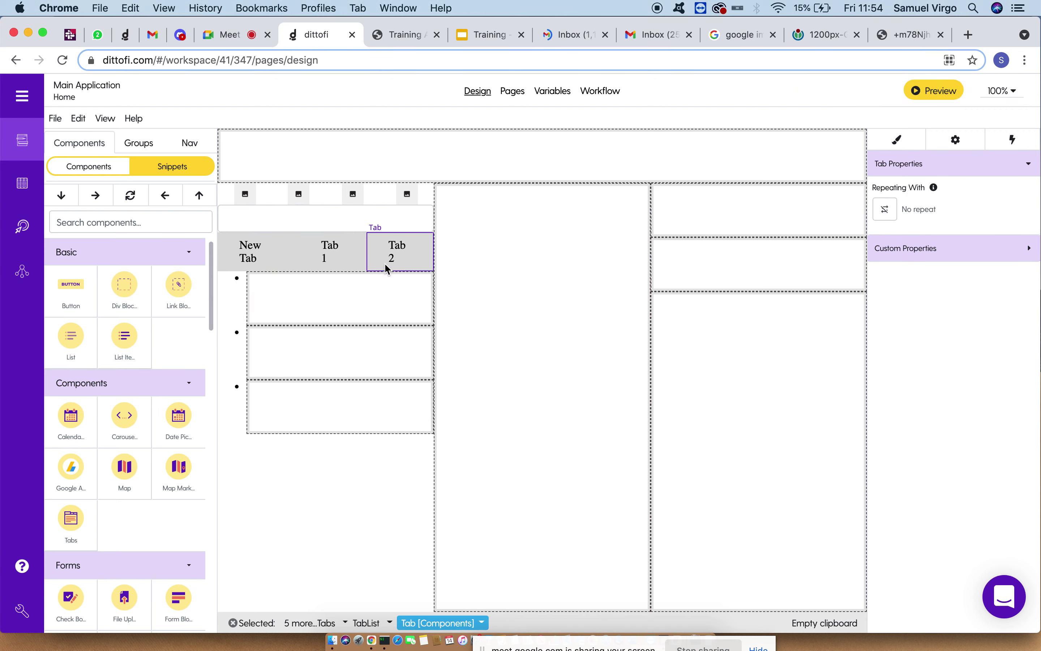
left_click(351, 263)
left_click(290, 263)
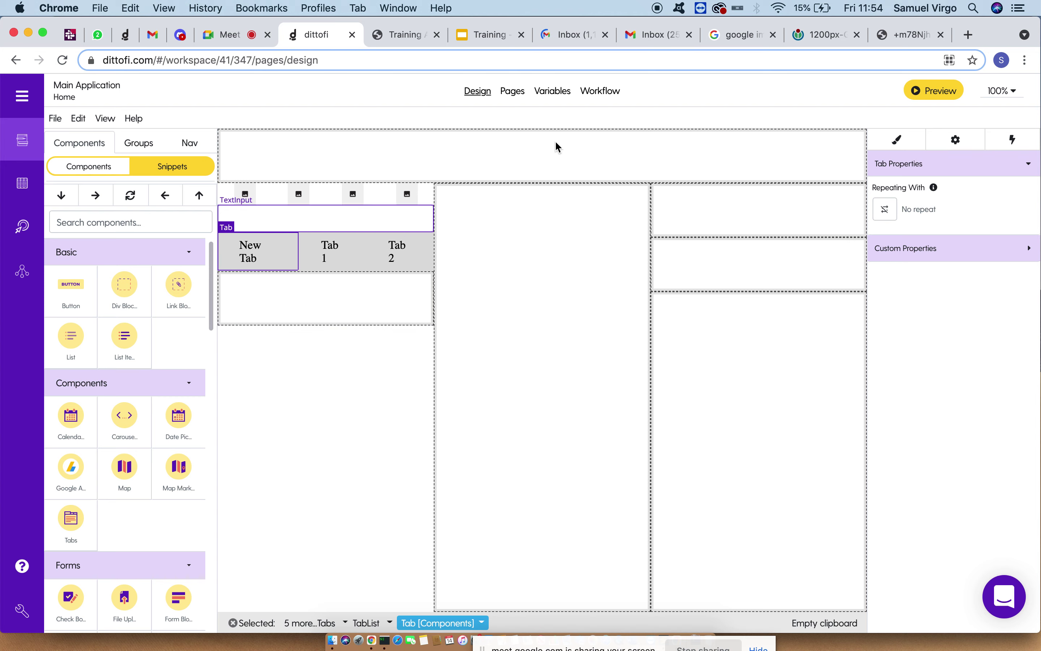
left_click(513, 92)
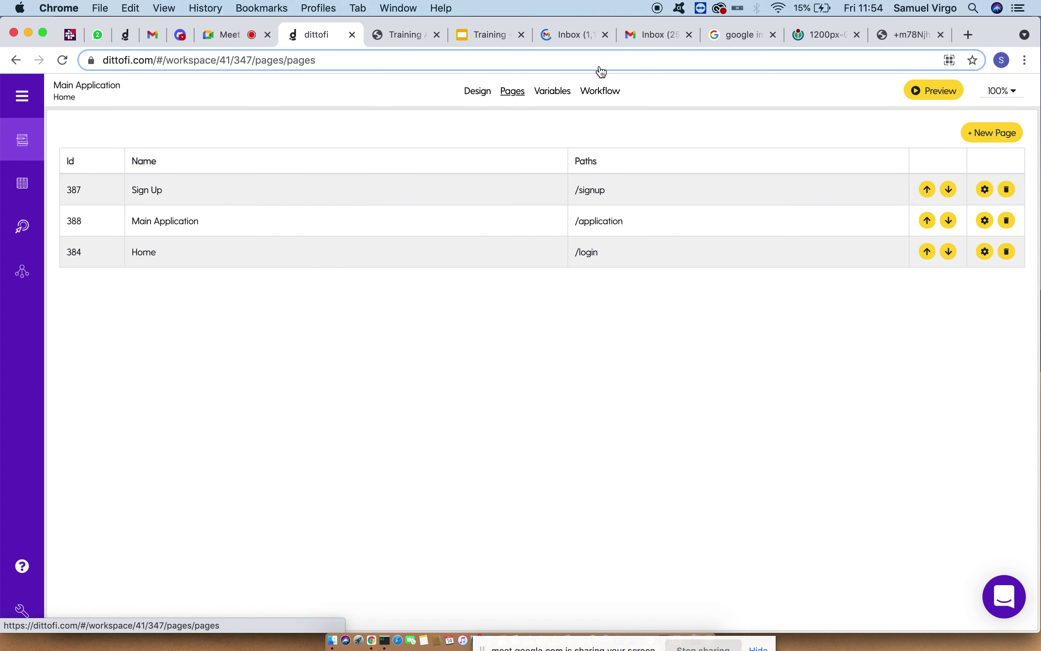
left_click(476, 93)
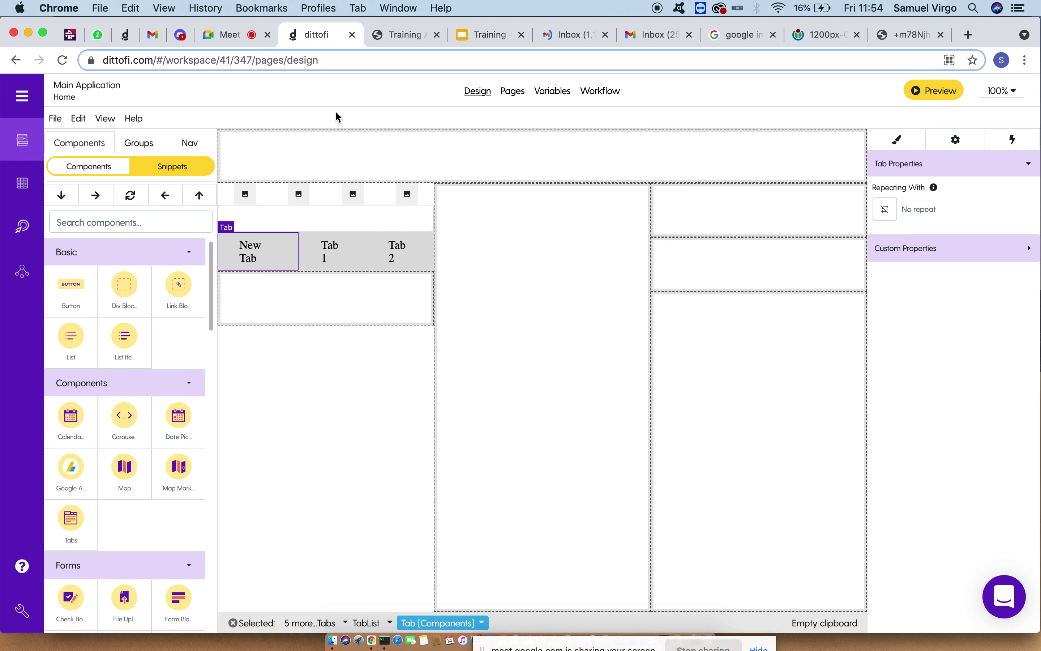
- Switch to the Google Meet call and read the participants' chat messages
left_click(219, 38)
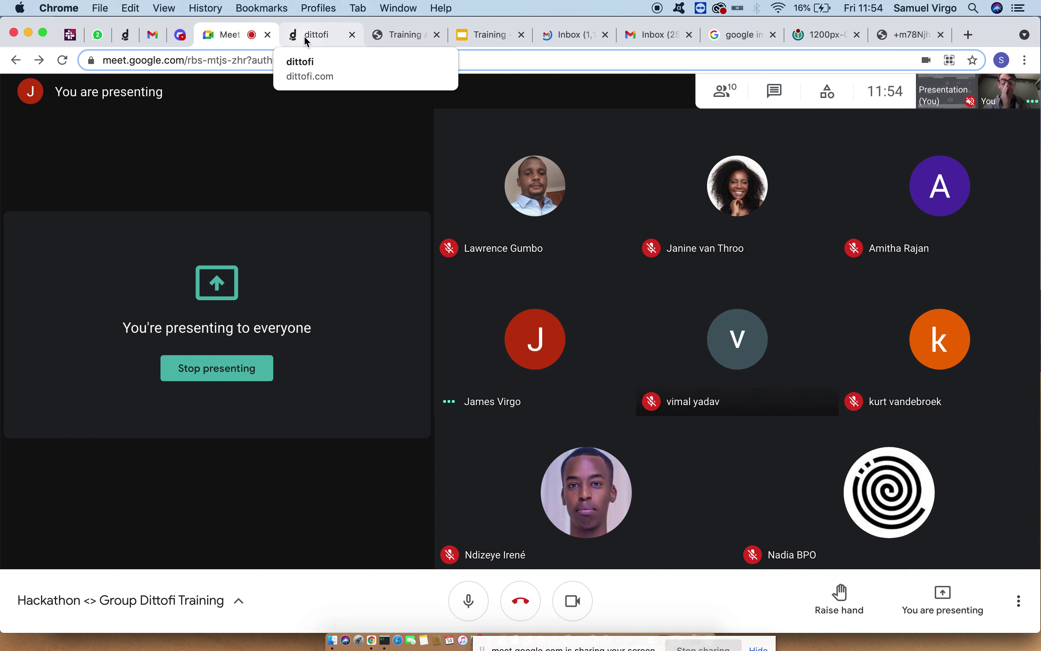
left_click(307, 40)
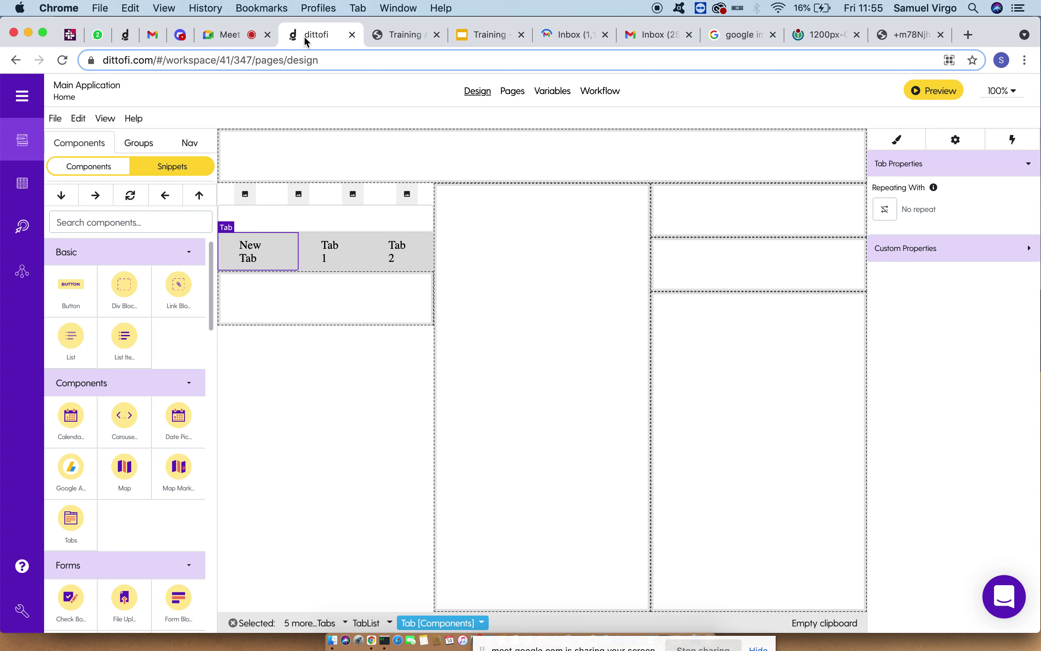
left_click(233, 35)
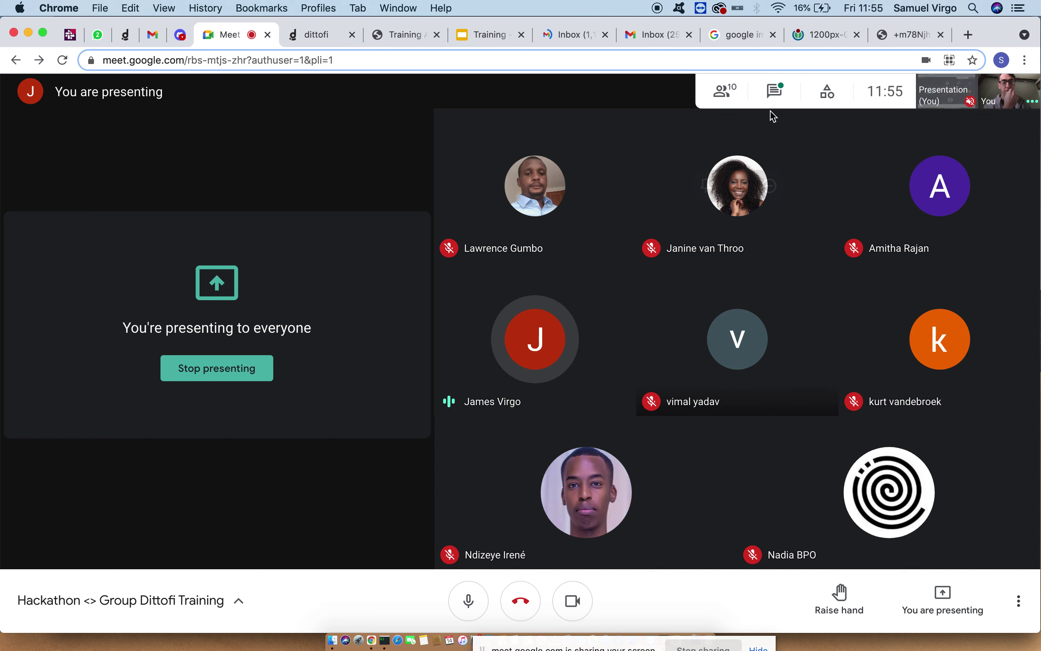
left_click(775, 92)
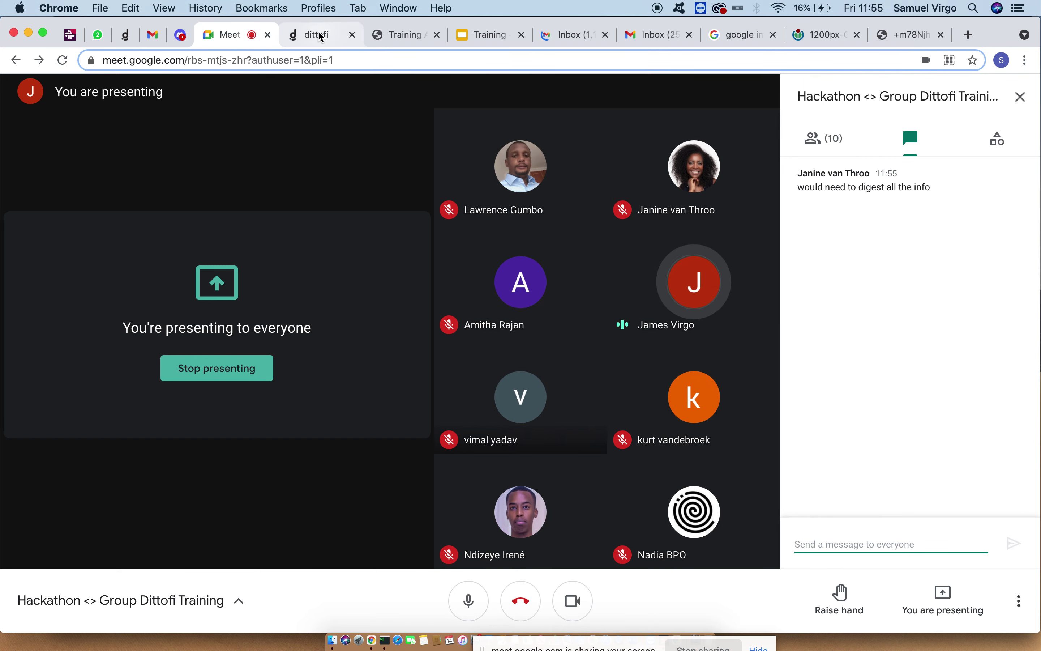
left_click(318, 38)
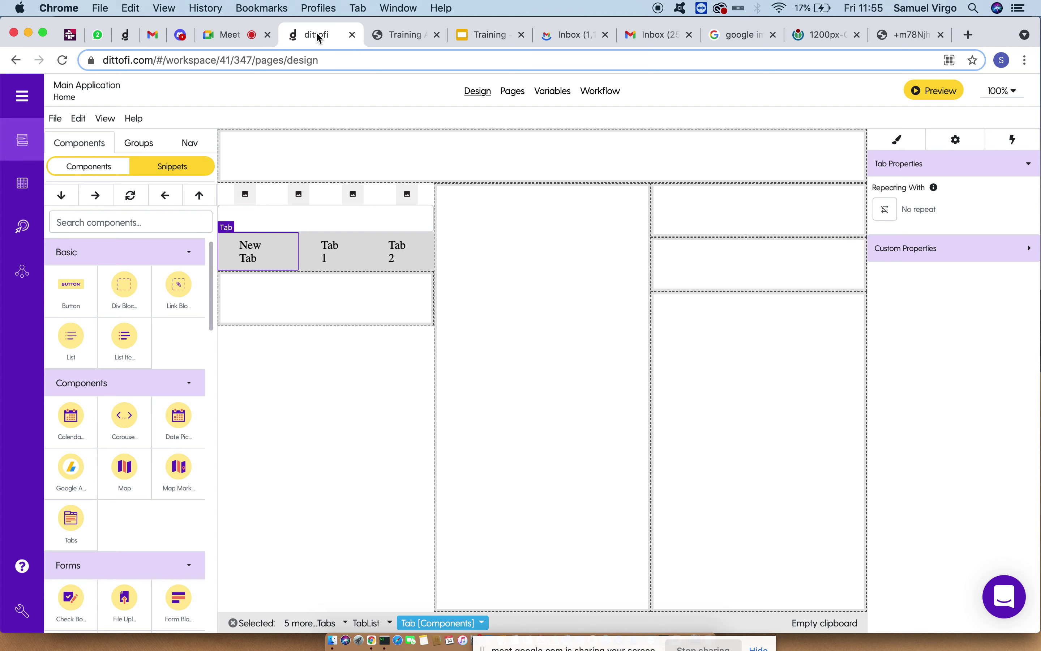
left_click(238, 35)
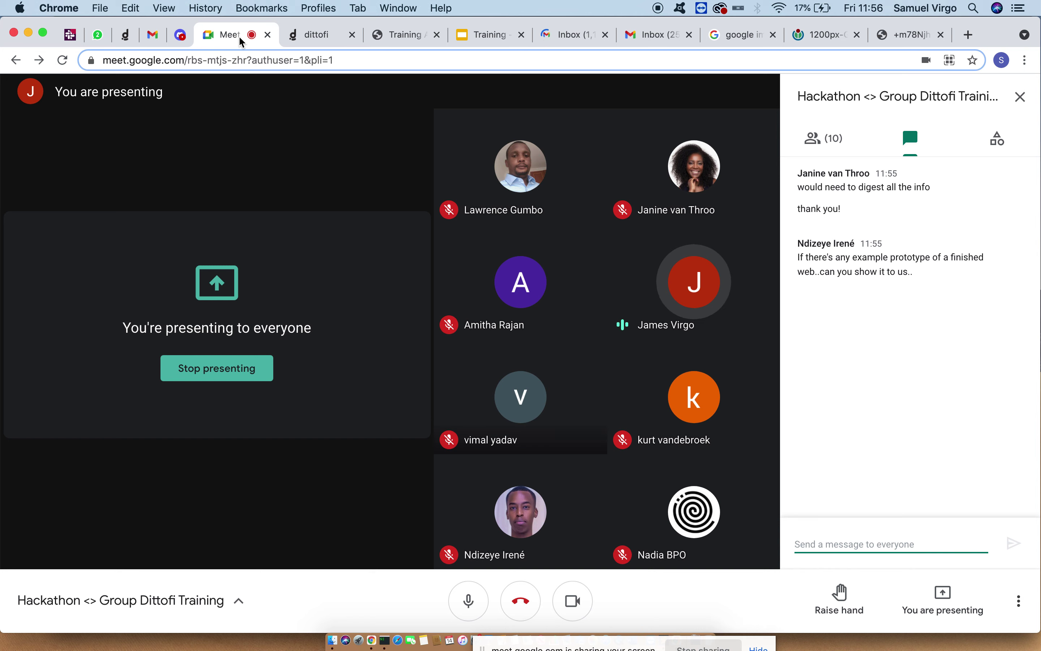
- Switch back to Dittofi, return to the workspaces overview and open the Music App
left_click(325, 34)
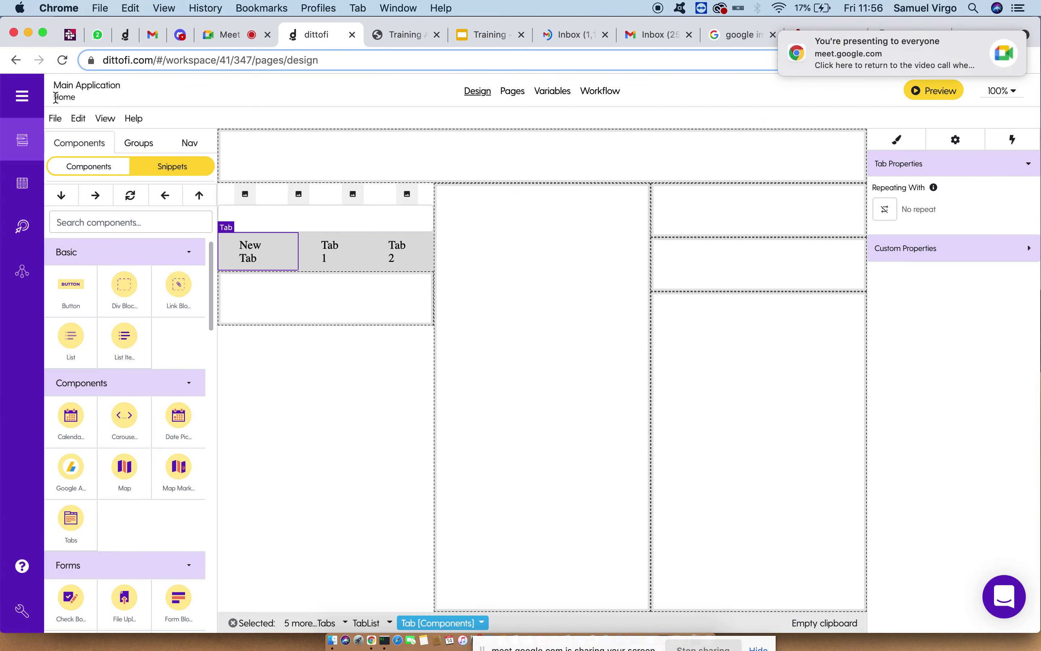
left_click(23, 99)
left_click(65, 317)
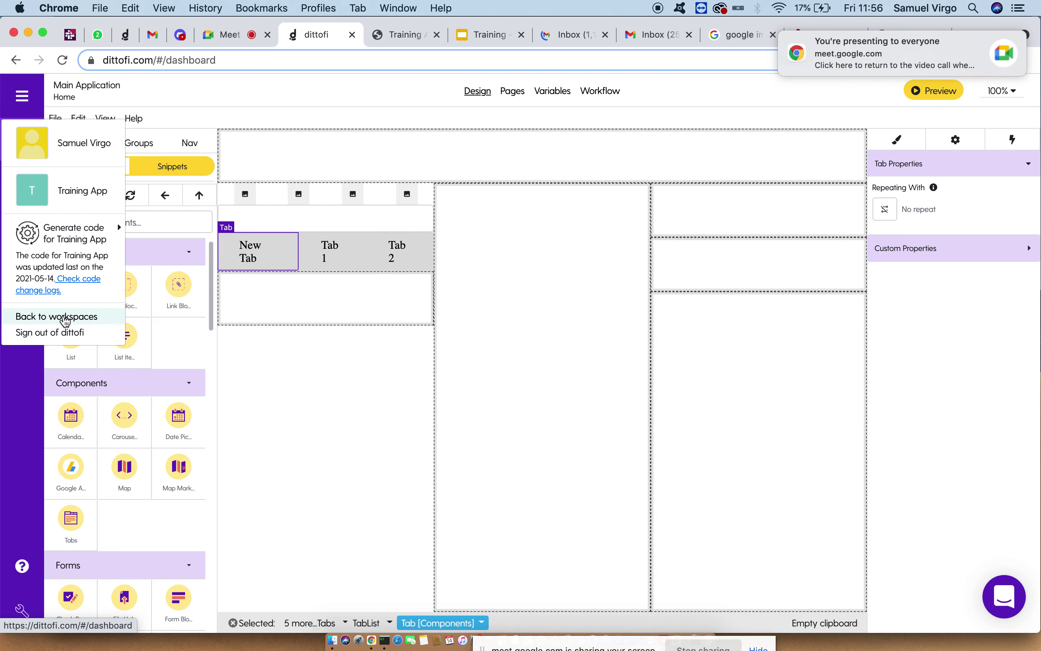
scroll(751, 235, "down", 20)
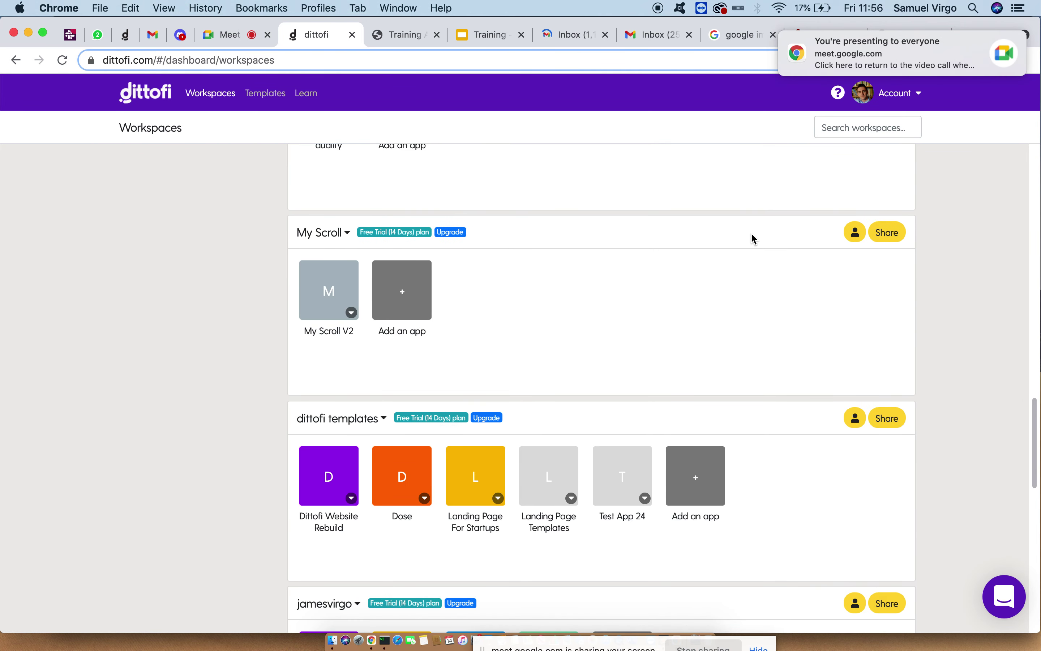
scroll(752, 234, "down", 8)
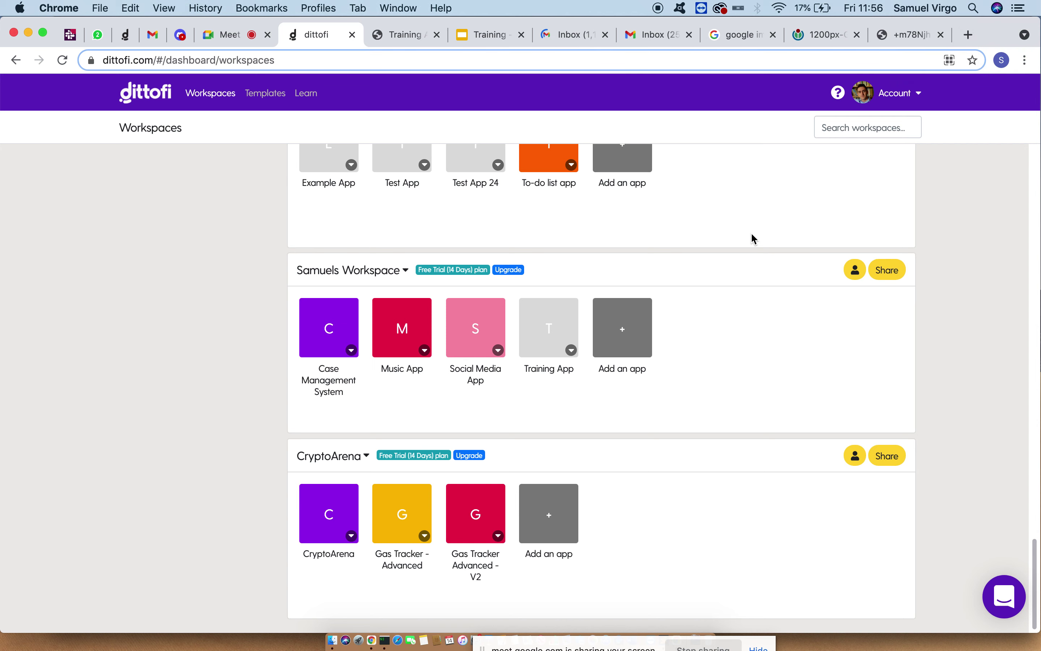
left_click(401, 318)
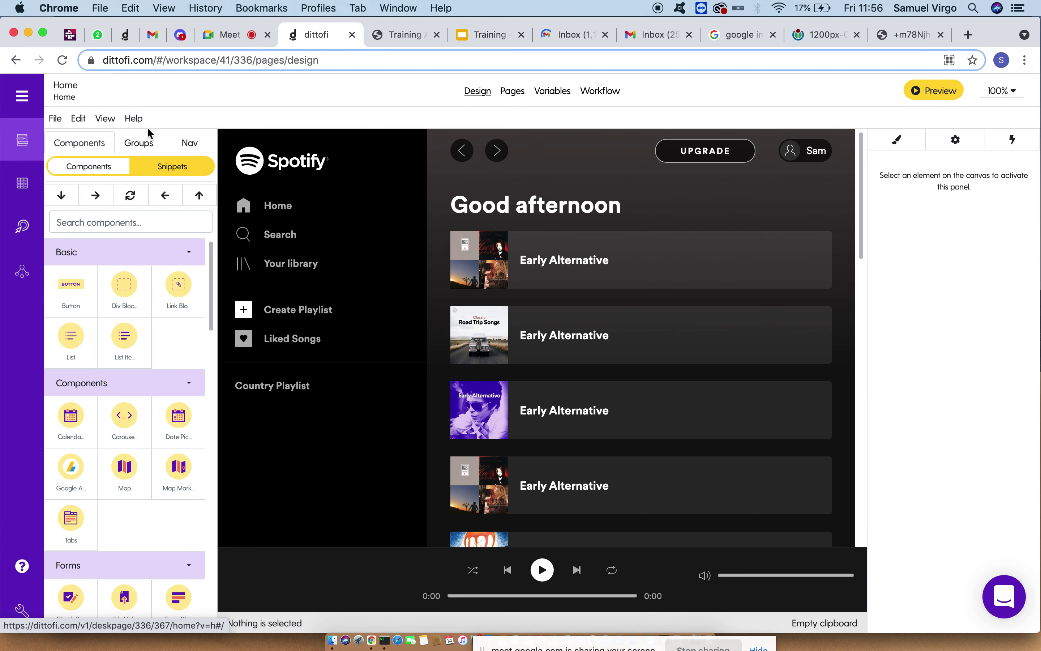
- Examine how the Music App's Home page is built, from the sidebar links and icons to the Early Alternative playlist card
left_click(338, 210)
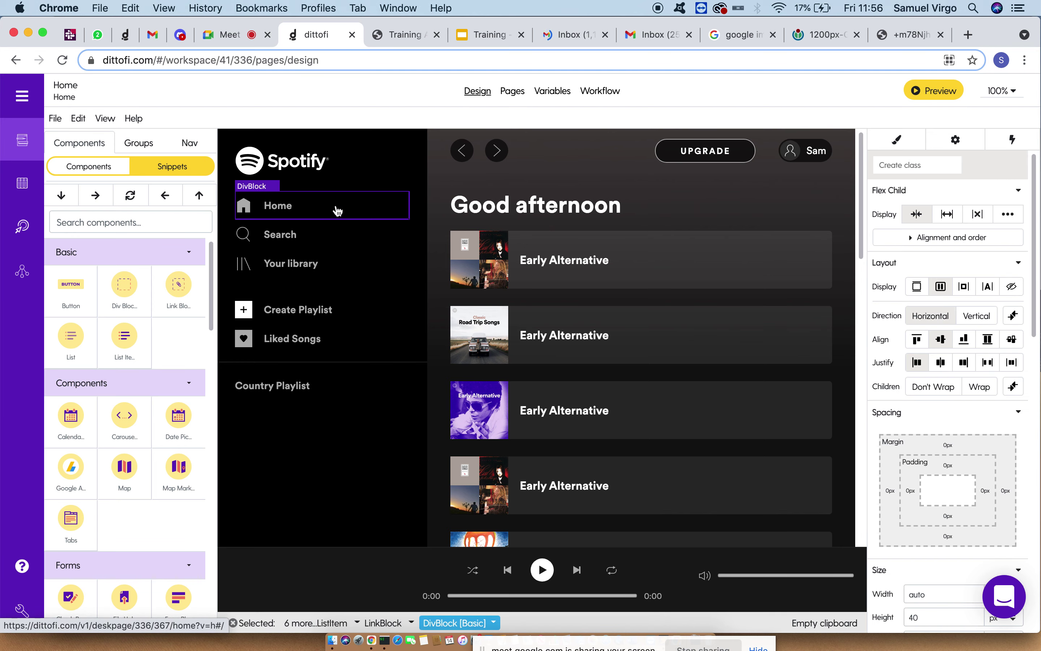
left_click(321, 231)
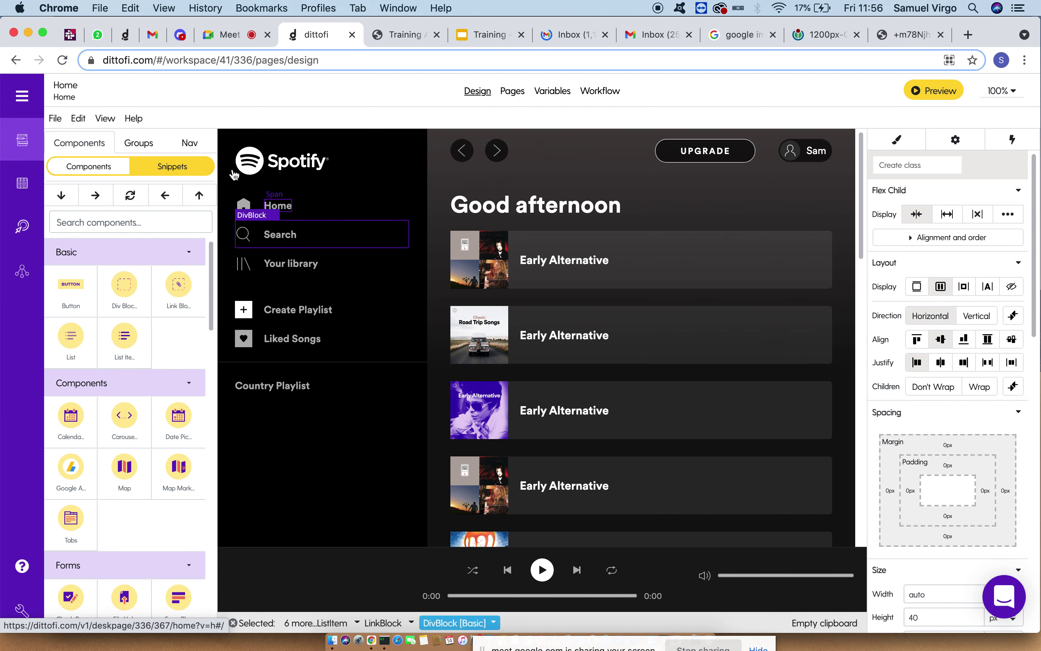
left_click(190, 144)
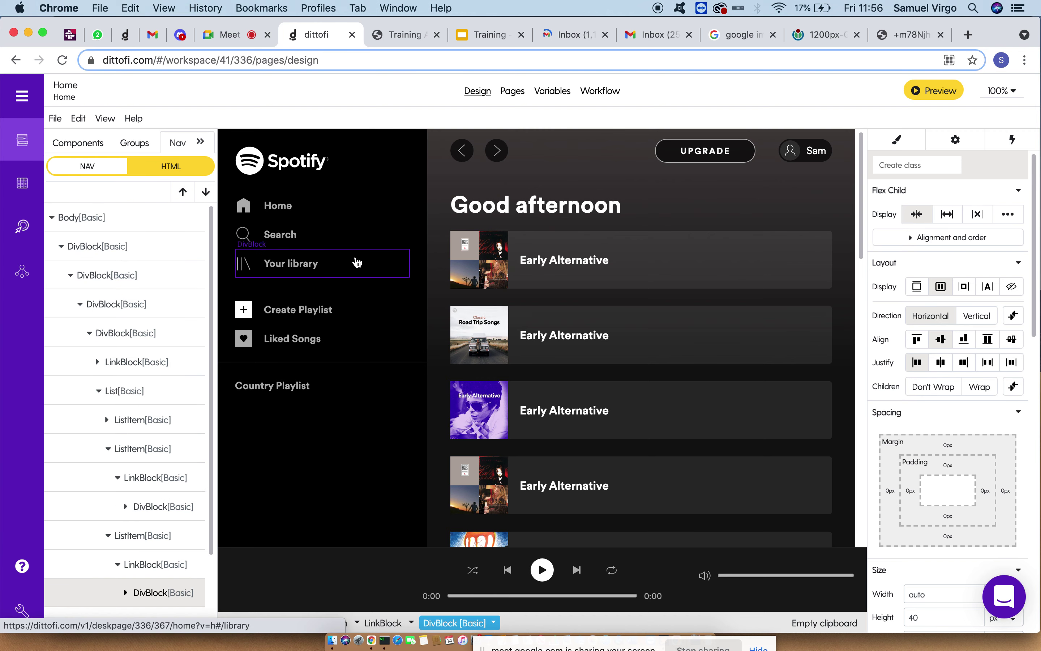
left_click(302, 264)
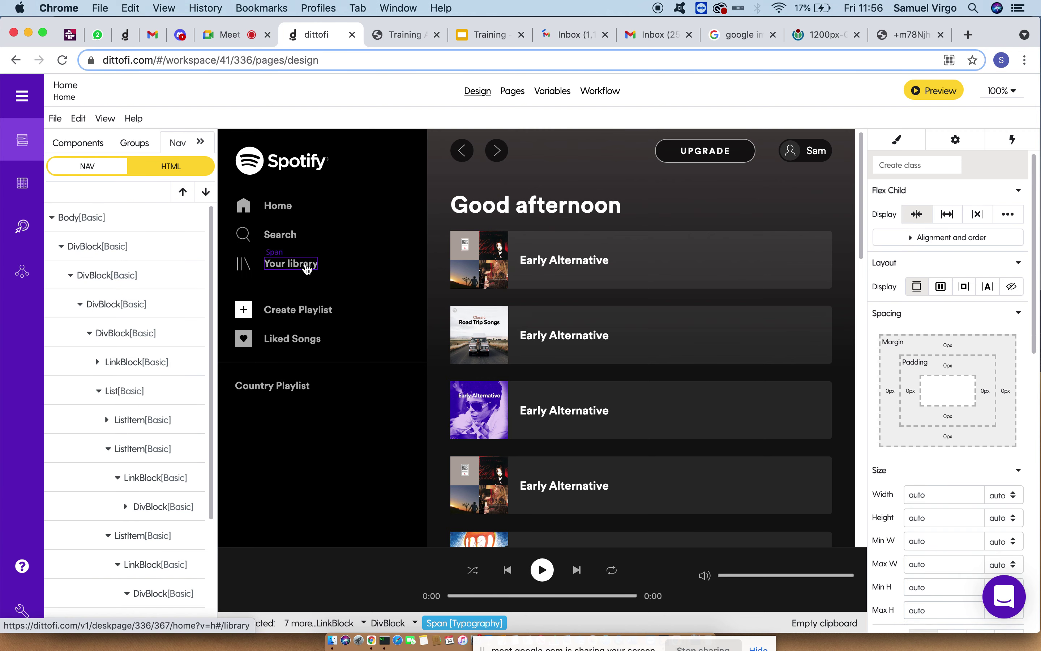
left_click(249, 265)
left_click(275, 309)
left_click(243, 311)
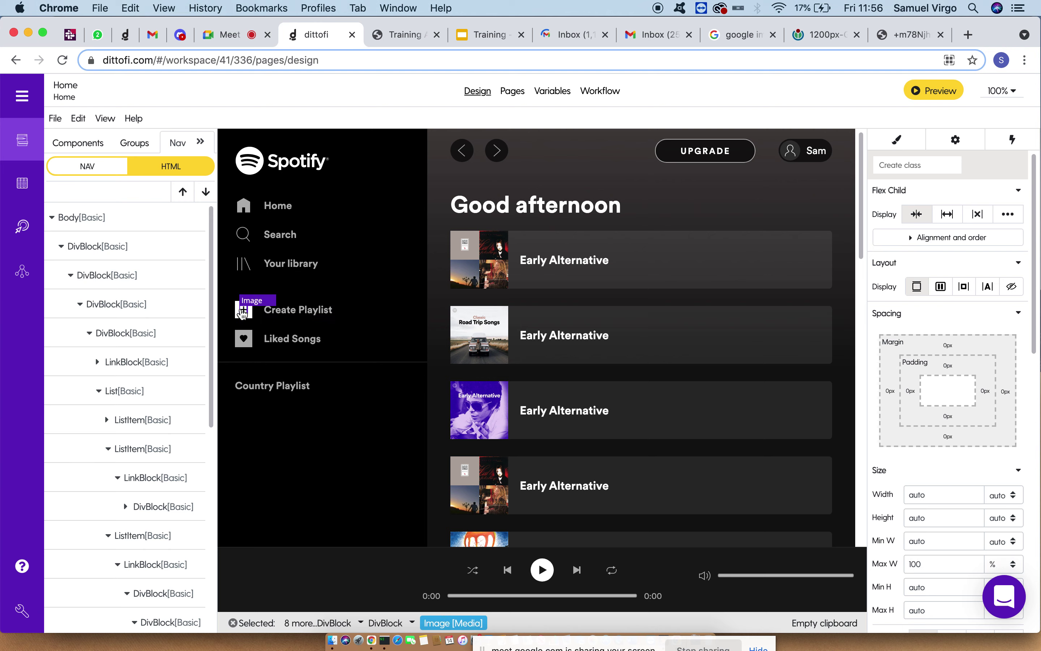
left_click(293, 339)
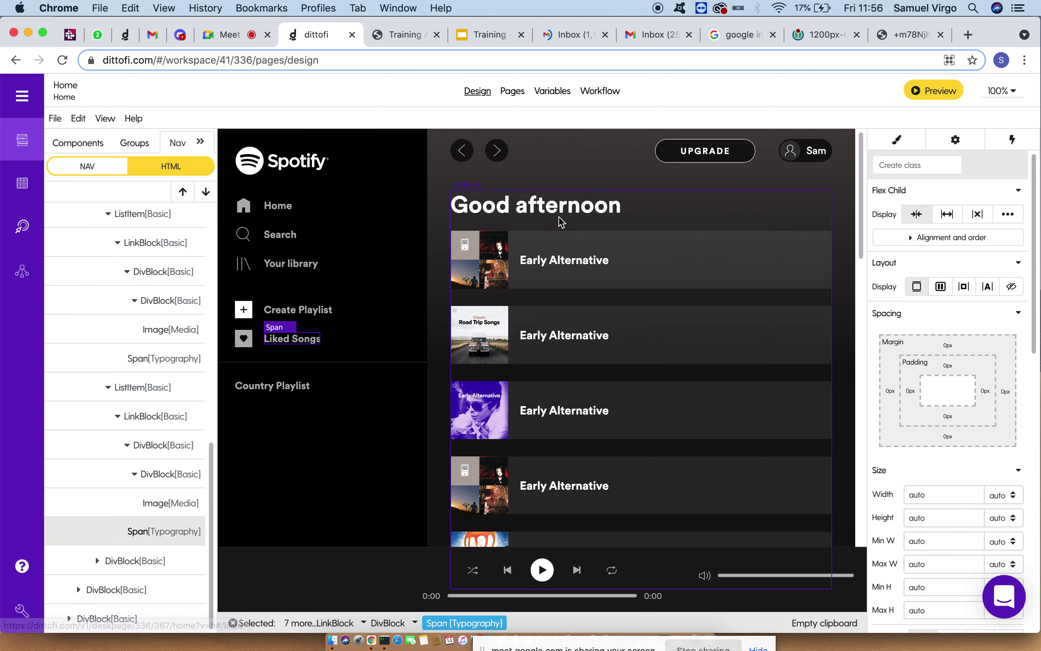
left_click(570, 213)
left_click(574, 260)
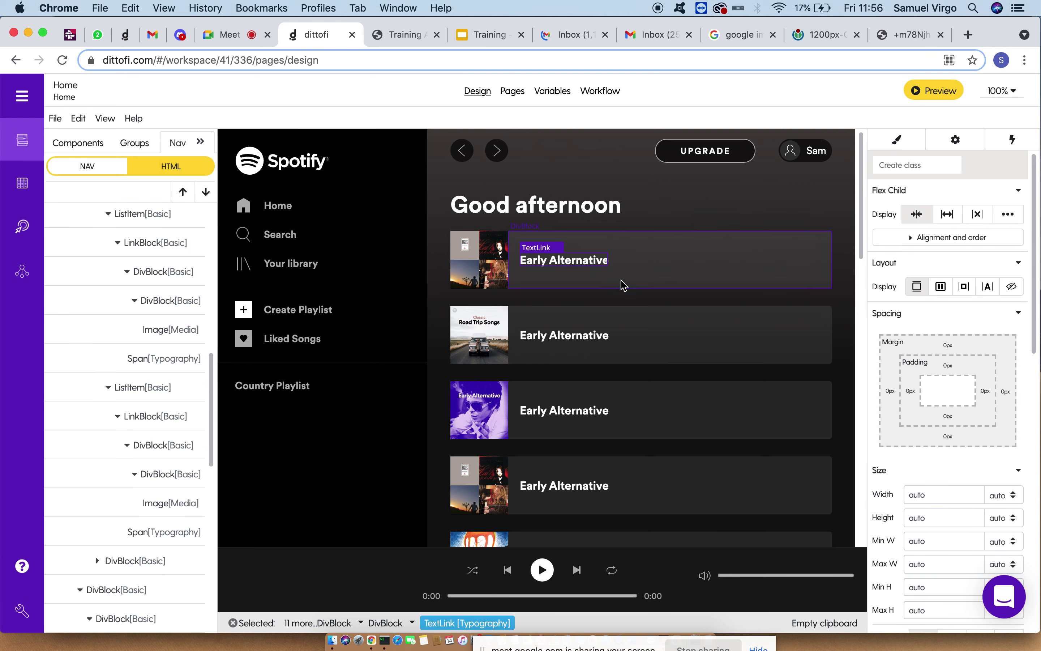
- Preview the Music App and view its Search and Your library pages
left_click(938, 93)
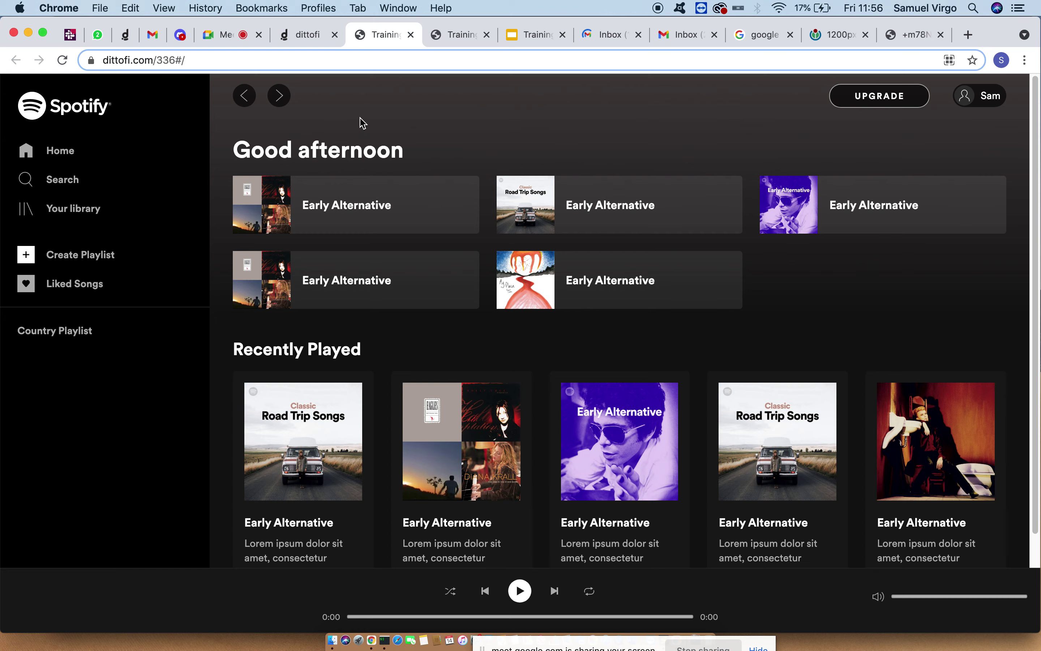
left_click(70, 181)
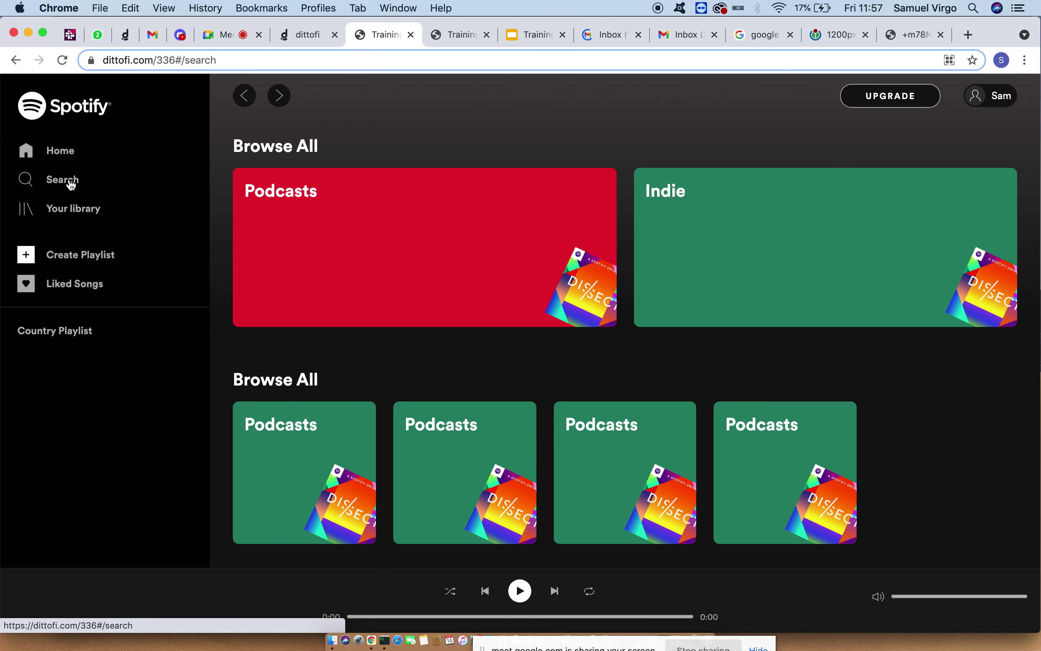
left_click(81, 210)
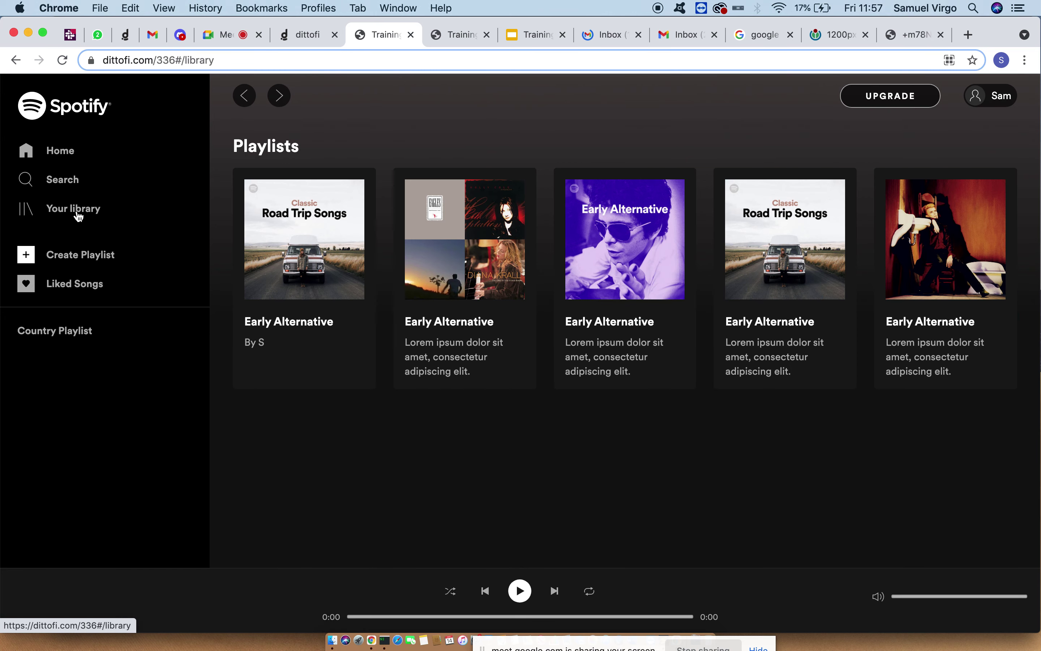
- Return to the Dittofi editor and select the Library page from the Music App's page list
left_click(307, 35)
left_click(510, 91)
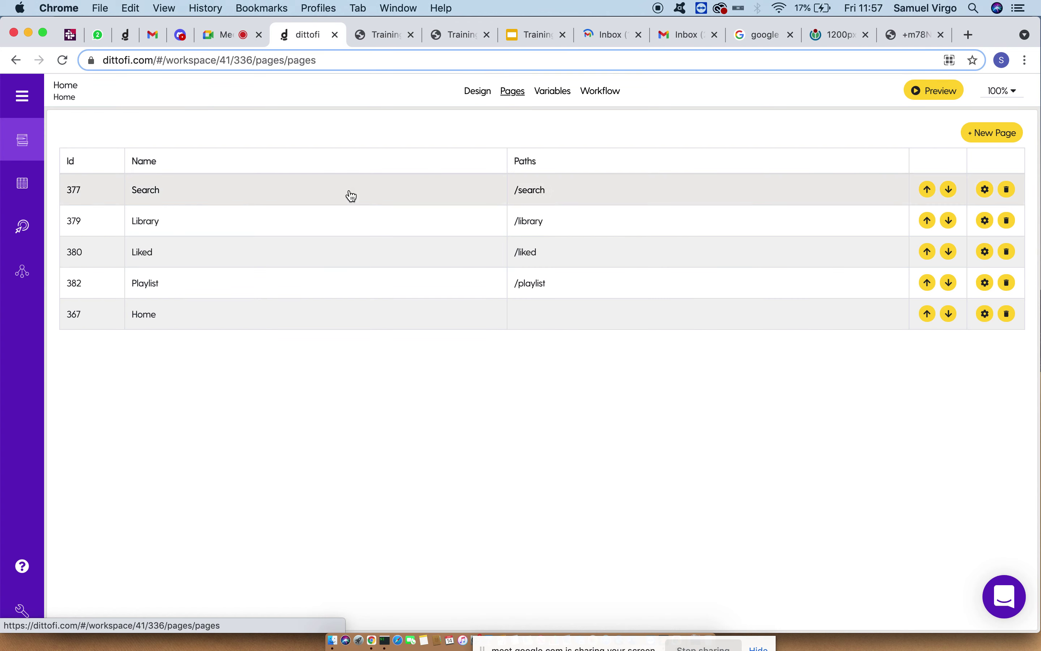
left_click(254, 226)
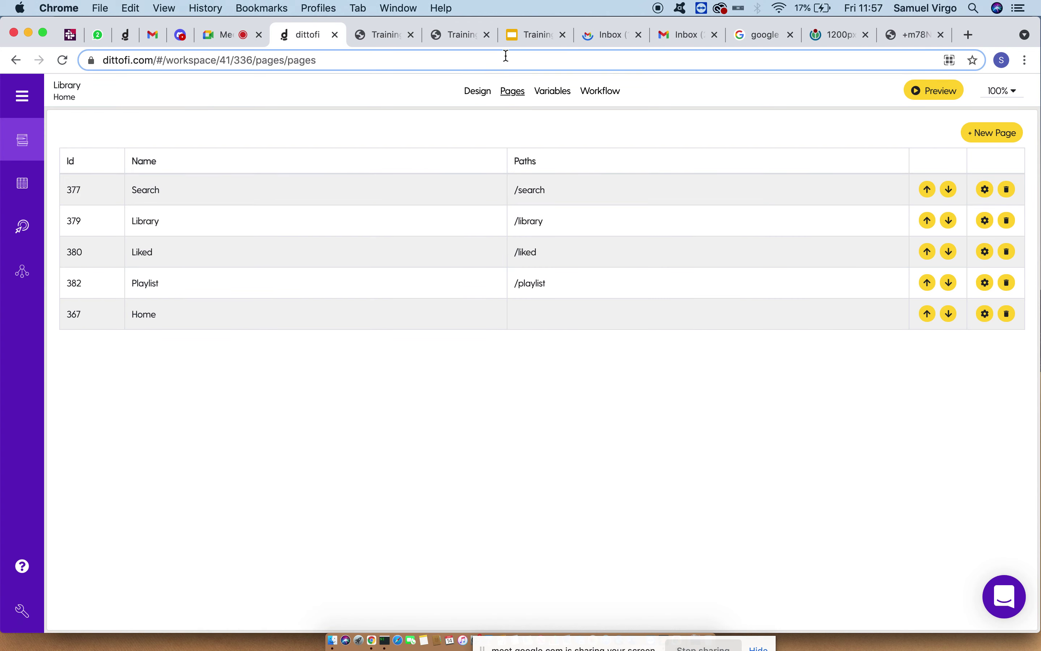
- View the Library page's design and open the Liked page in the design view
left_click(478, 91)
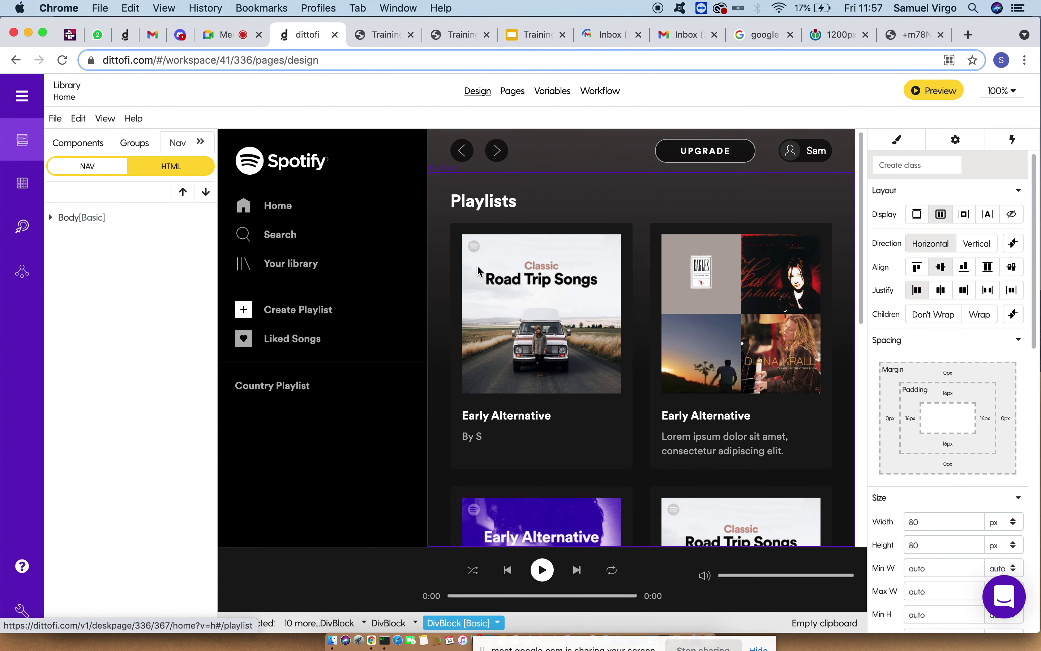
left_click(512, 91)
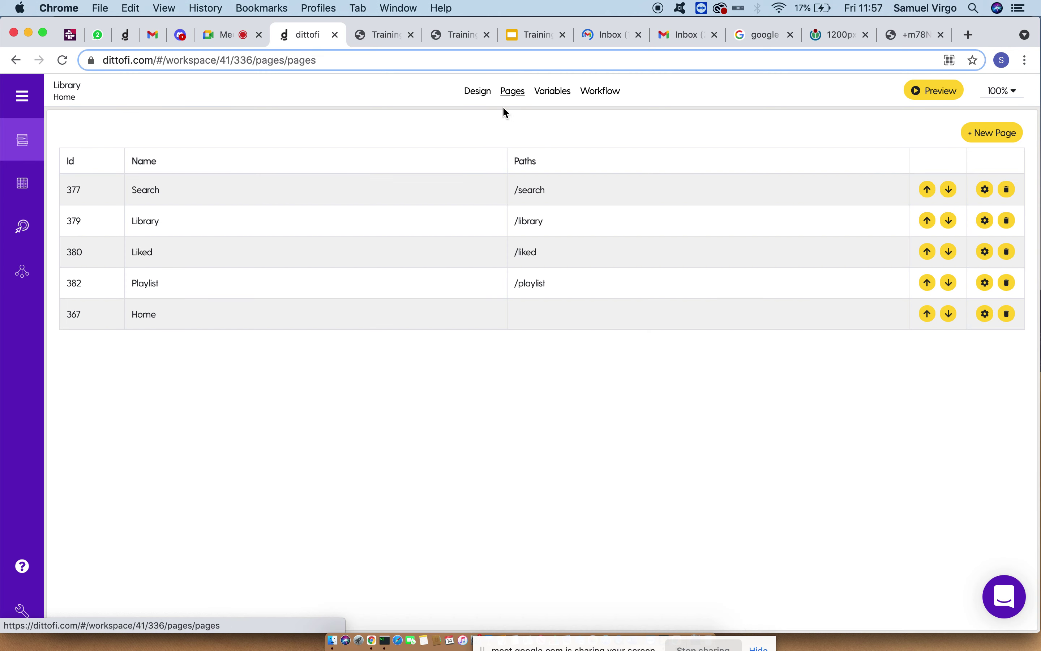
left_click(300, 257)
left_click(482, 98)
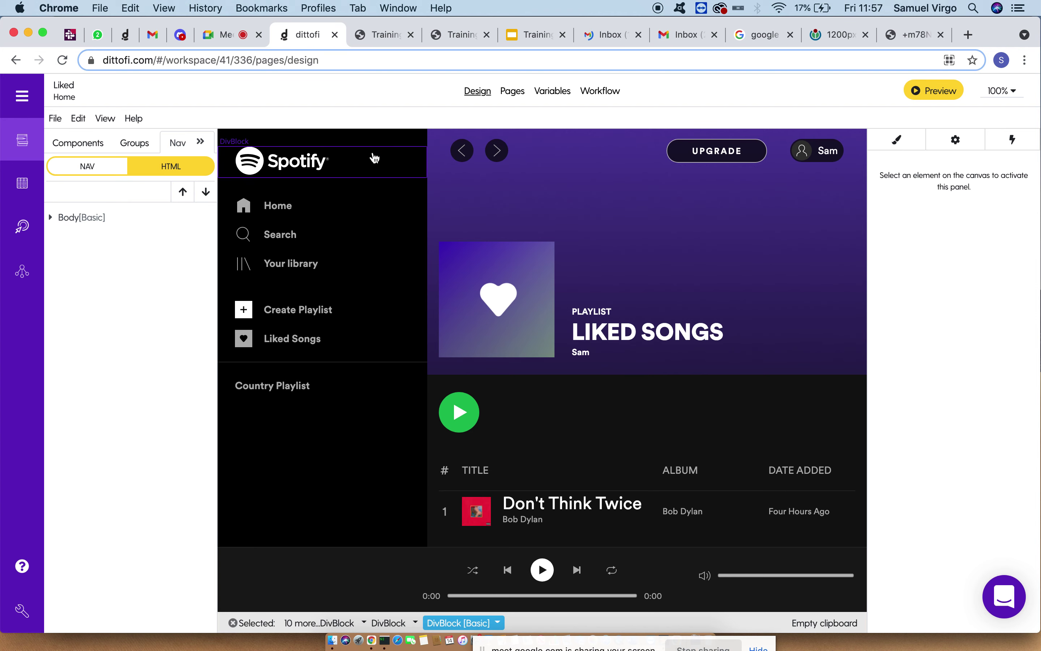
- Inspect the Liked page's sidebar container, heart cover image and the three text lines of the Liked Songs banner
left_click(378, 434)
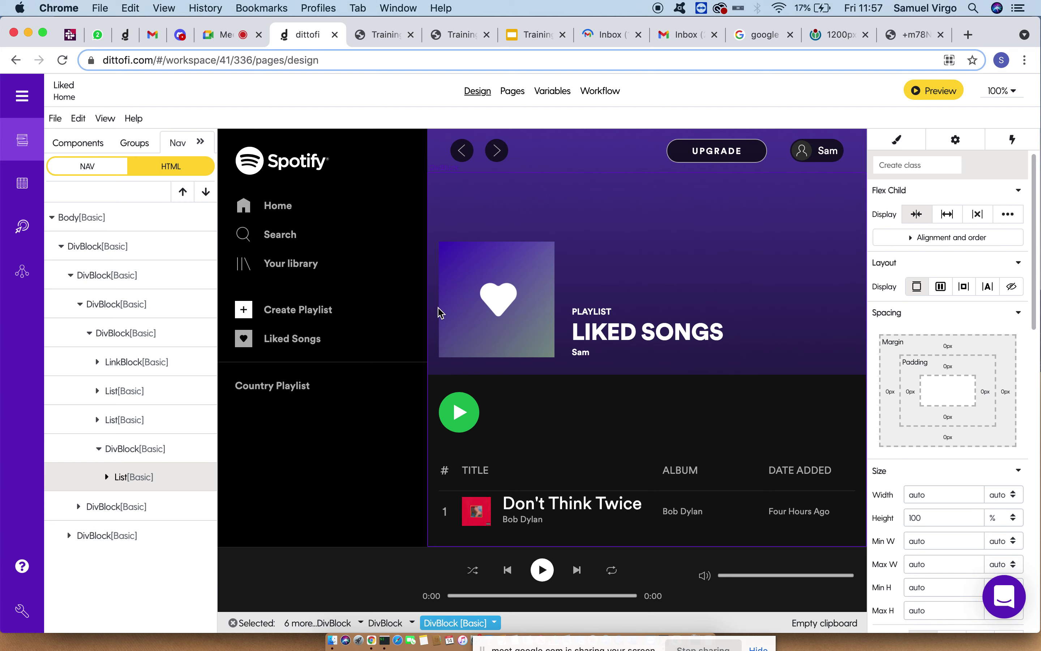
left_click(527, 309)
left_click(629, 316)
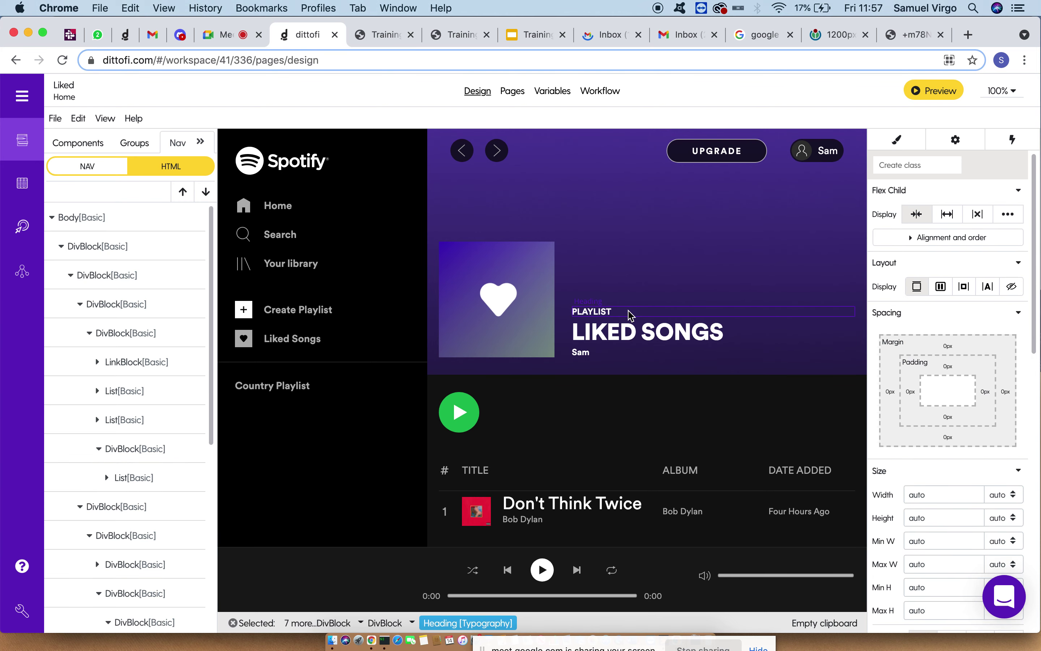
left_click(635, 340)
left_click(623, 357)
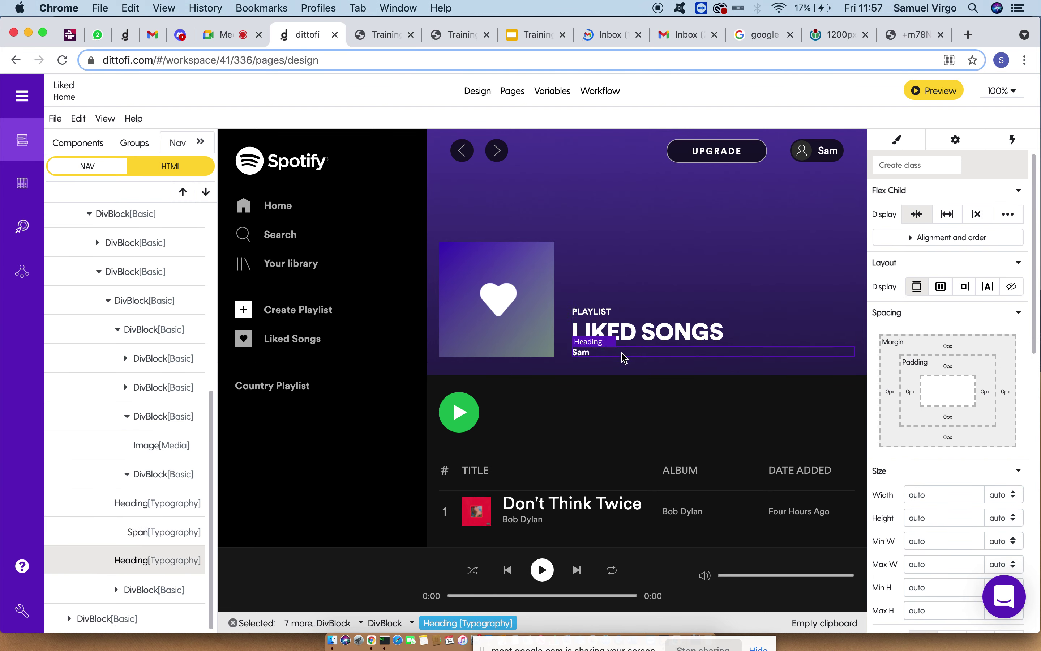
left_click(599, 329)
left_click(607, 311)
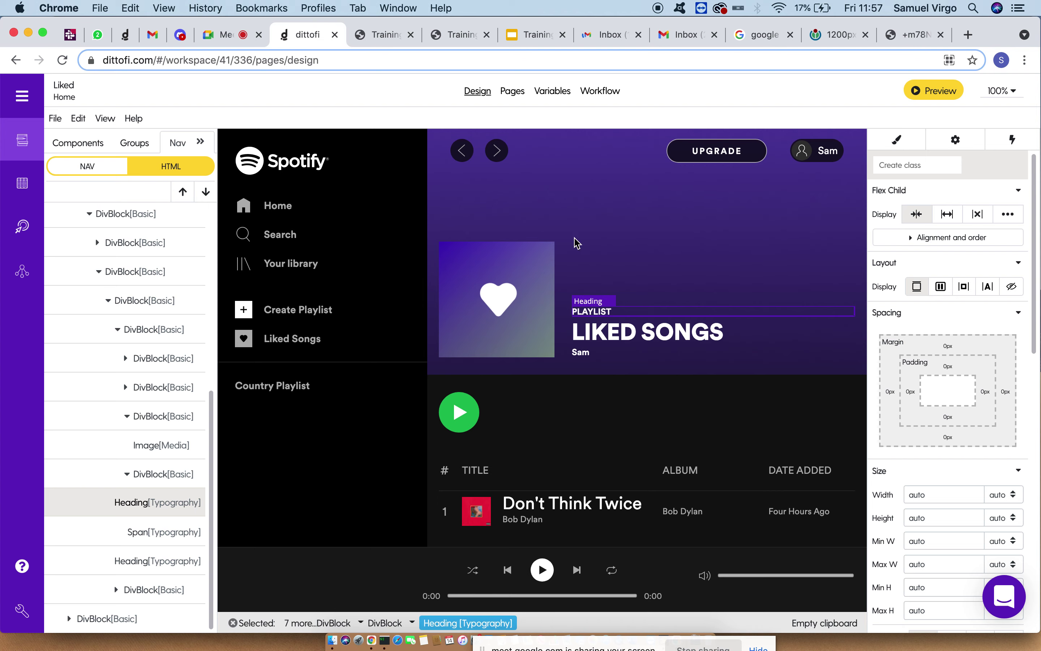
- Switch to the Music App preview and view its Country Playlist, Your library, Search and Home pages
left_click(376, 41)
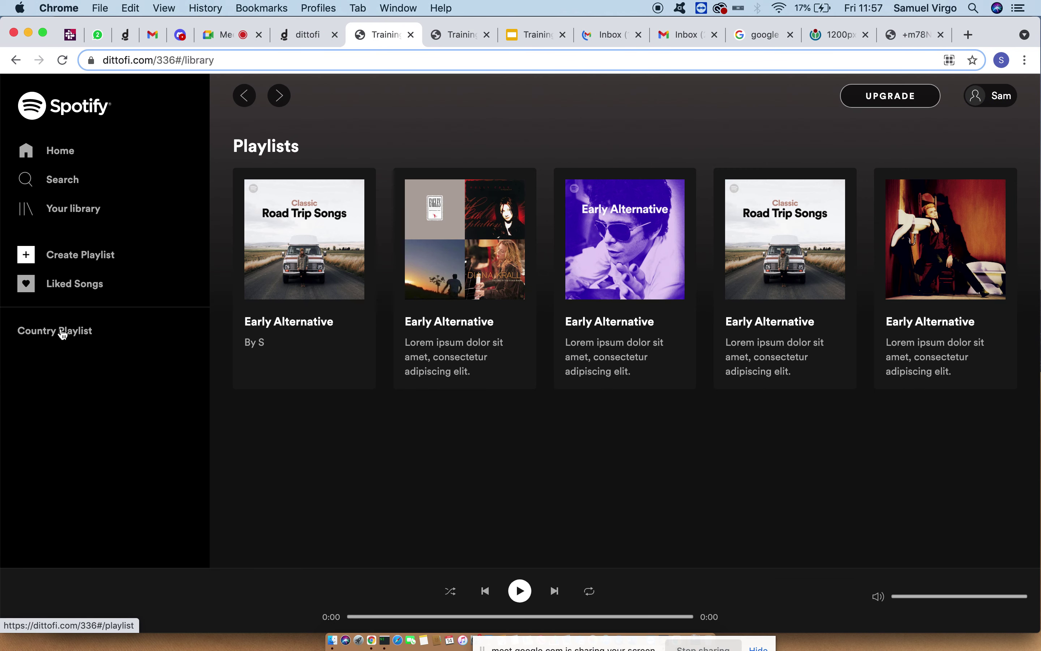
left_click(63, 332)
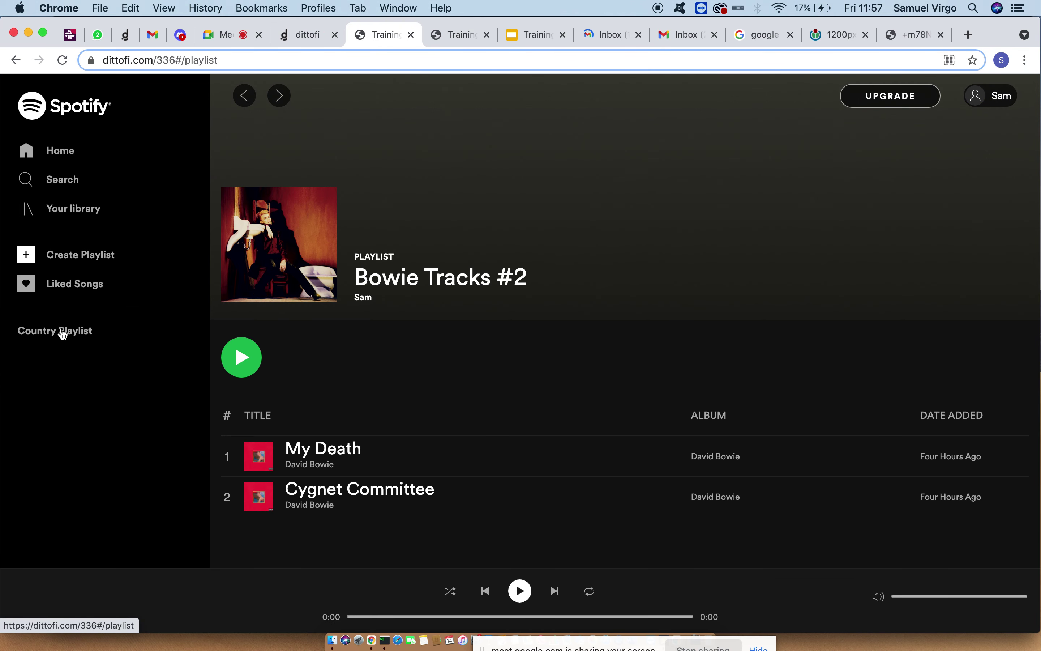
left_click(79, 215)
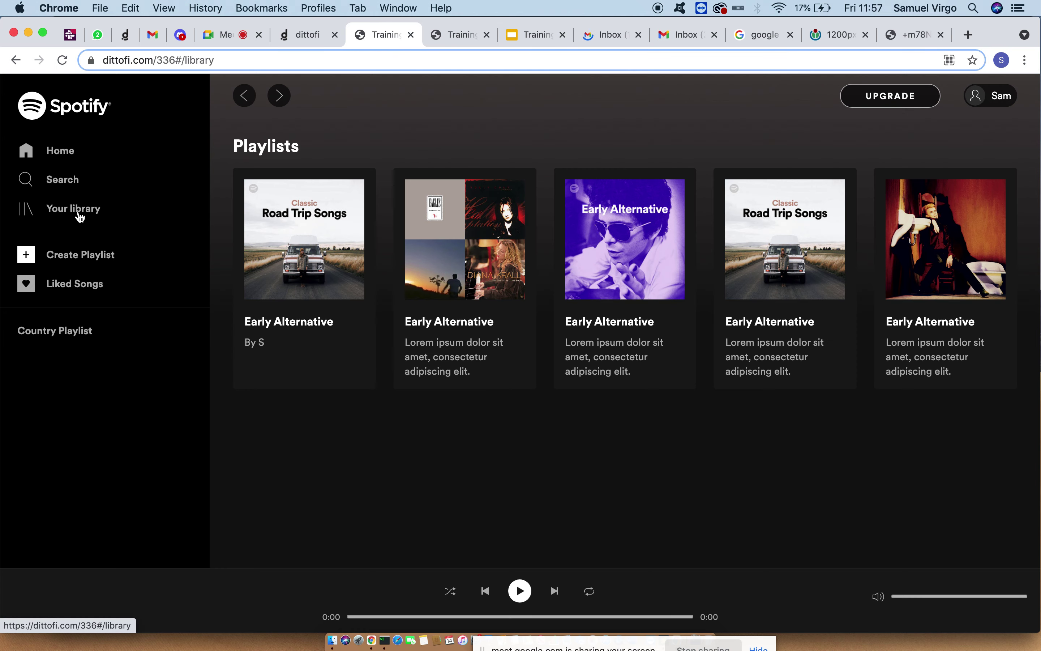
left_click(69, 188)
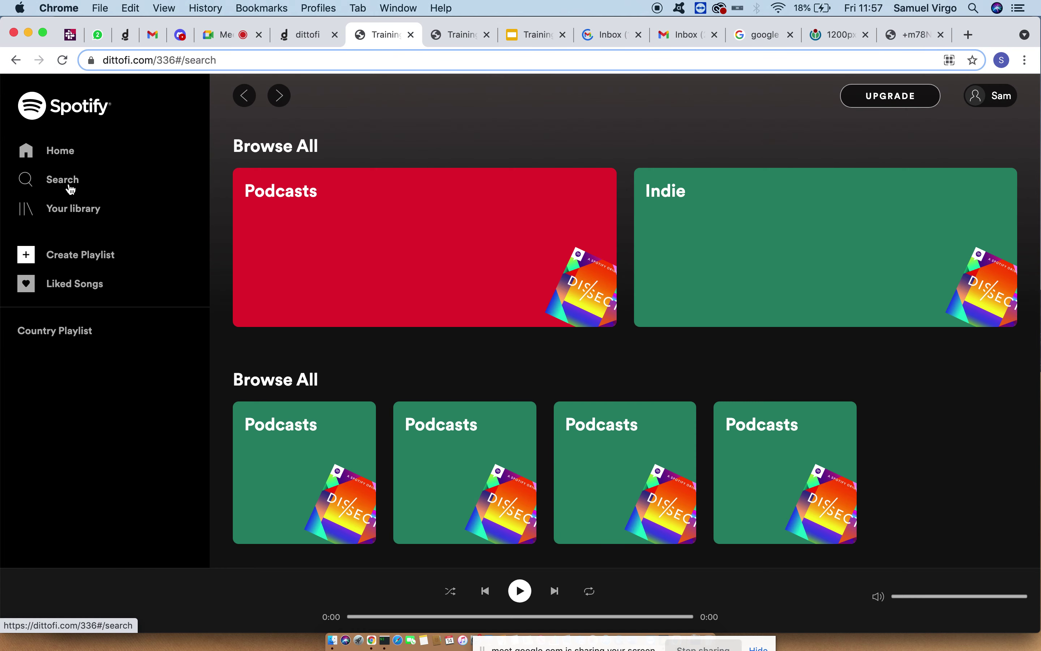
left_click(72, 153)
scroll(464, 235, "down", 1)
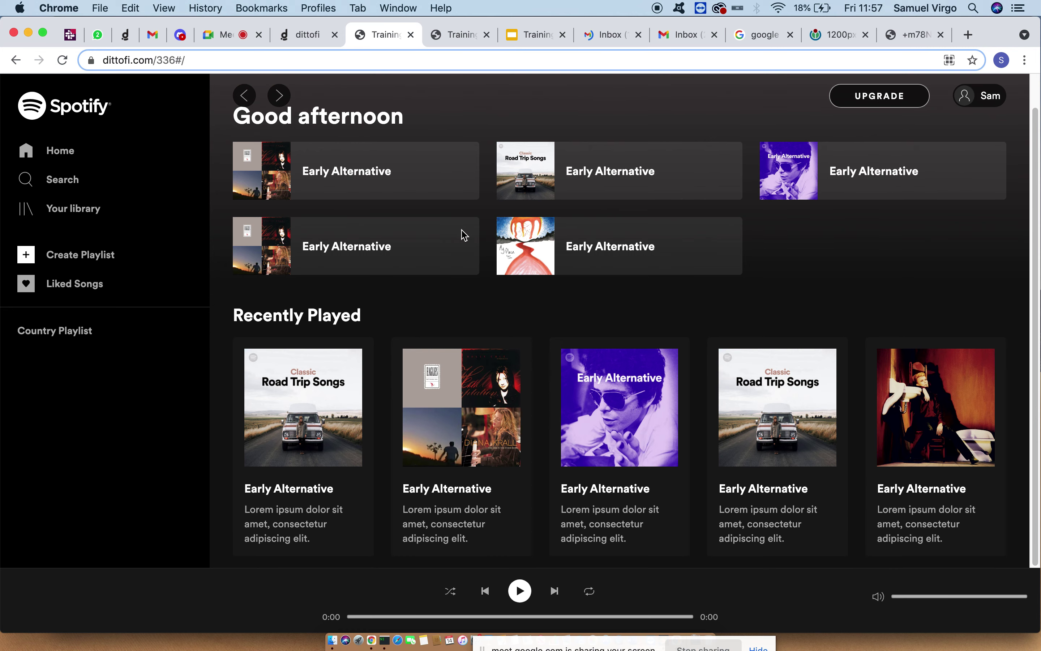
scroll(464, 235, "up", 1)
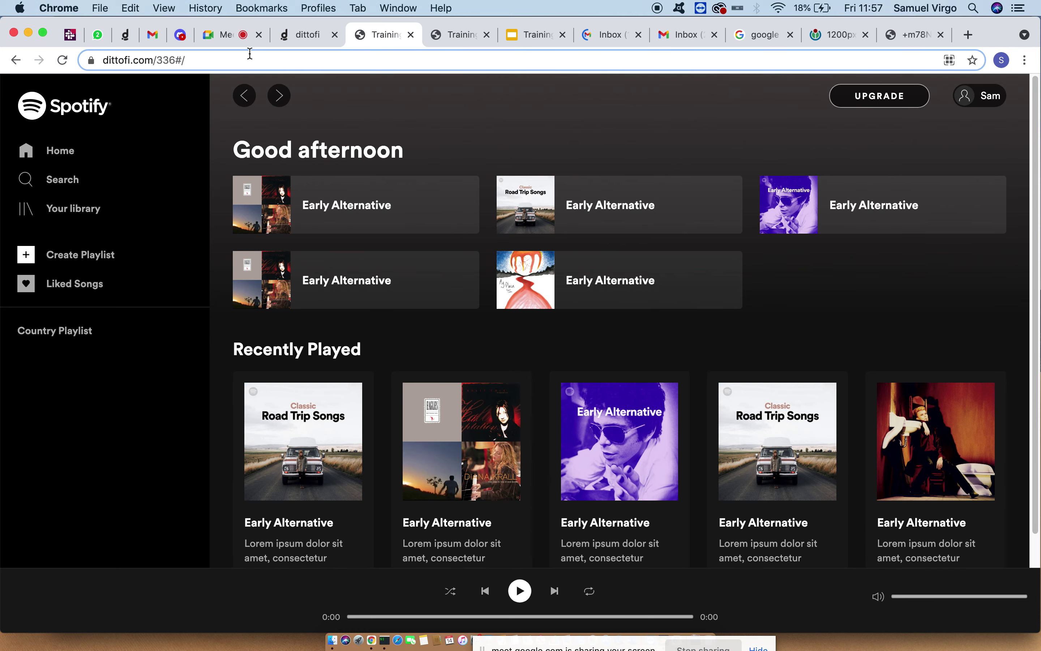
- Check the chat in the Google Meet call and return to the Liked page's design in Dittofi
left_click(229, 39)
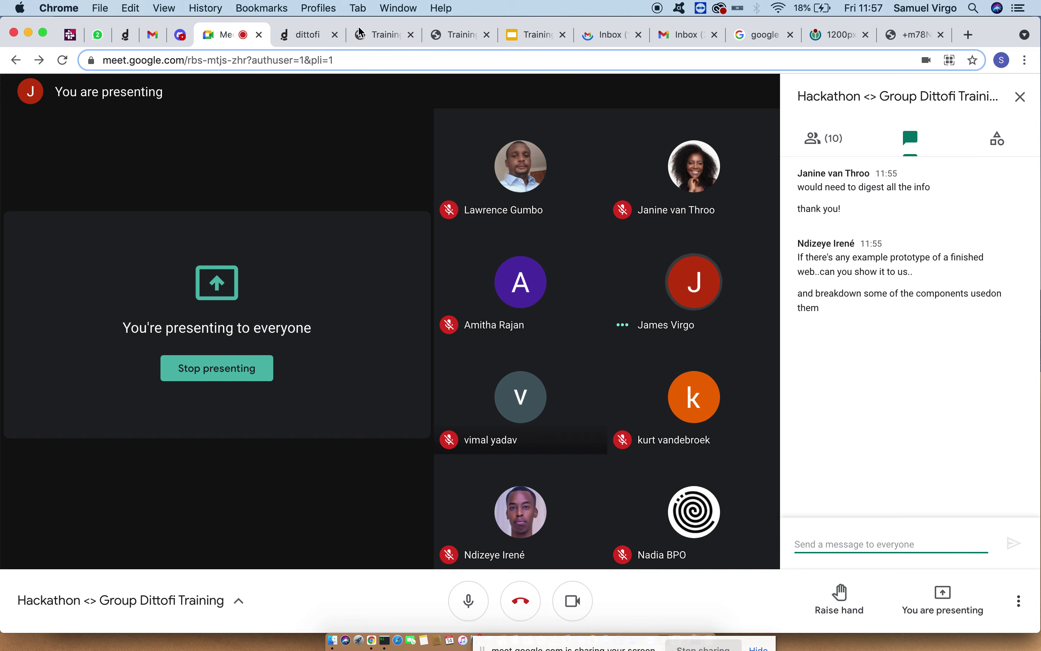
key("ctrl+Tab")
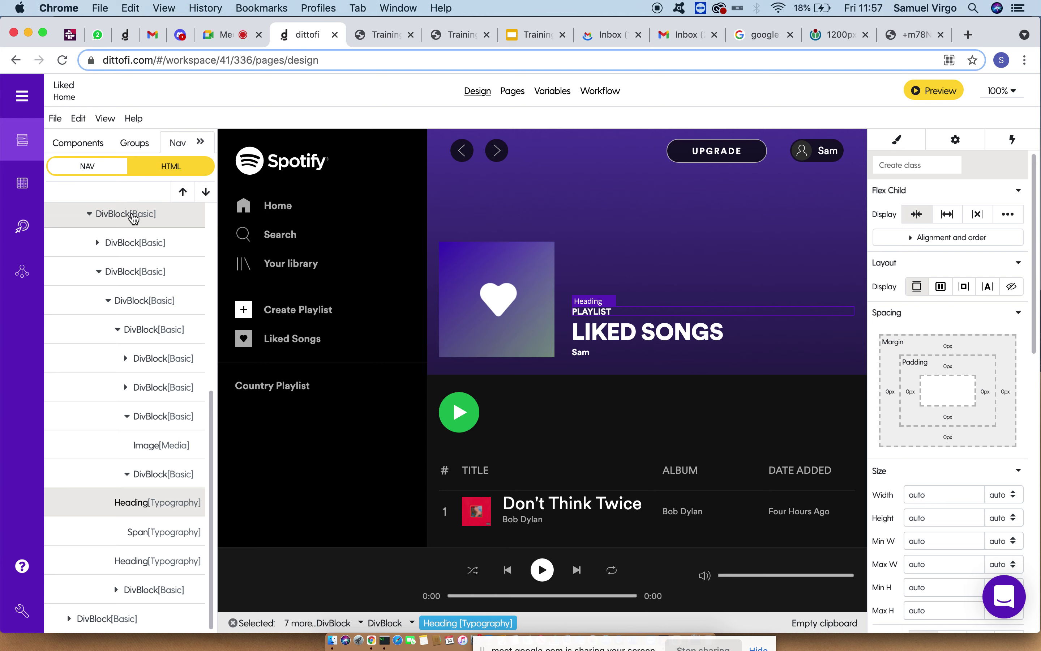
scroll(134, 218, "up", 5)
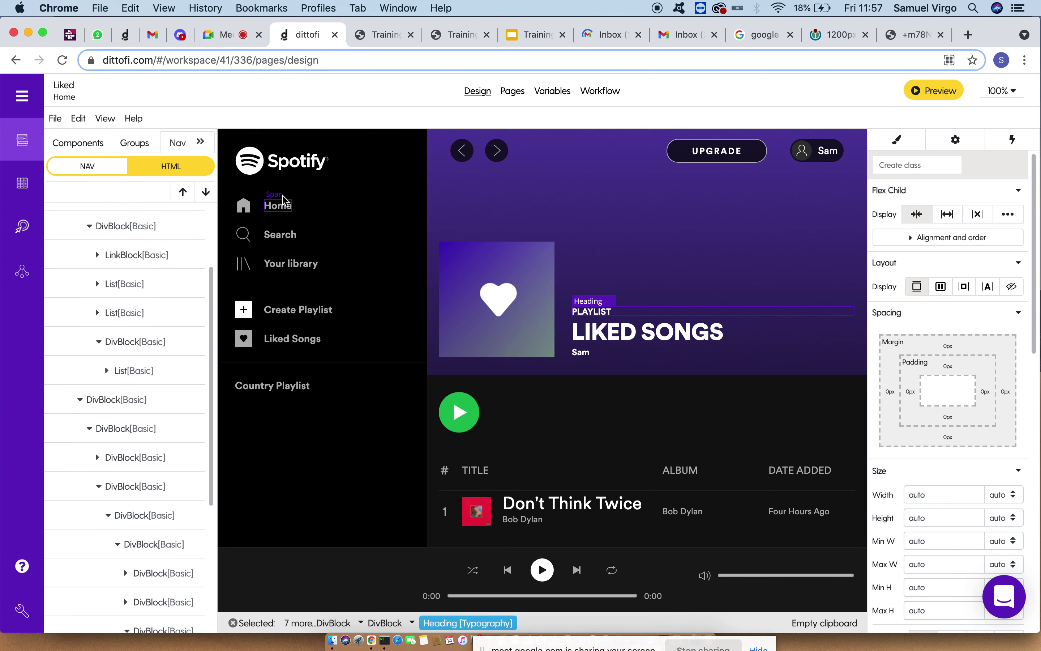
- Examine the nested DivBlocks that make up the Liked page's sidebar, from the logo block up to the outer containers
left_click(375, 161)
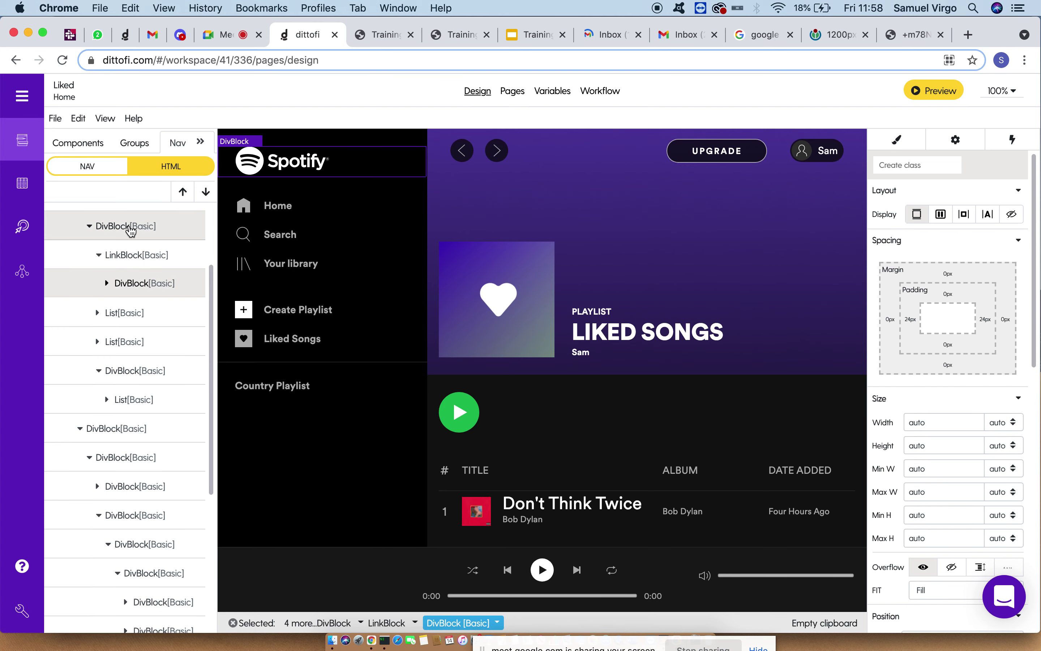
left_click(130, 231)
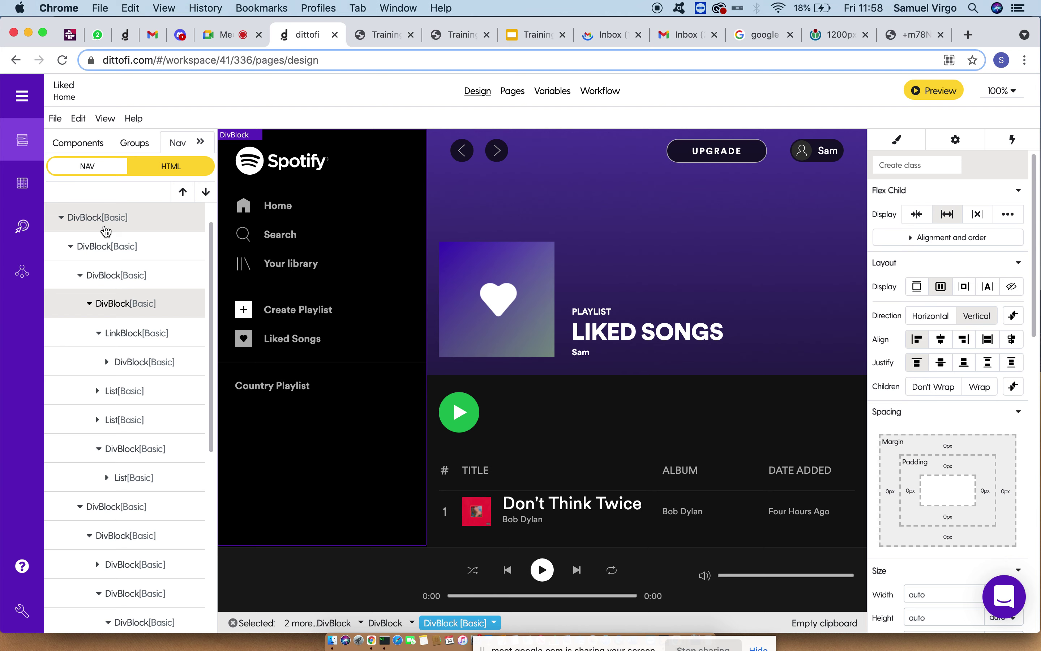
left_click(108, 245)
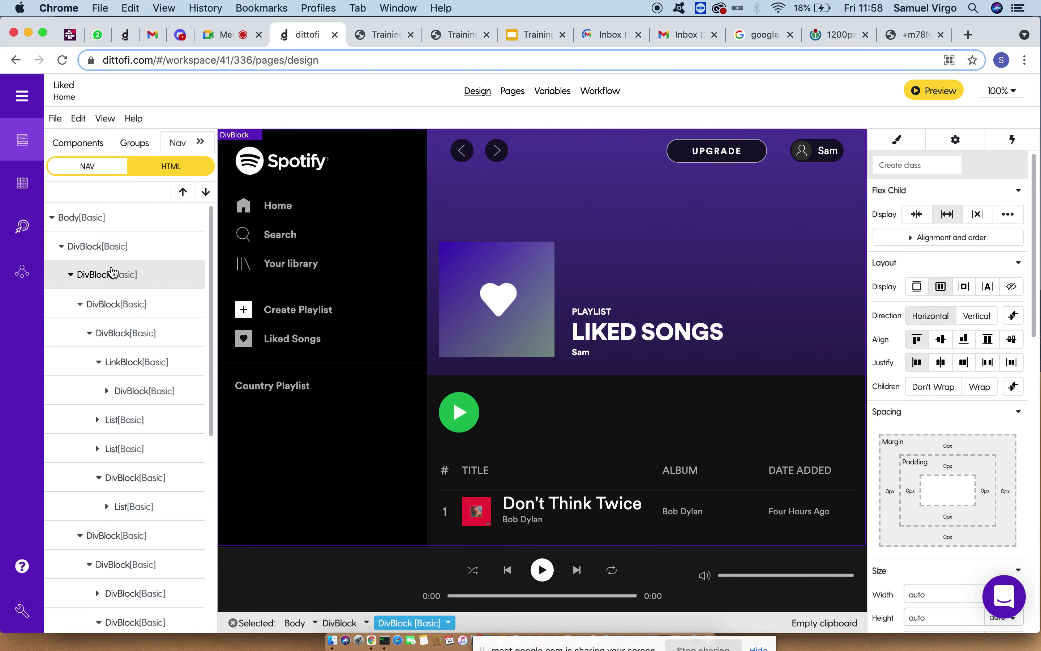
left_click(118, 304)
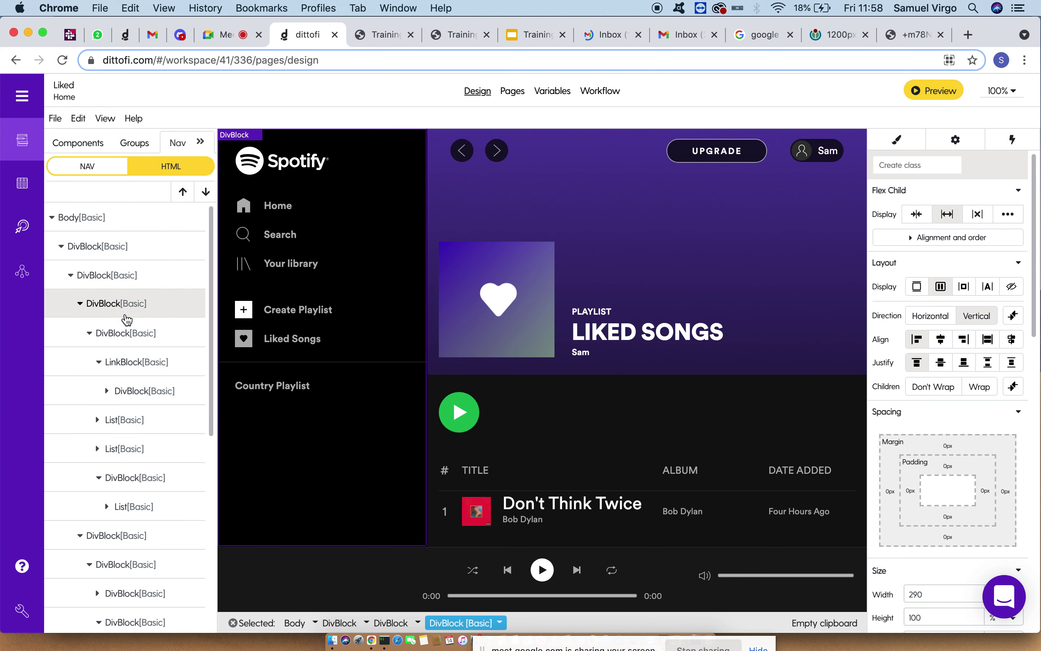
left_click(131, 334)
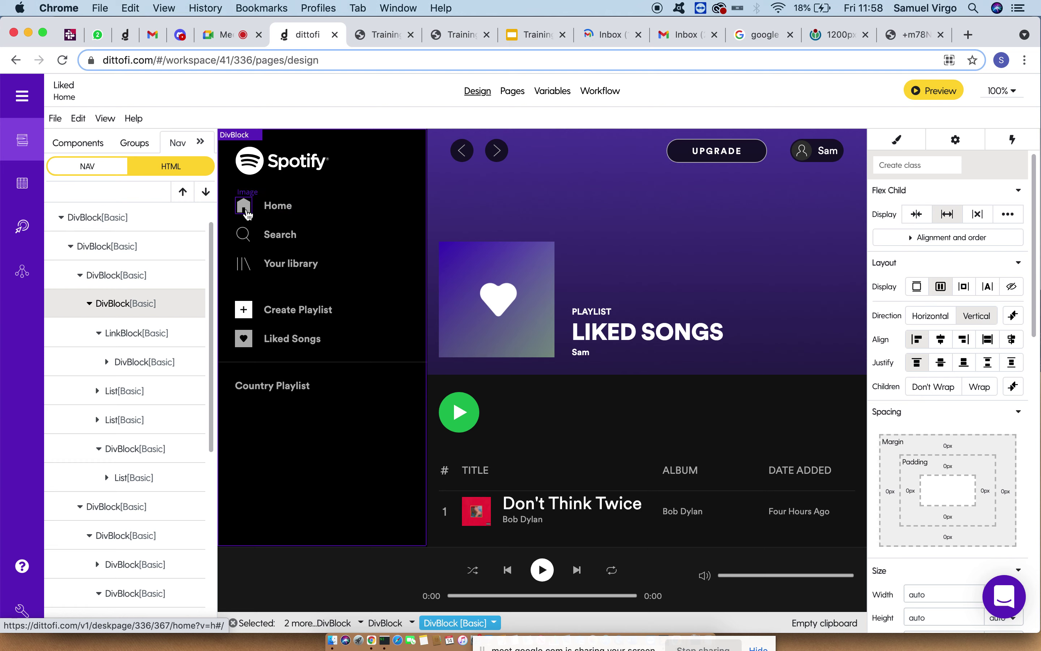
- Inspect the sidebar's Home label and icon and find their matching Span and Image components in the component library
left_click(277, 210)
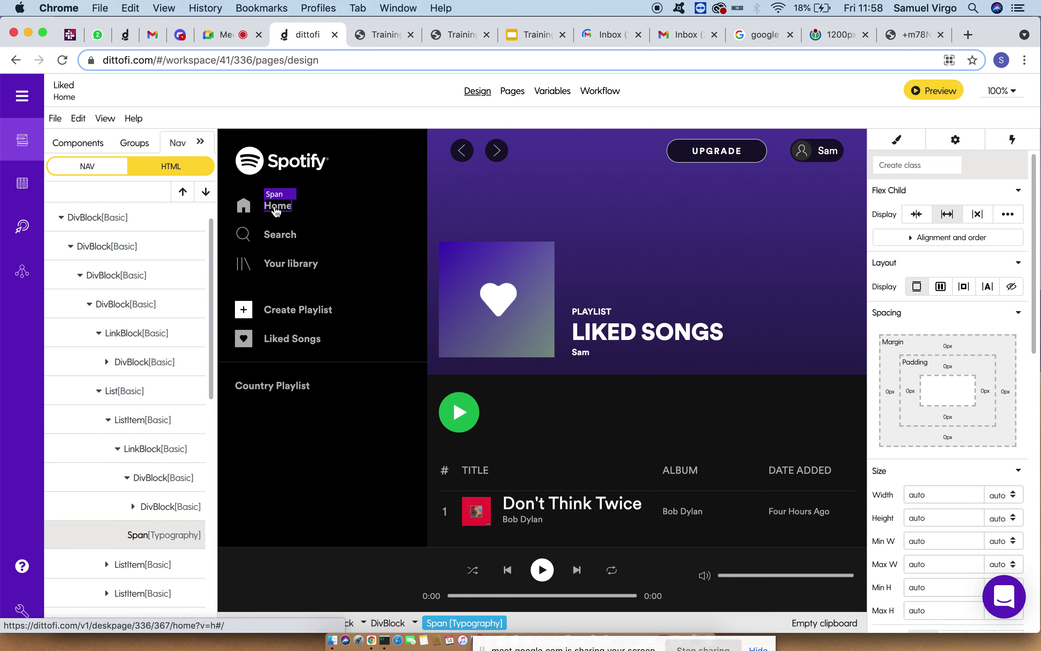
left_click(82, 145)
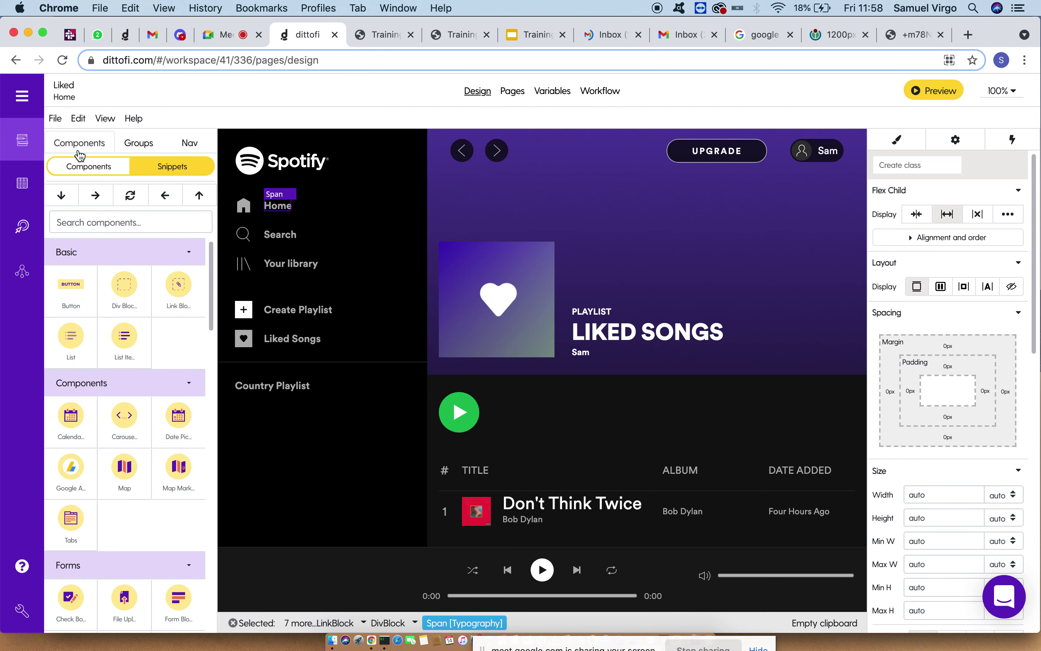
scroll(149, 389, "down", 10)
scroll(149, 388, "down", 8)
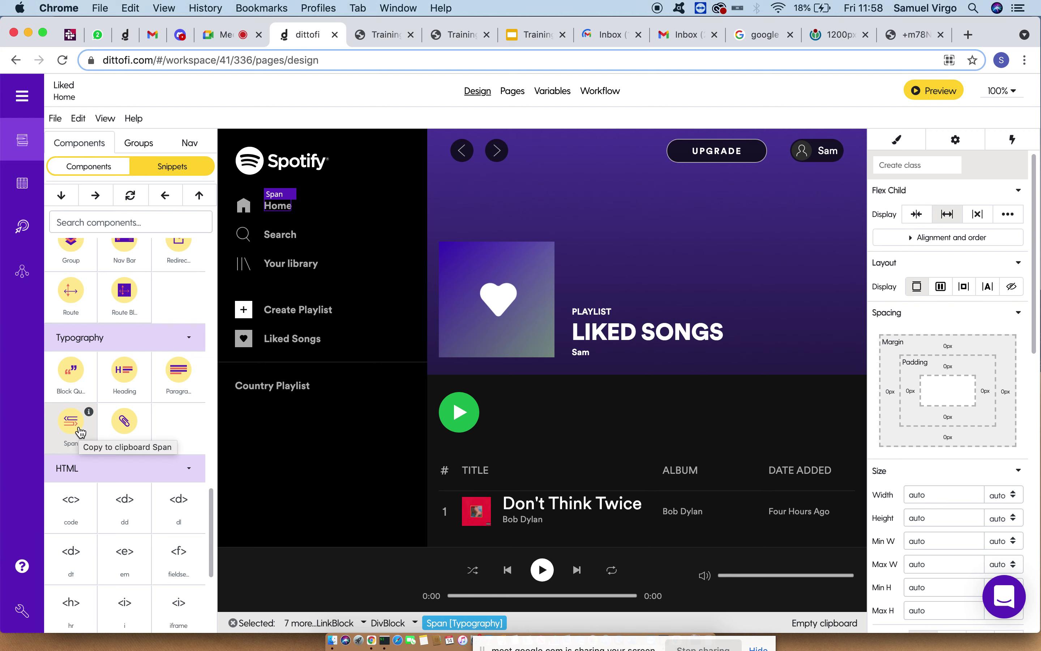
left_click(244, 207)
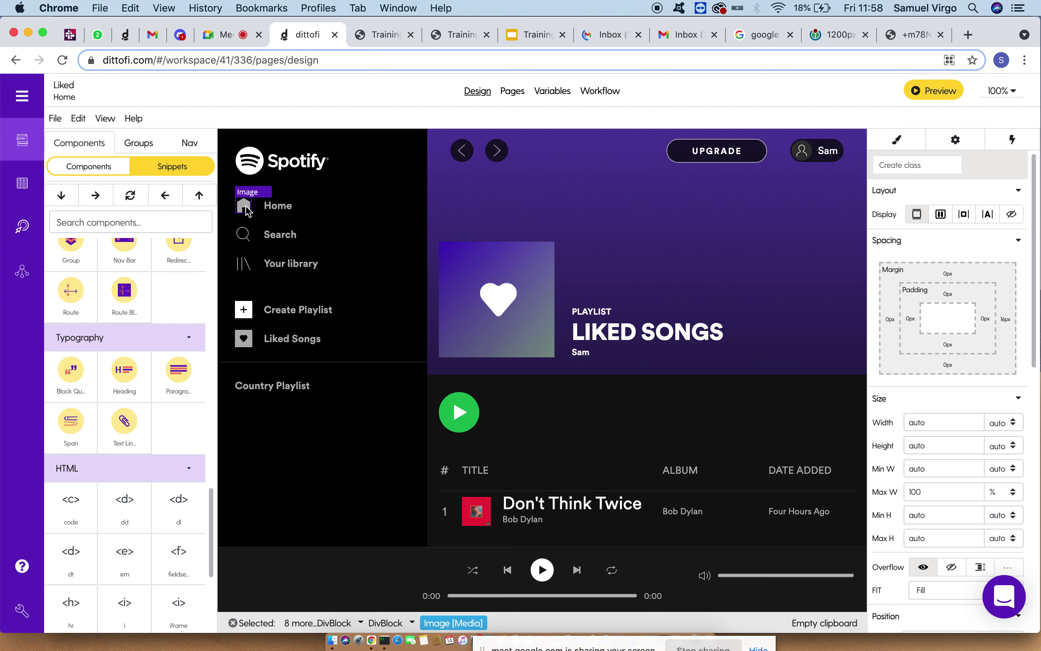
scroll(154, 404, "up", 4)
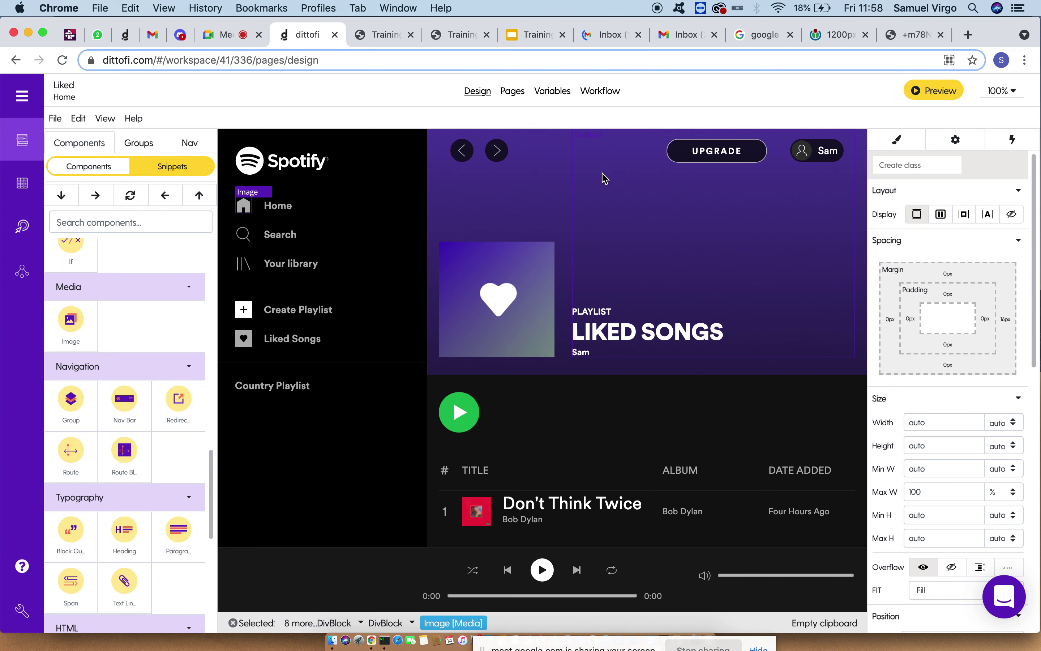
- Inspect the Liked Songs banner's text container, PLAYLIST heading and LIKED SONGS span, comparing them with the typography components
left_click(648, 195)
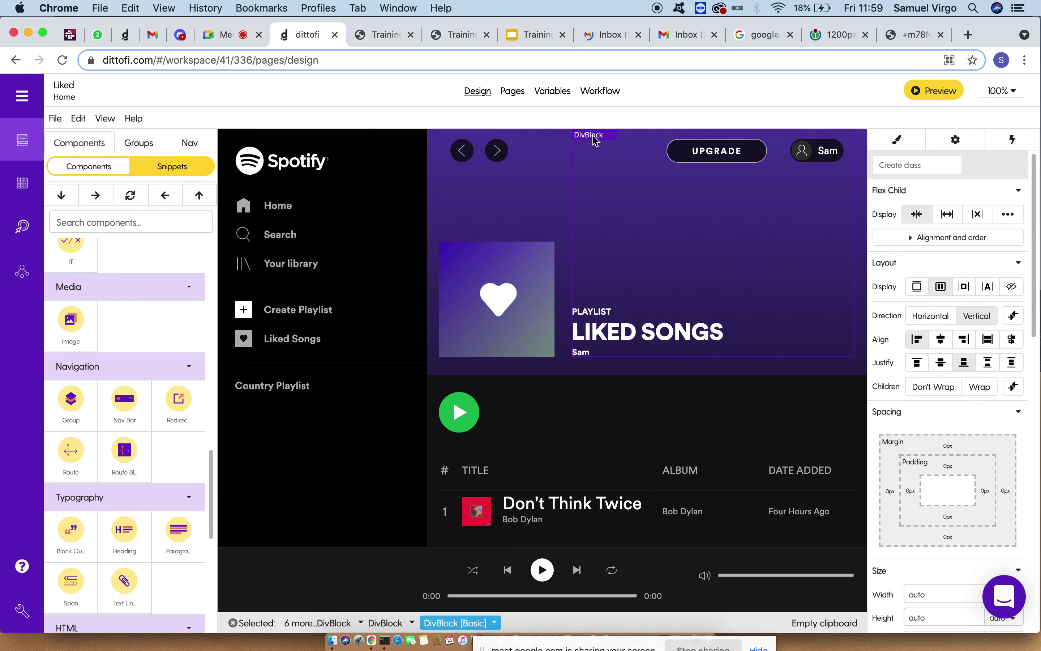
left_click(605, 315)
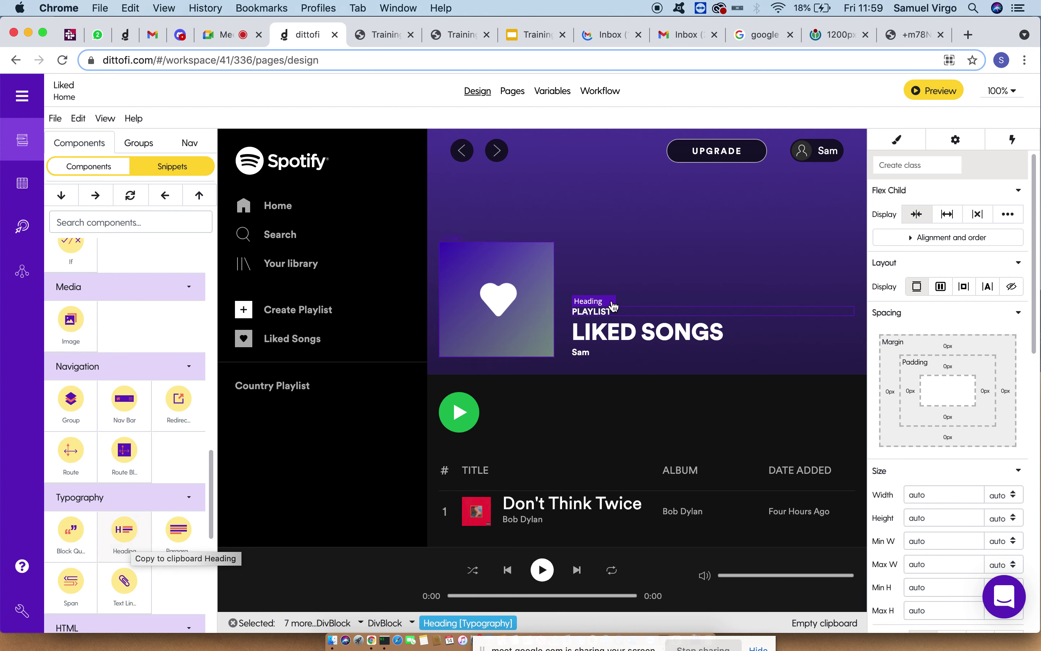
left_click(621, 337)
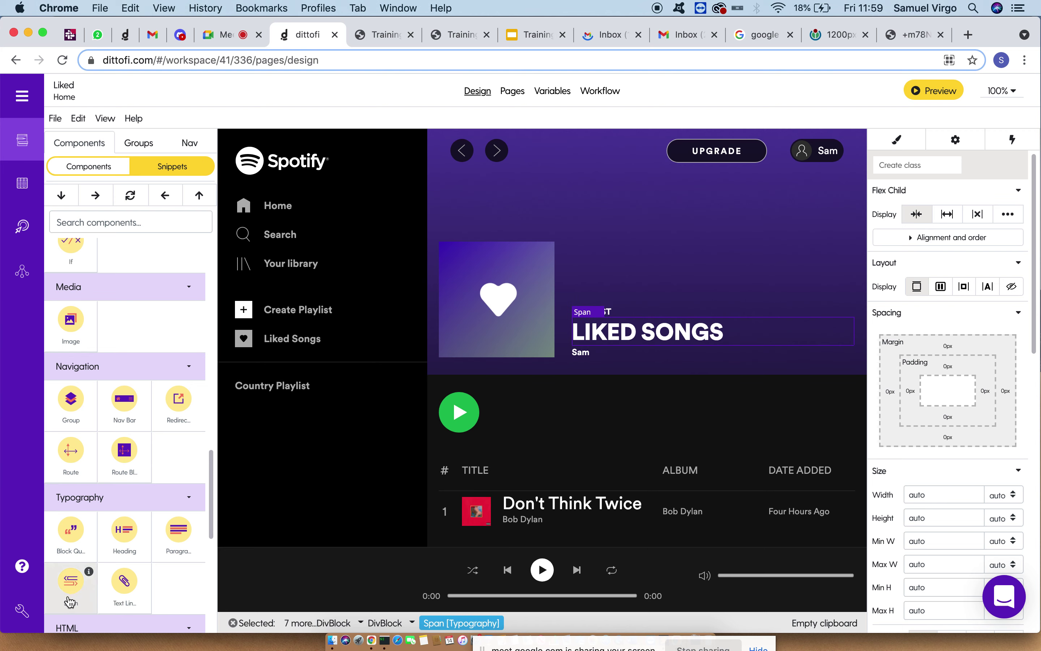
left_click_drag(73, 601, 603, 348)
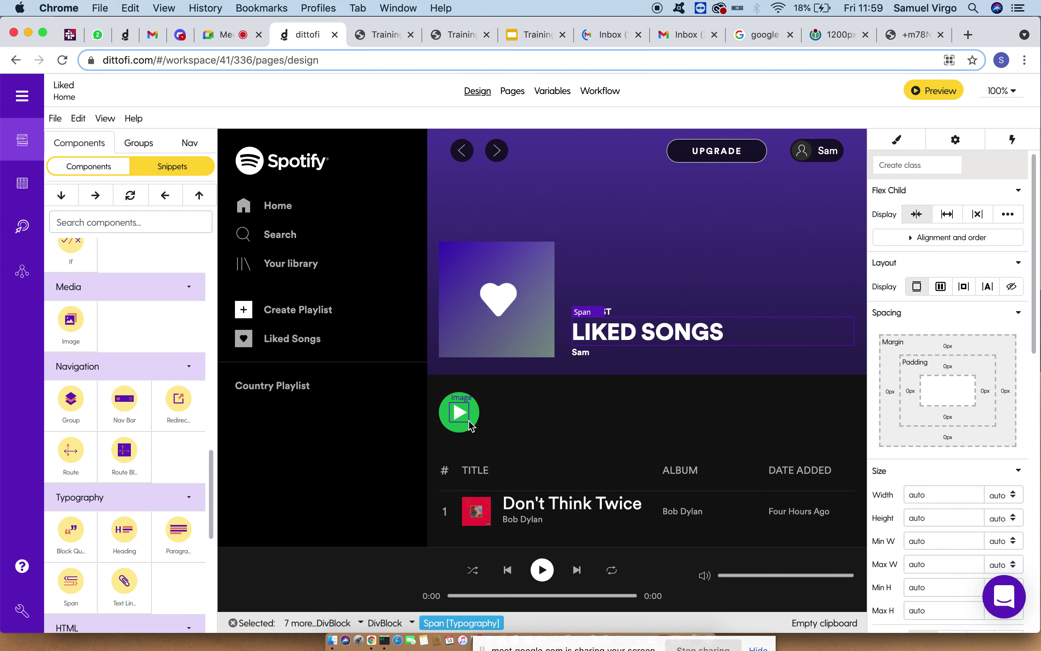
- Examine the green play button's image and surrounding DivBlock, including the block's size, background and border radius settings
left_click(465, 432)
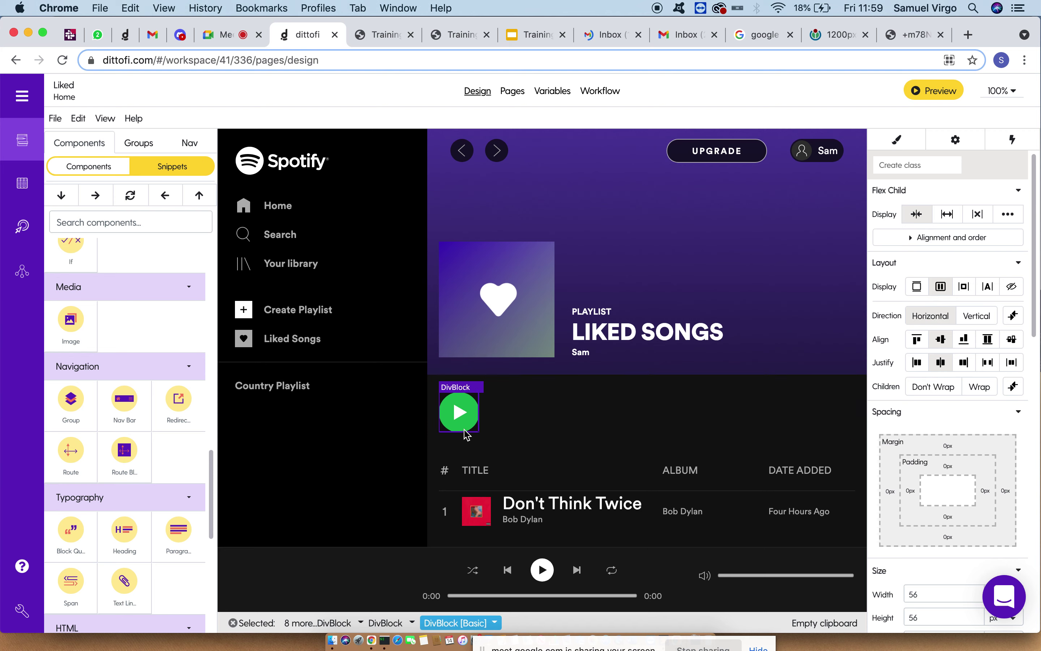
left_click(461, 417)
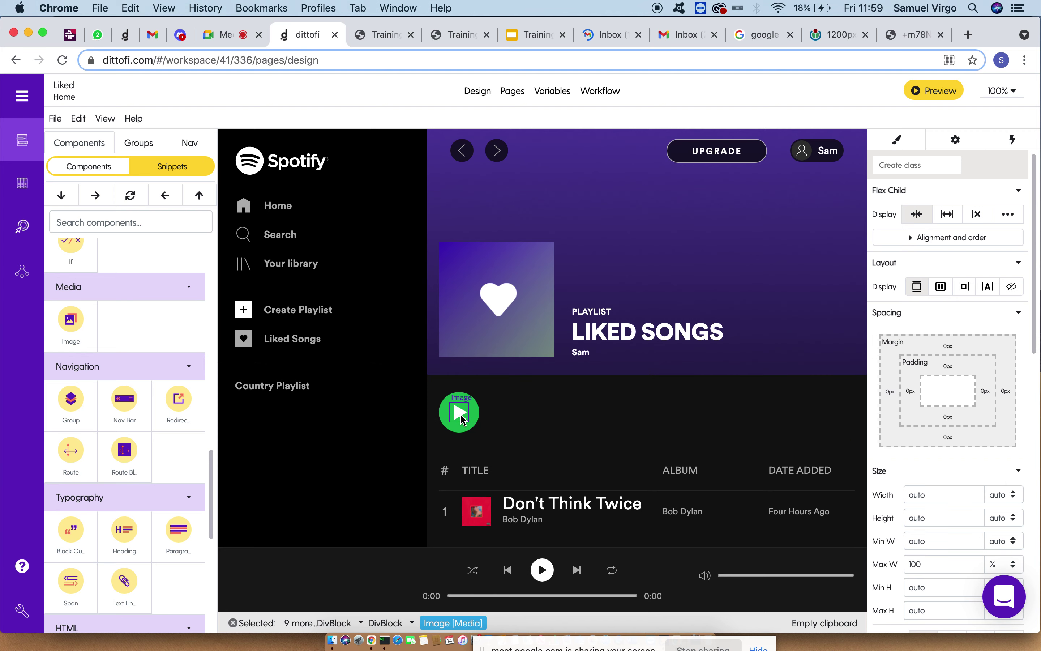
left_click(476, 429)
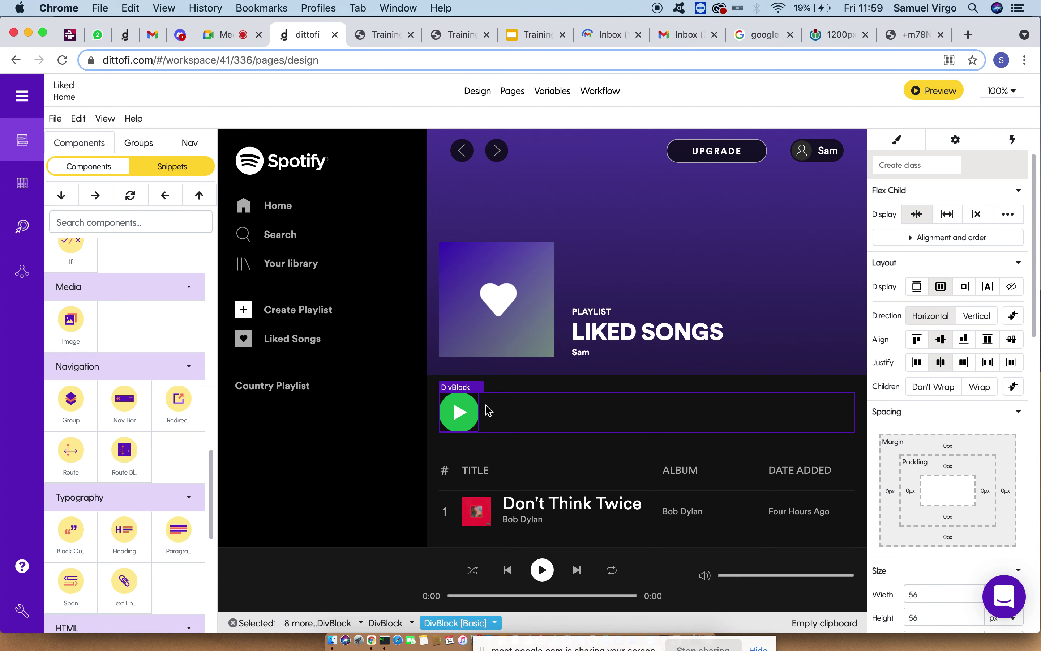
scroll(977, 385, "down", 10)
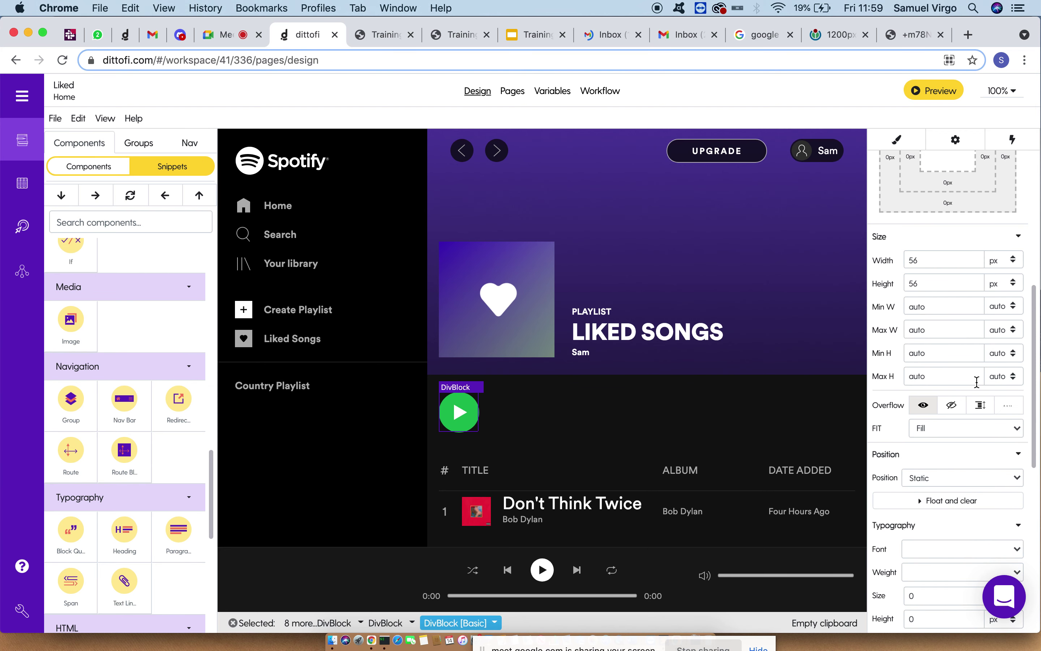
scroll(976, 382, "down", 6)
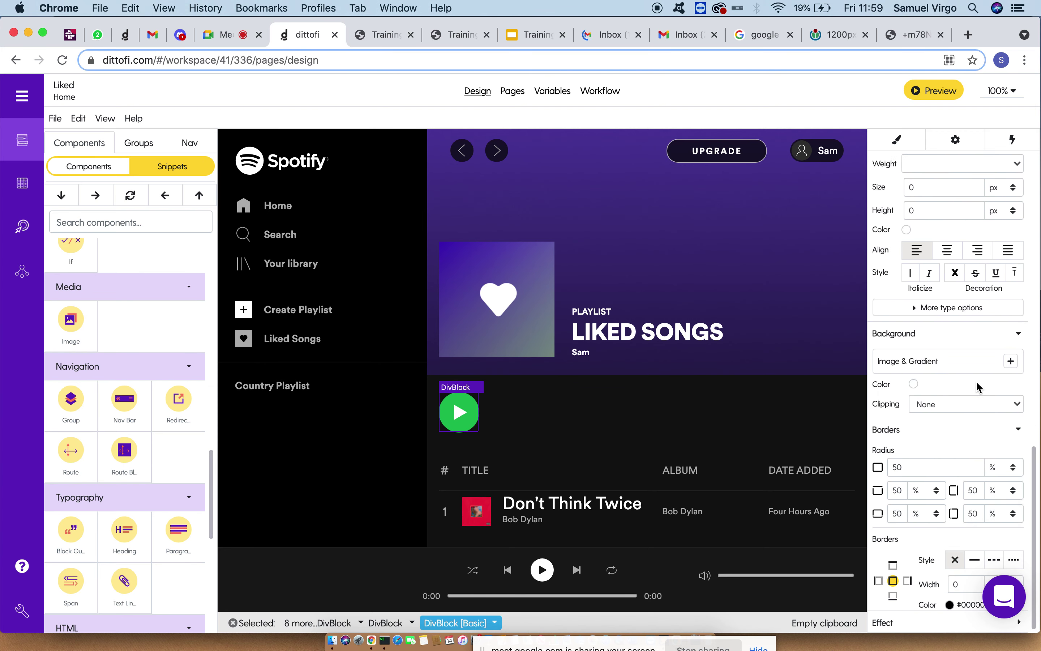
scroll(976, 381, "up", 2)
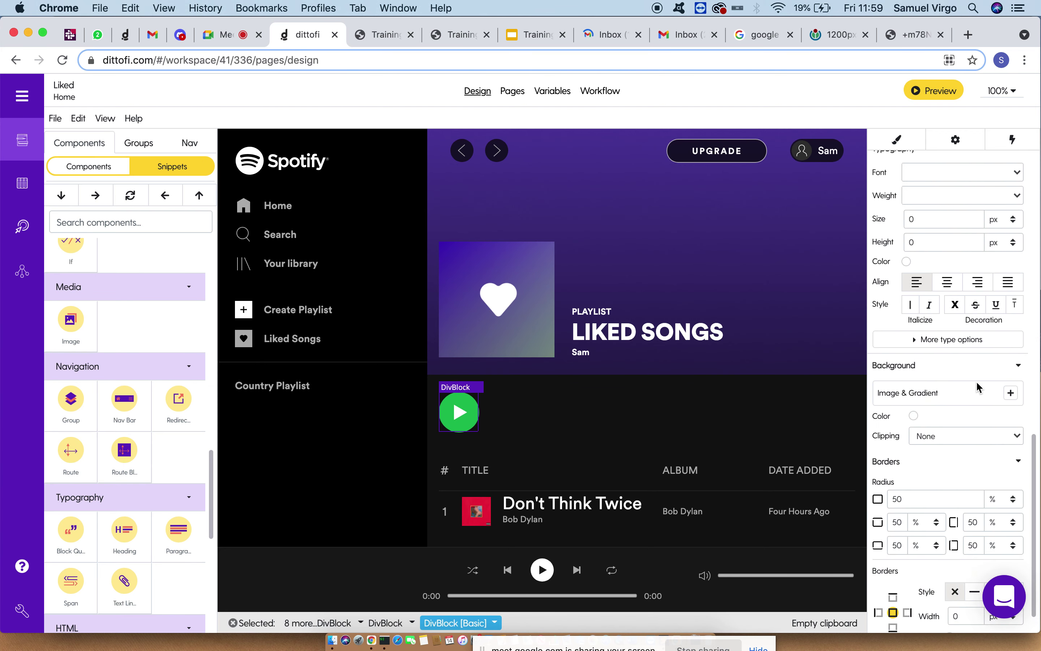
scroll(976, 381, "down", 2)
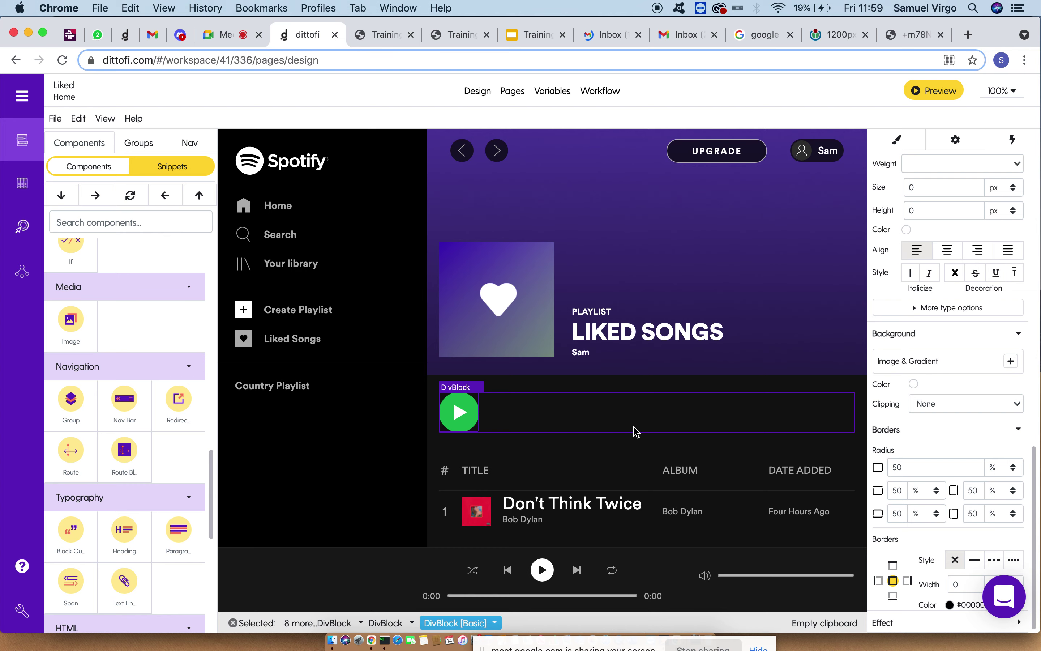
- Open the Search page of the Music App in the design editor
left_click(514, 98)
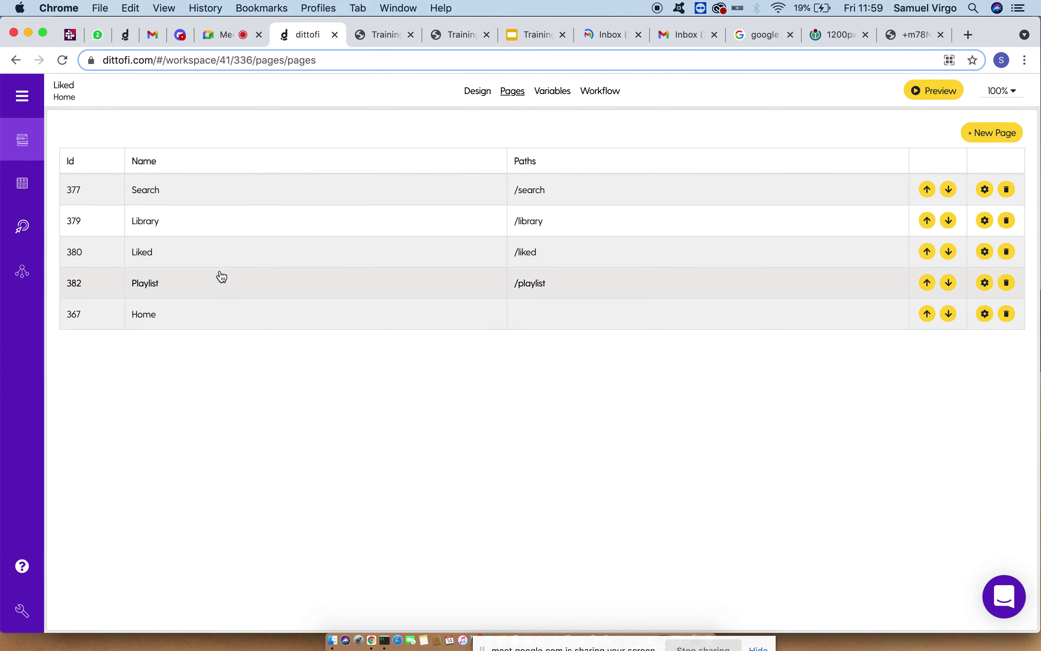
left_click(230, 193)
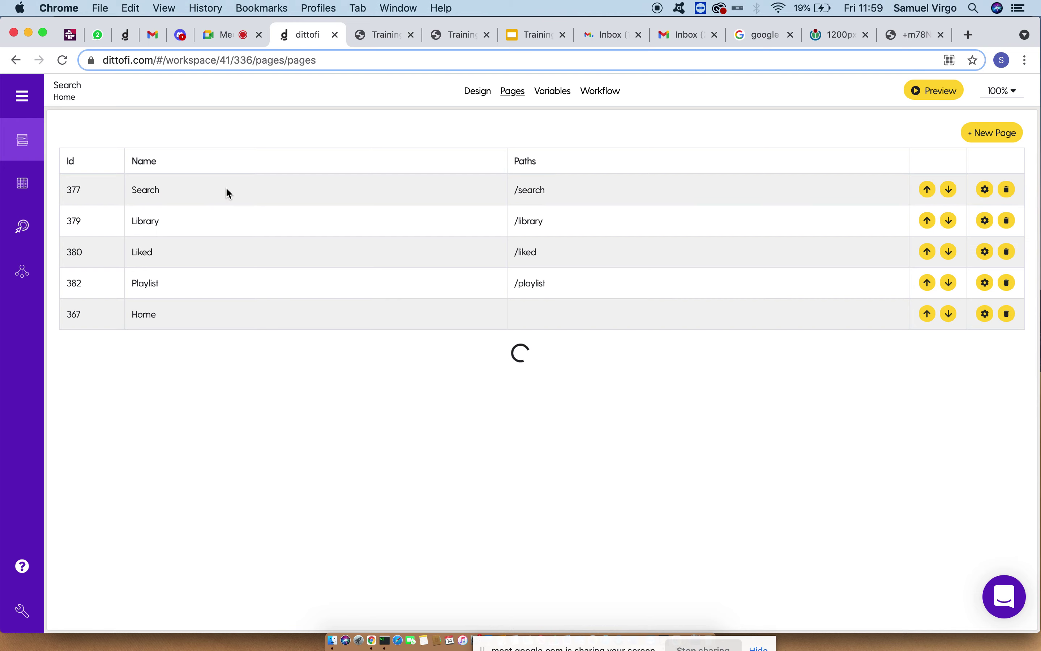
left_click(470, 94)
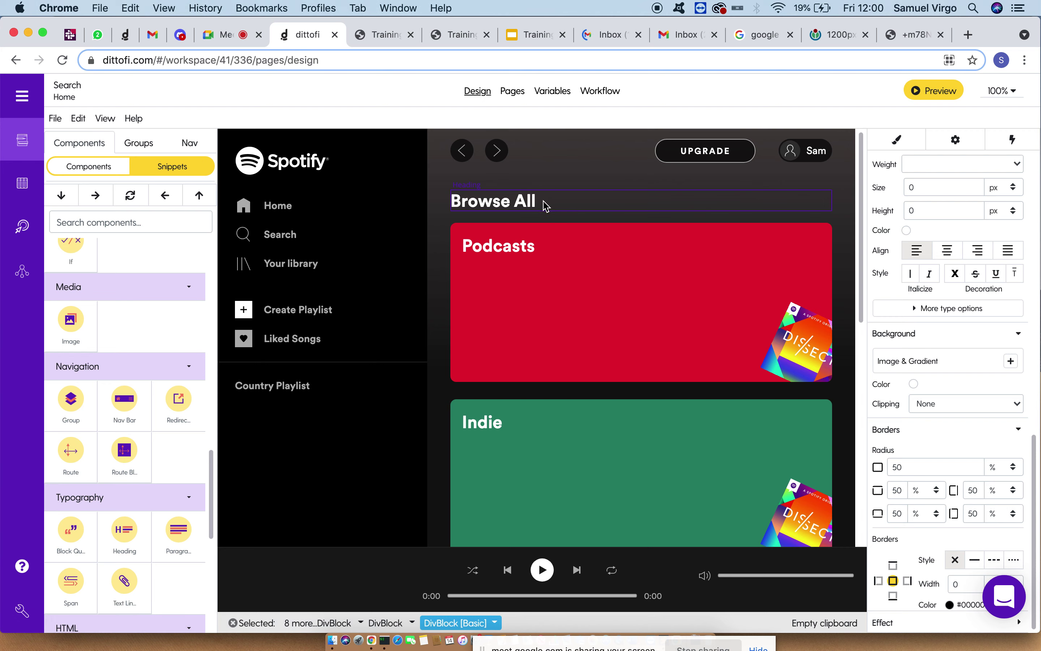
- Inspect the Browse All heading and its parent DivBlock in the HTML tree, and find the matching Heading component in the component library
left_click(615, 204)
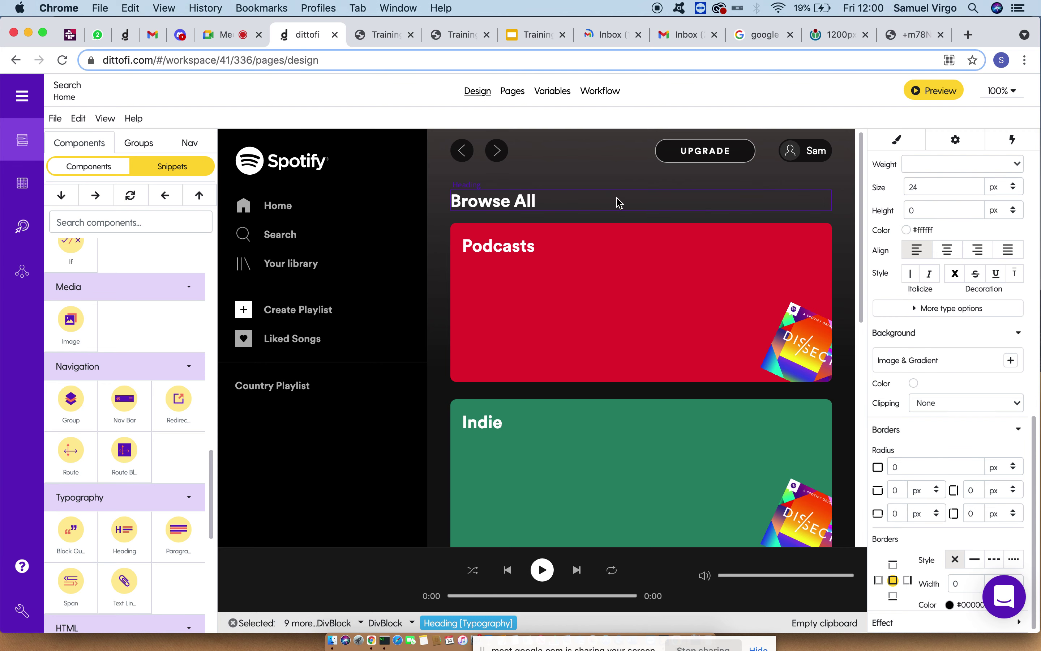
left_click(389, 622)
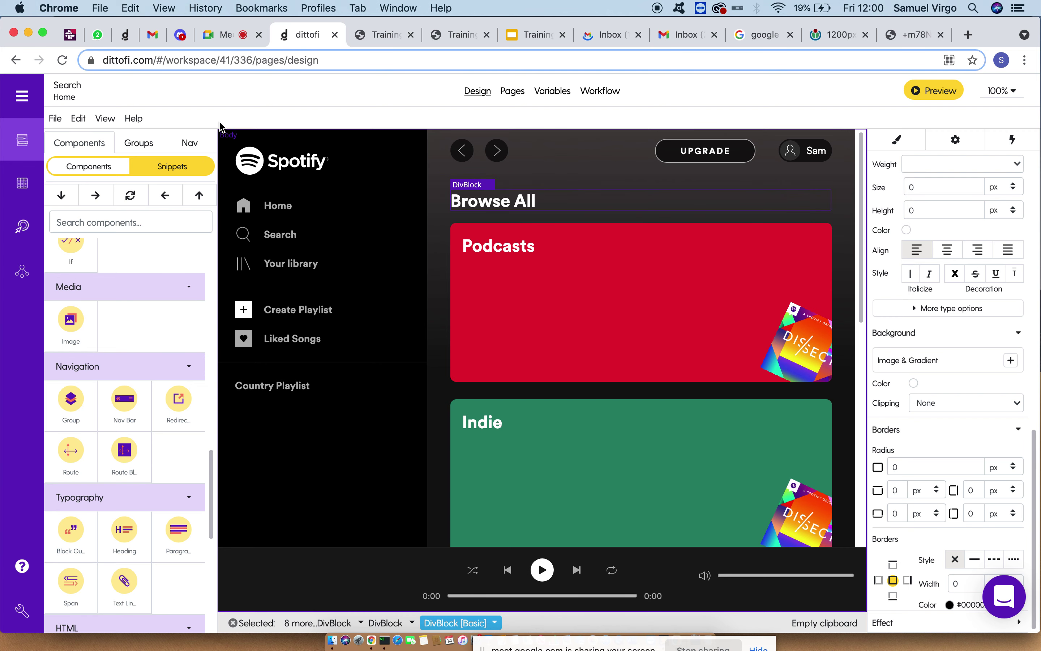
left_click(180, 147)
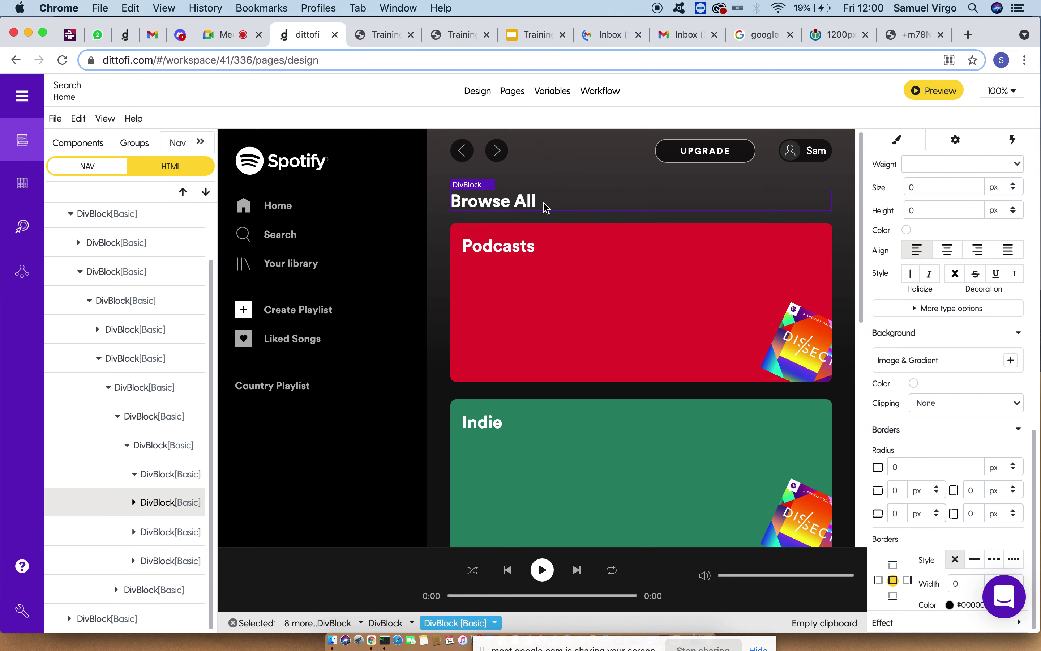
left_click(495, 205)
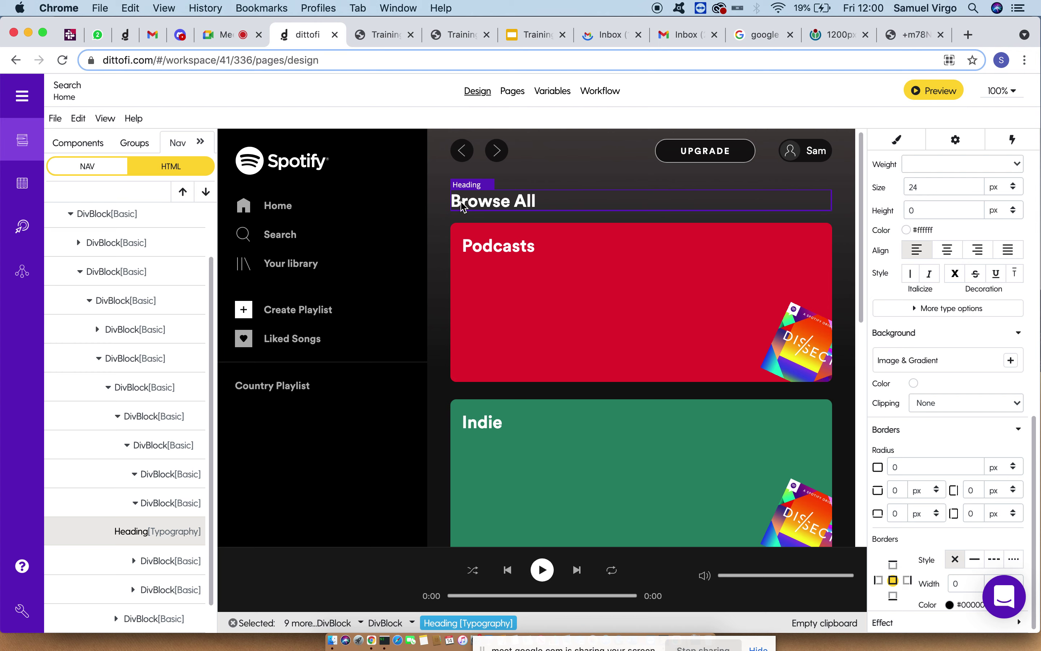
left_click(77, 144)
scroll(169, 398, "down", 10)
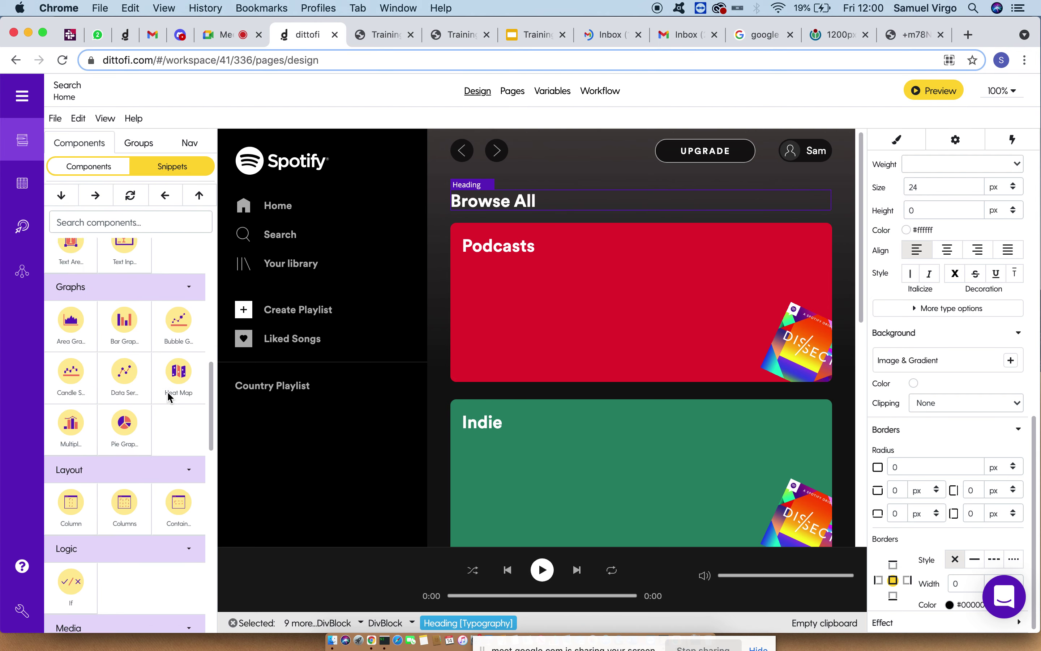
scroll(169, 398, "down", 10)
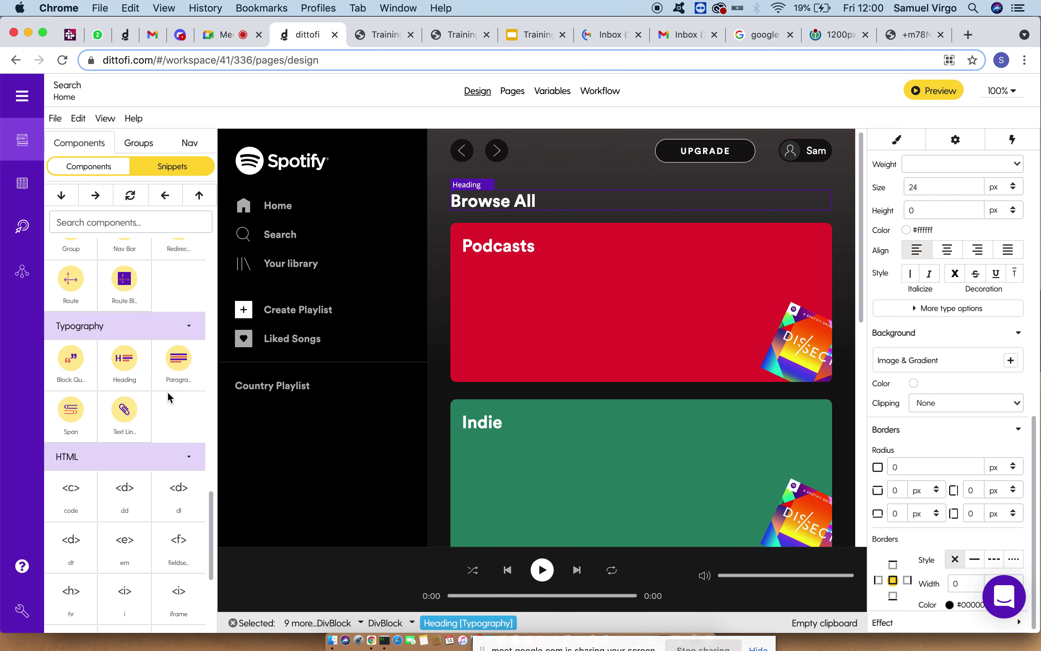
- Inspect the Podcasts card's DivBlock, heading and cover image, locate the Image component in the library, and compare the Indie card's DivBlock
left_click(568, 284)
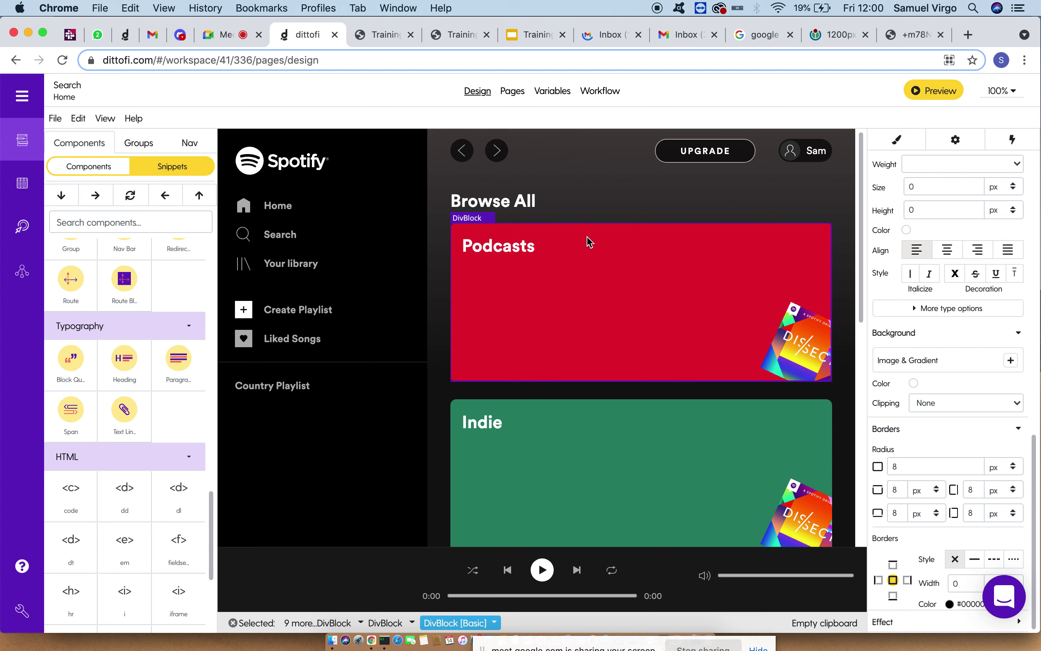
left_click(494, 261)
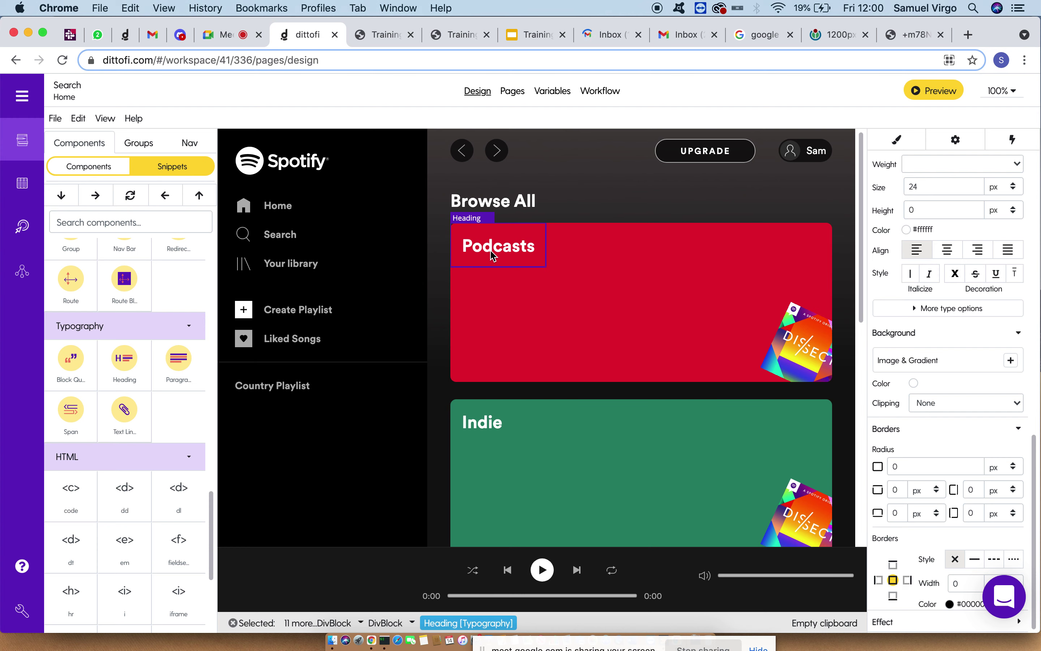
left_click(582, 314)
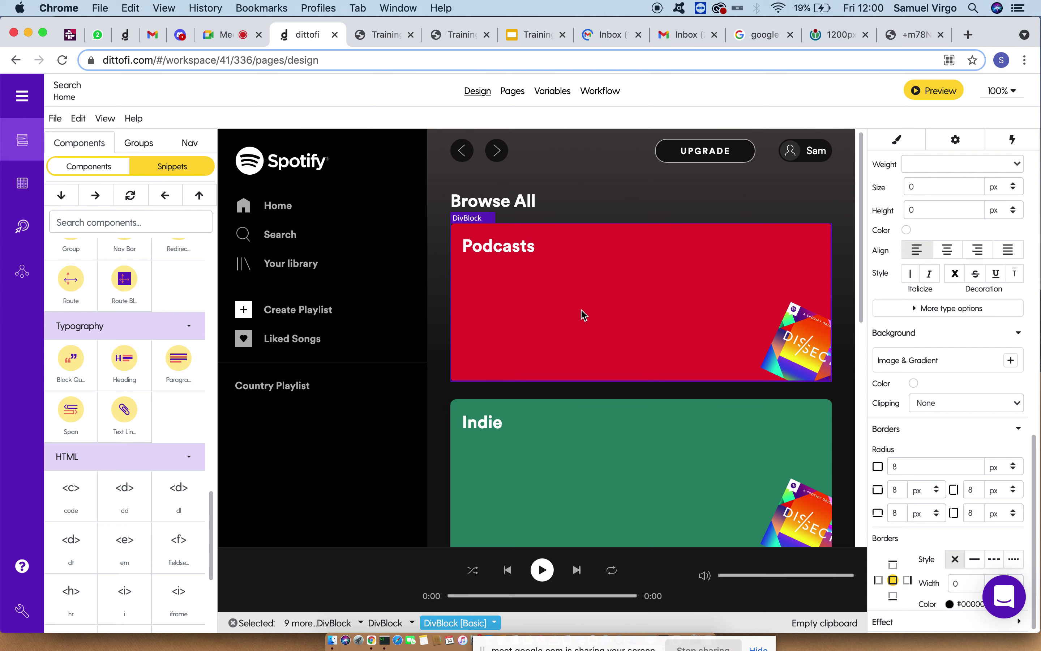
left_click(797, 341)
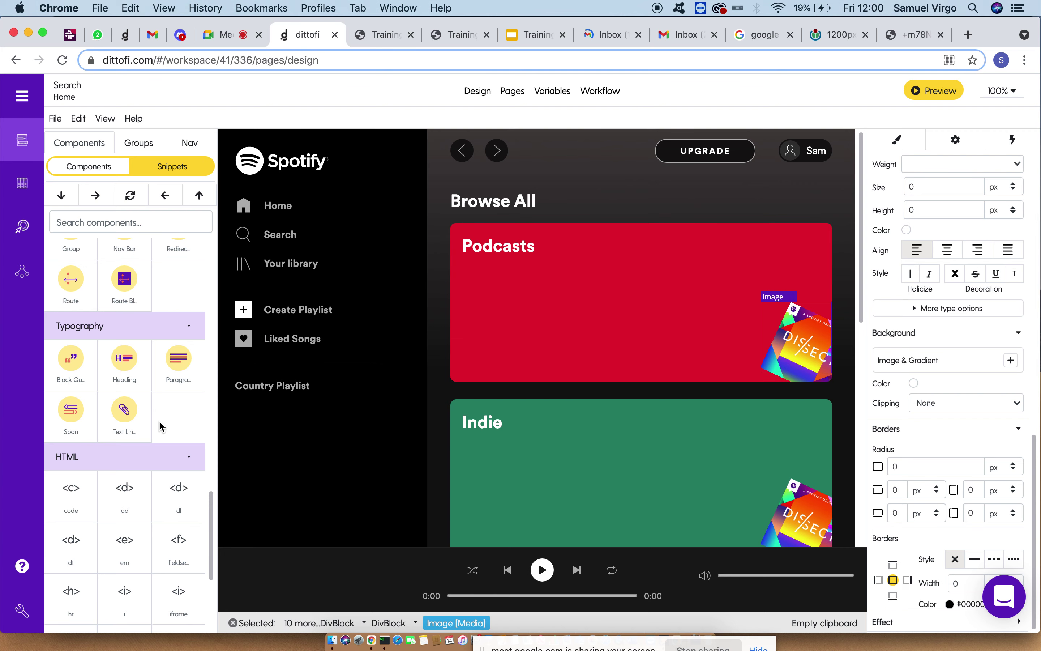
scroll(162, 426, "up", 4)
scroll(161, 426, "up", 2)
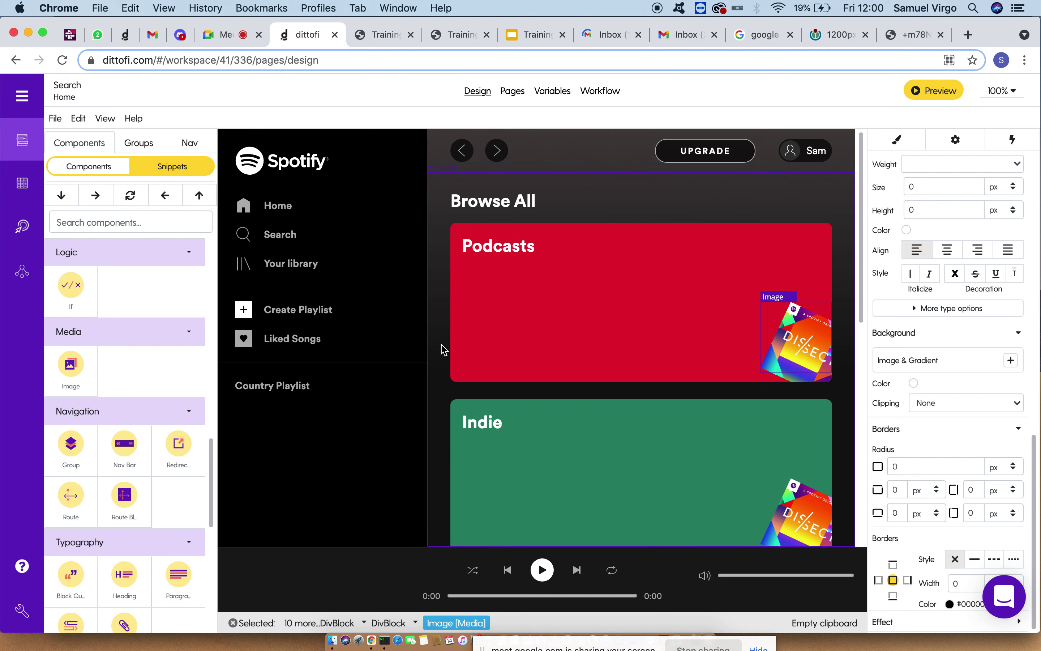
left_click(568, 332)
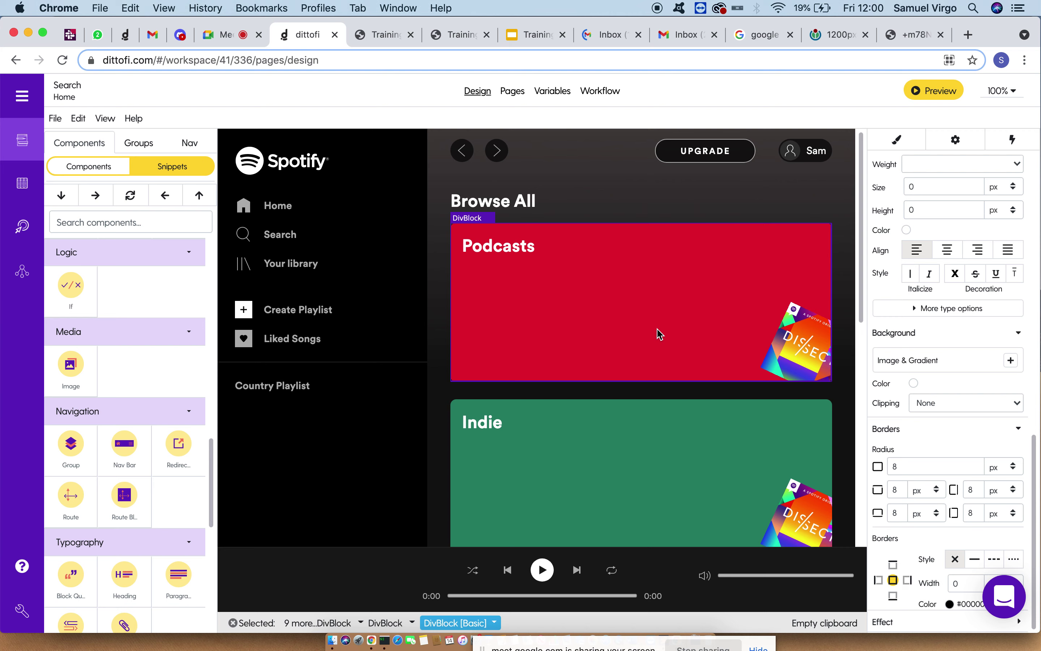
left_click(572, 420)
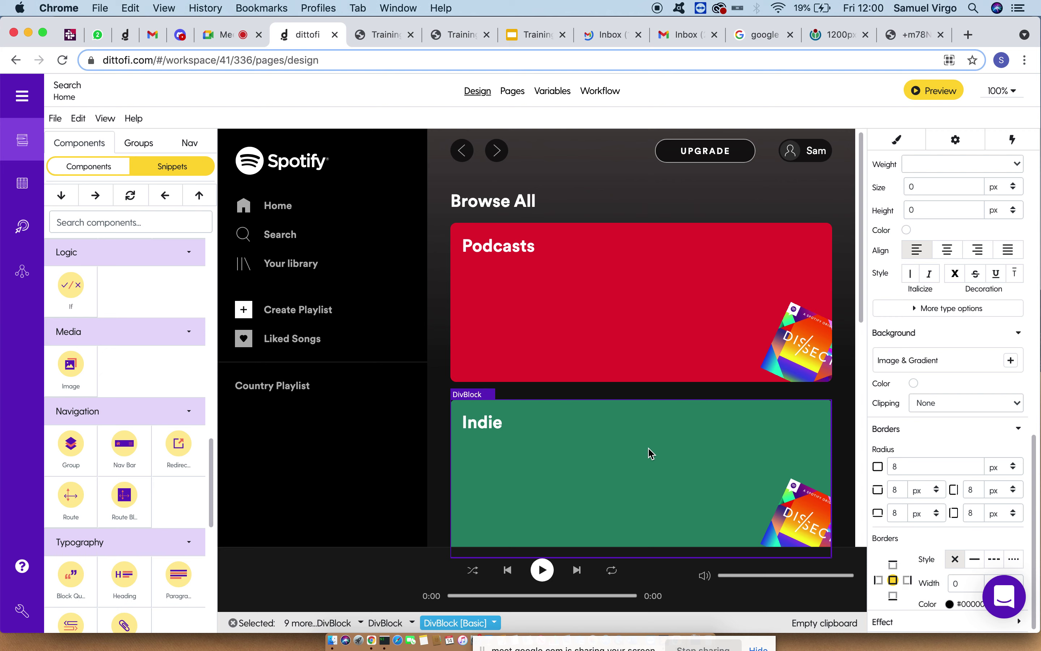
- Open the Home page of the Music App in the design editor
left_click(512, 97)
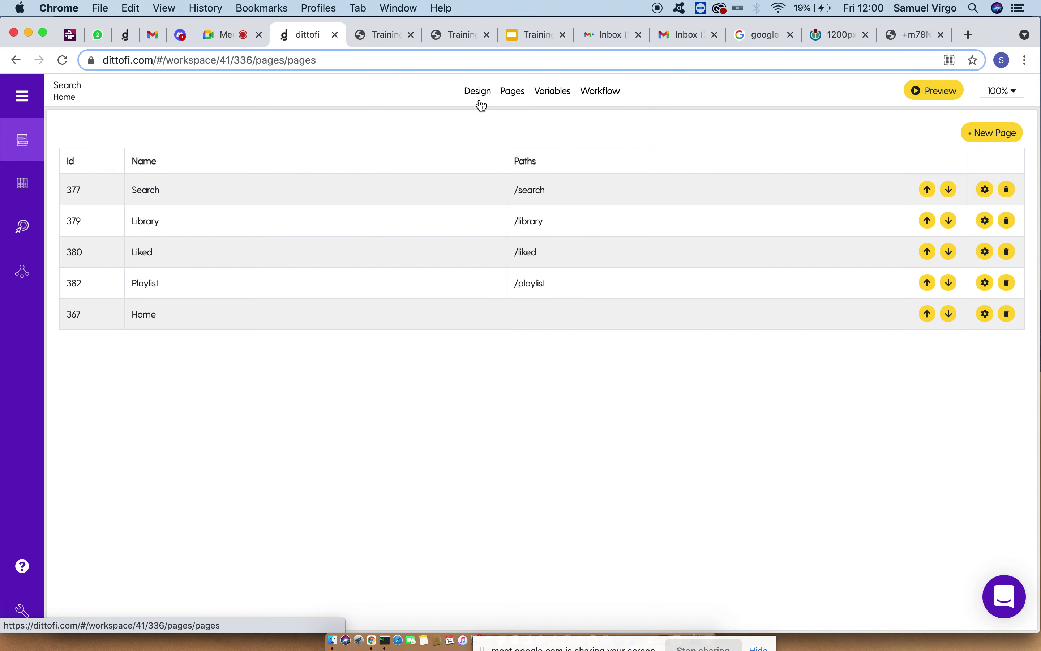
left_click(212, 309)
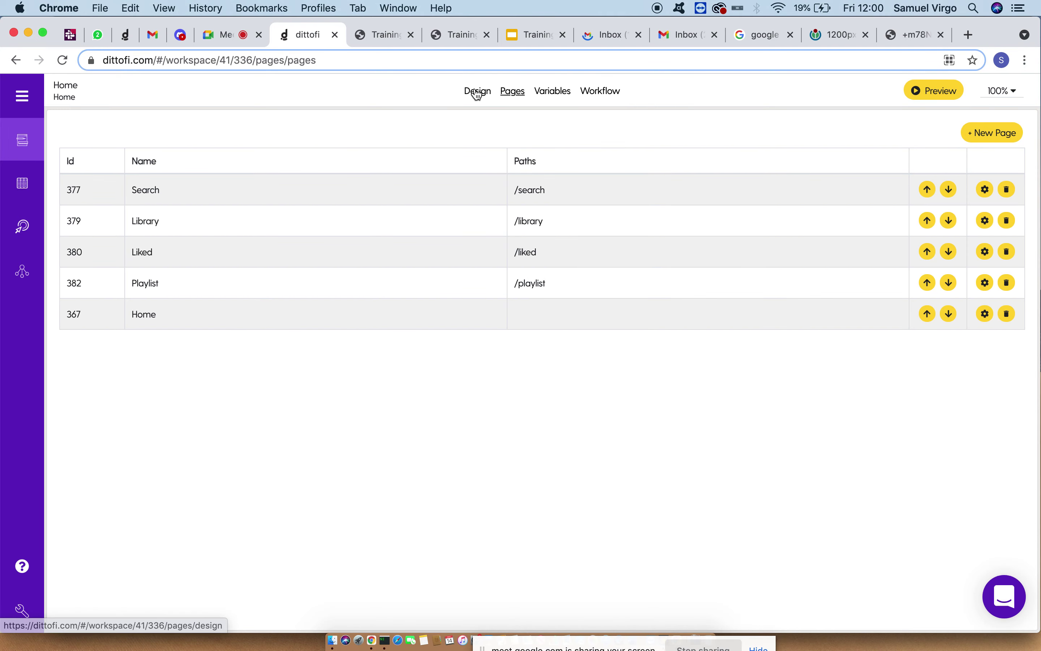
left_click(476, 92)
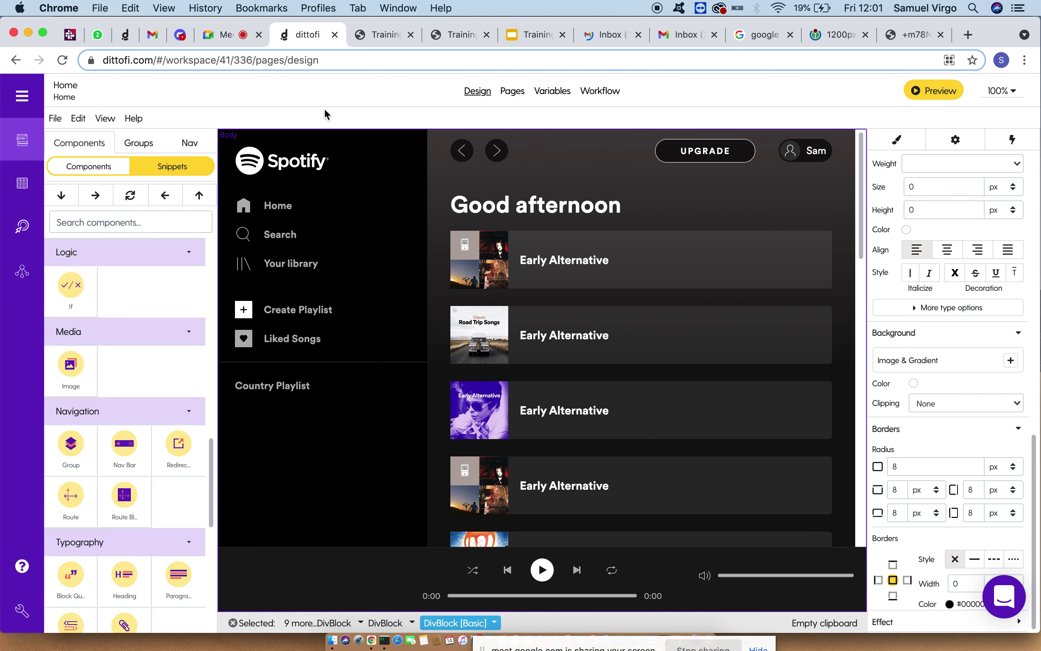
- Trace the Good afternoon heading through its nested DivBlocks in the HTML tree, from the outer content container down to the Heading
left_click(532, 218)
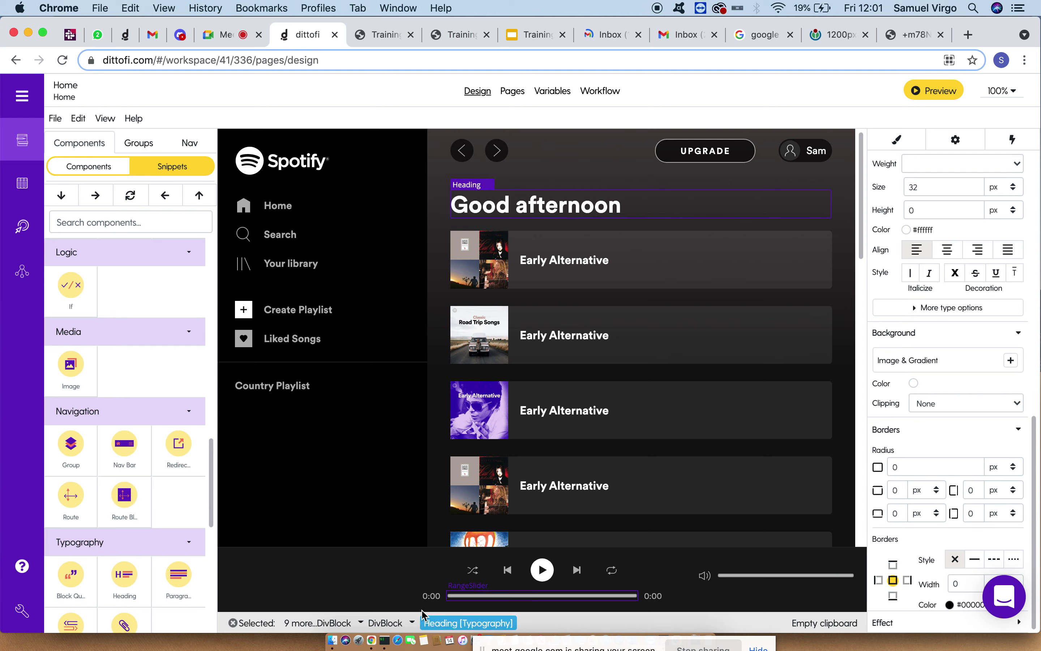
left_click(190, 143)
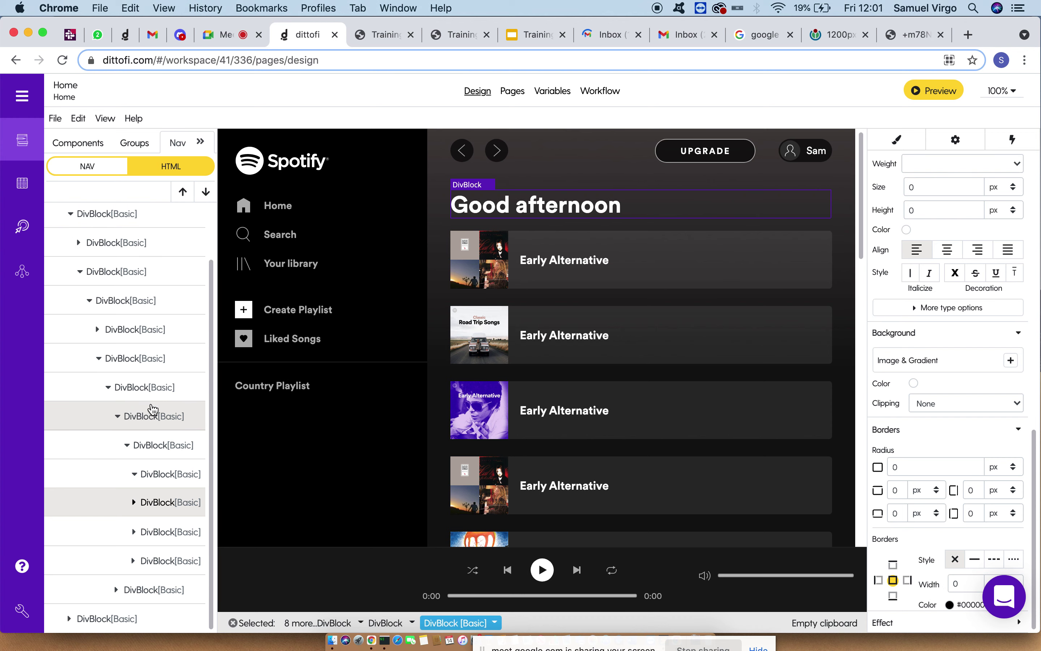
left_click(150, 415)
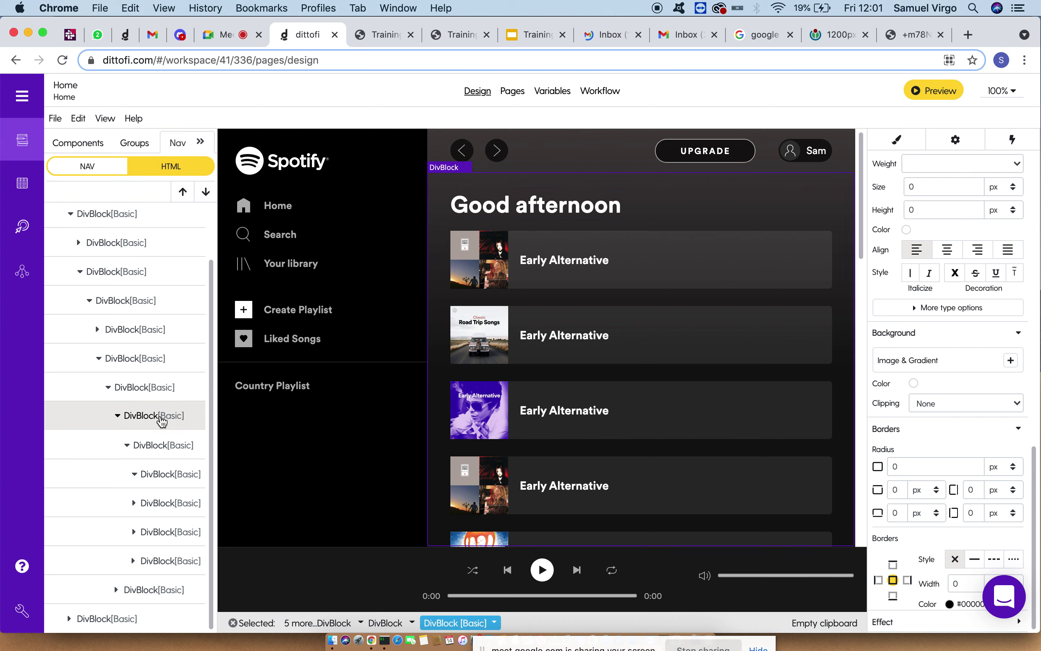
left_click(171, 446)
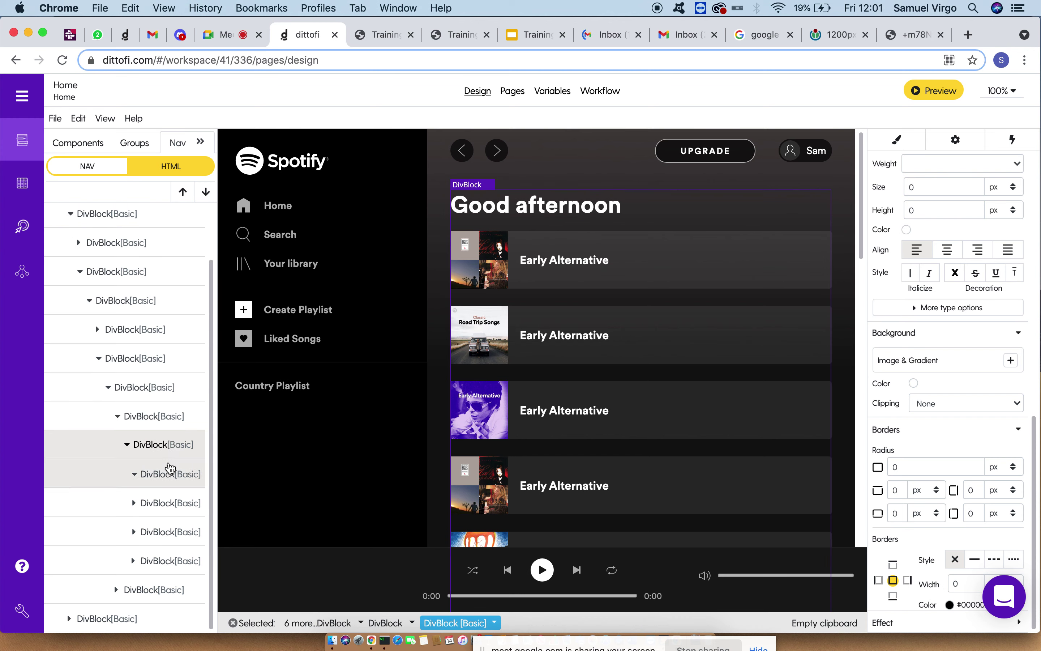
left_click(168, 474)
left_click(167, 503)
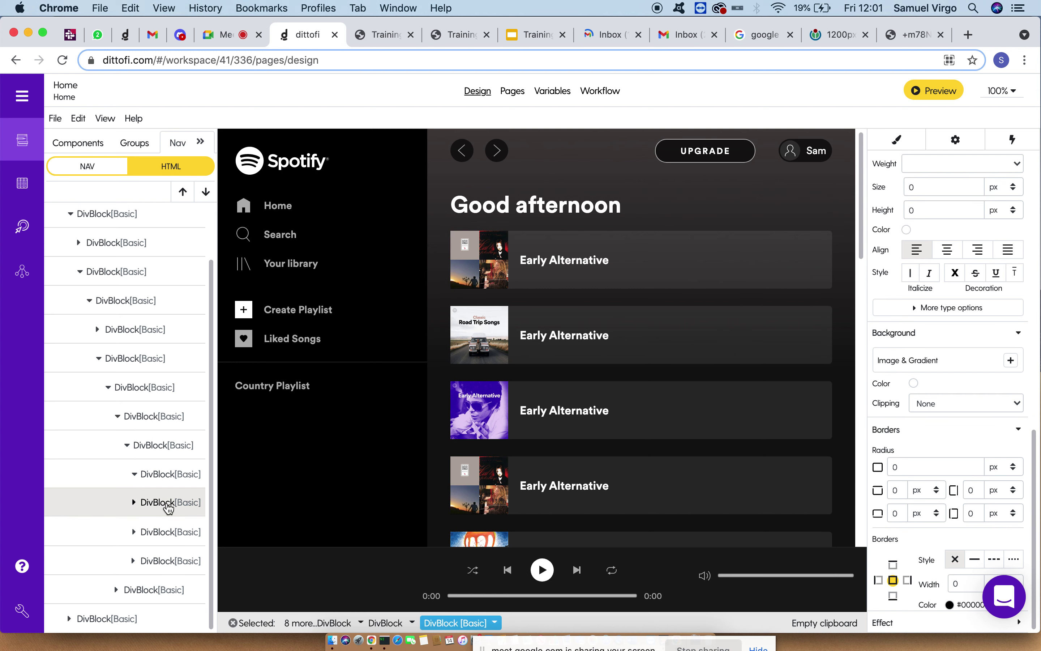
left_click(133, 502)
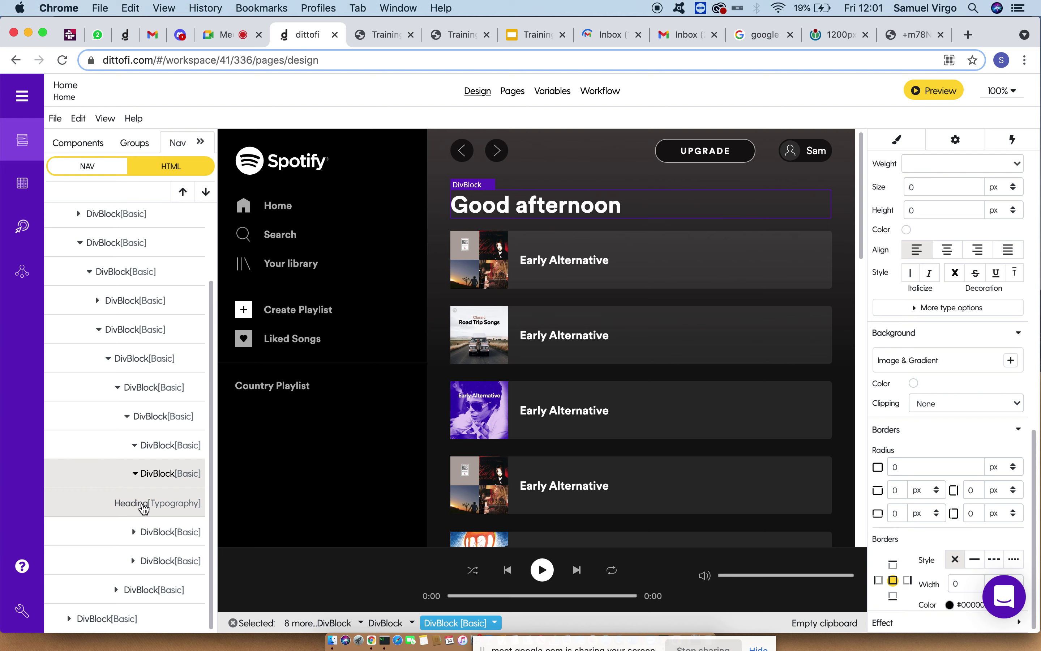
left_click(146, 503)
- Expand the DivBlock holding the playlist rows and inspect the first Early Alternative row's image and text link
left_click(155, 532)
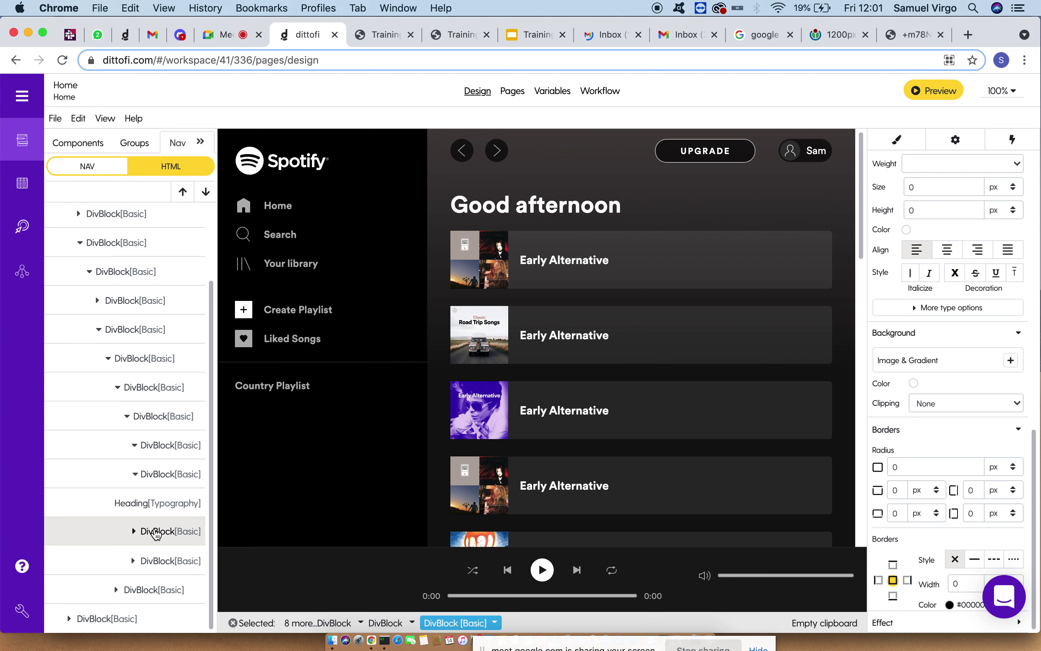
left_click(134, 531)
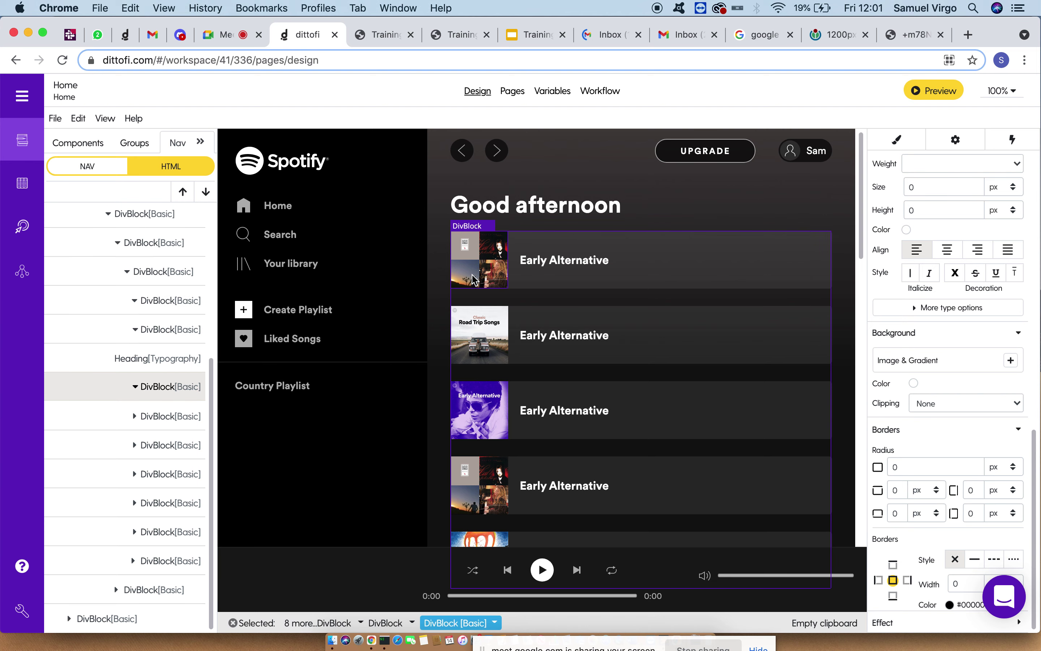
left_click(478, 266)
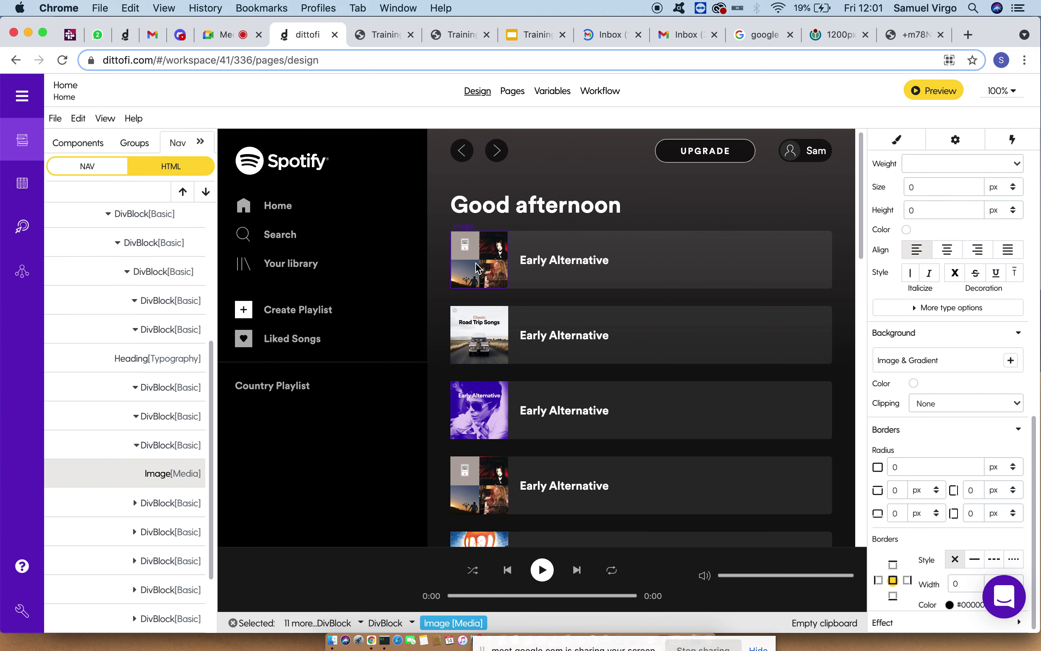
left_click(546, 261)
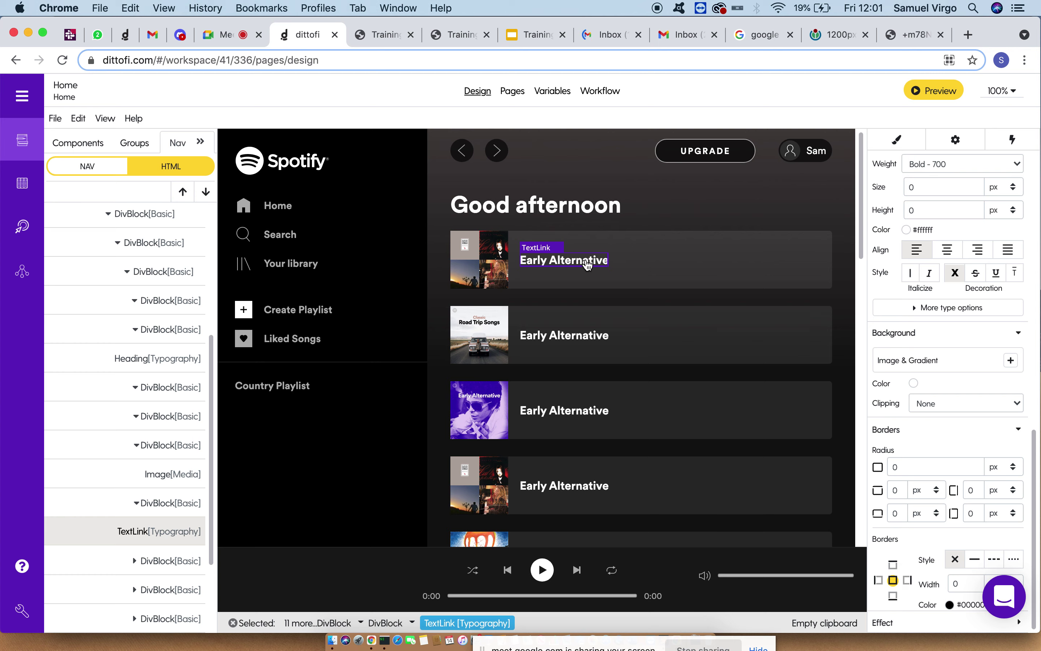
- Inspect the Recently Played section's DivBlock, its heading and the Classic Road Trip Songs card image
scroll(607, 316, "down", 8)
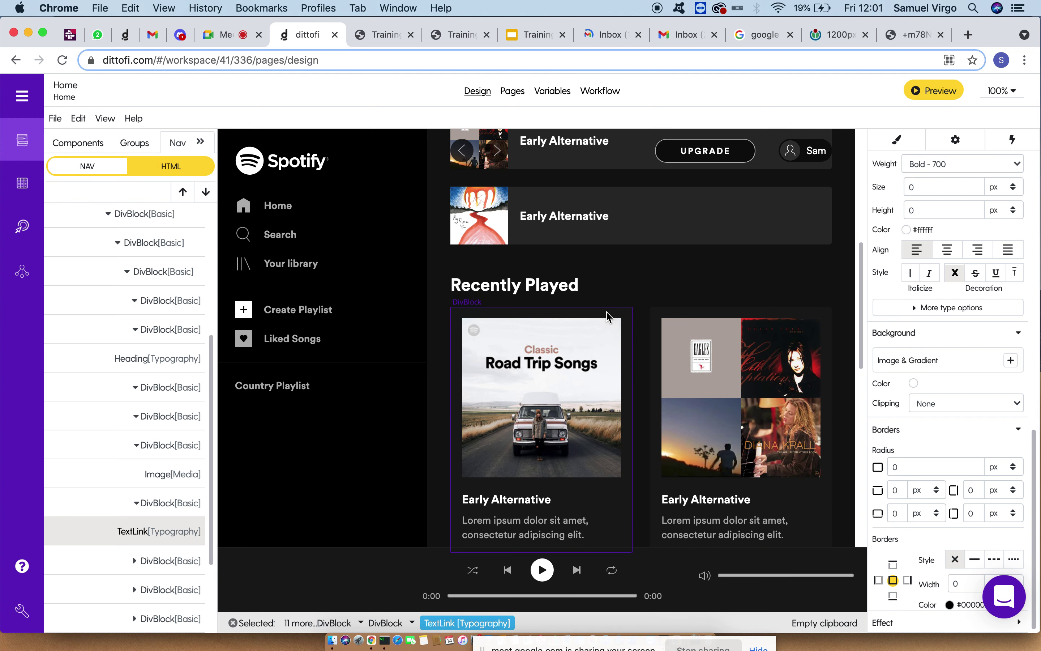
left_click(636, 306)
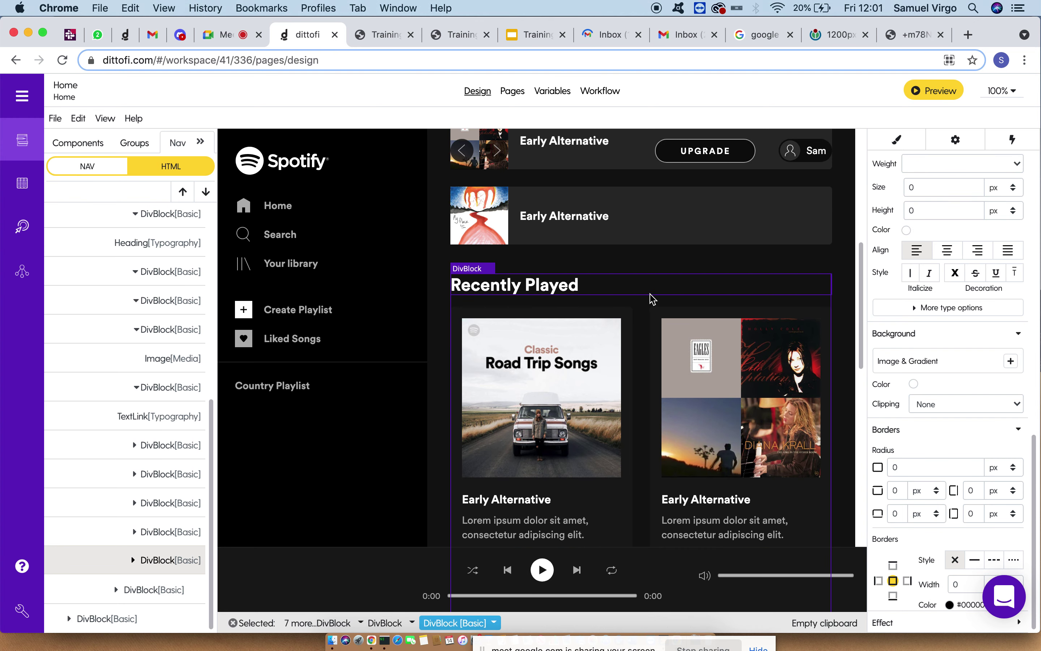
left_click(618, 291)
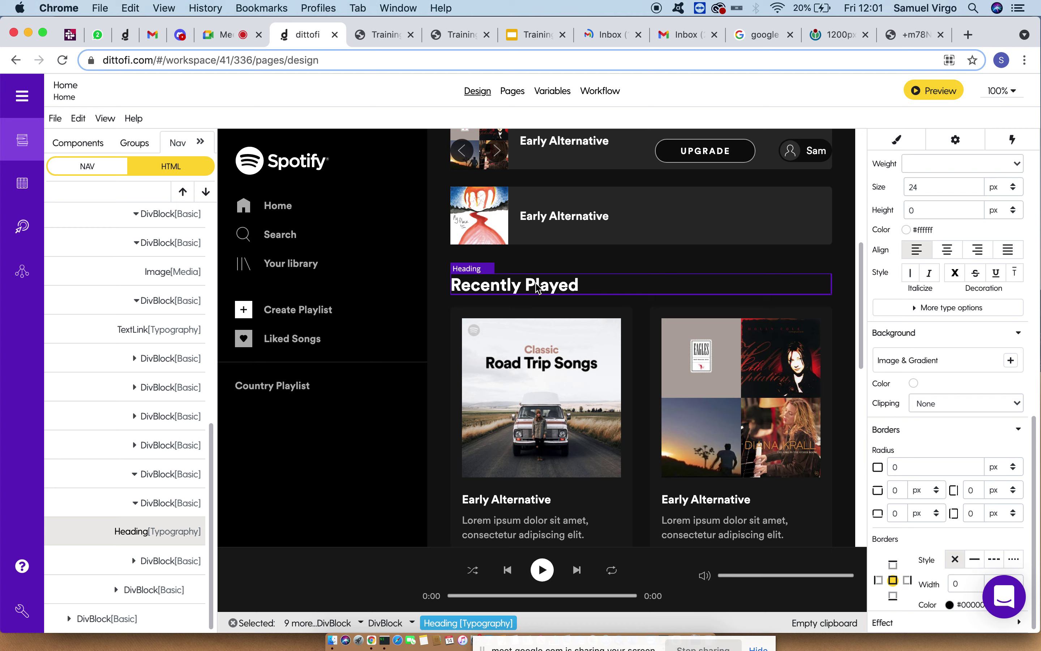
left_click(546, 374)
scroll(546, 374, "down", 3)
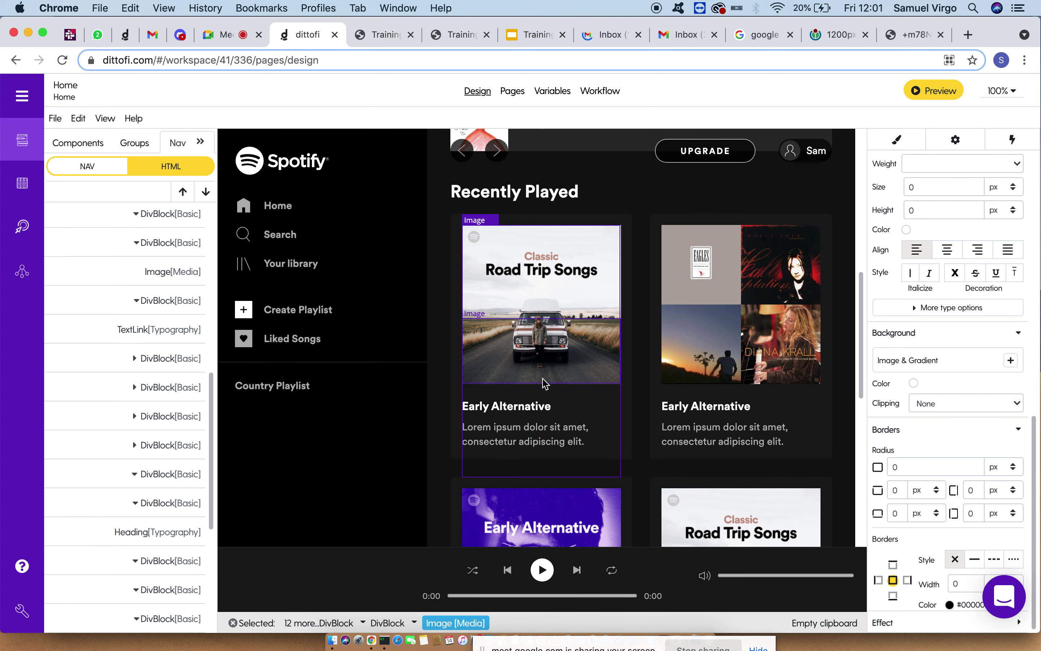
- Inspect the first Recently Played card's title, description Span and outer DivBlock, and locate the second card's nested DivBlocks in the HTML tree
left_click(502, 412)
left_click(511, 433)
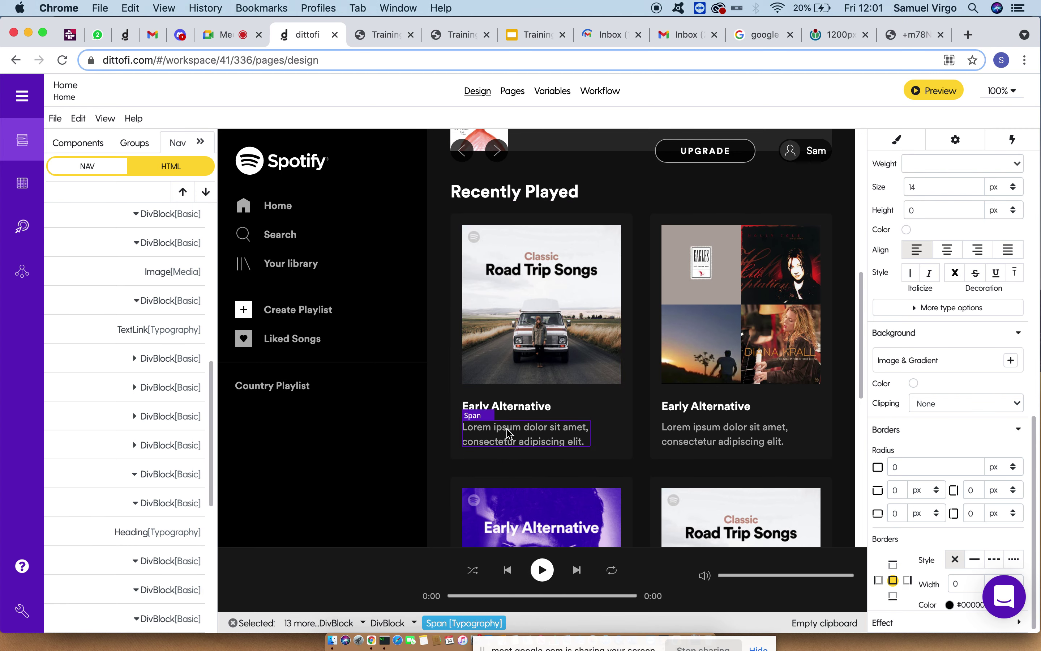
left_click(620, 457)
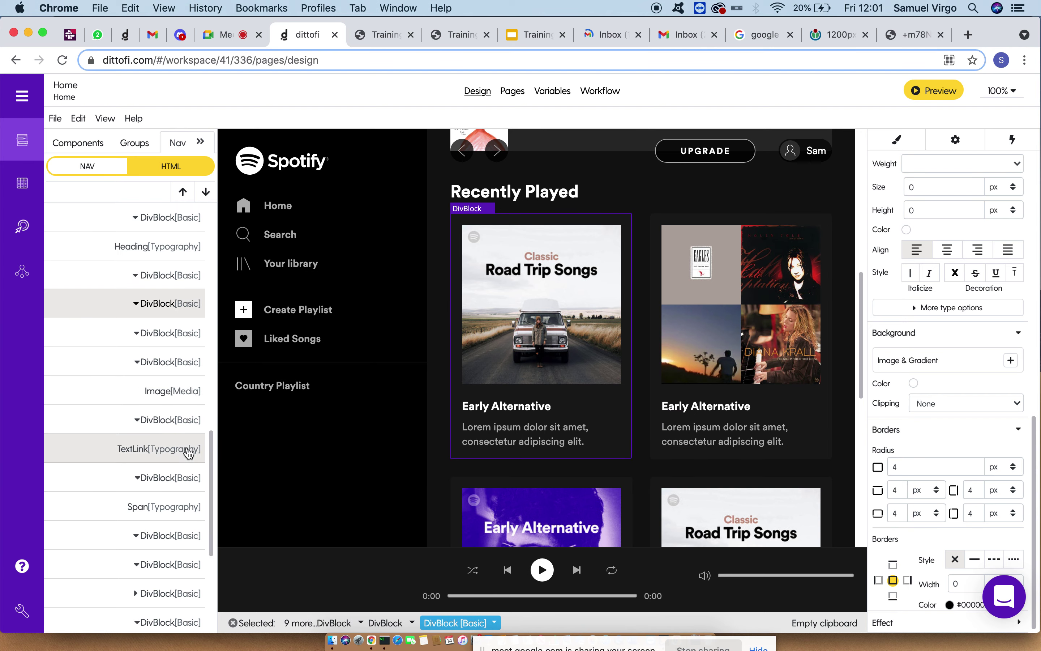
left_click(162, 538)
left_click(159, 560)
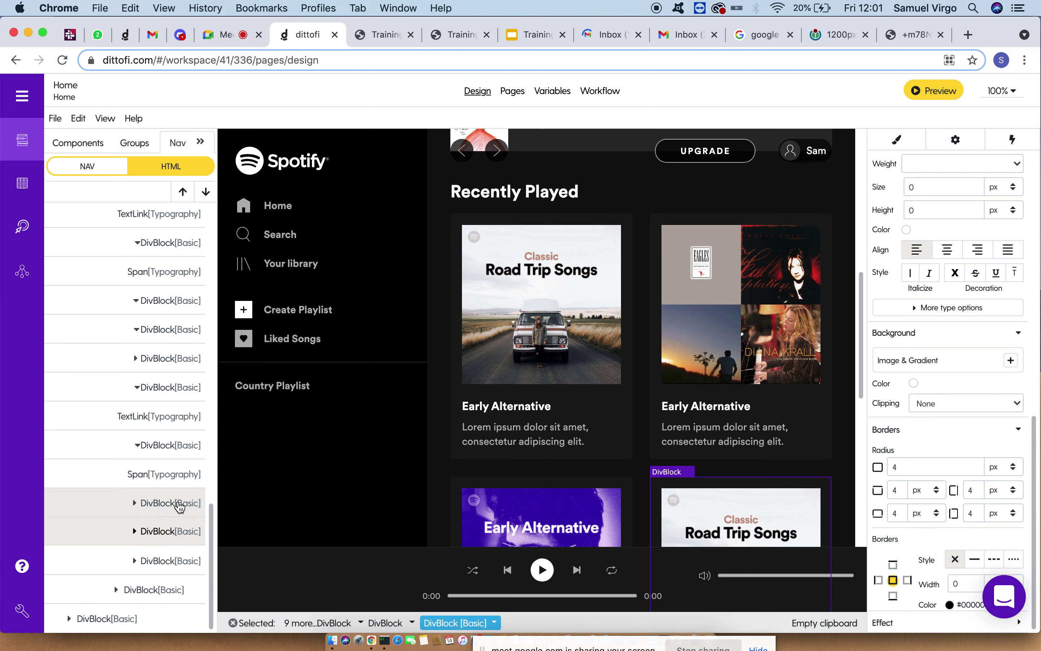
left_click(188, 396)
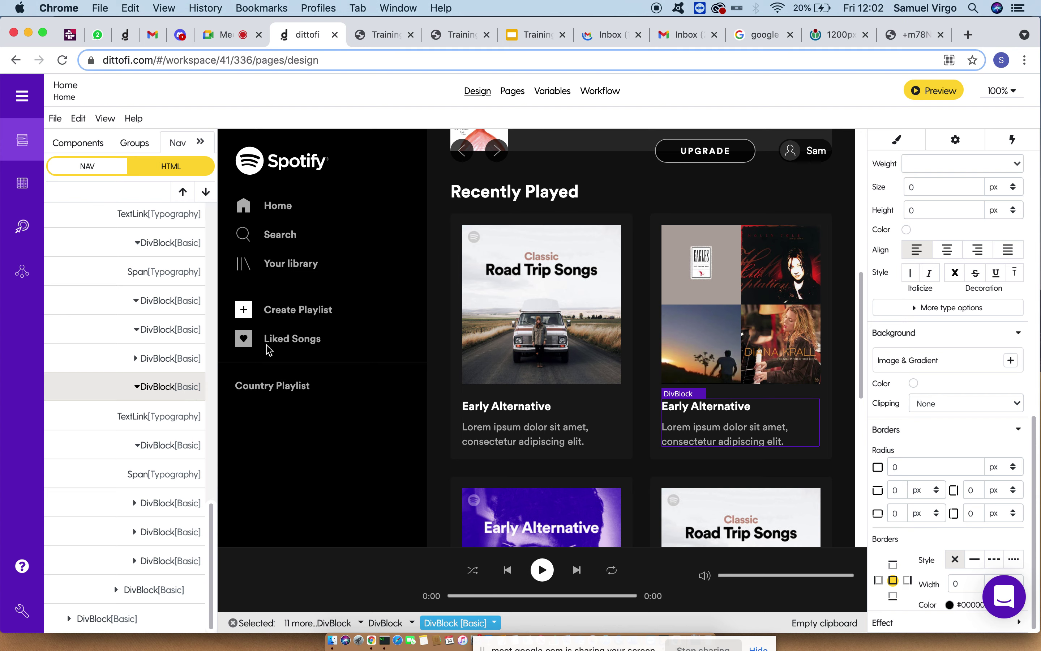
- Select the first Recently Played card's image and its enclosing DivBlock, and examine that DivBlock's layout, spacing and size styles
left_click(549, 301)
left_click(457, 329)
left_click(514, 317)
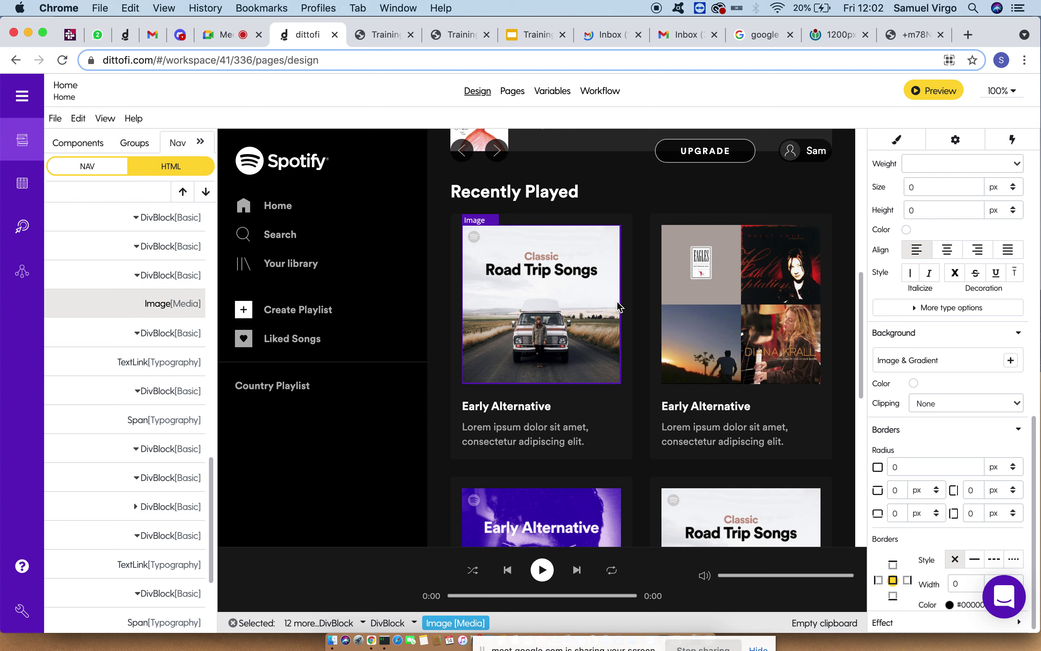
left_click(630, 306)
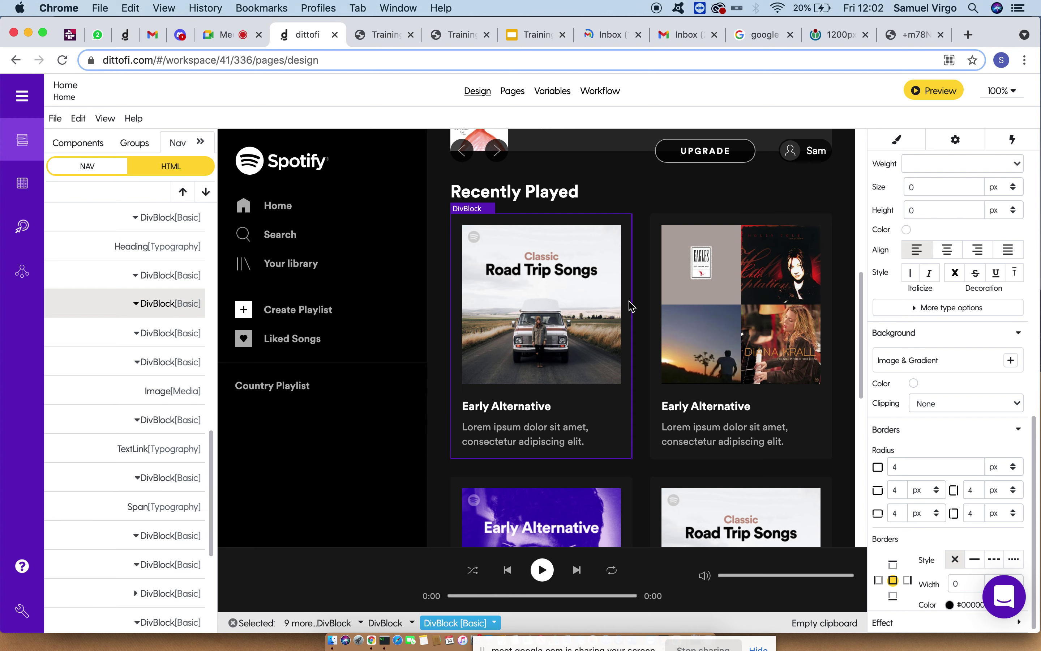
scroll(981, 383, "up", 6)
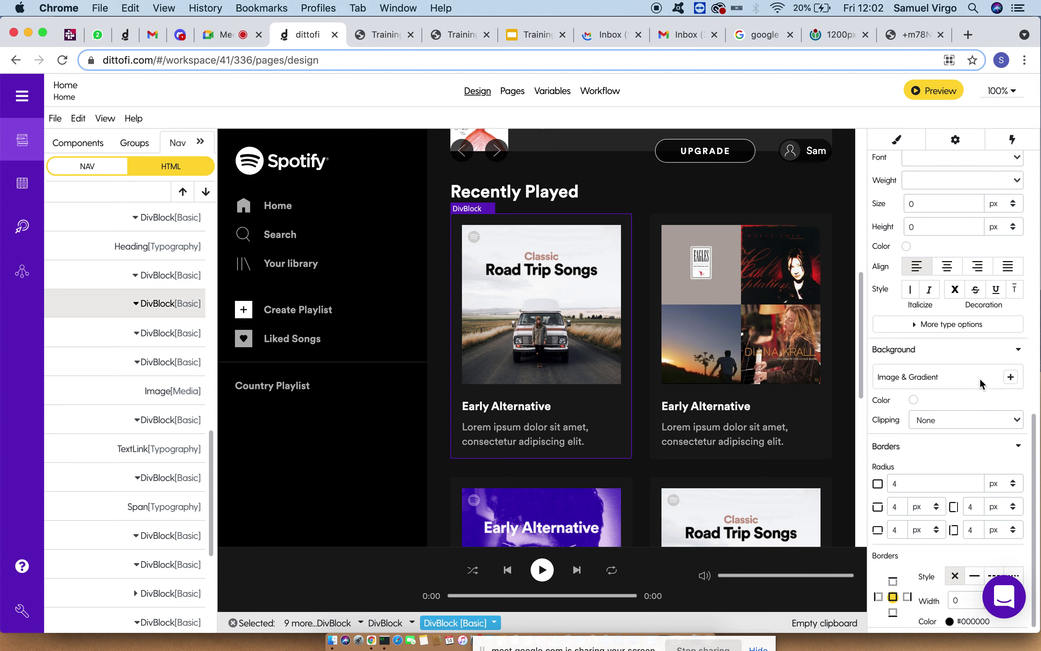
scroll(937, 405, "up", 7)
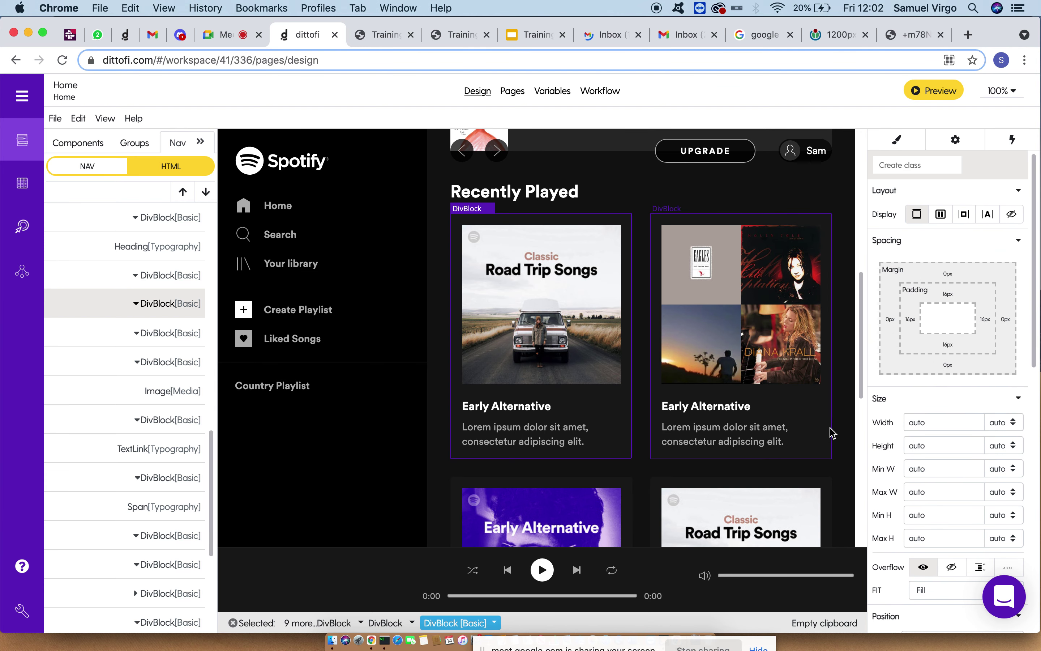
- Compare the first Recently Played card's description Span, the DivBlock grouping its text, and its Image
left_click(515, 416)
left_click(526, 430)
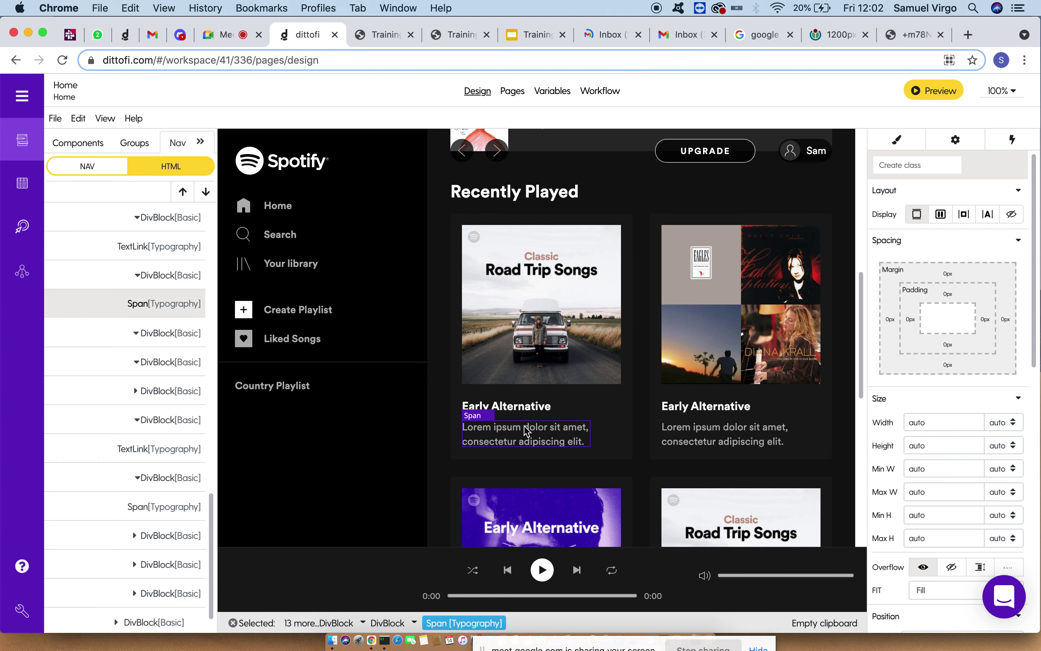
left_click(574, 414)
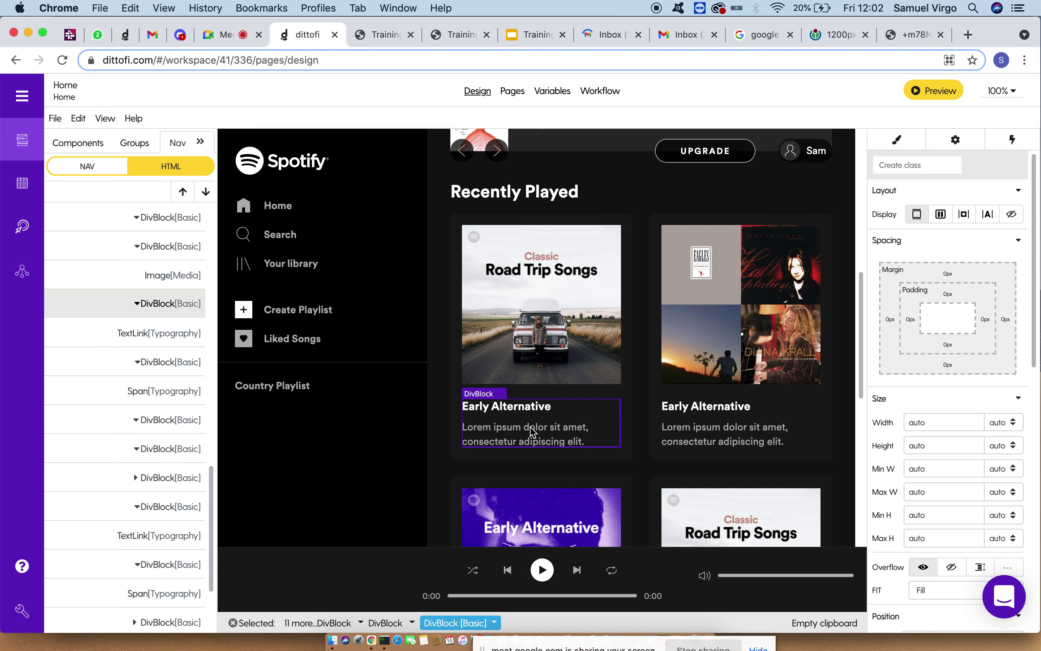
left_click(566, 349)
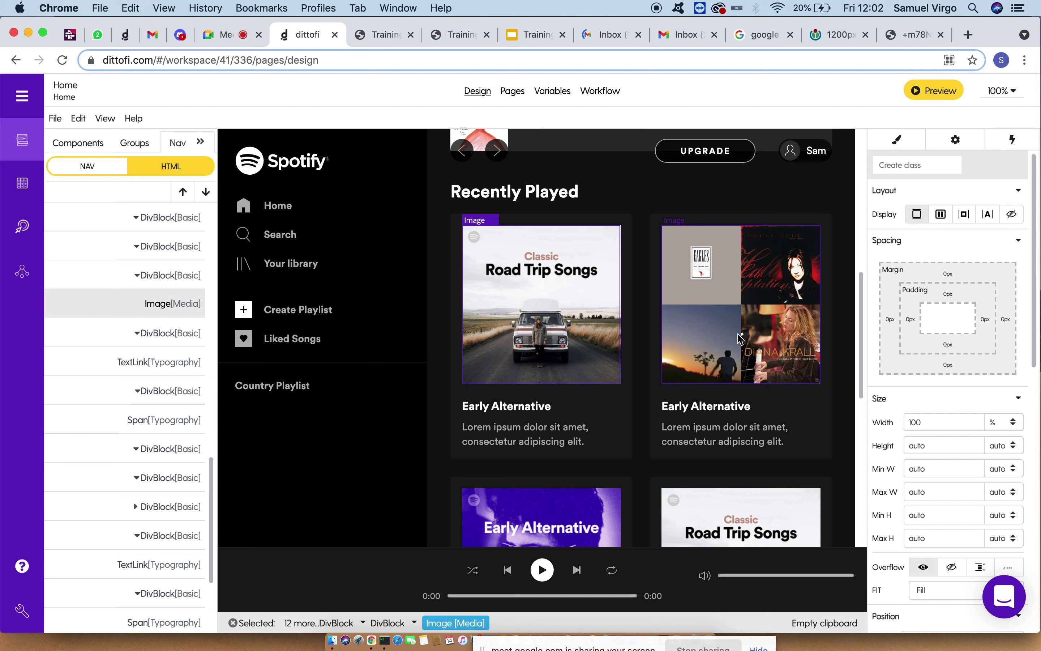
- Select the Good afternoon heading, check the Google Meet chat for questions, and return to the Dittofi editor
scroll(740, 338, "up", 8)
scroll(740, 338, "up", 3)
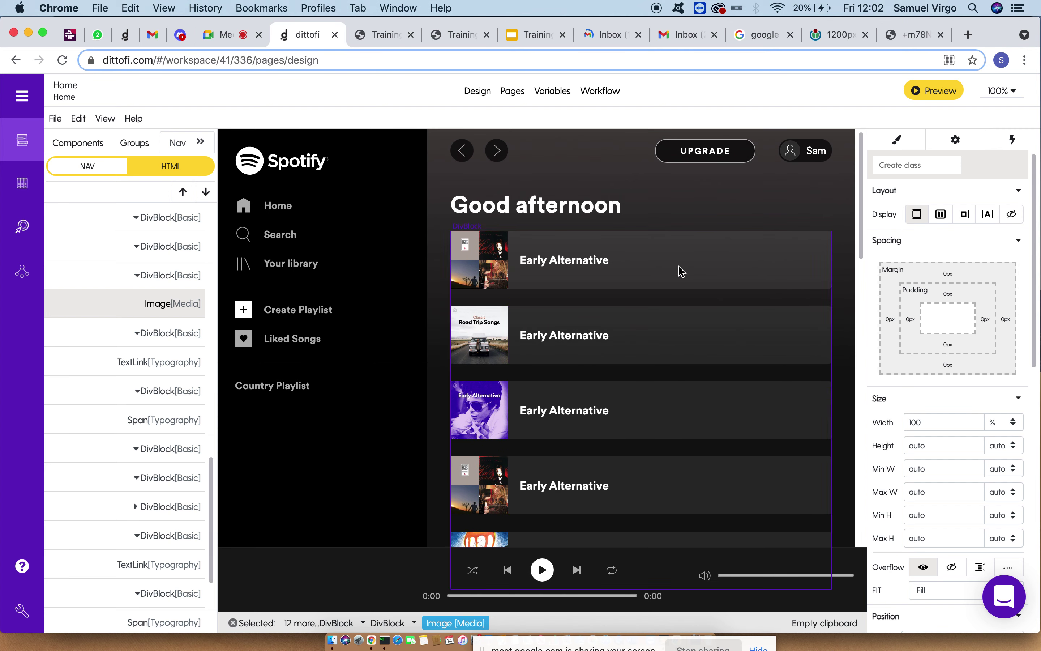
left_click(555, 217)
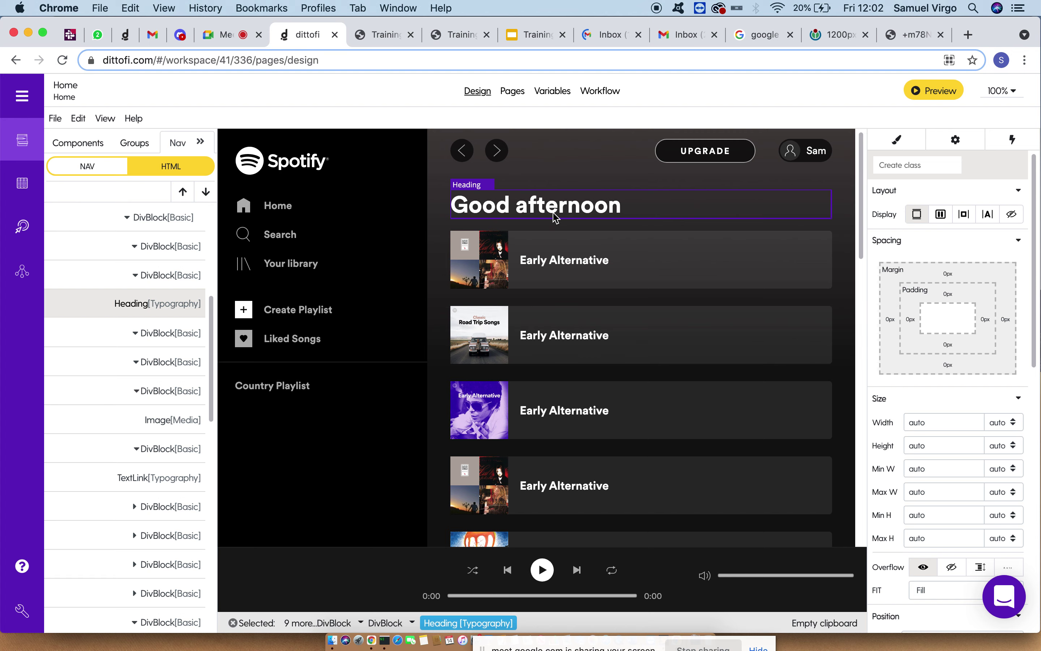
left_click(227, 39)
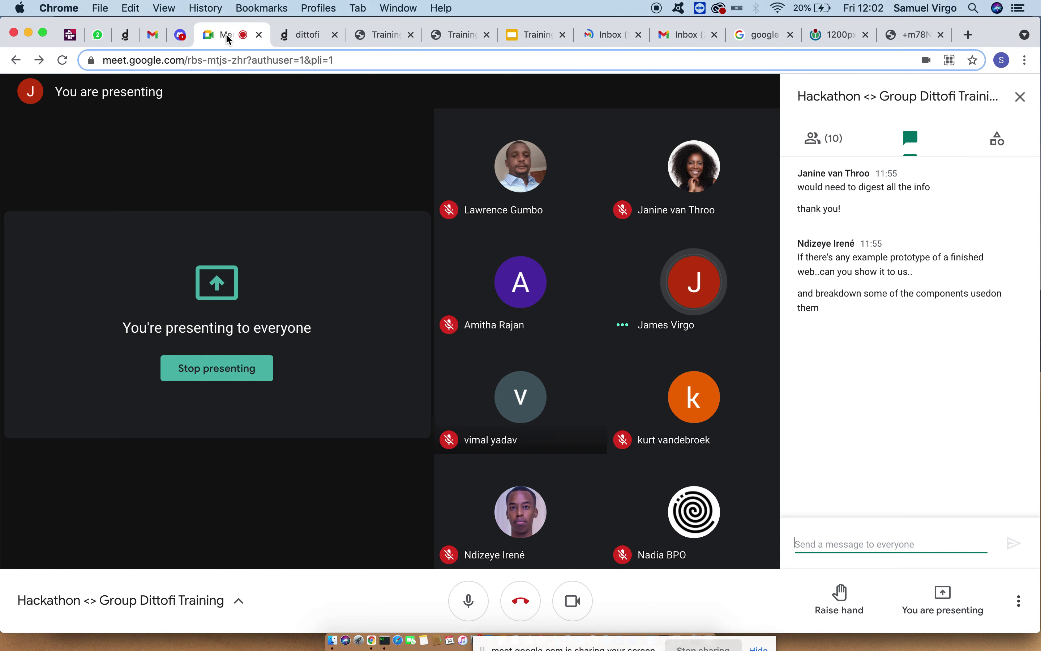
left_click(298, 38)
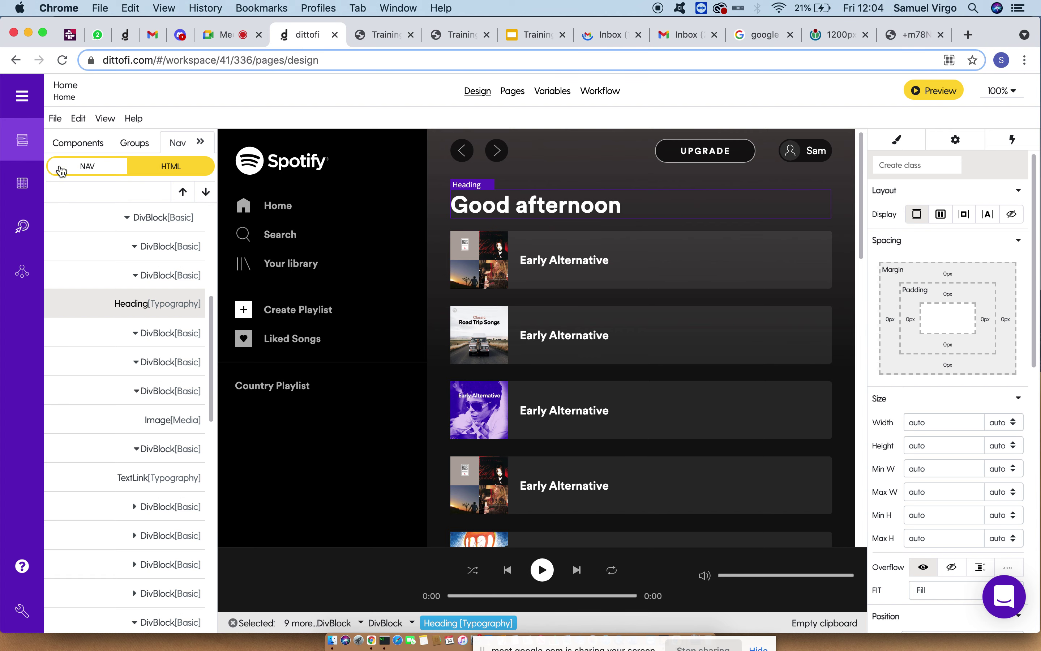
- Open the database's table relations diagram and reposition the users table within it
left_click(22, 183)
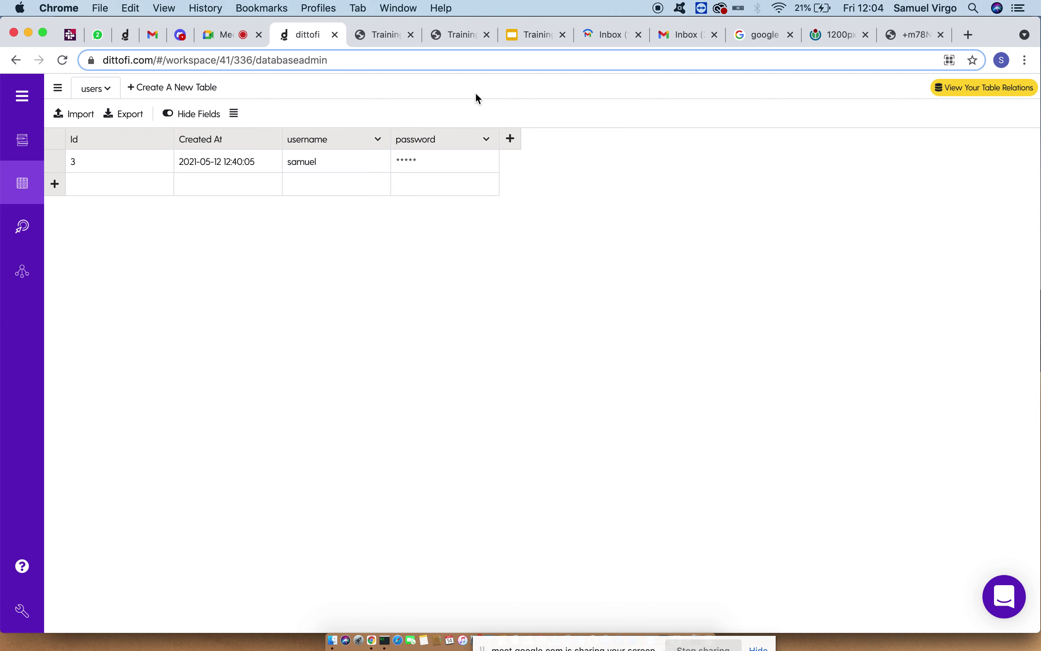
left_click(966, 88)
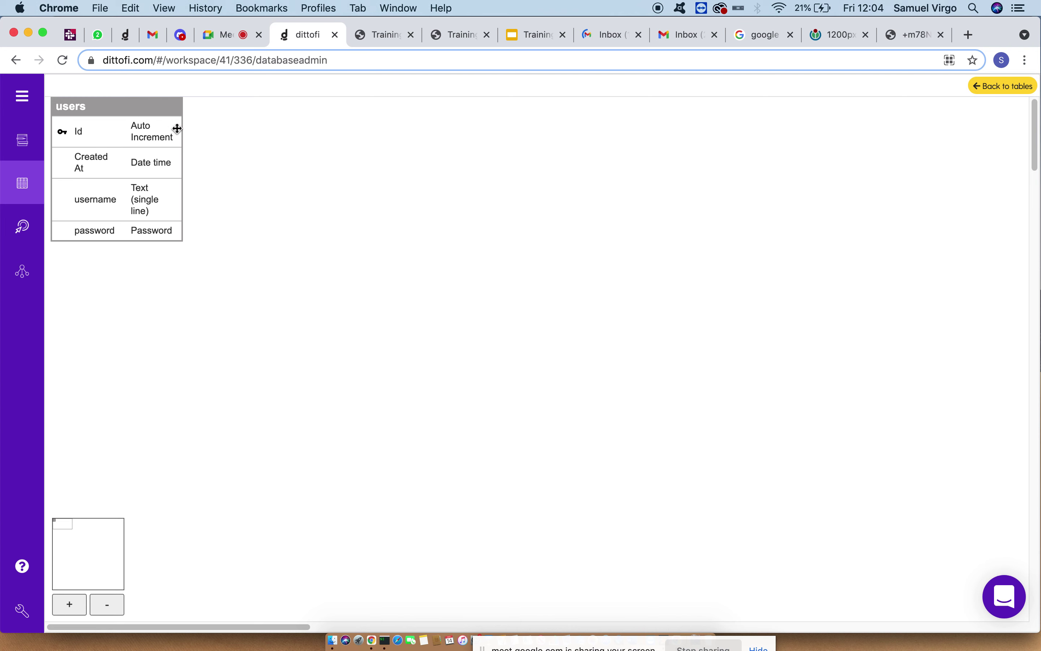
left_click_drag(132, 113, 240, 172)
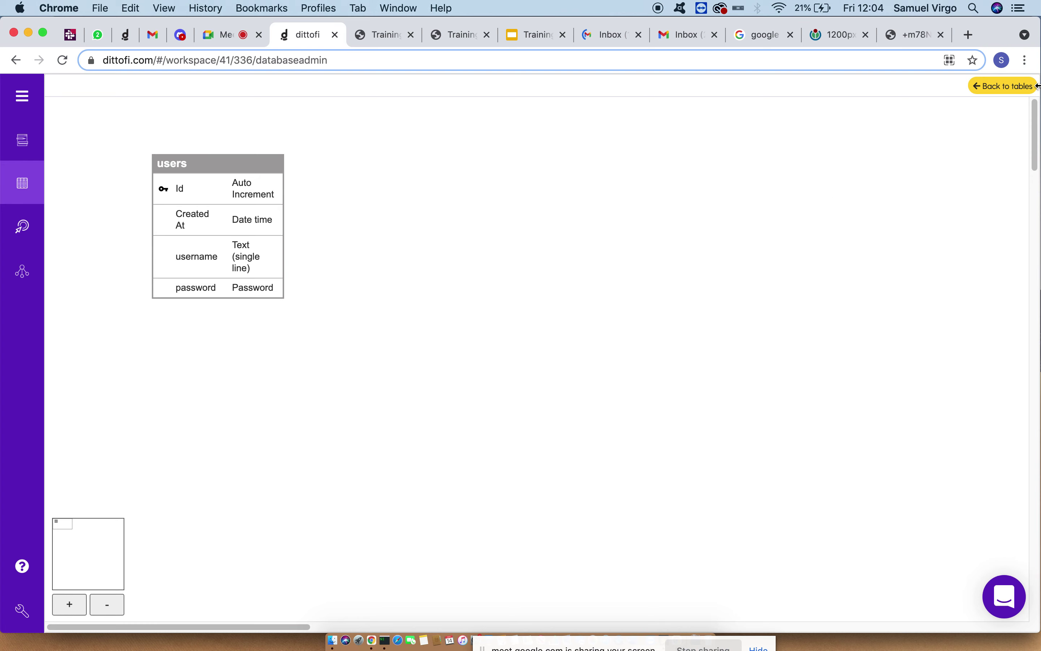
- Return to the database tables and narrow the Id column of the users table
left_click(1019, 90)
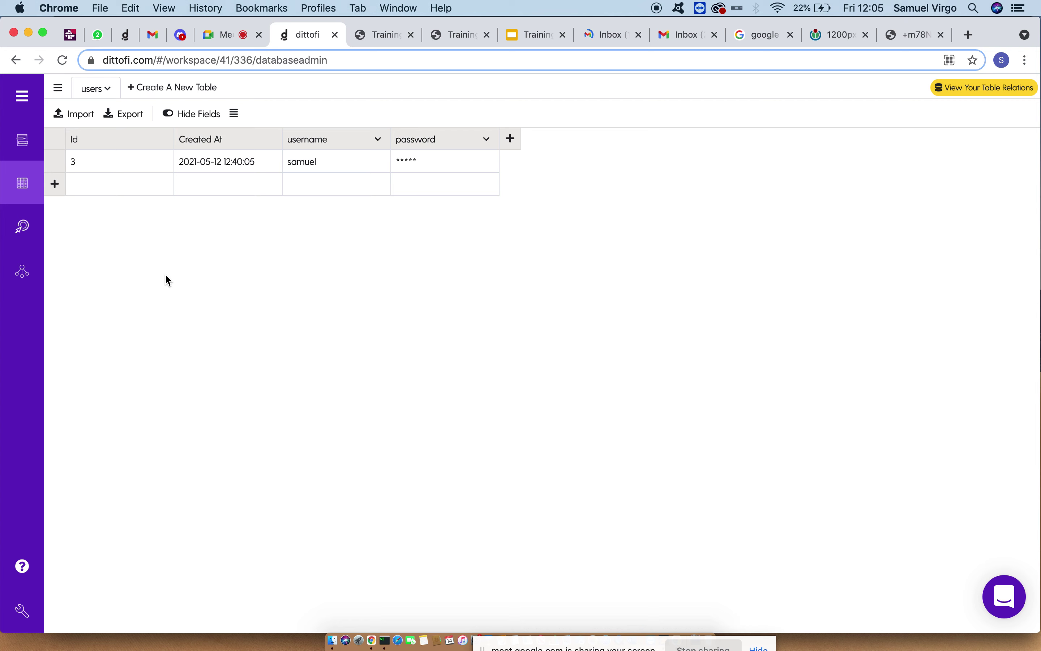
left_click_drag(175, 139, 103, 140)
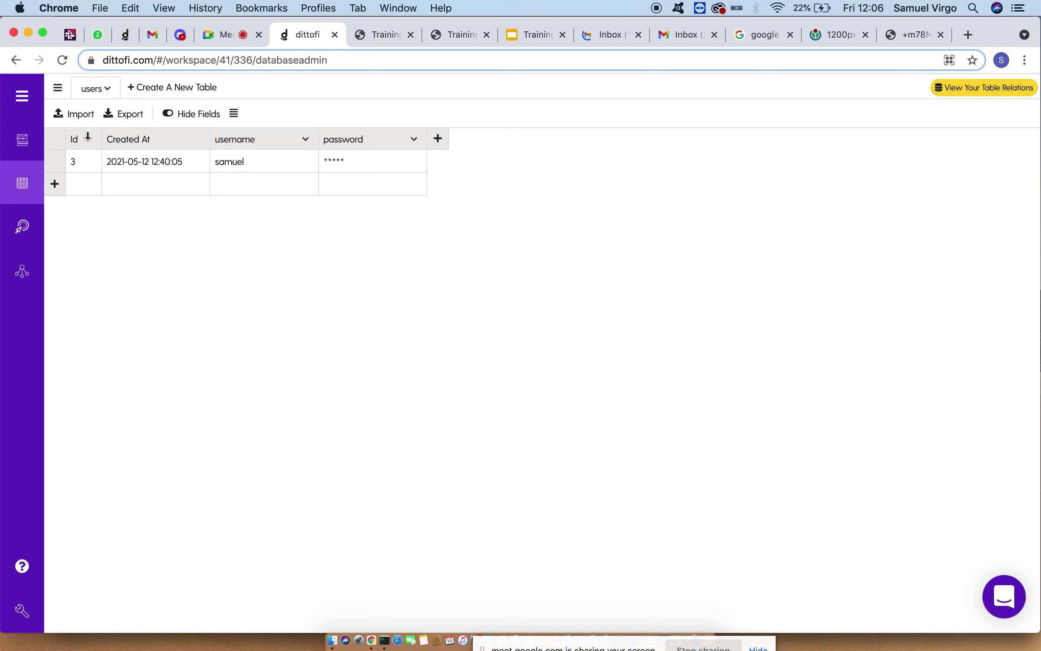
left_click_drag(101, 138, 119, 138)
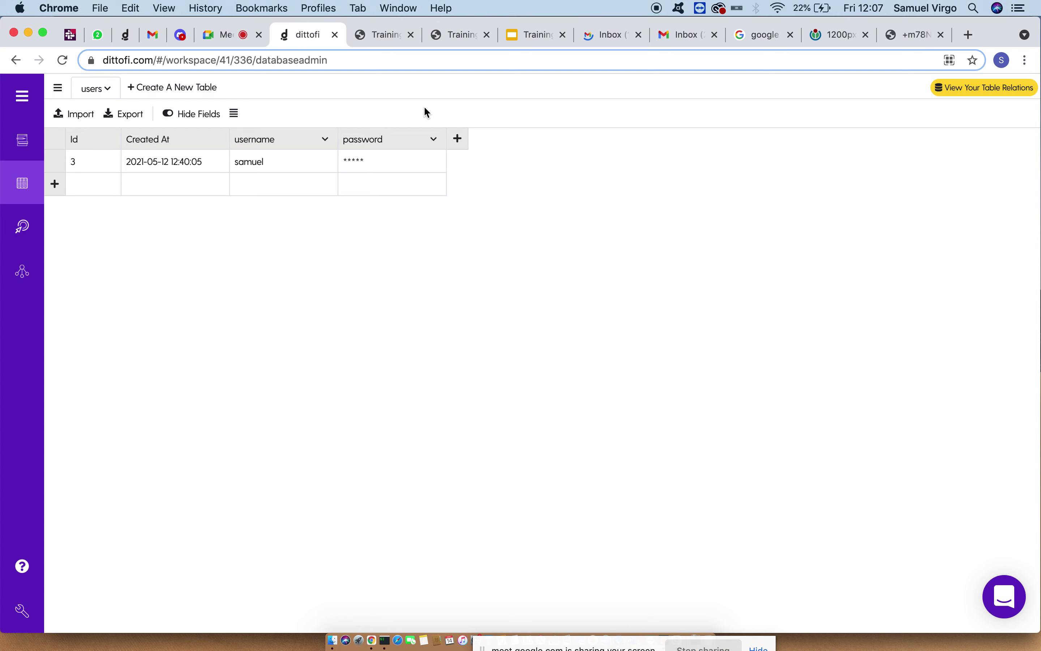
- Look over the app's Endpoints and Actions sections and return to the Home page in the design editor
left_click(22, 226)
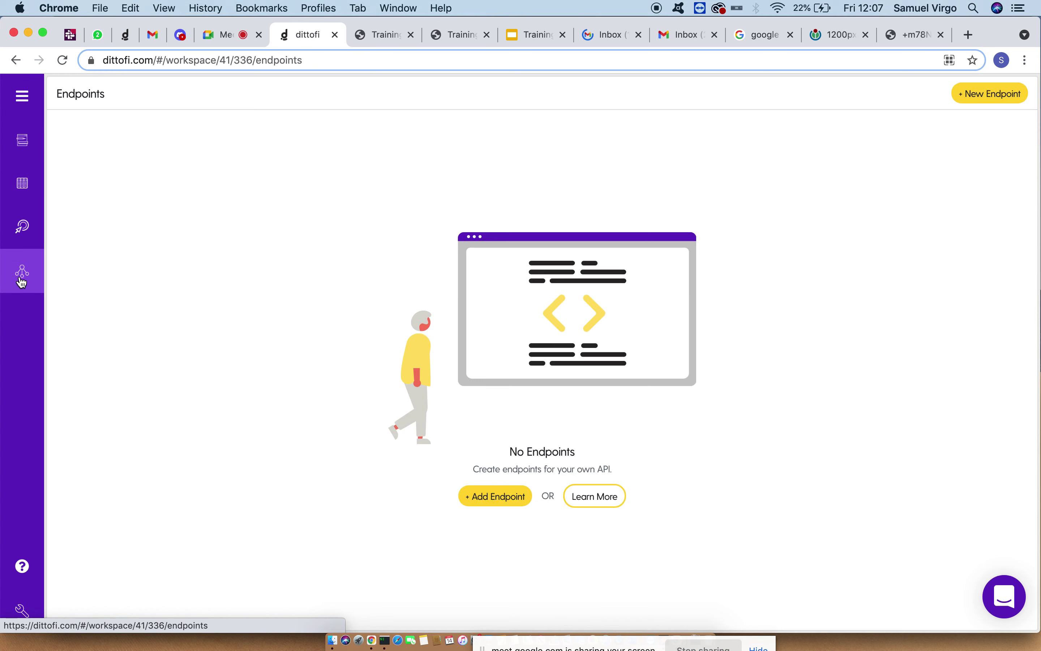
left_click(22, 252)
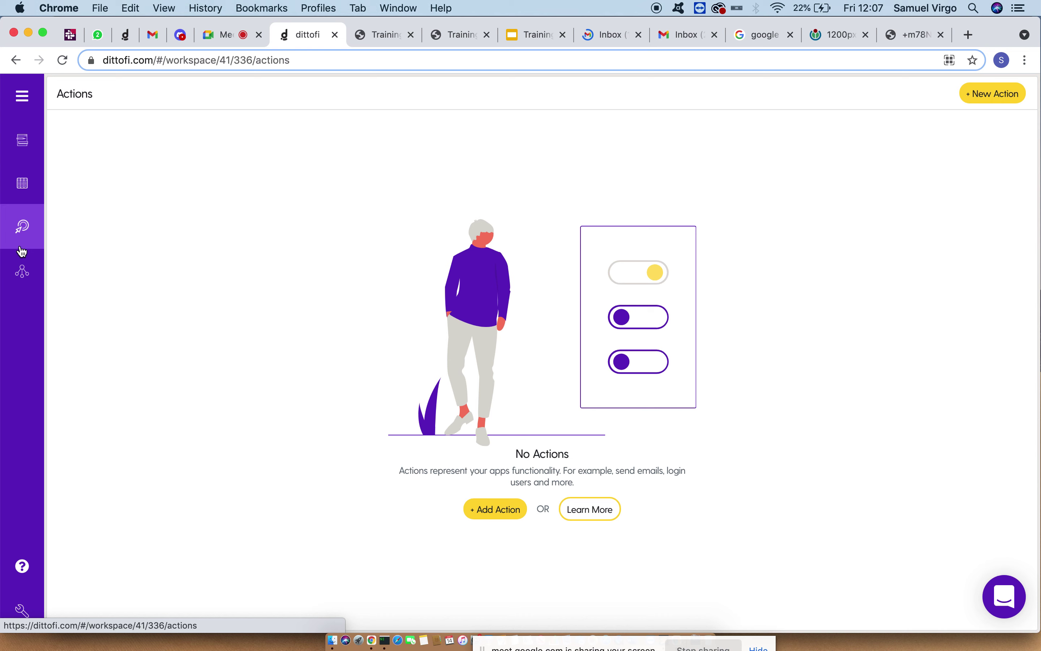
left_click(36, 195)
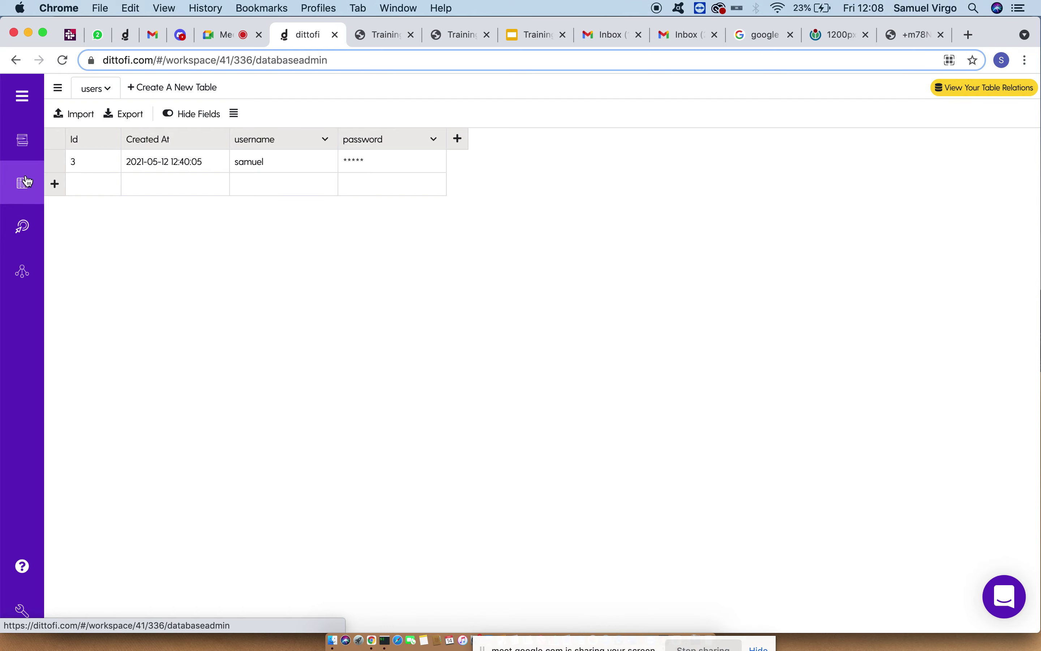
left_click(22, 147)
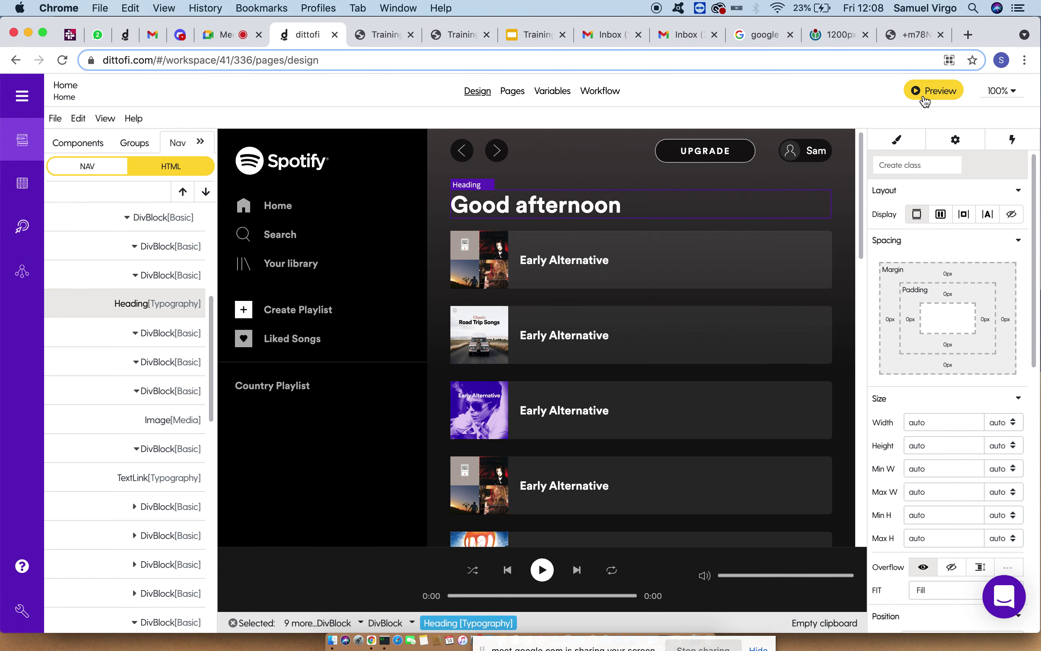
left_click(933, 90)
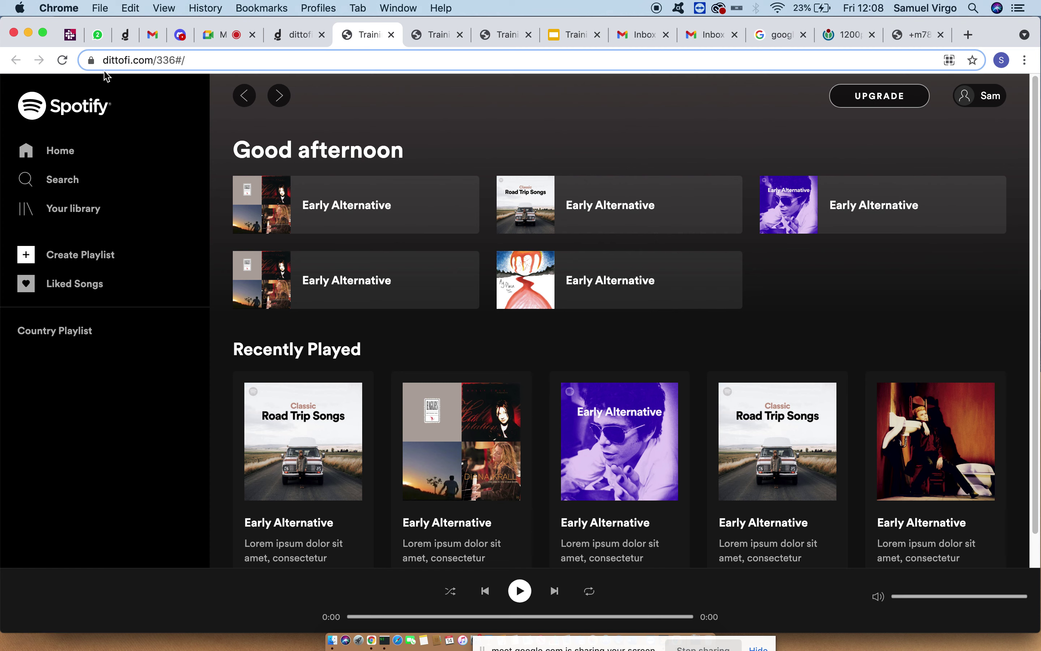
left_click(192, 63)
key("Right")
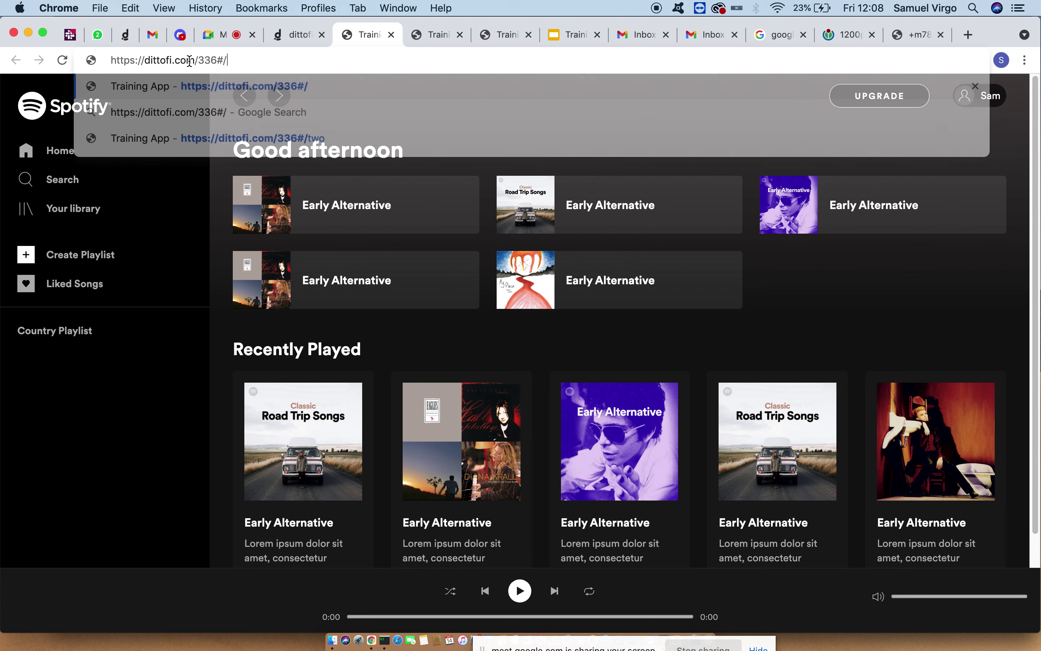
left_click_drag(245, 61, 112, 64)
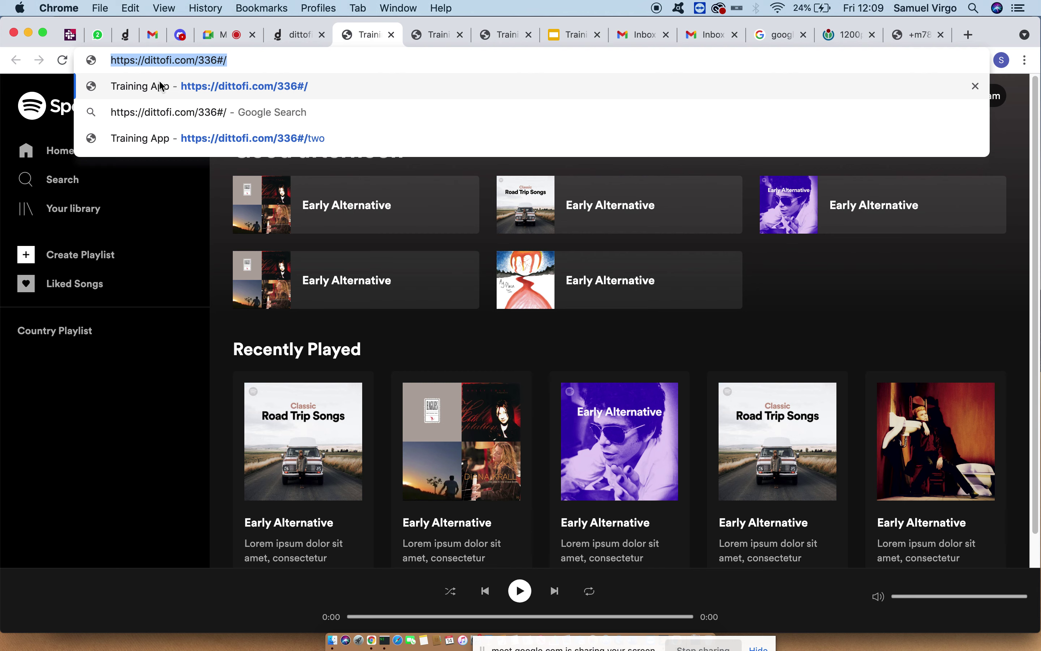
left_click(192, 361)
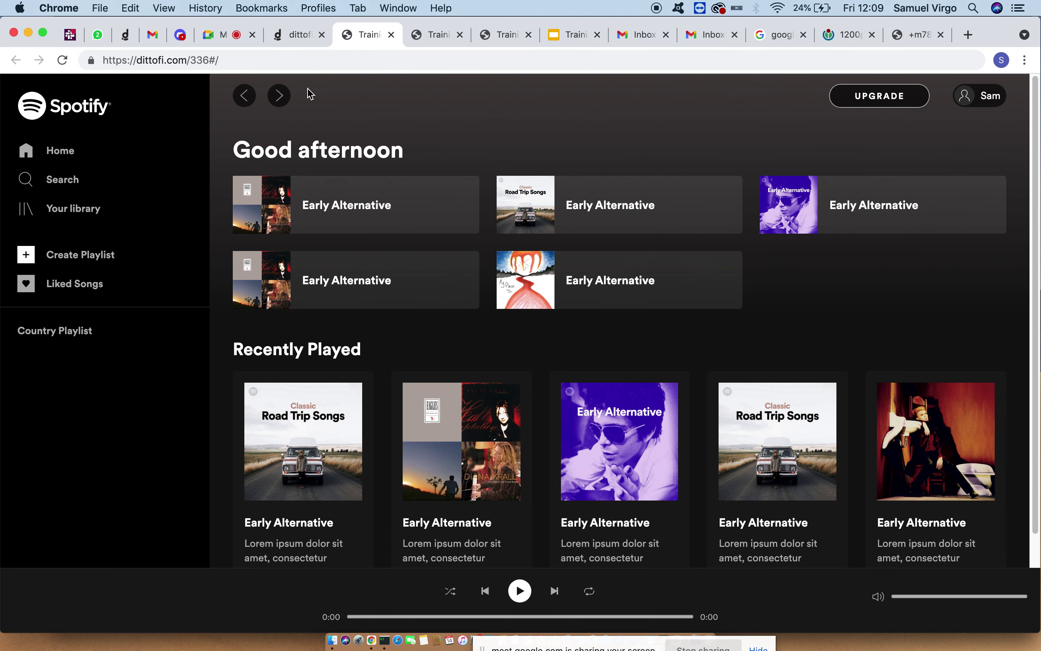
- Return to the workspaces dashboard, show the Music App's Get App Code option, and close the app's options
left_click(289, 34)
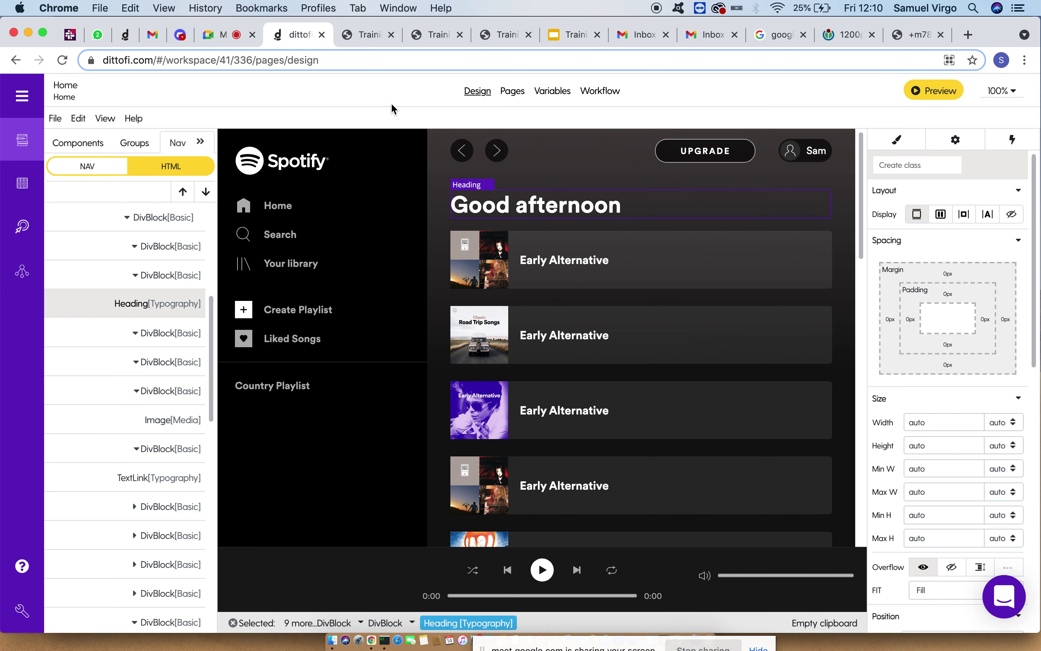
left_click(26, 95)
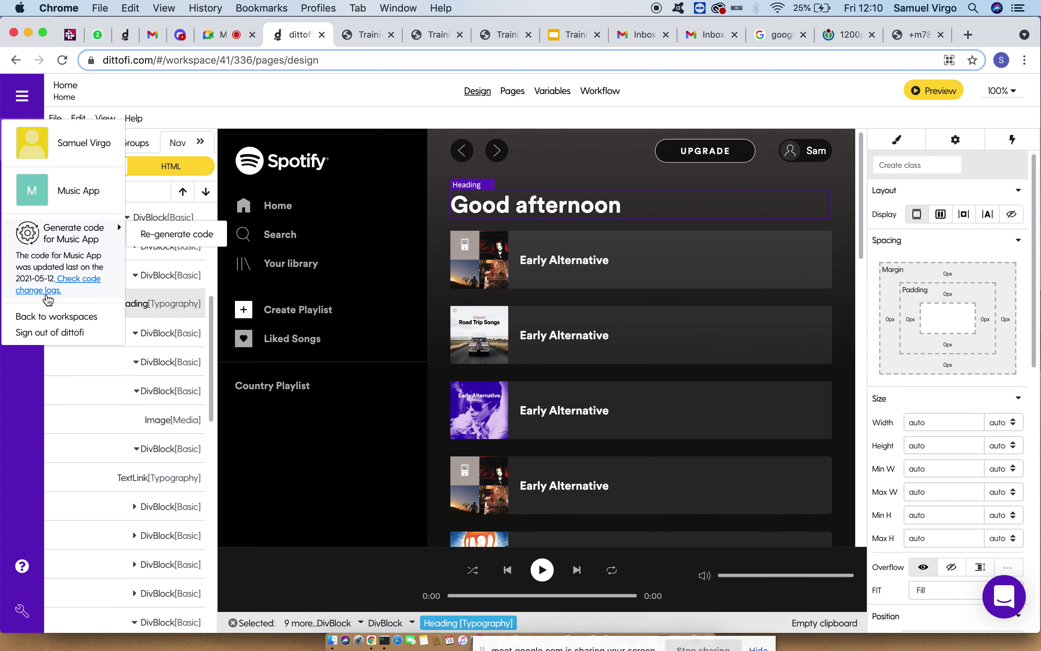
left_click(40, 311)
scroll(638, 390, "down", 20)
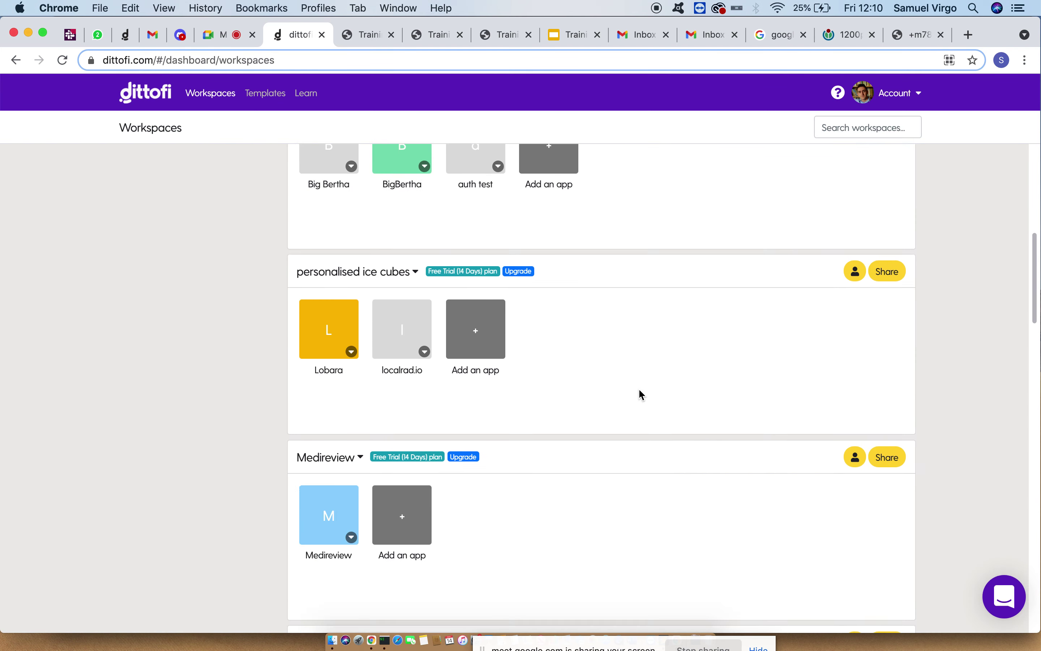
scroll(639, 388, "down", 15)
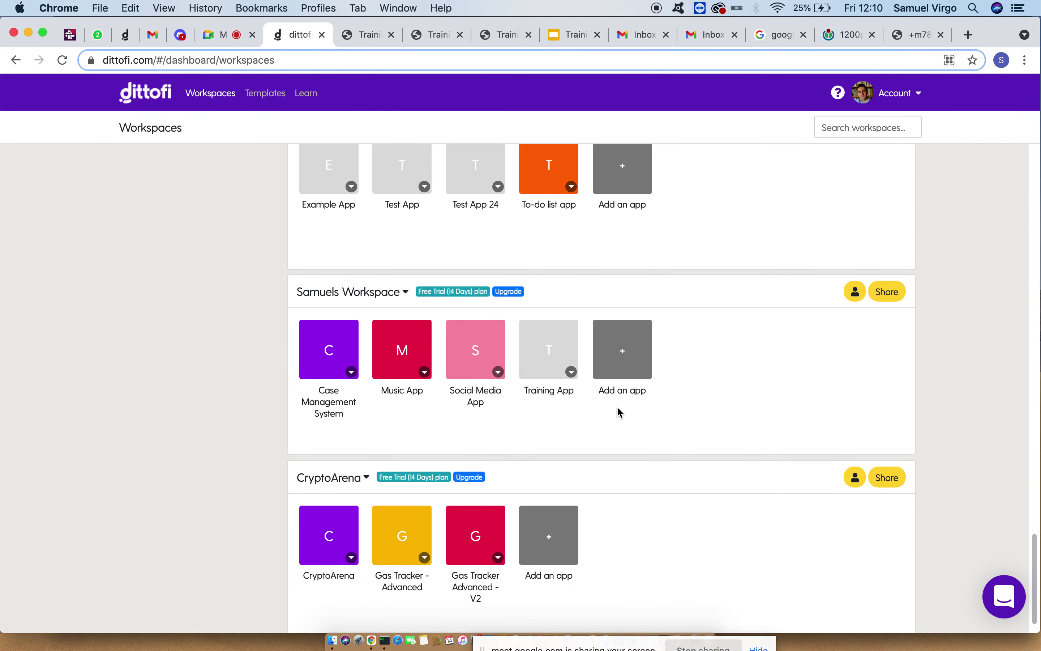
left_click(425, 372)
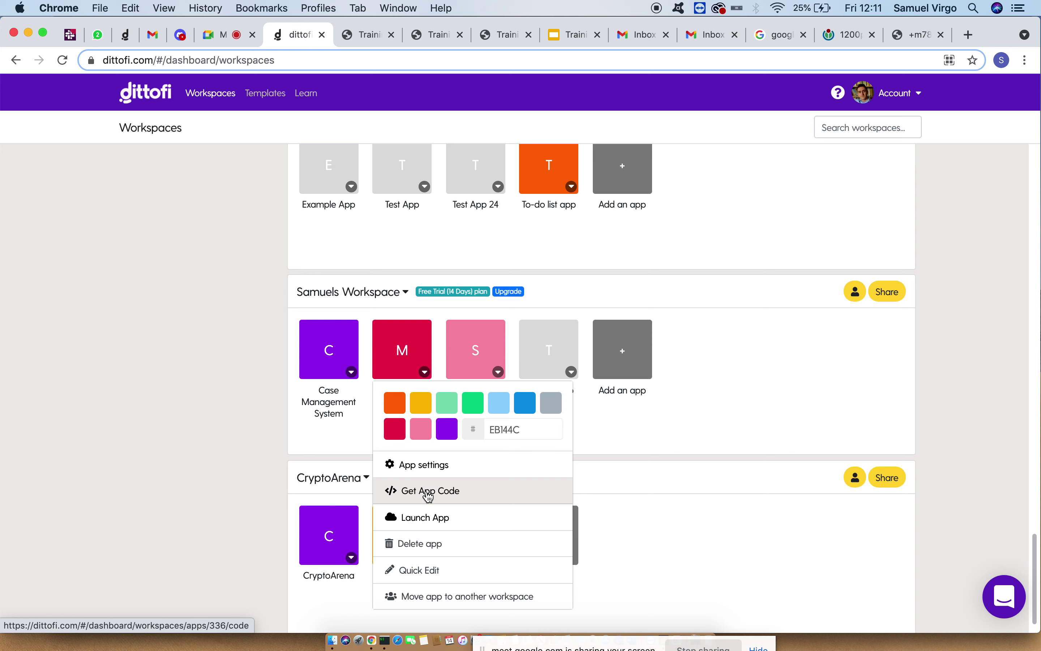
left_click(134, 267)
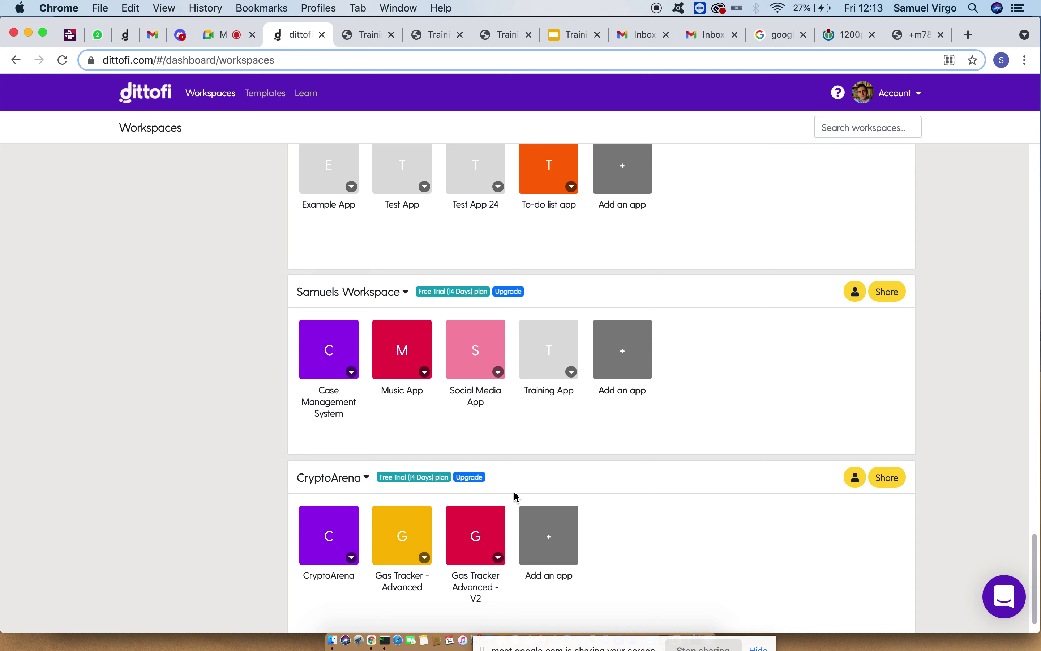
- Move the screen-sharing bar out of the way and open the Social Media App in the design editor
left_click_drag(543, 646, 807, 631)
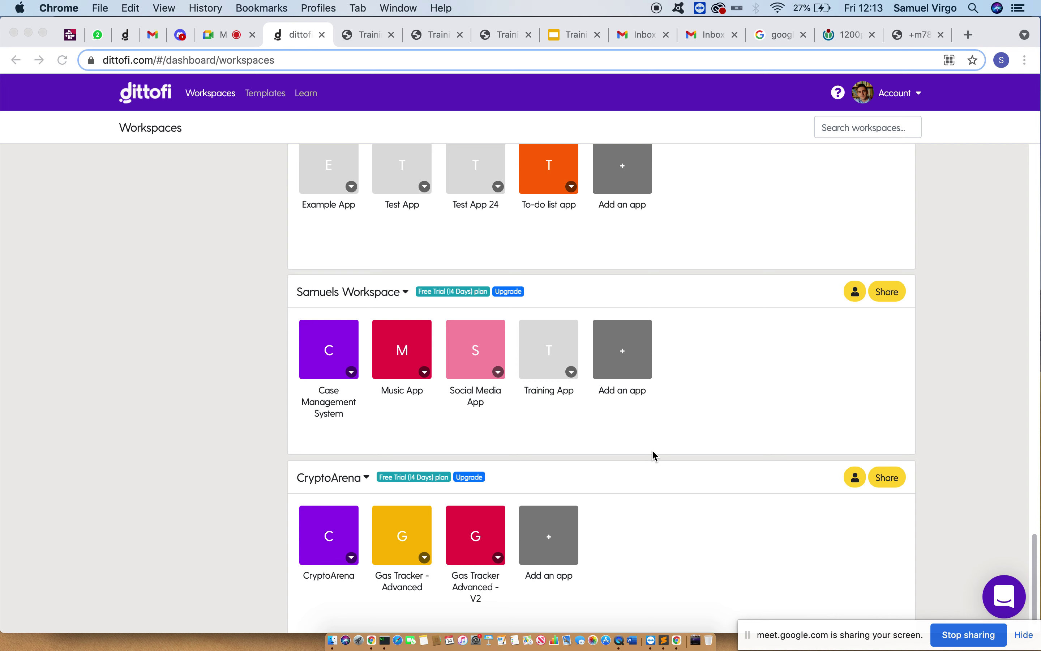
left_click(498, 372)
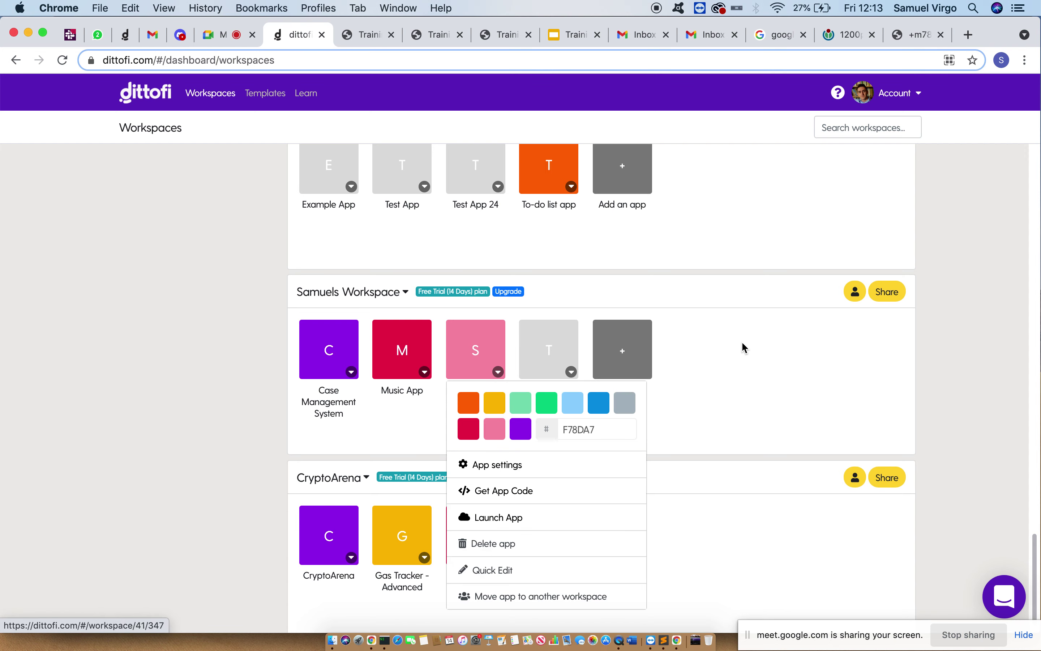
left_click(469, 338)
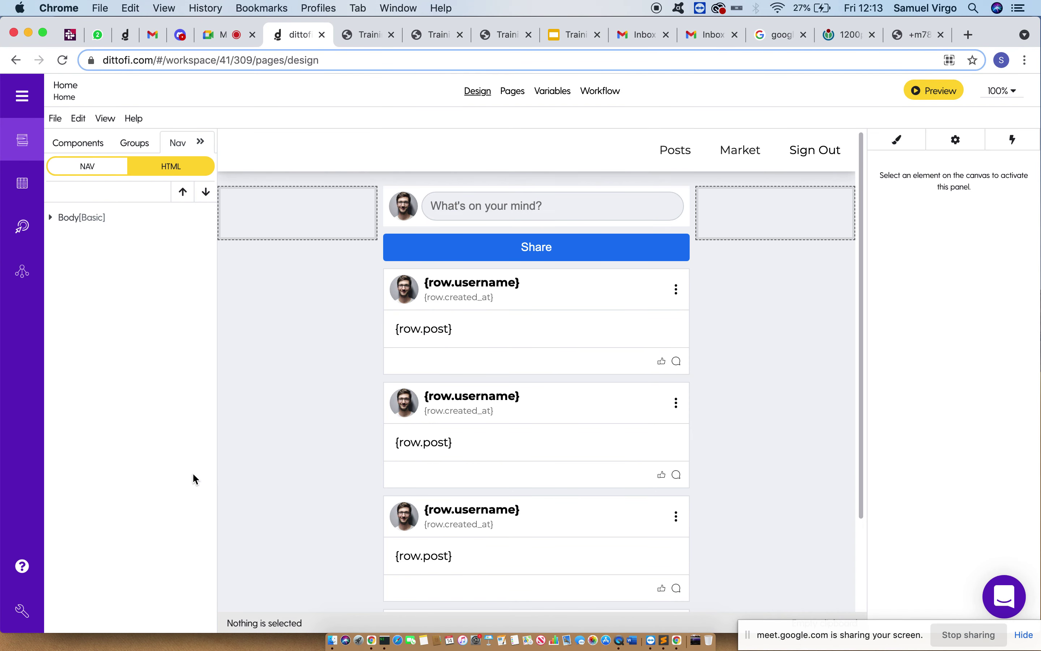
- Open the backend function GenerateUuid from the app's Templates and highlight its Go code
left_click(22, 610)
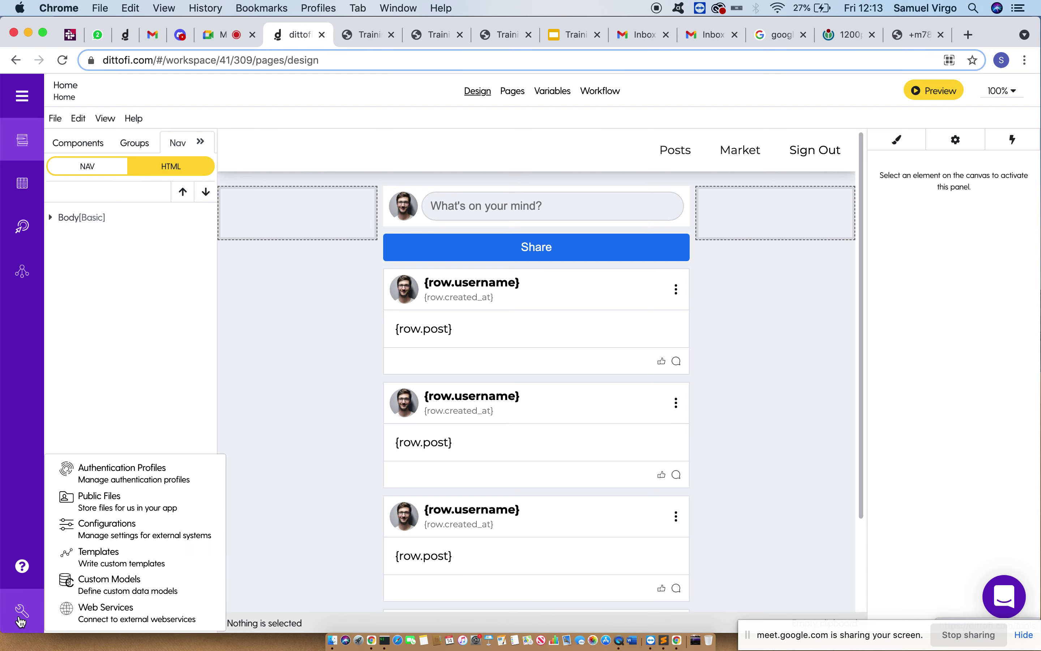
left_click(97, 564)
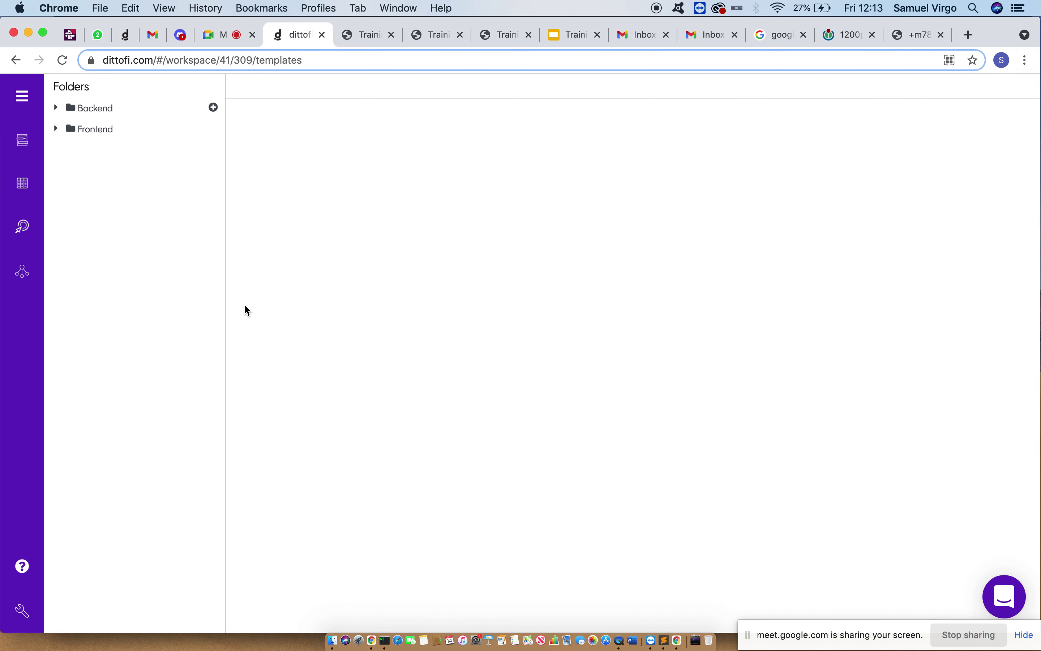
left_click(143, 114)
left_click(116, 131)
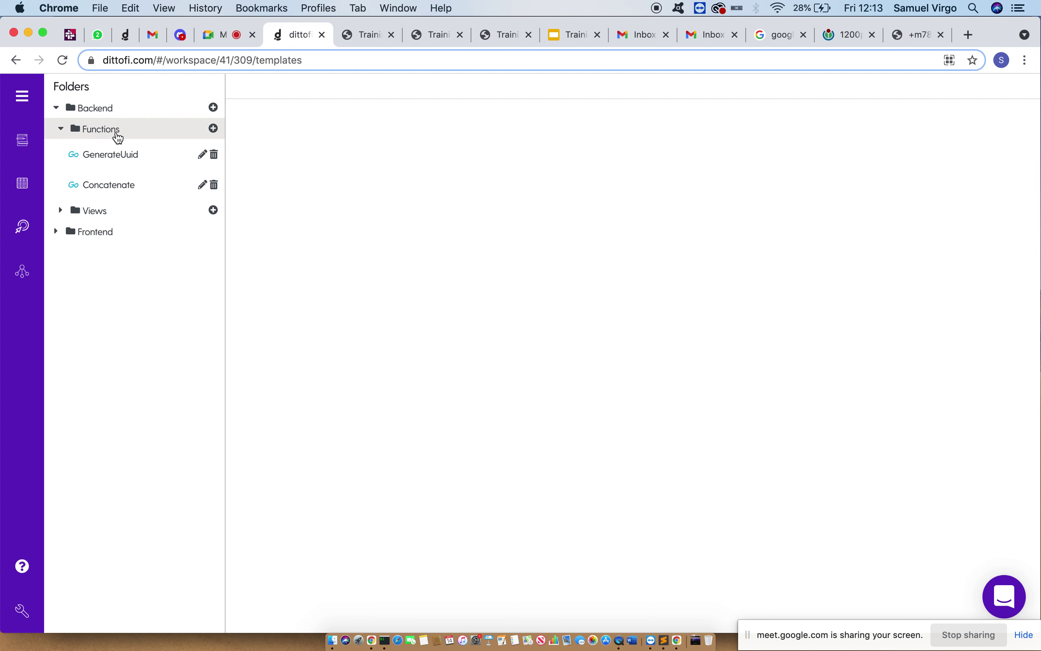
left_click(110, 161)
left_click_drag(437, 197, 258, 101)
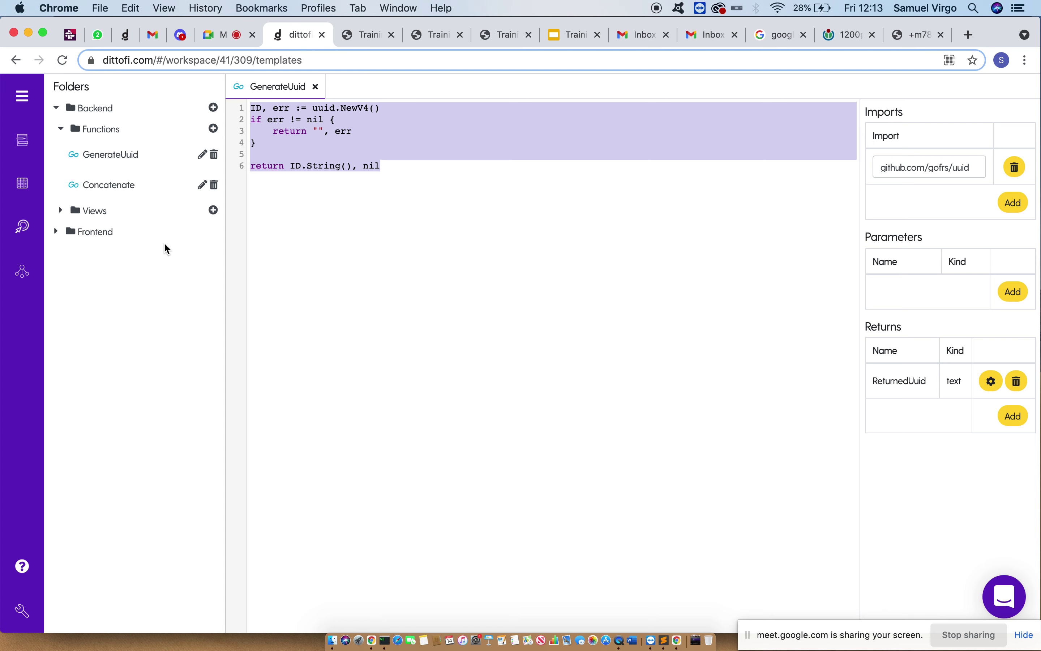
- Look over the Social Media App's Endpoints list and its Actions list
left_click(22, 271)
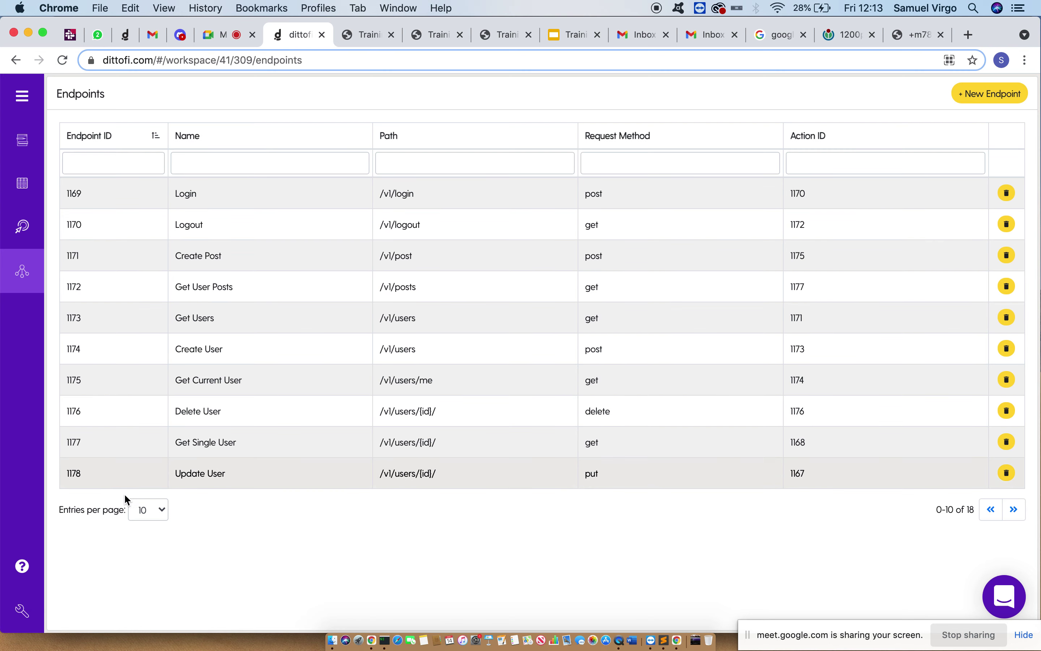
left_click(21, 230)
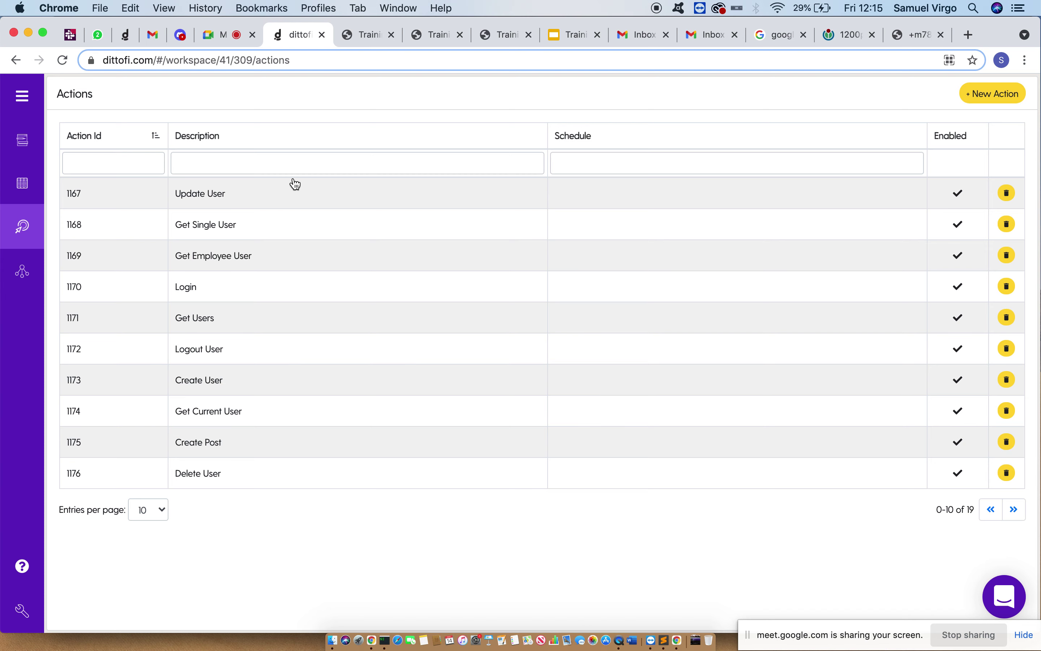
- Switch to Sublime Text and add the zip folder from Downloads in Finder as its project folder
left_click(666, 642)
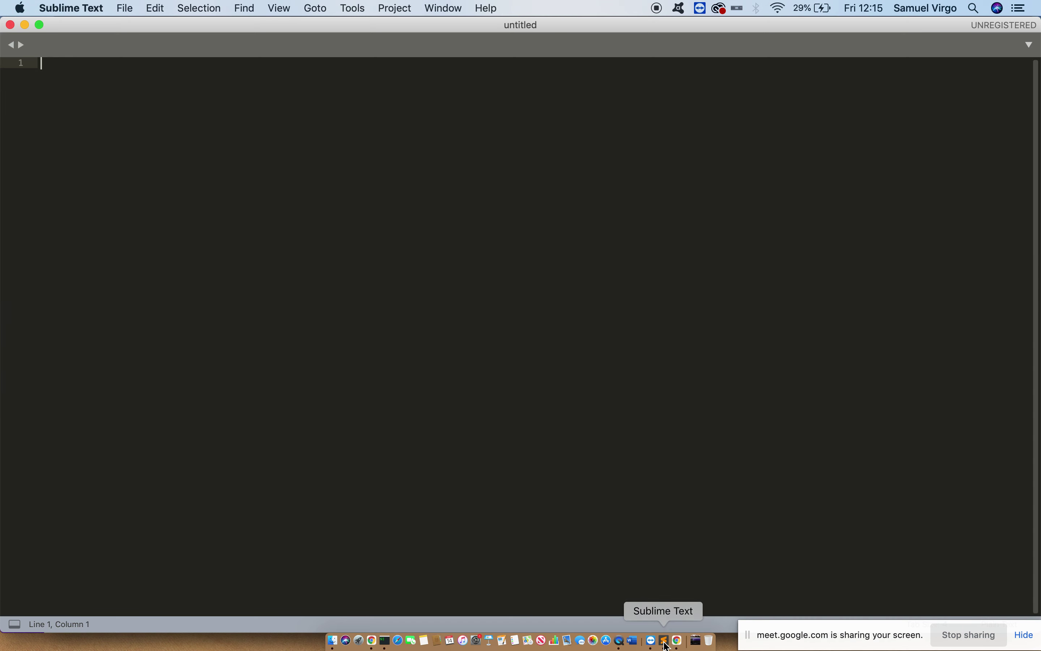
left_click(333, 641)
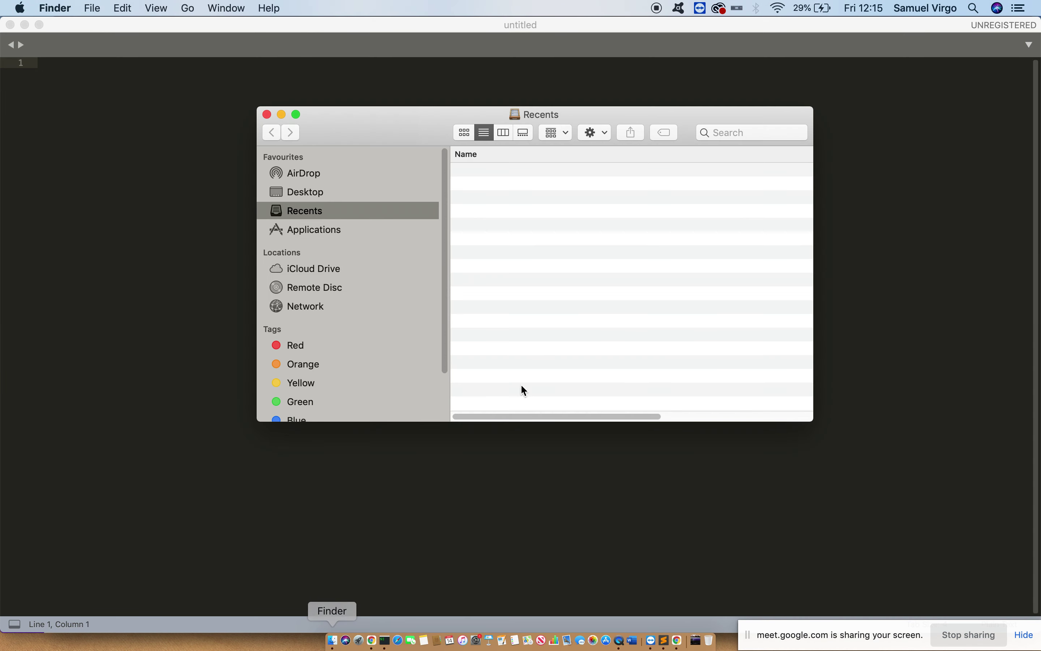
scroll(318, 245, "down", 3)
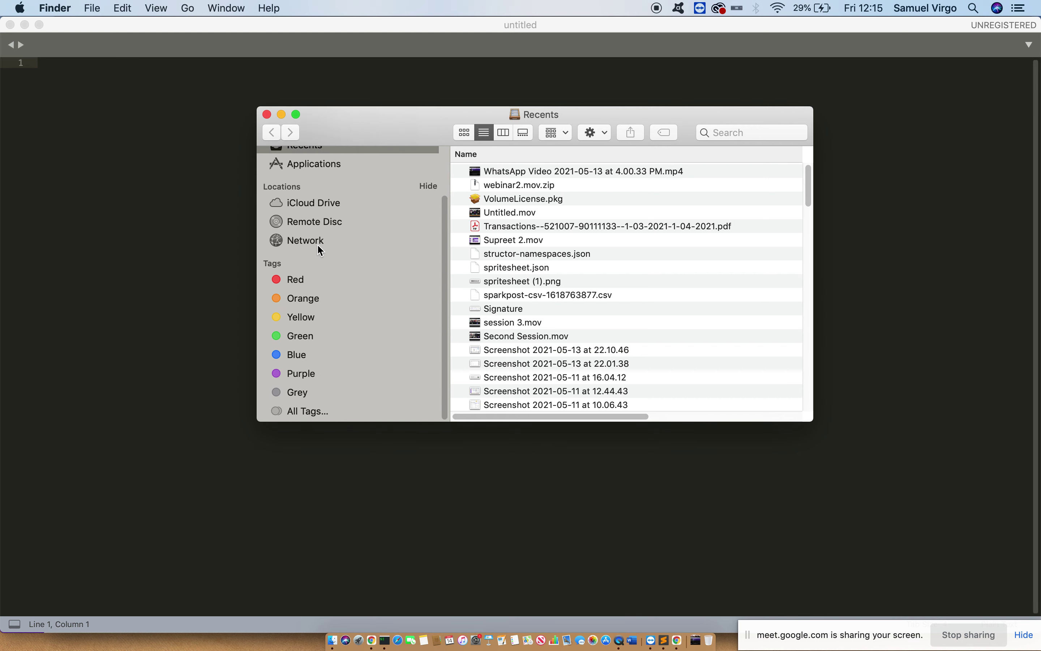
key("super+shift+g")
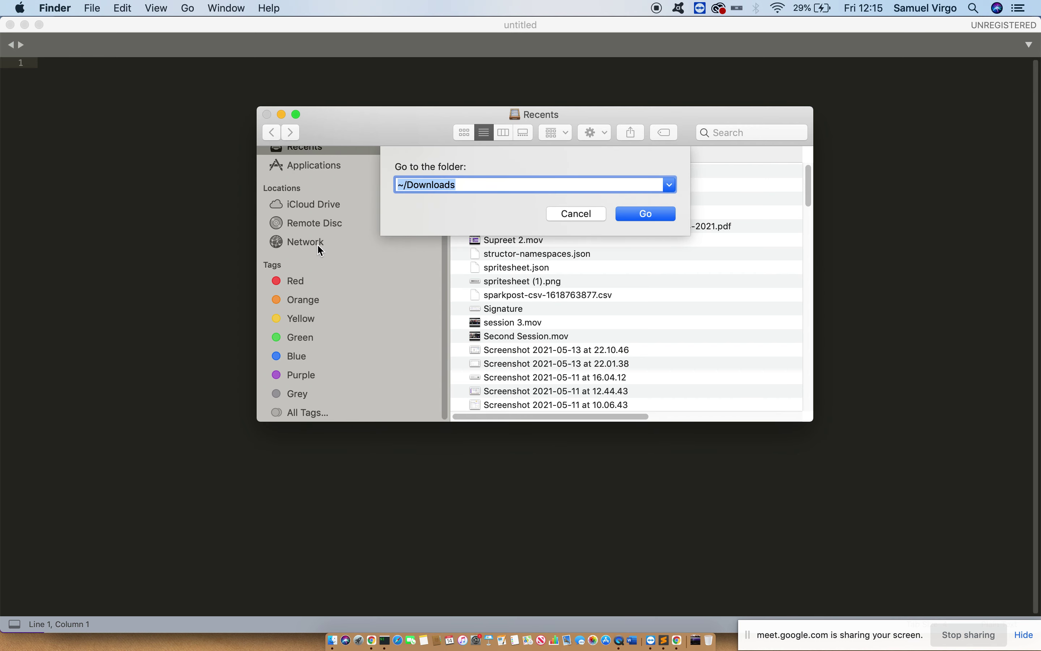
key("Return")
scroll(550, 385, "up", 1)
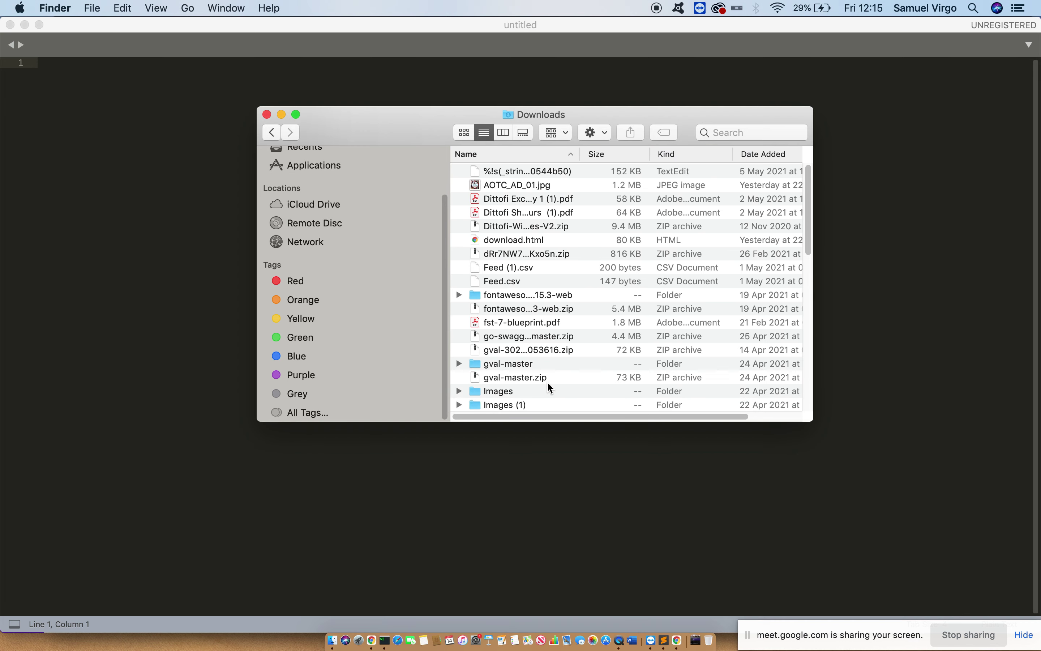
scroll(549, 384, "down", 20)
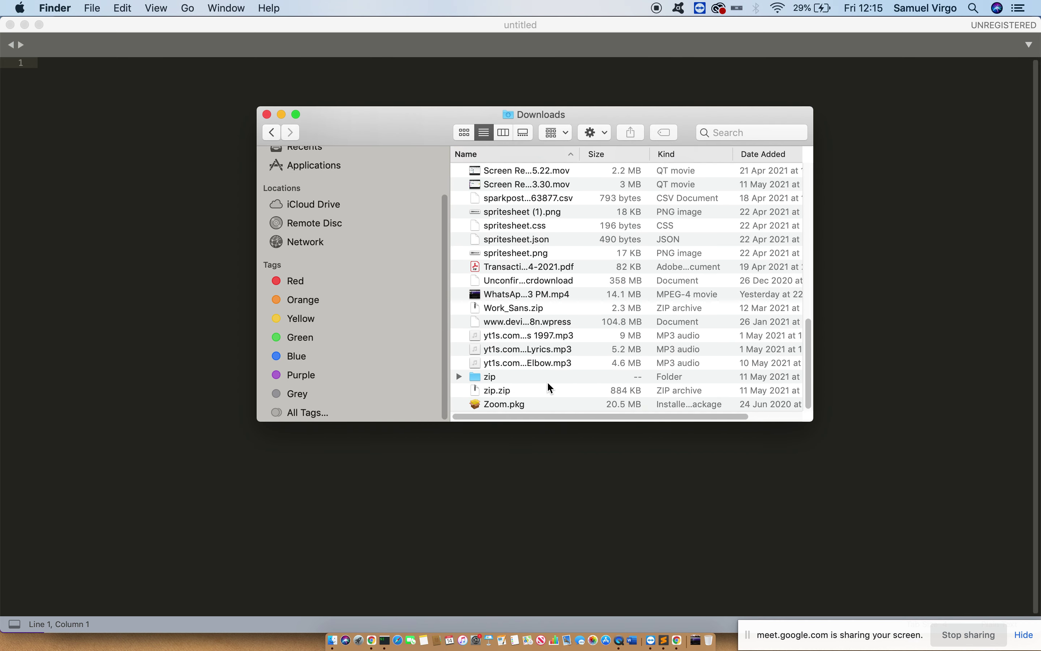
left_click_drag(548, 383, 138, 425)
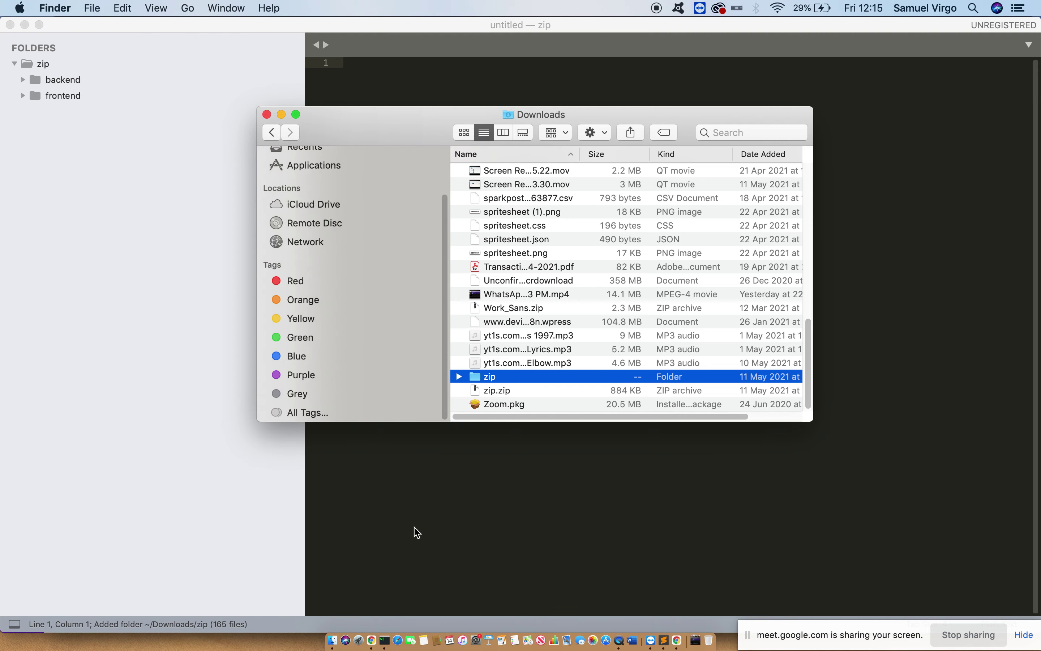
left_click(417, 531)
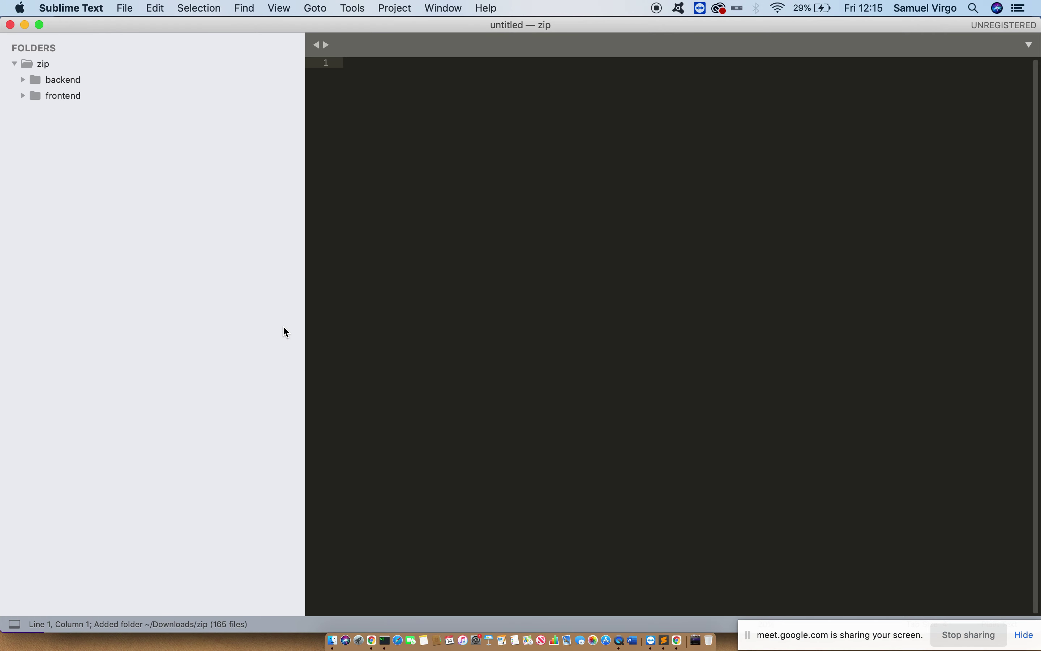
key("ctrl+Up")
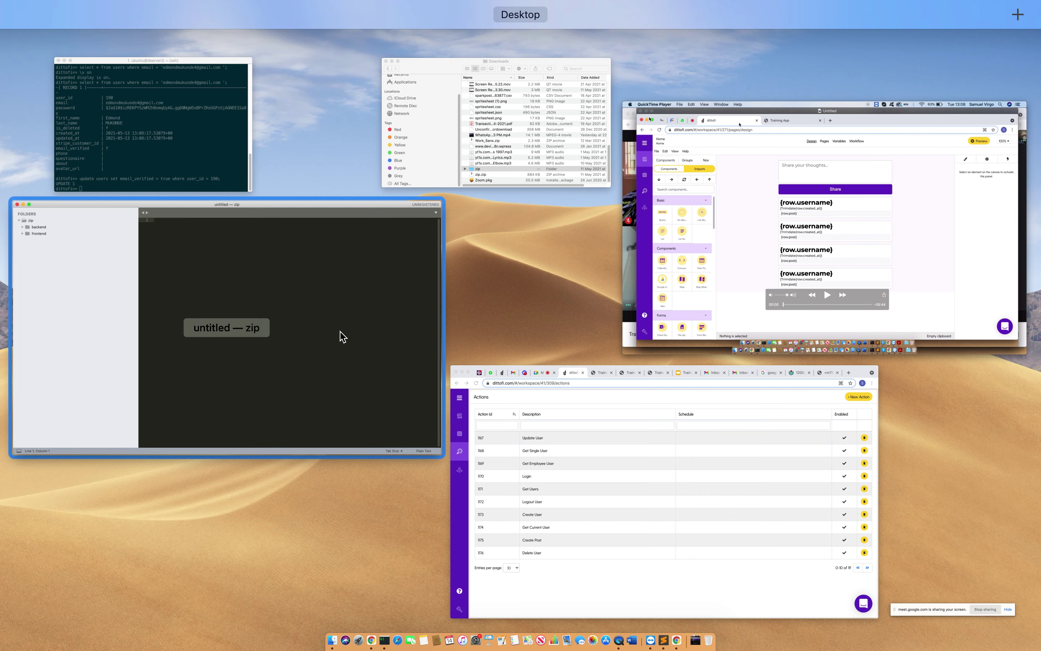
left_click(343, 336)
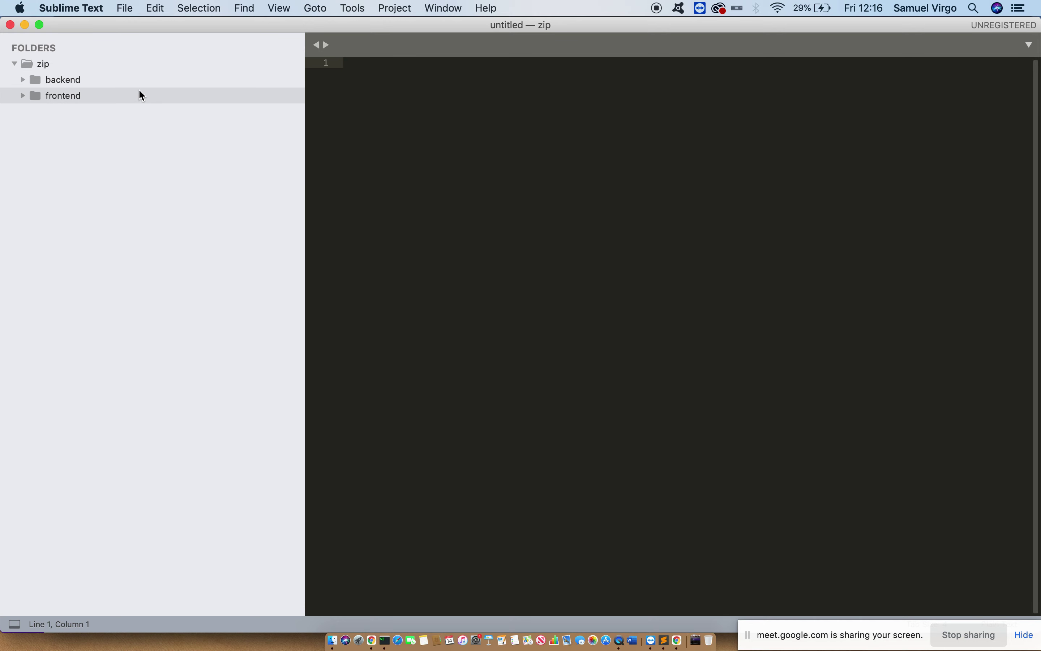
- Open HomeHomePage.js from frontend/Home/src/pages and look through its code down to the navigation menu and columns
left_click(101, 95)
left_click(69, 111)
left_click(66, 160)
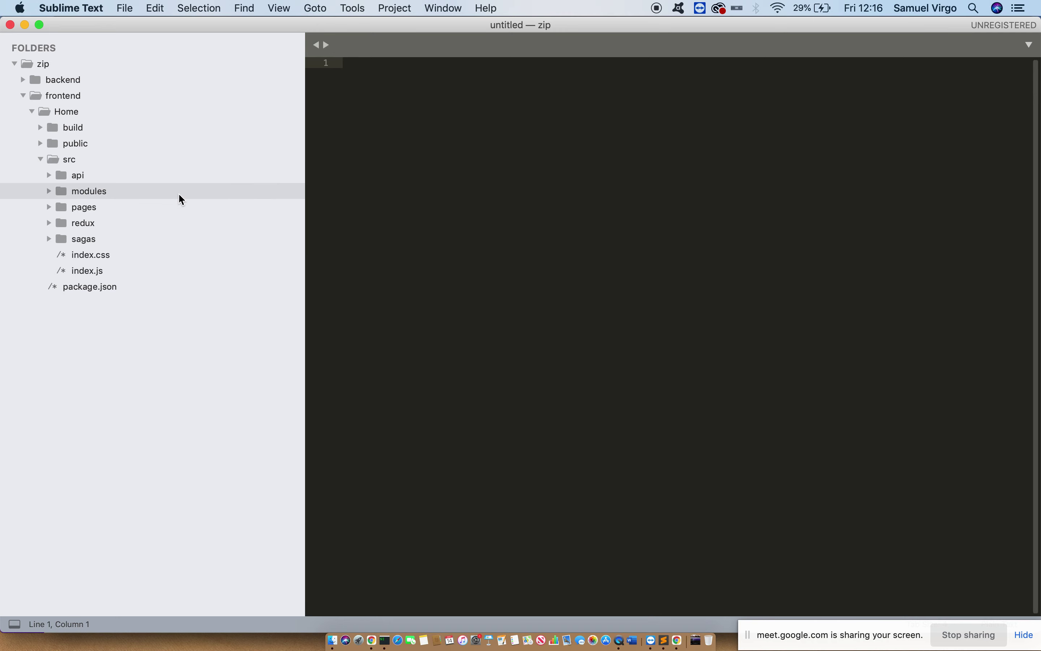
left_click(161, 201)
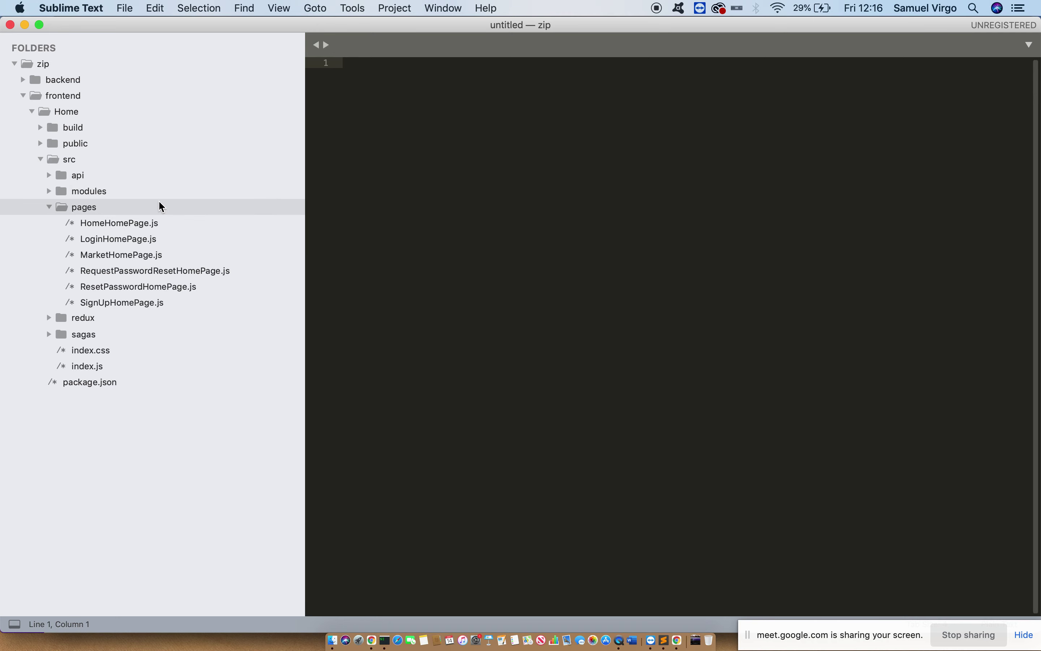
left_click(140, 225)
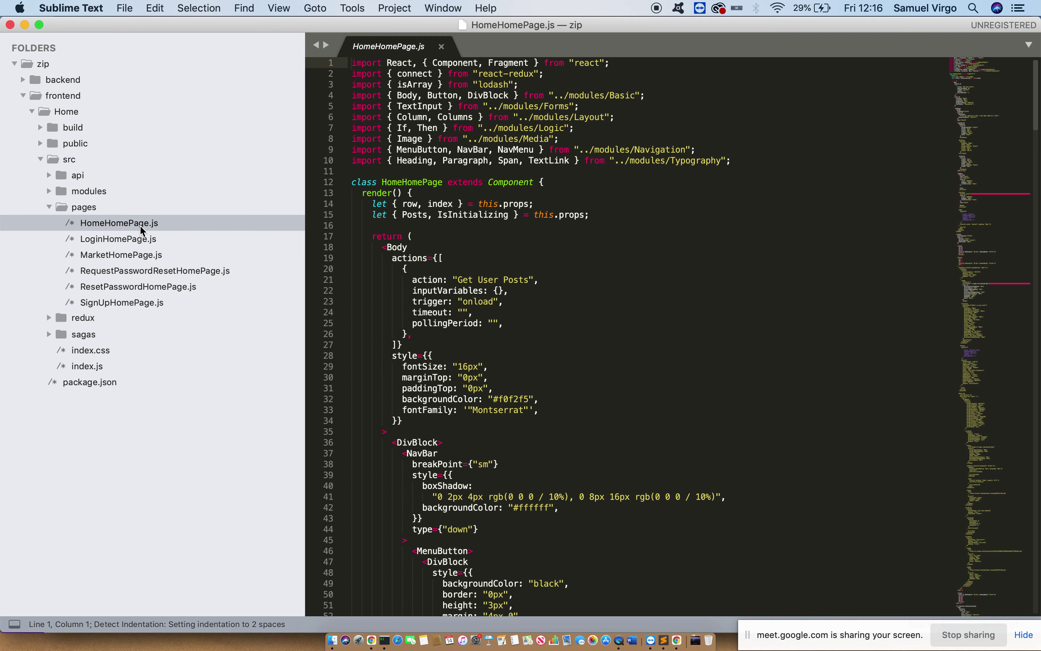
scroll(584, 341, "down", 10)
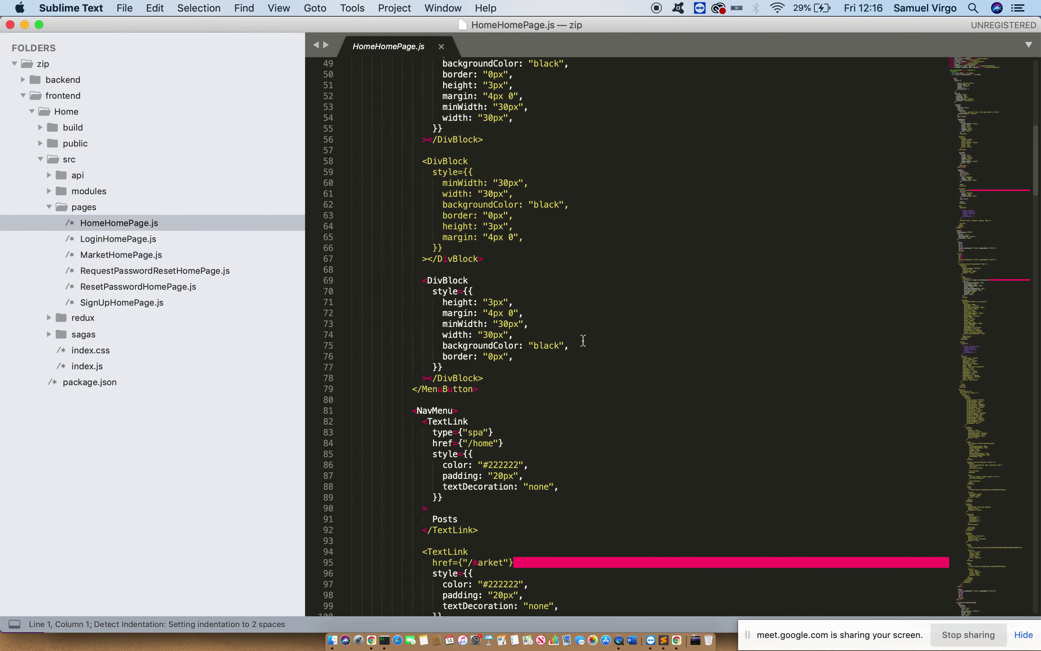
scroll(583, 341, "down", 11)
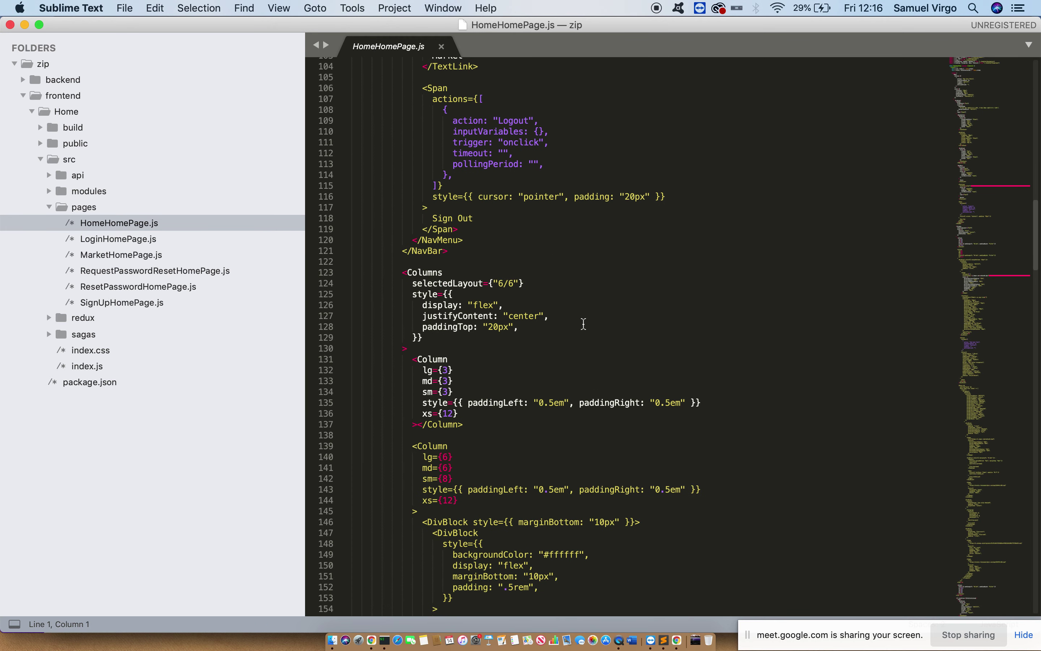
- Add an "s" to the Sign Out text on line 118 of HomeHomePage.js and remove it again
left_click(480, 221)
left_click_drag(432, 218, 499, 219)
key("Right")
type("s")
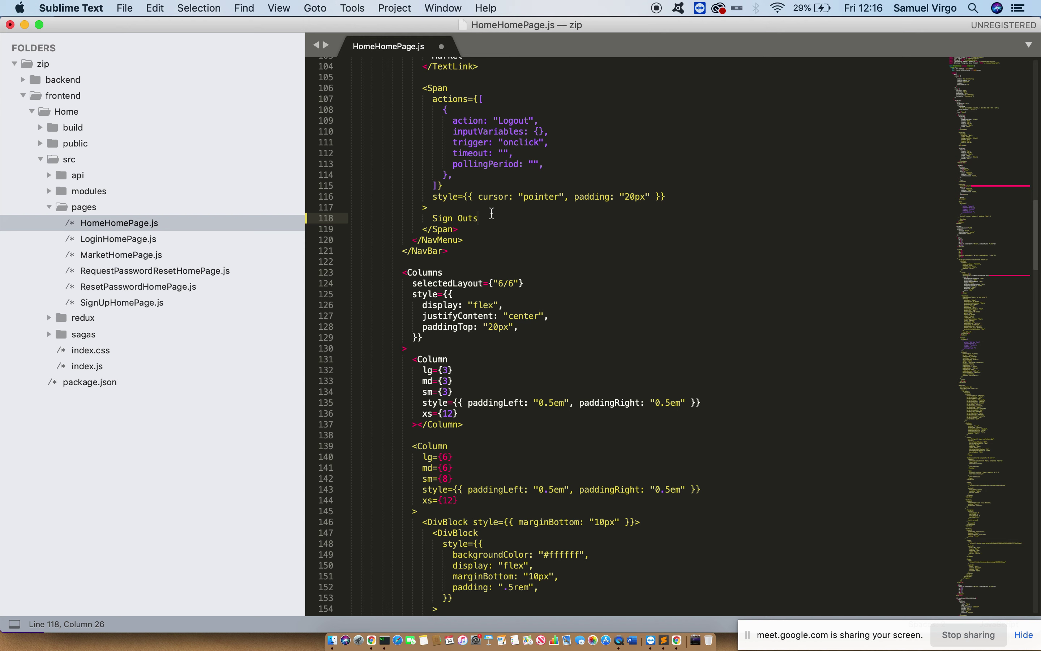
key("BackSpace")
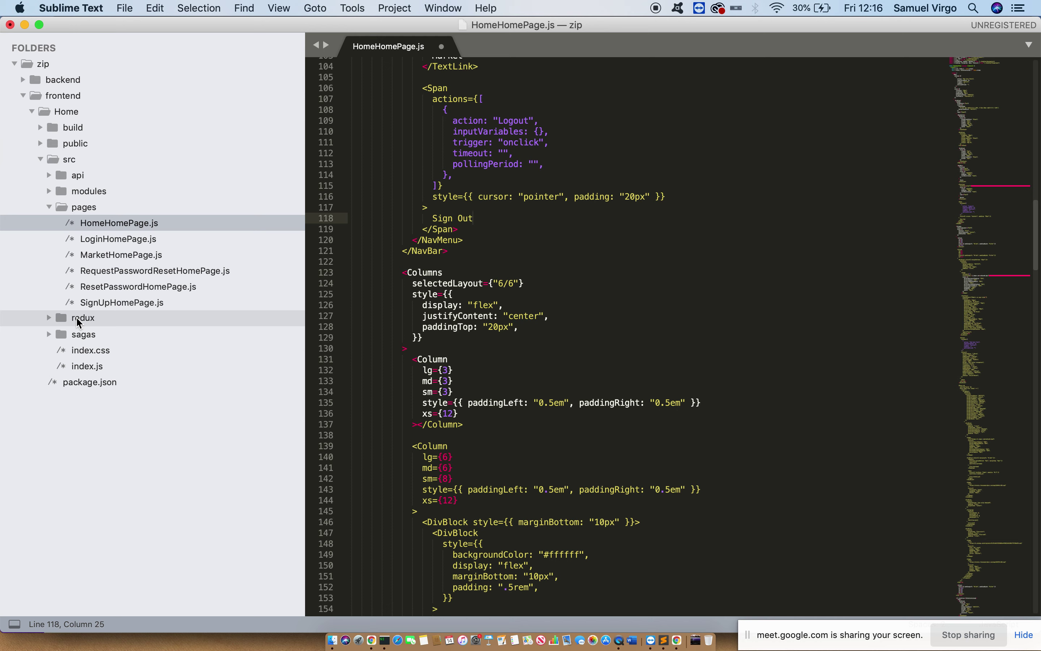
- Open CustomConcatenateCustomFn.go from the backend folder and highlight all of its code
left_click(90, 79)
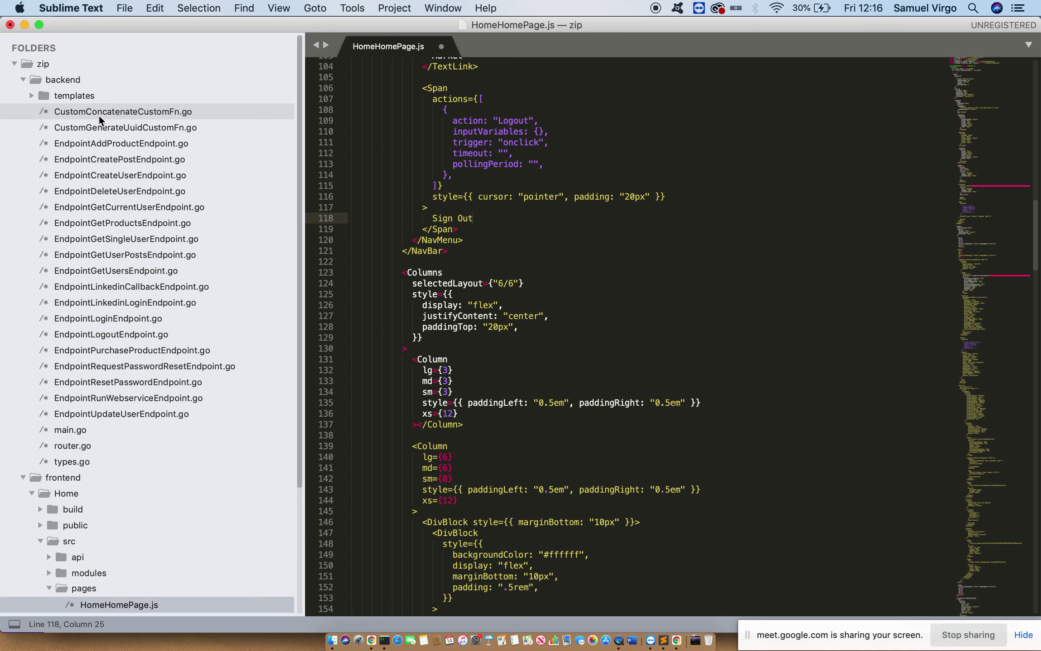
left_click(69, 113)
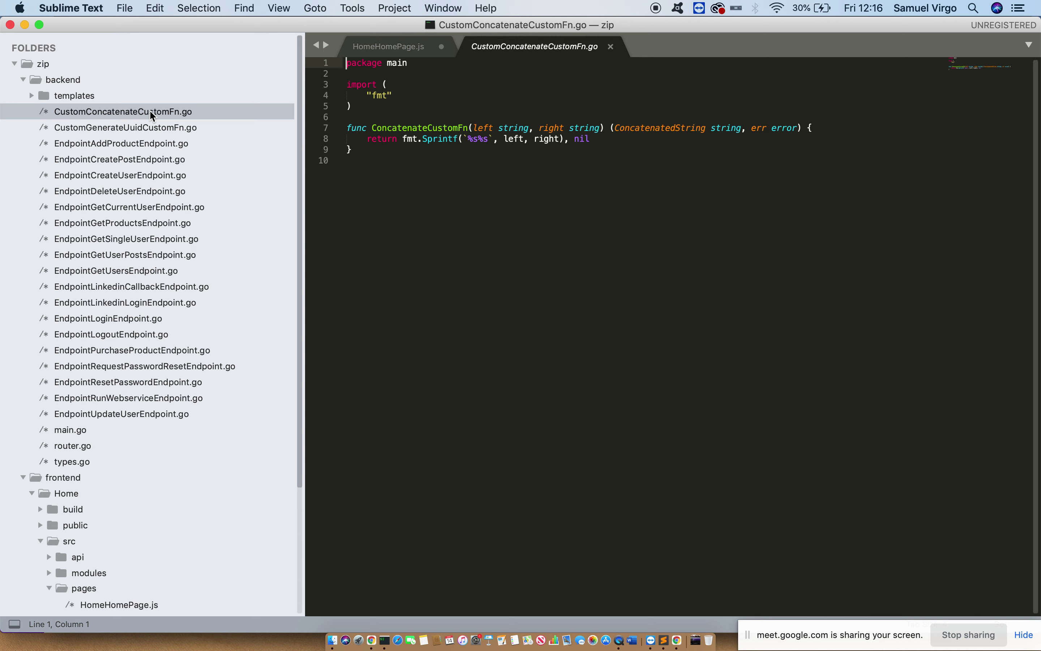
left_click(400, 179)
key("super+a")
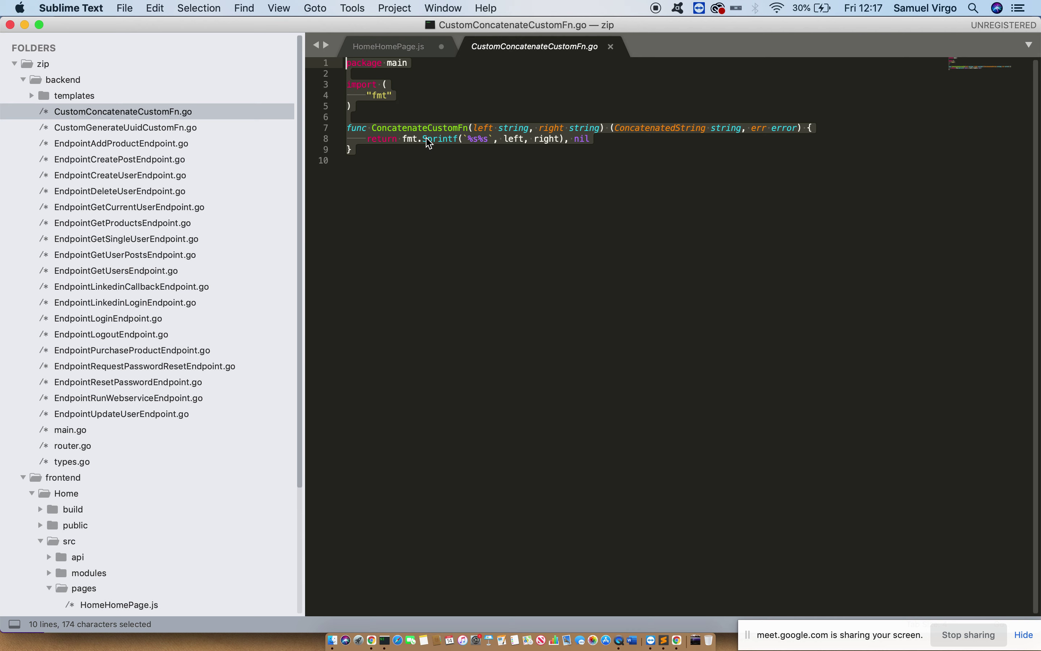
- Switch back to Dittofi in Chrome, open the Home page design, and select its first and middle columns
key("ctrl+Up")
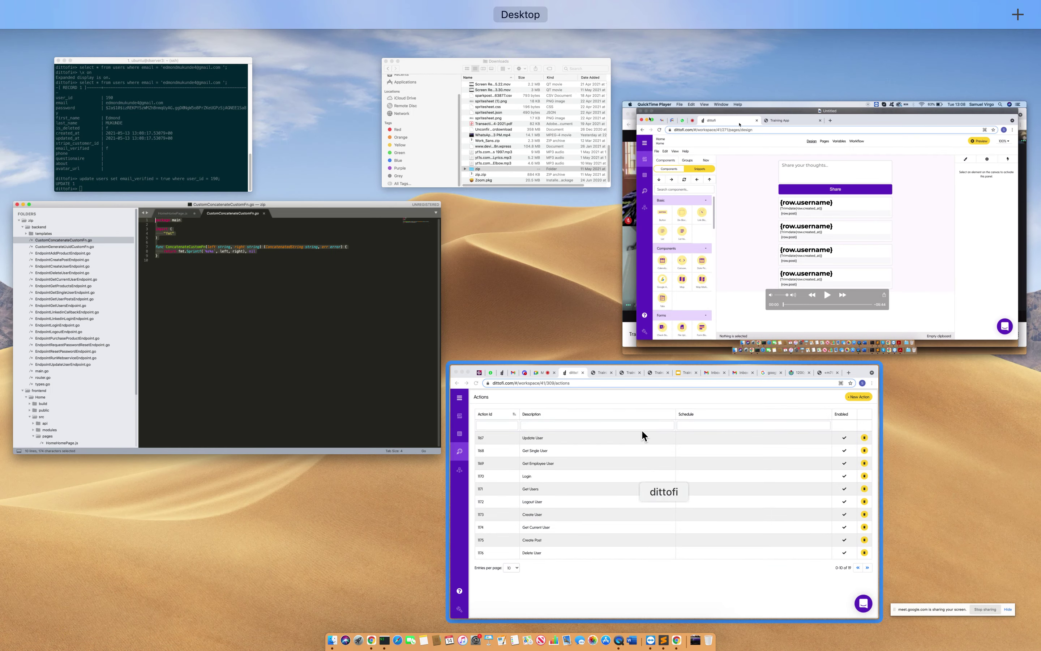
left_click(642, 431)
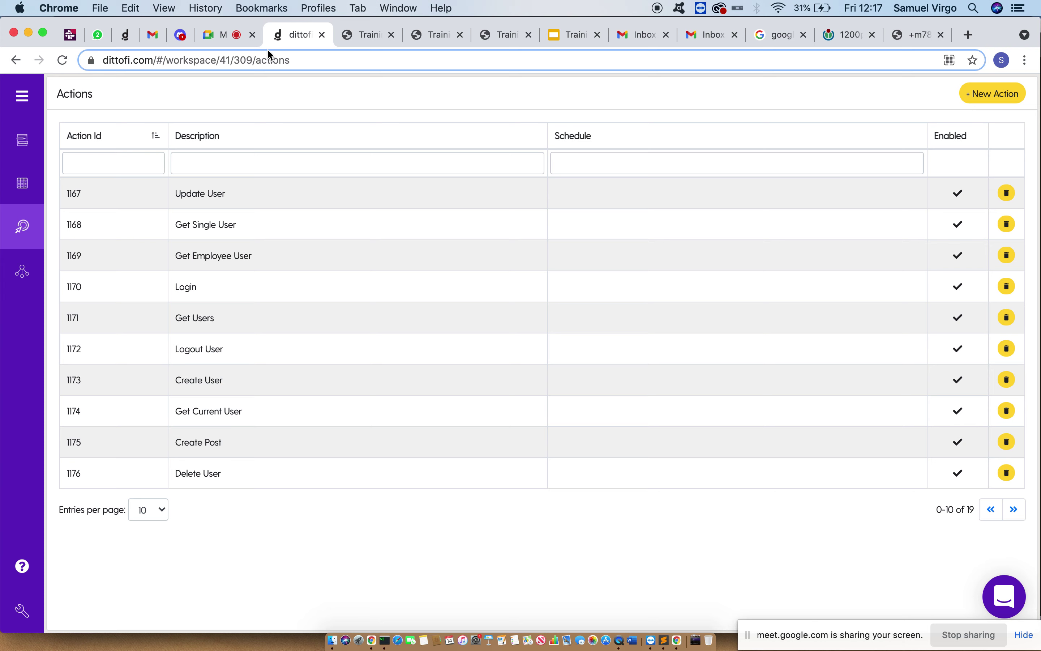
left_click(22, 140)
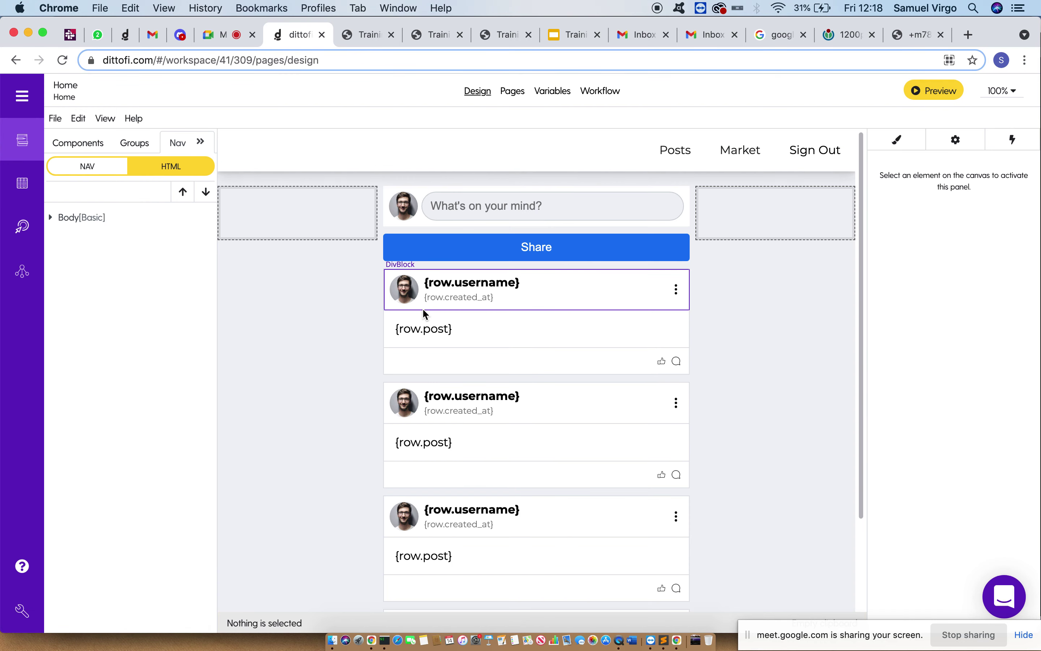
left_click(325, 236)
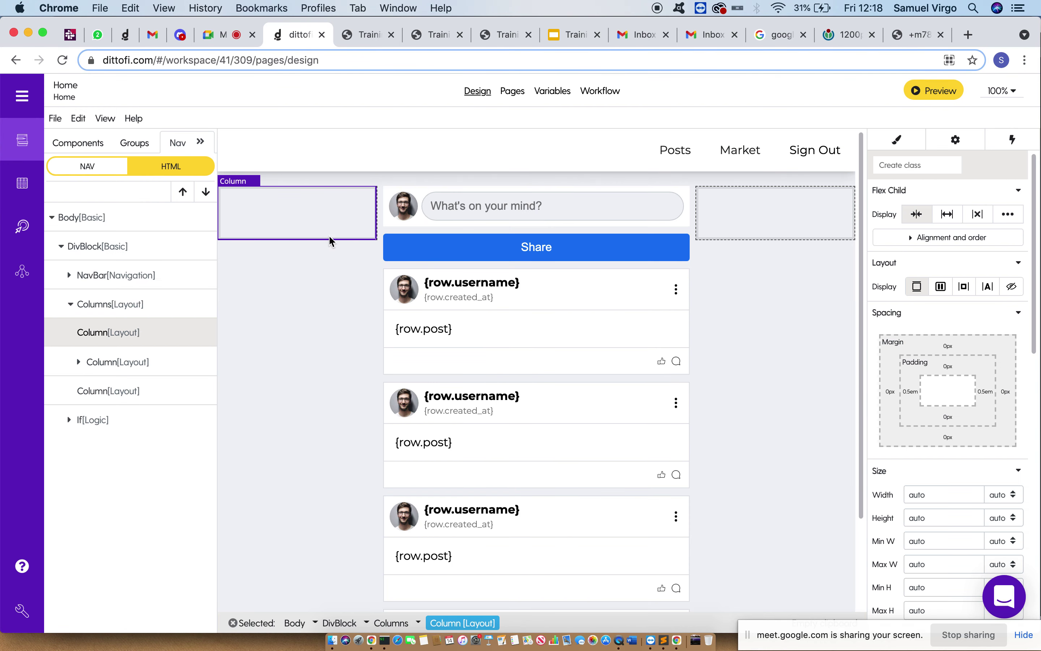
left_click(382, 293)
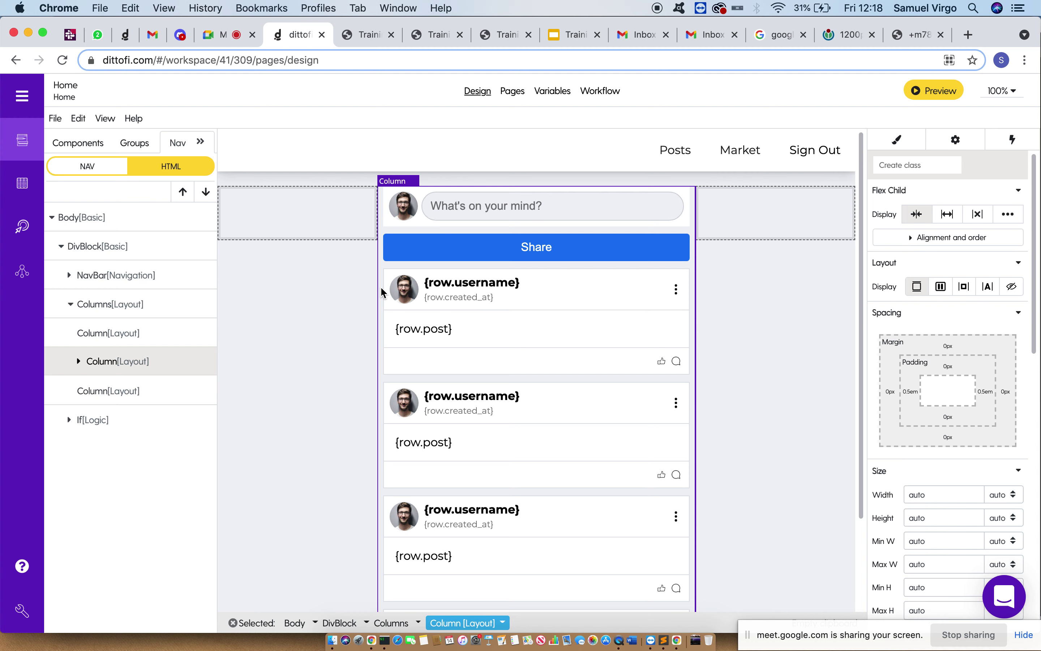
- Switch to Sublime Text and show HomeHomePage.js from the frontend pages folder again
left_click(651, 640)
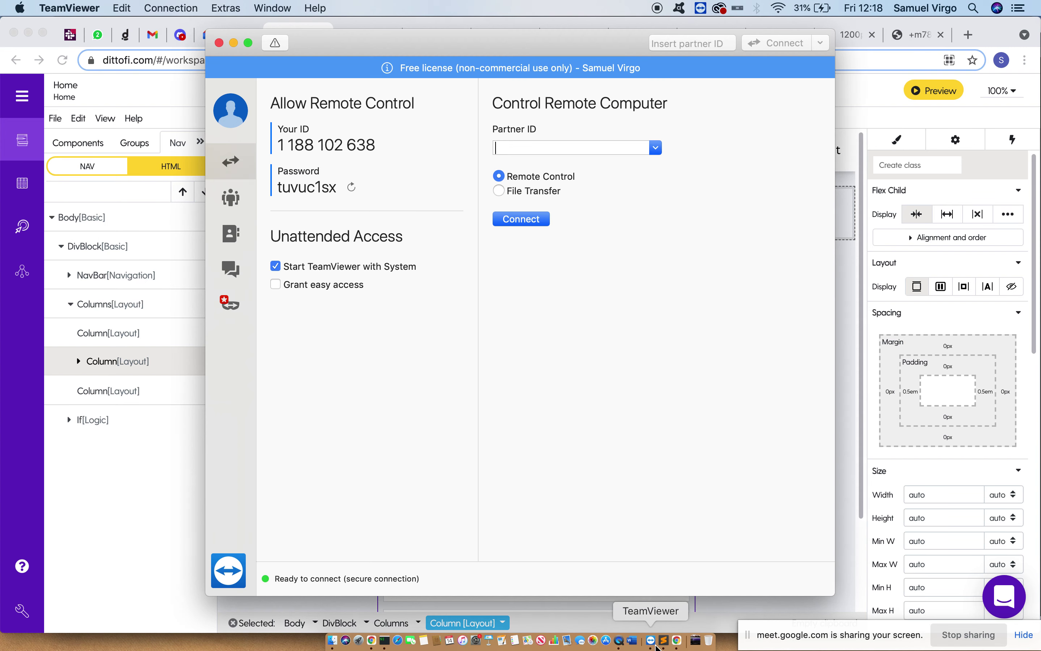
left_click(664, 640)
scroll(133, 387, "down", 5)
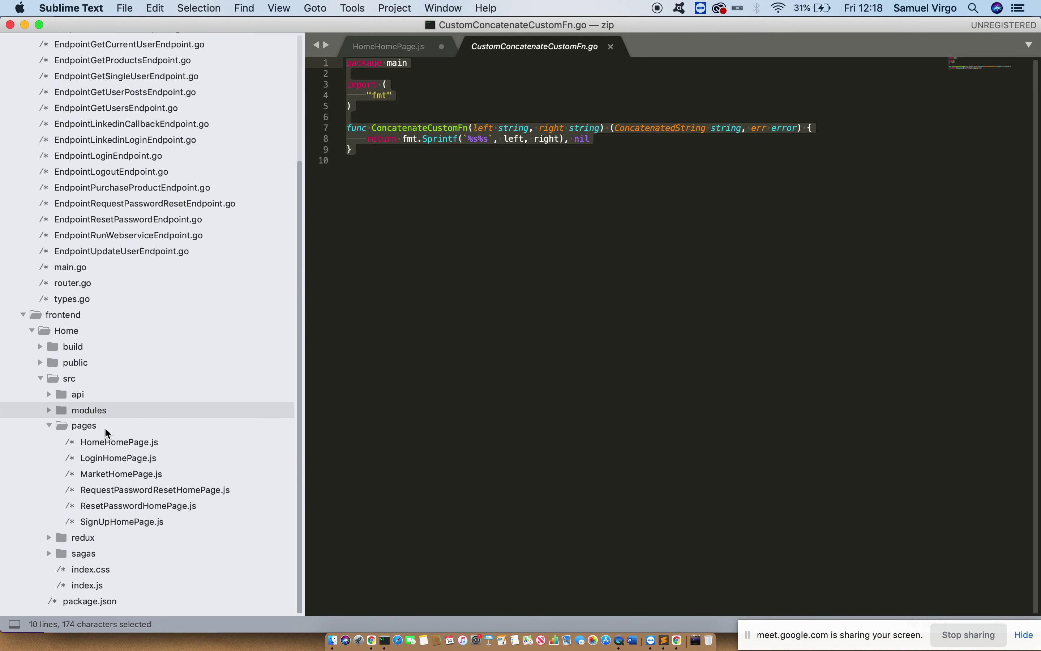
left_click(112, 448)
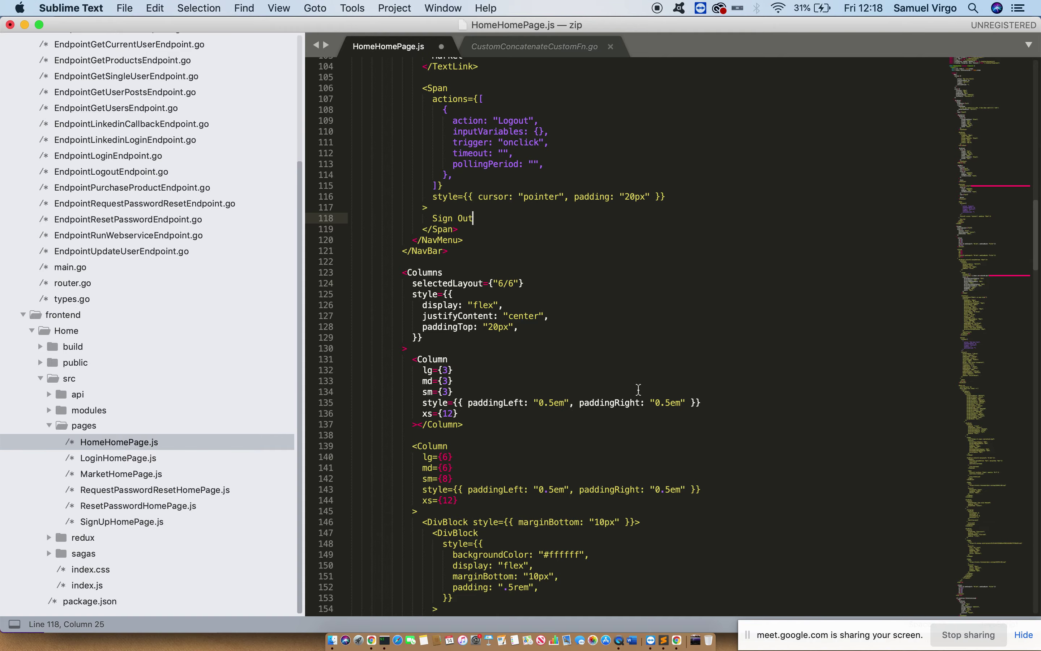
- Switch back to Chrome, show the Social Media App's Actions list, and go to the Google Meet call
key("ctrl+Up")
left_click(603, 301)
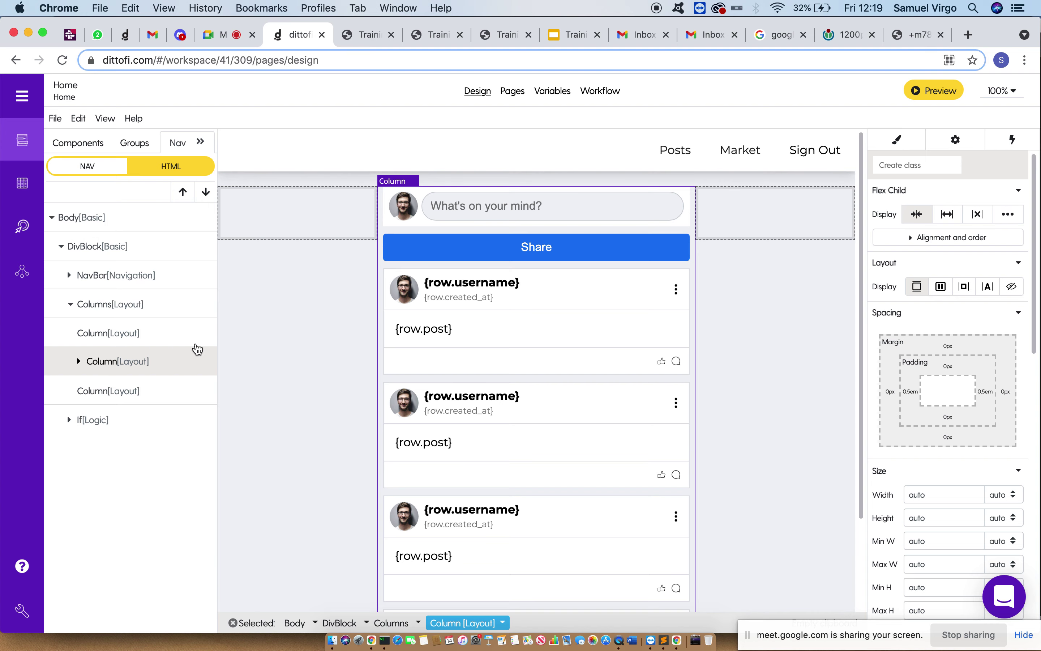
left_click(12, 241)
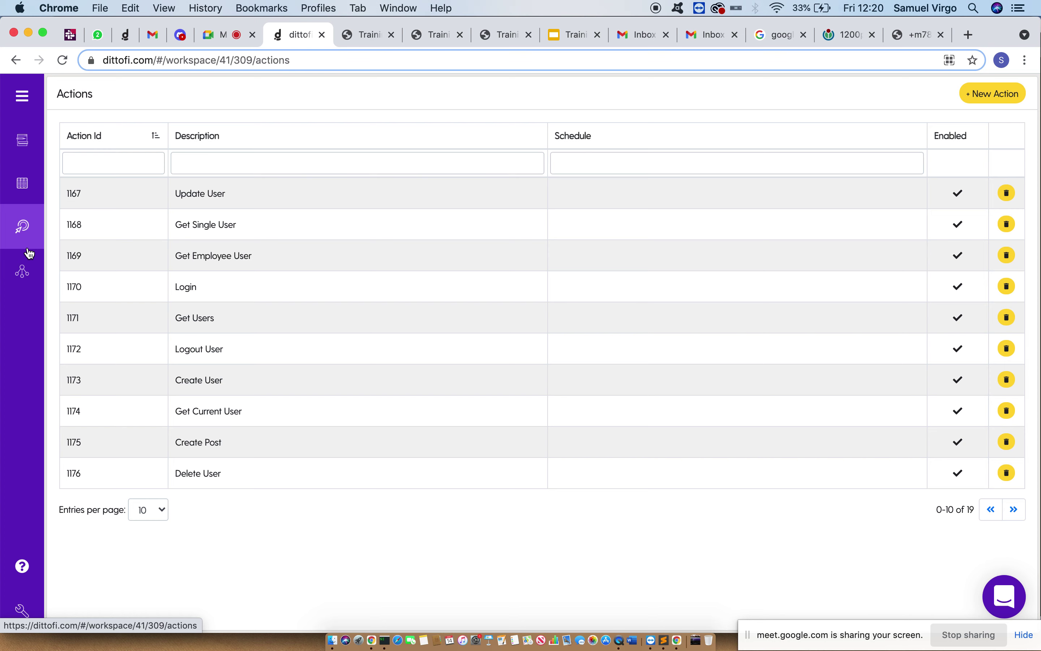
left_click(213, 36)
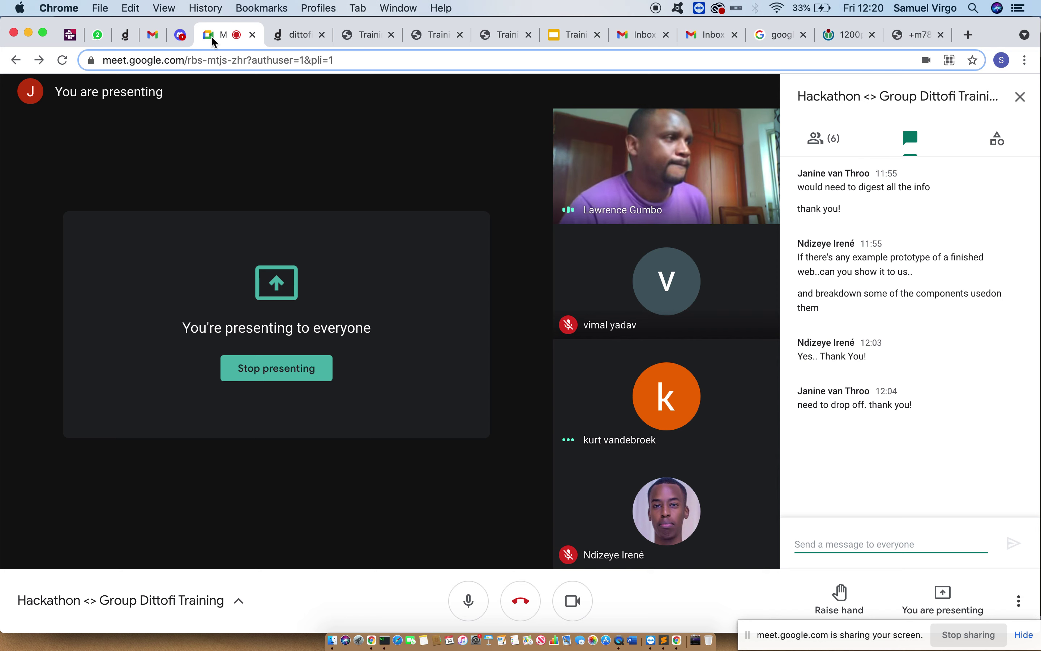